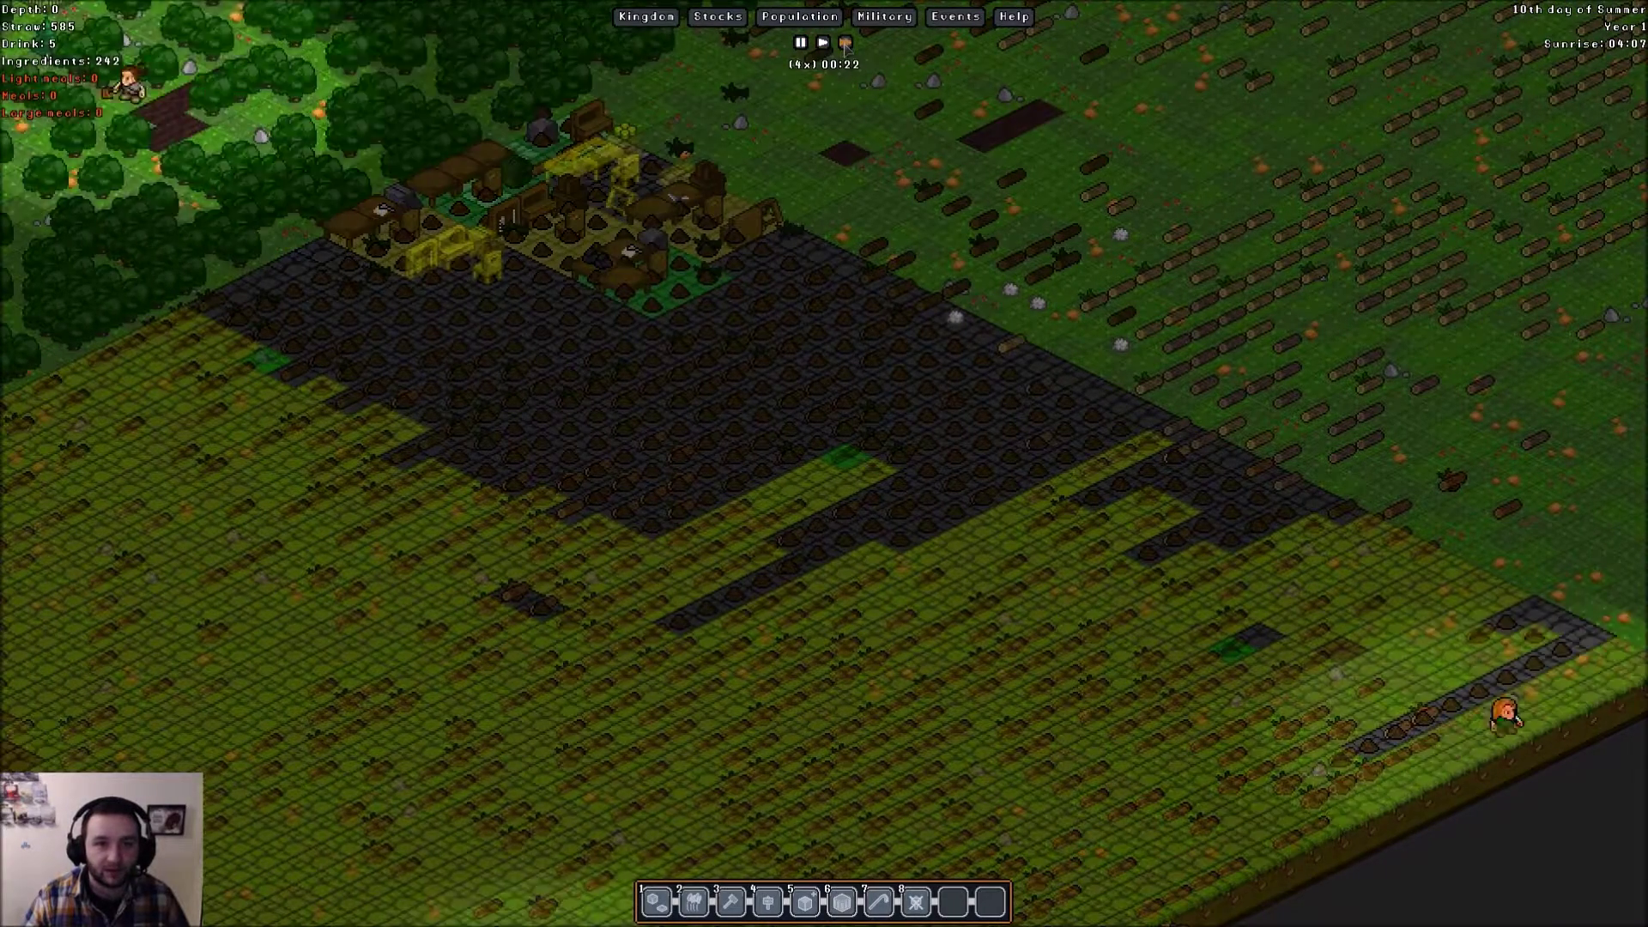
- Pan from the village across the log fields and pond to the eastern farm fields
key(Down)
key(Left)
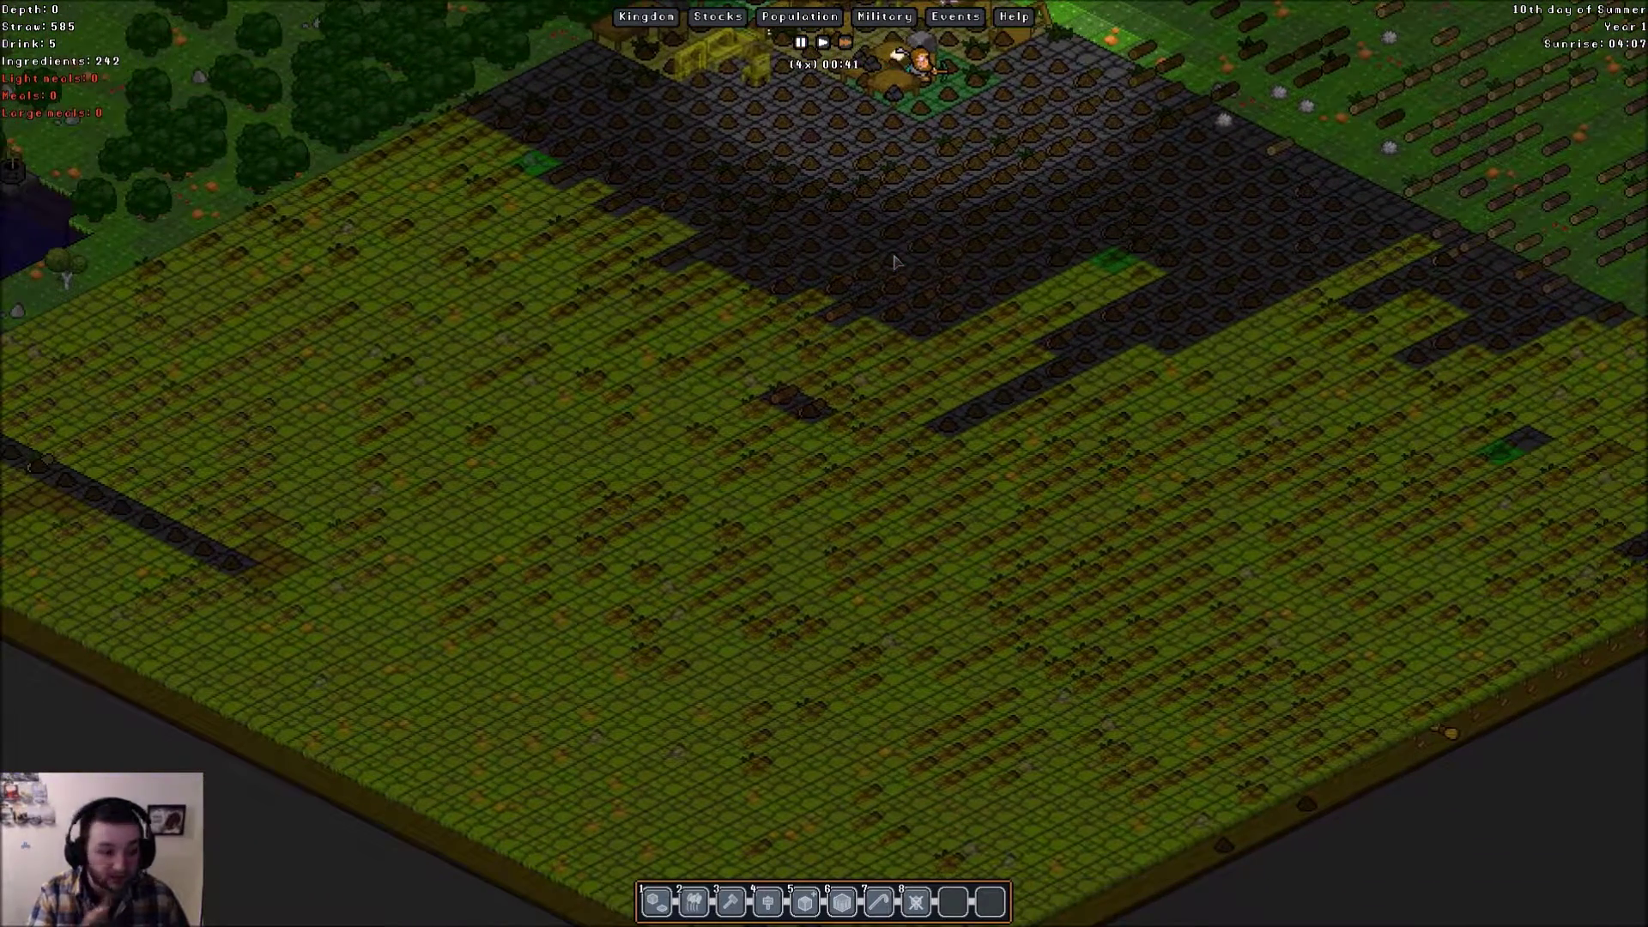
scroll(892, 262, up, 3)
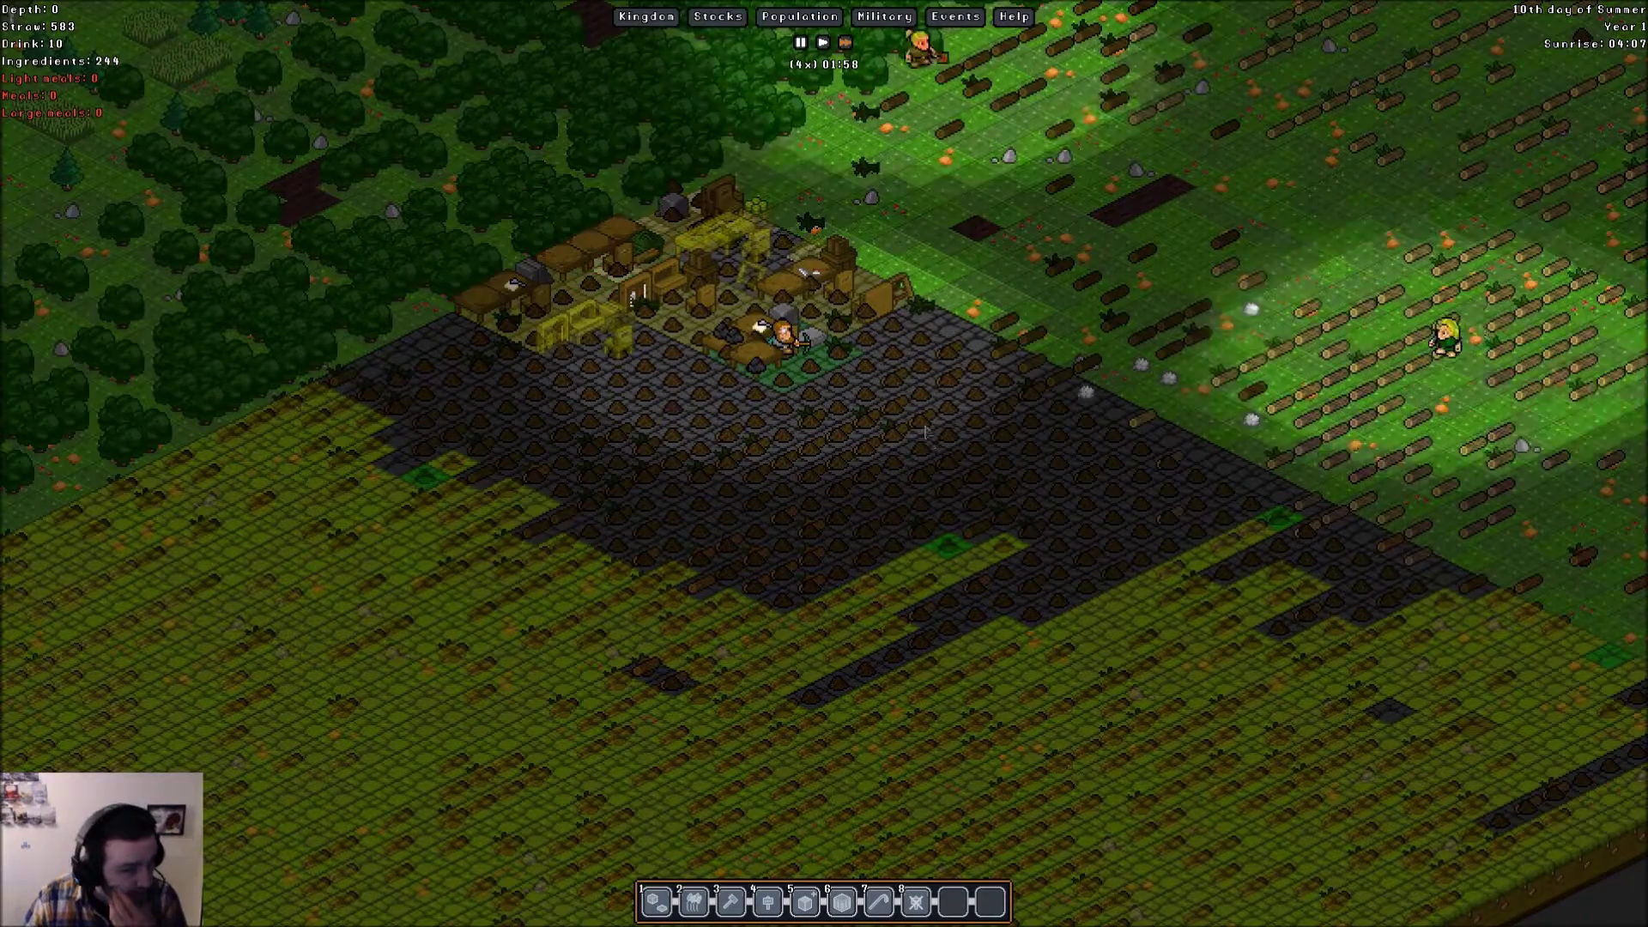
key(Right)
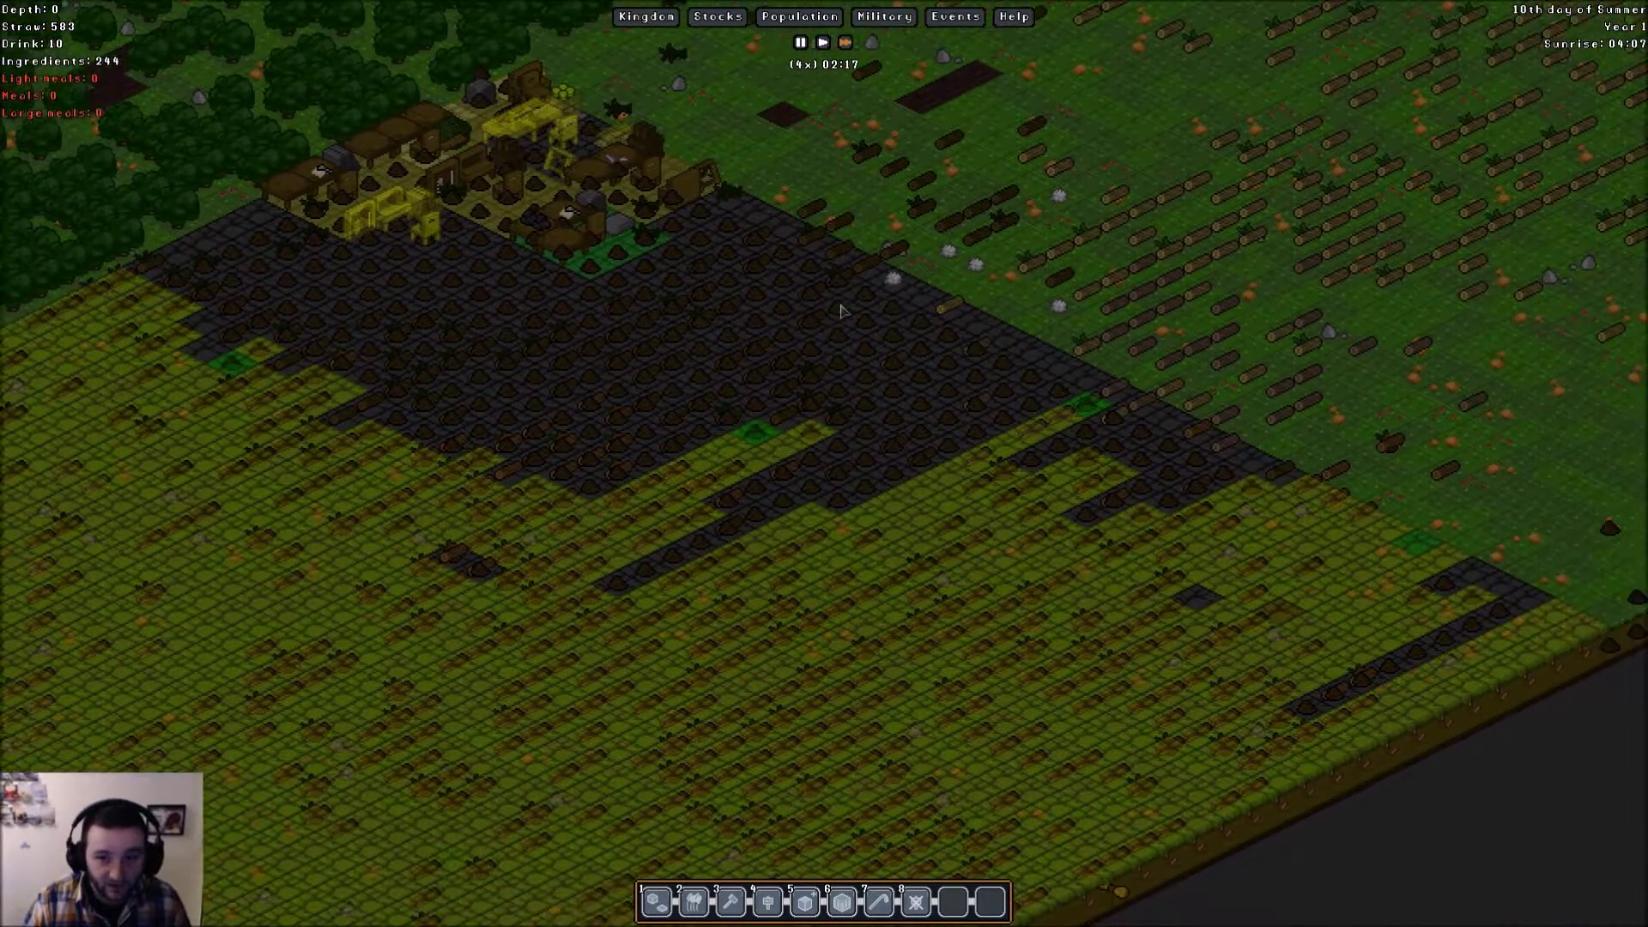
key(Right)
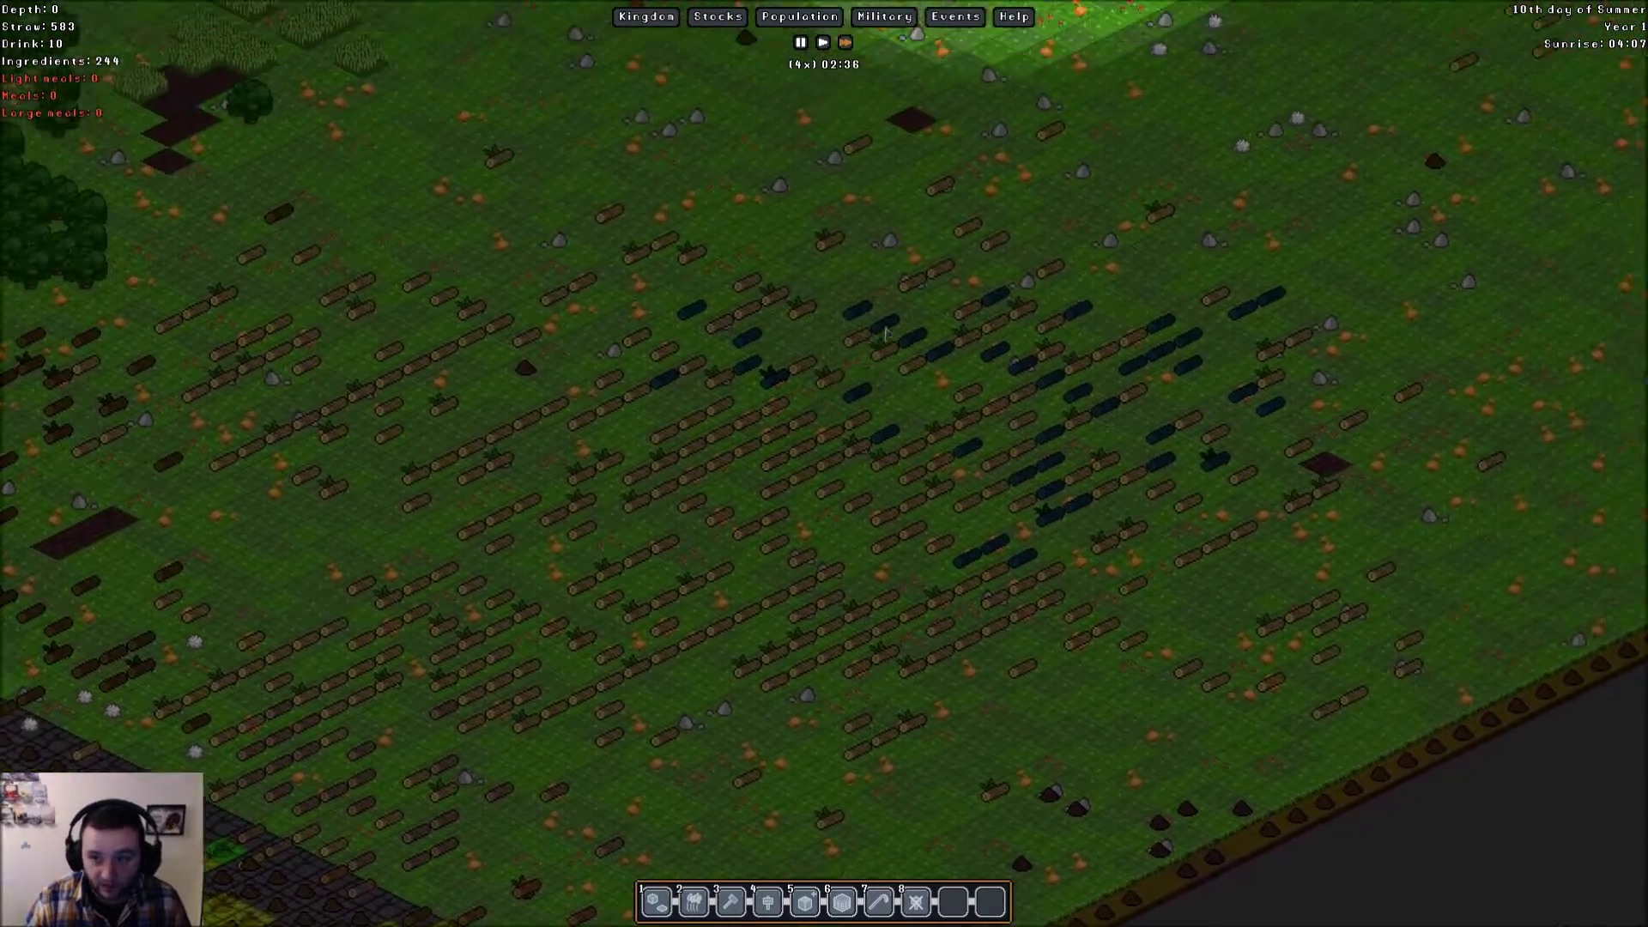
scroll(1082, 377, down, 3)
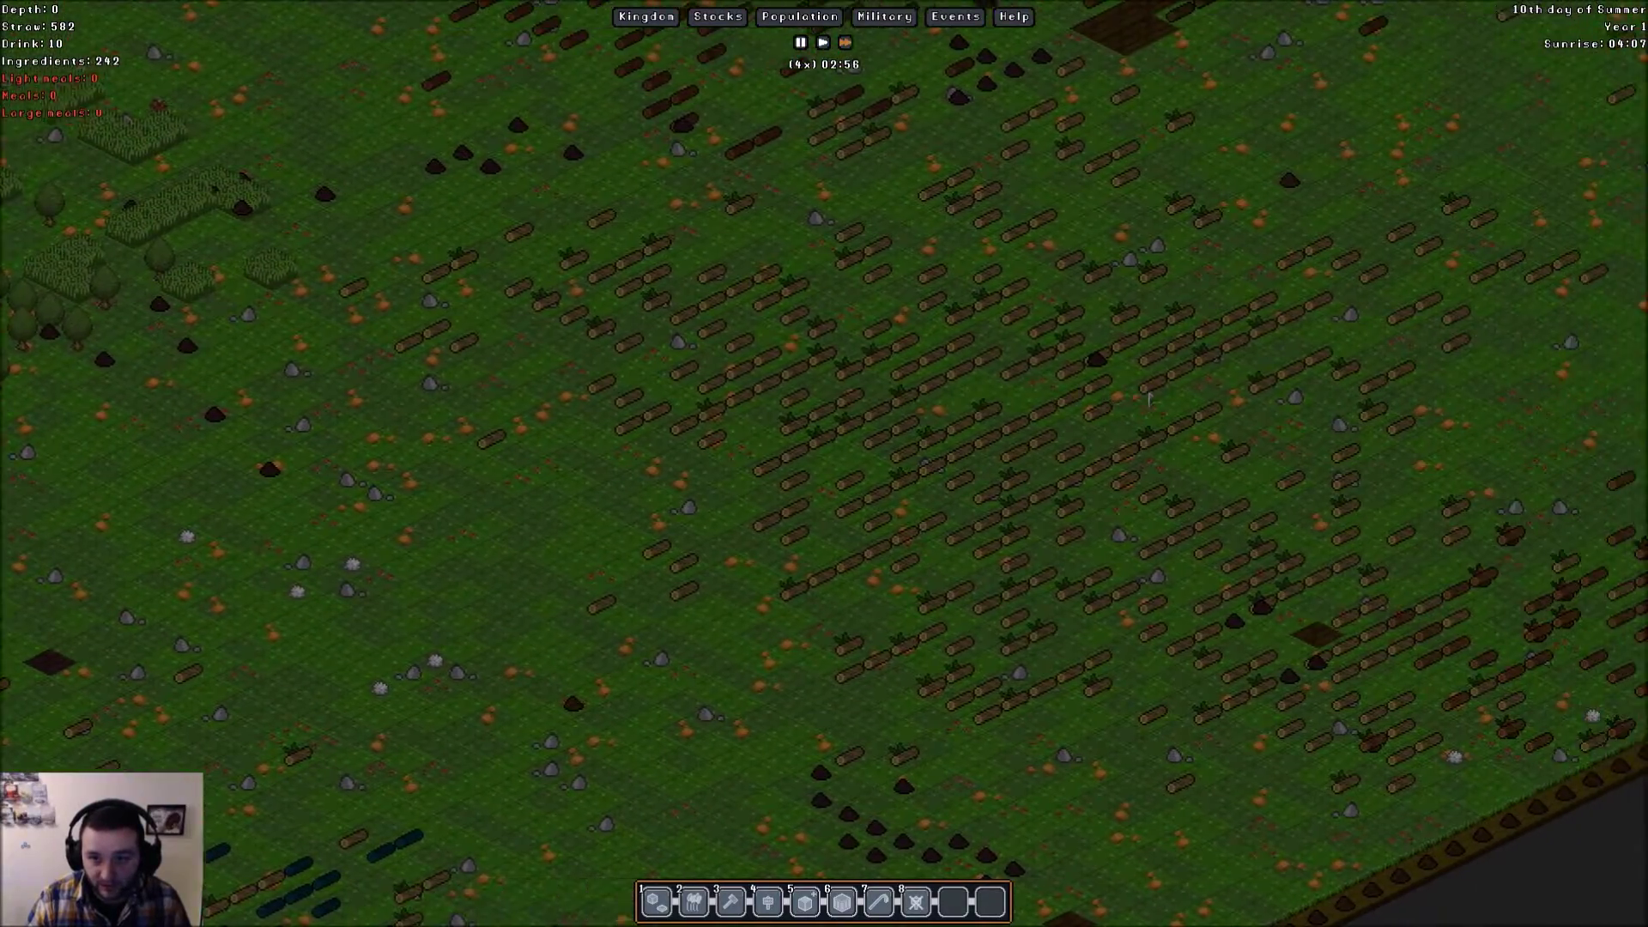
key(Right)
scroll(1133, 400, up, 2)
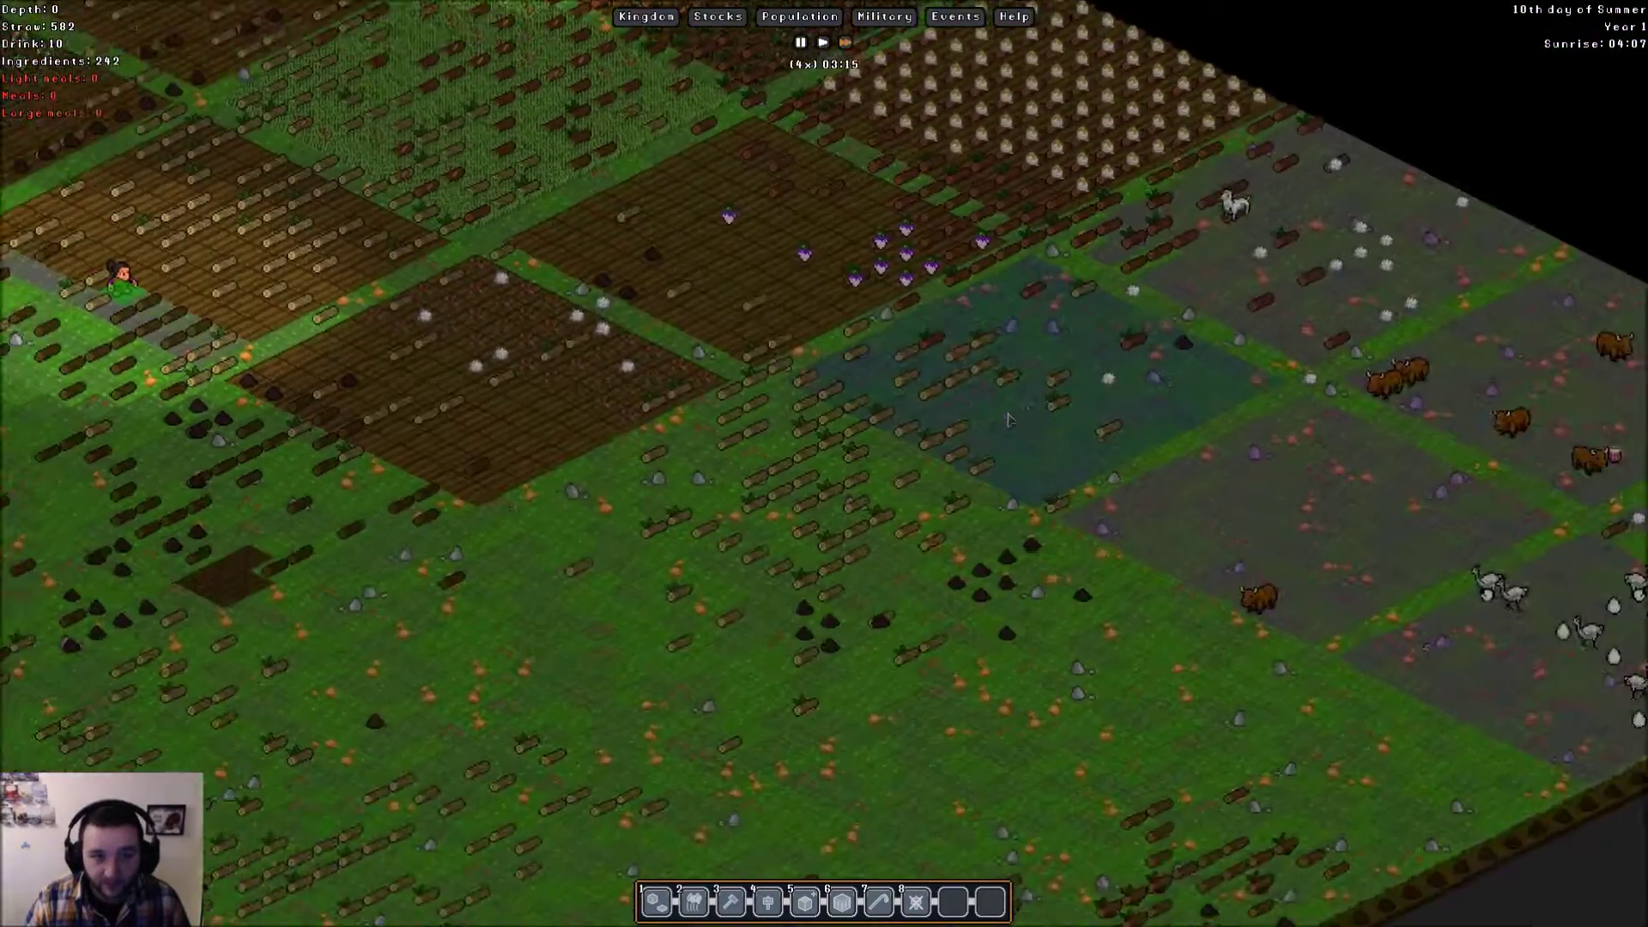
scroll(1133, 399, up, 2)
scroll(1134, 400, up, 2)
scroll(882, 379, down, 2)
key(Left)
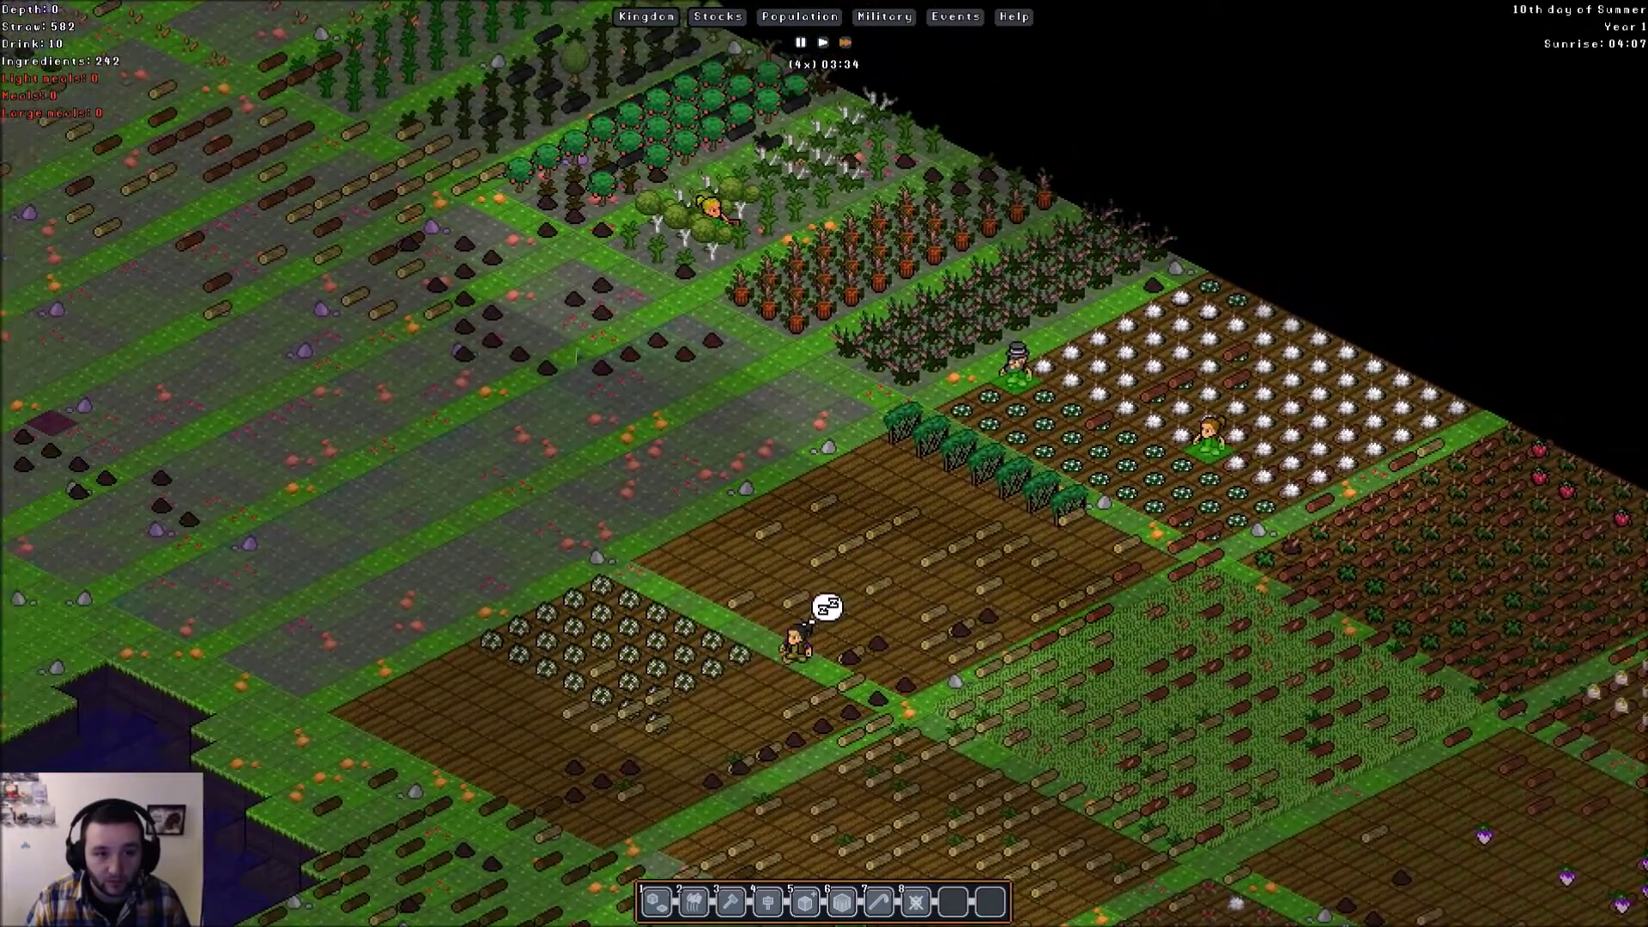
key(Left)
scroll(567, 351, down, 1)
scroll(567, 351, up, 1)
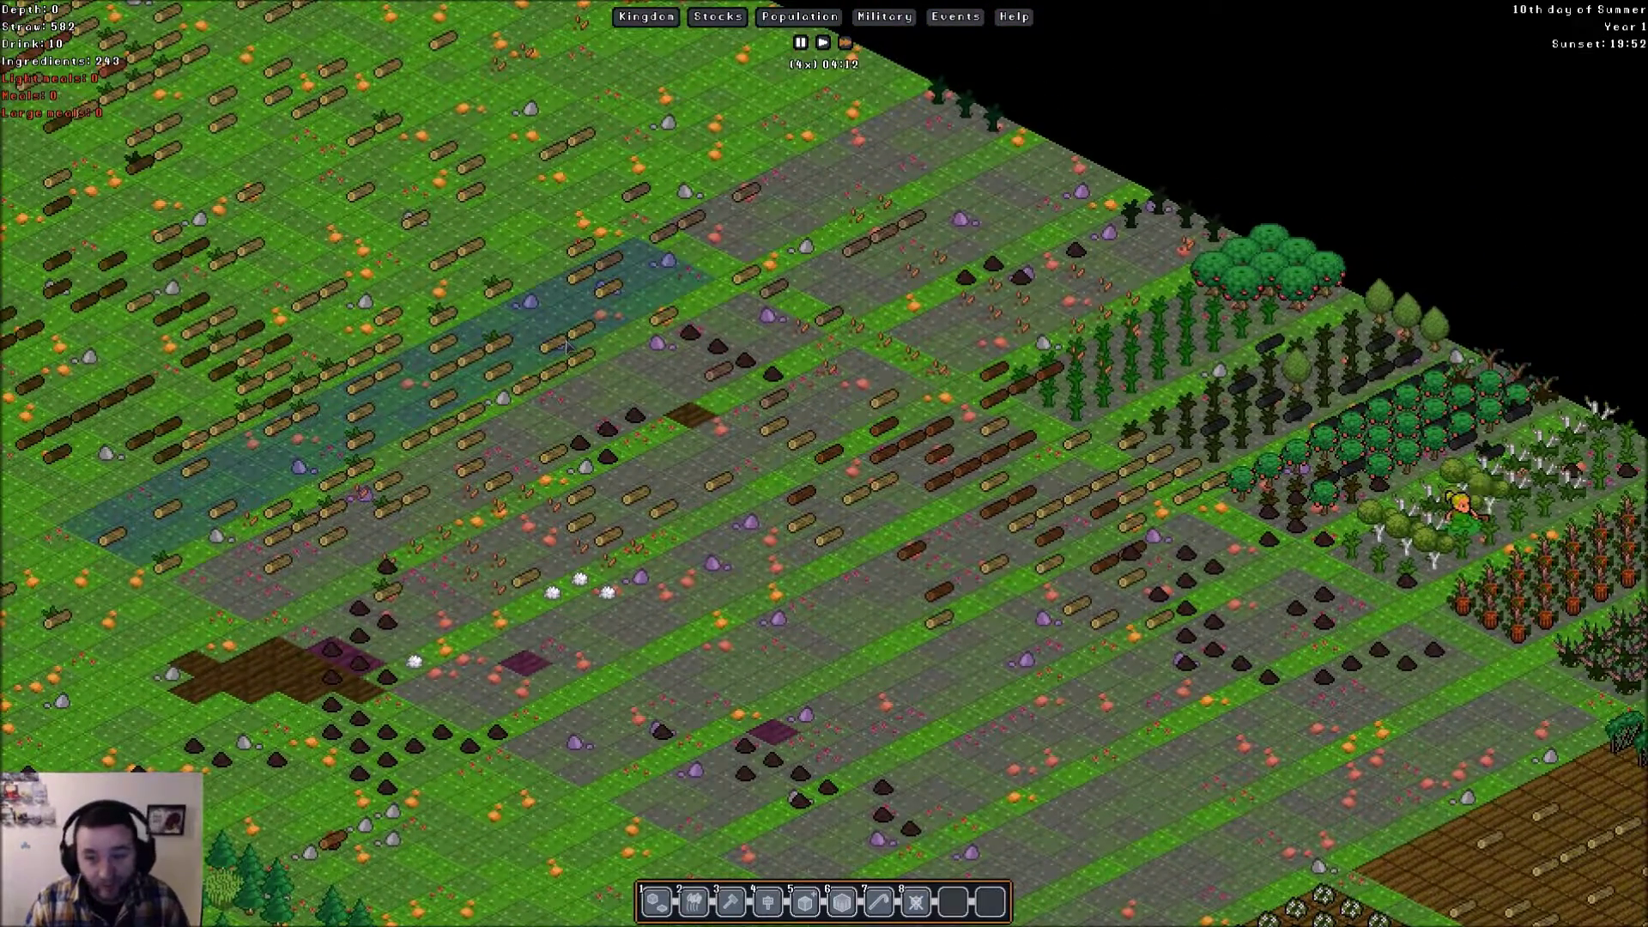
key(Right)
key(Down)
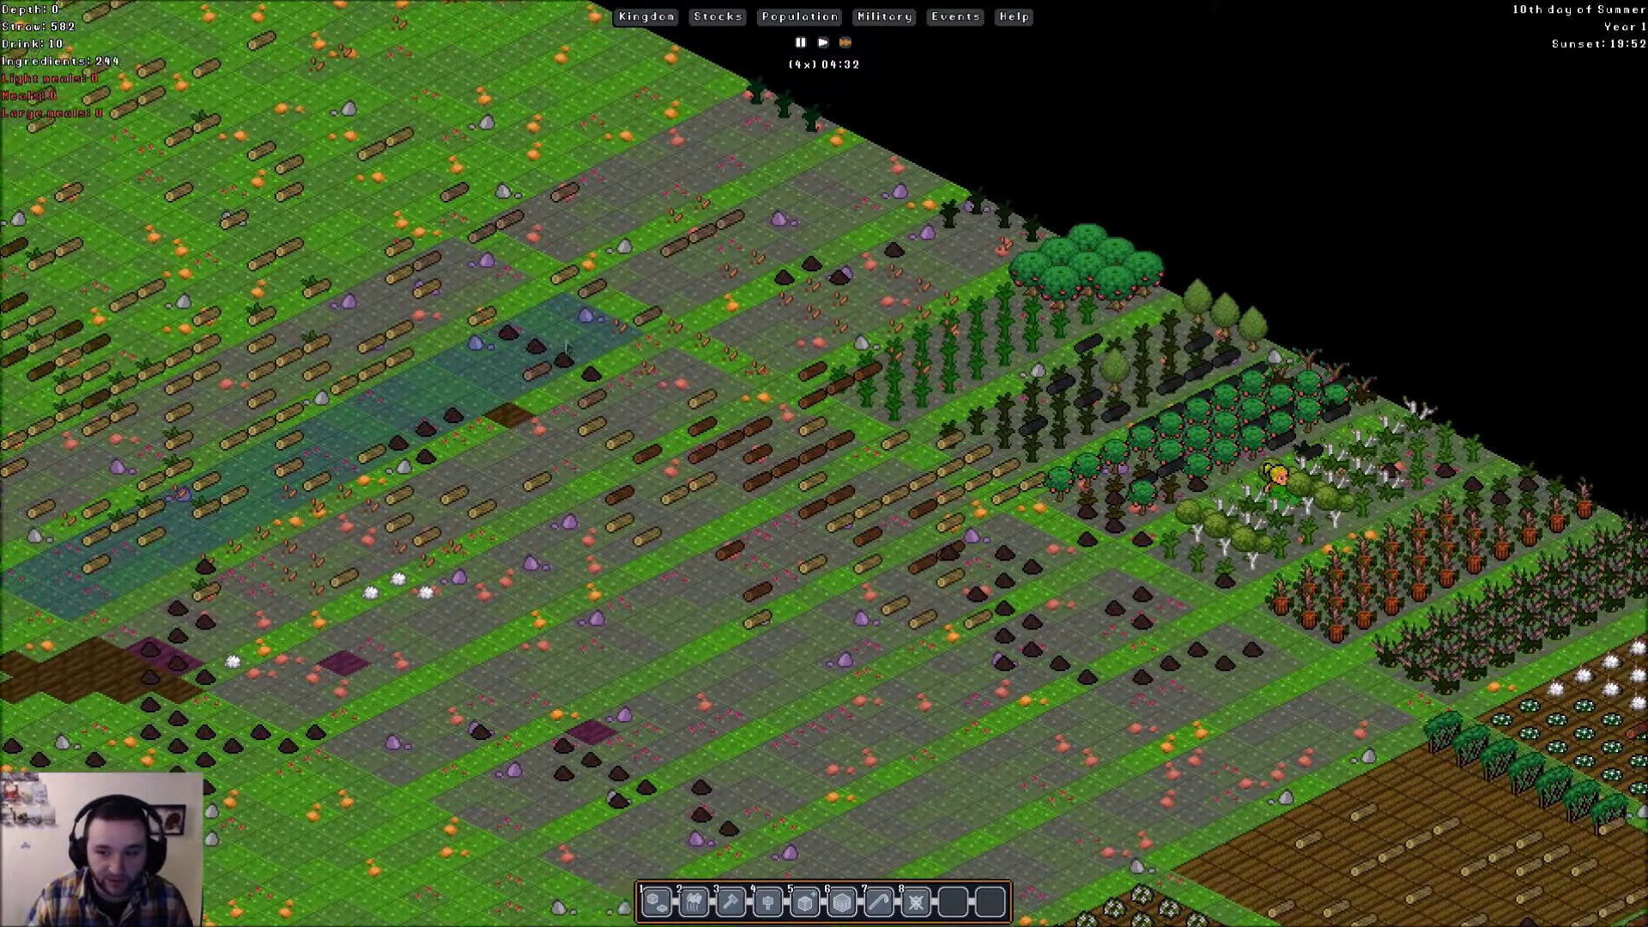
key(Right)
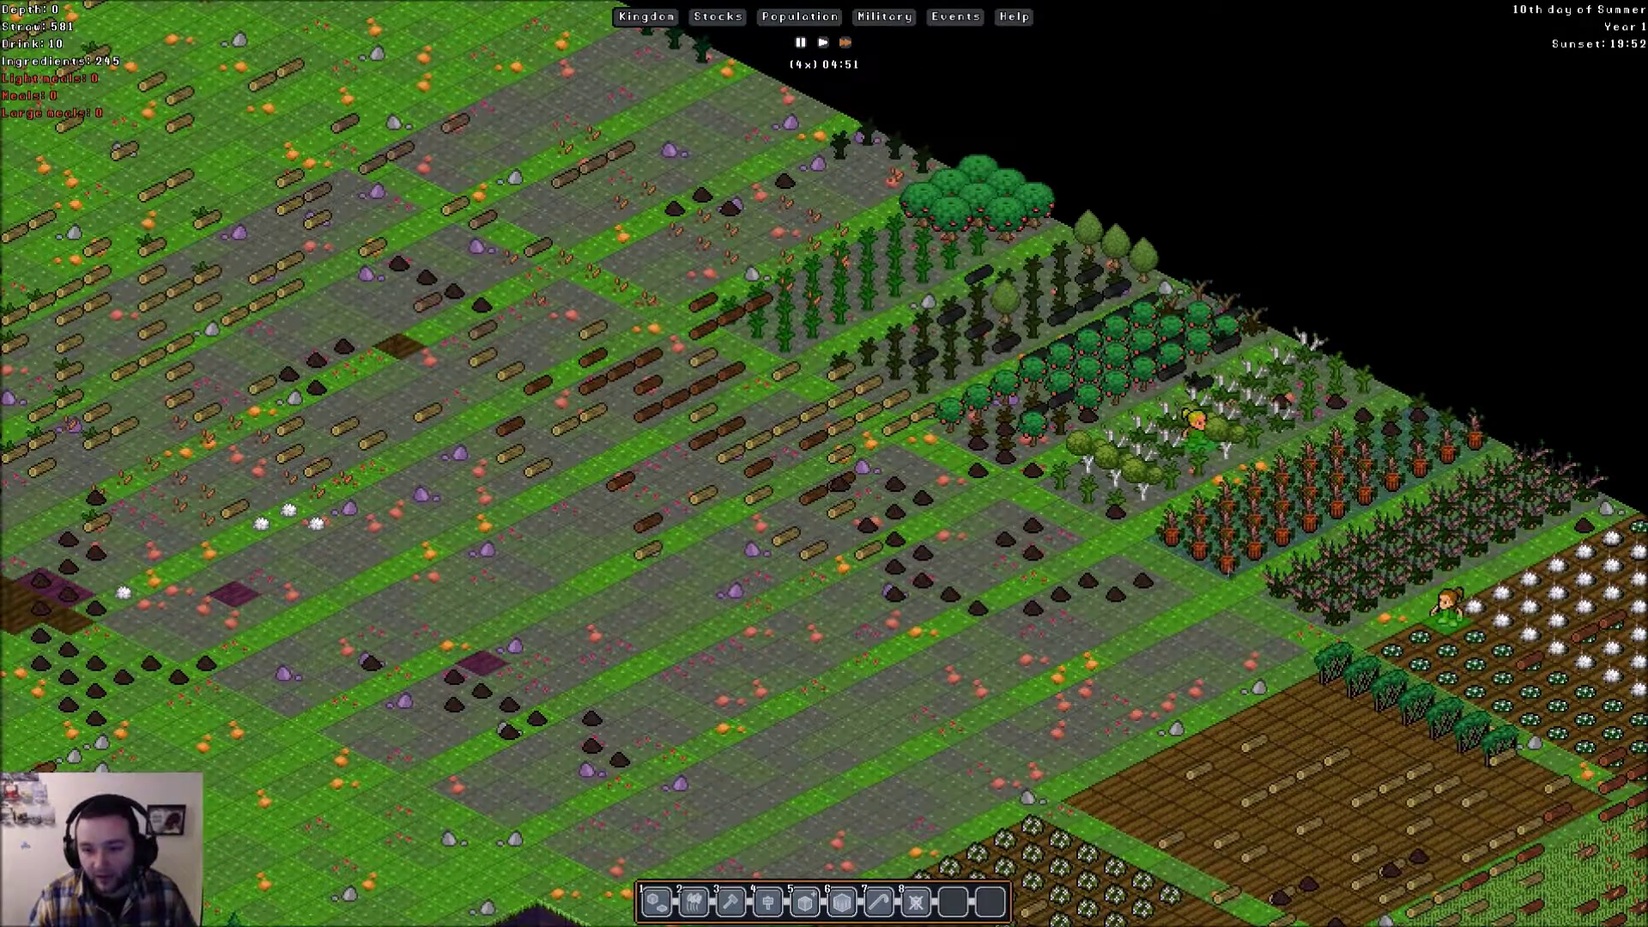
- Inspect the pine and maple grove tiles' info panels, closing each afterwards
click(1307, 338)
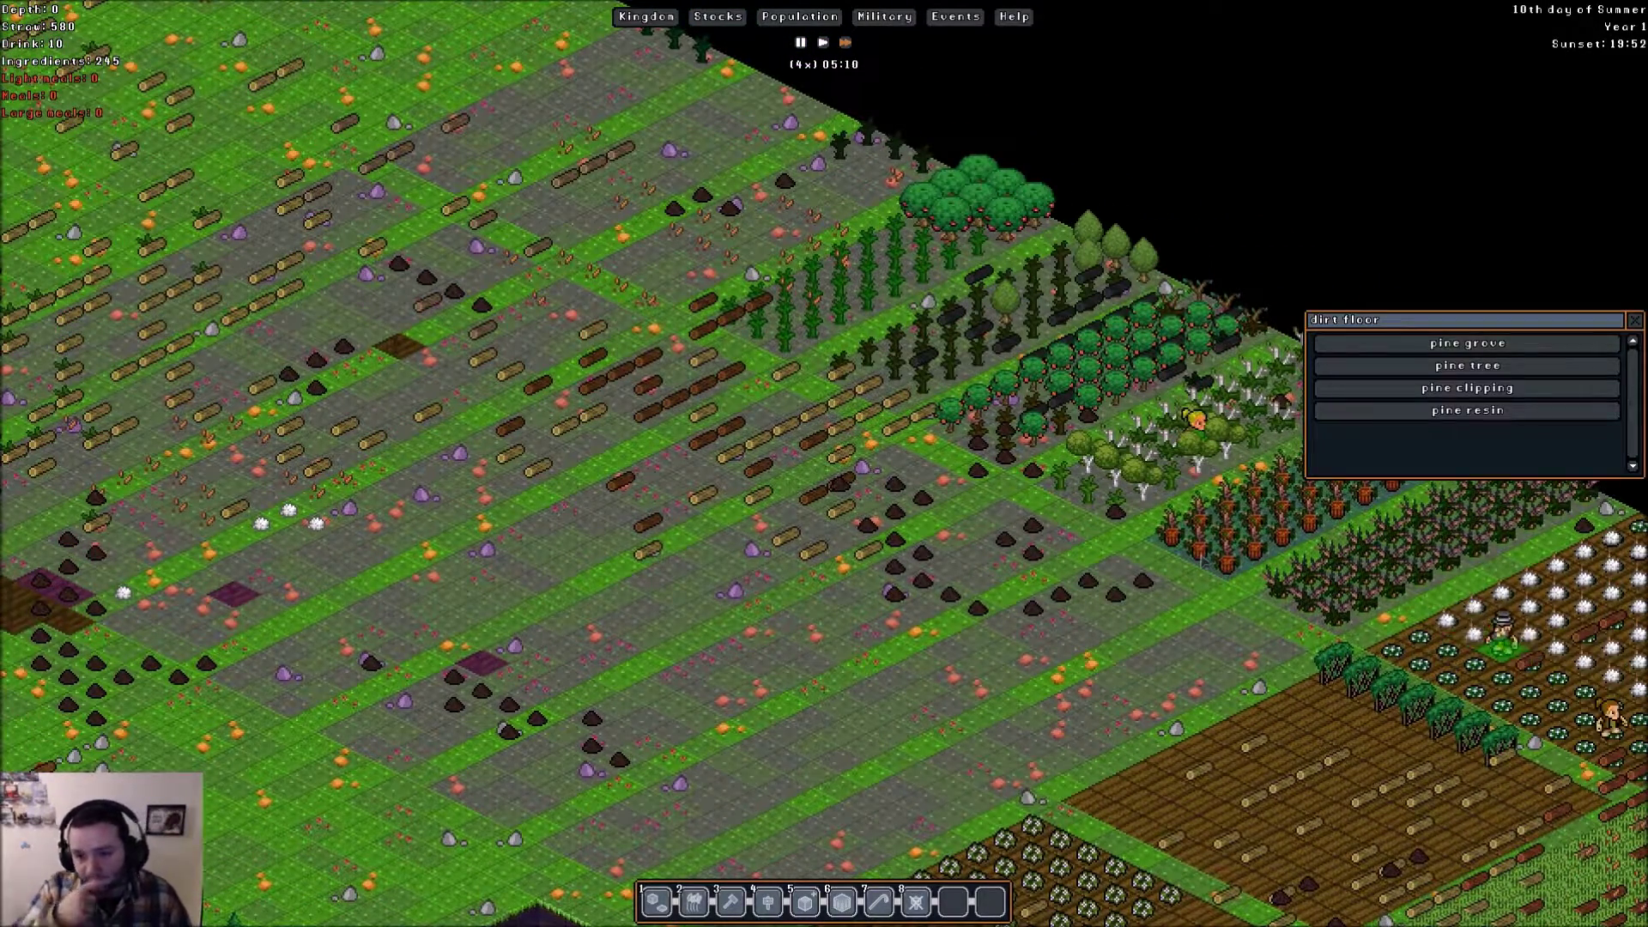
key(Escape)
click(1307, 337)
key(Escape)
click(1299, 332)
key(Escape)
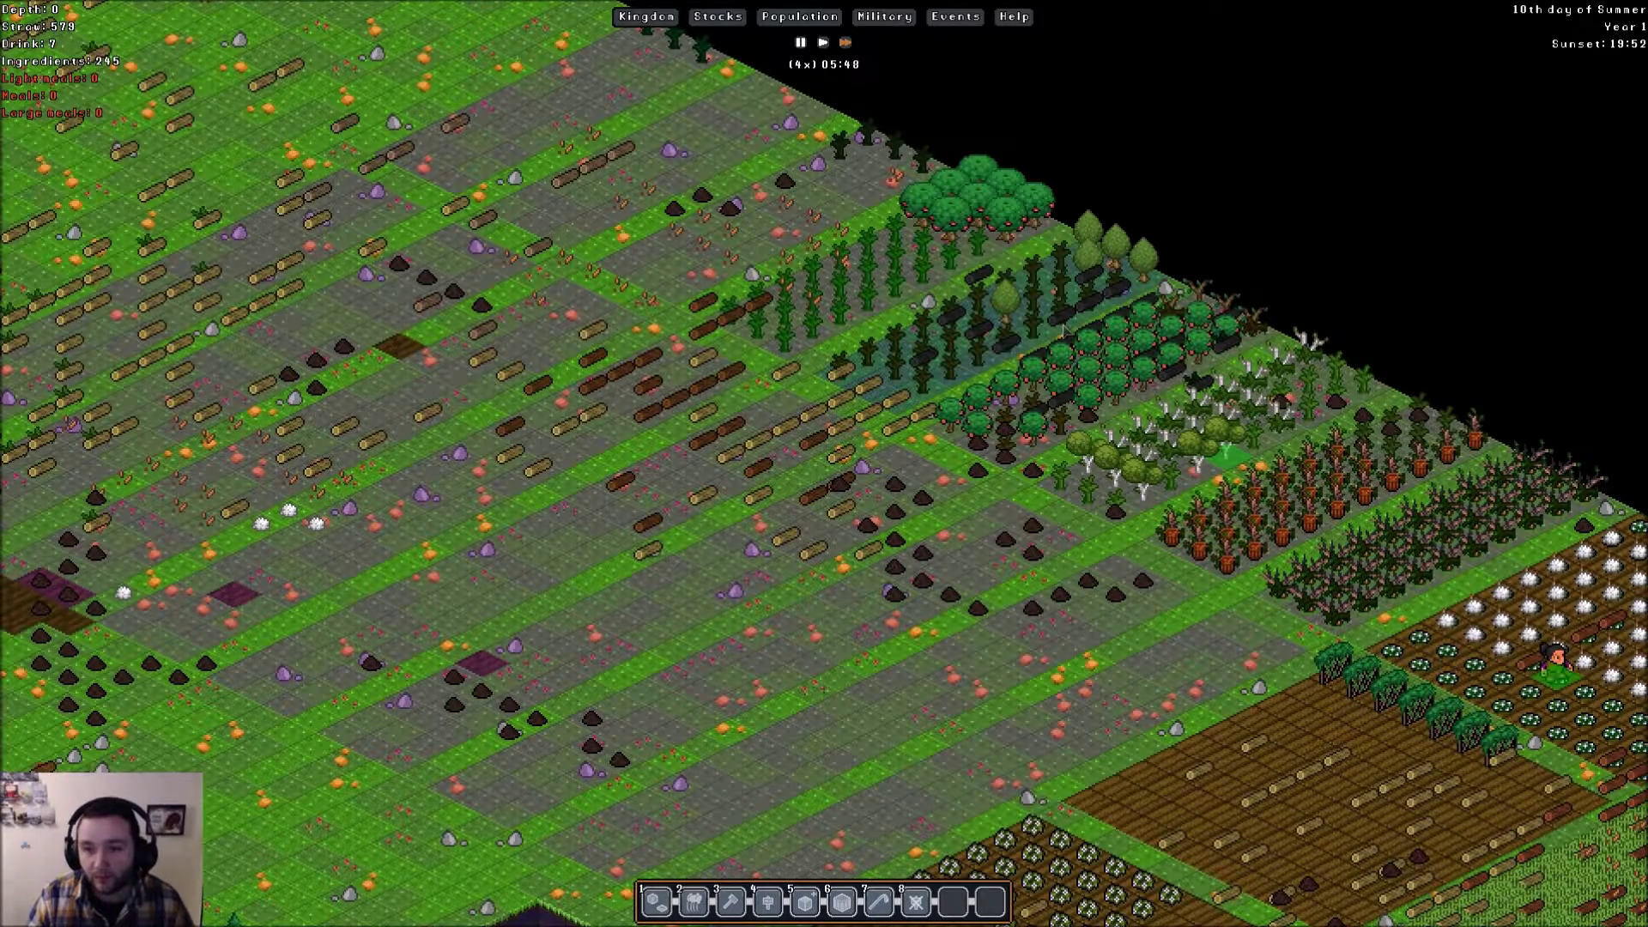
click(1304, 337)
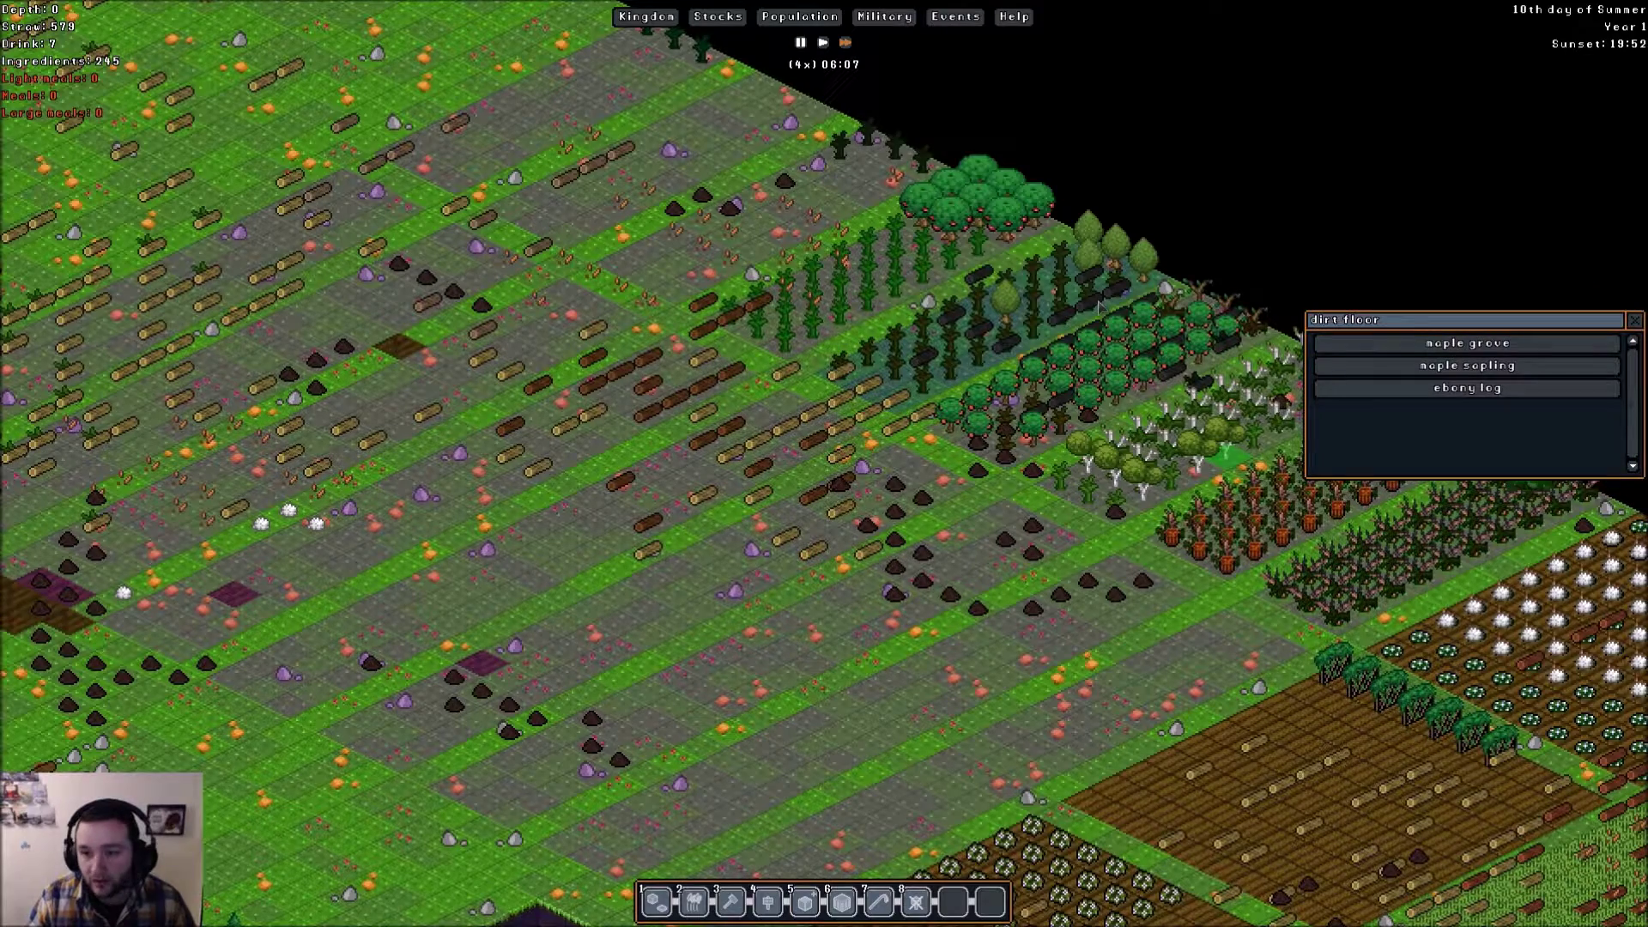
key(Escape)
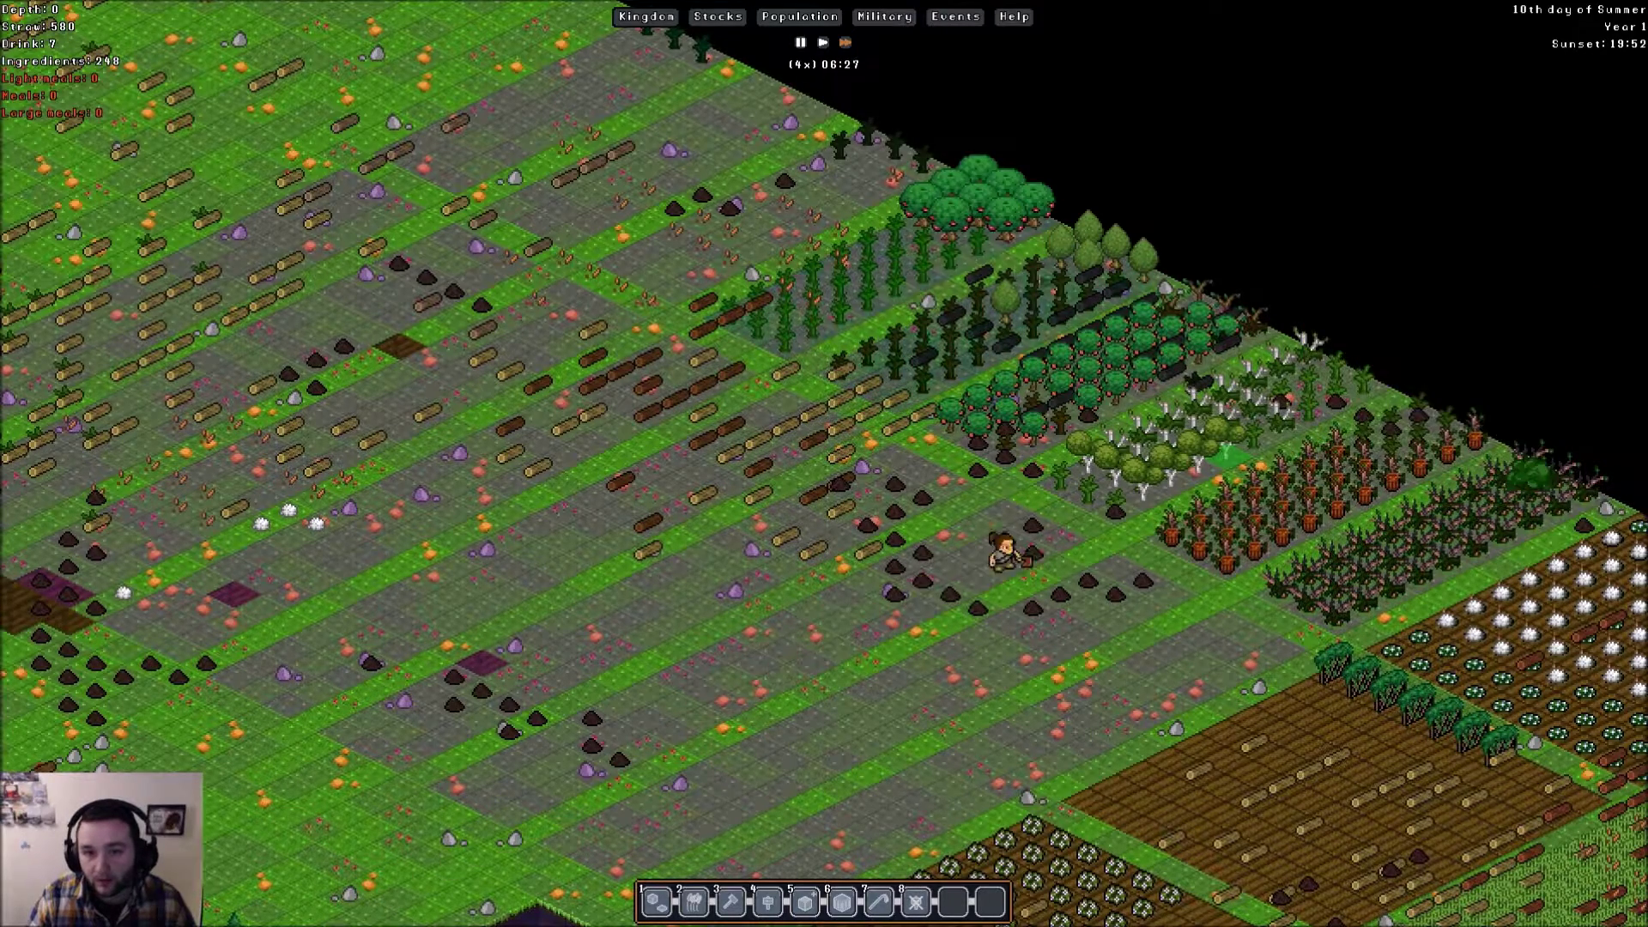
- Pan down past the pond and forest back to the village
key(Down)
key(Down)
key(Down)
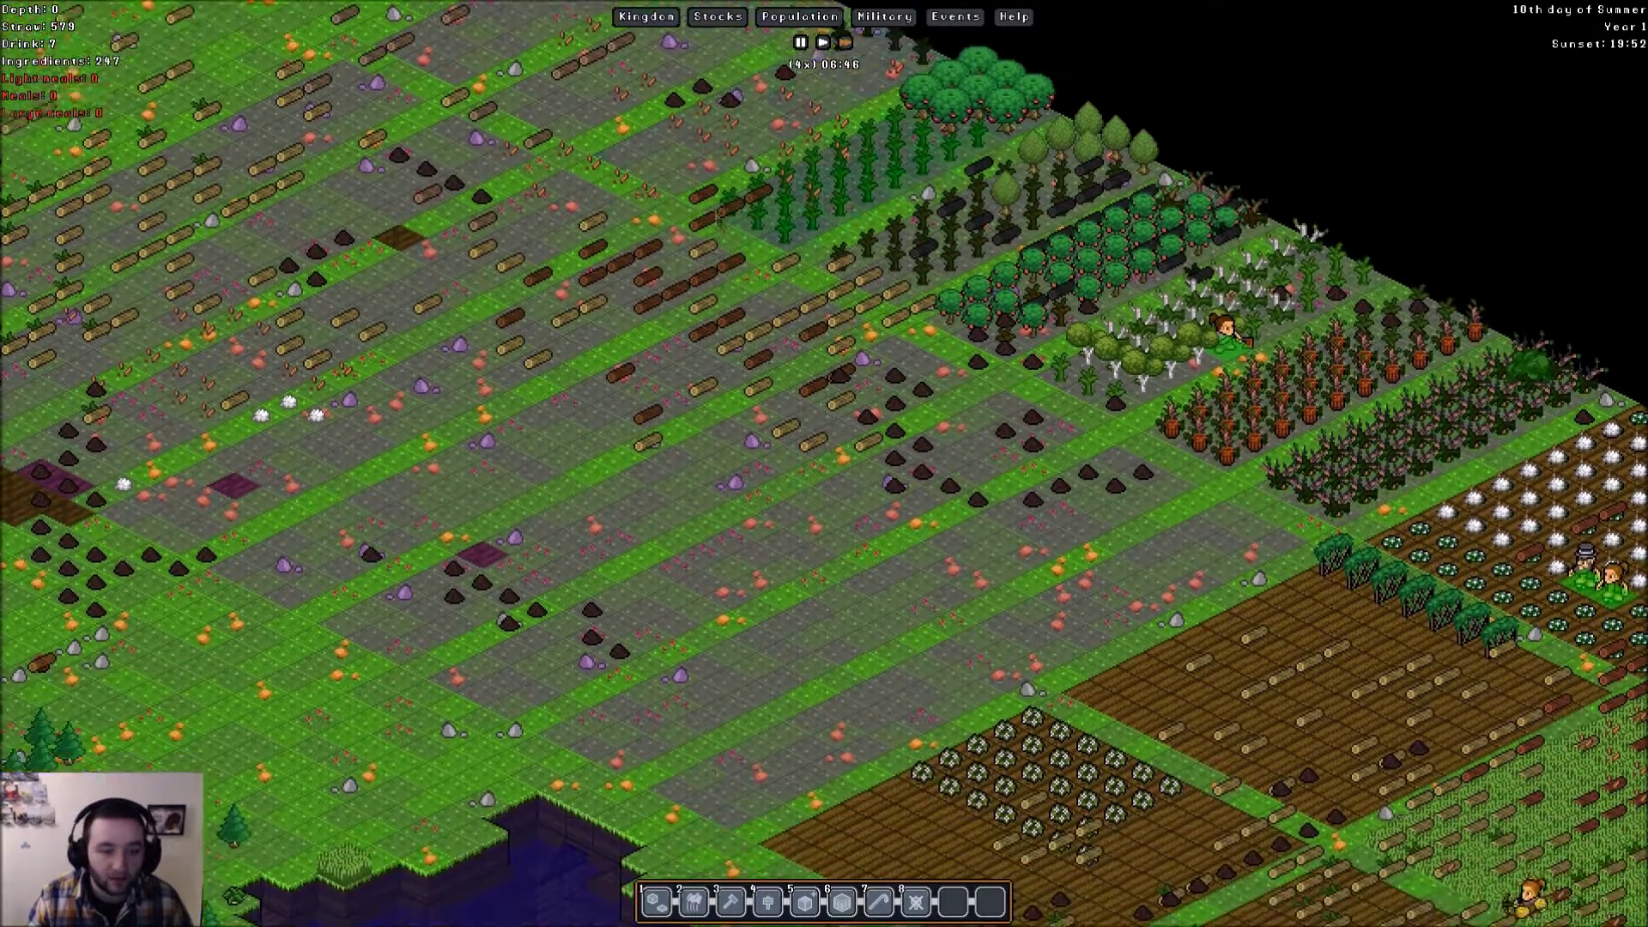
key(Down)
key(Down)
key(Down)
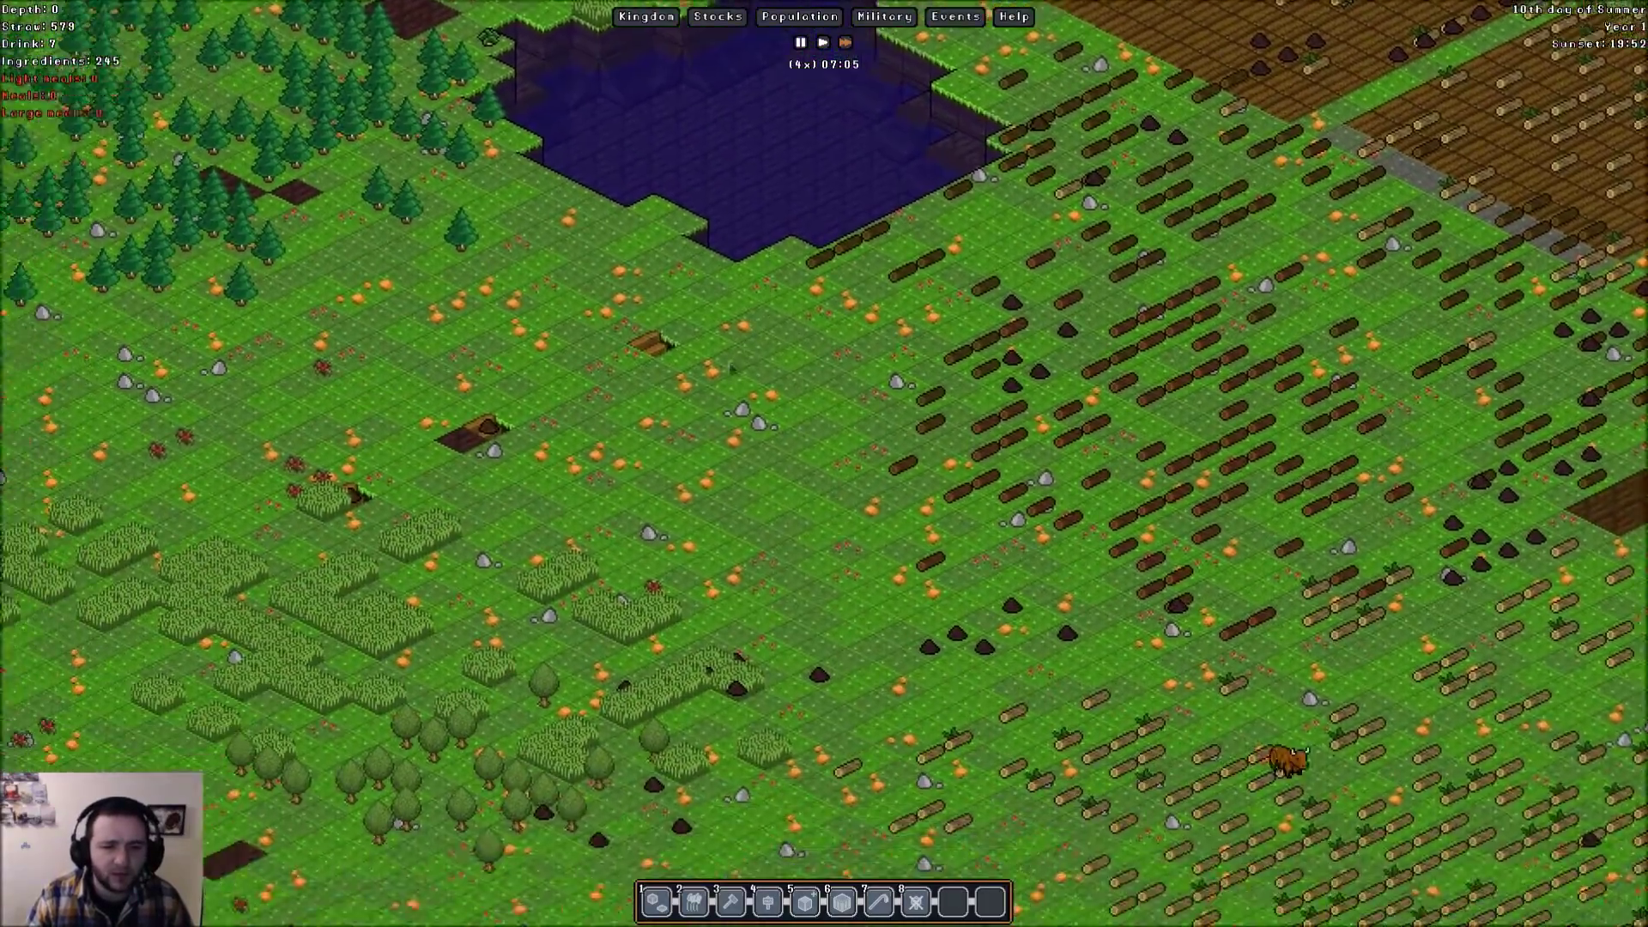
scroll(729, 365, down, 3)
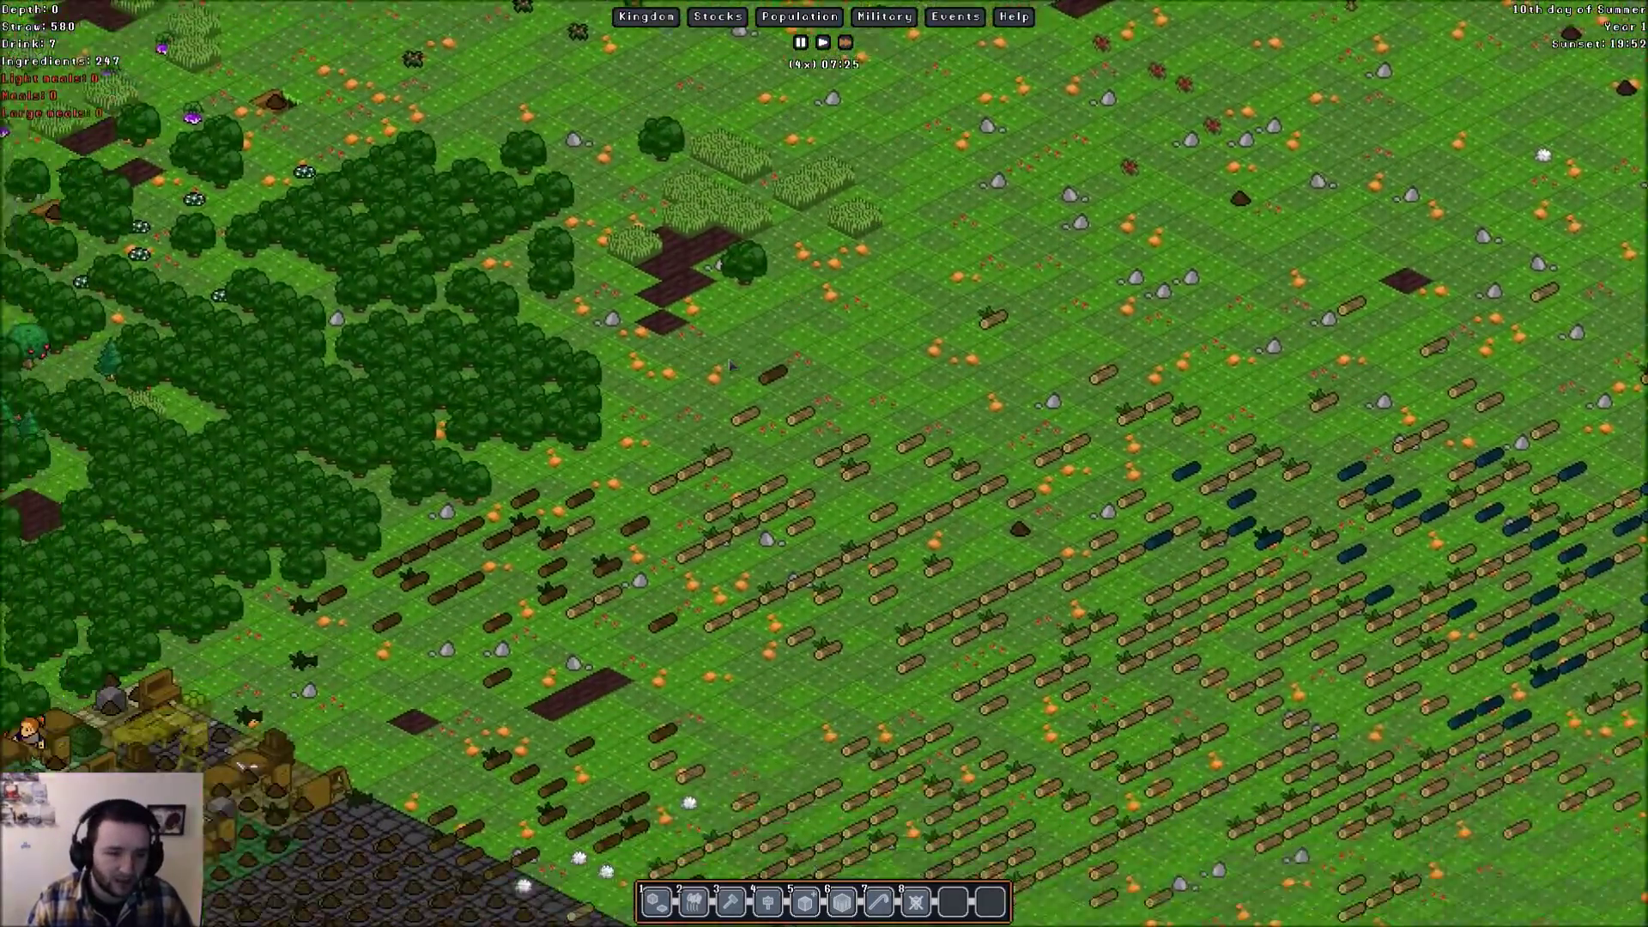
key(Down)
key(Down)
scroll(728, 365, up, 3)
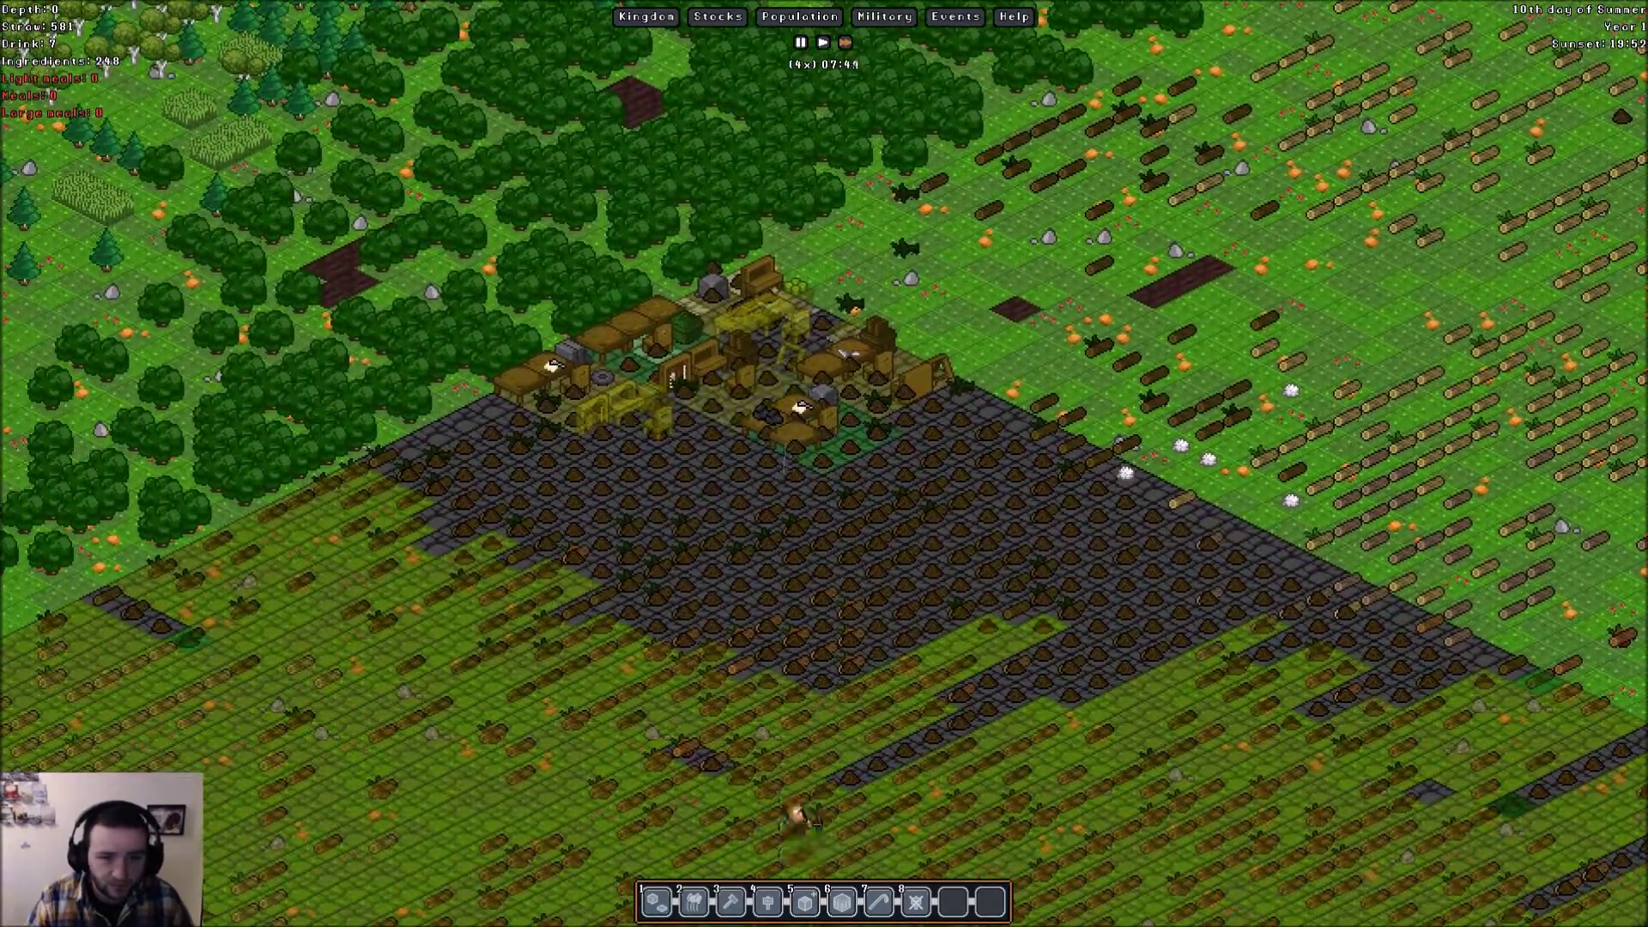
- Browse the Stonemason's crafting orders, selecting sawblade, then close them
key(Down)
key(Down)
right_click(1301, 305)
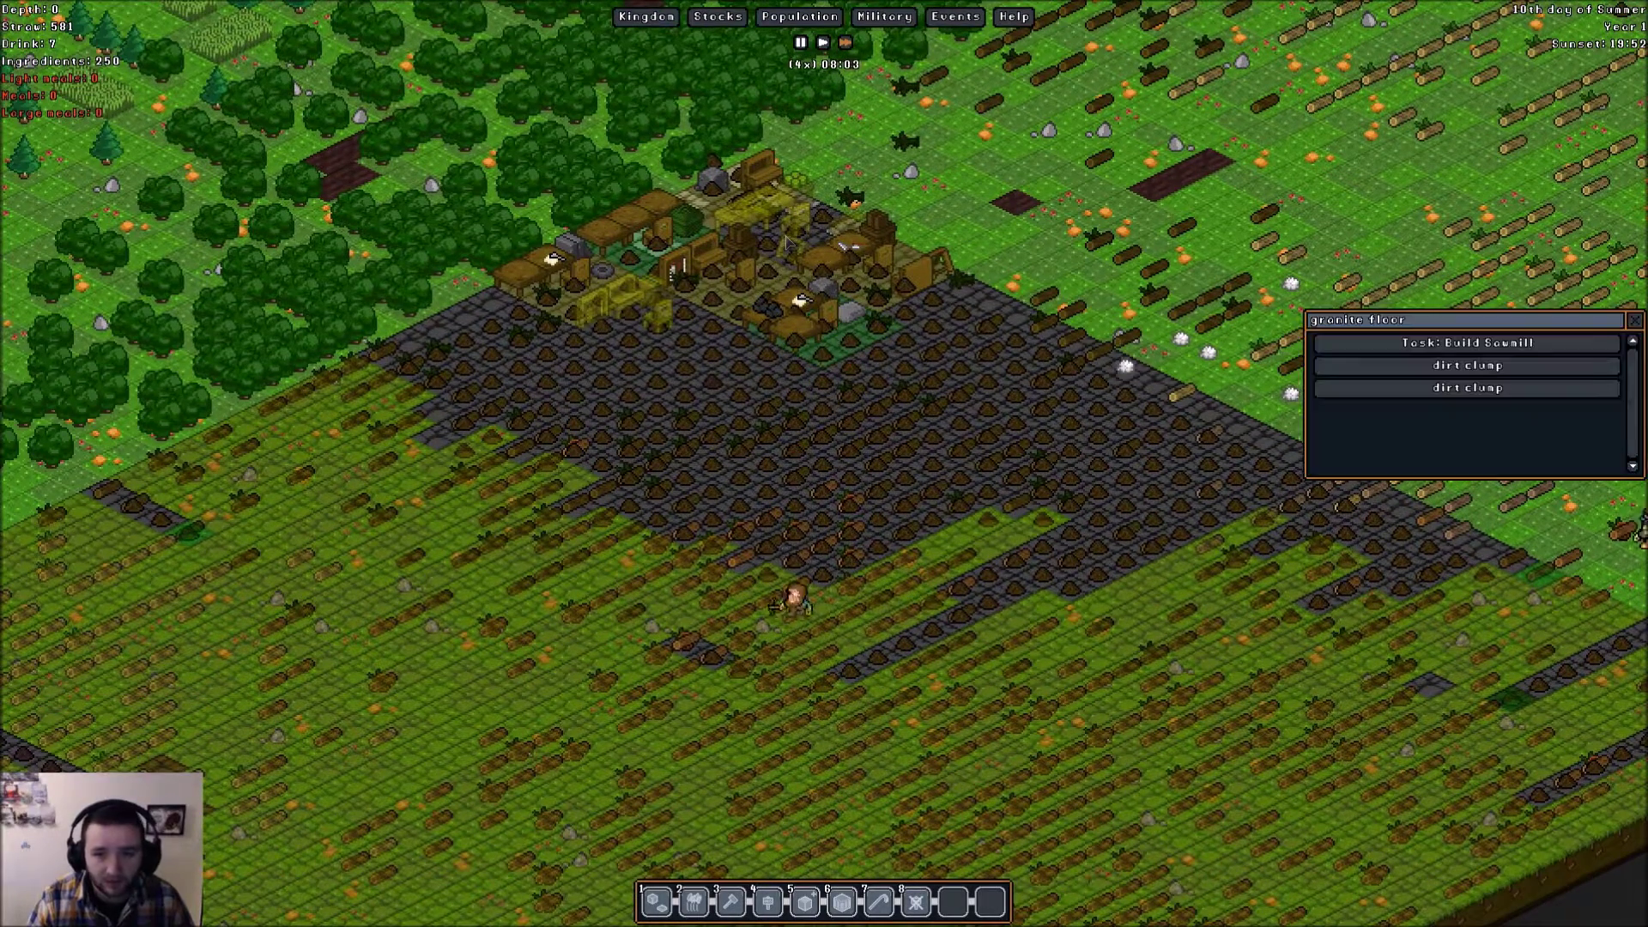
click(1490, 655)
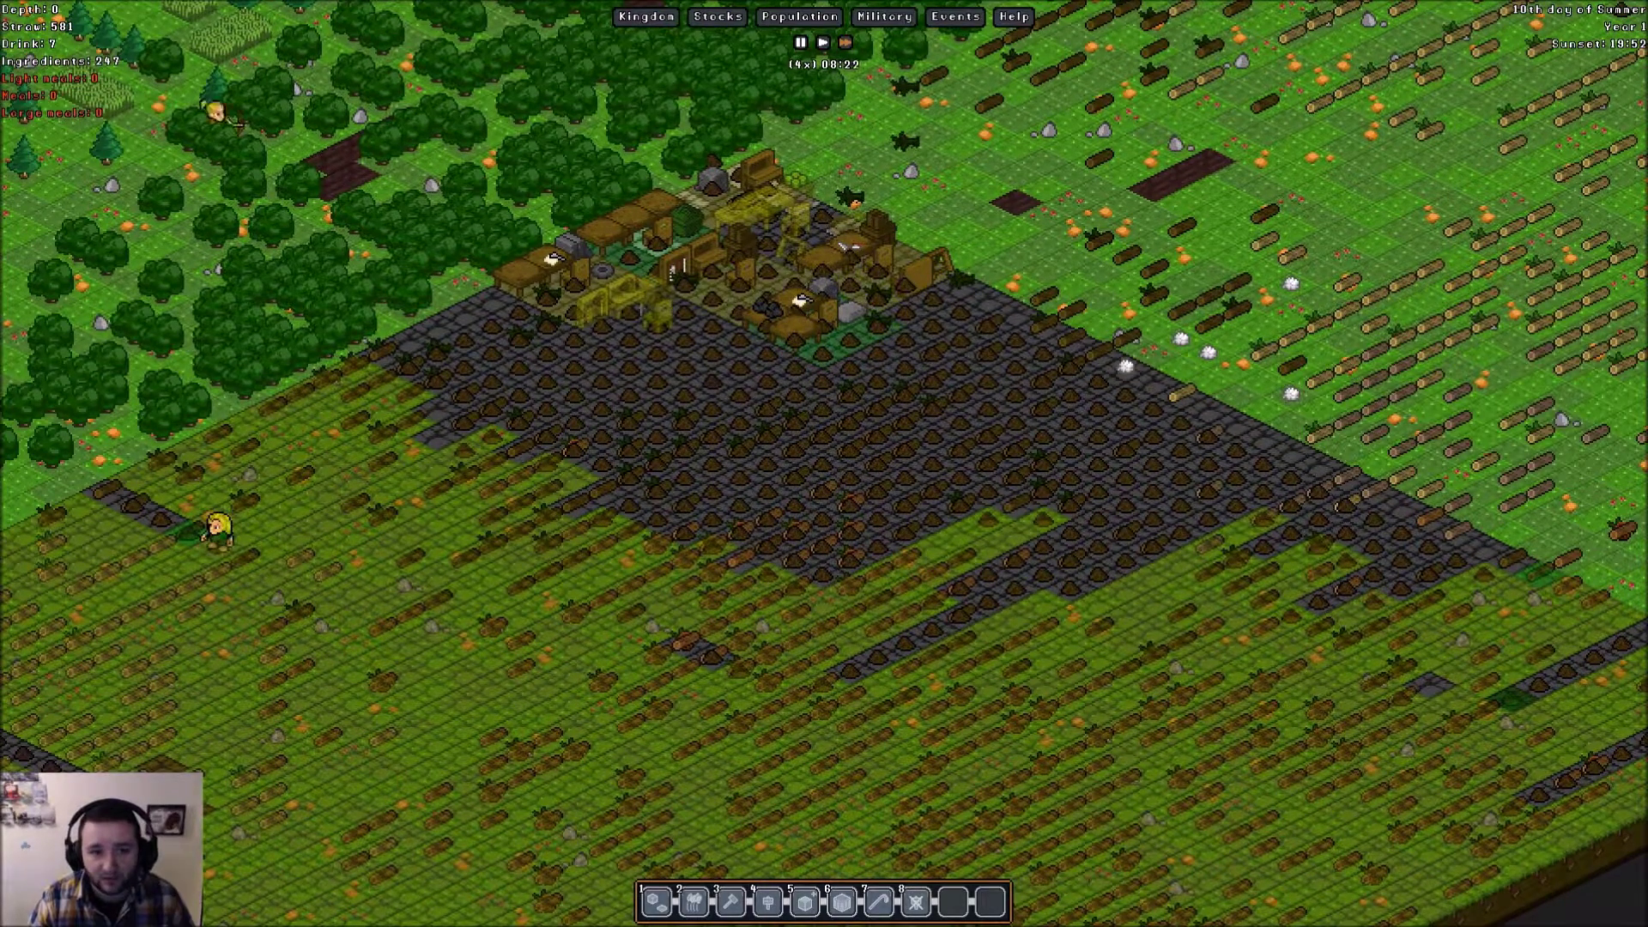
right_click(1301, 309)
click(1468, 343)
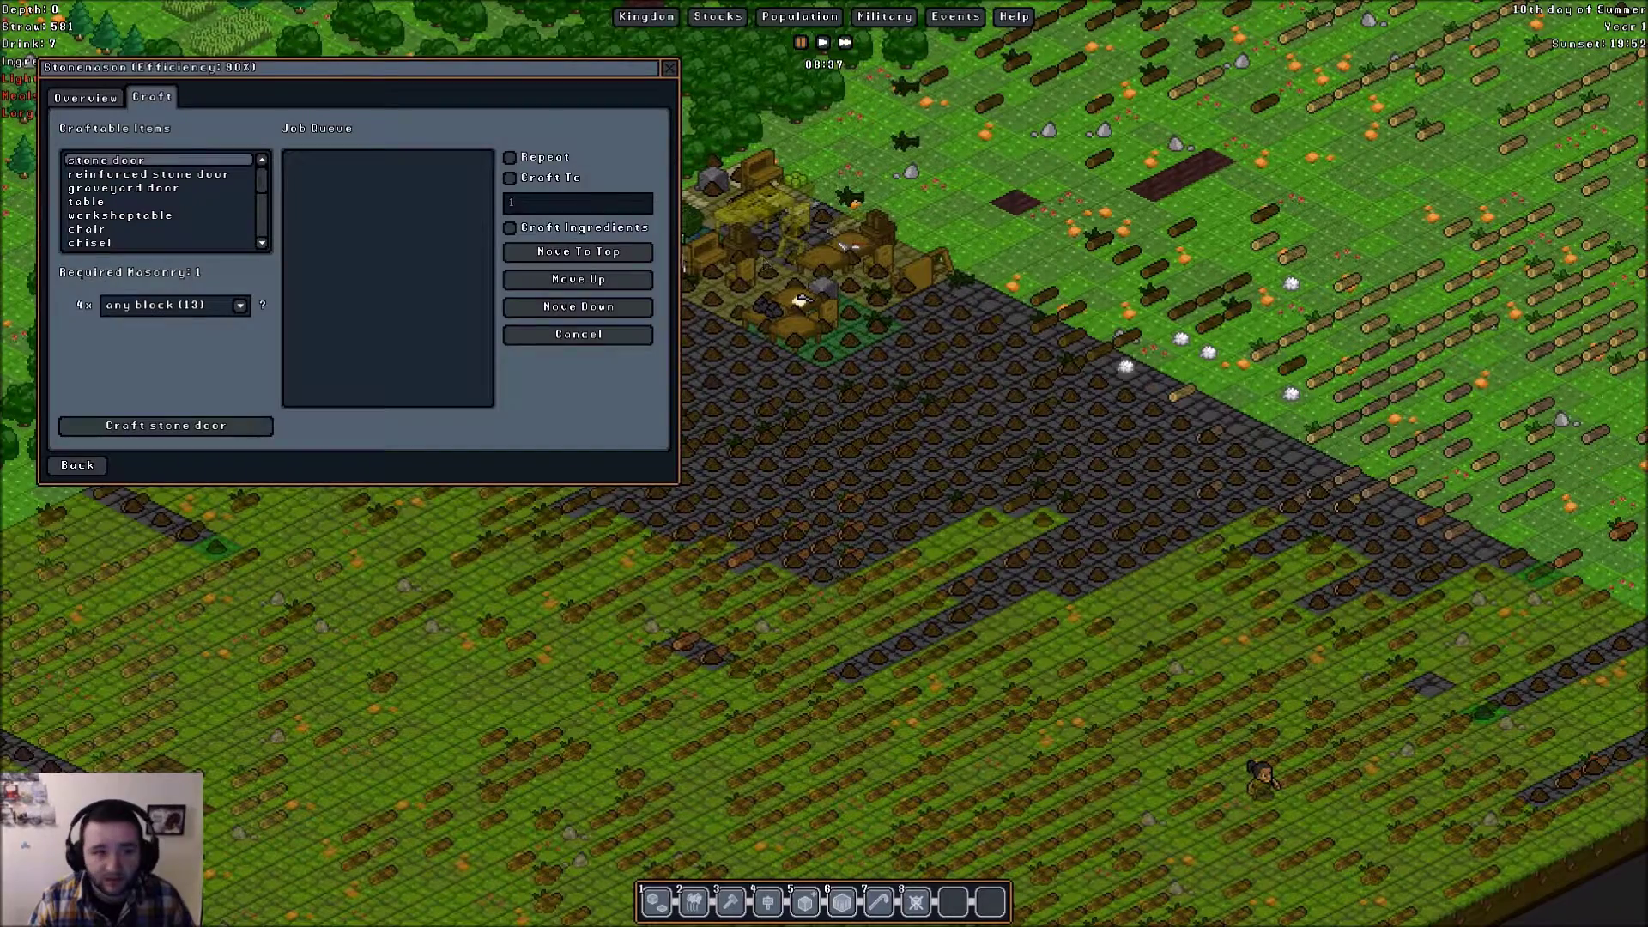
scroll(200, 256, down, 3)
click(159, 204)
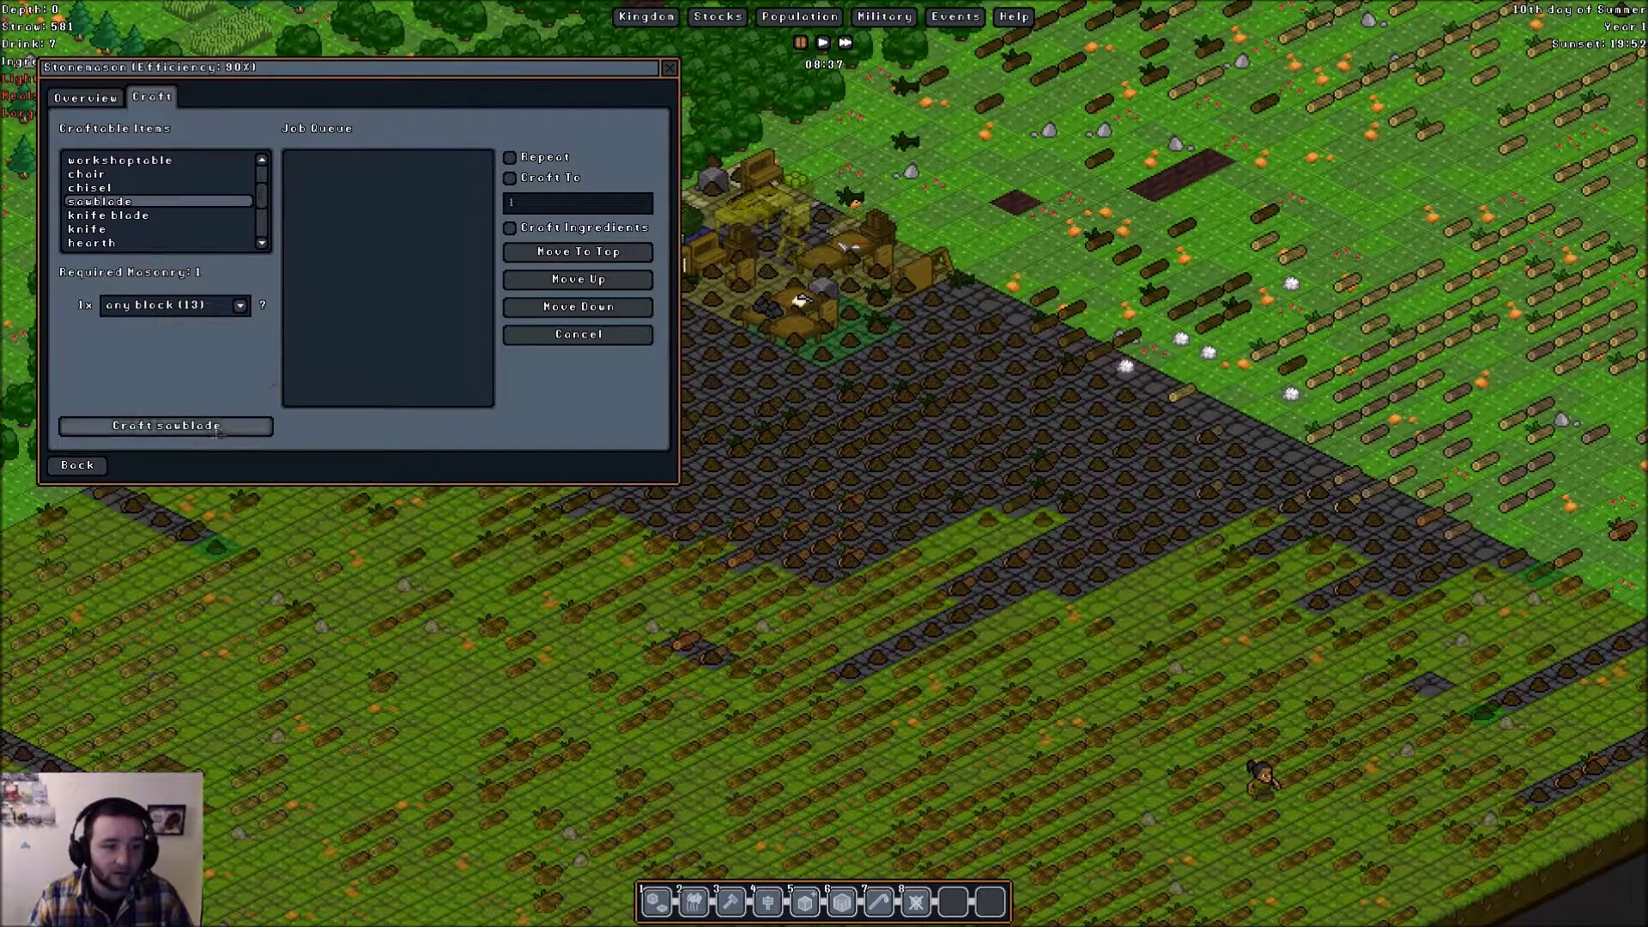
click(165, 426)
- Inspect the planned sawmill tile and its Build Sawmill task details
click(1340, 413)
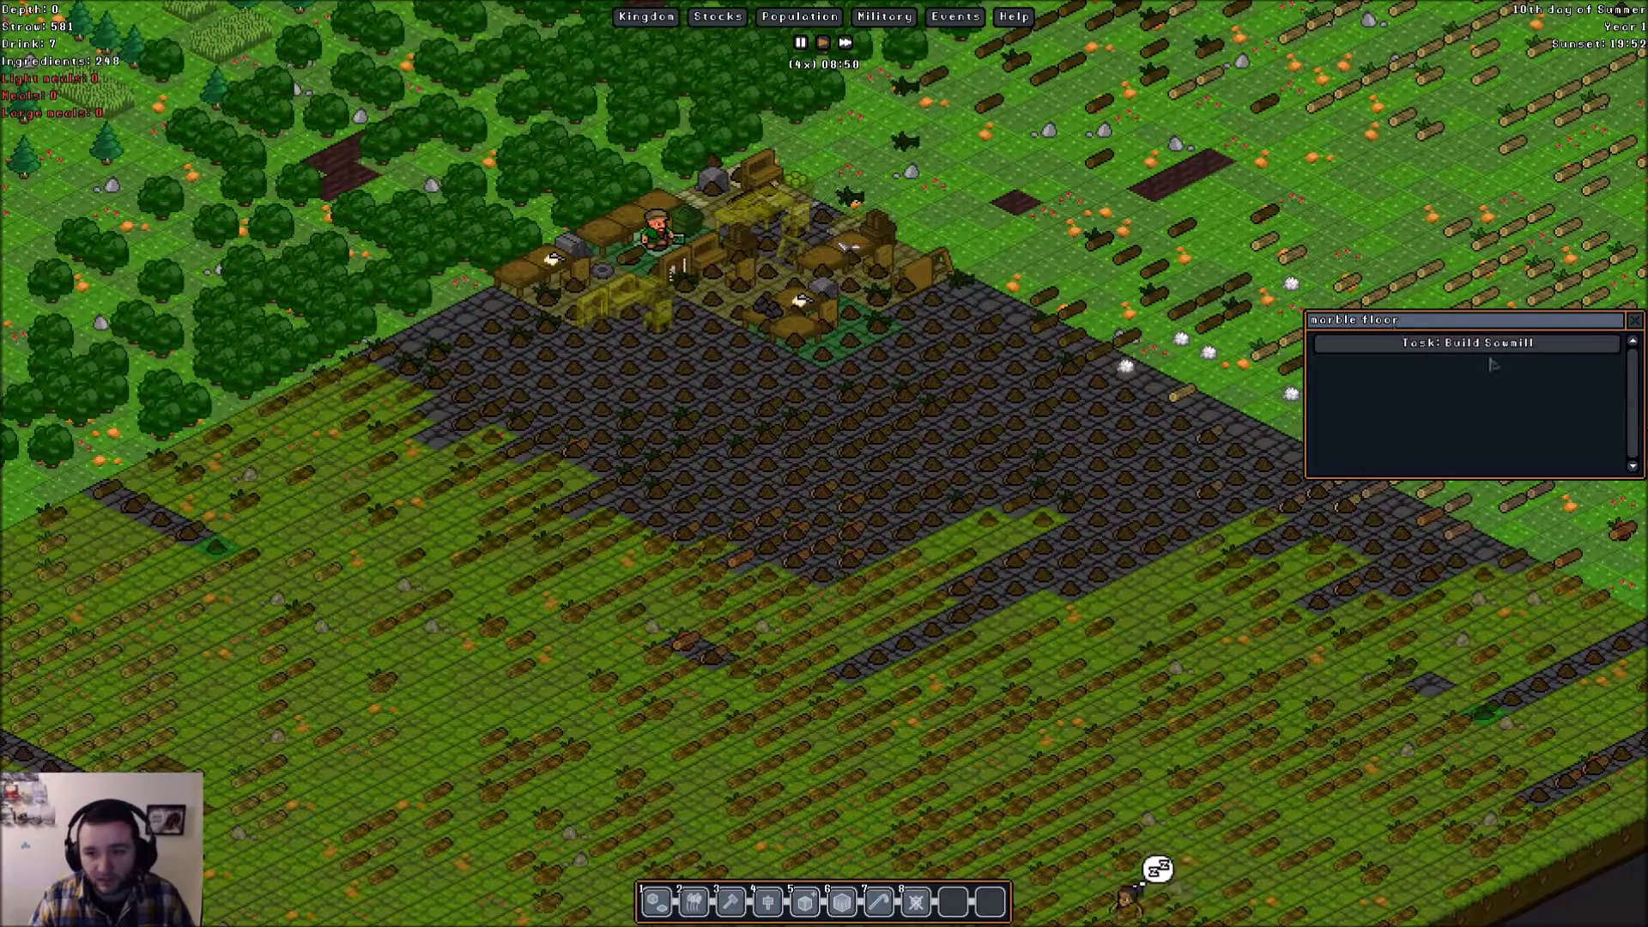
click(1404, 373)
key(Escape)
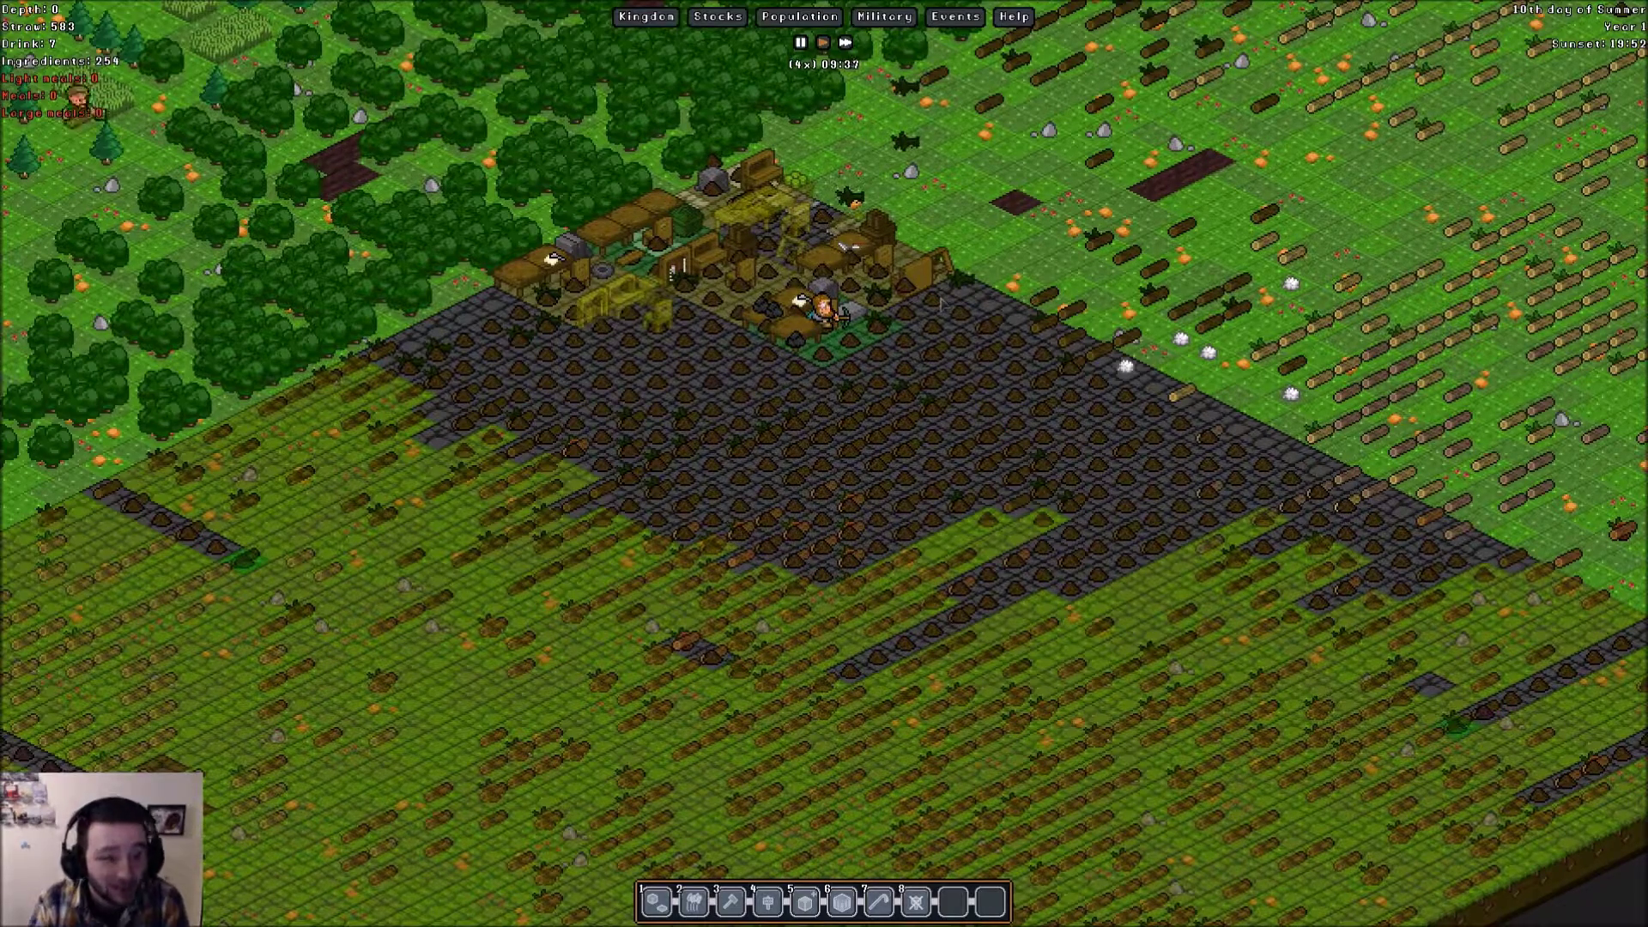
- Queue a repeating plank job at the Sawmill and close its window
key(Down)
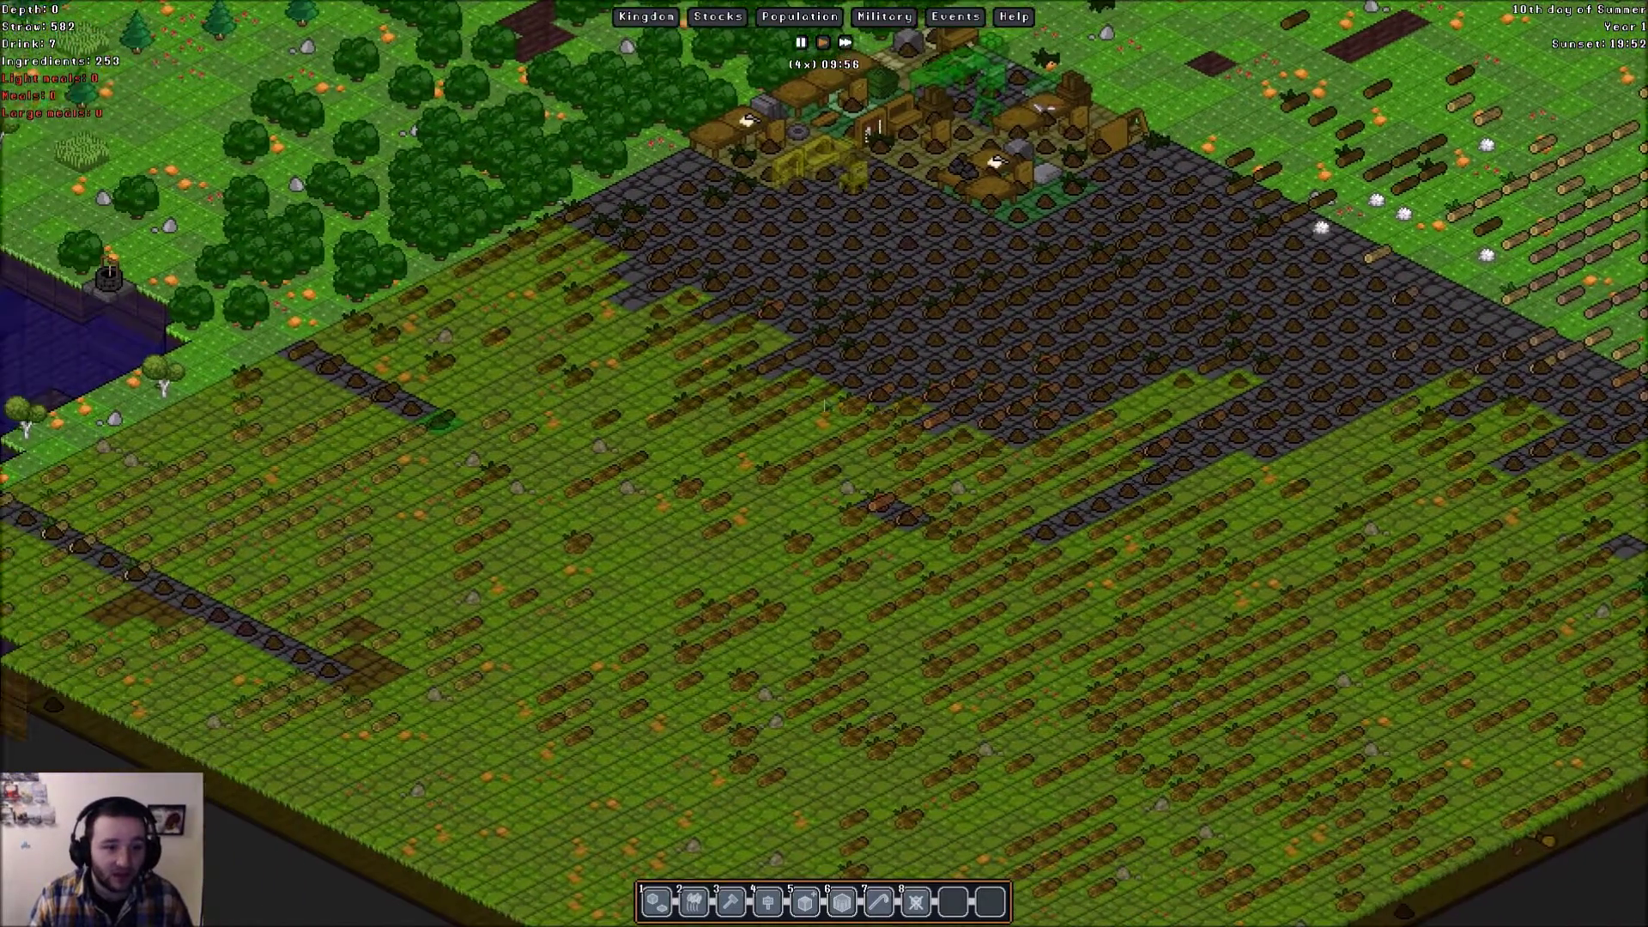
key(Right)
key(Down)
key(Right)
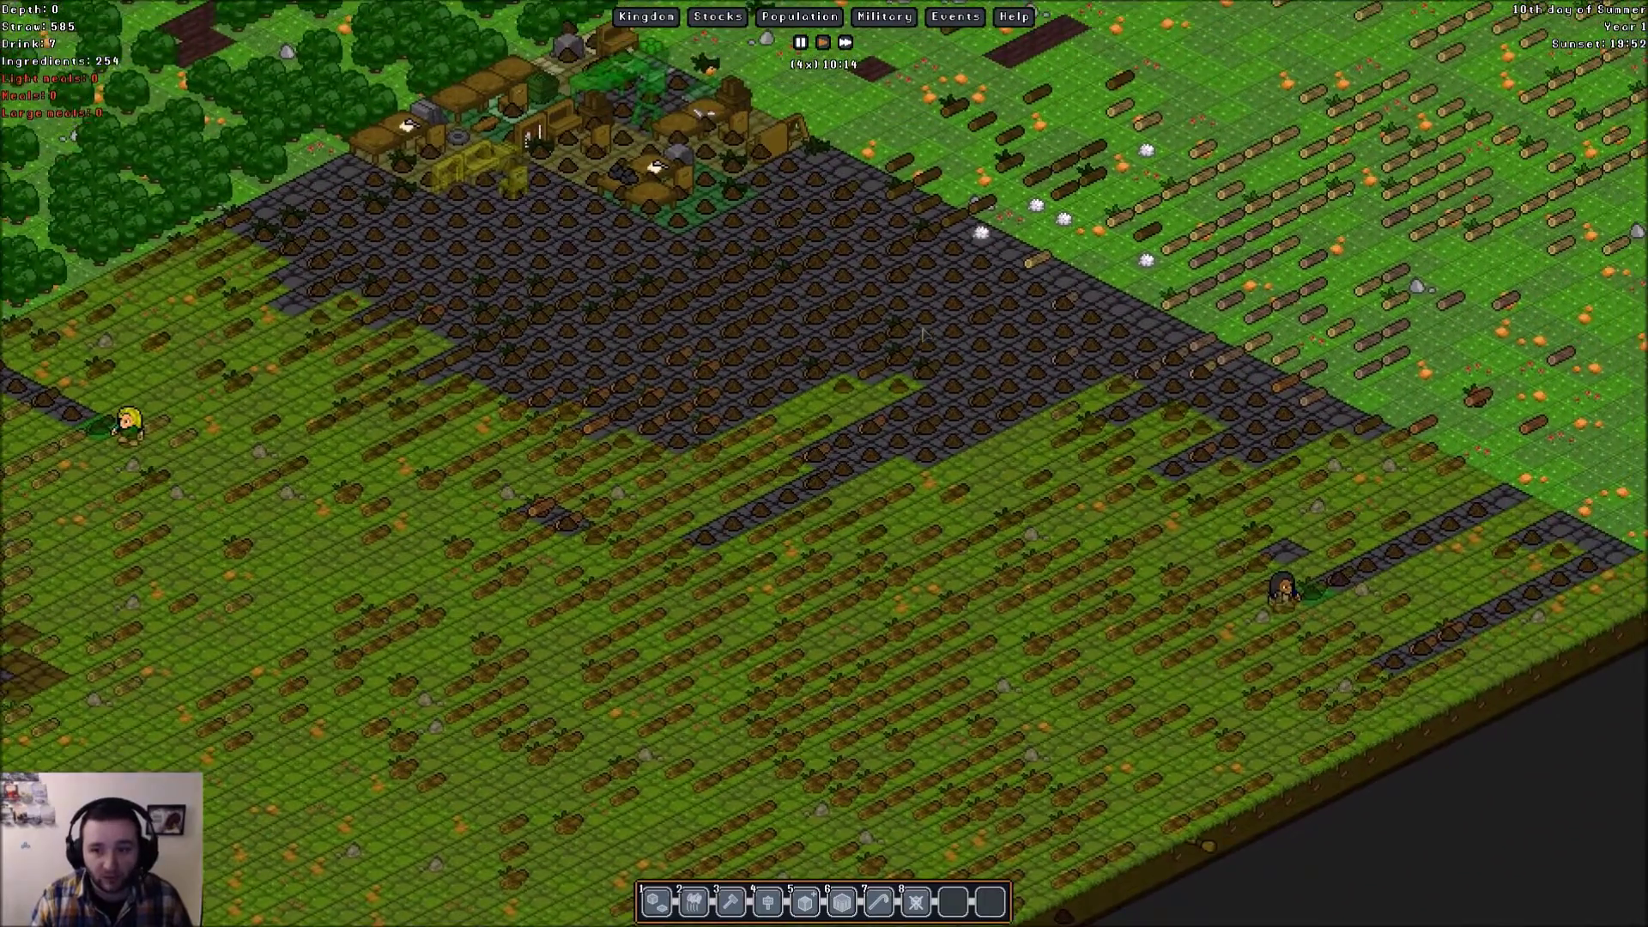
scroll(923, 333, down, 1)
key(Left)
key(Left)
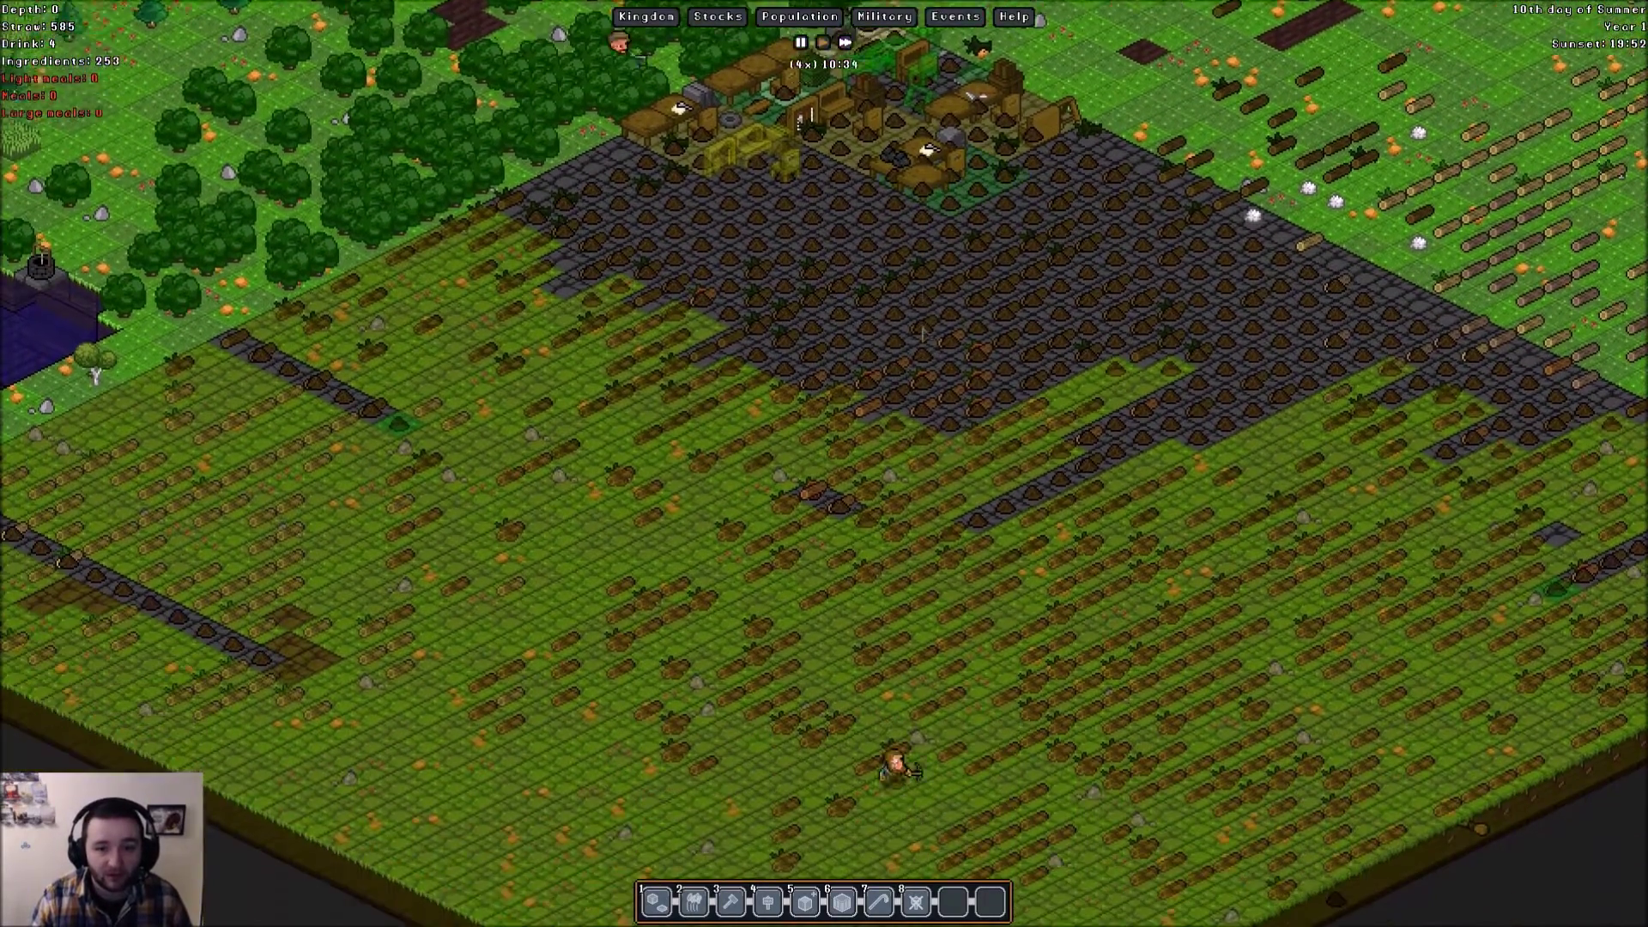
key(Down)
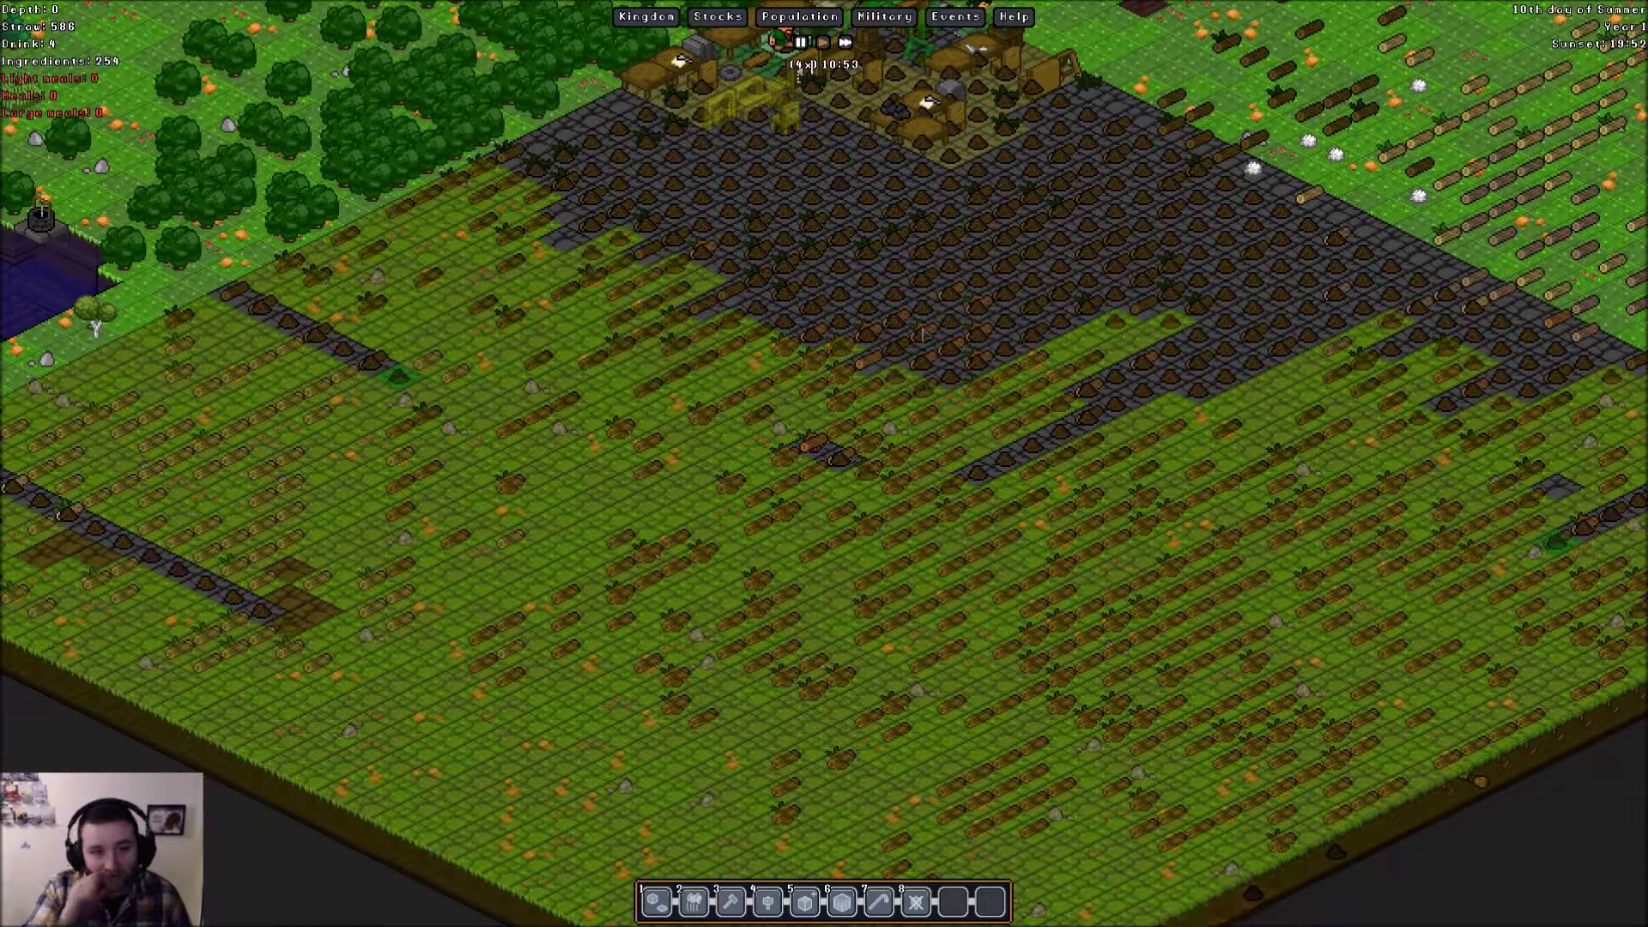
scroll(922, 333, down, 1)
key(Up)
scroll(923, 332, up, 1)
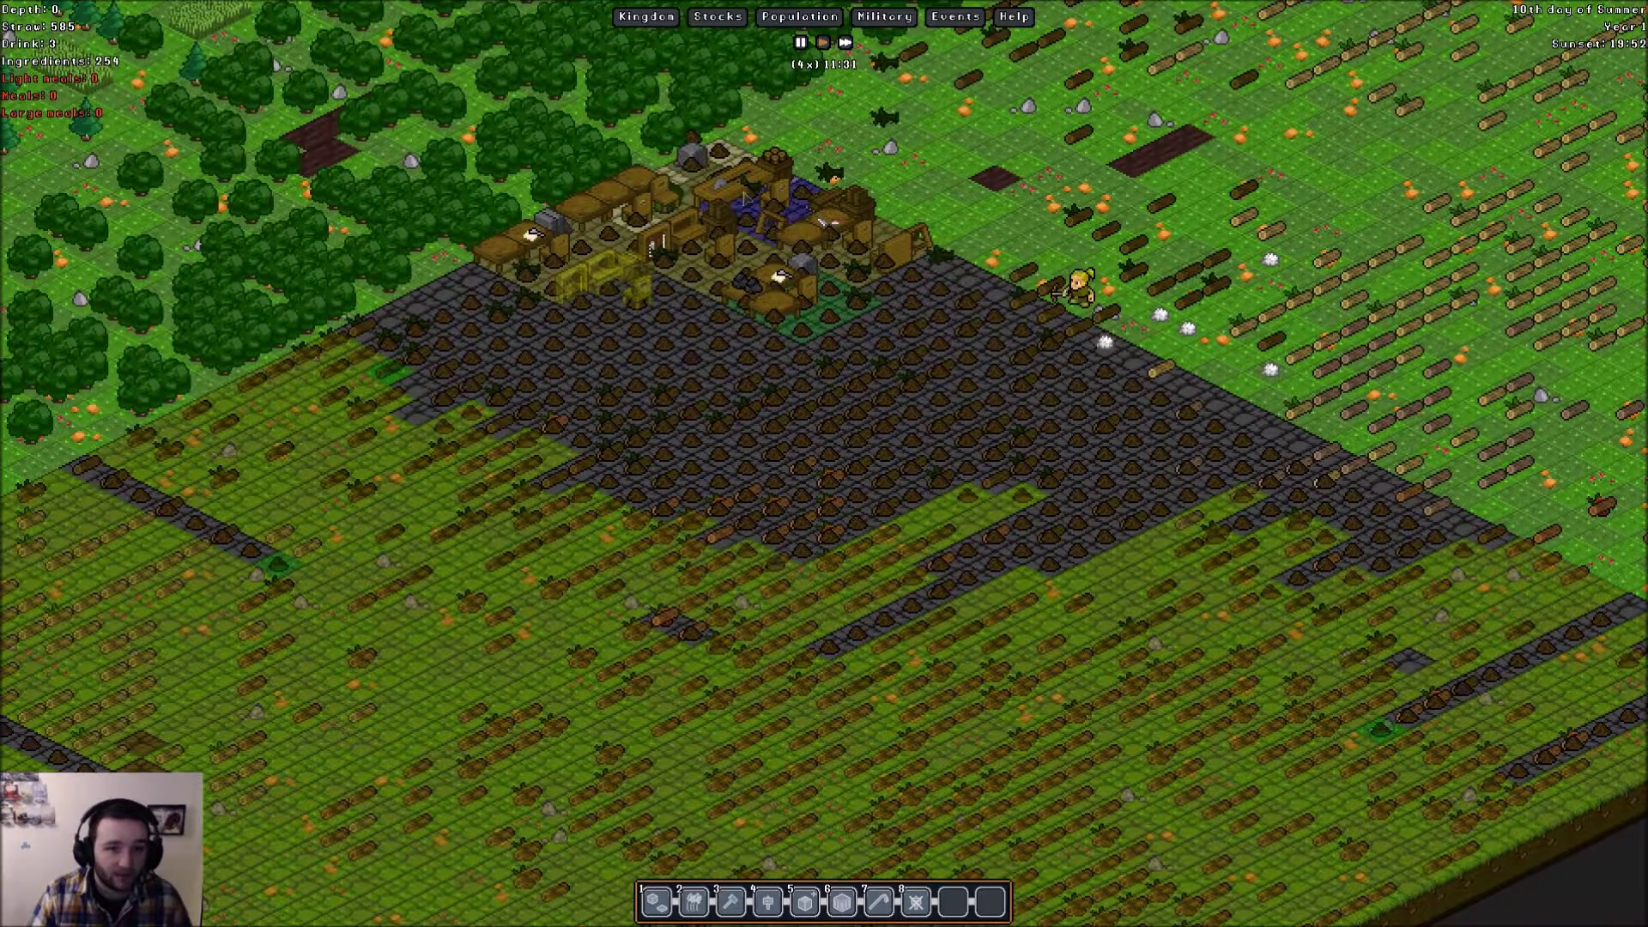
click(747, 200)
click(185, 425)
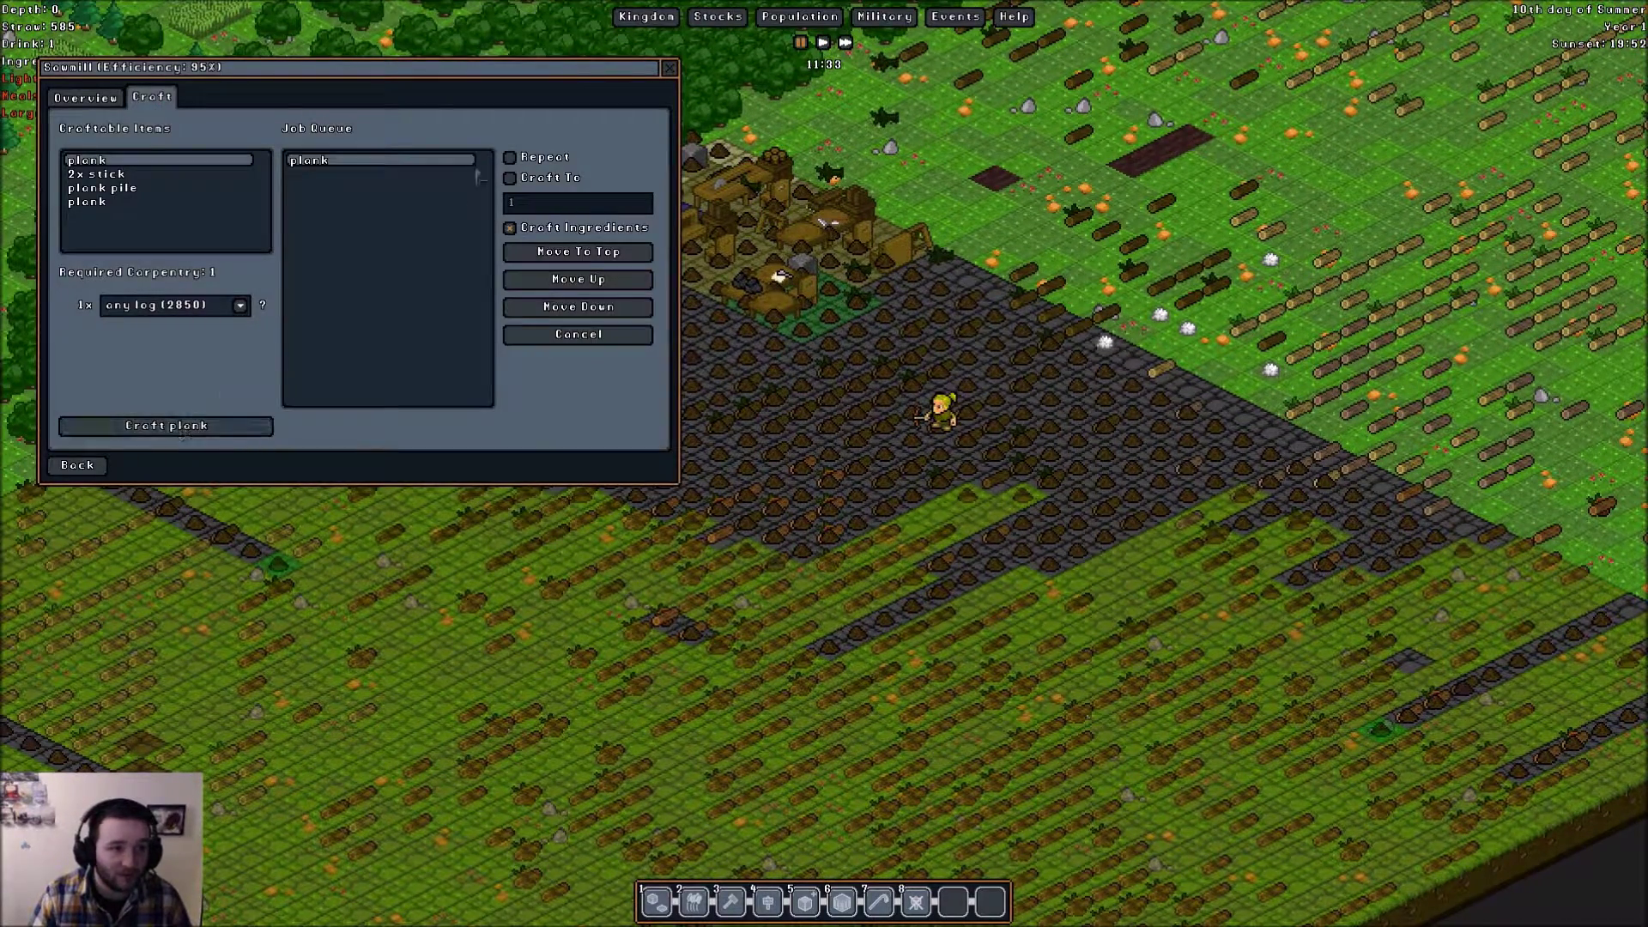
click(670, 69)
scroll(824, 464, down, 2)
scroll(824, 463, up, 2)
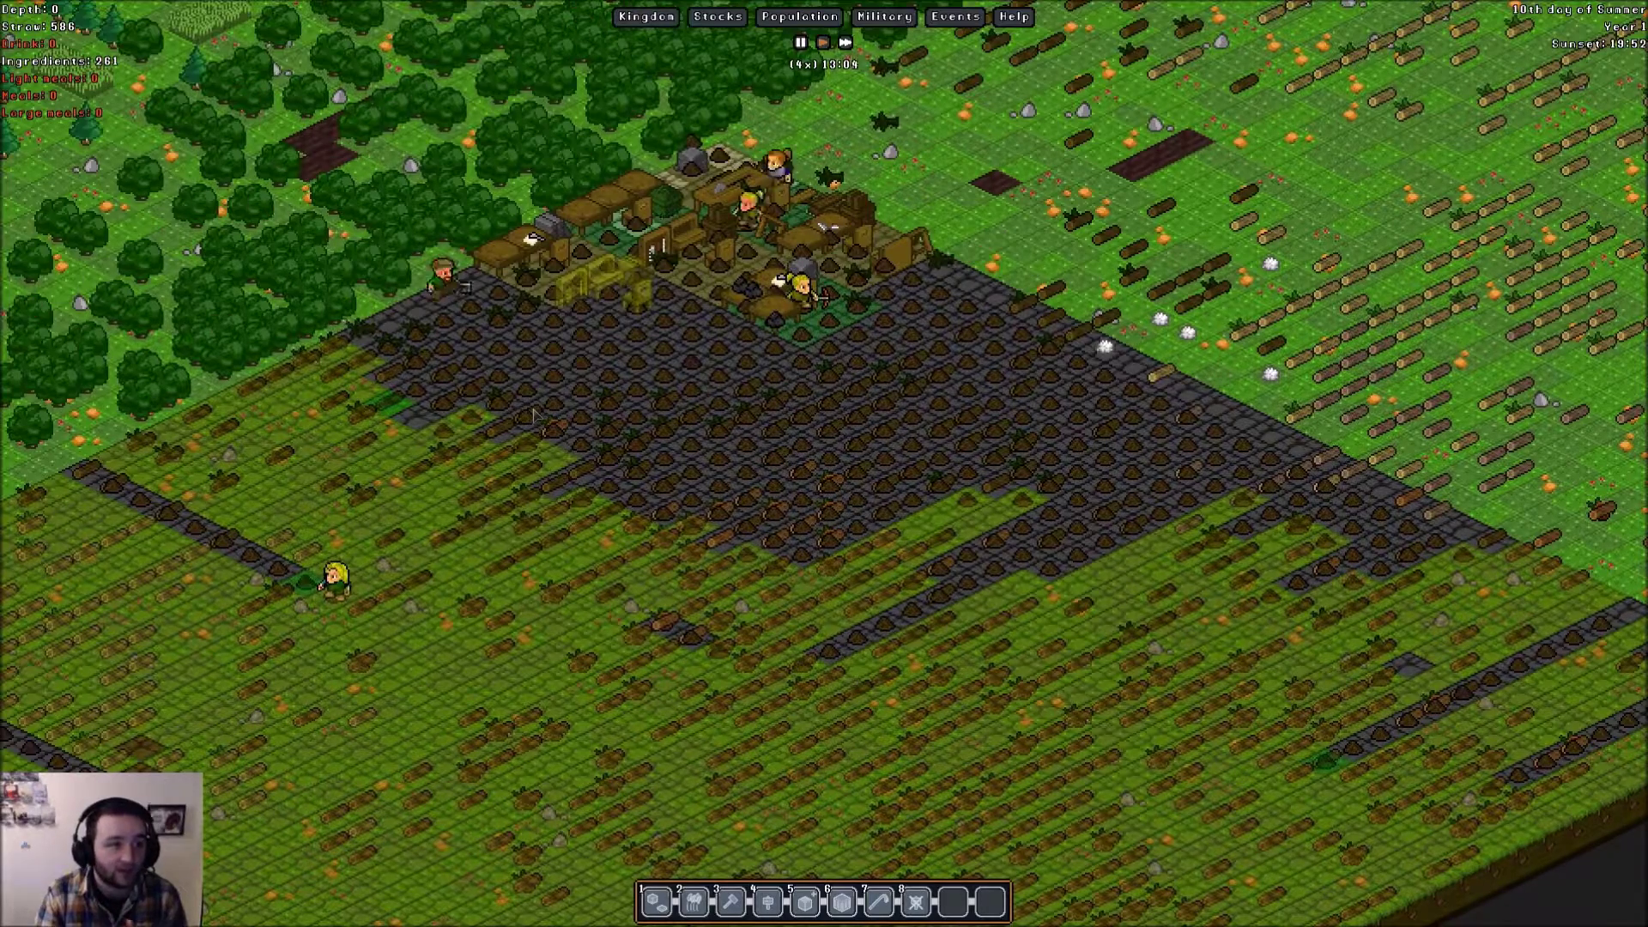
- Descend to Depth -1 and pan across the dug-out area to the water pool
key(Right)
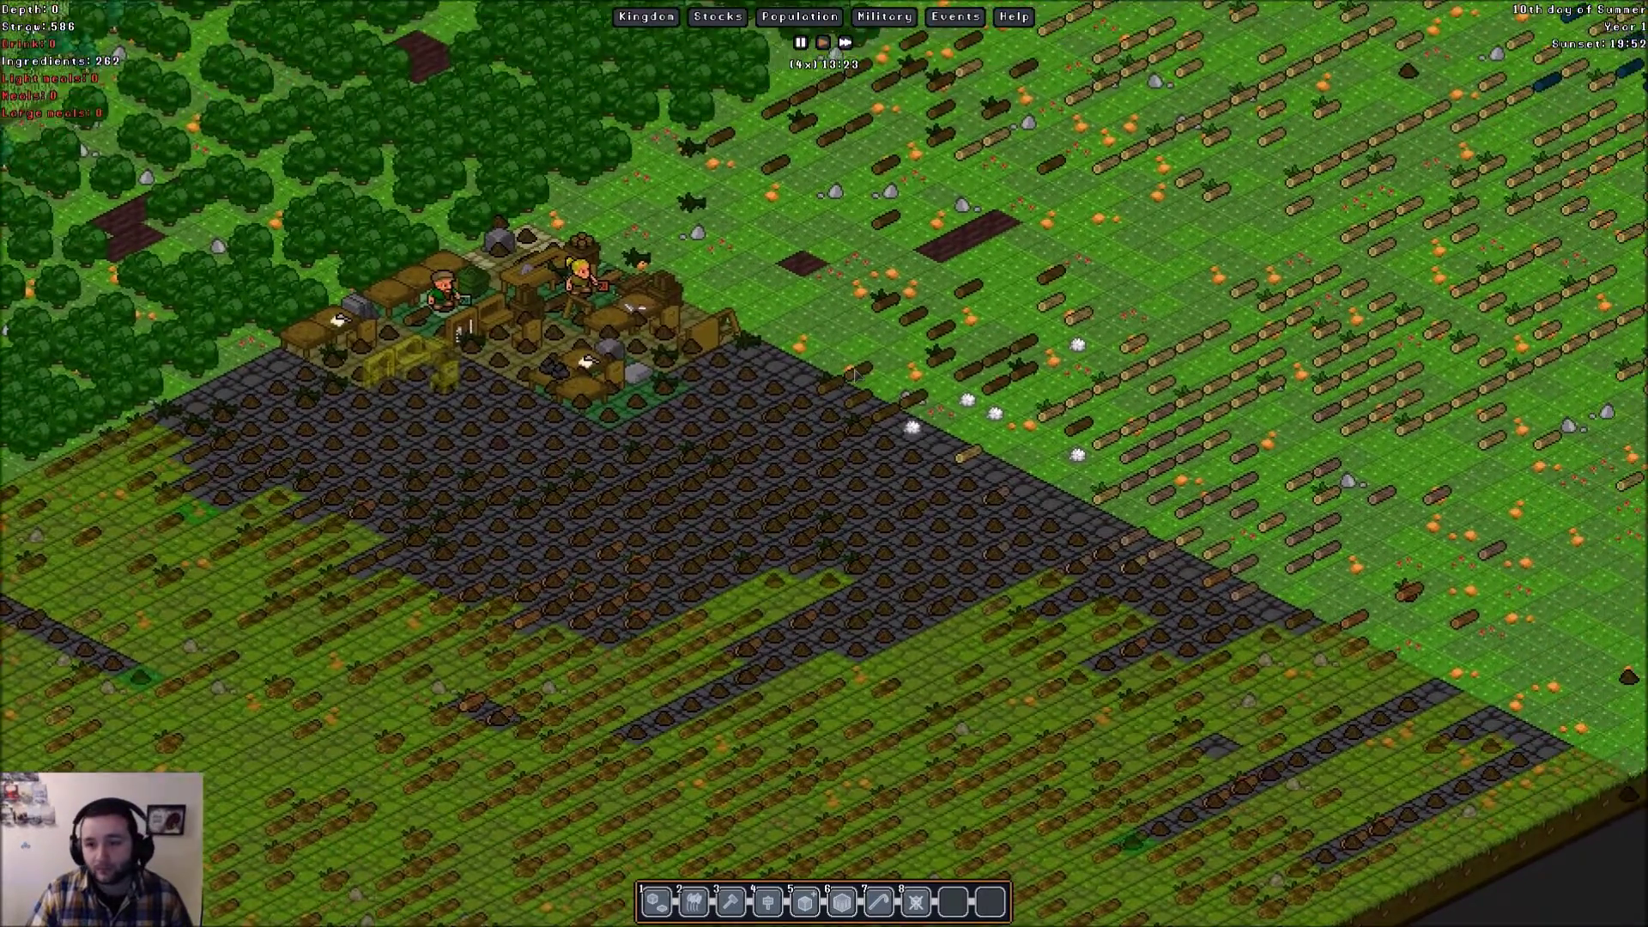
scroll(825, 464, down, 3)
key(Page_Down)
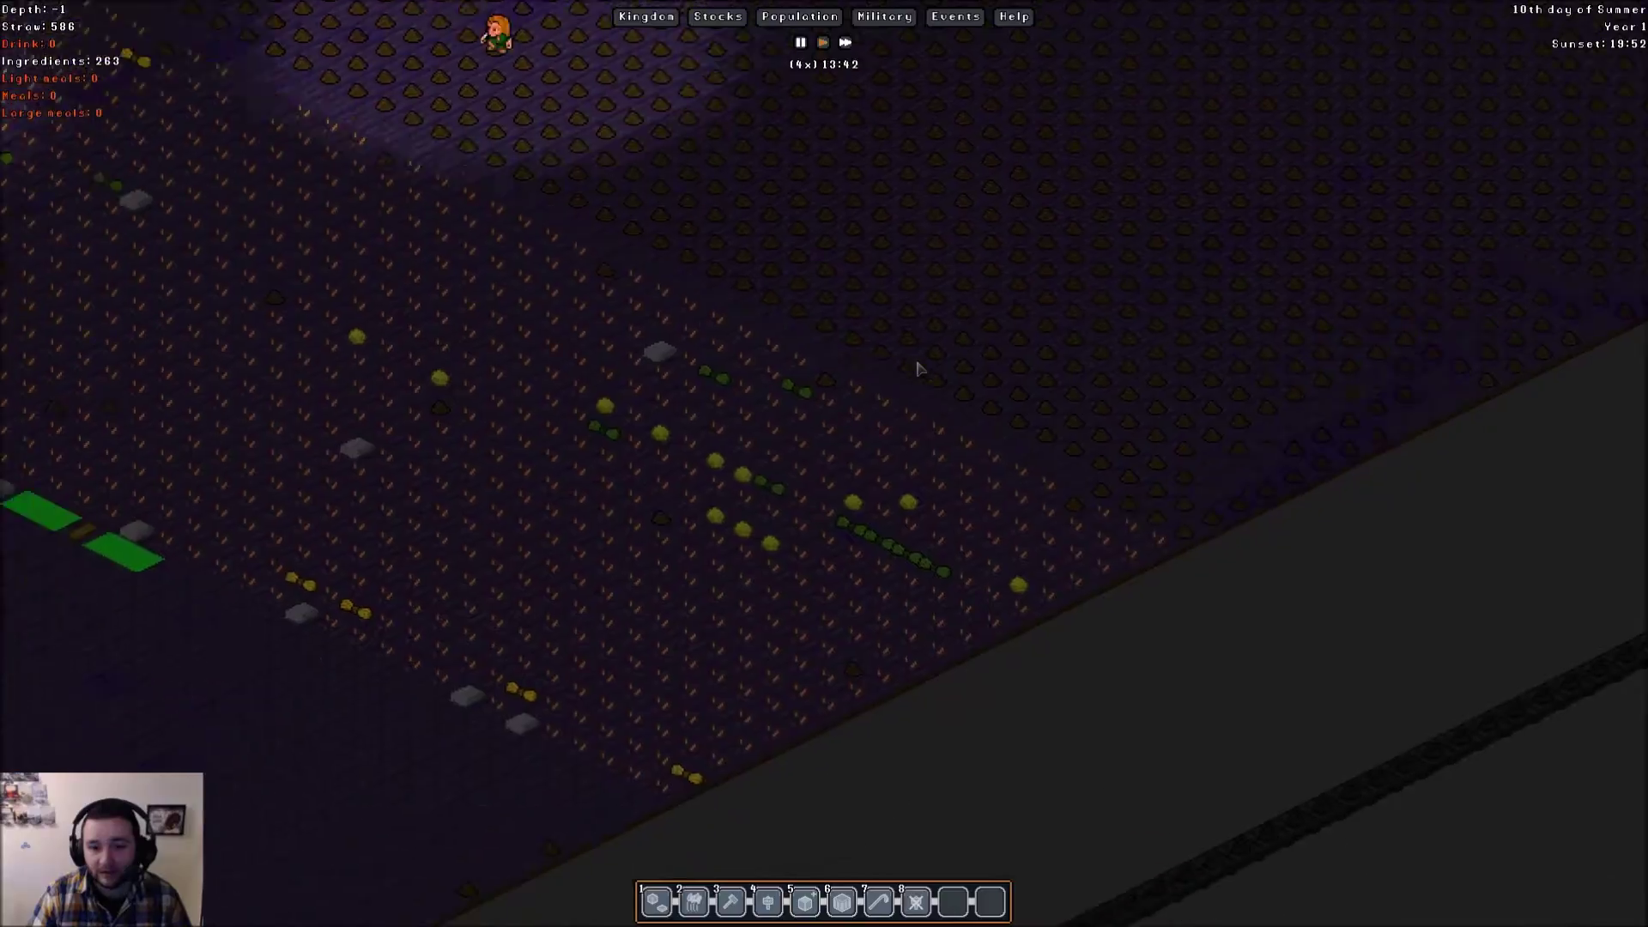
key(Left)
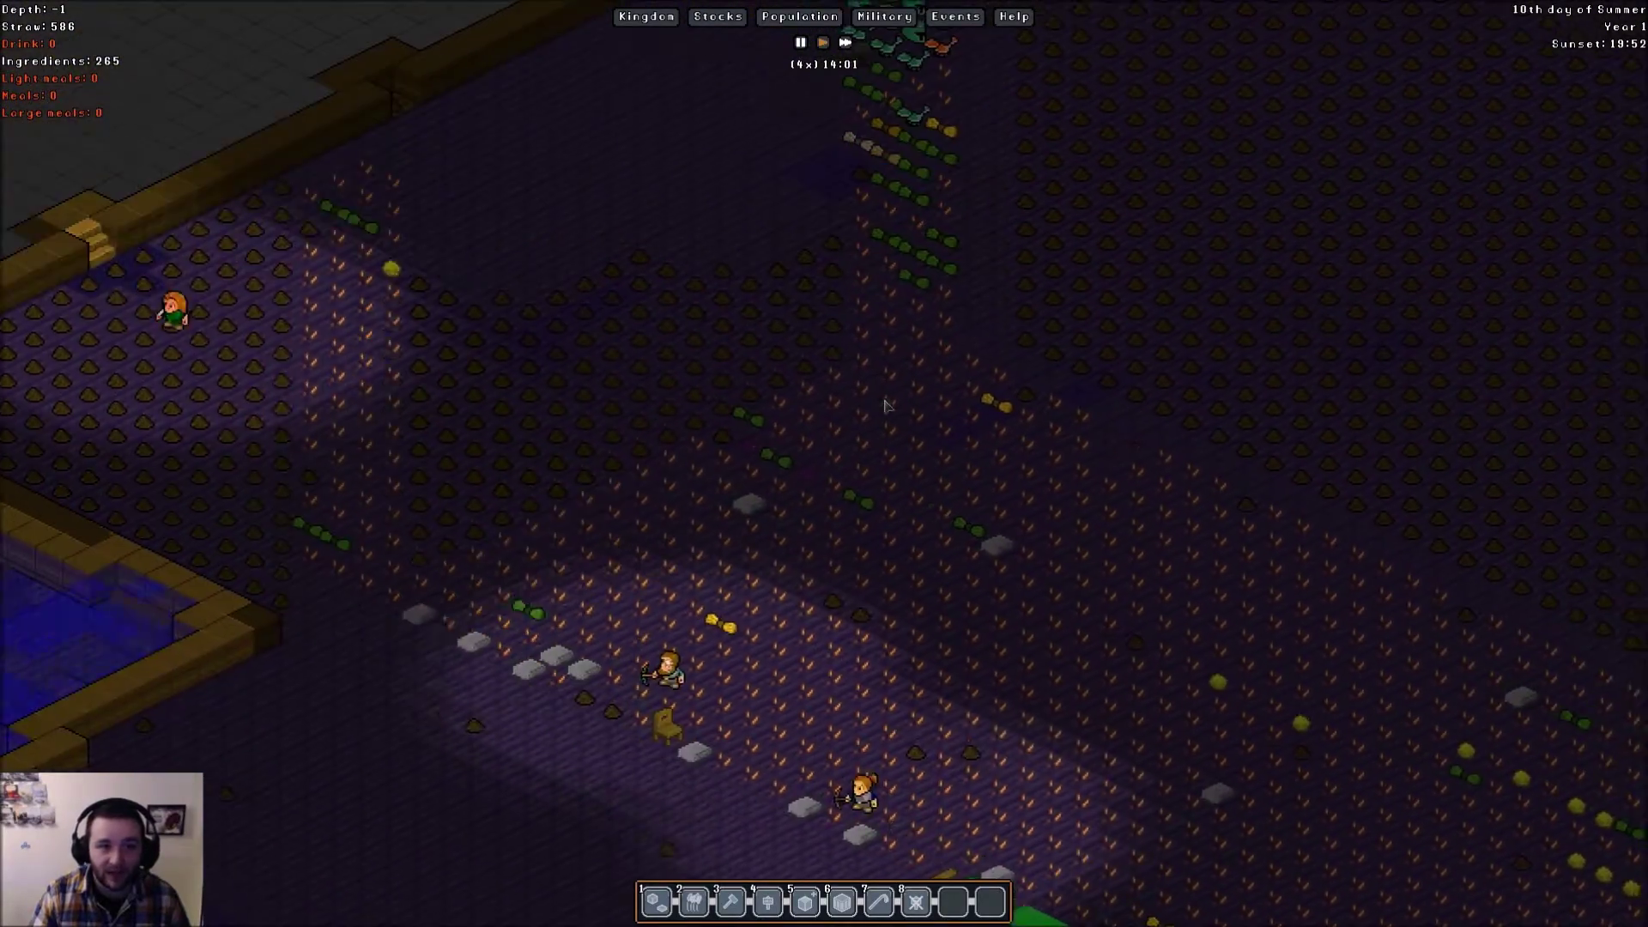
key(Up)
key(Down)
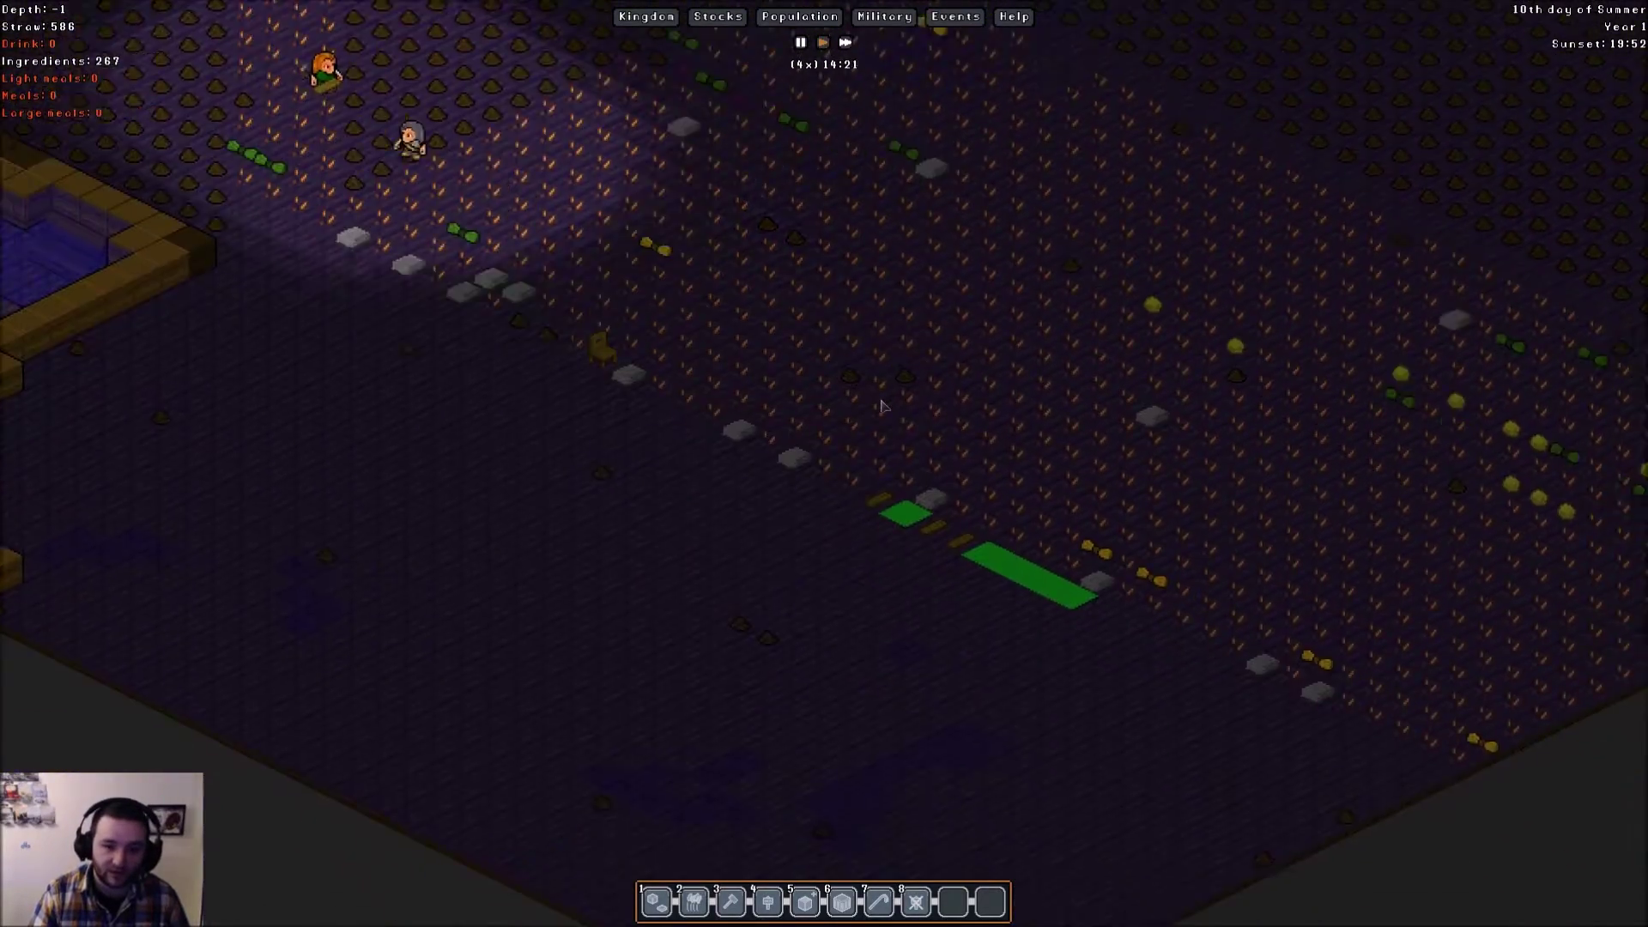
key(Left)
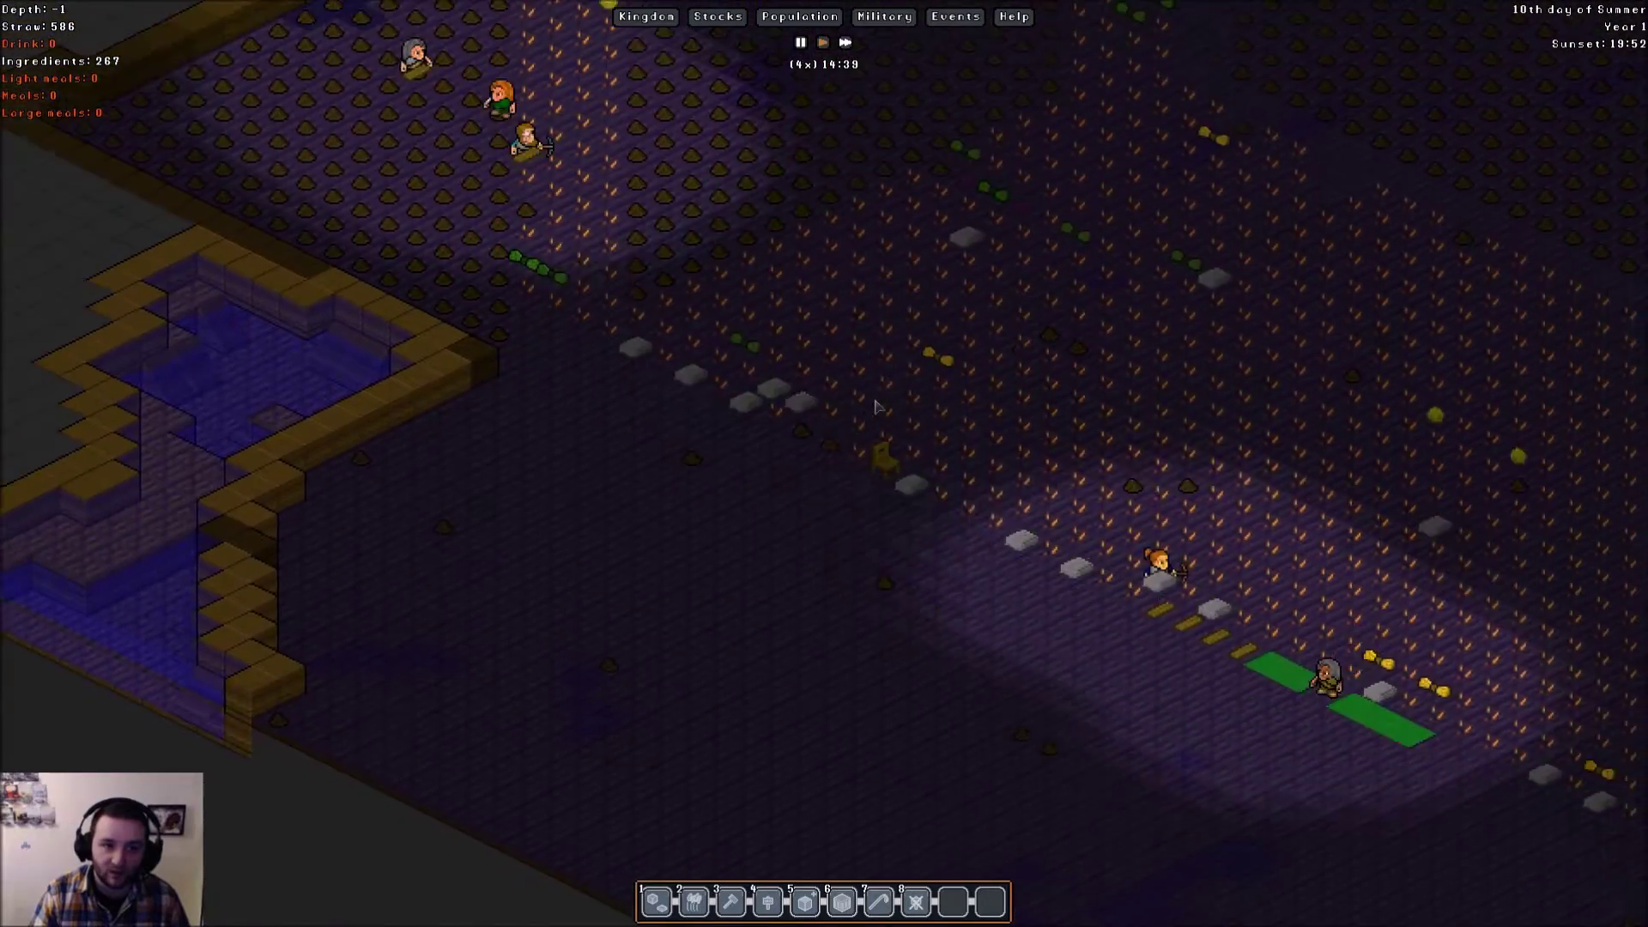
key(Up)
key(Up)
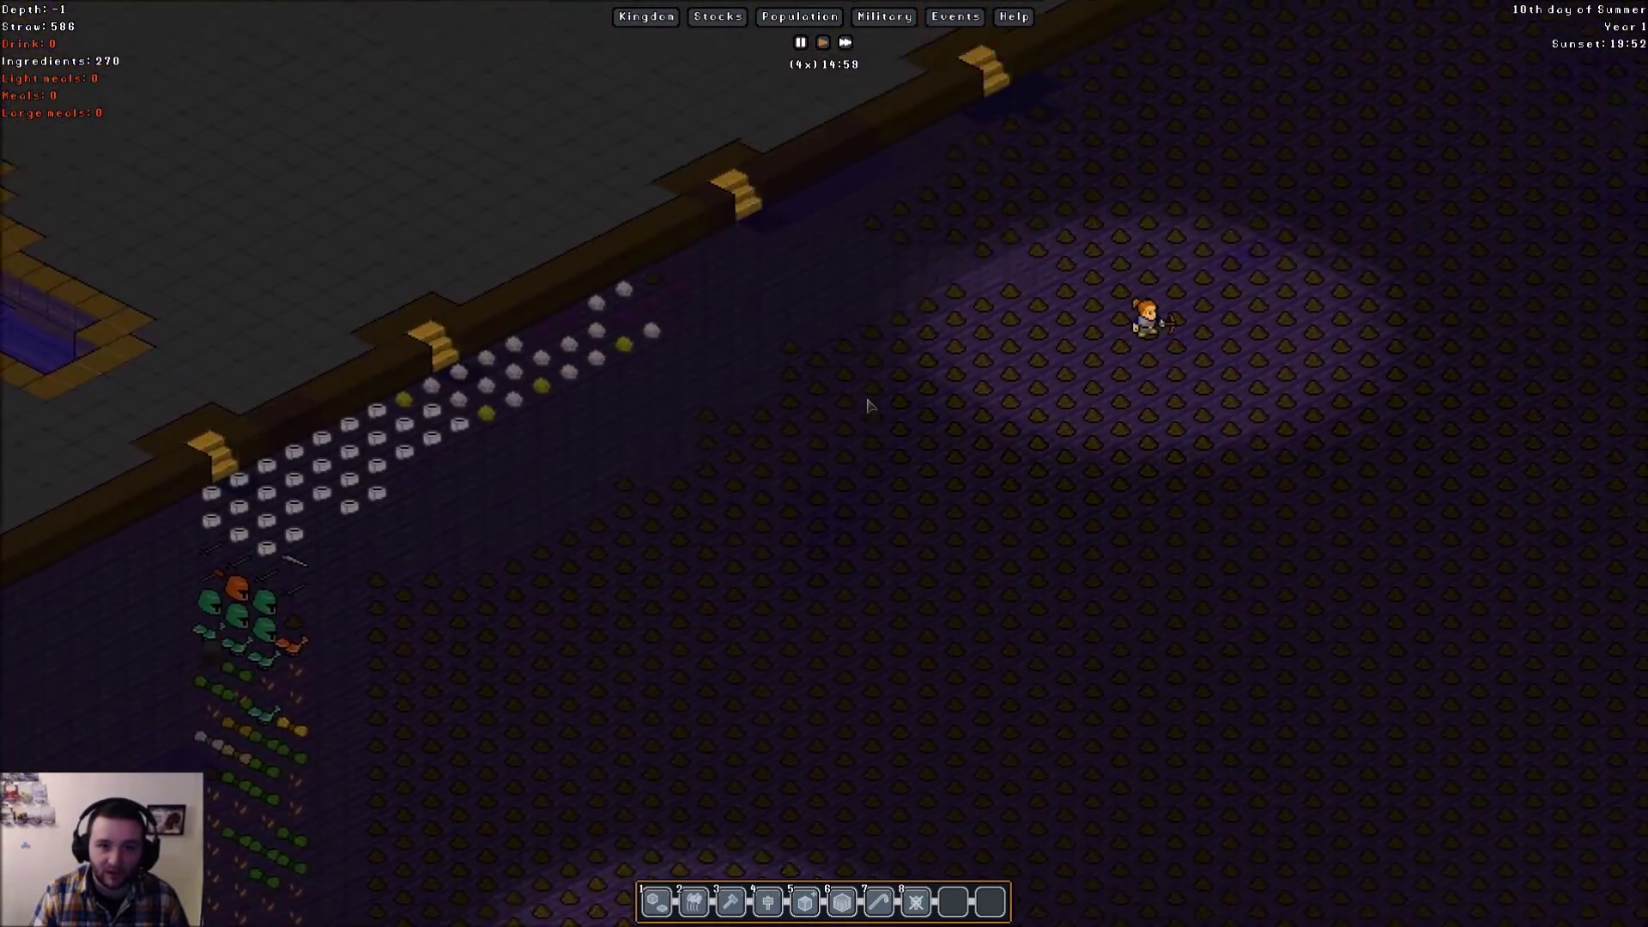
scroll(876, 406, up, 2)
key(Left)
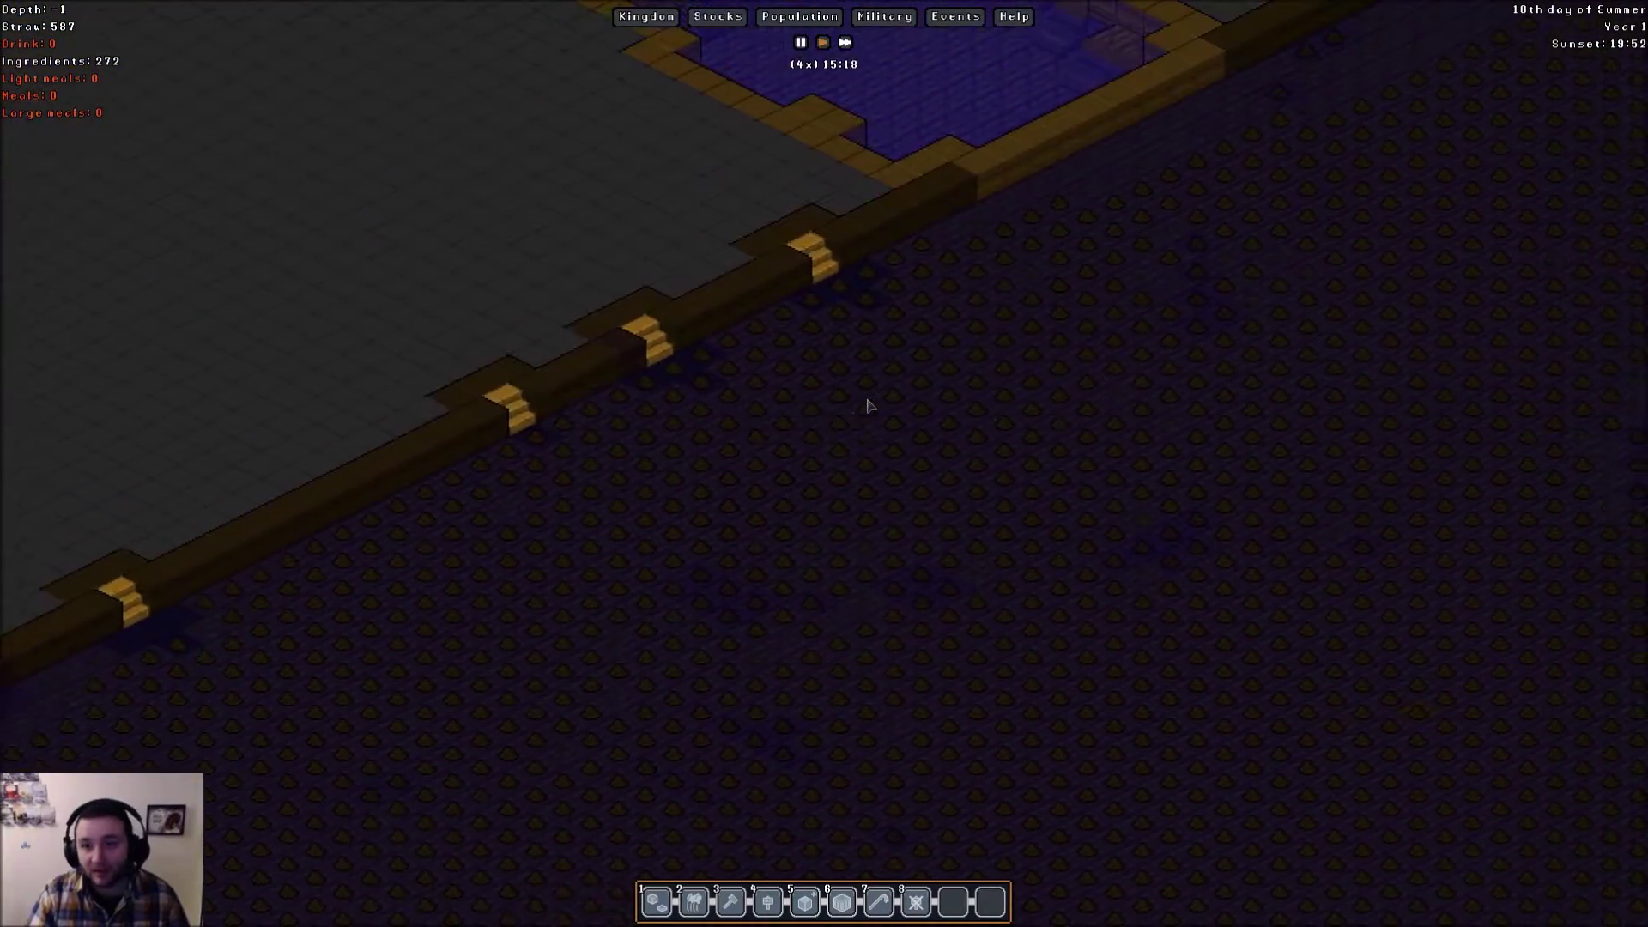
key(Down)
- Inspect a dirt floor tile and pan toward the underground area's edge
click(1066, 415)
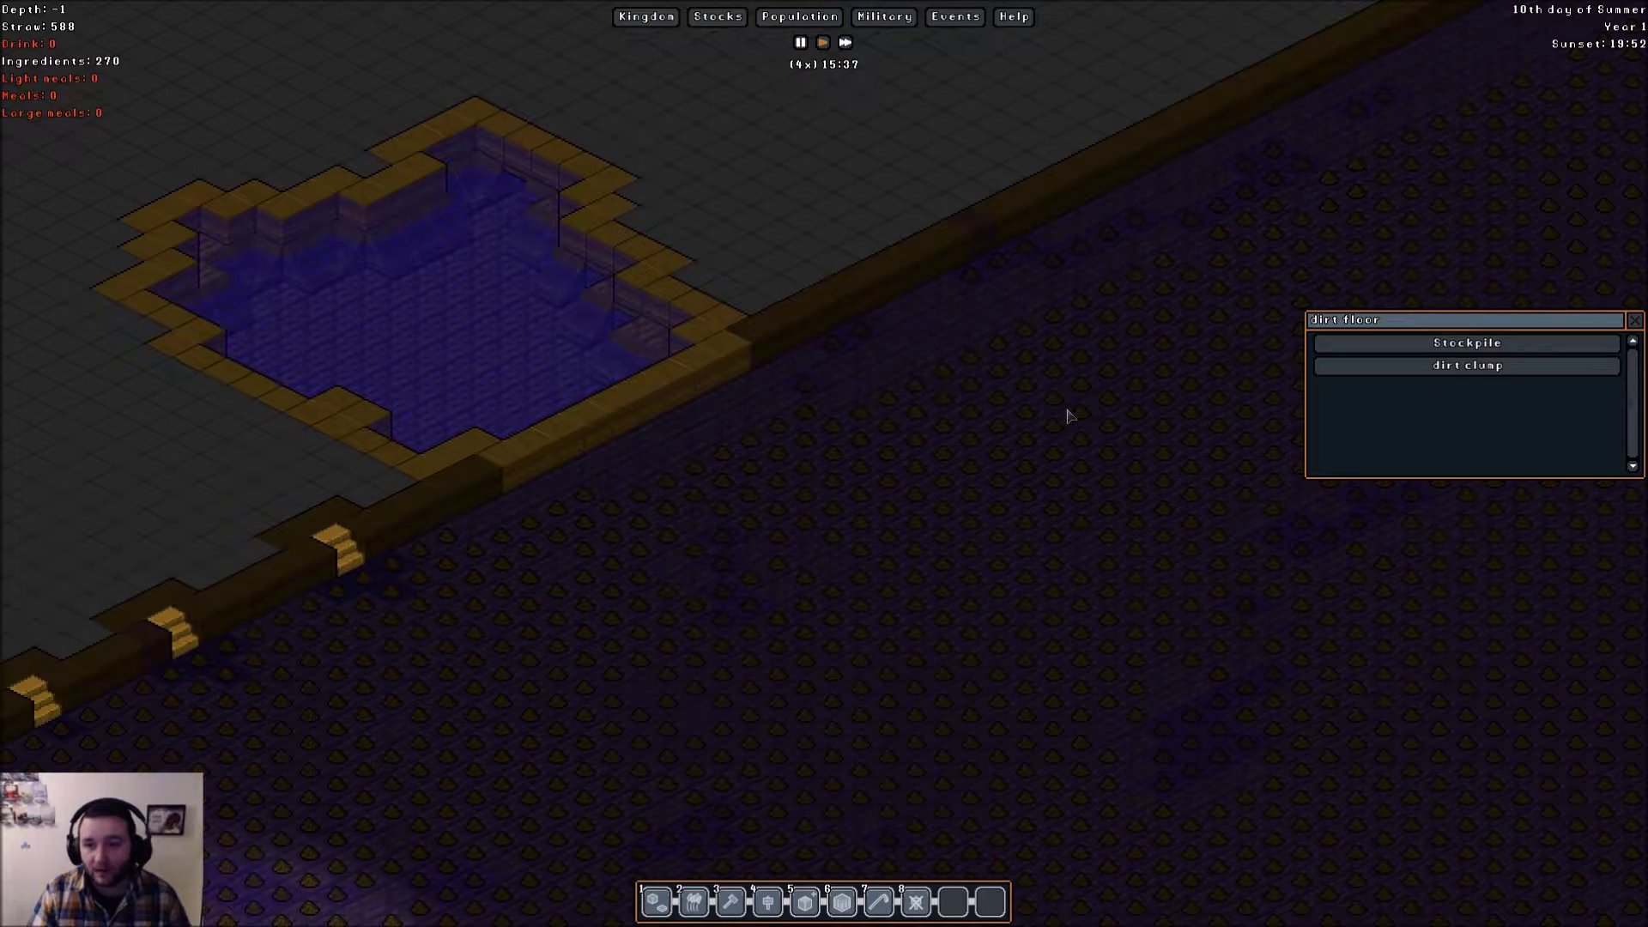
key(Right)
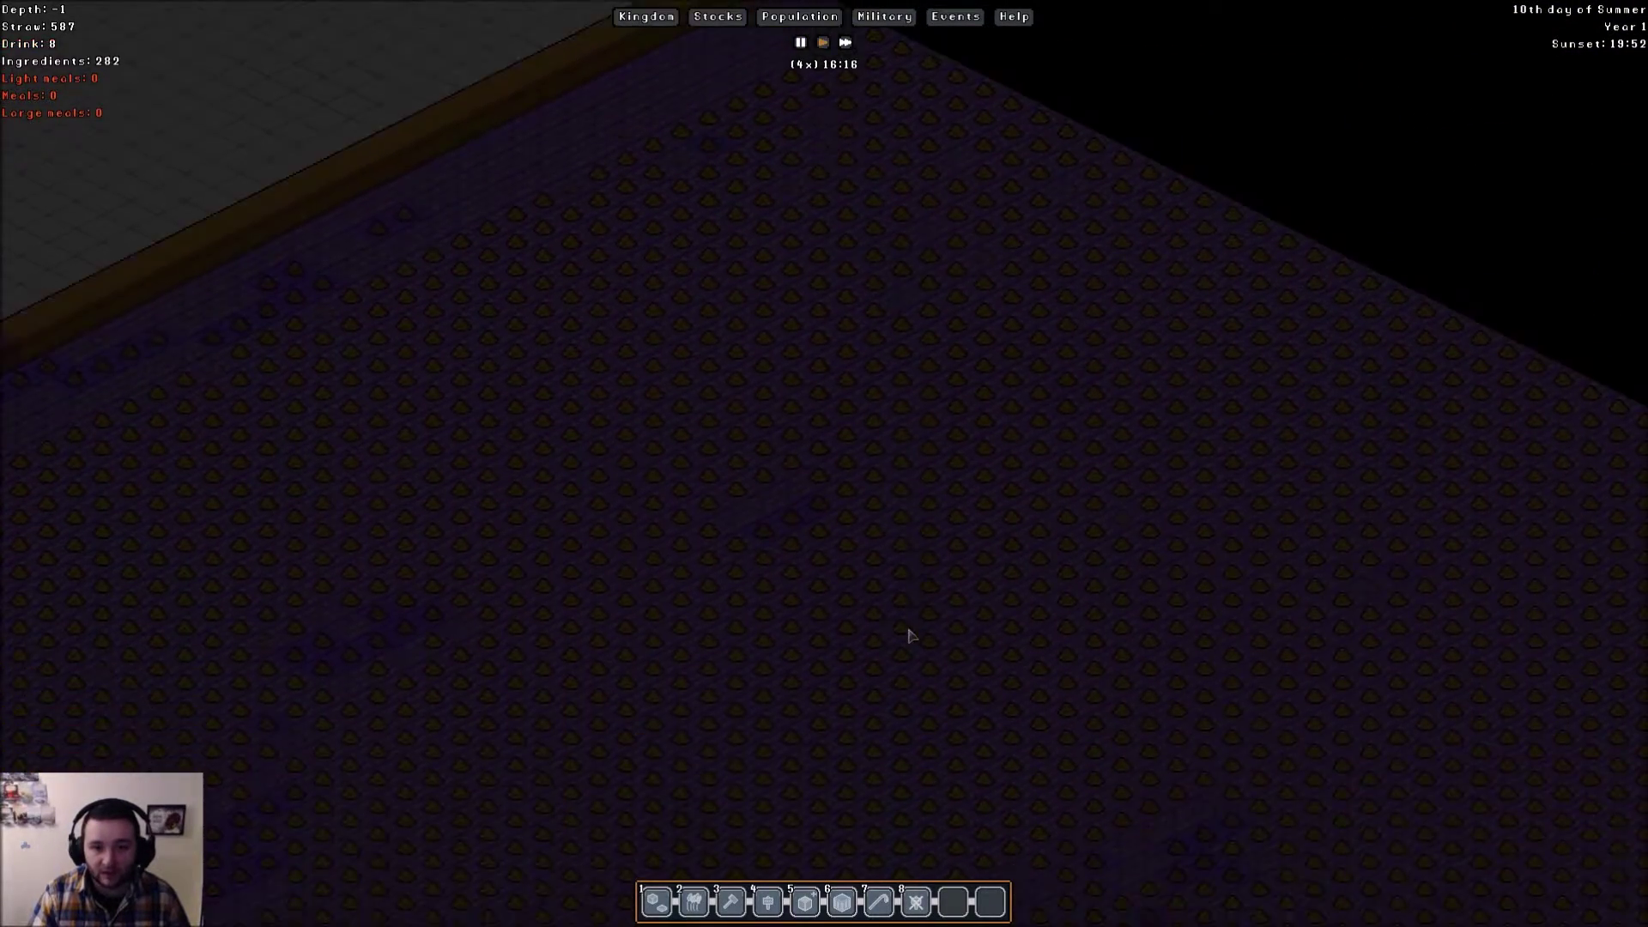
key(Up)
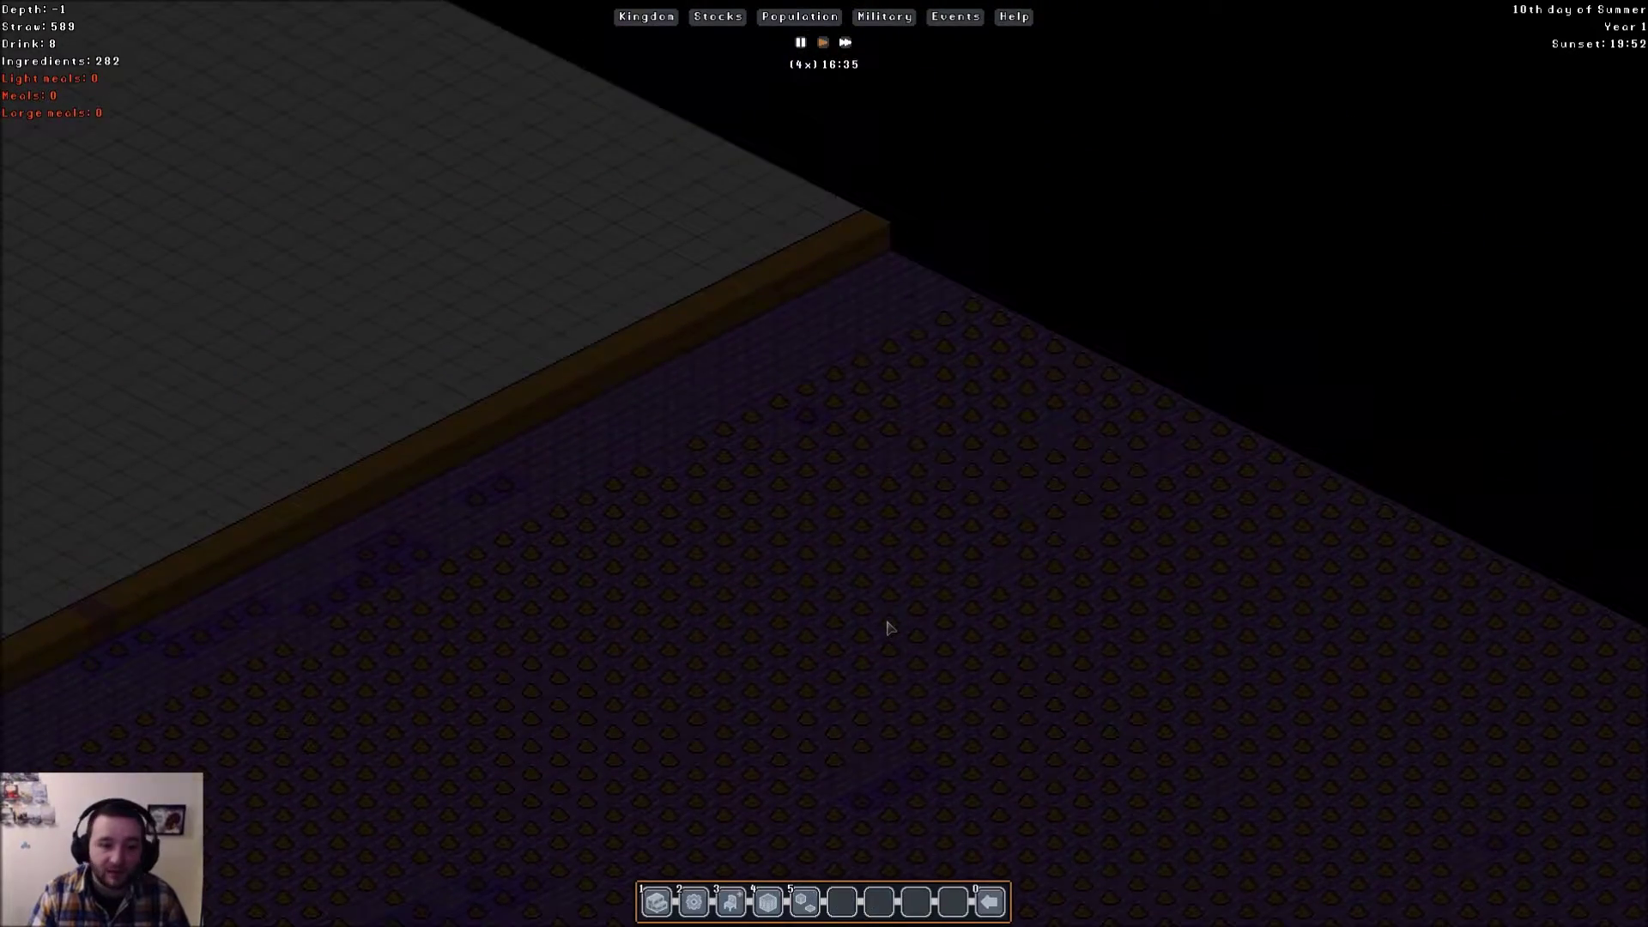
- Dismiss the game menu, return to Depth 0 and pan across the surface fields
key(Escape)
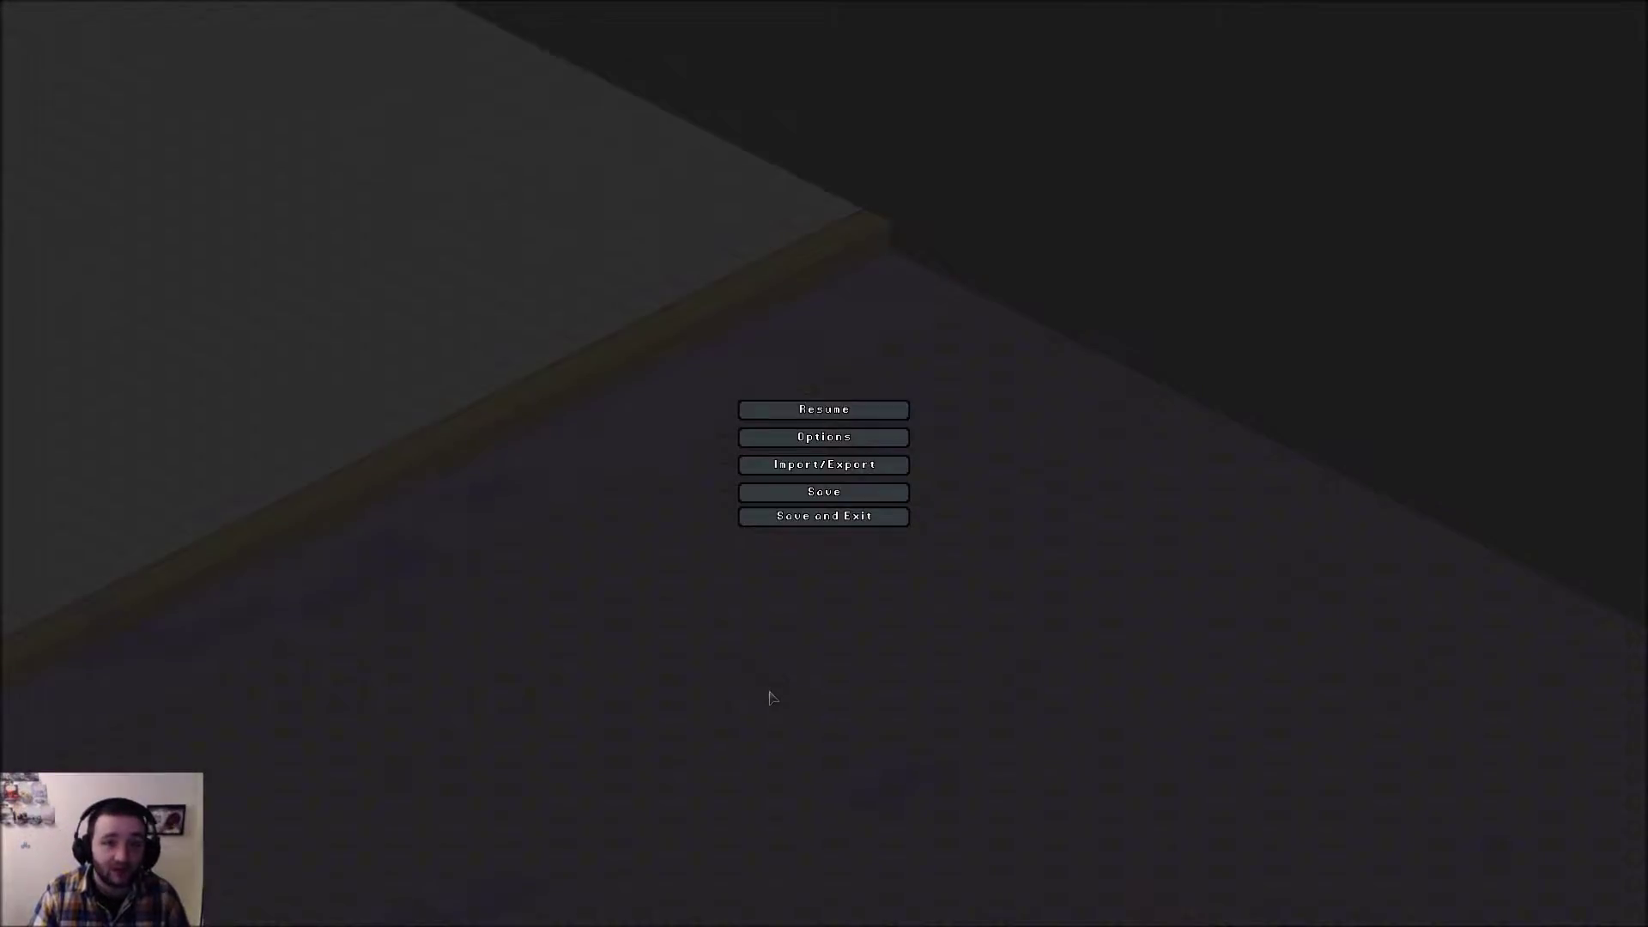
key(Escape)
scroll(774, 662, down, 3)
key(Page_Up)
key(Down)
key(Down)
key(Down)
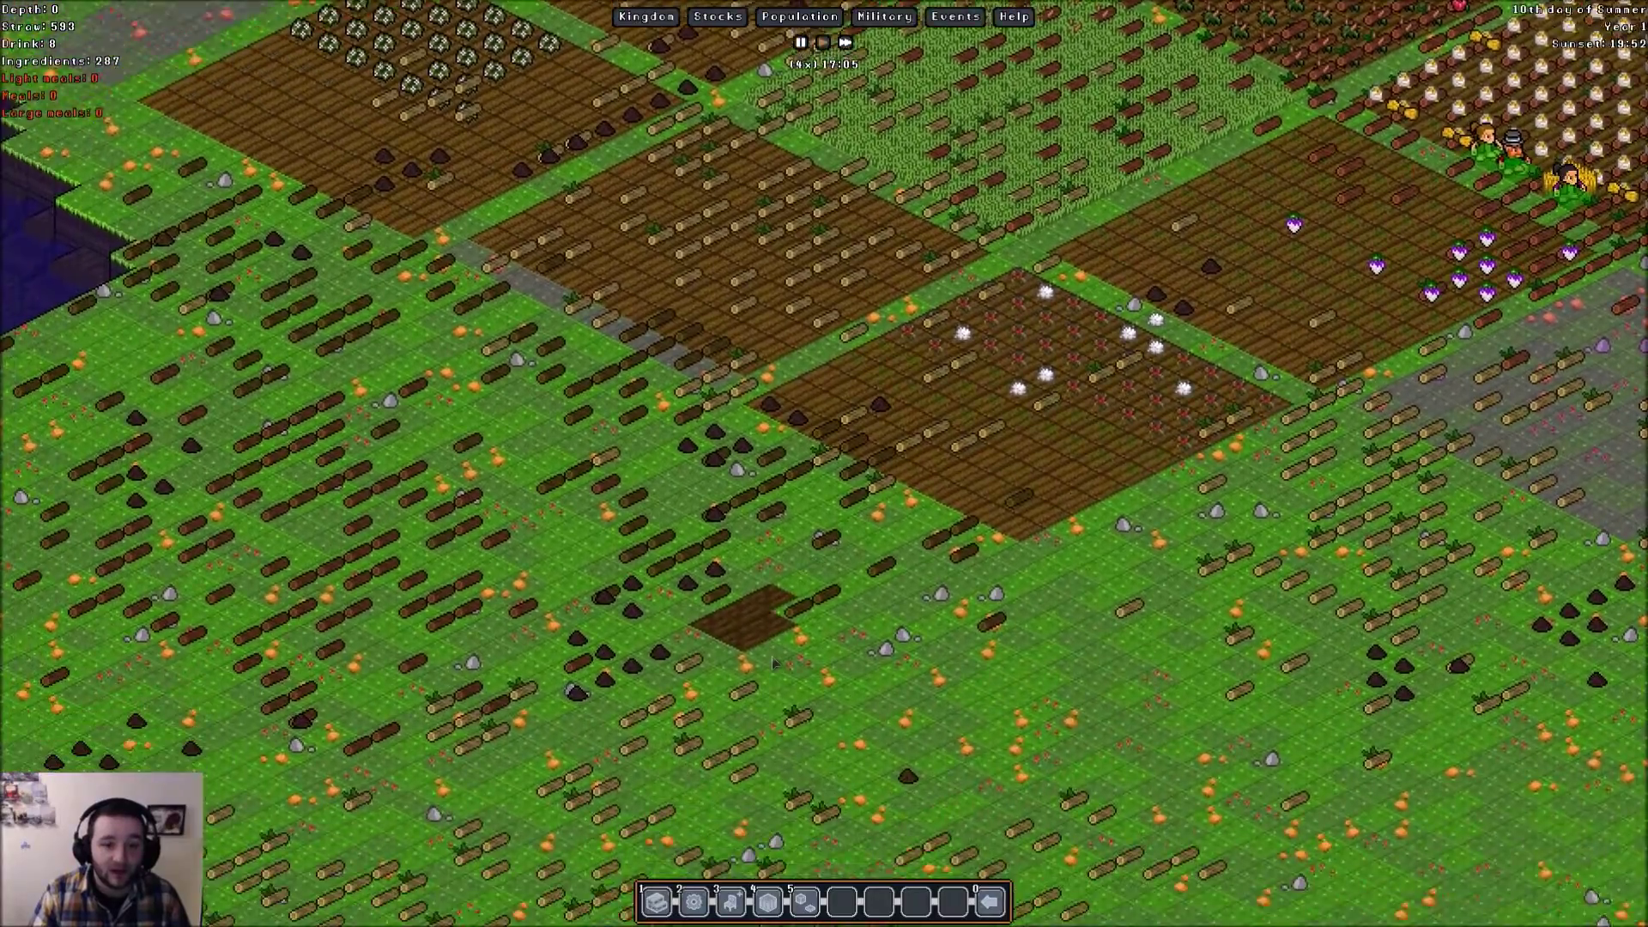
key(Down)
key(Down)
key(Down)
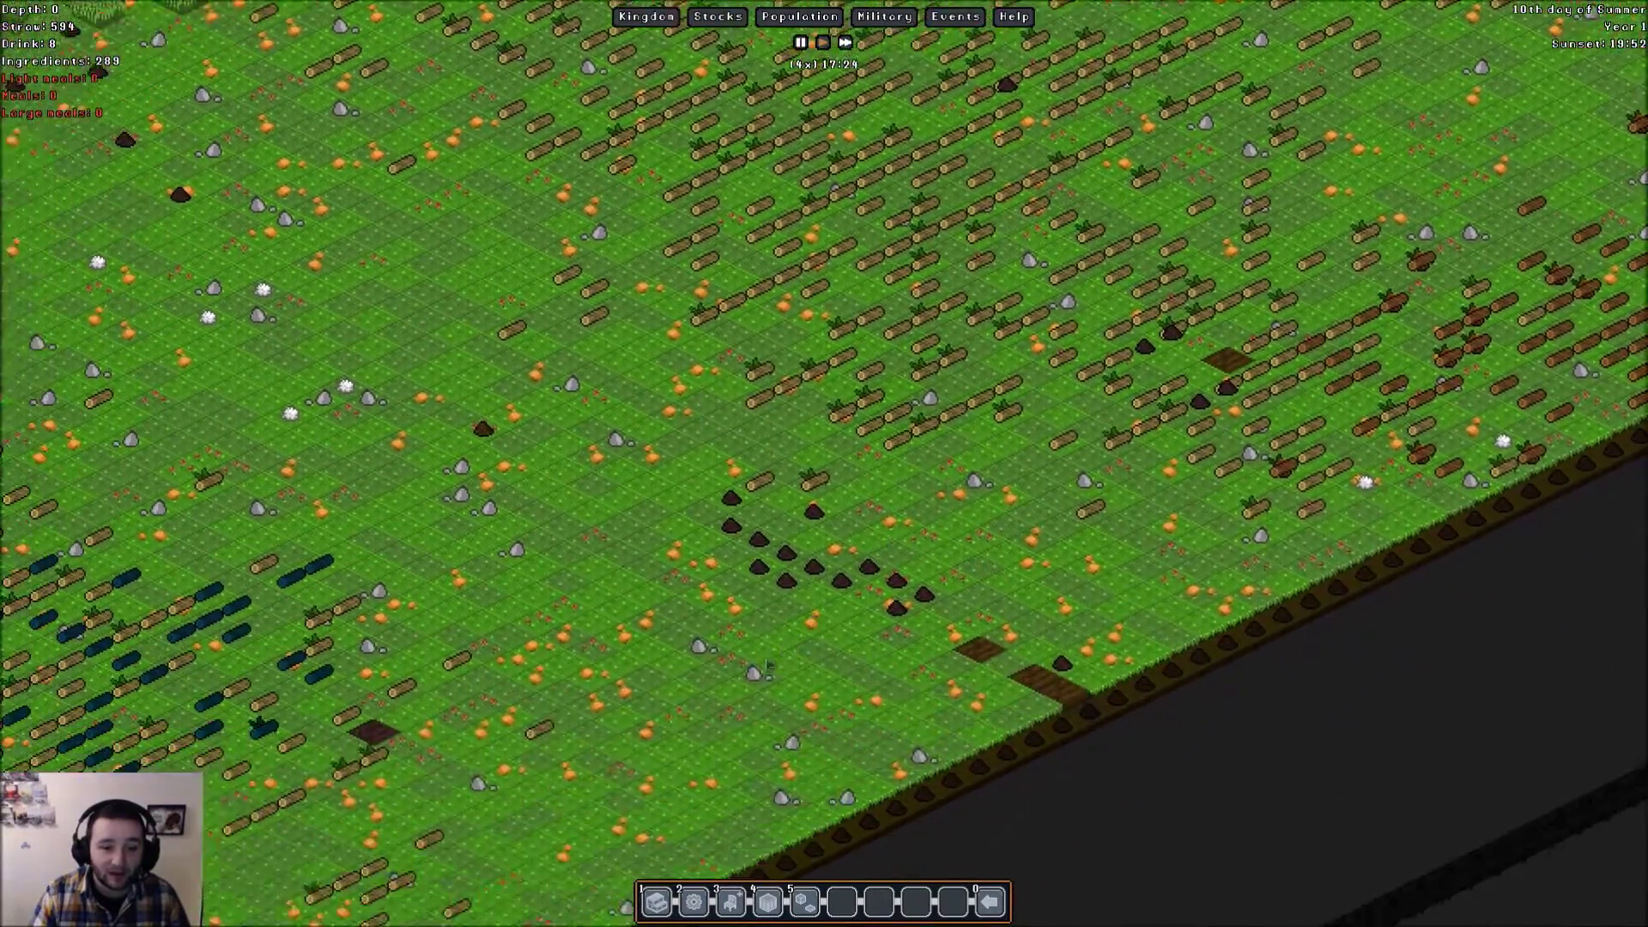
- Pan west over the meadow and farm plots to the settlement and forest beyond
key(Left)
key(Left)
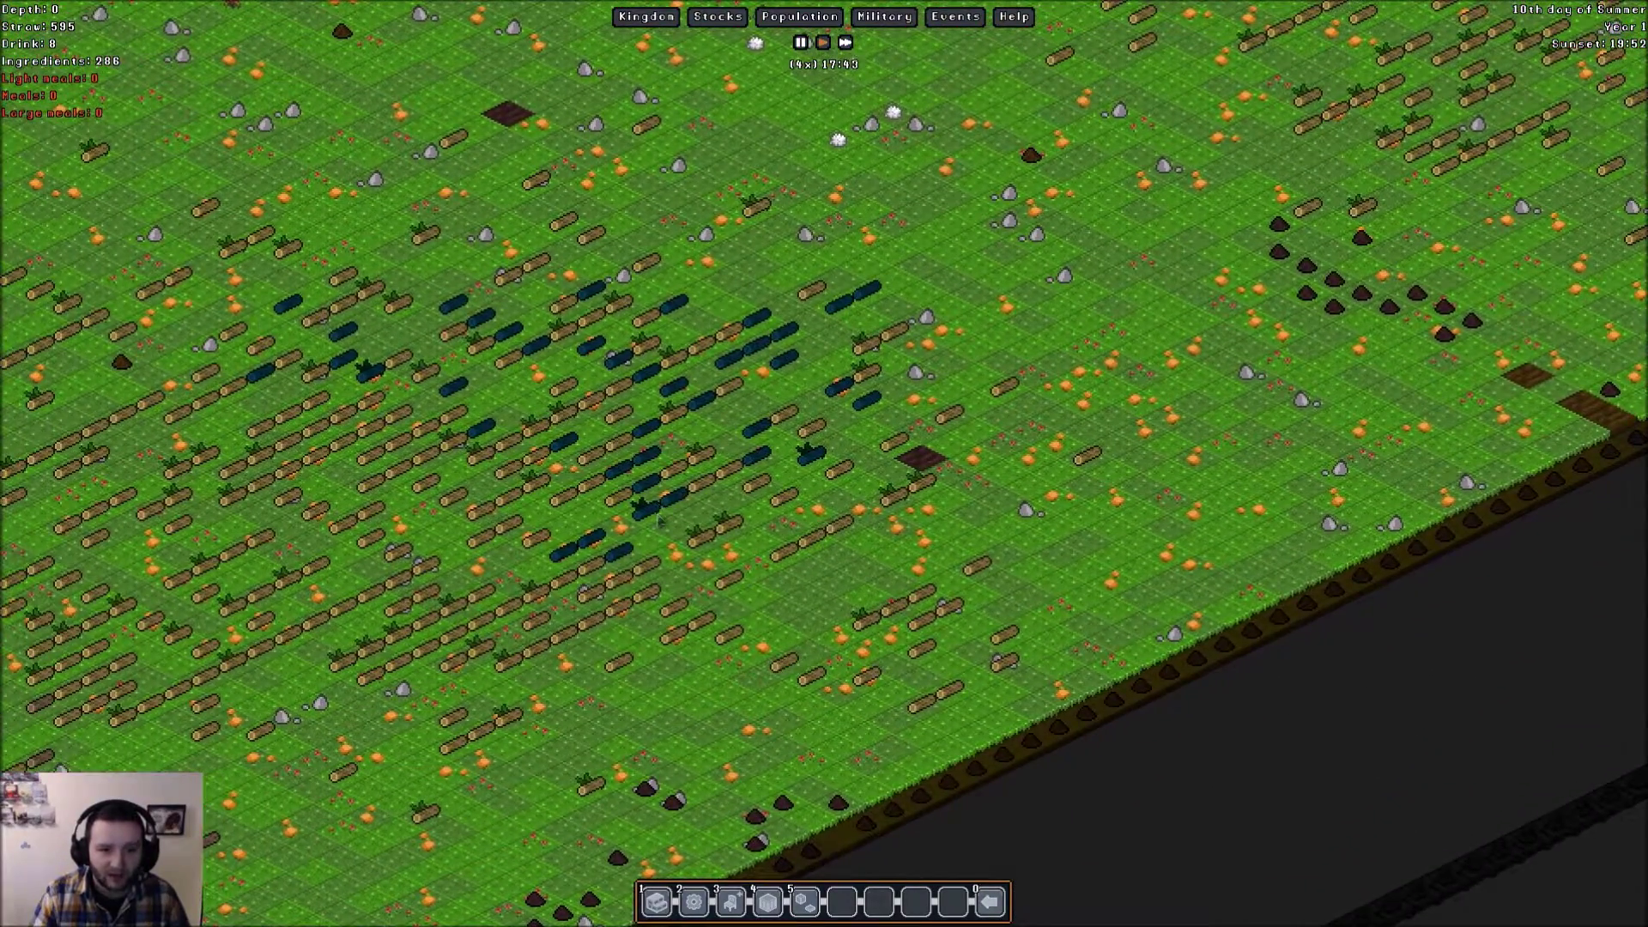
key(Left)
key(Left)
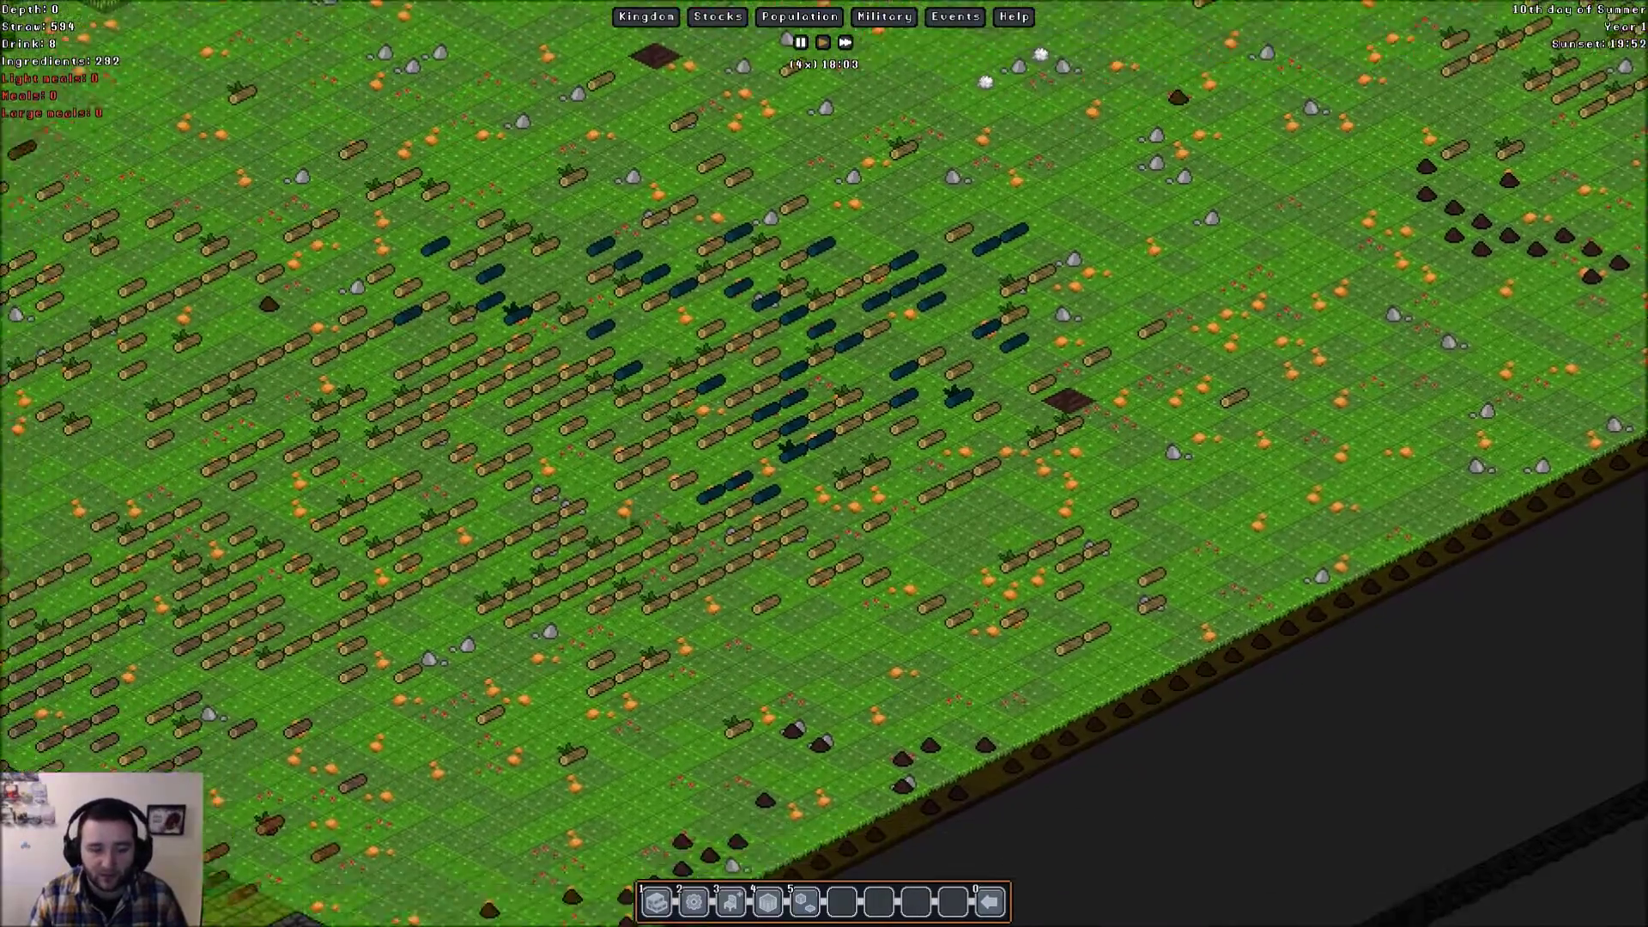
key(Left)
key(Left)
key(Left)
key(Left)
key(Left)
key(Left)
key(Left)
key(Left)
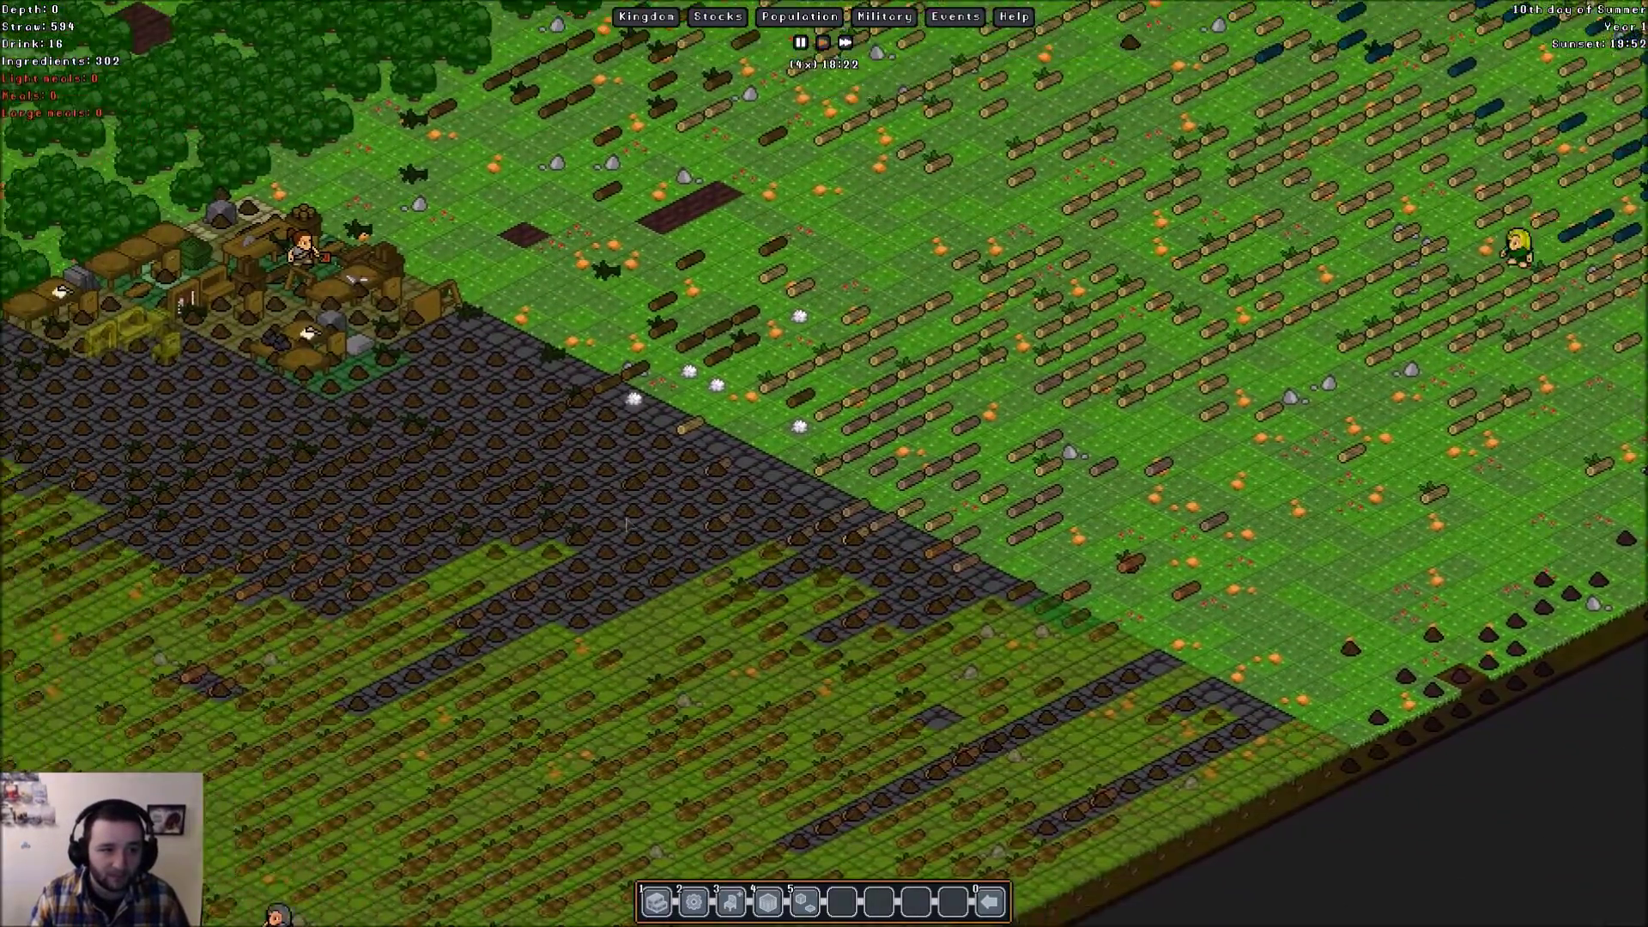
key(Left)
key(Left)
key(Left)
key(Up)
key(Left)
key(Up)
key(Left)
key(Up)
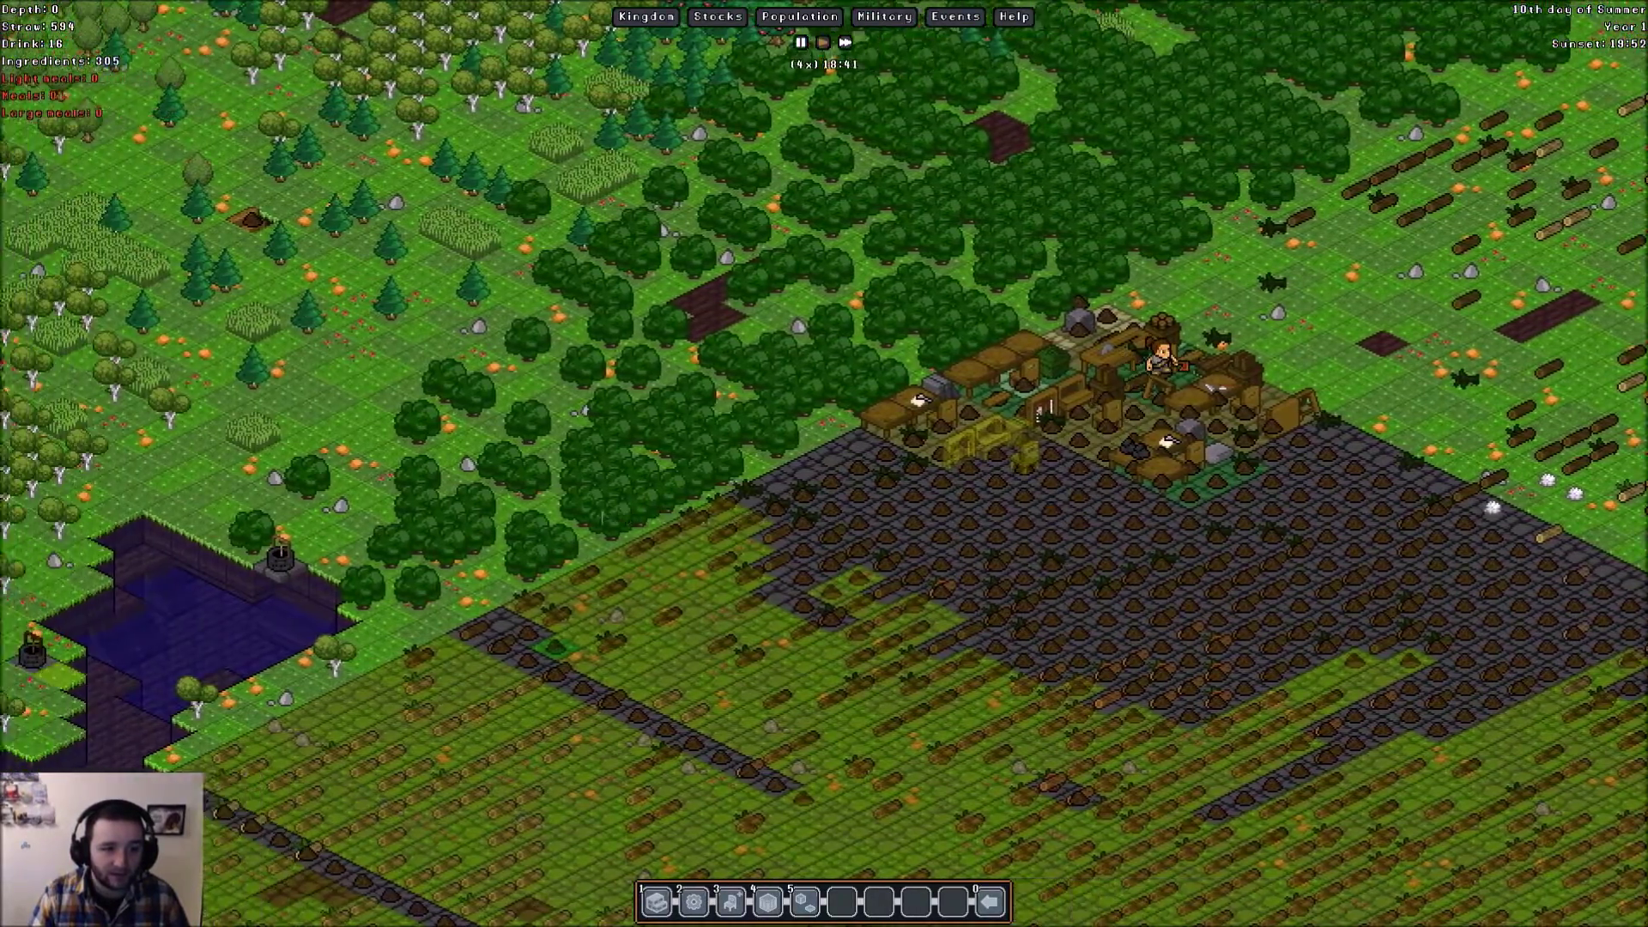
key(Left)
key(Up)
key(Left)
key(Up)
key(Left)
key(Up)
- Pan back past the settlement to the southern fields and bring up the game menu
key(Right)
key(Down)
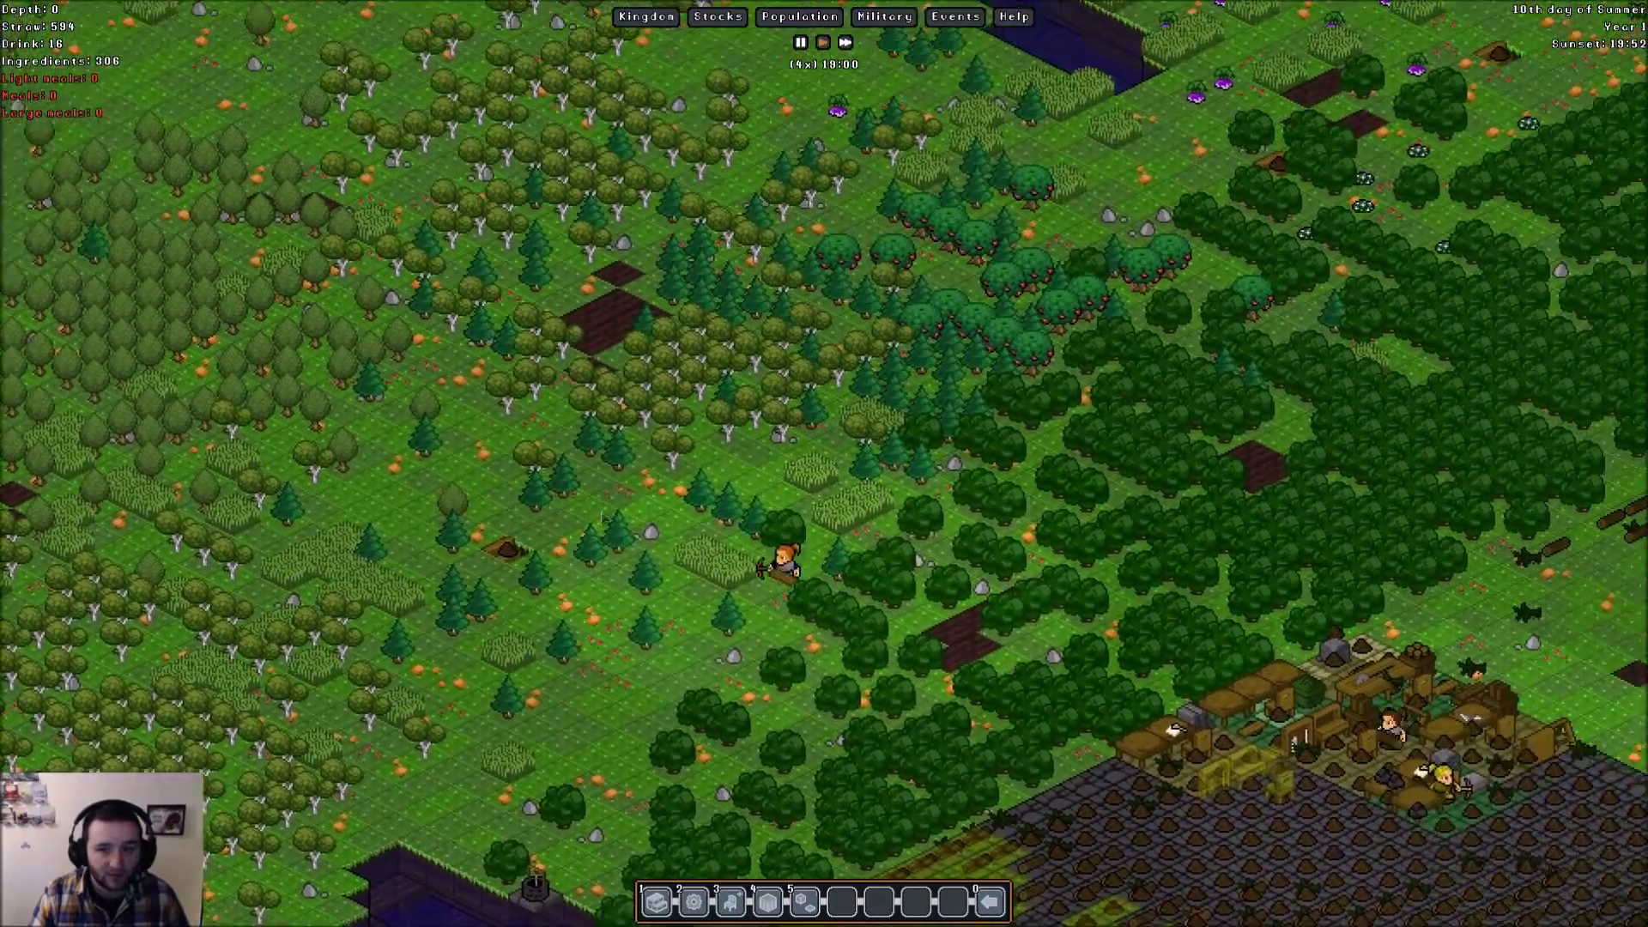
key(Right)
key(Down)
key(Right)
key(Down)
key(Right)
key(Down)
scroll(1328, 830, down, 2)
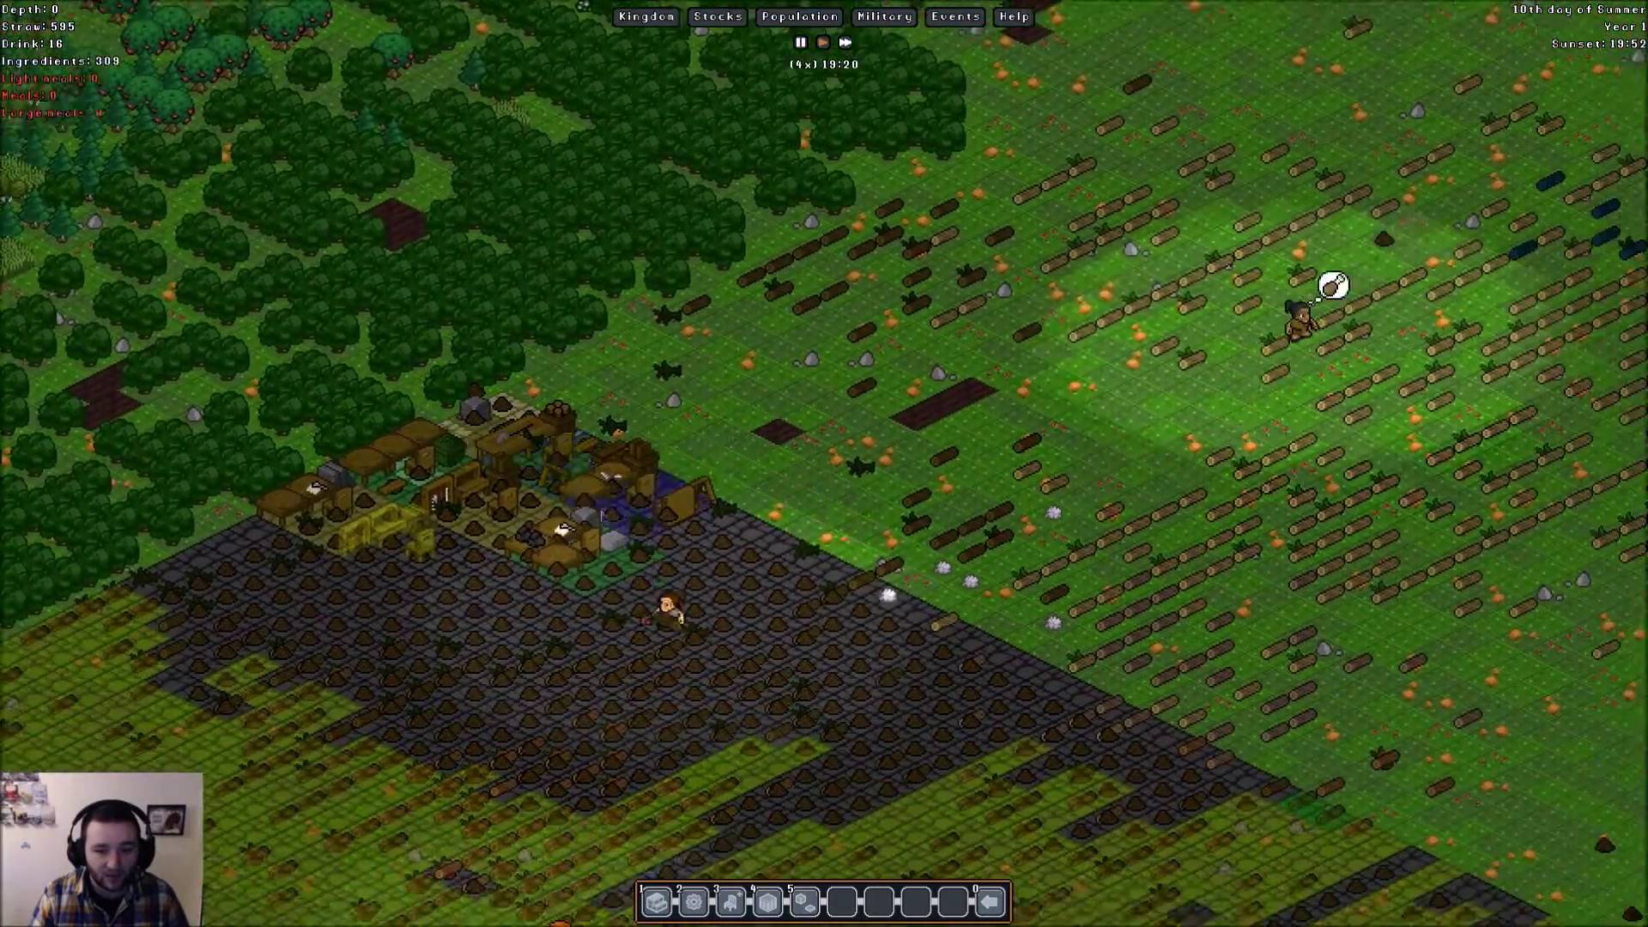
key(Right)
key(Down)
key(Right)
key(Down)
key(Right)
key(Down)
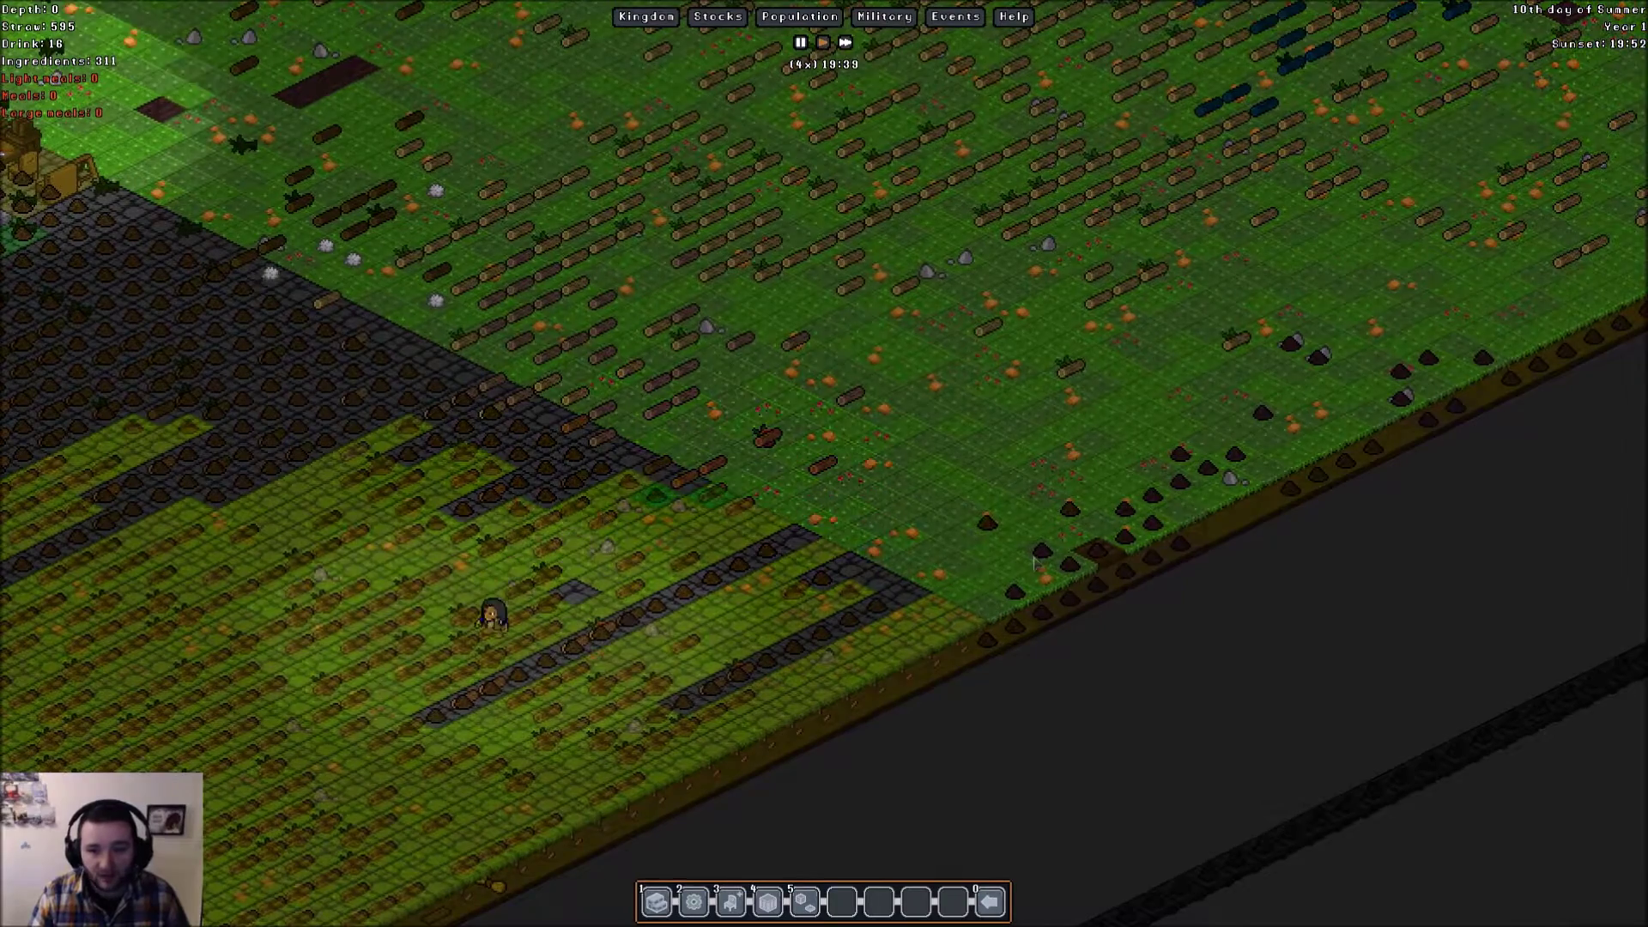
key(Escape)
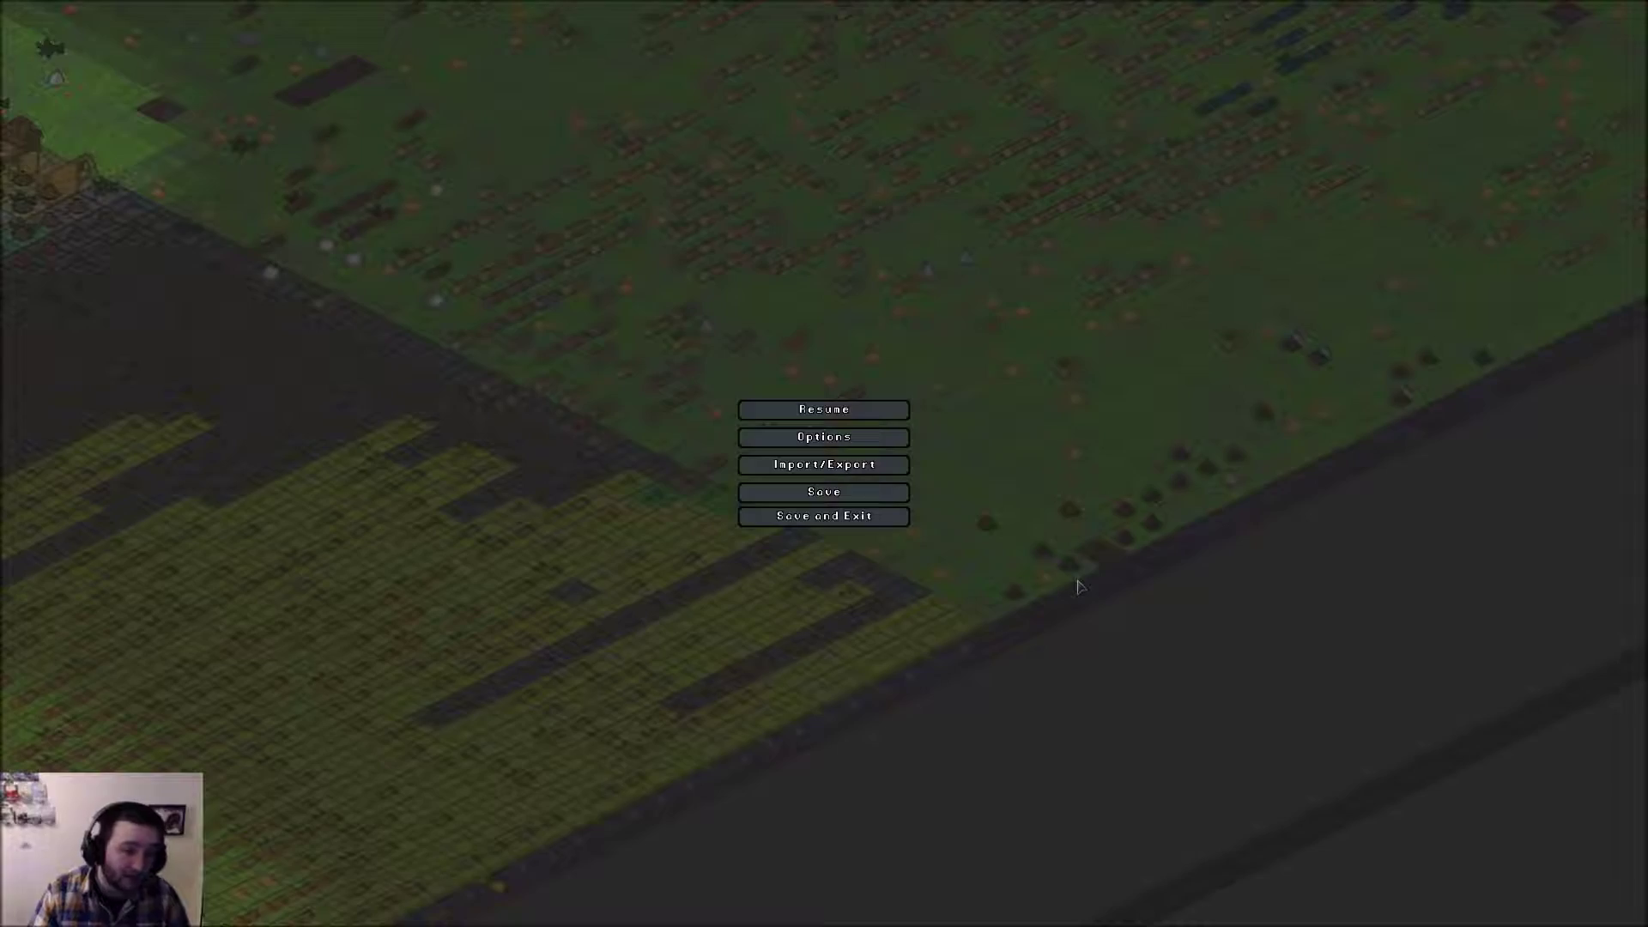
- Open Stocks > Tracked Items, add a new group and expand Goods > Wood > Log
click(812, 492)
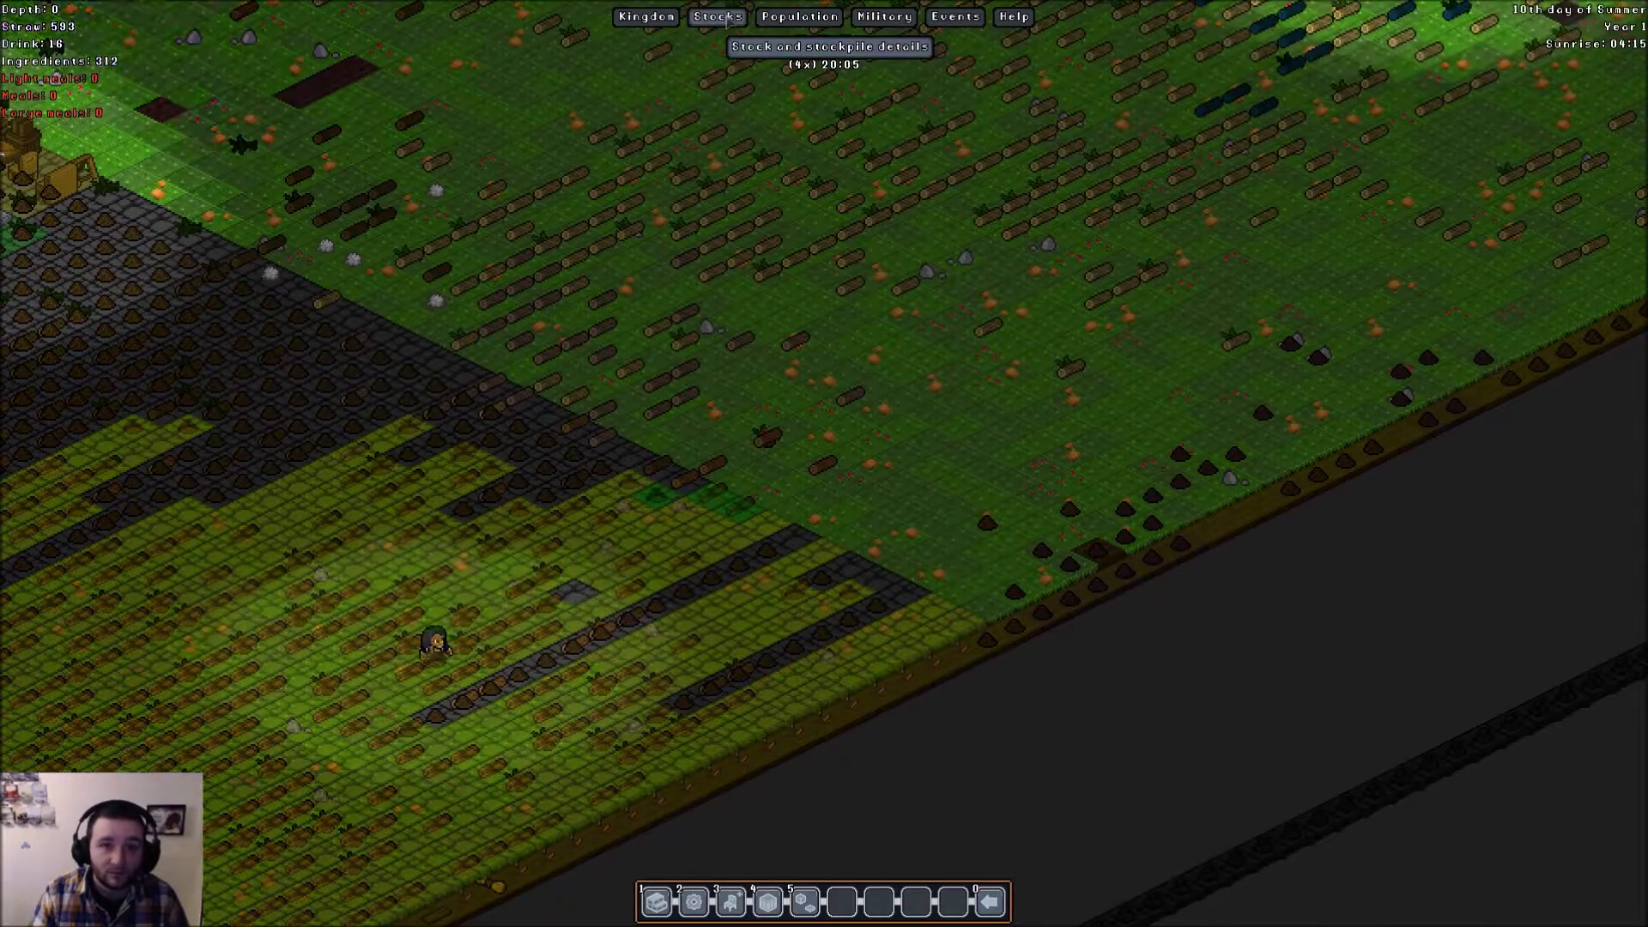
click(717, 16)
click(436, 216)
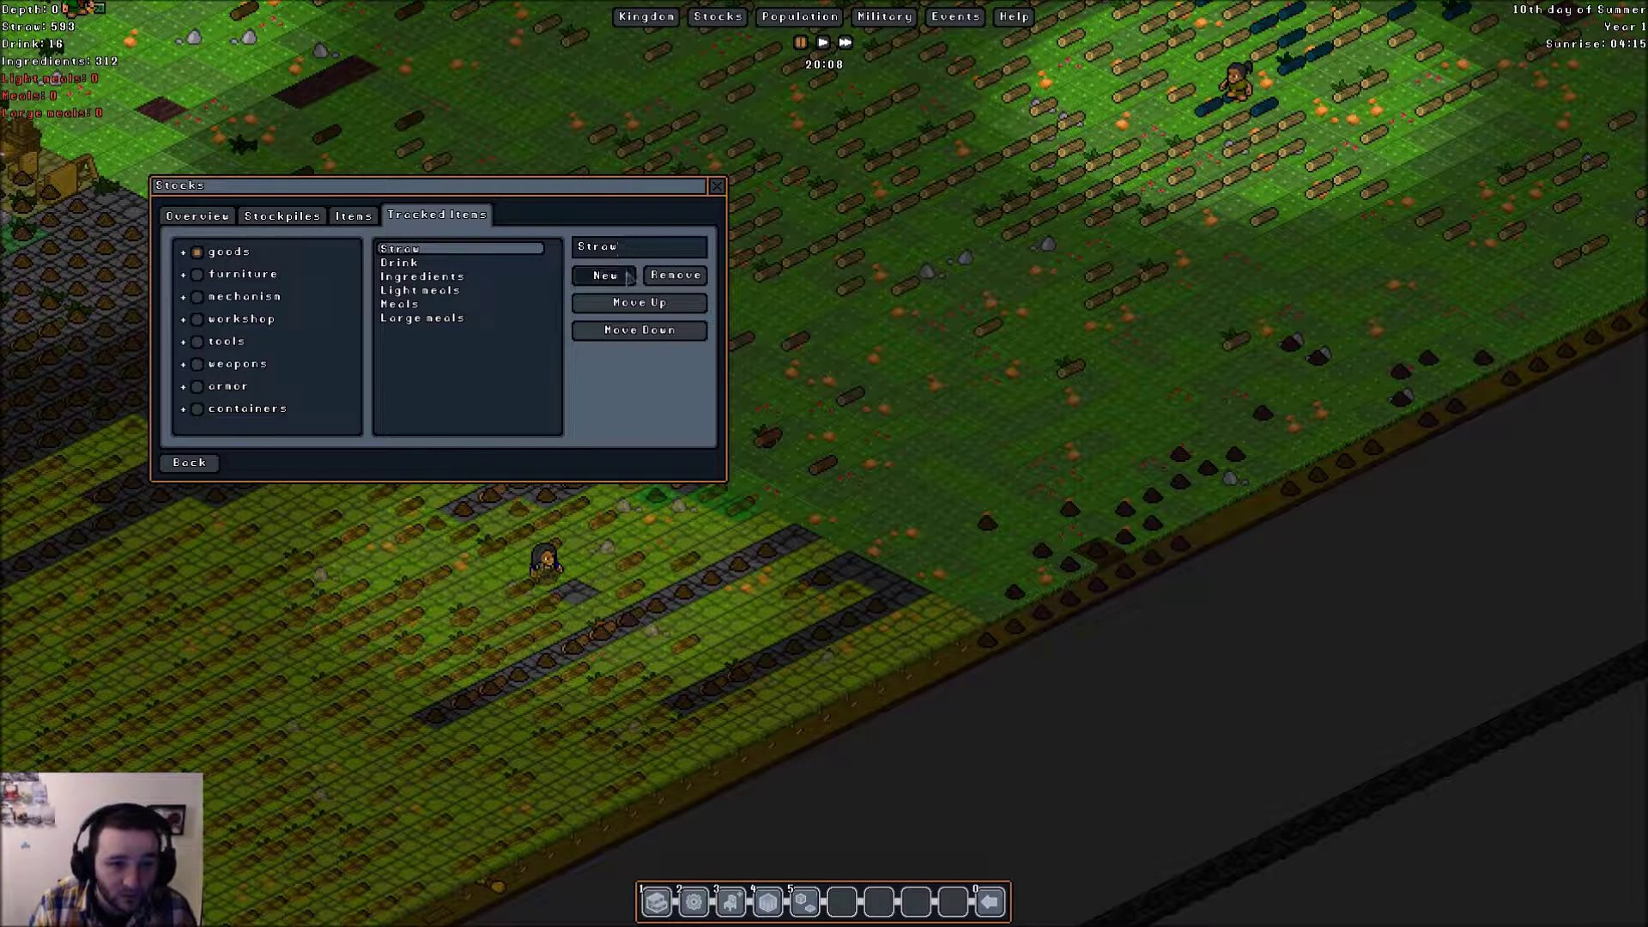
click(606, 274)
text(Logs)
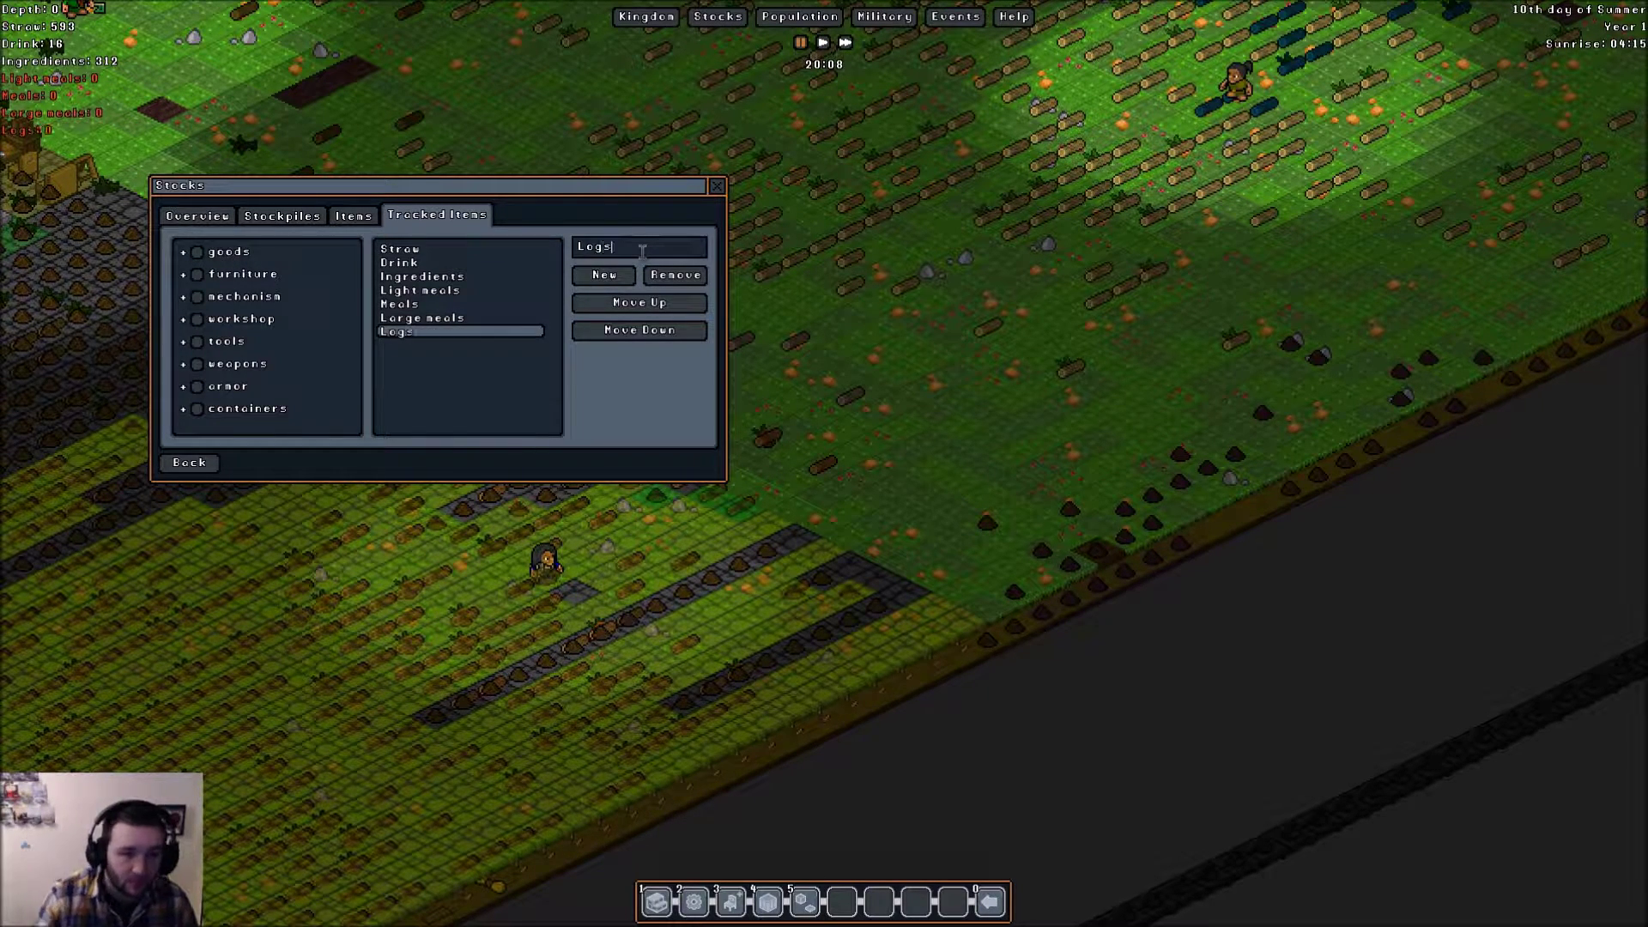
click(184, 251)
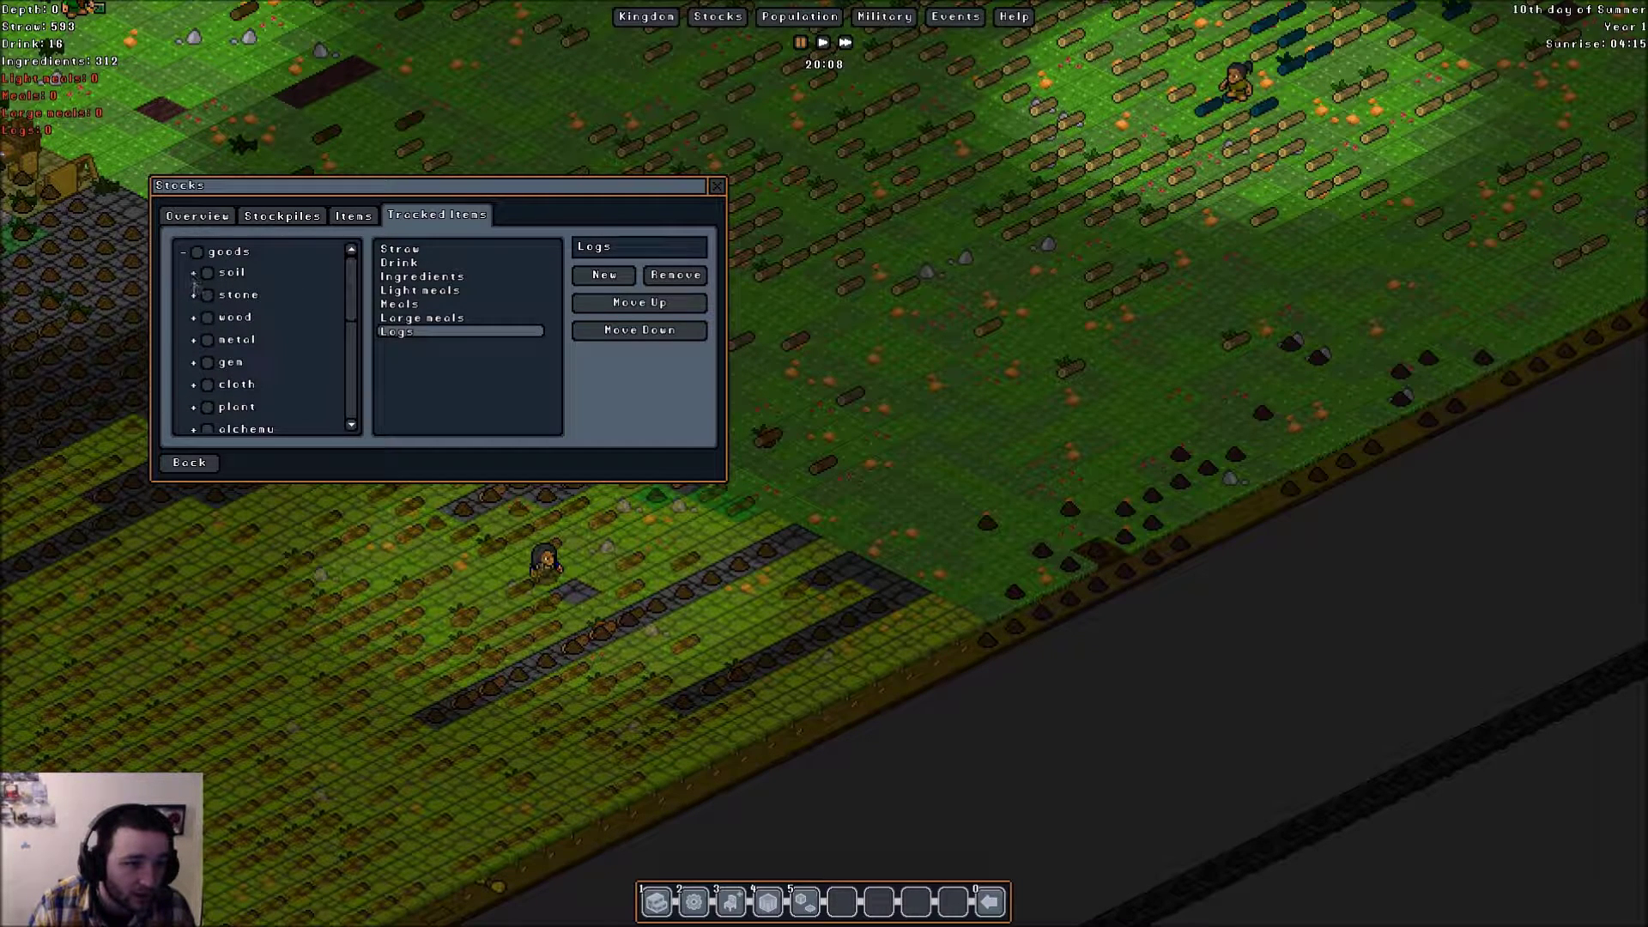
click(195, 317)
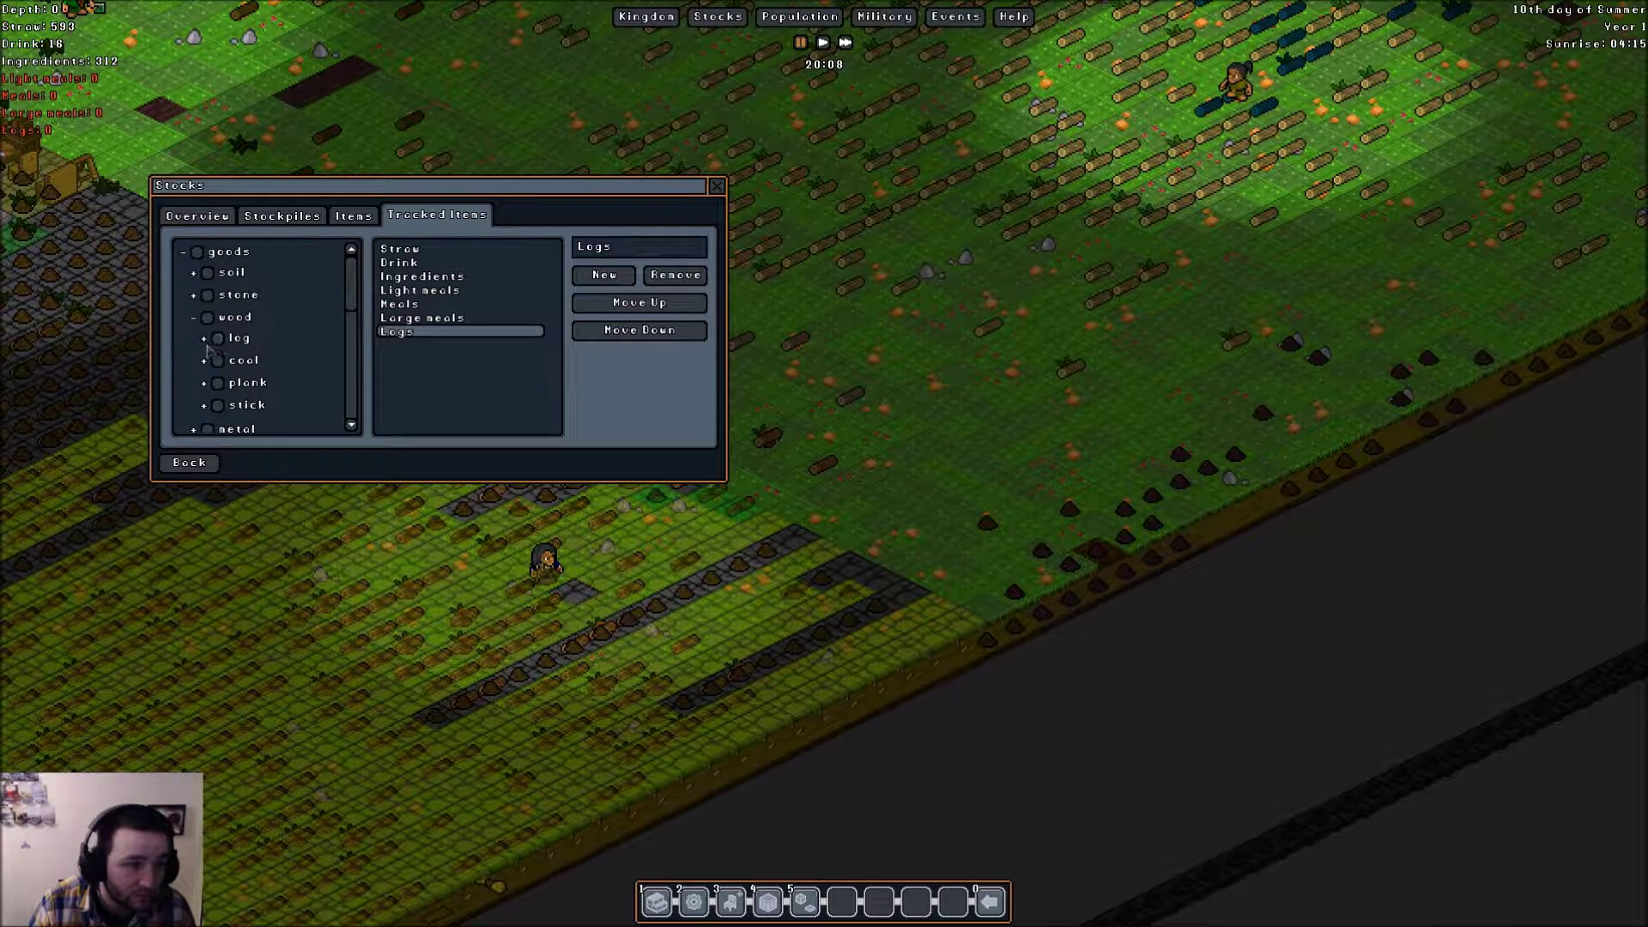
click(204, 338)
text(Planks)
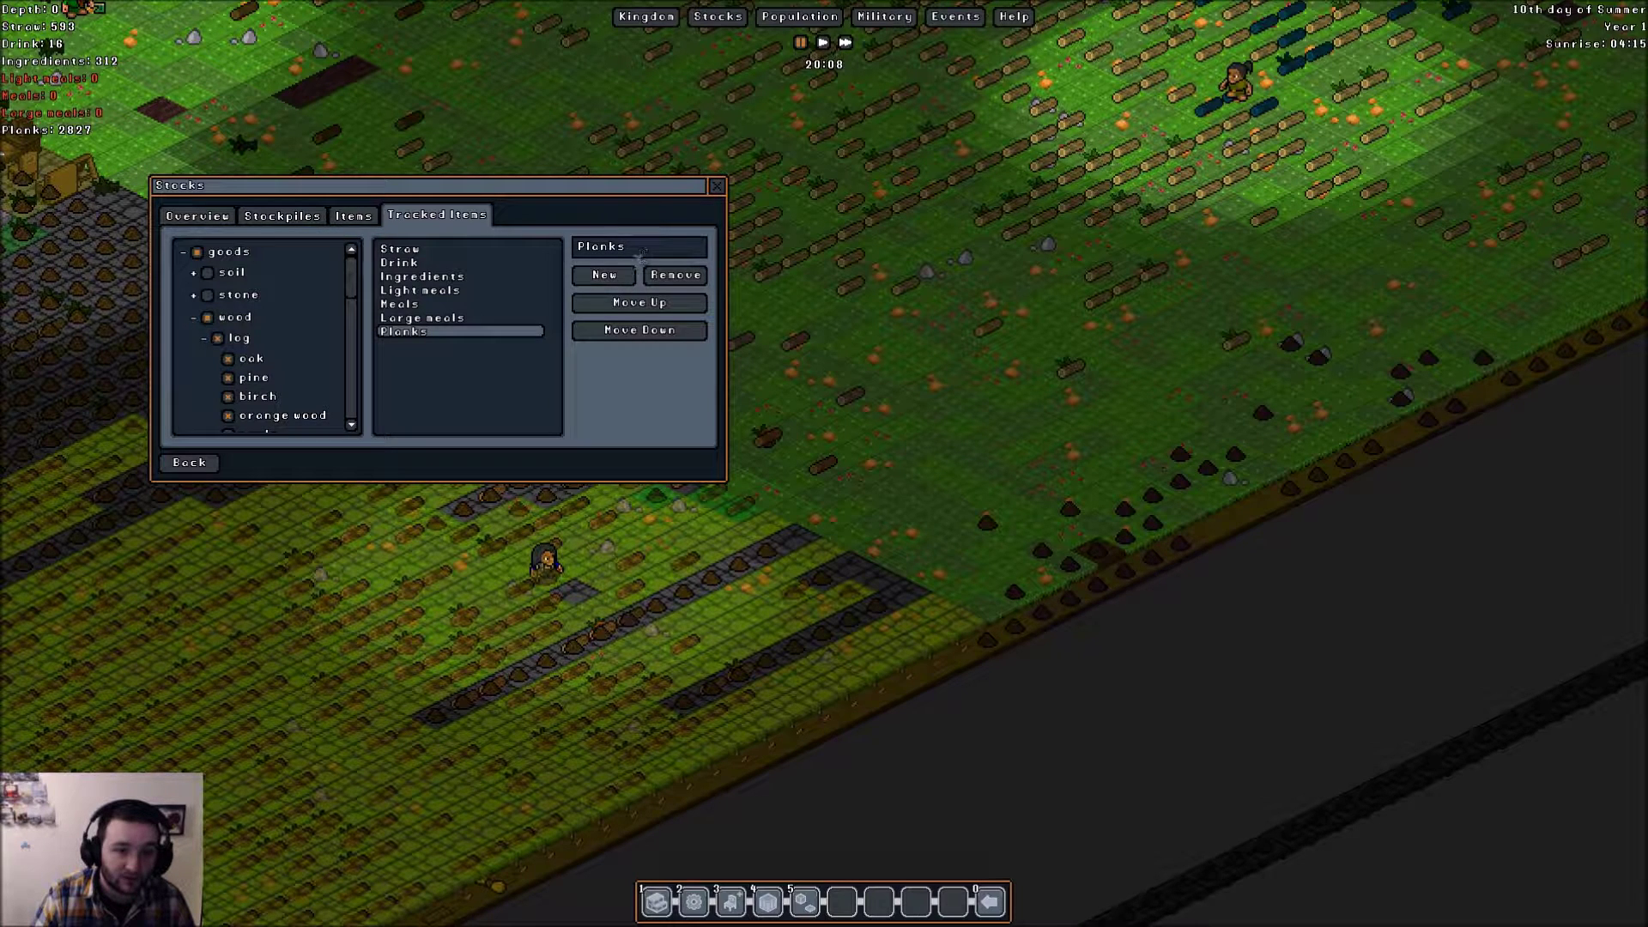
text(Logs)
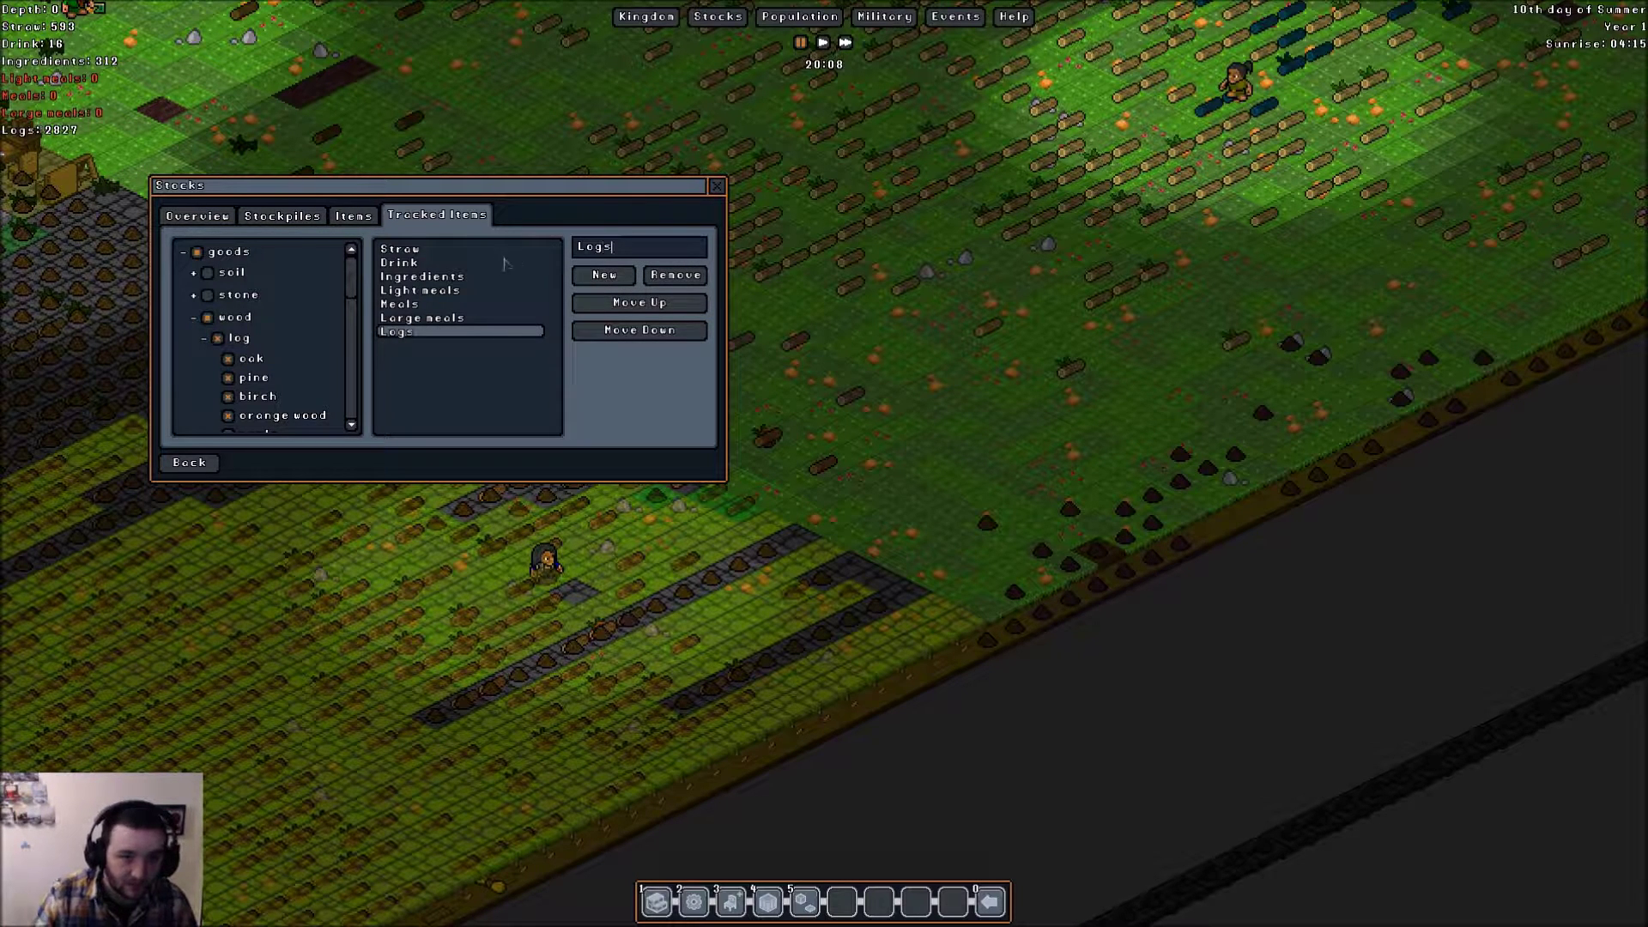
- Add another group, check the log wood types, and rename the Planks group
click(595, 274)
text(Plo)
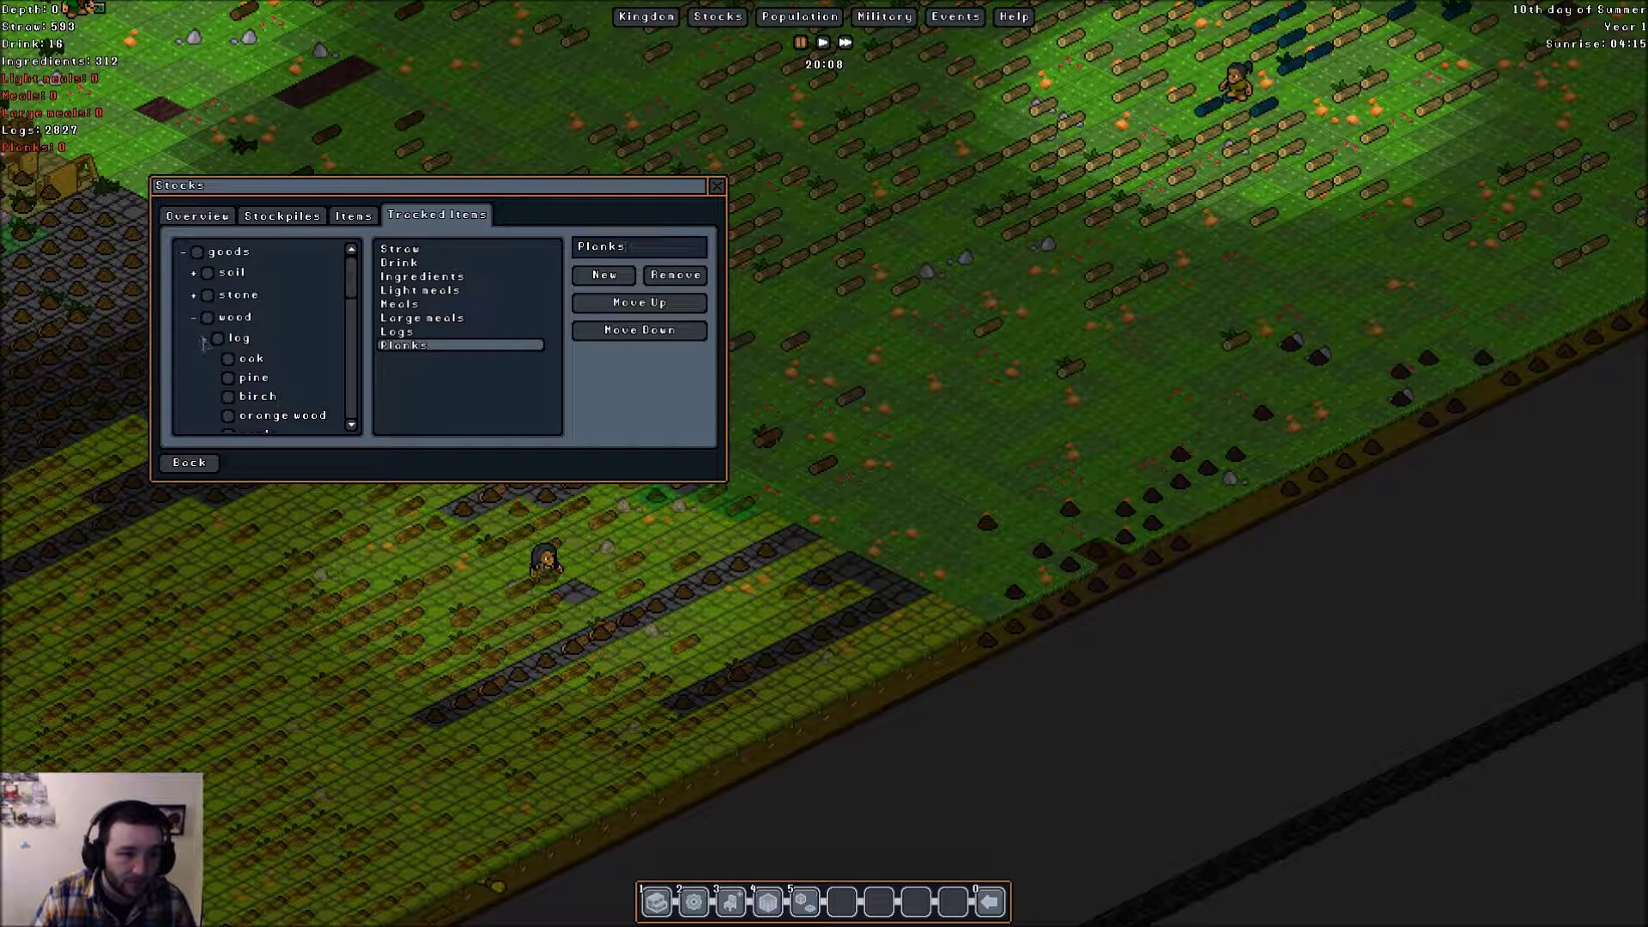
click(203, 338)
click(205, 343)
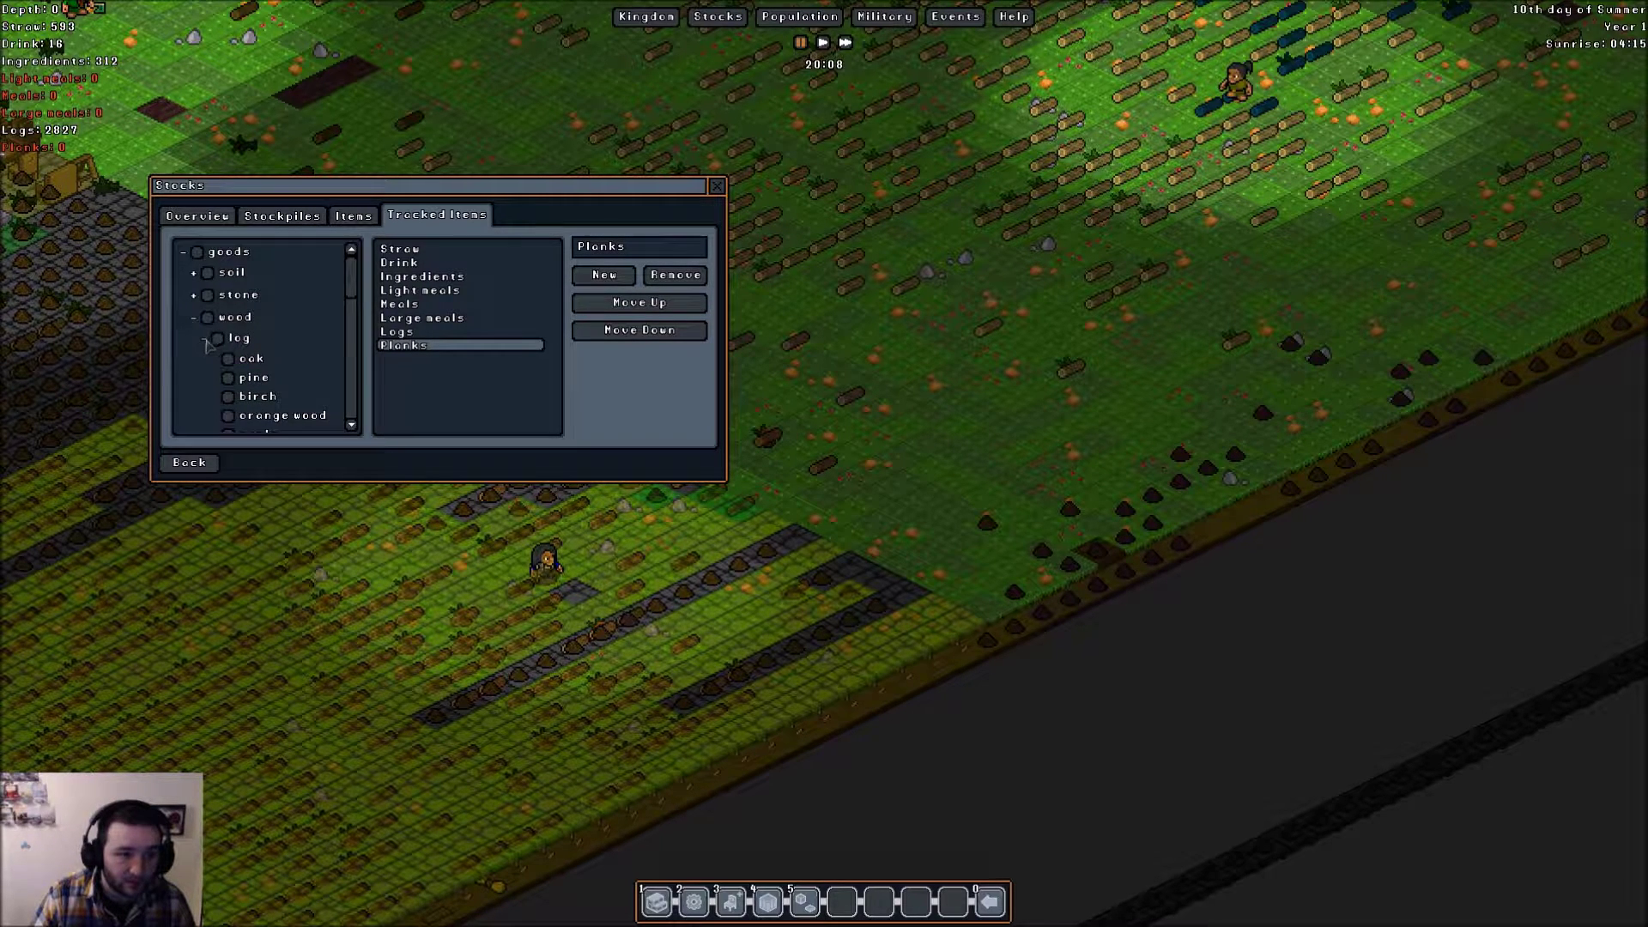
click(206, 340)
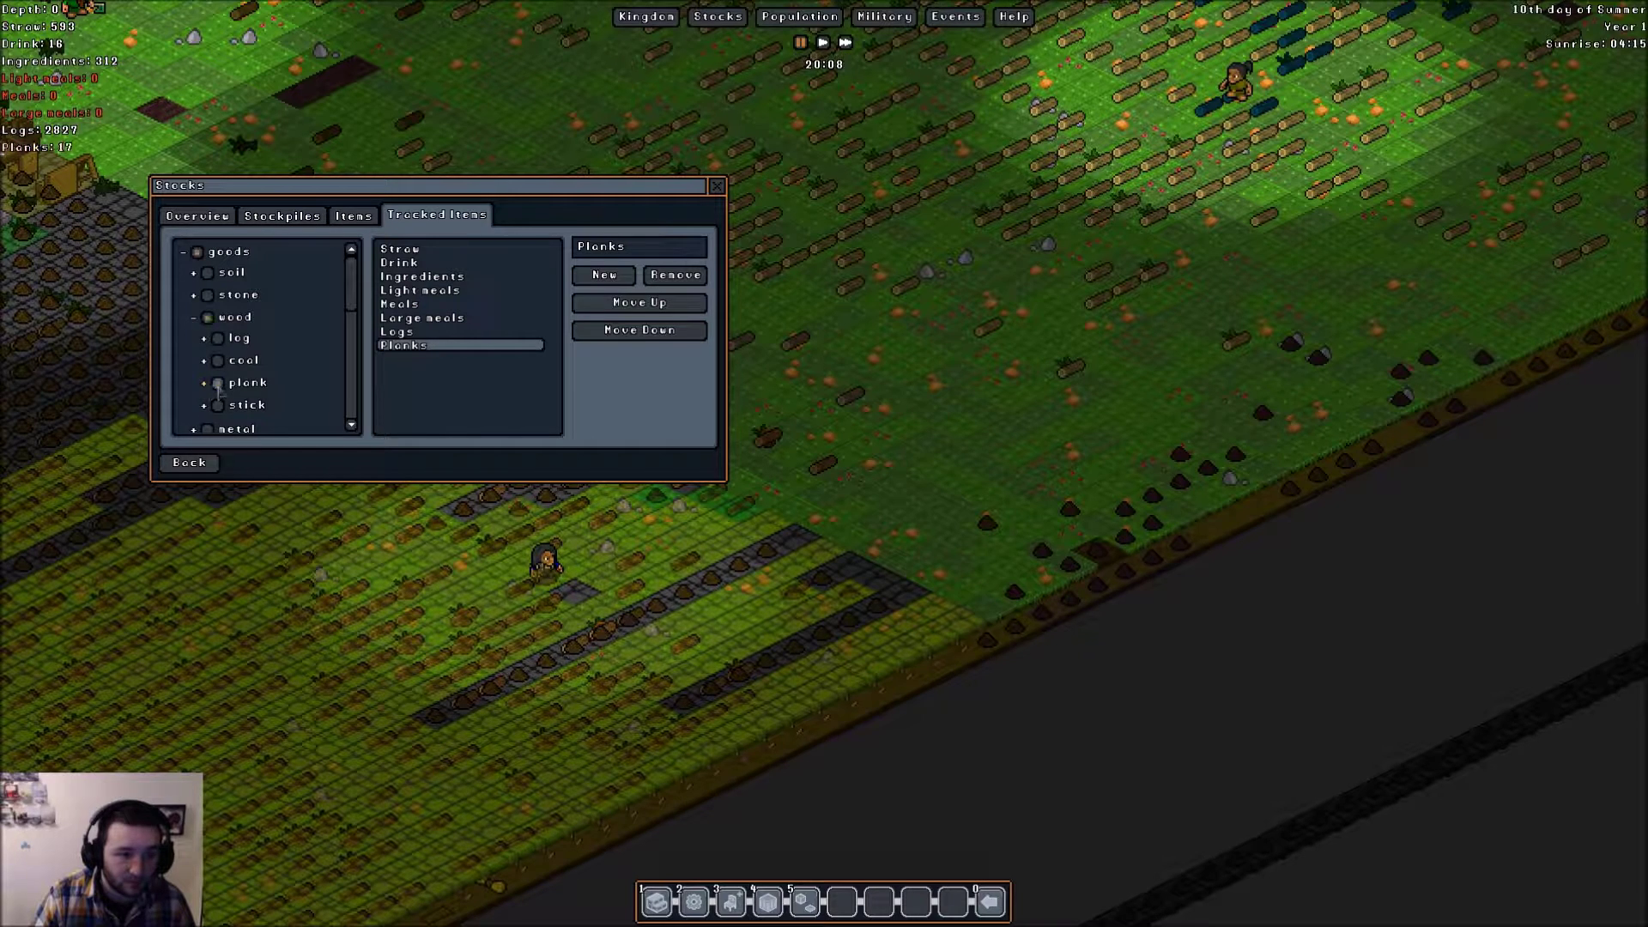
click(627, 244)
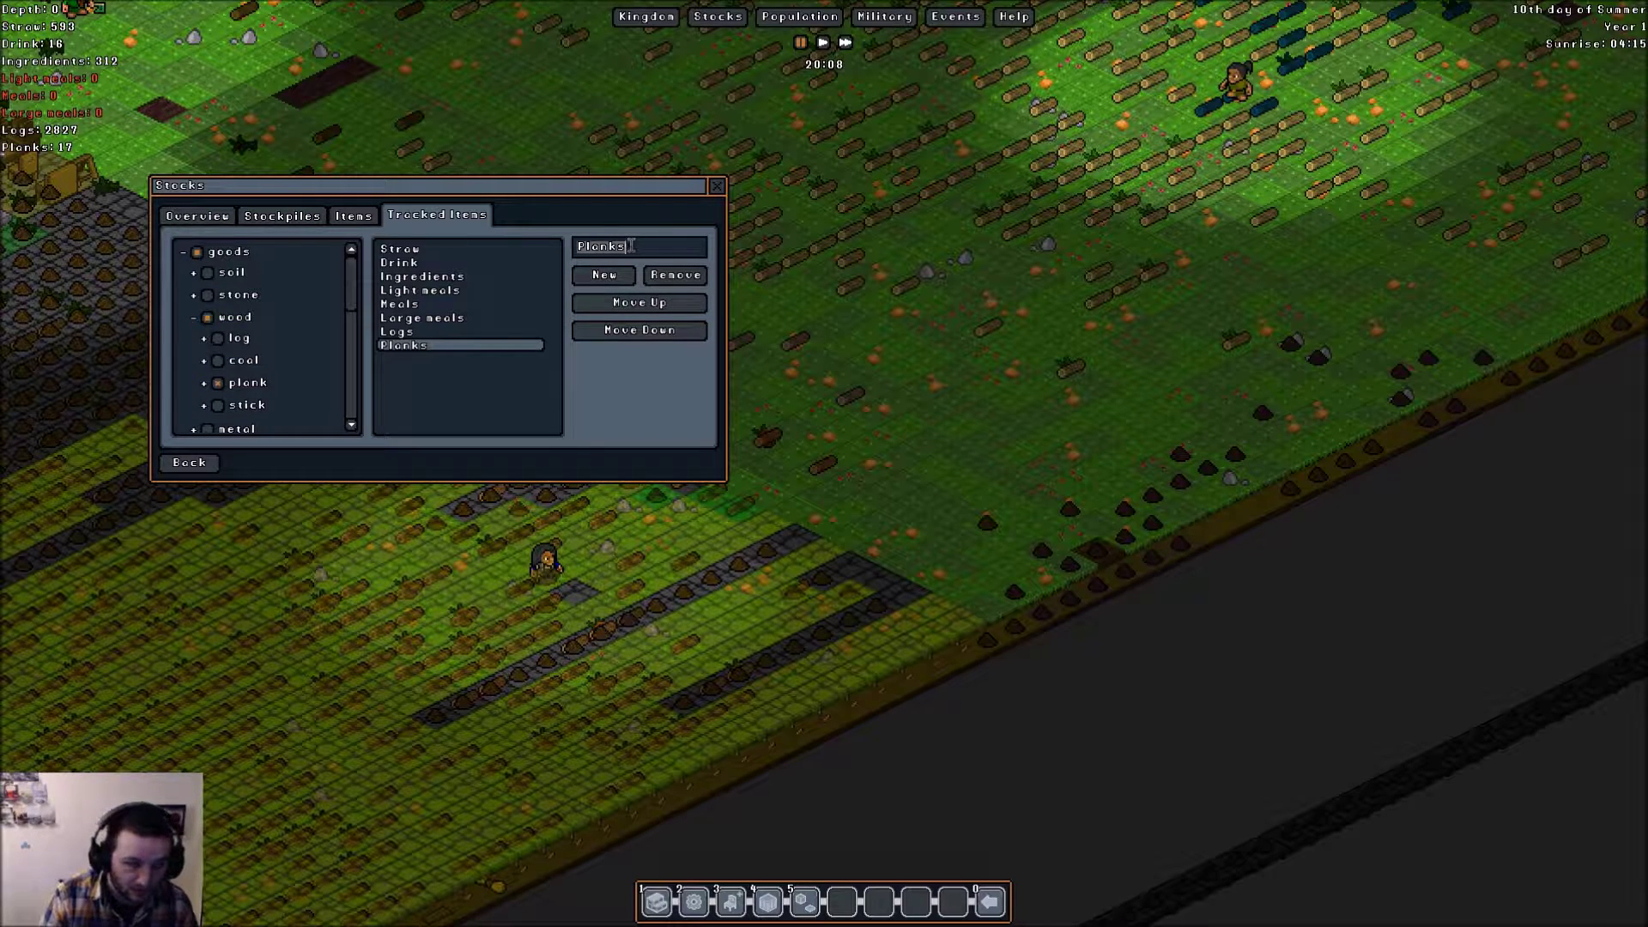
- Add Stone and Blocks groups using the Stone category
click(604, 275)
text(Stone)
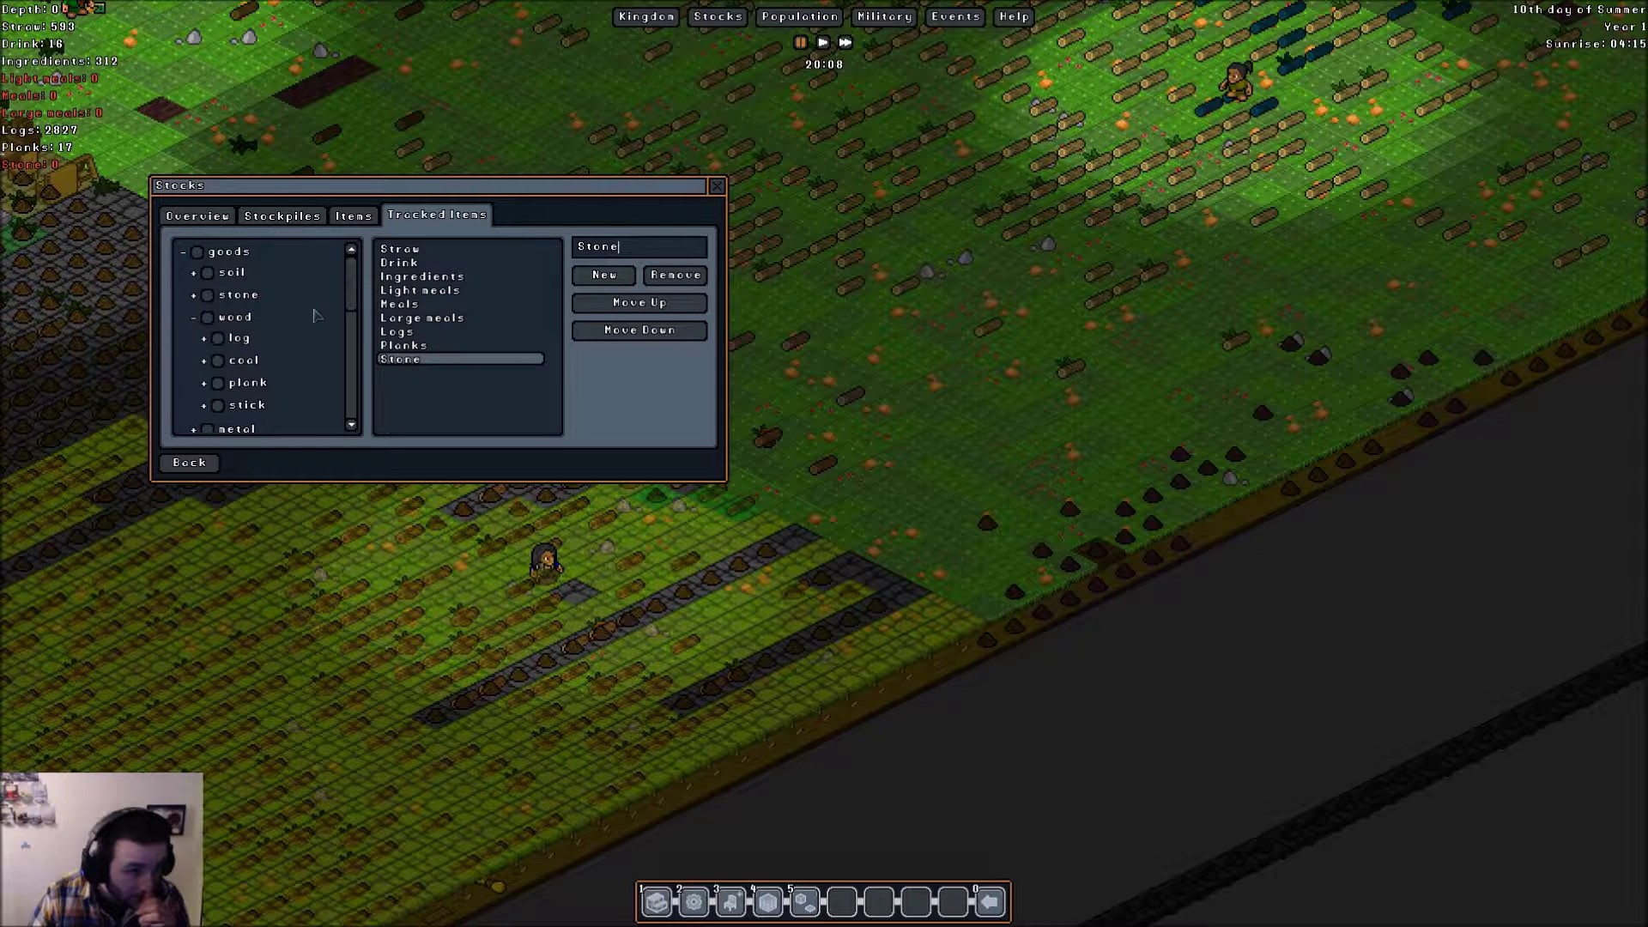
click(204, 318)
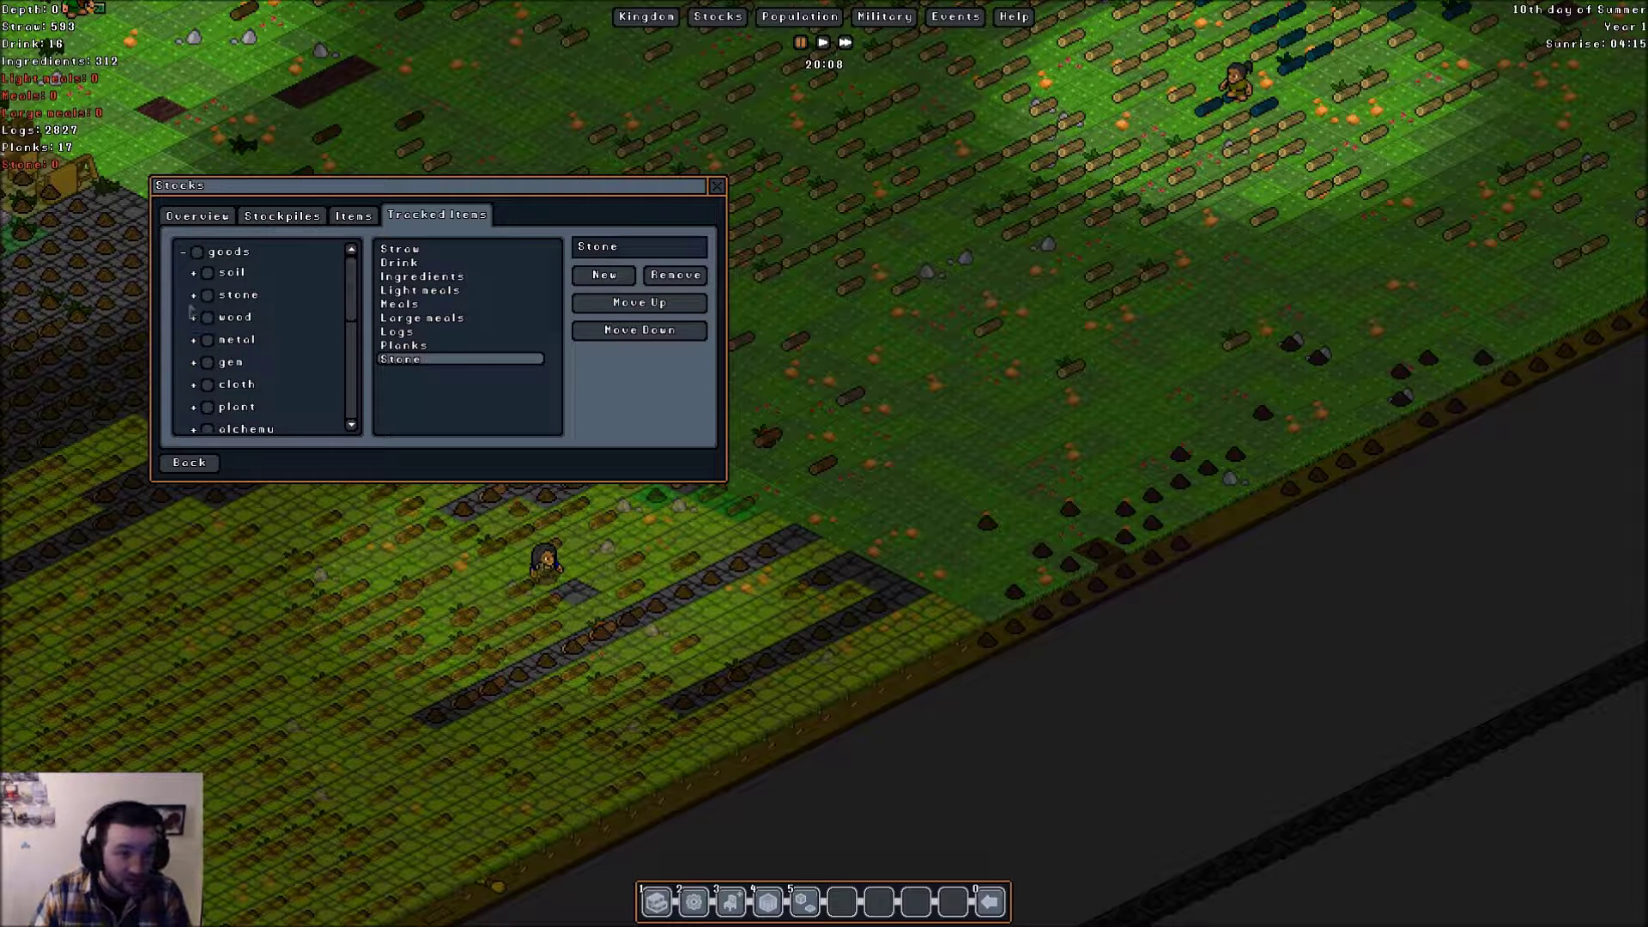
click(193, 295)
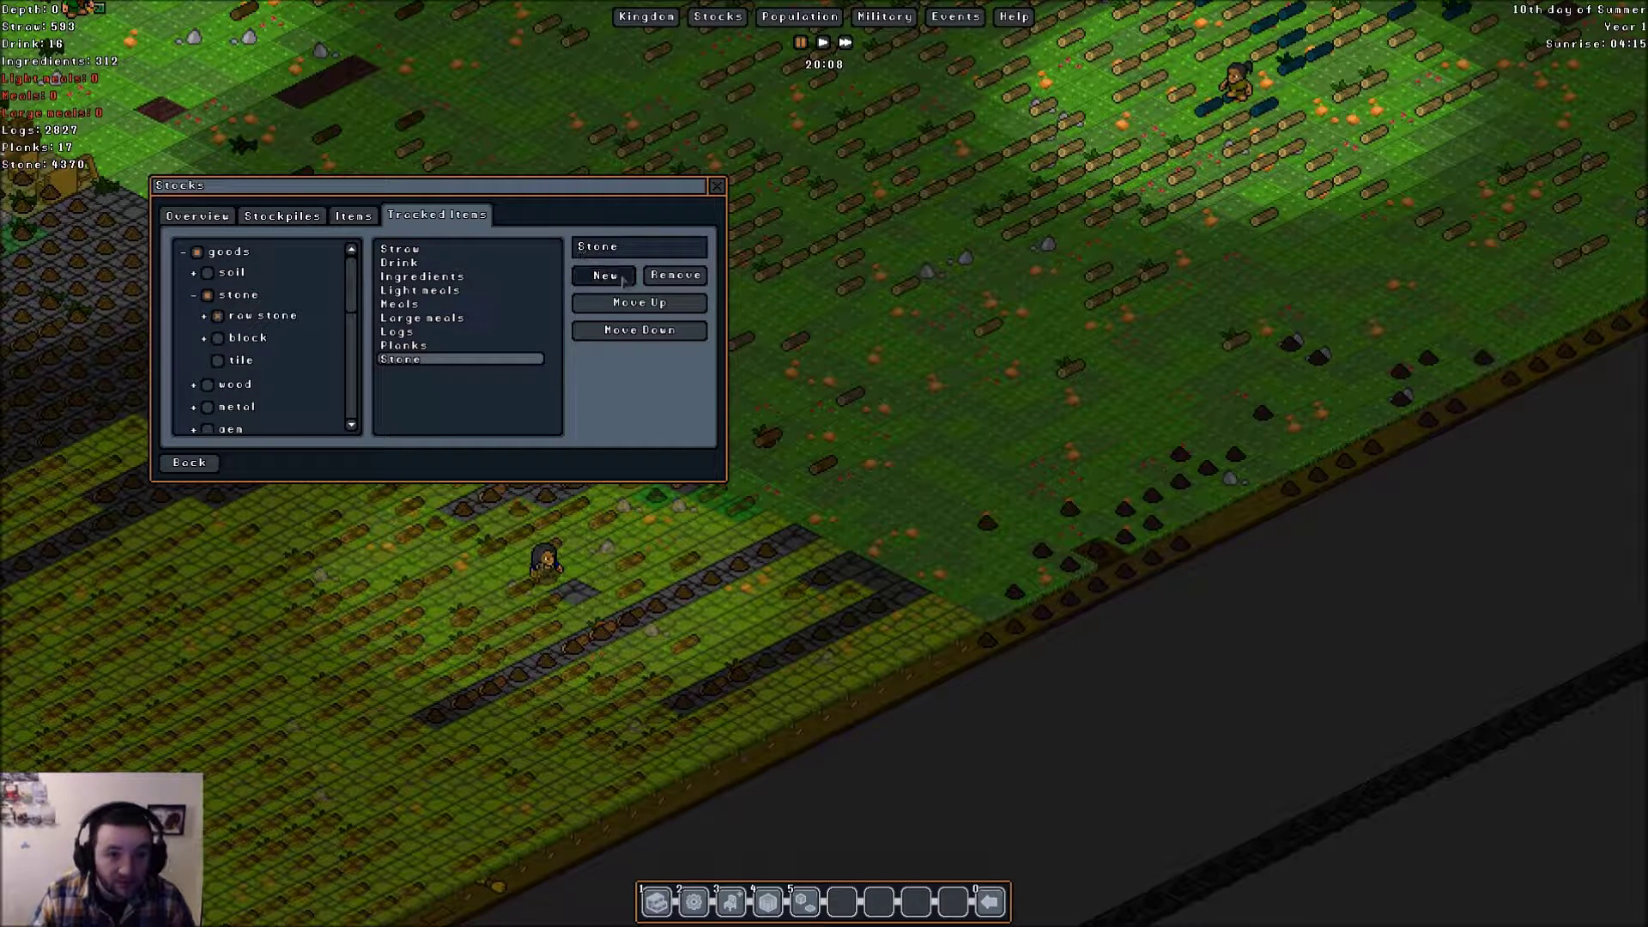
click(603, 274)
text(Blocks)
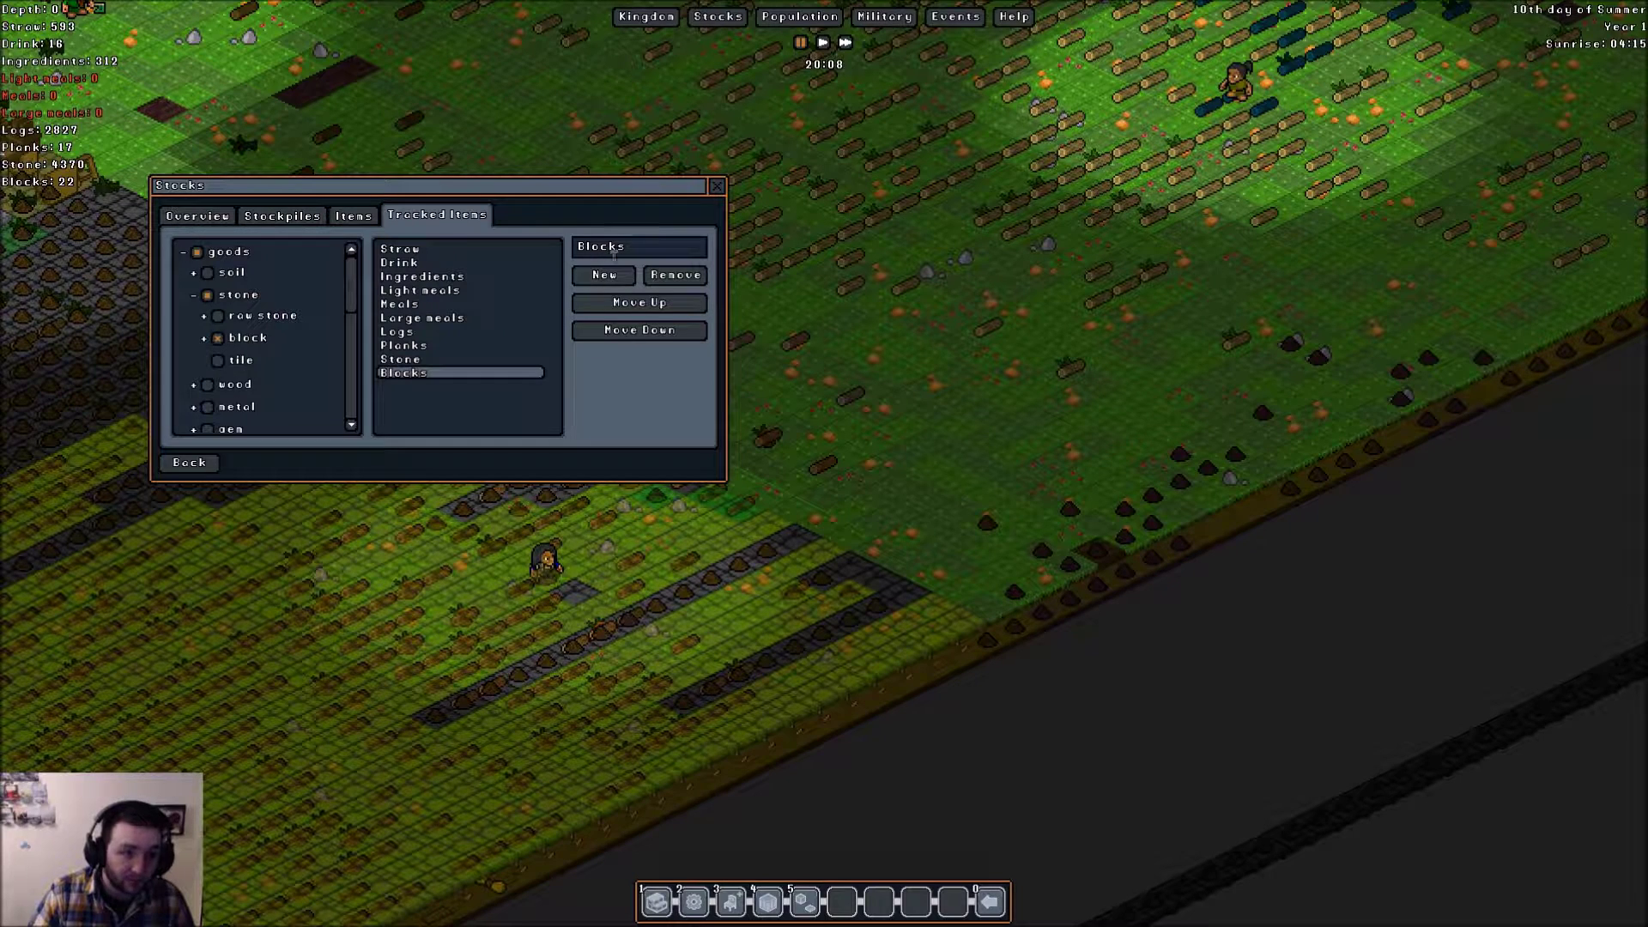
- Add Raw Gems, Cut Gems, Ore and Bars groups, using the Gem category
click(604, 275)
text(Raw Gems)
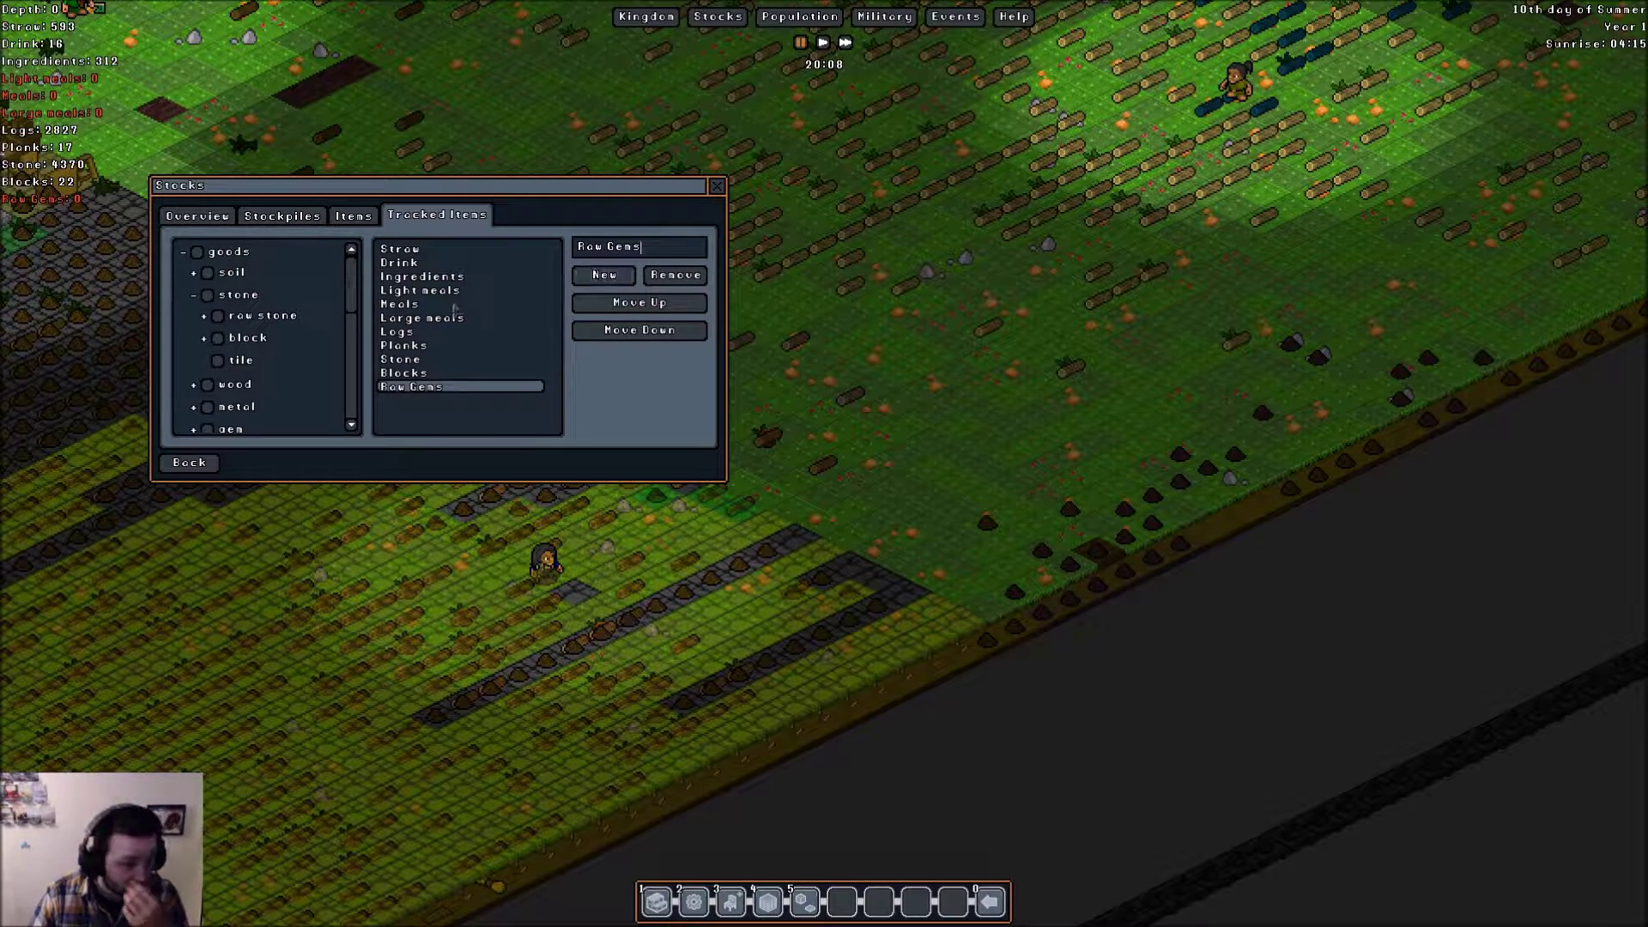
click(195, 296)
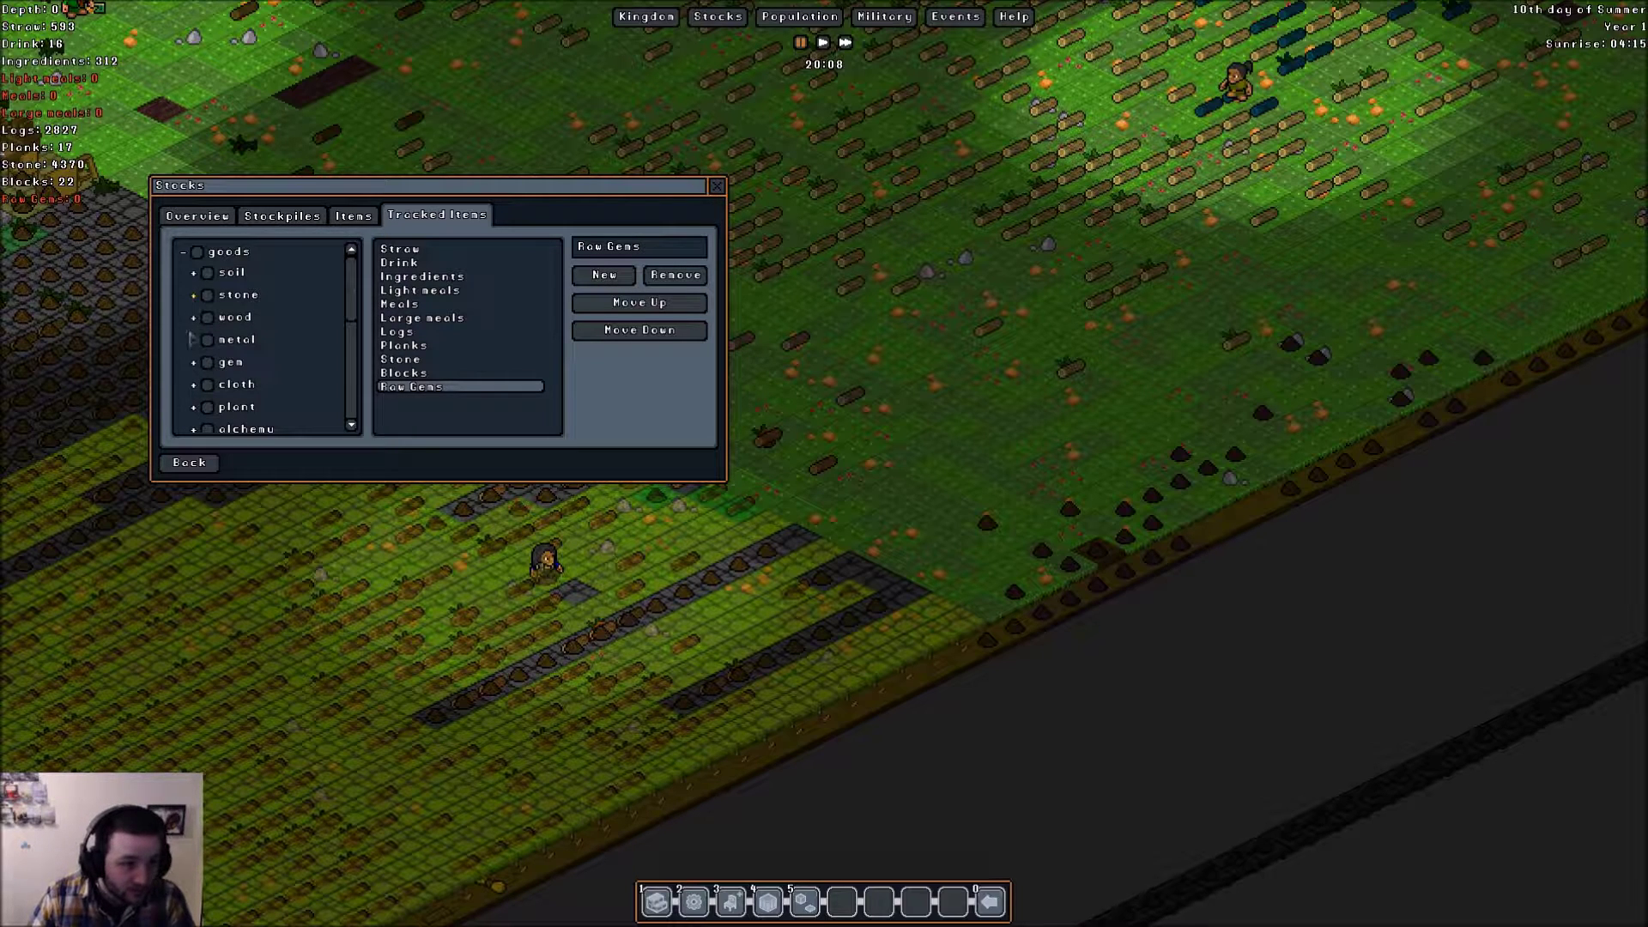
click(193, 365)
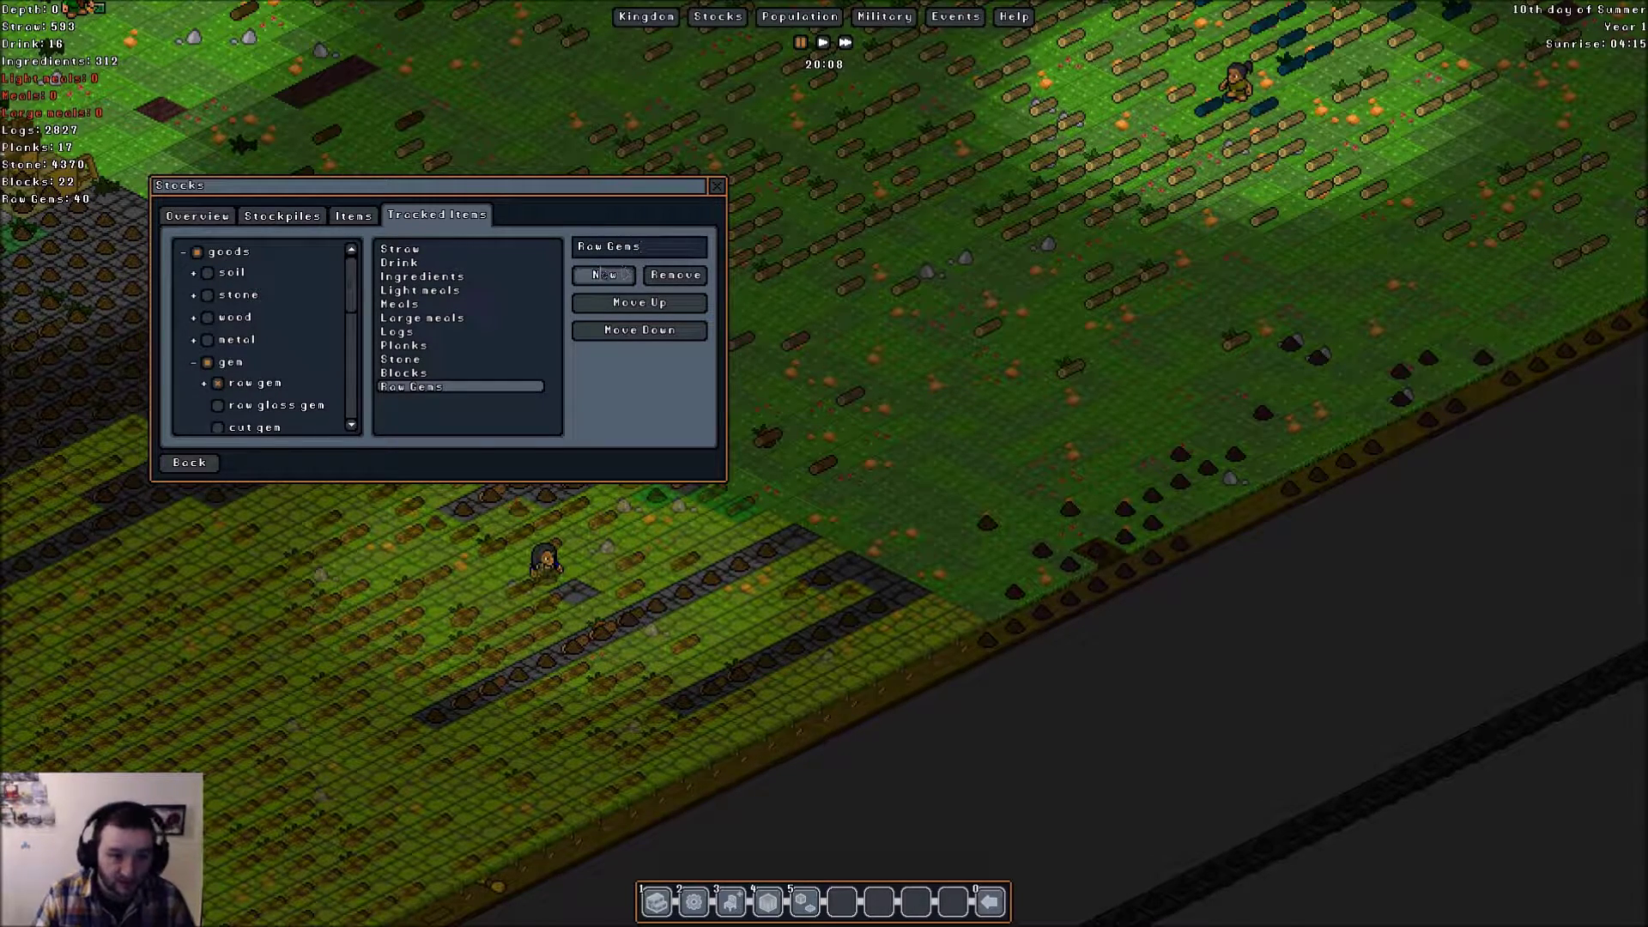
click(606, 277)
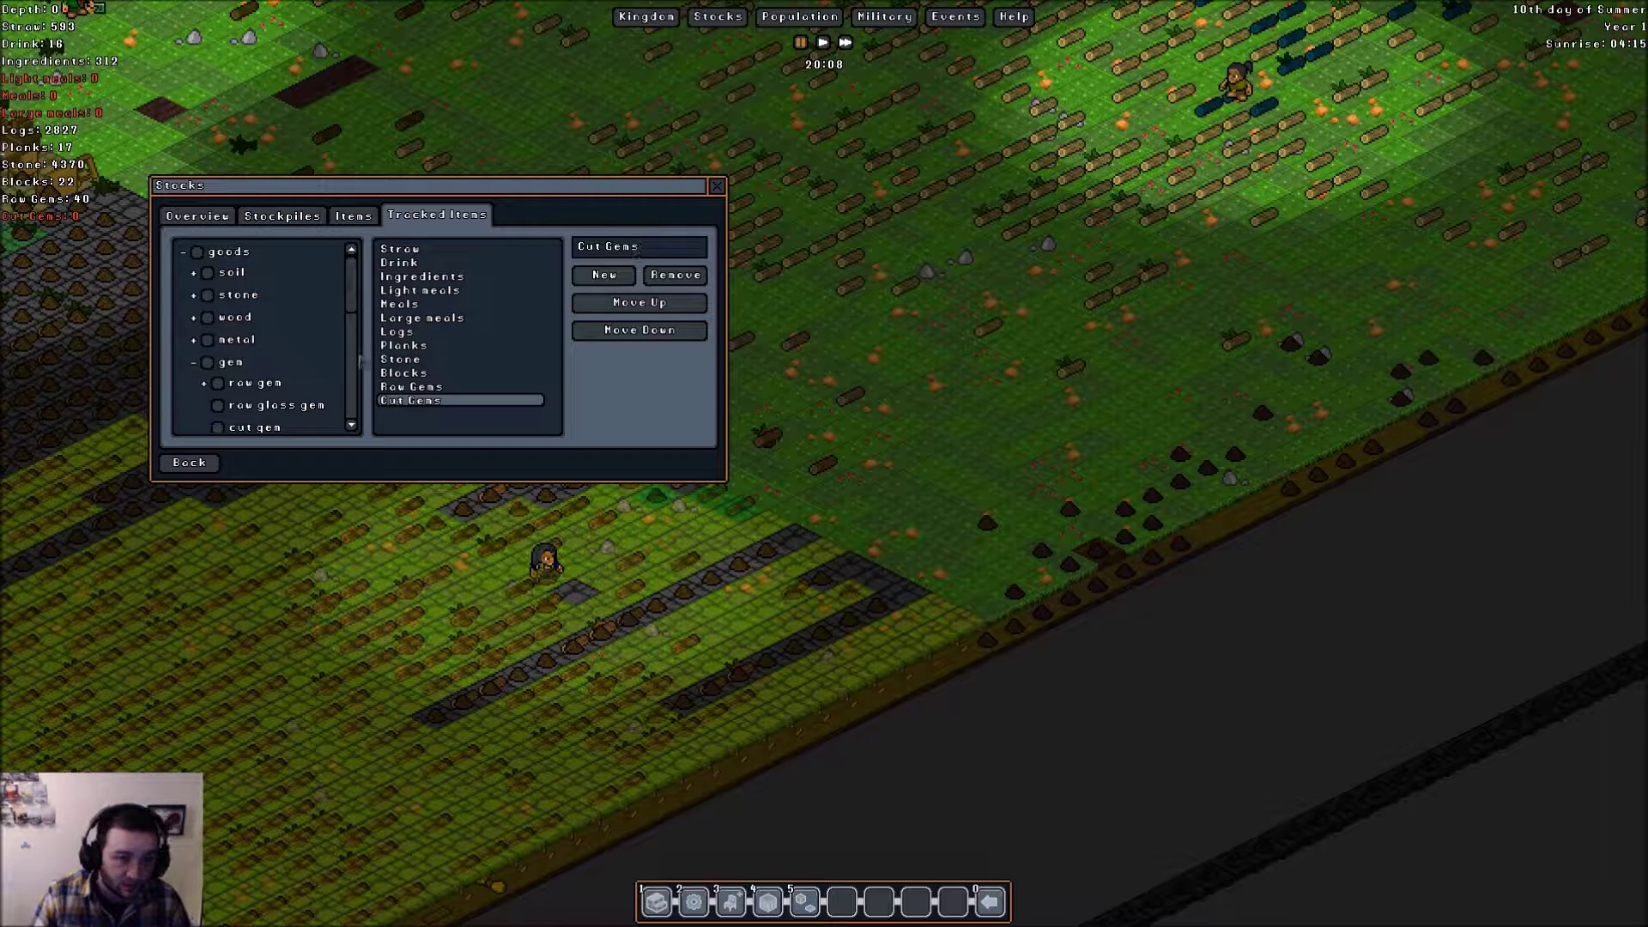
scroll(221, 425, down, 2)
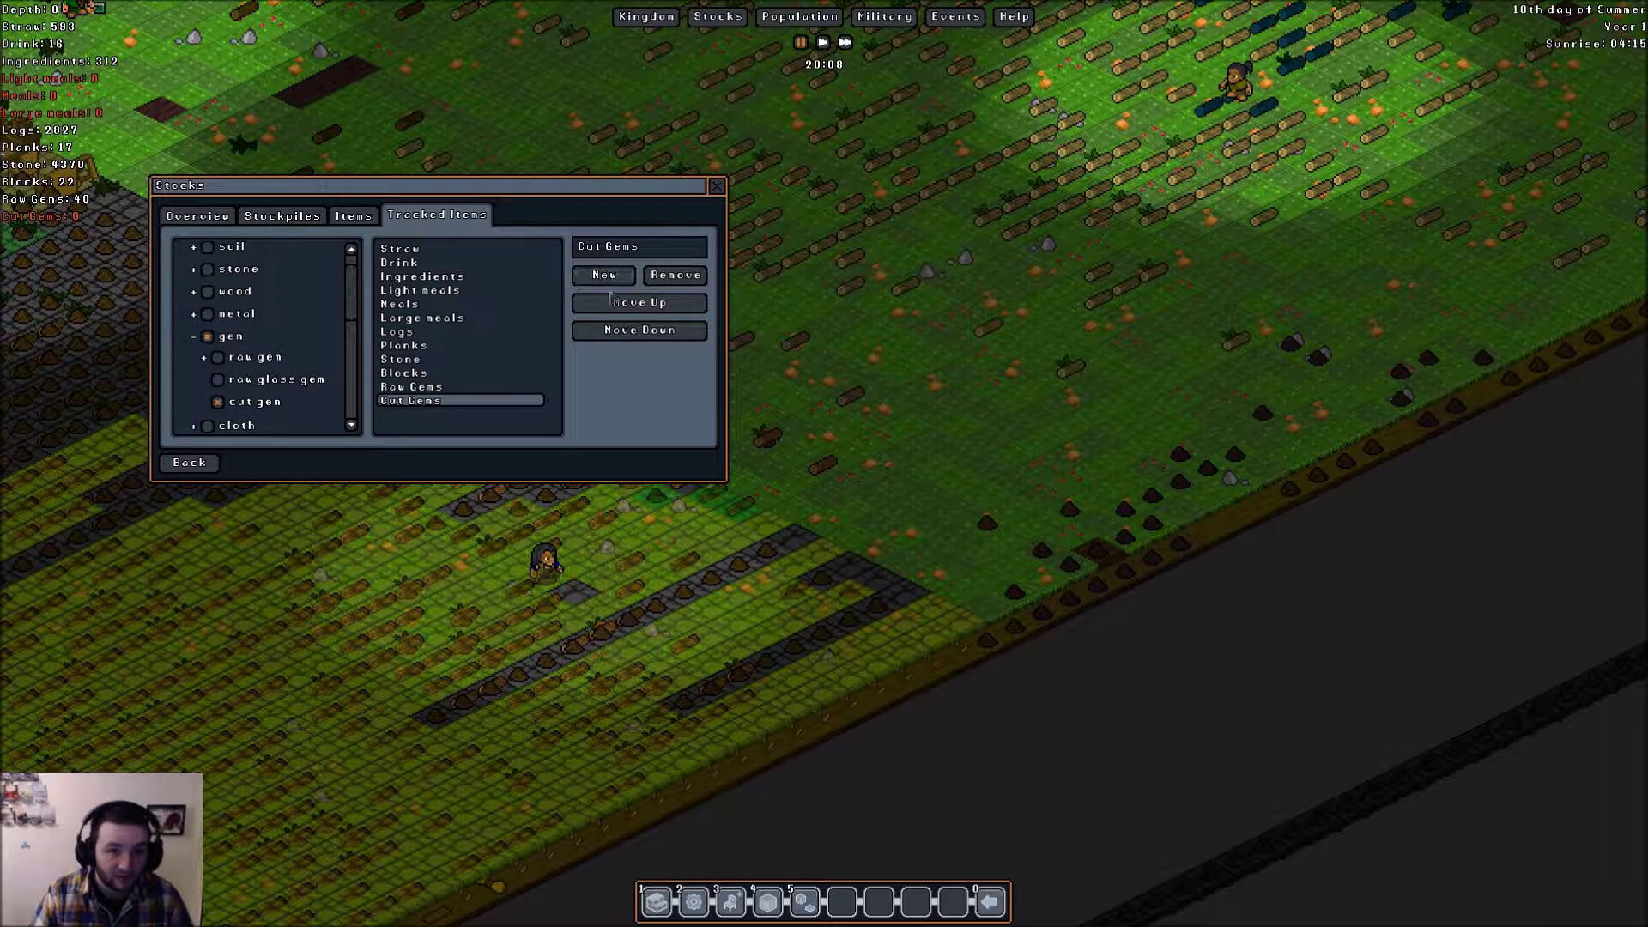
click(606, 274)
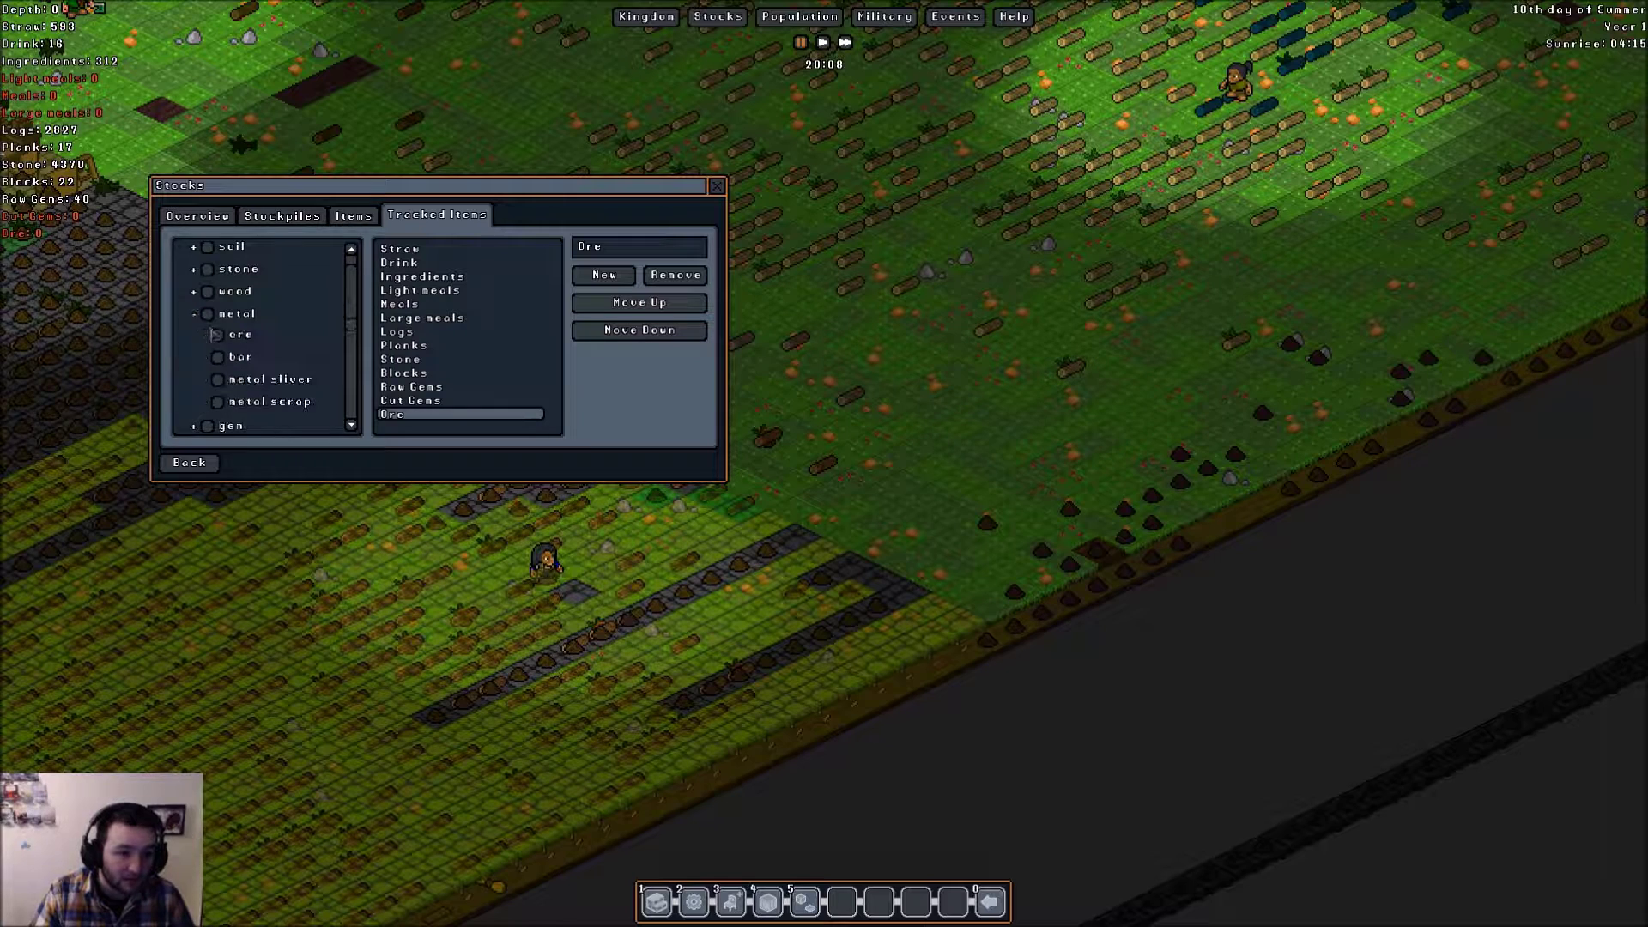
click(607, 275)
text(Bars)
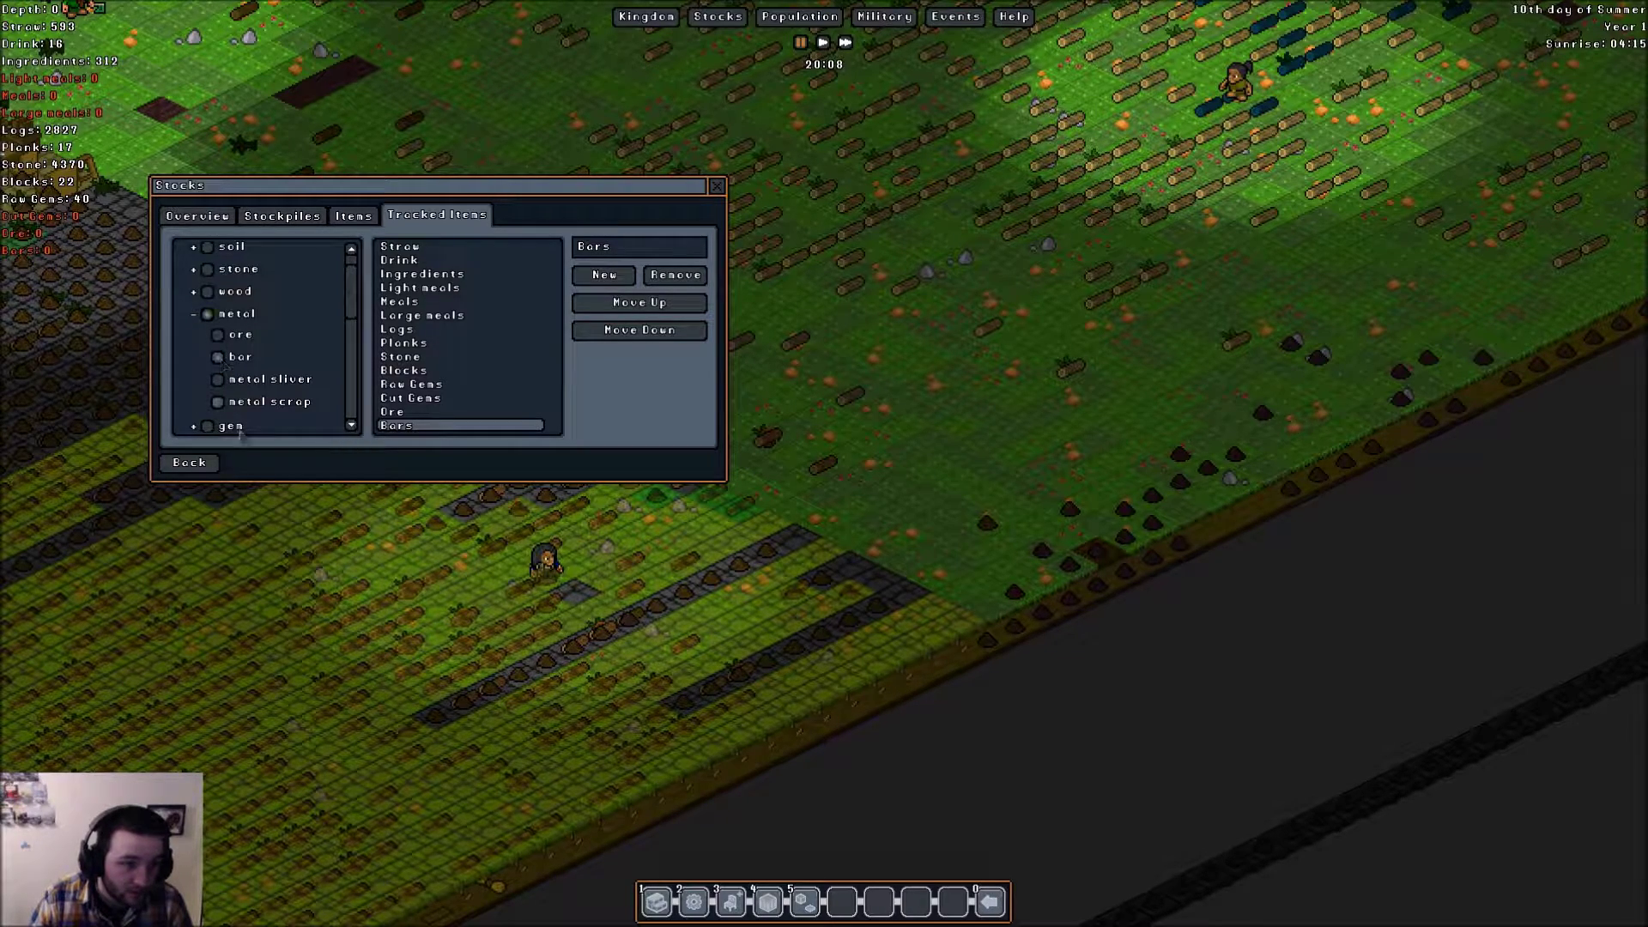
- Close Stocks, pan to the settlement, and open the workshop build list at Crude Workbench
click(189, 462)
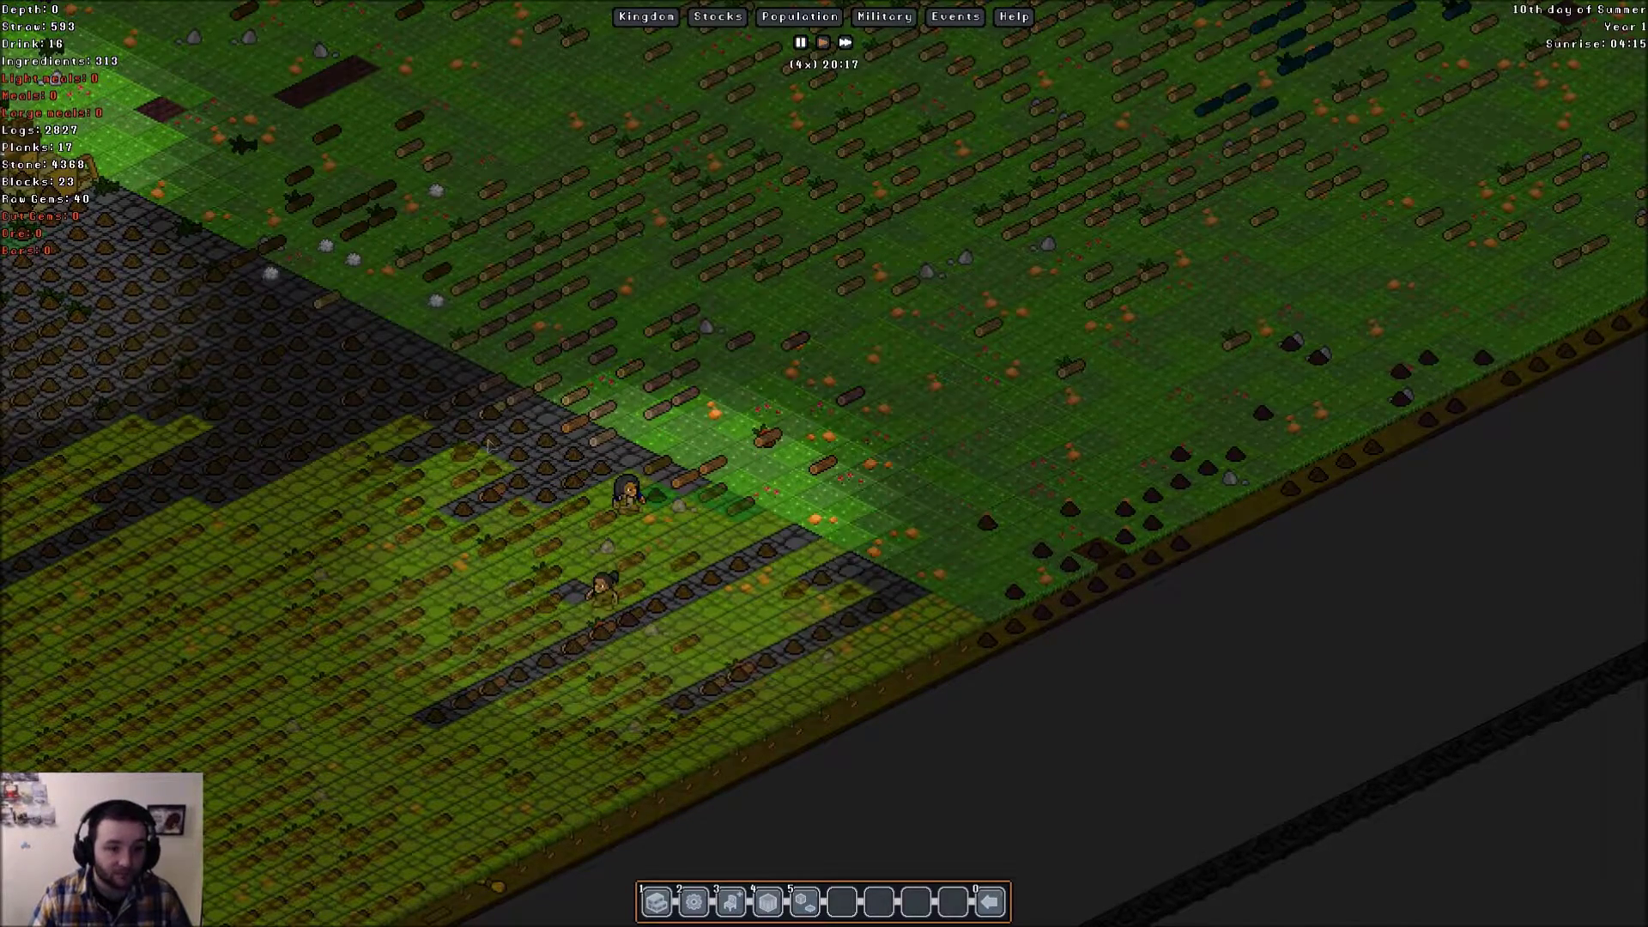
scroll(812, 350, down, 3)
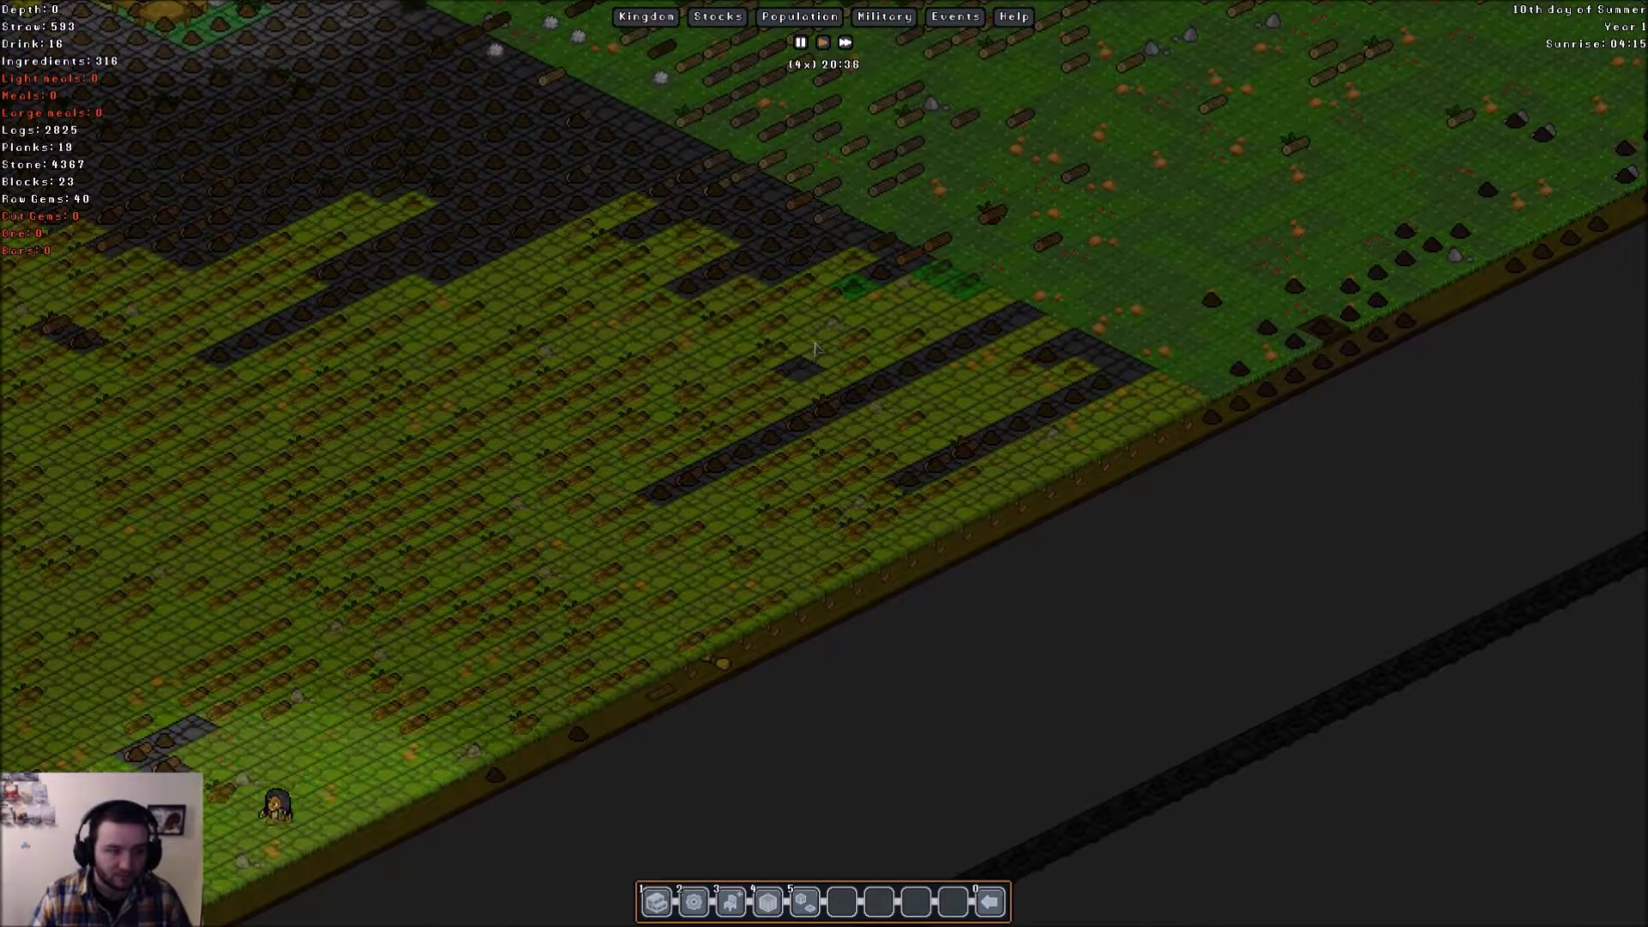
scroll(812, 351, down, 3)
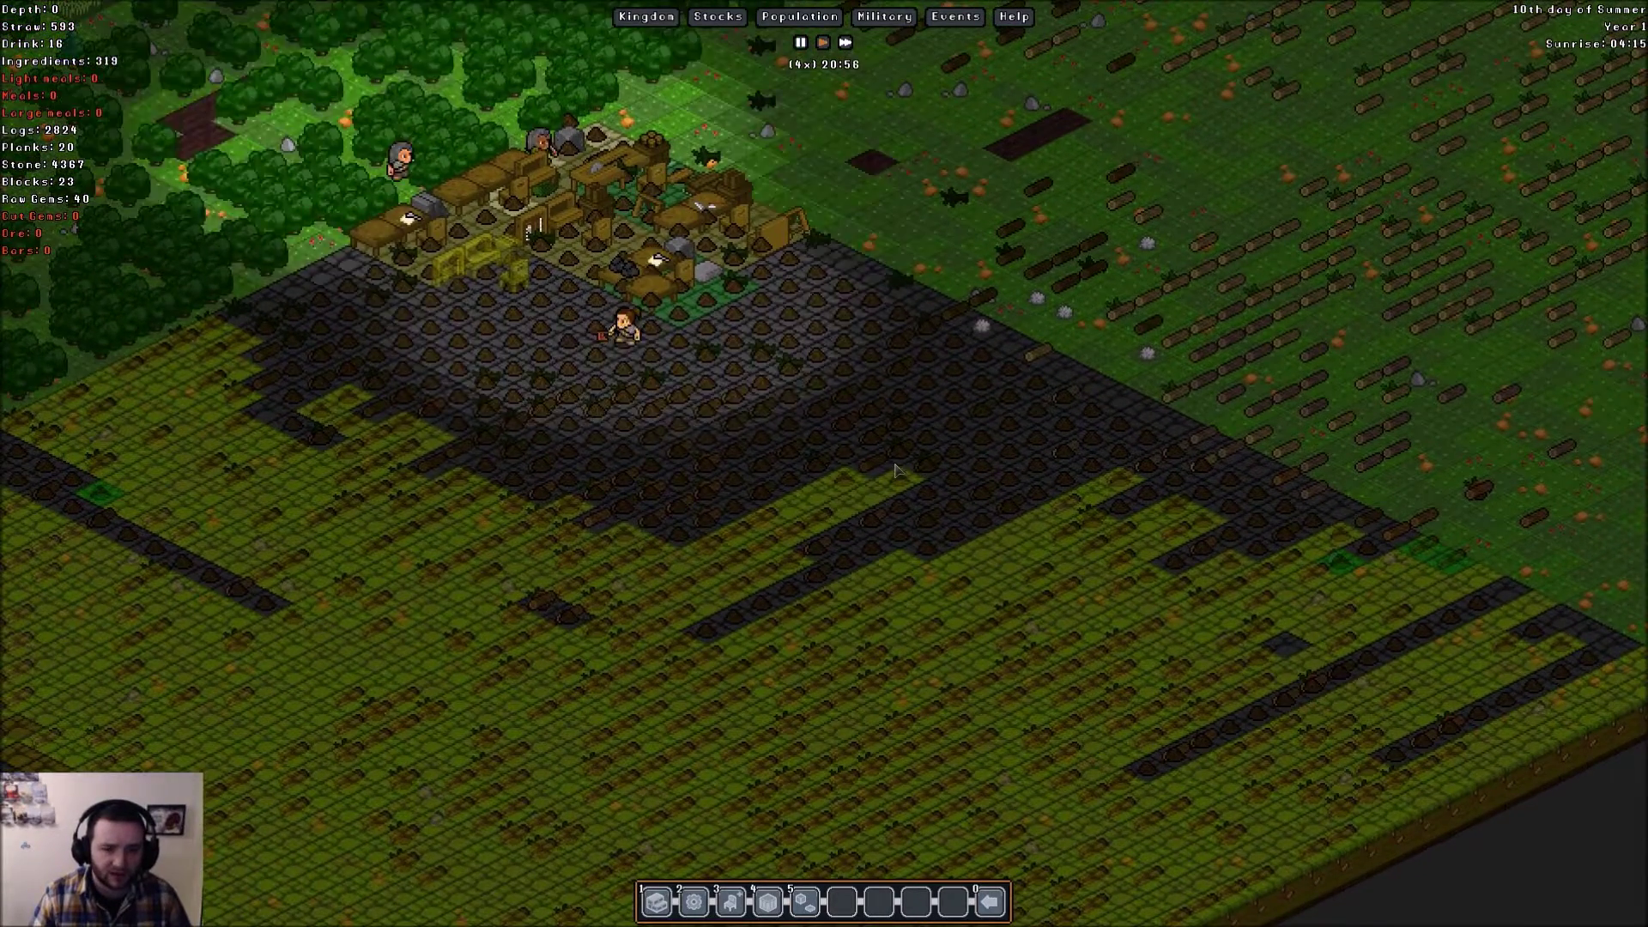
key(Up)
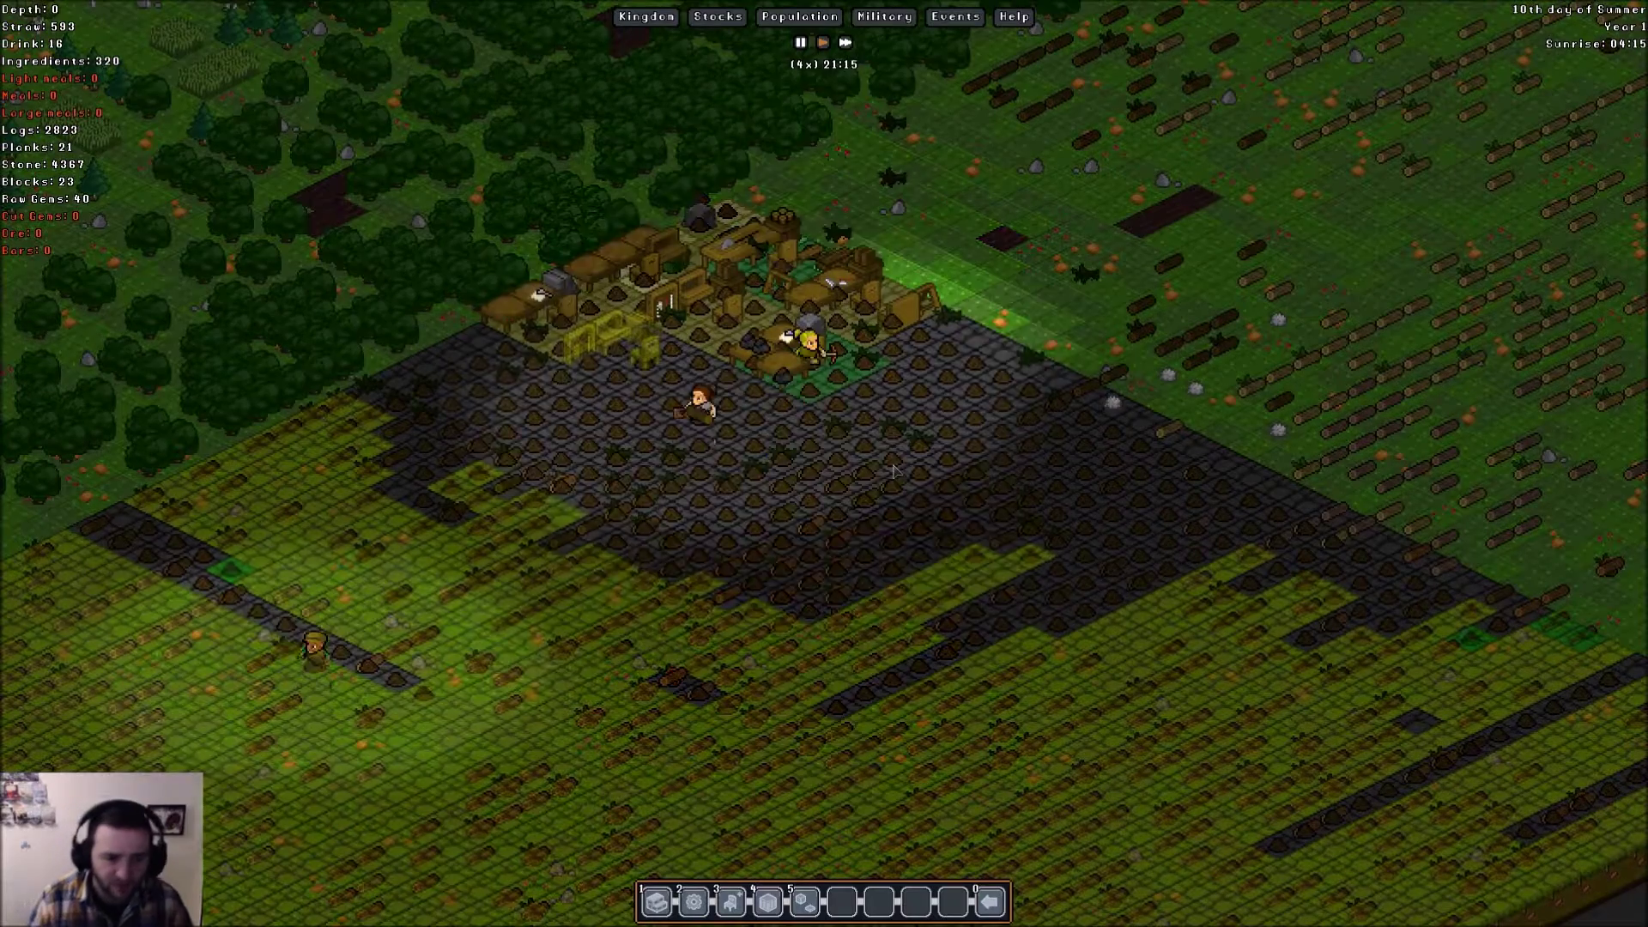
key(s)
key(Escape)
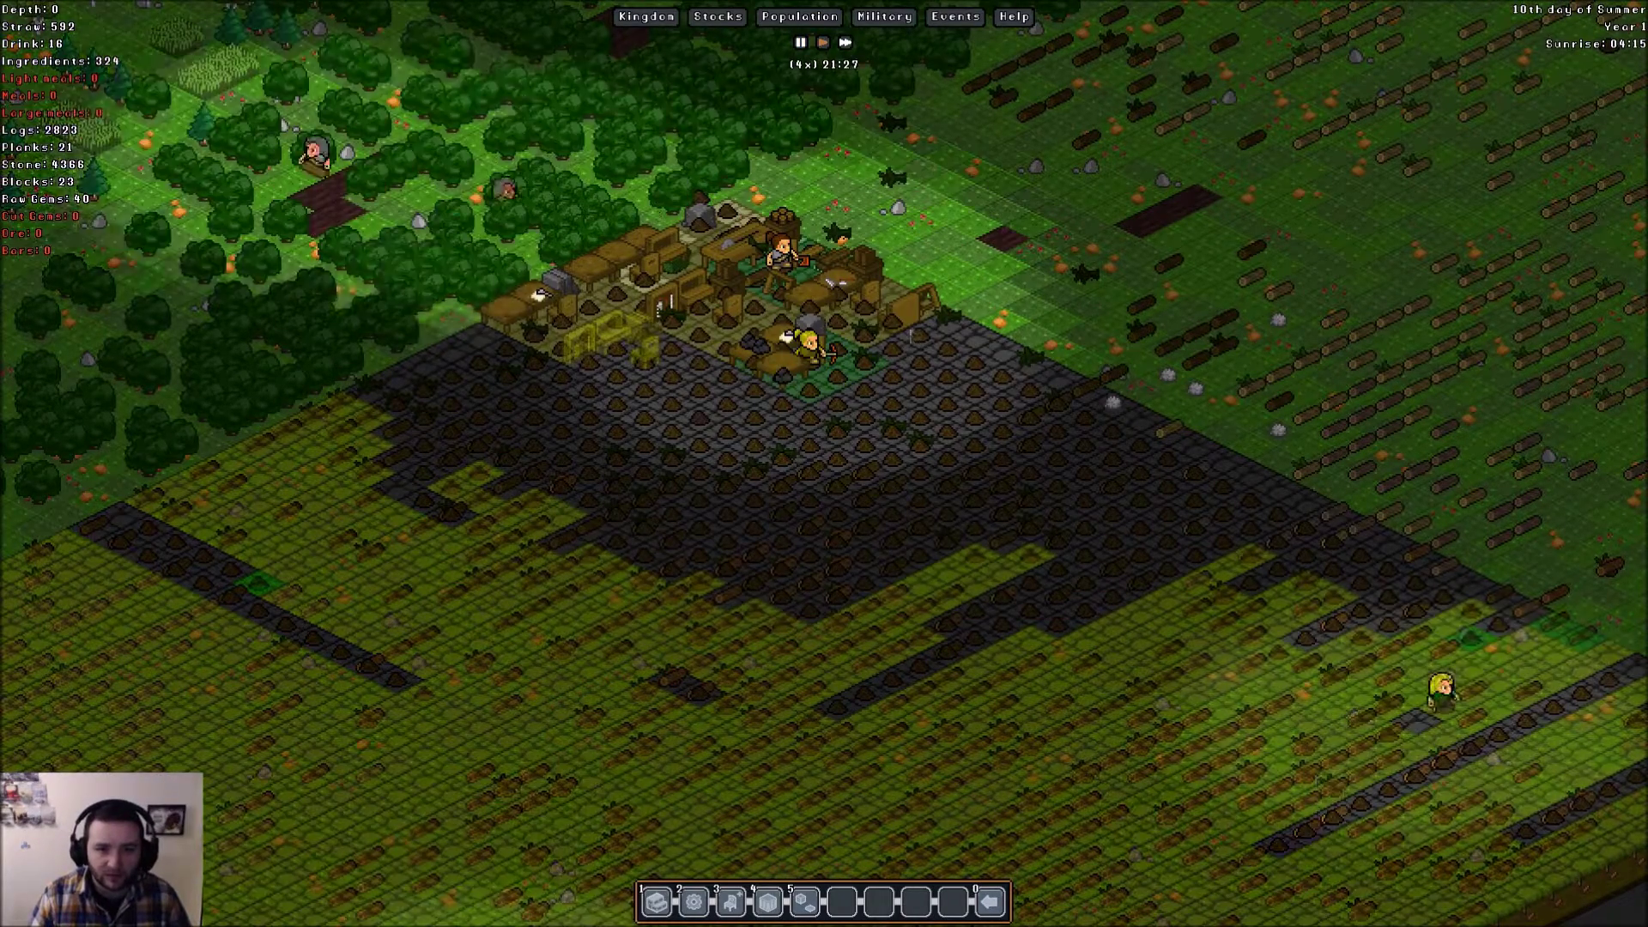
click(826, 370)
- Preview the Loom and Tailor Shop materials and their placements
key(b)
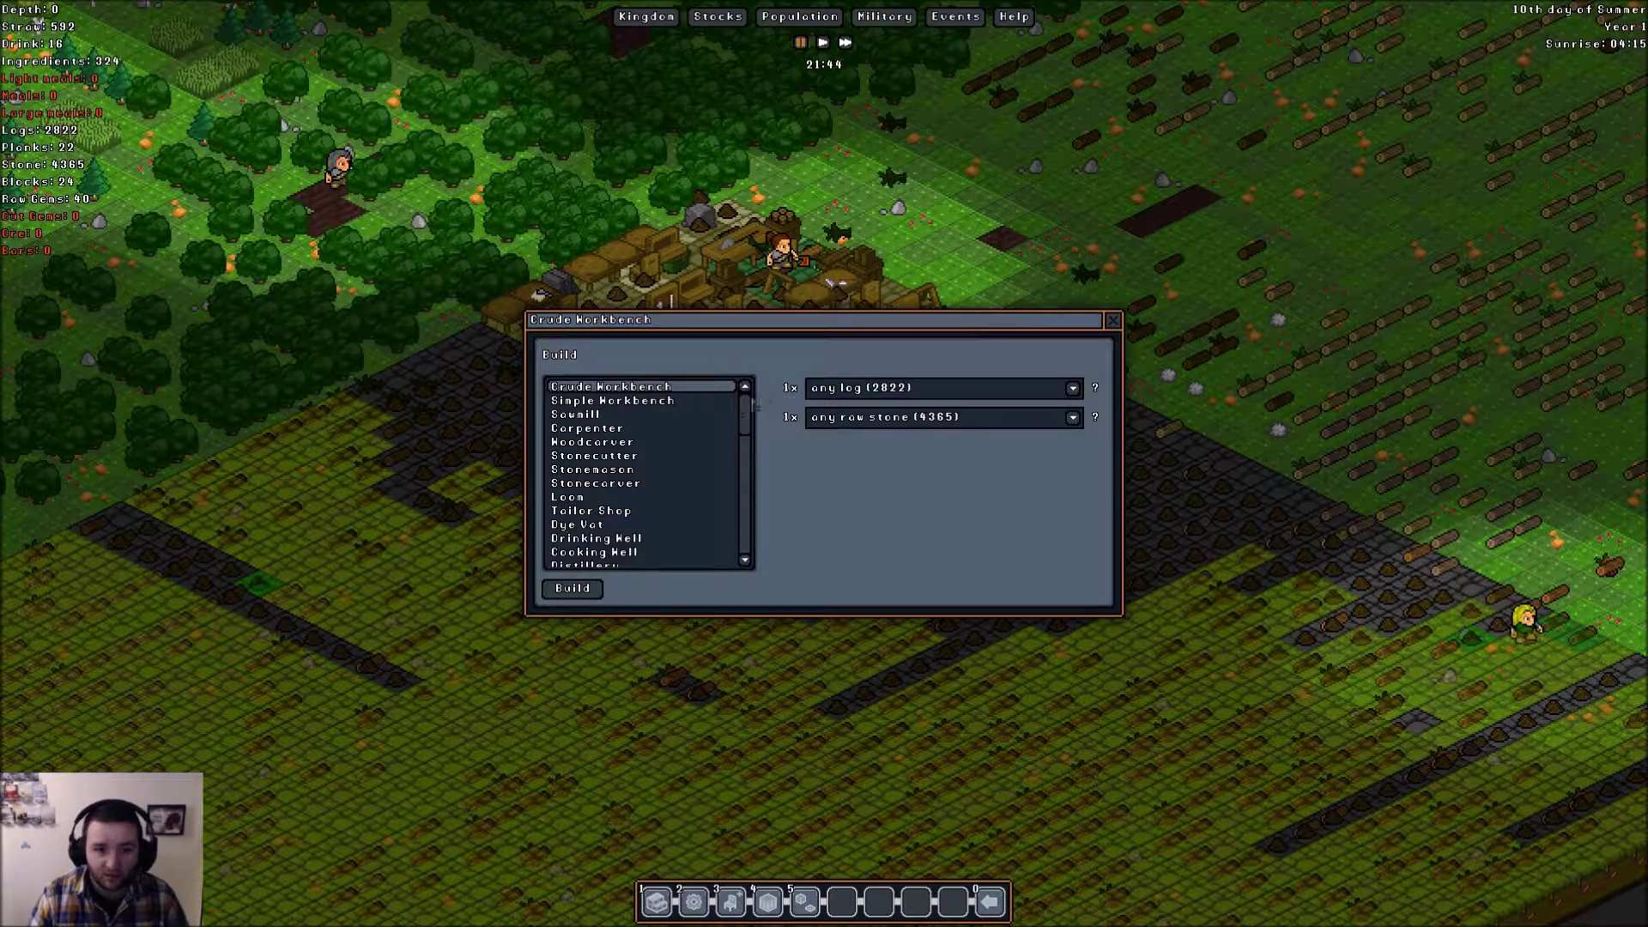
click(612, 495)
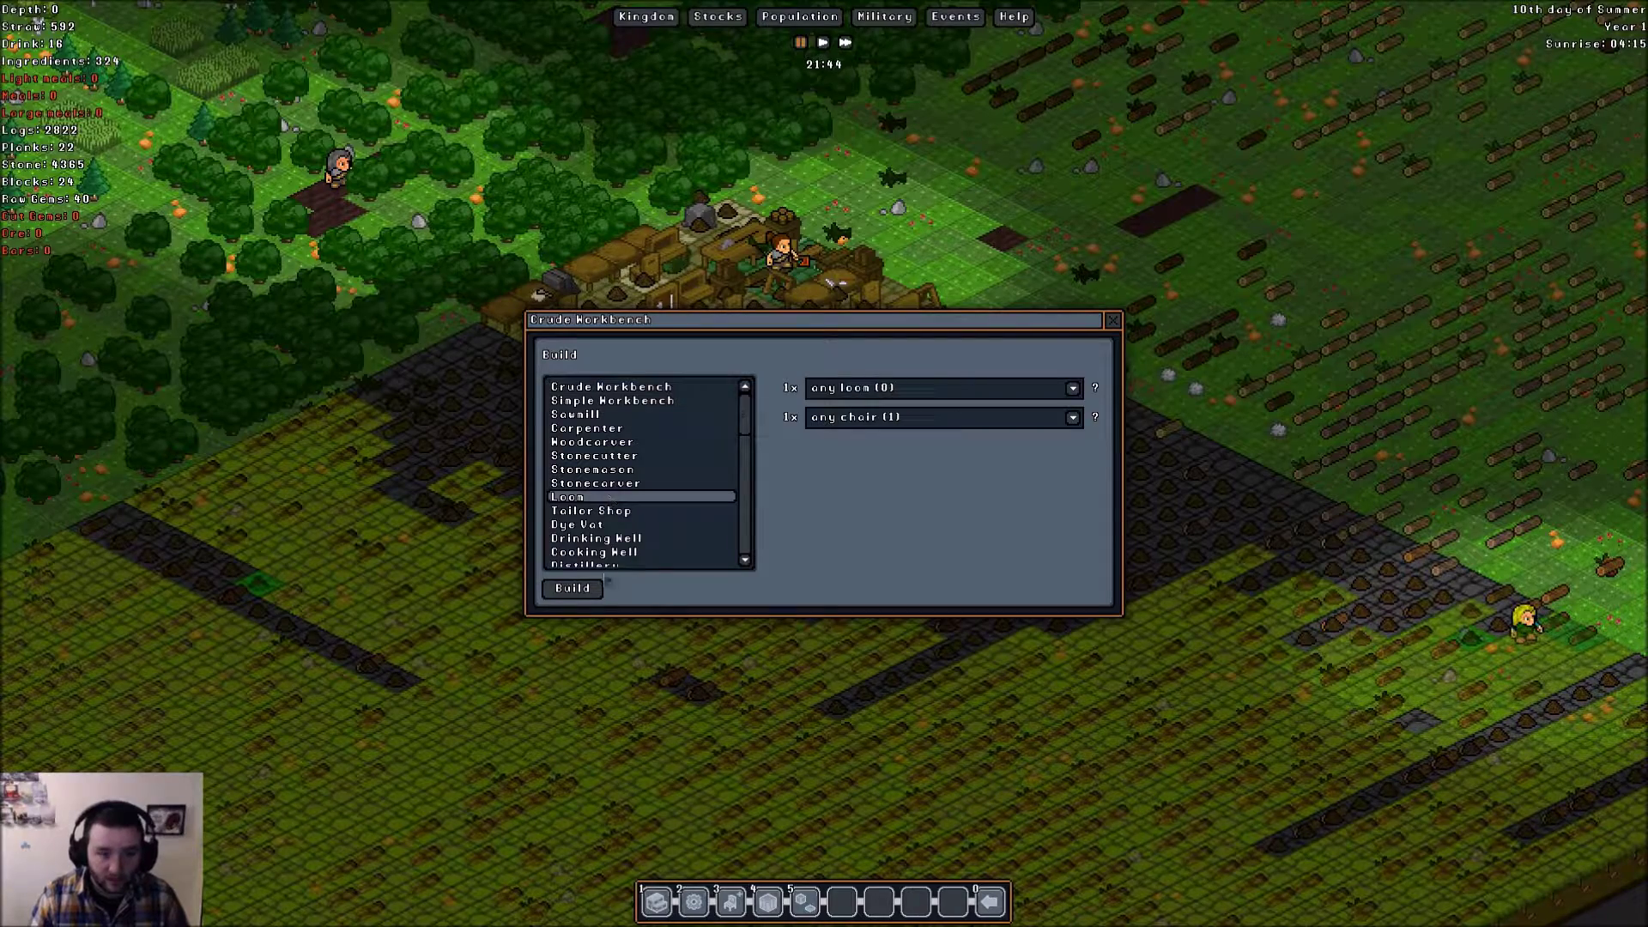
click(573, 588)
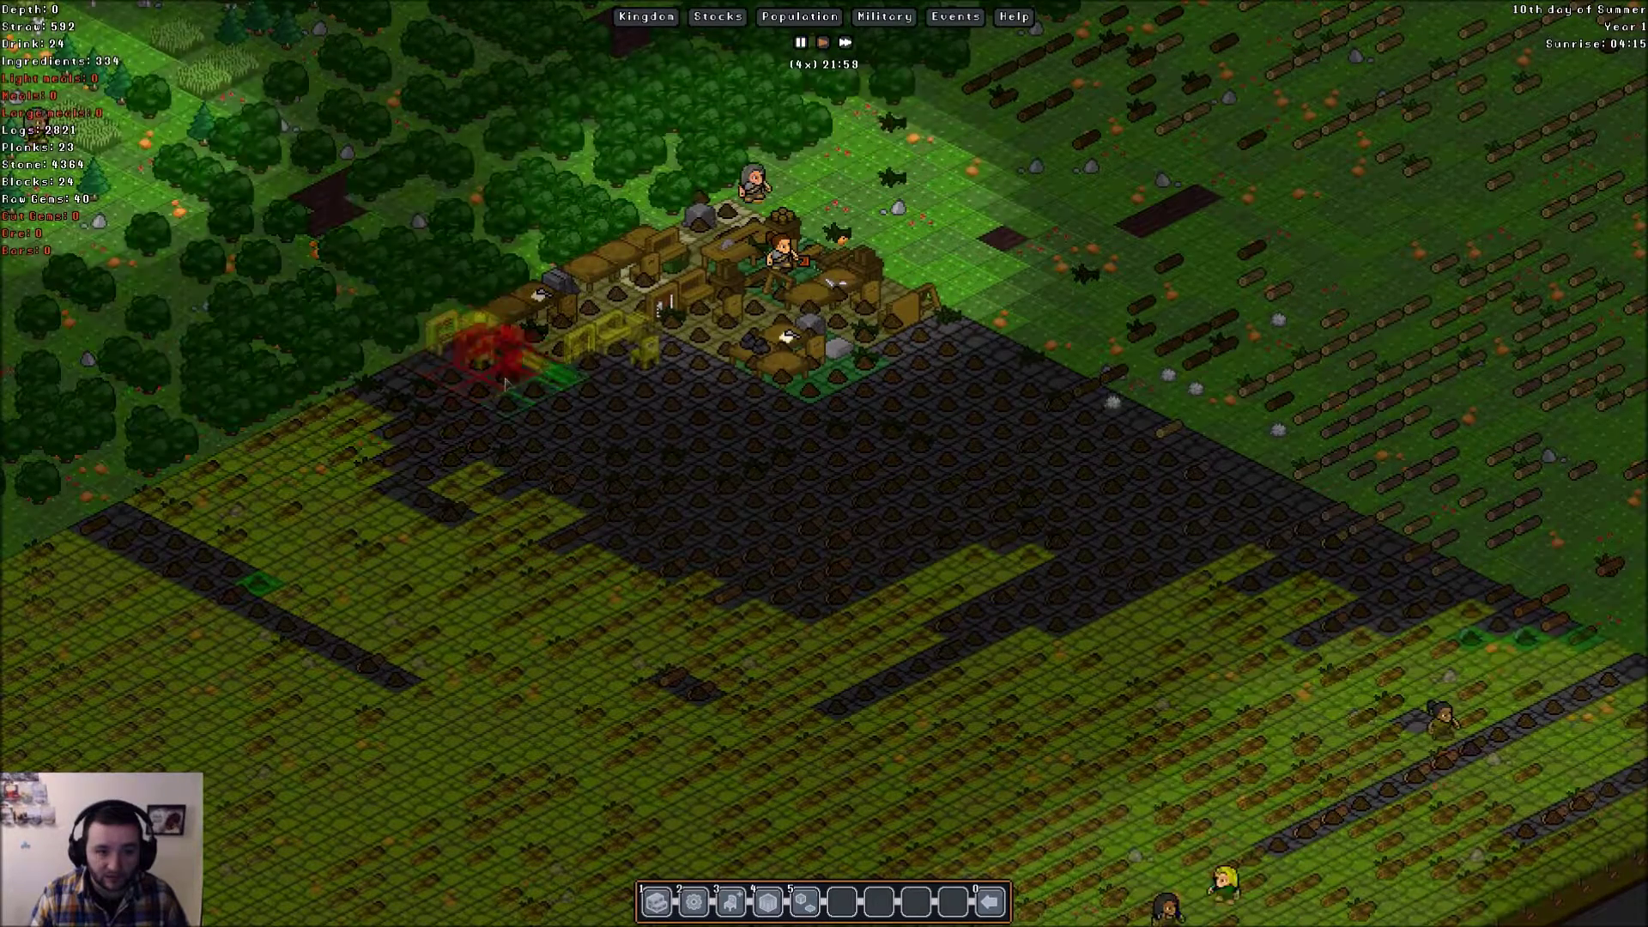
key(b)
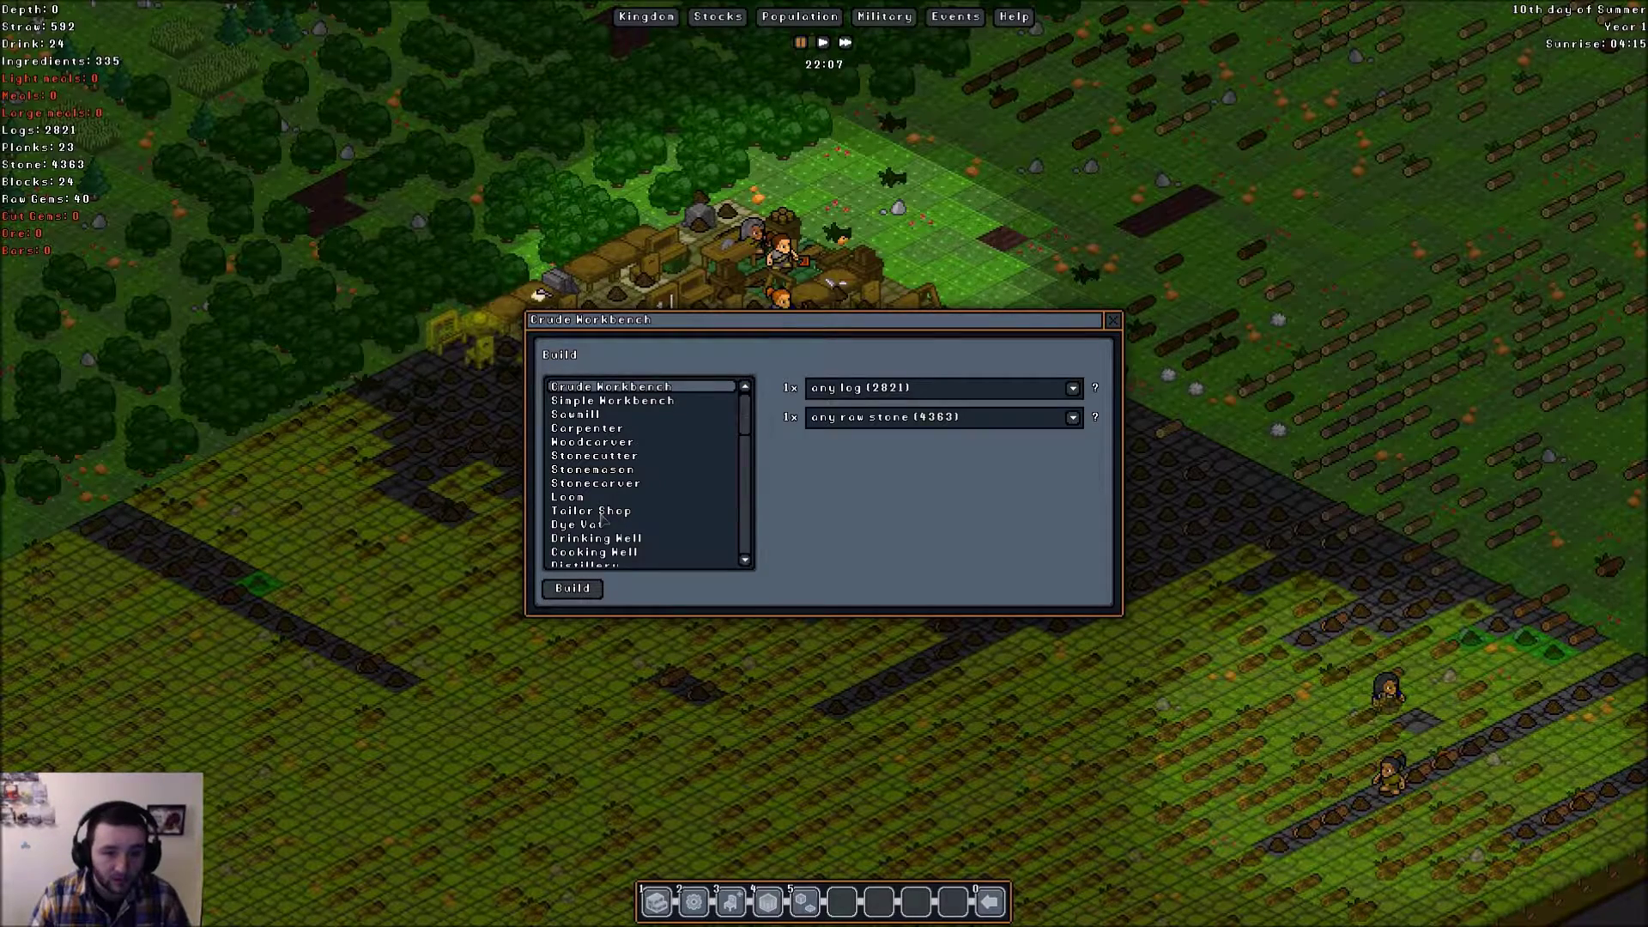
click(599, 512)
click(574, 587)
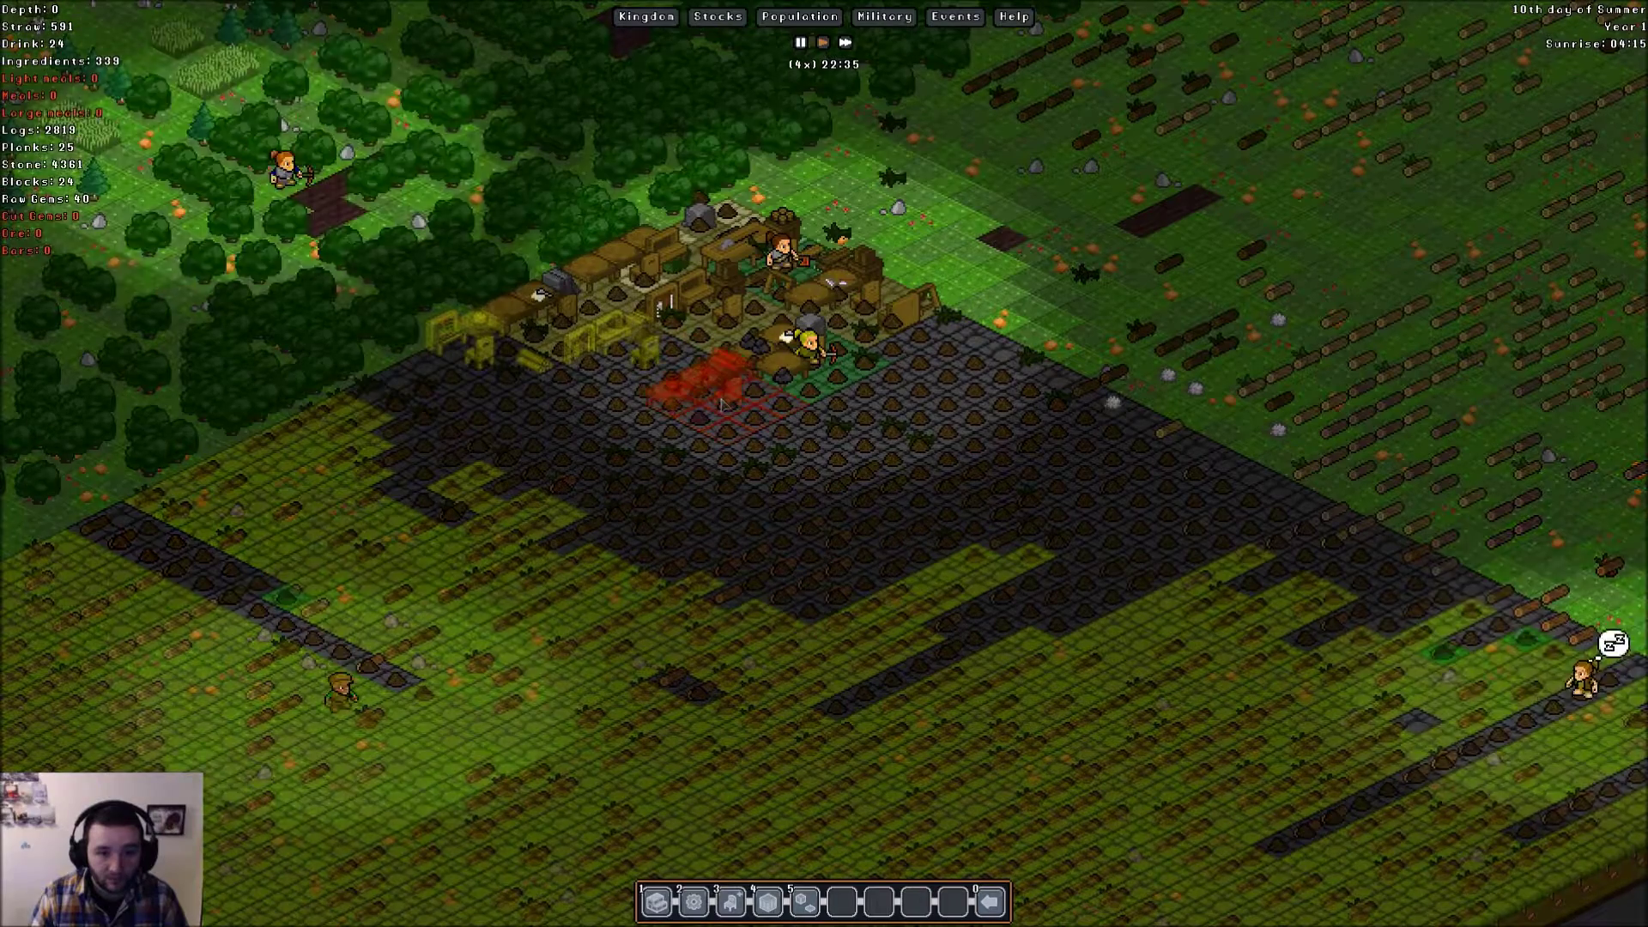
- Place a workshop beside the others, then check and place a Distillery nearby
key(b)
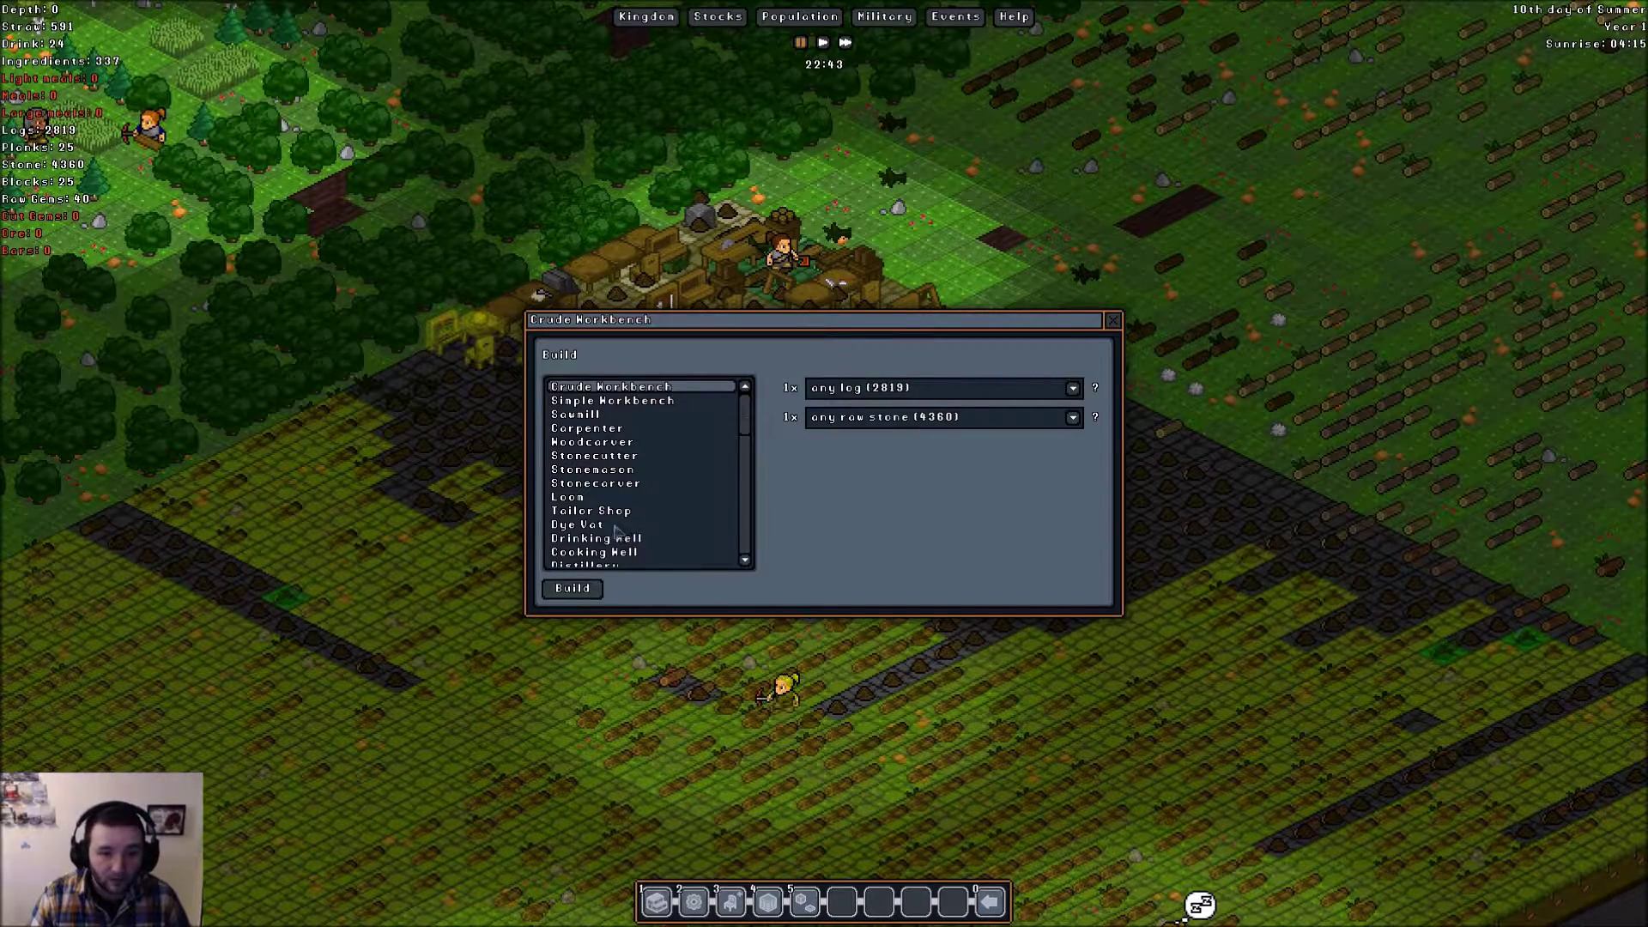
click(595, 538)
click(572, 587)
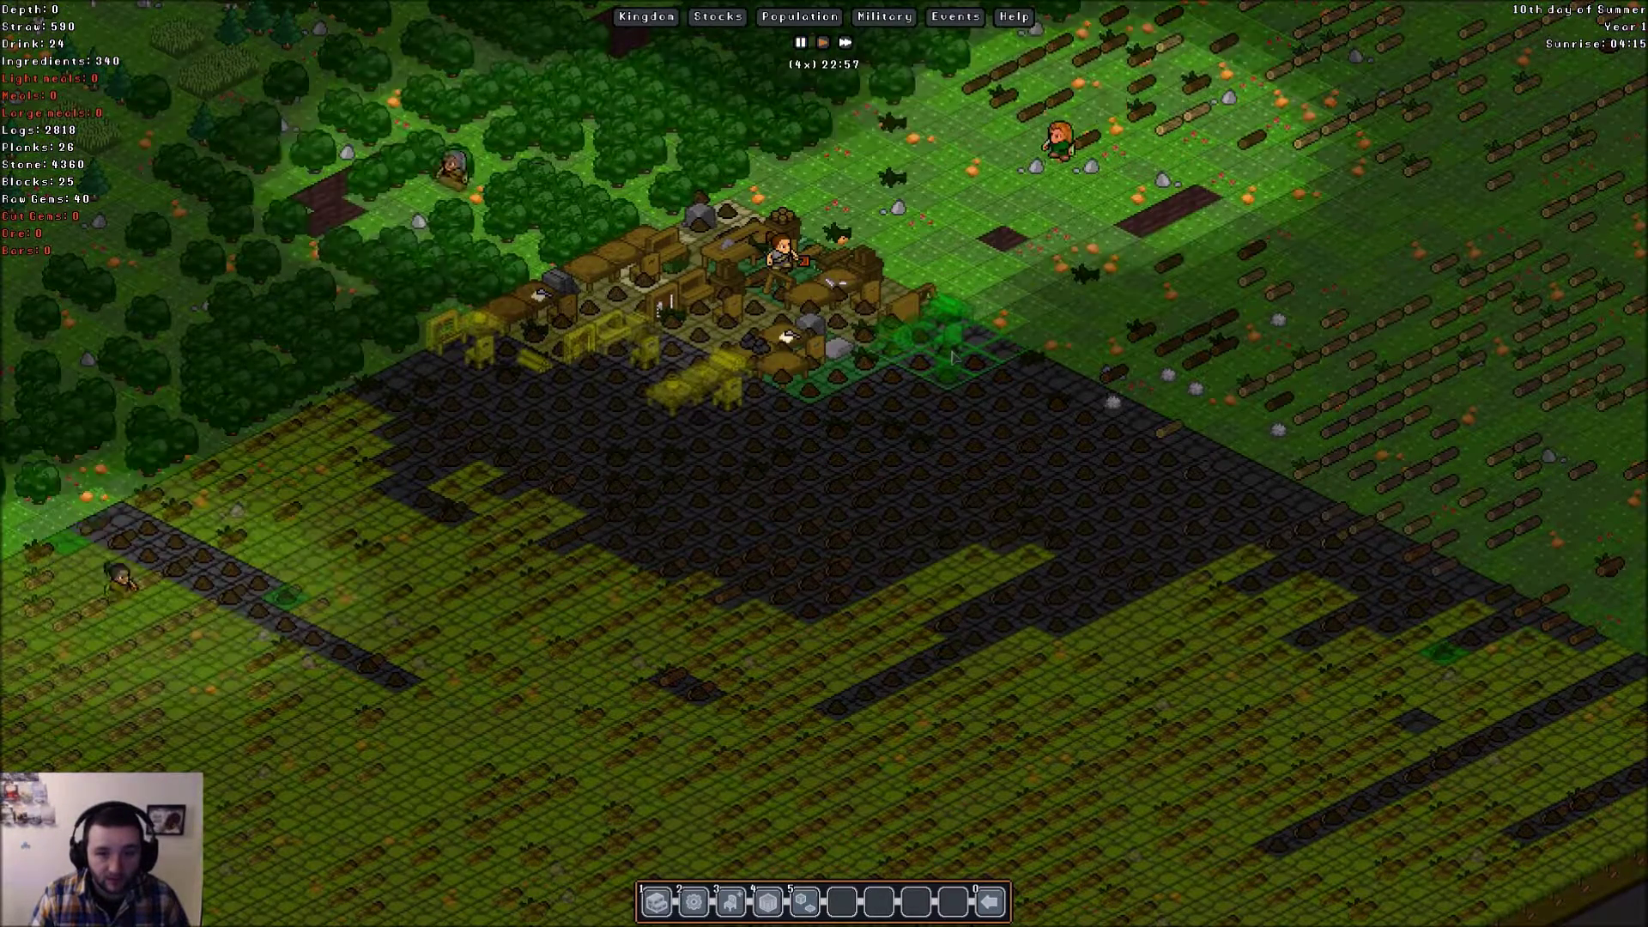
click(952, 358)
scroll(623, 512, down, 3)
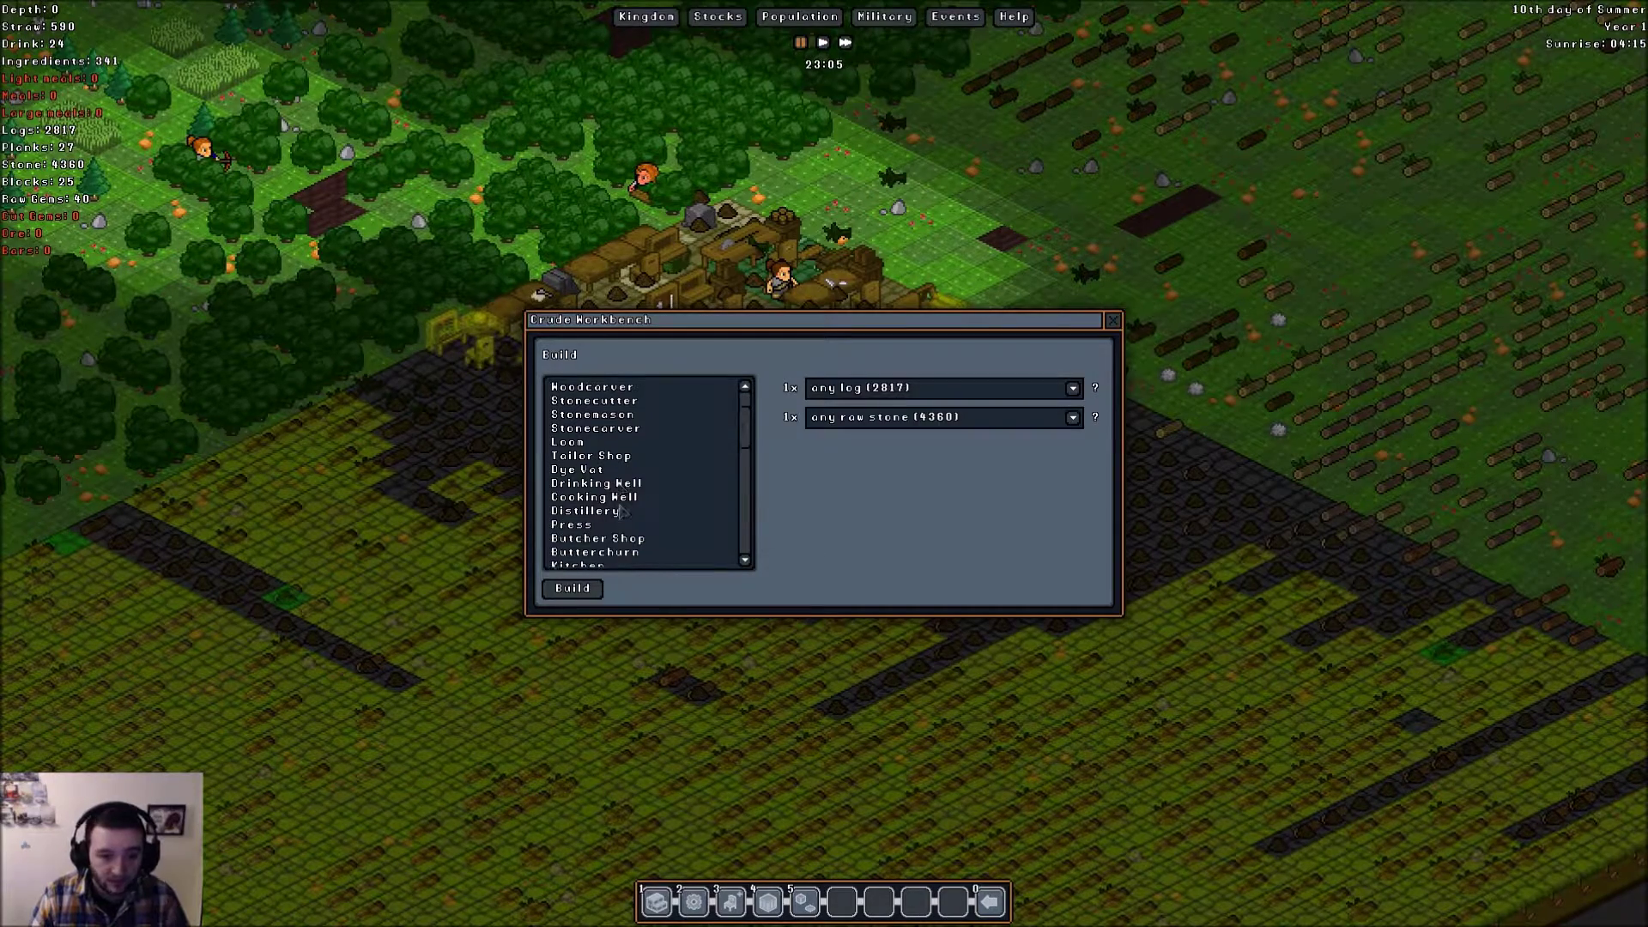
click(624, 512)
click(572, 588)
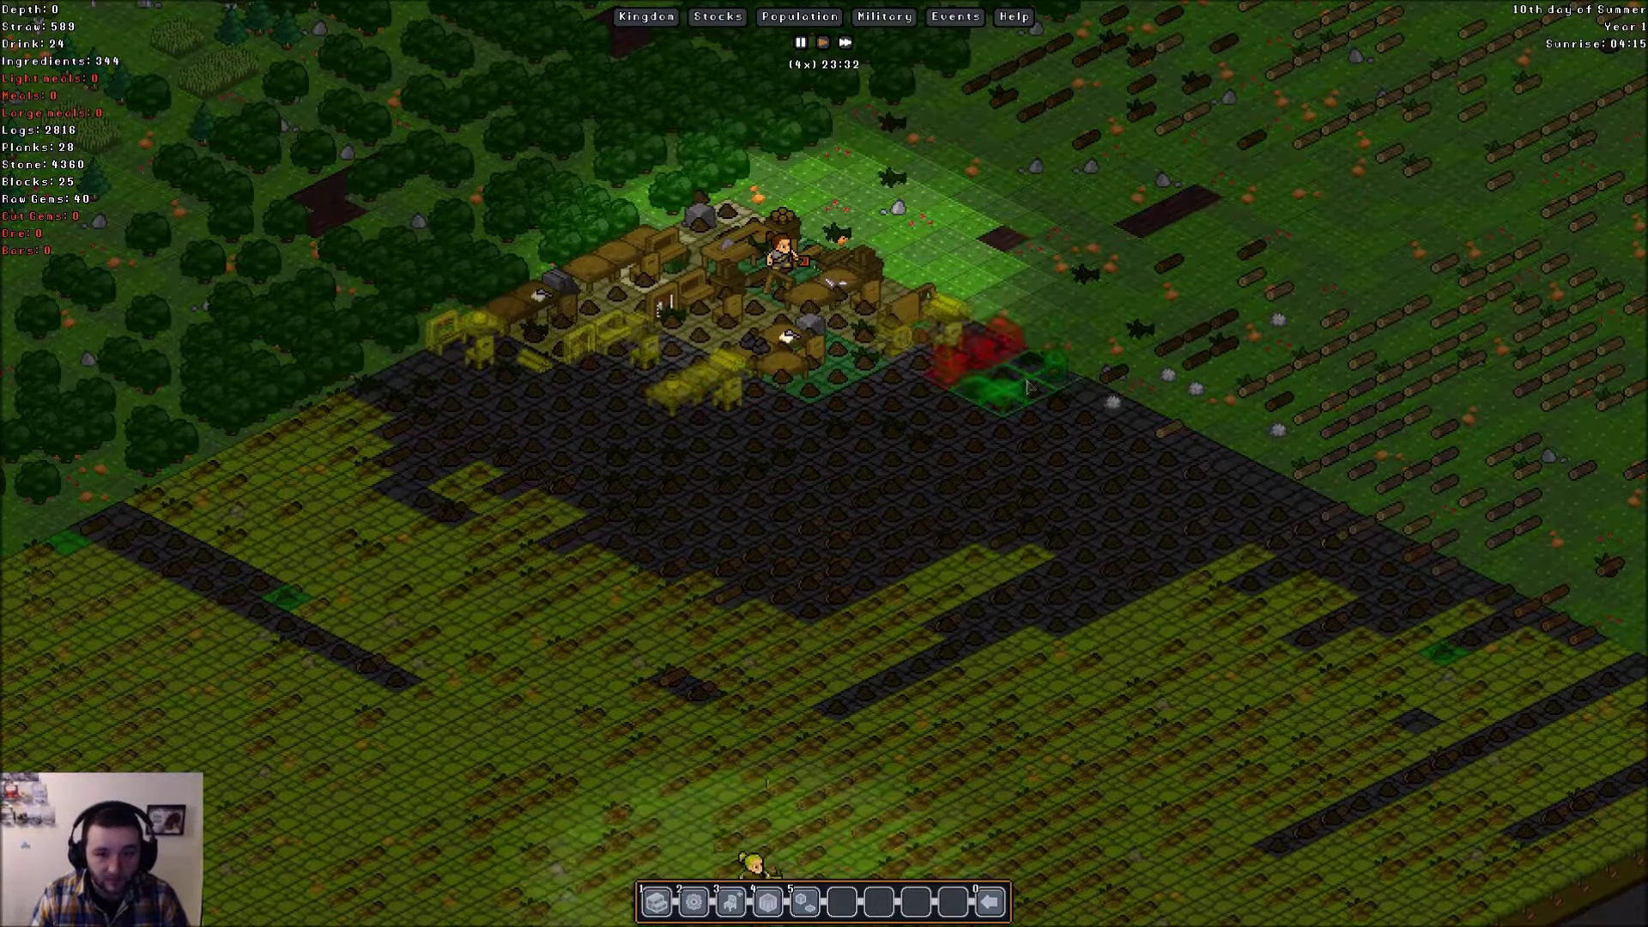
click(831, 439)
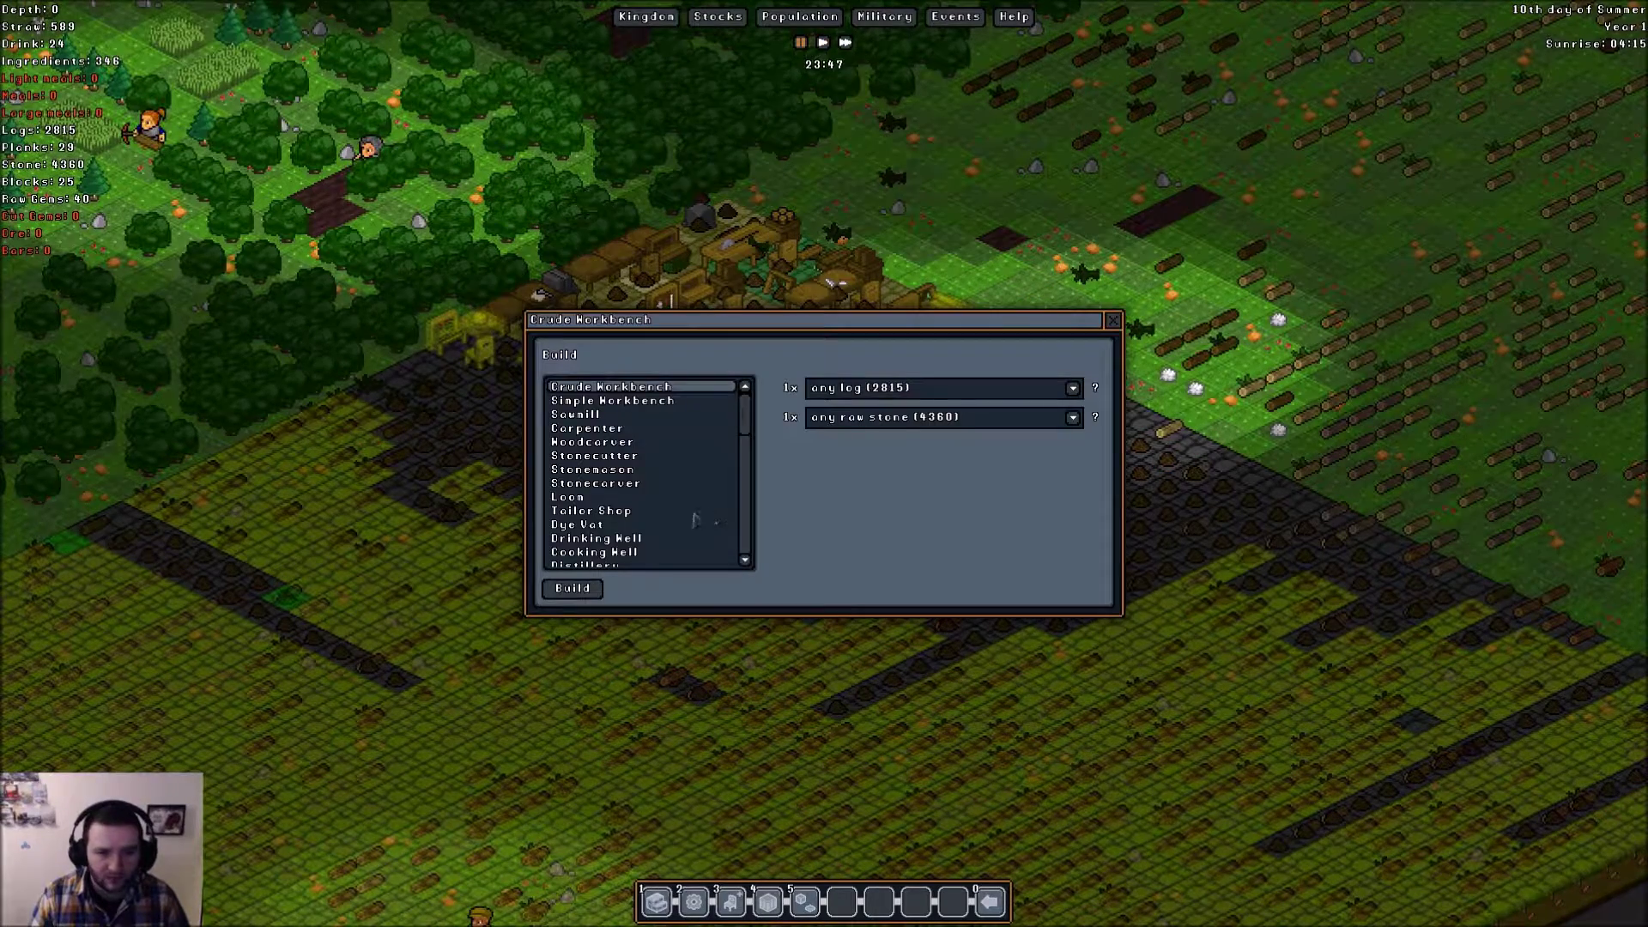
scroll(622, 531, down, 4)
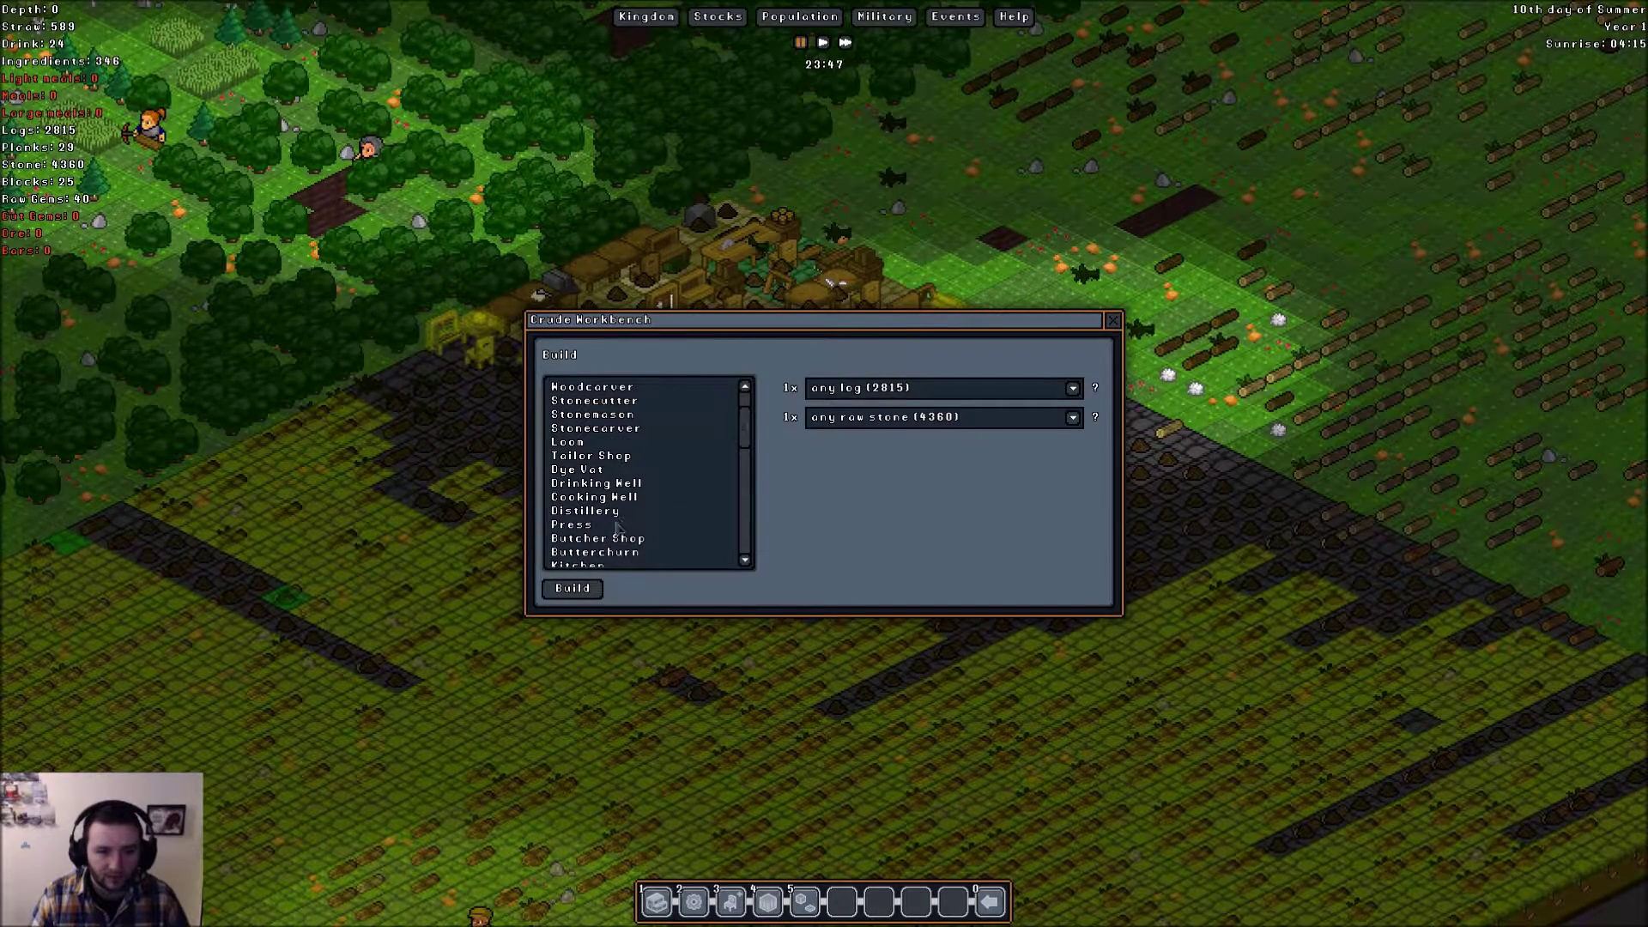
- Check the Press and Butcher Shop requirements, previewing and cancelling each placement
click(602, 538)
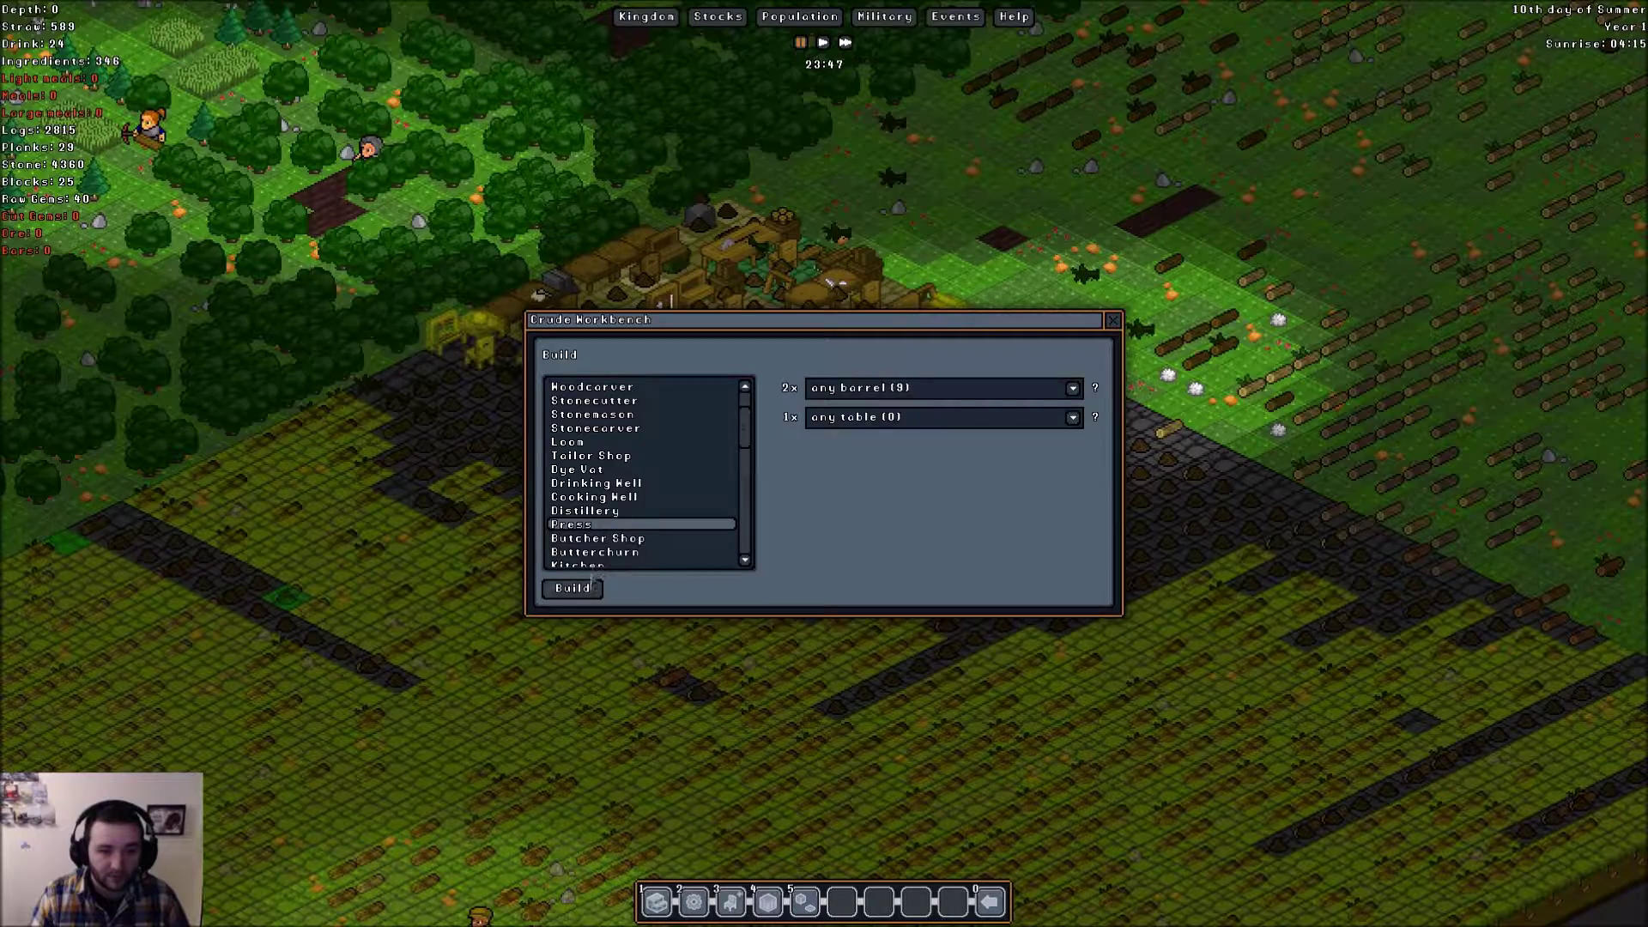
click(572, 587)
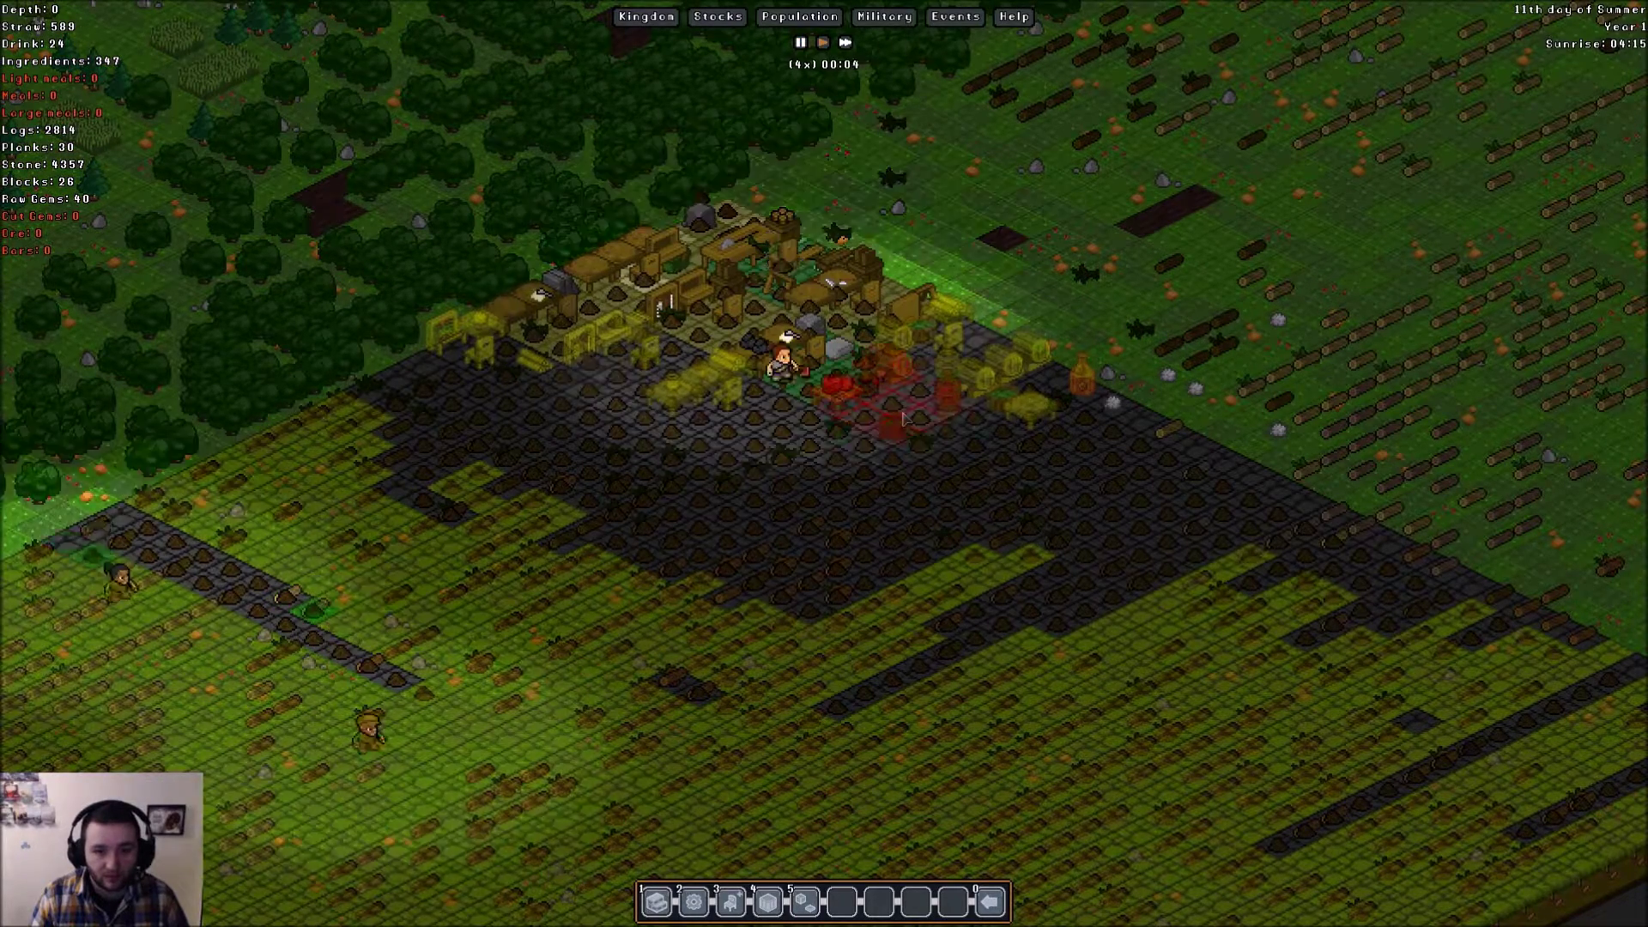
click(905, 418)
scroll(640, 529, down, 5)
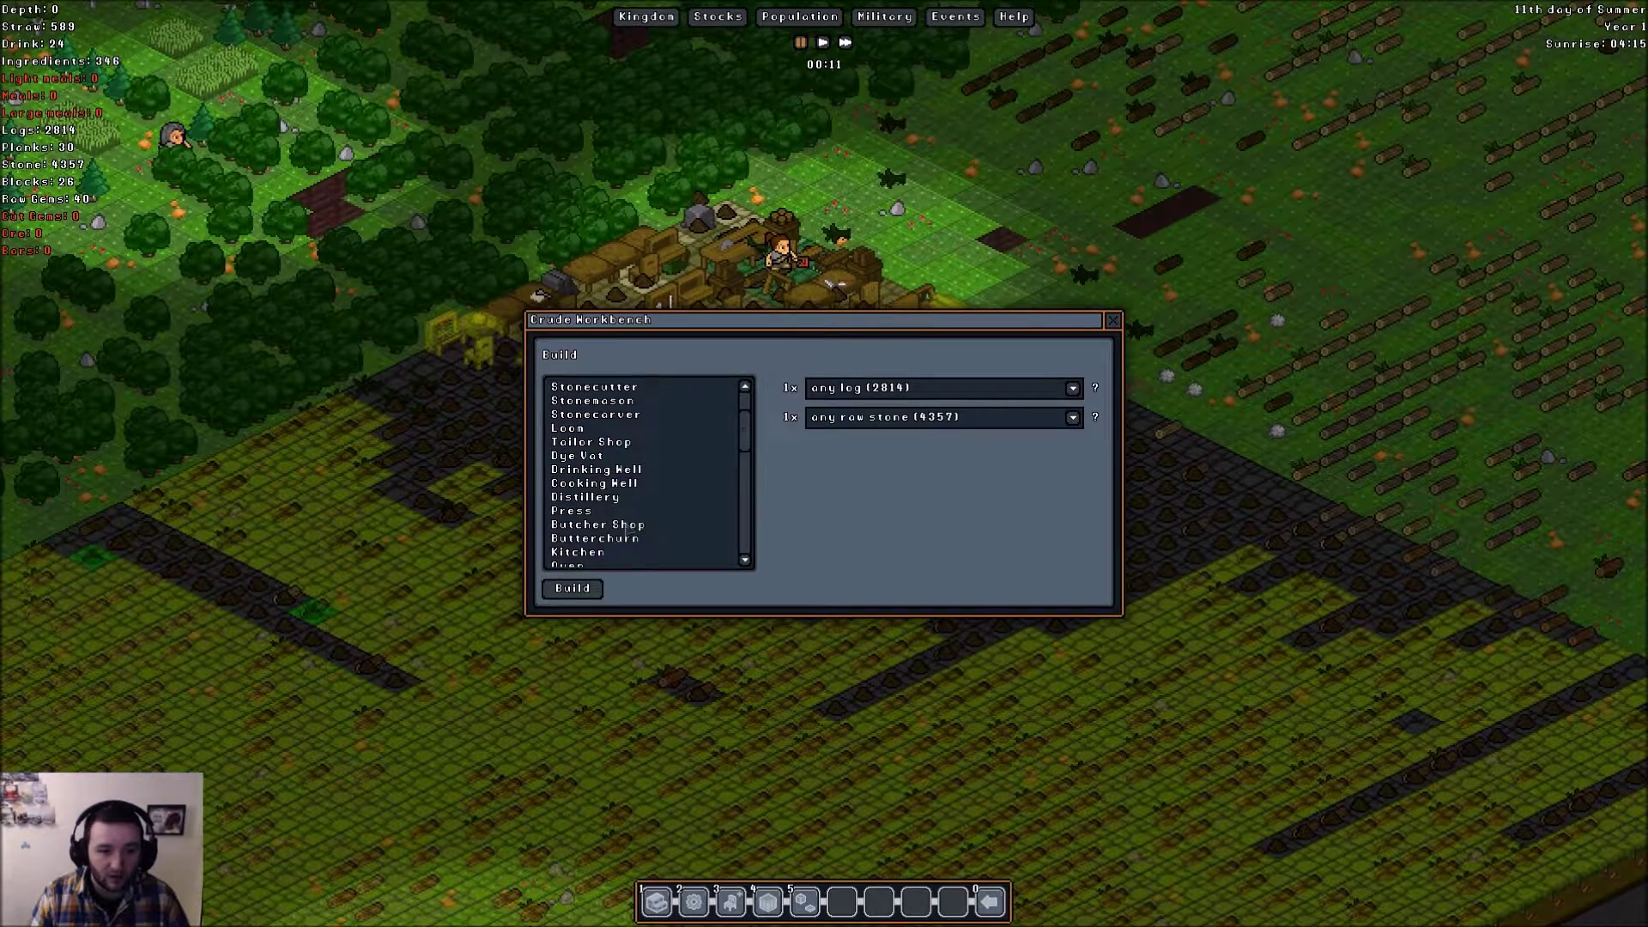
click(599, 526)
click(571, 588)
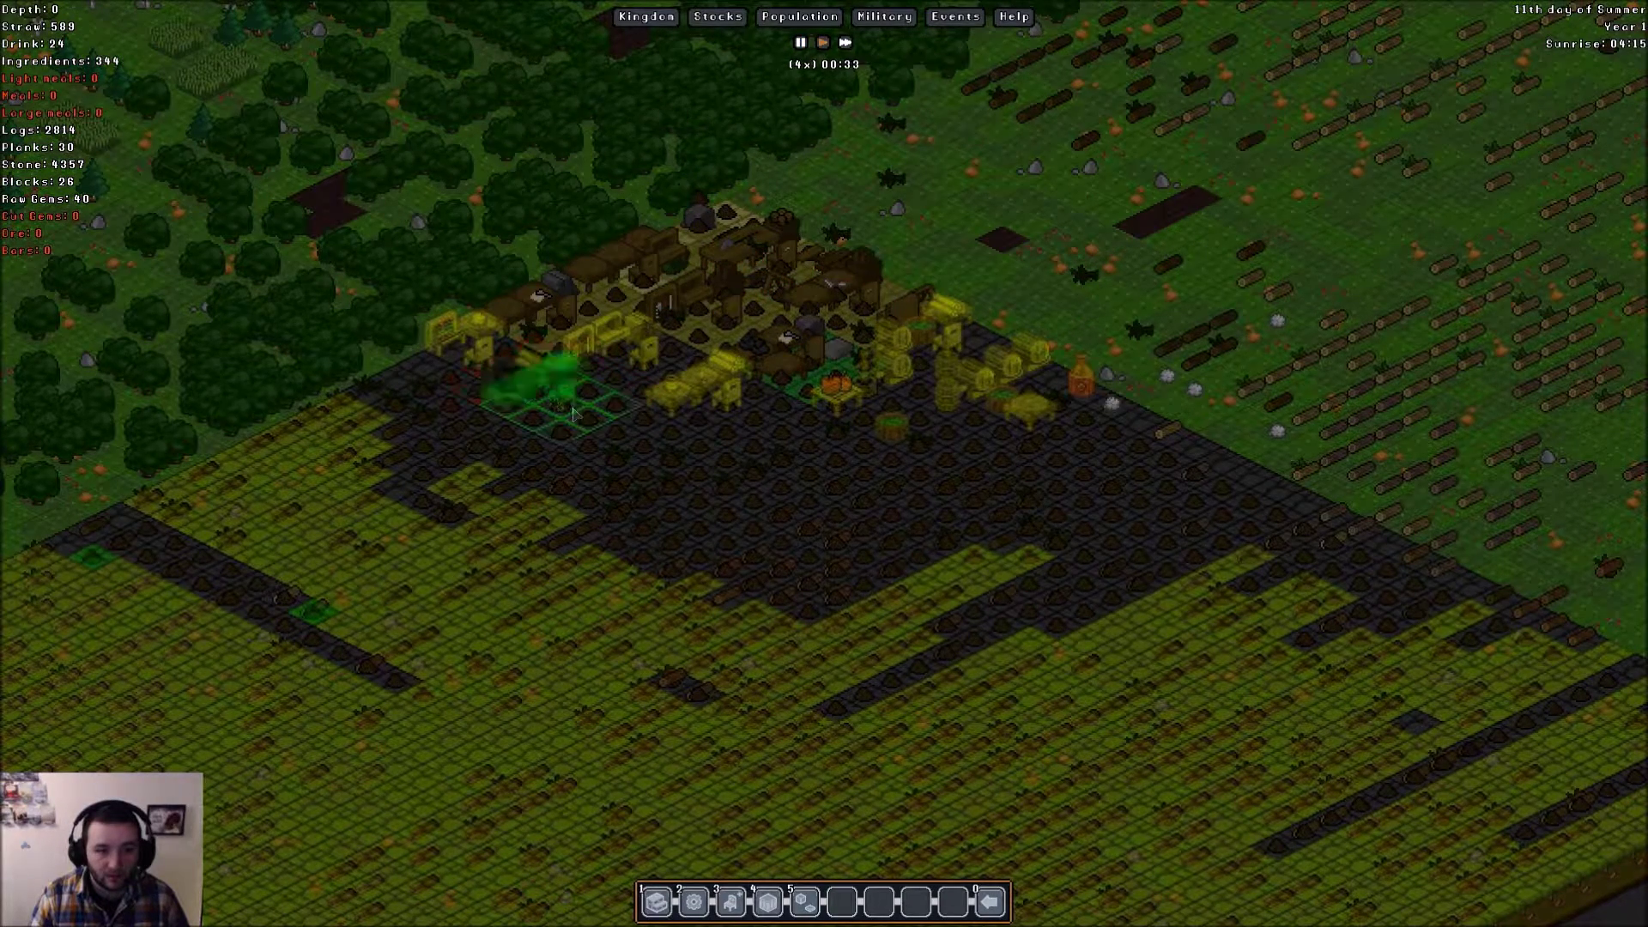
click(651, 443)
- Preview the Butterchurn and one more workshop, then cancel the preview
click(605, 551)
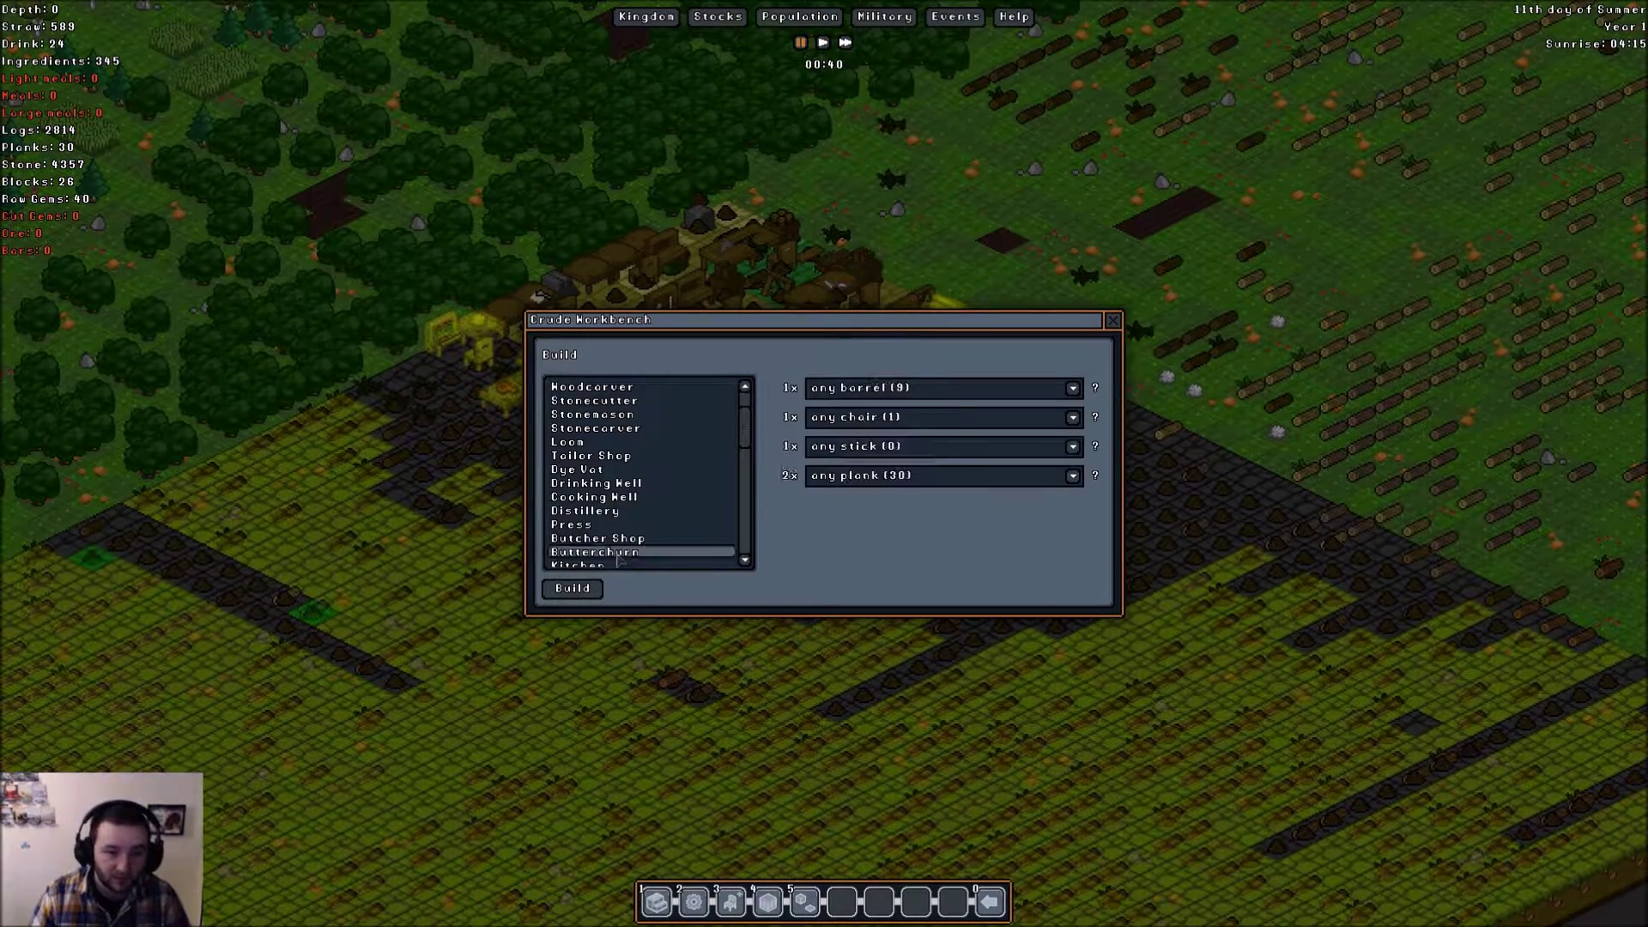
click(572, 589)
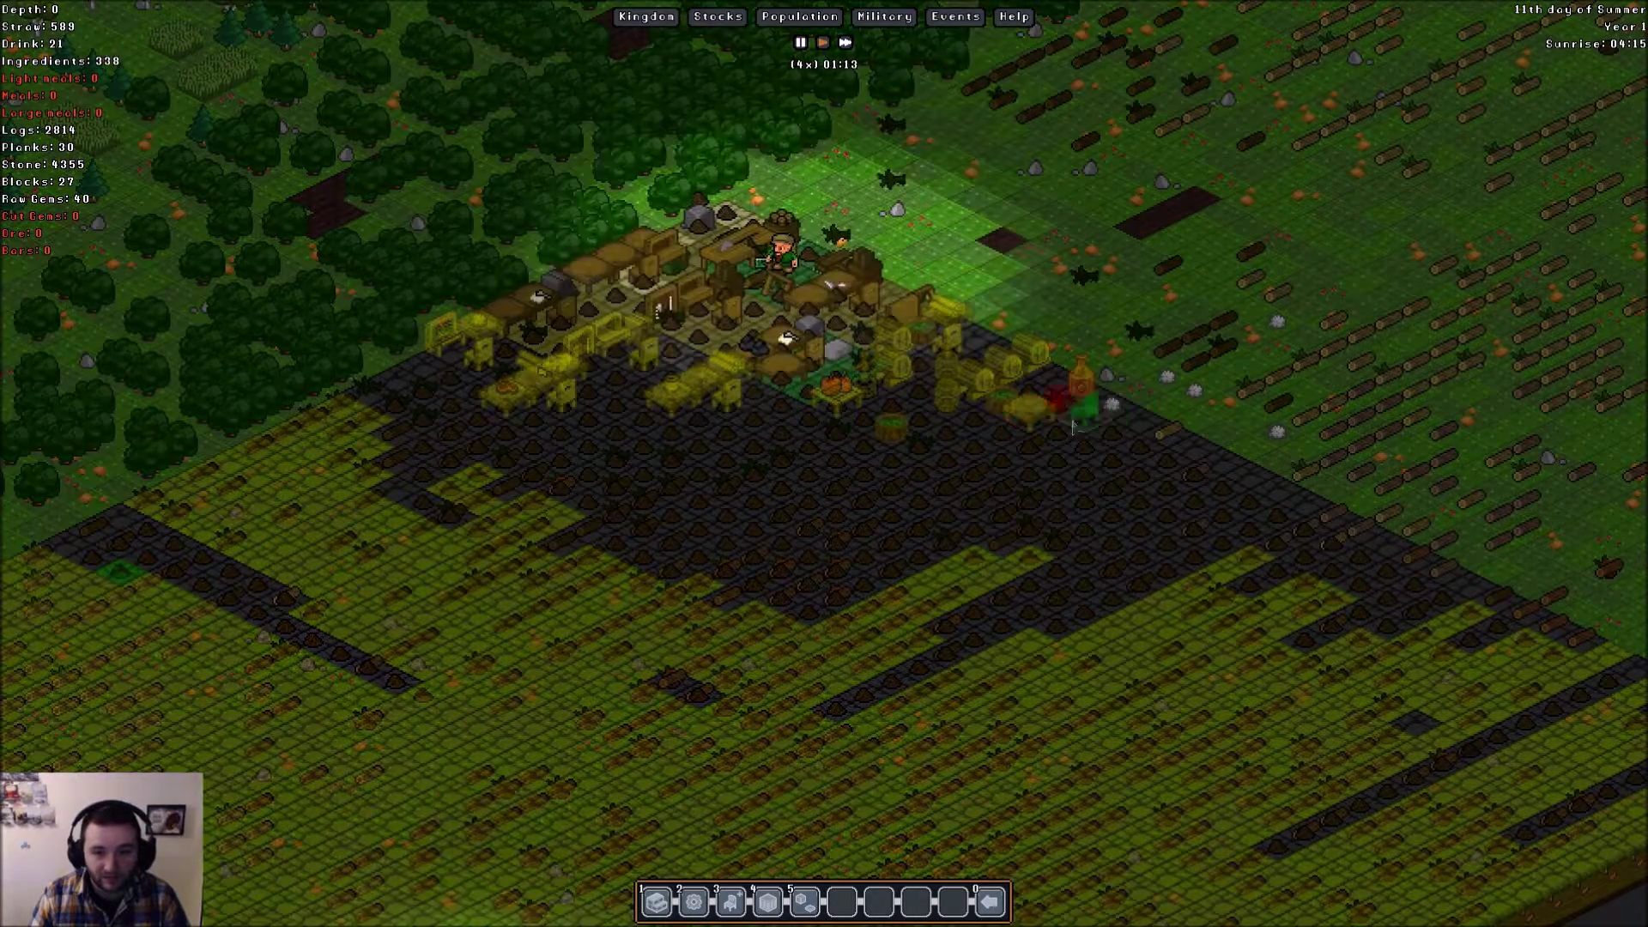
click(634, 452)
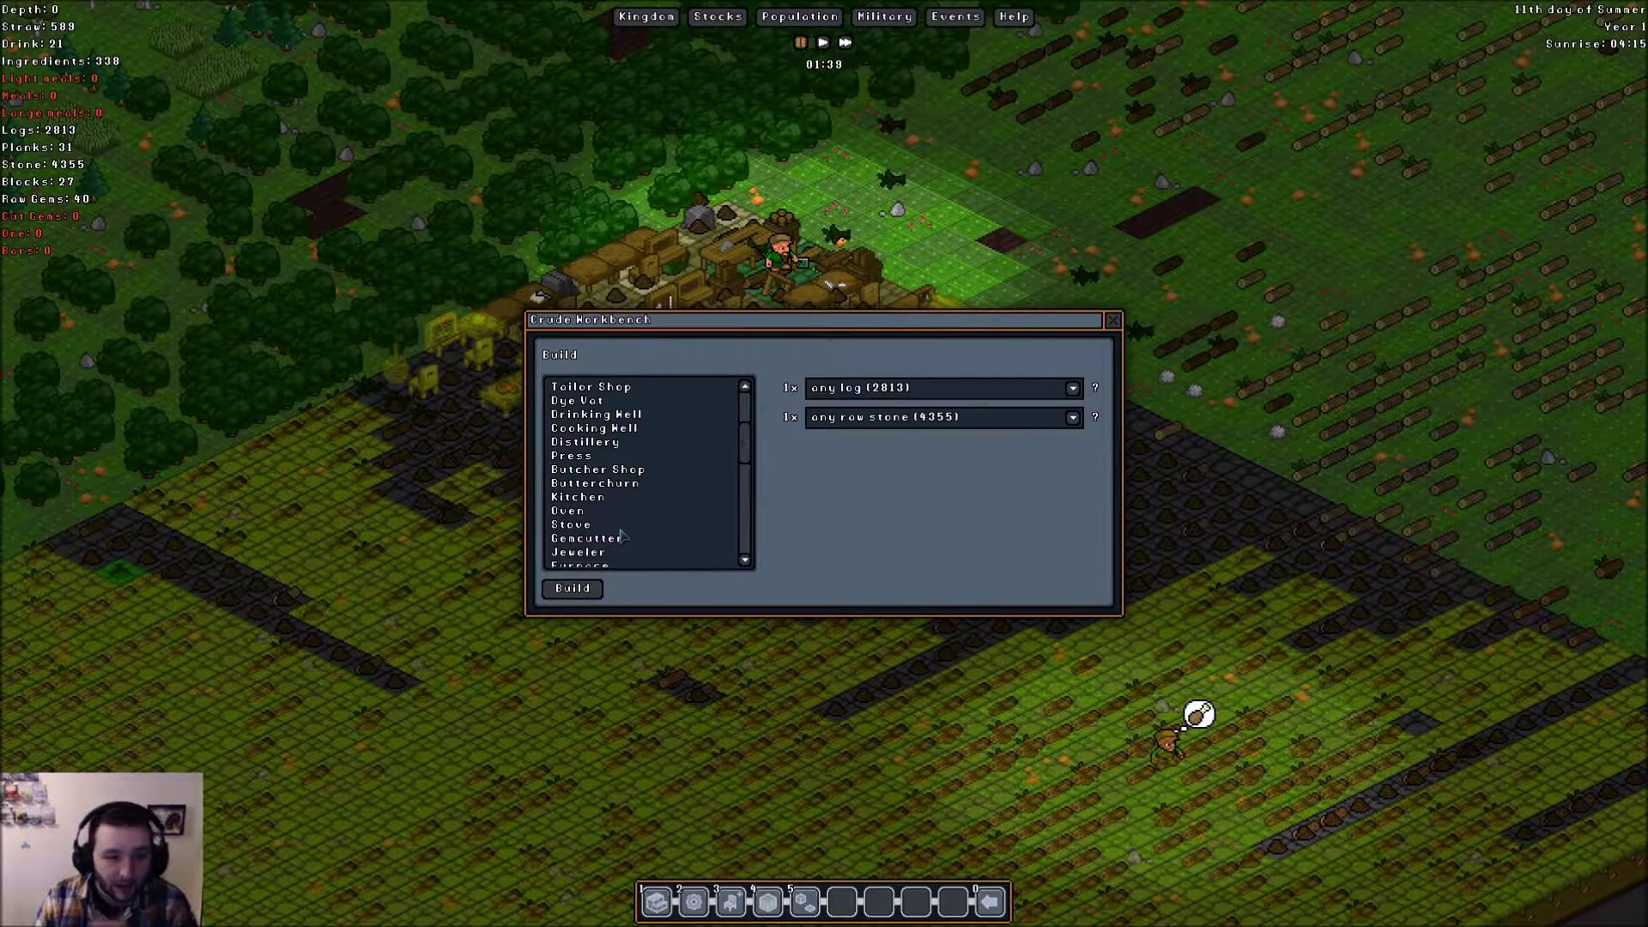
click(595, 483)
click(573, 588)
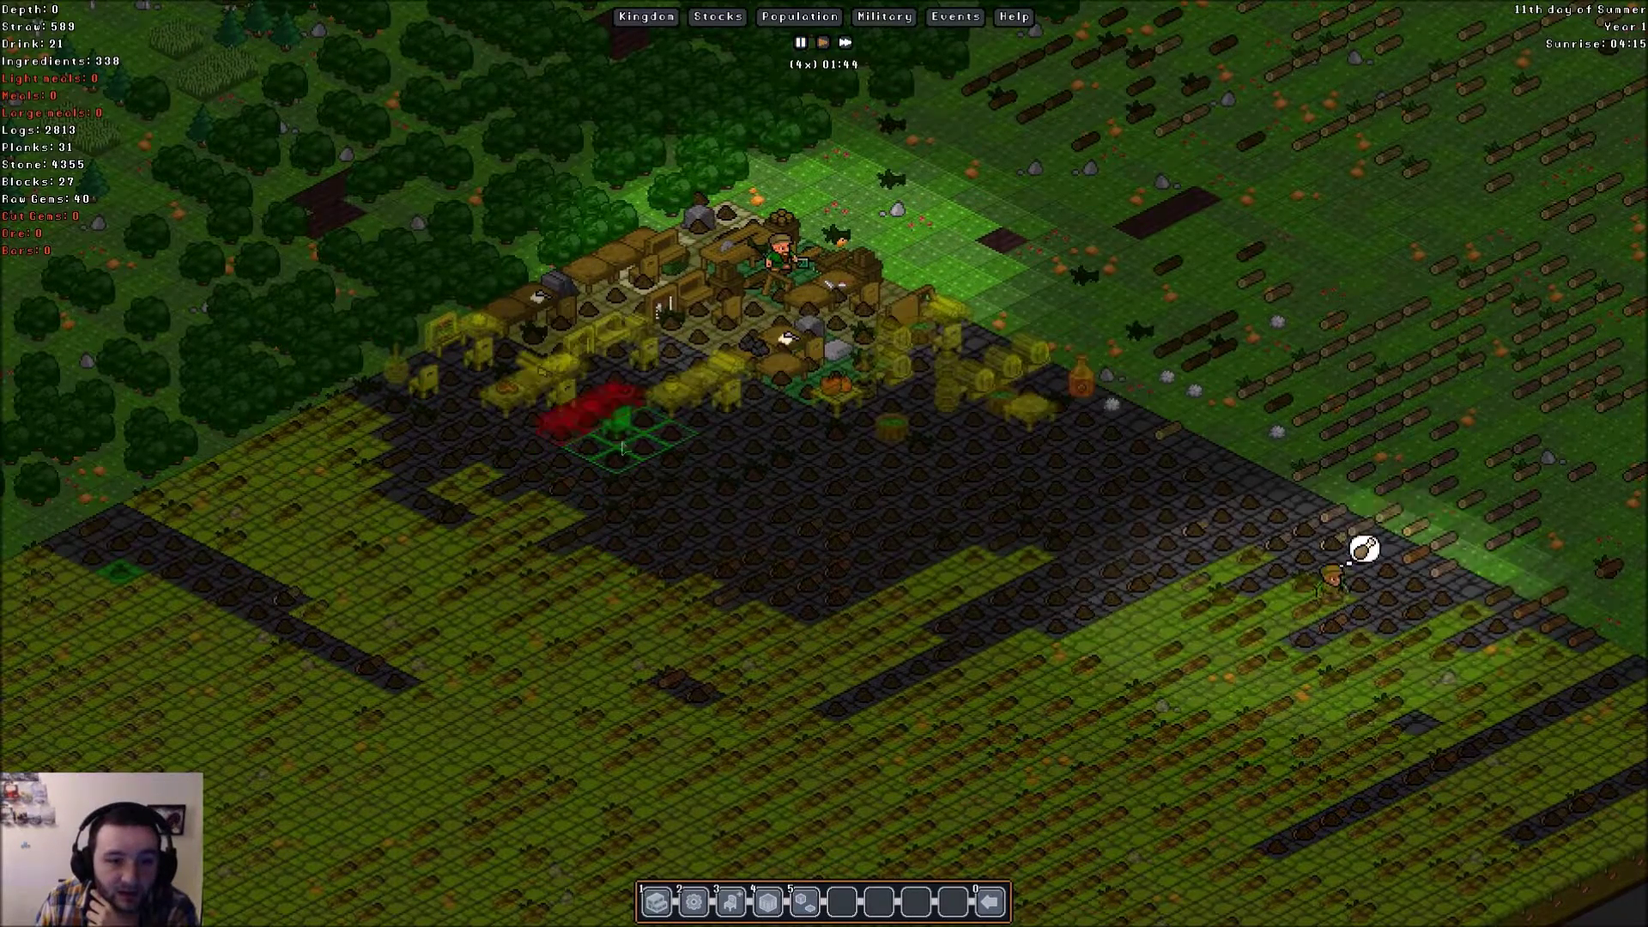
click(619, 444)
- Check the Oven and another workshop, previewing and dismissing each placement
click(773, 489)
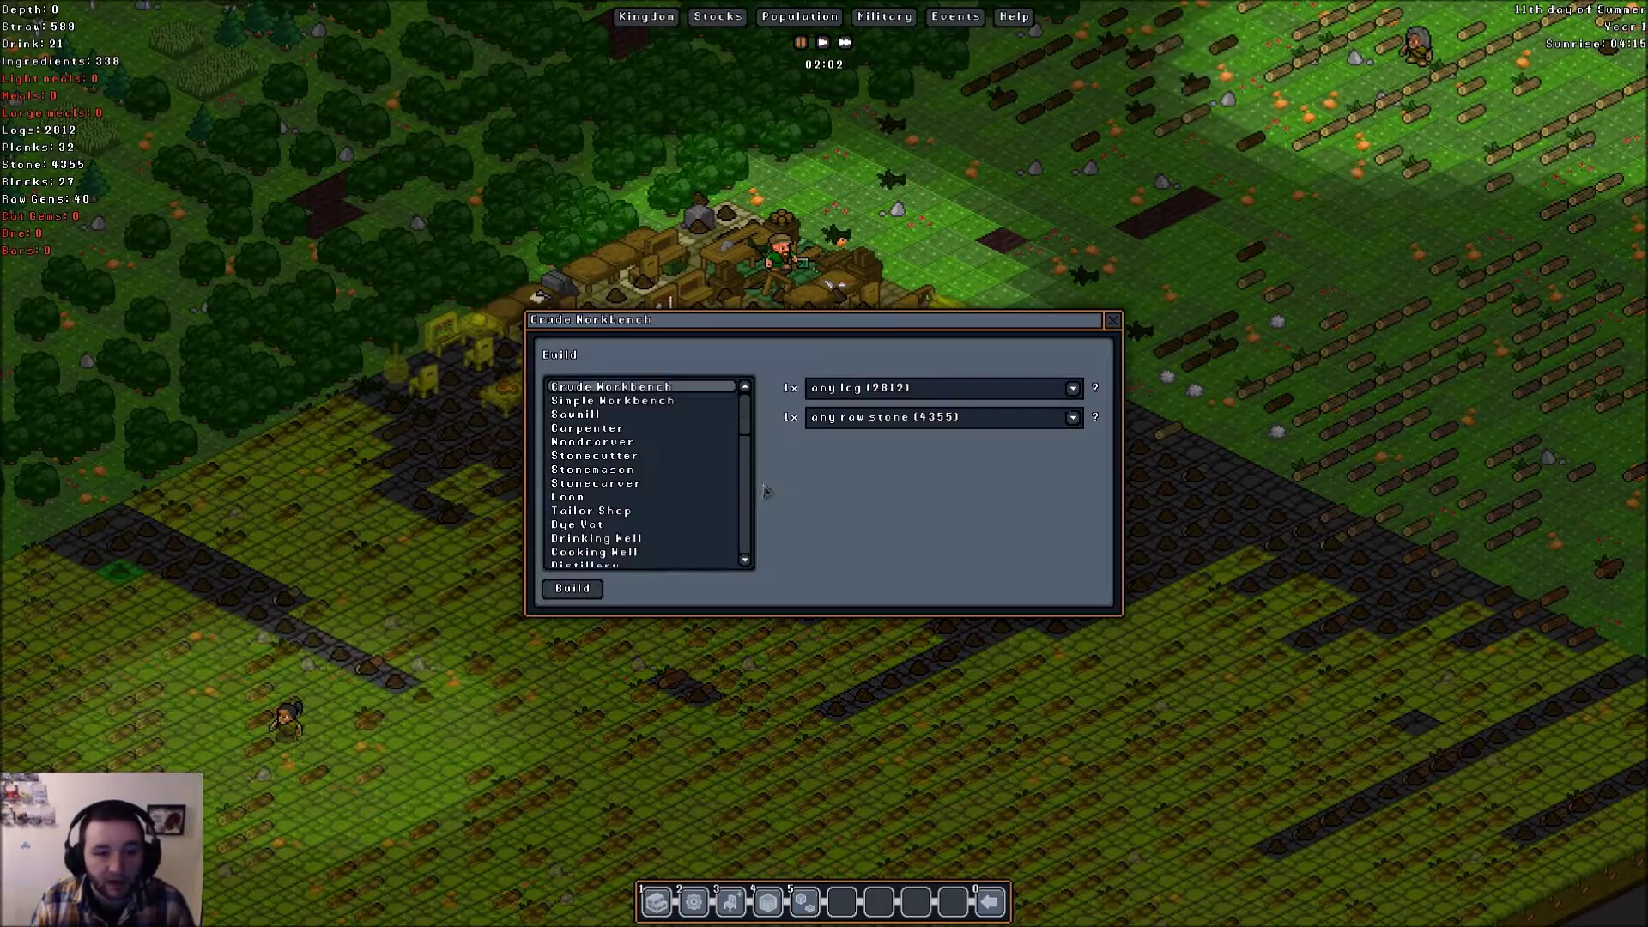
scroll(706, 507, down, 3)
scroll(706, 507, down, 3)
click(567, 510)
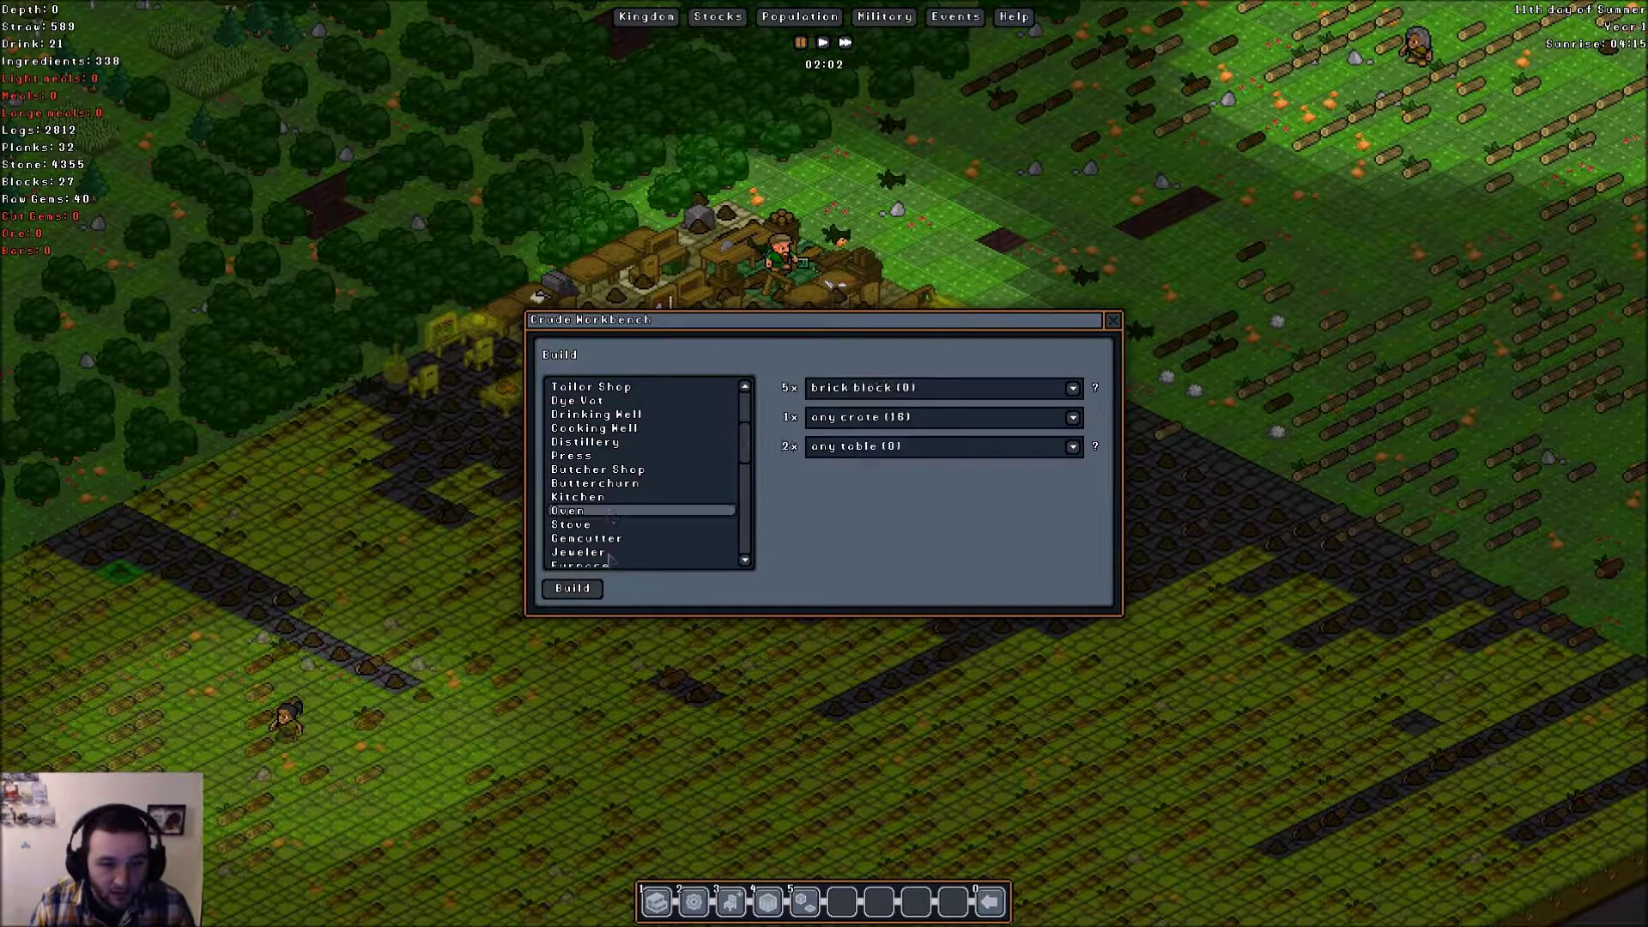
click(573, 589)
click(772, 400)
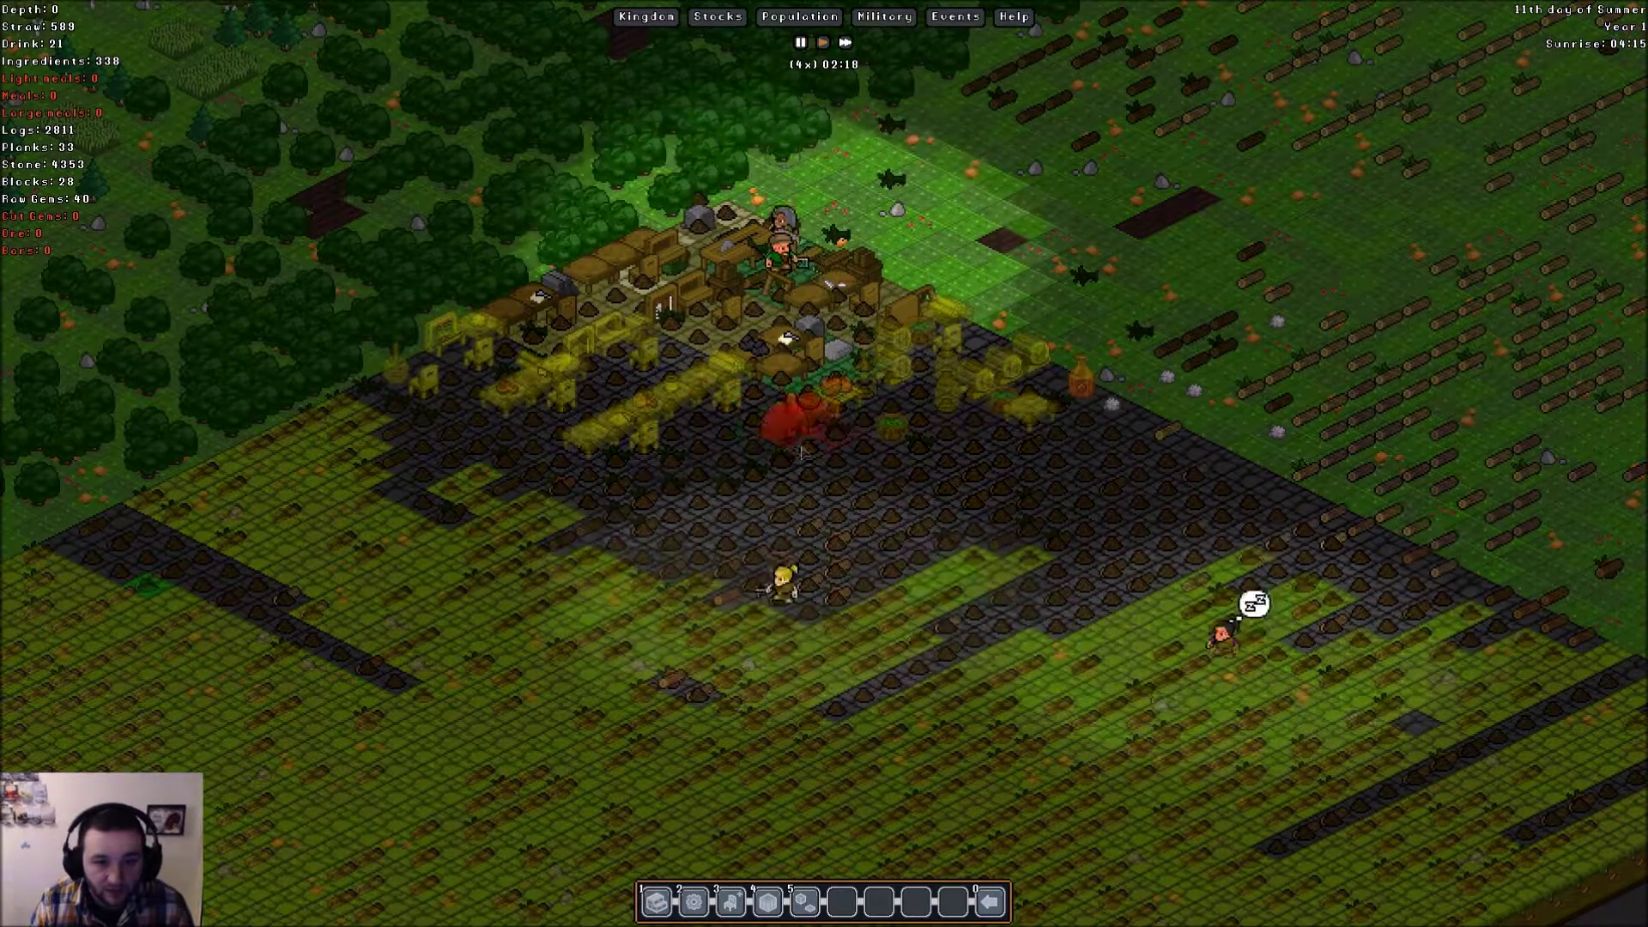
click(1108, 787)
scroll(669, 502, up, 2)
scroll(669, 502, down, 3)
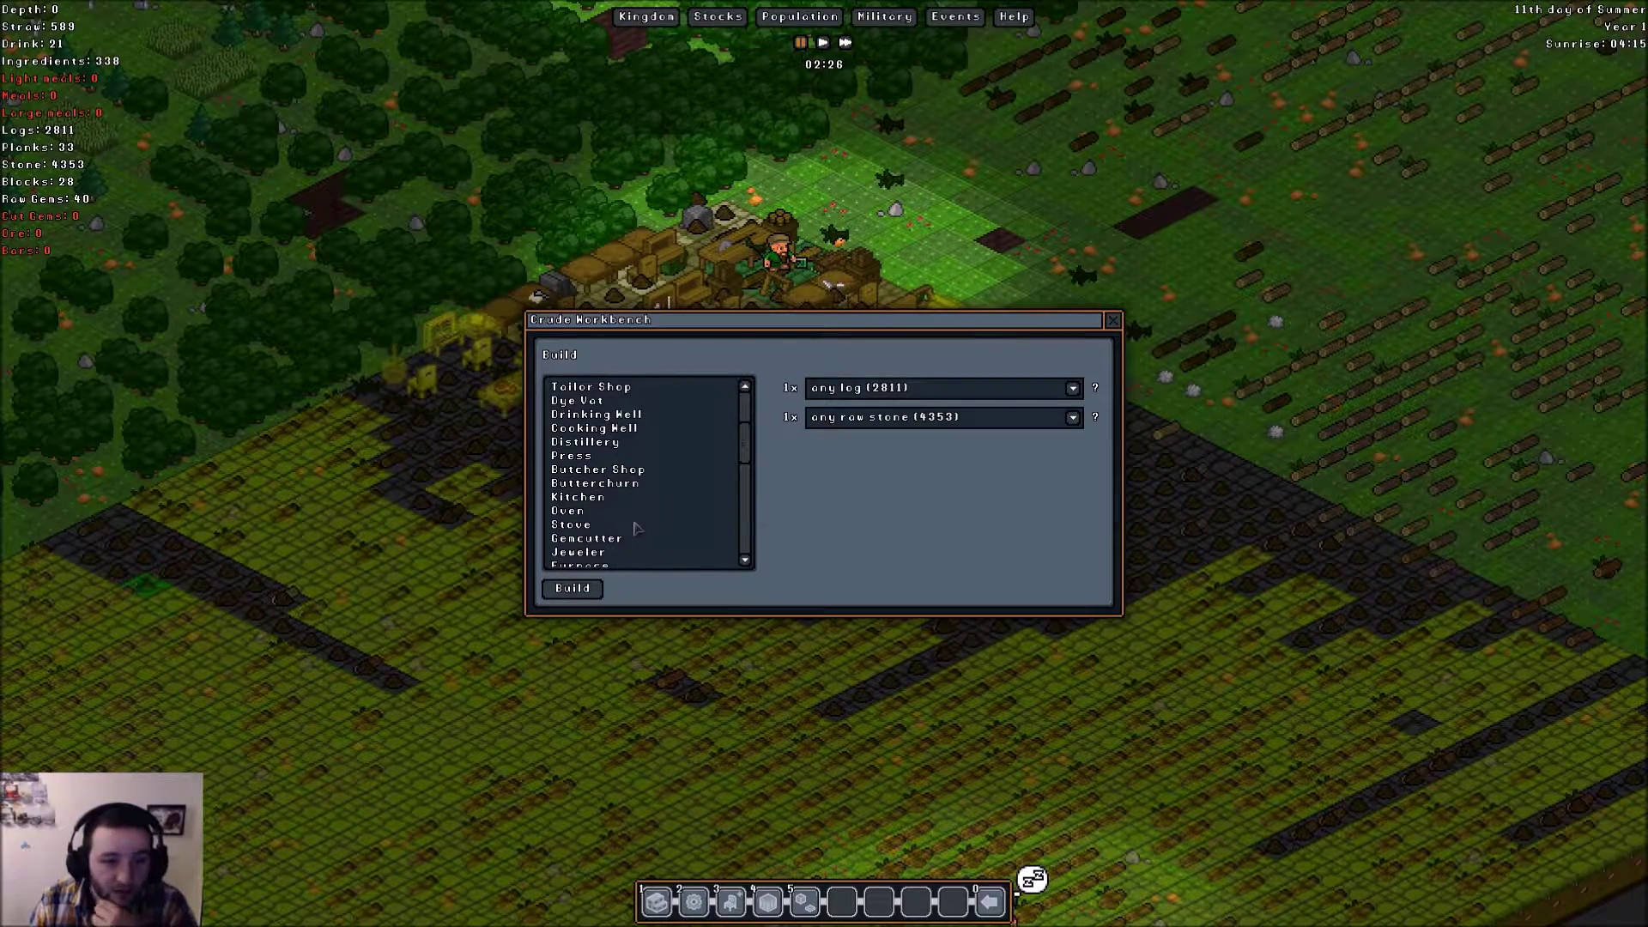
click(631, 528)
click(573, 589)
click(853, 467)
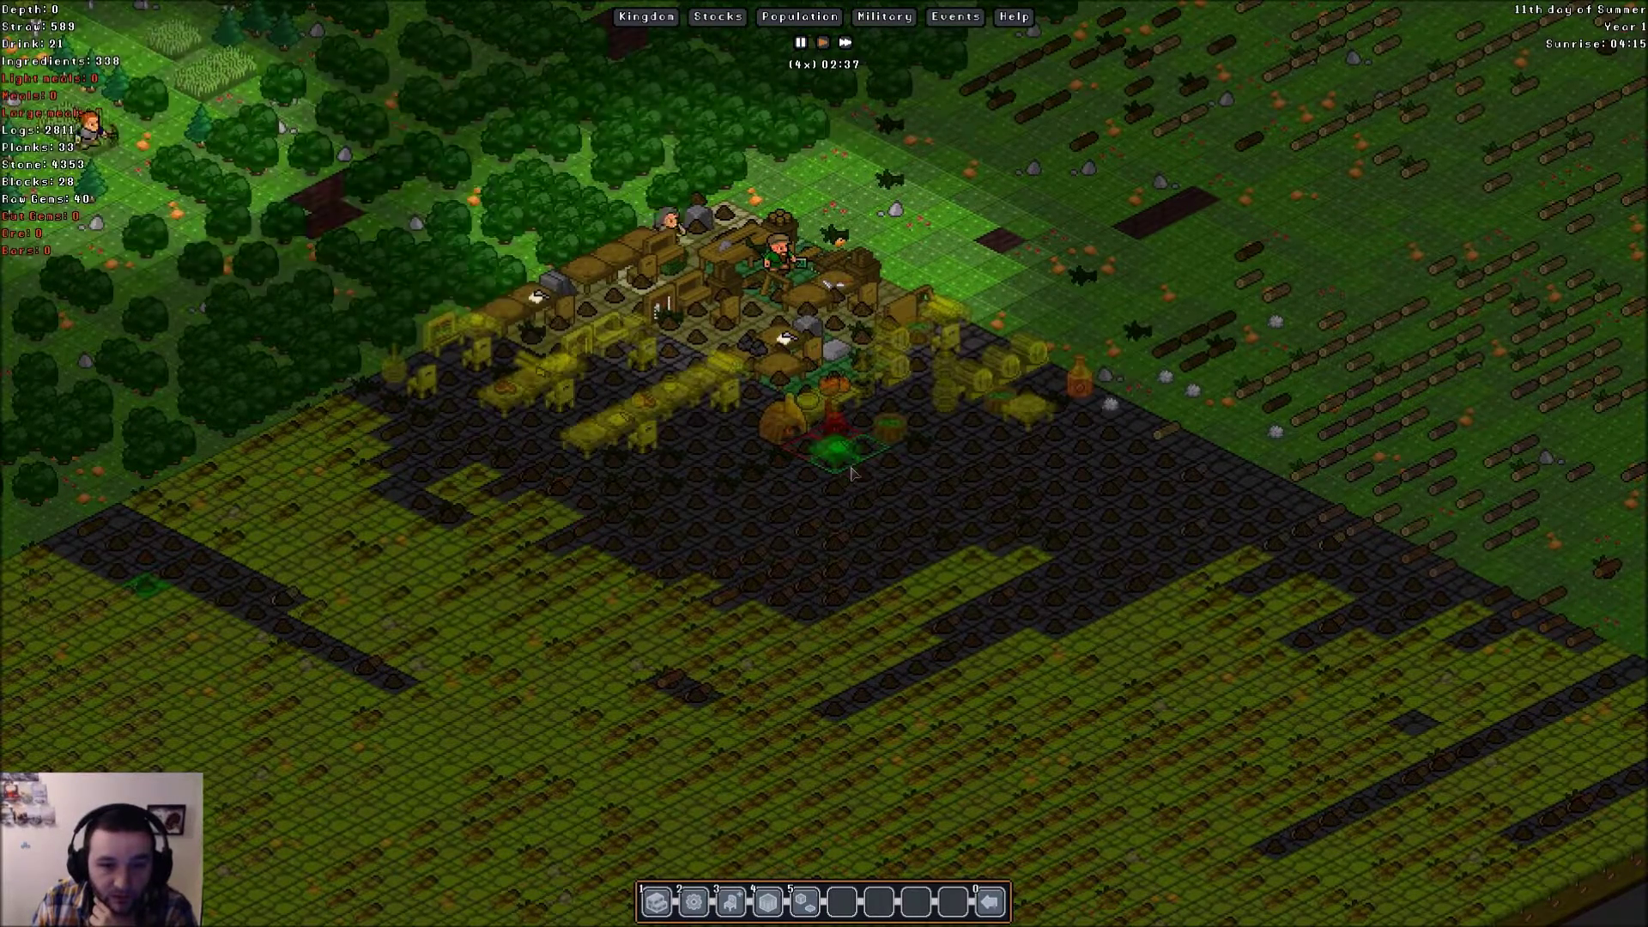
click(854, 466)
scroll(671, 490, down, 4)
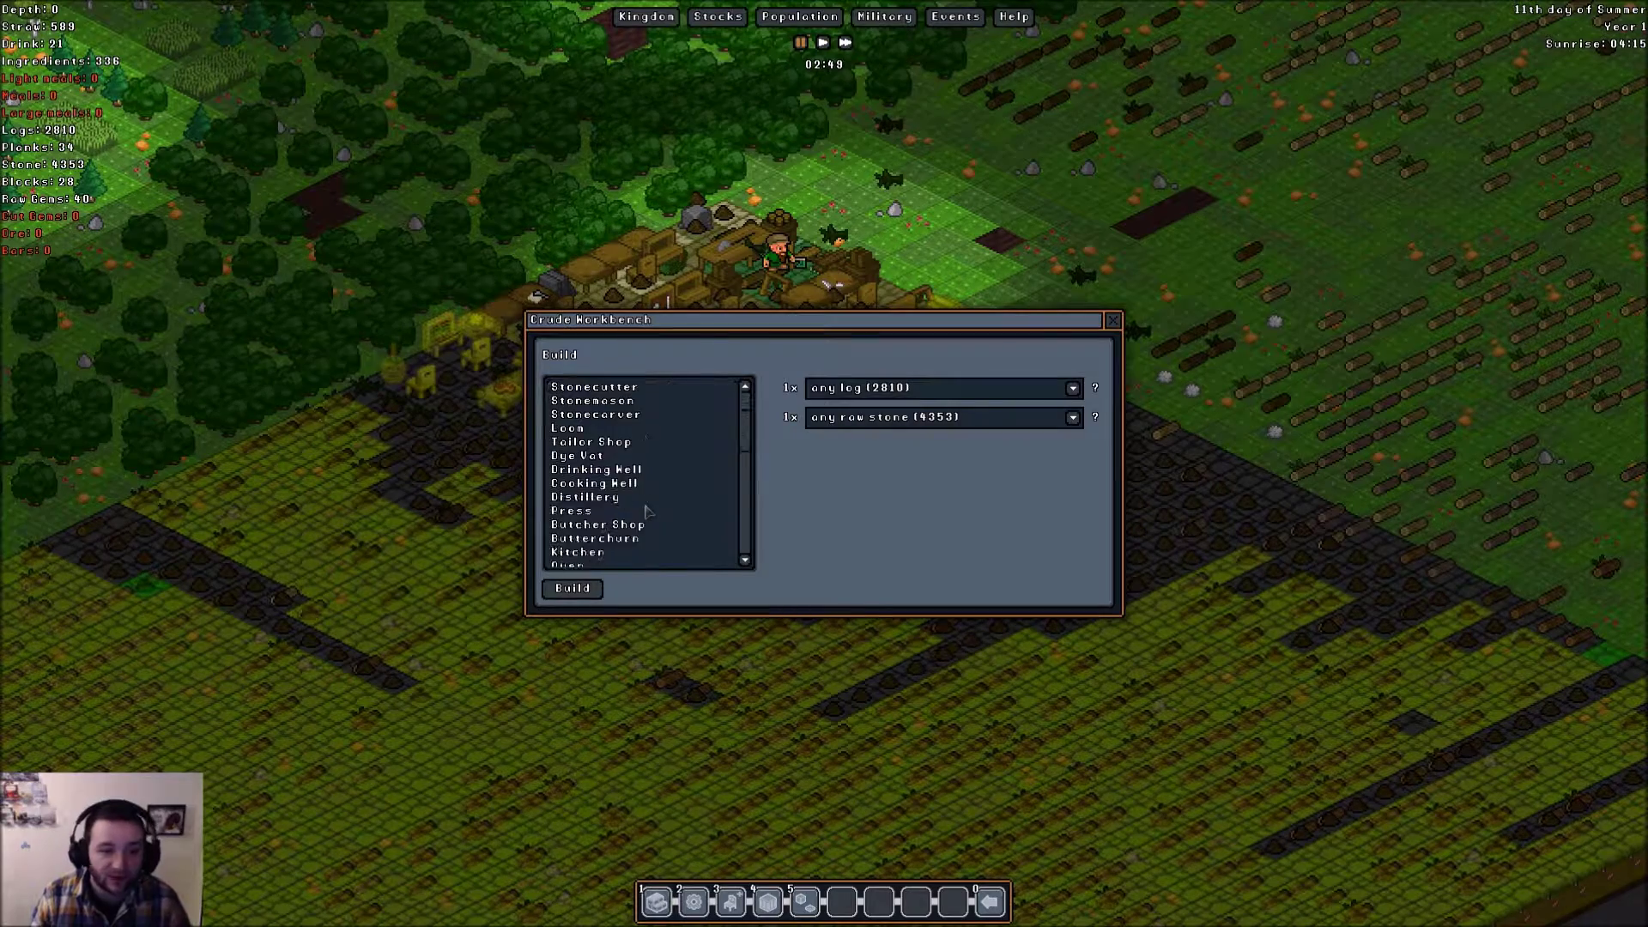
scroll(669, 489, down, 3)
- Preview the Gemcutter, then view the Jeweler's requirements and begin placing it
click(593, 469)
click(572, 588)
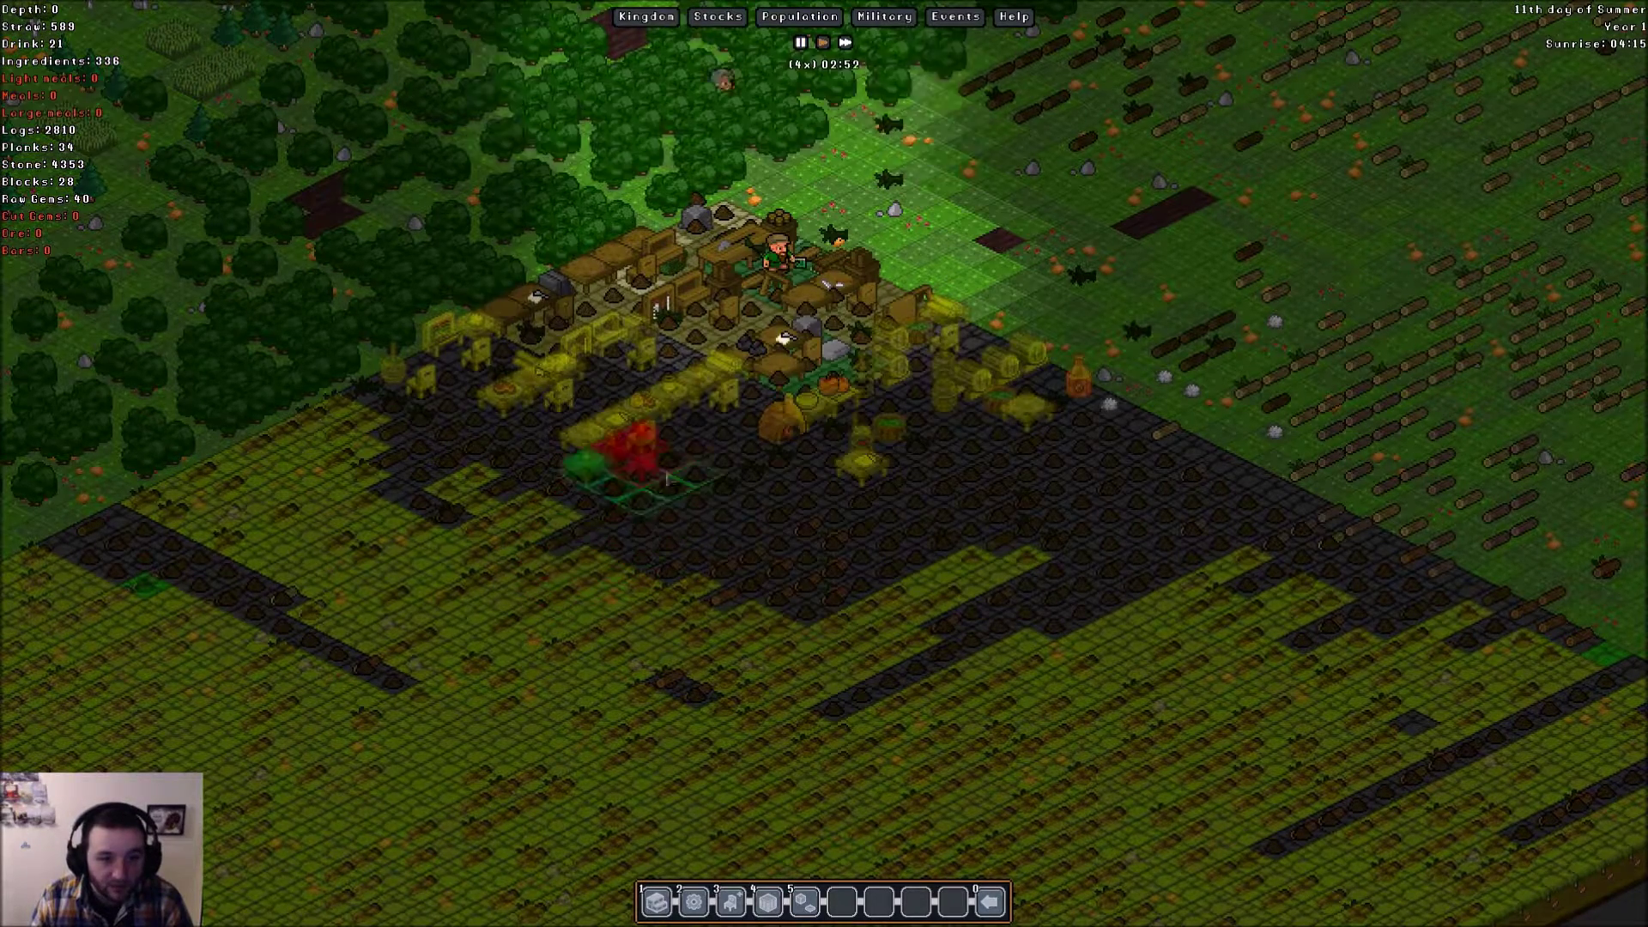
click(617, 490)
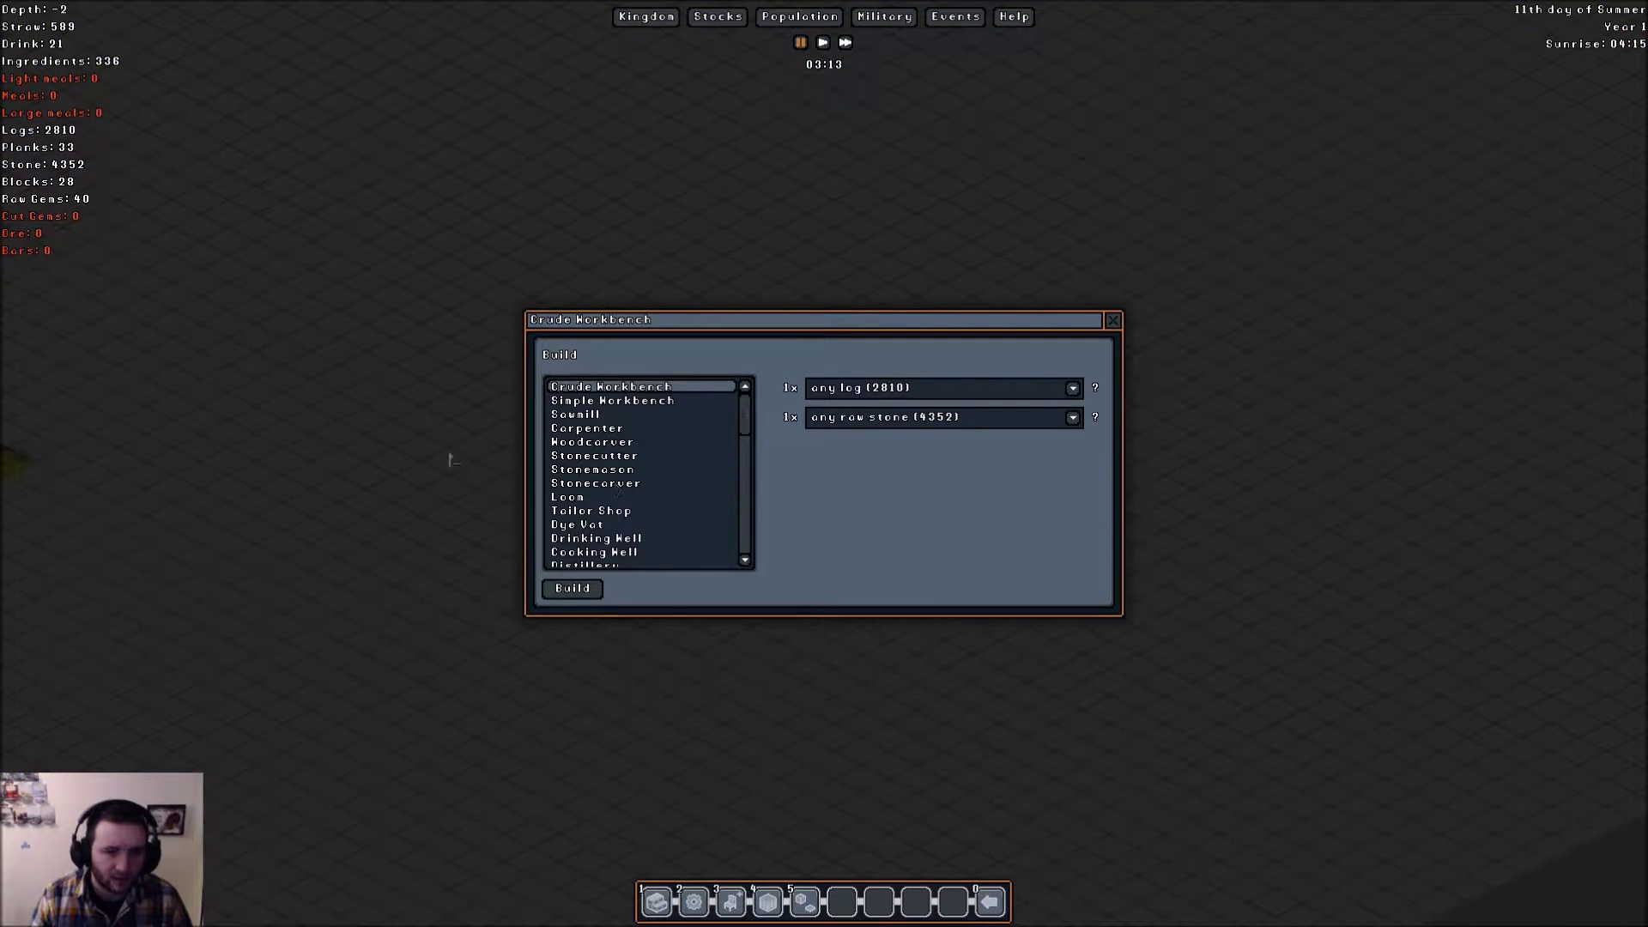
scroll(451, 460, up, 2)
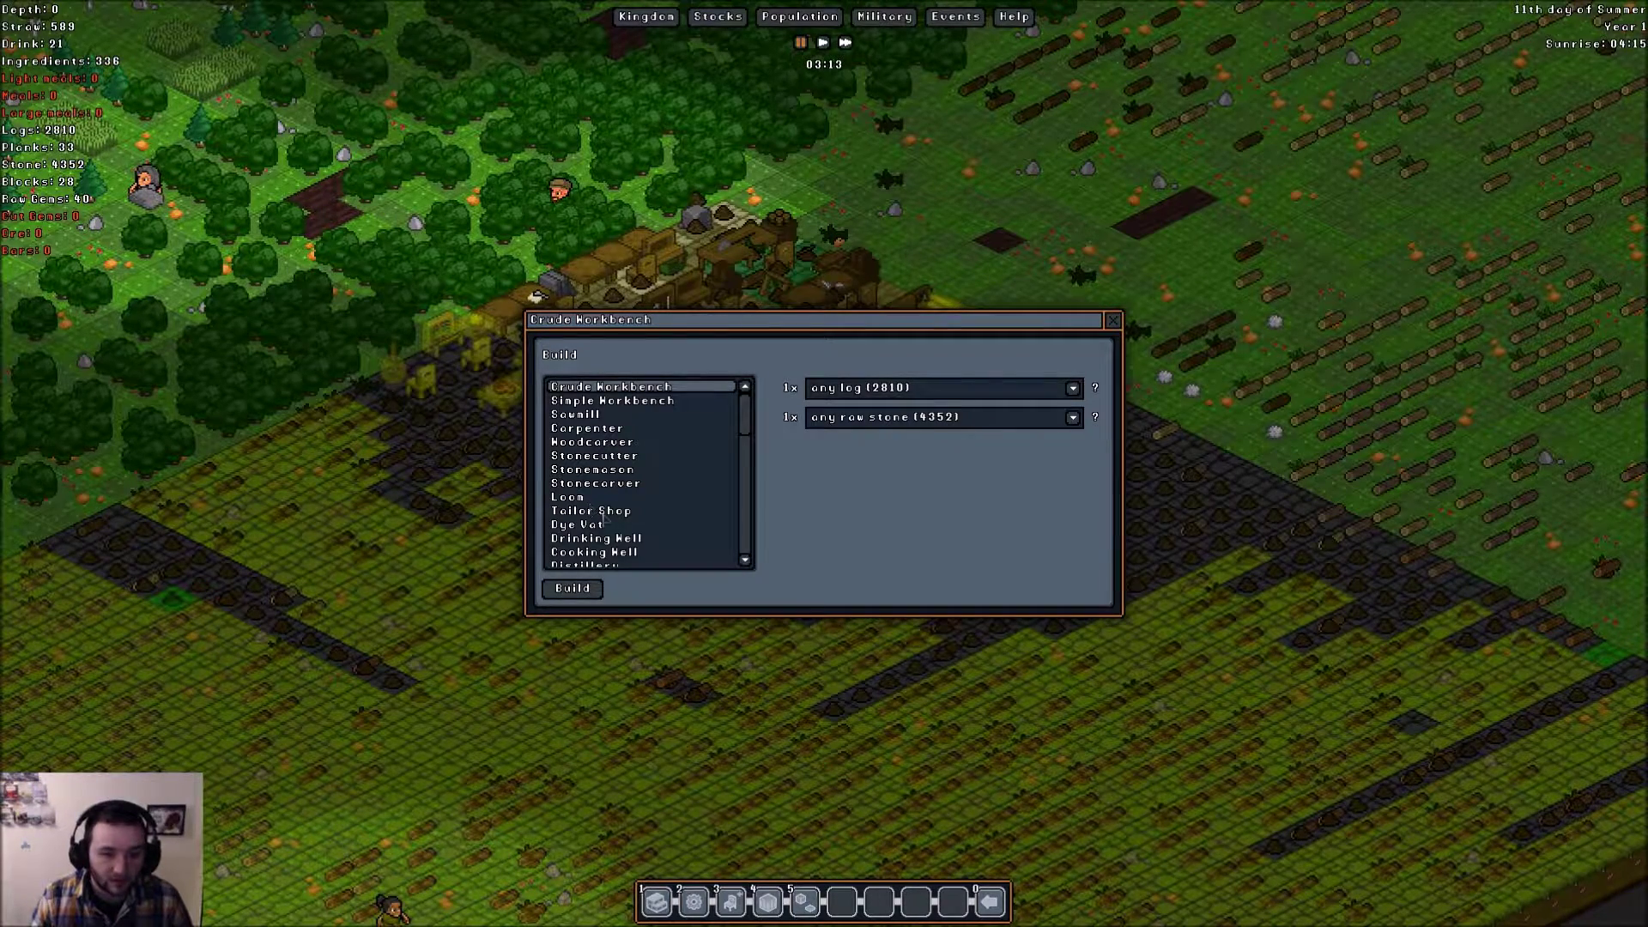
scroll(603, 509, down, 3)
scroll(616, 522, down, 3)
click(580, 526)
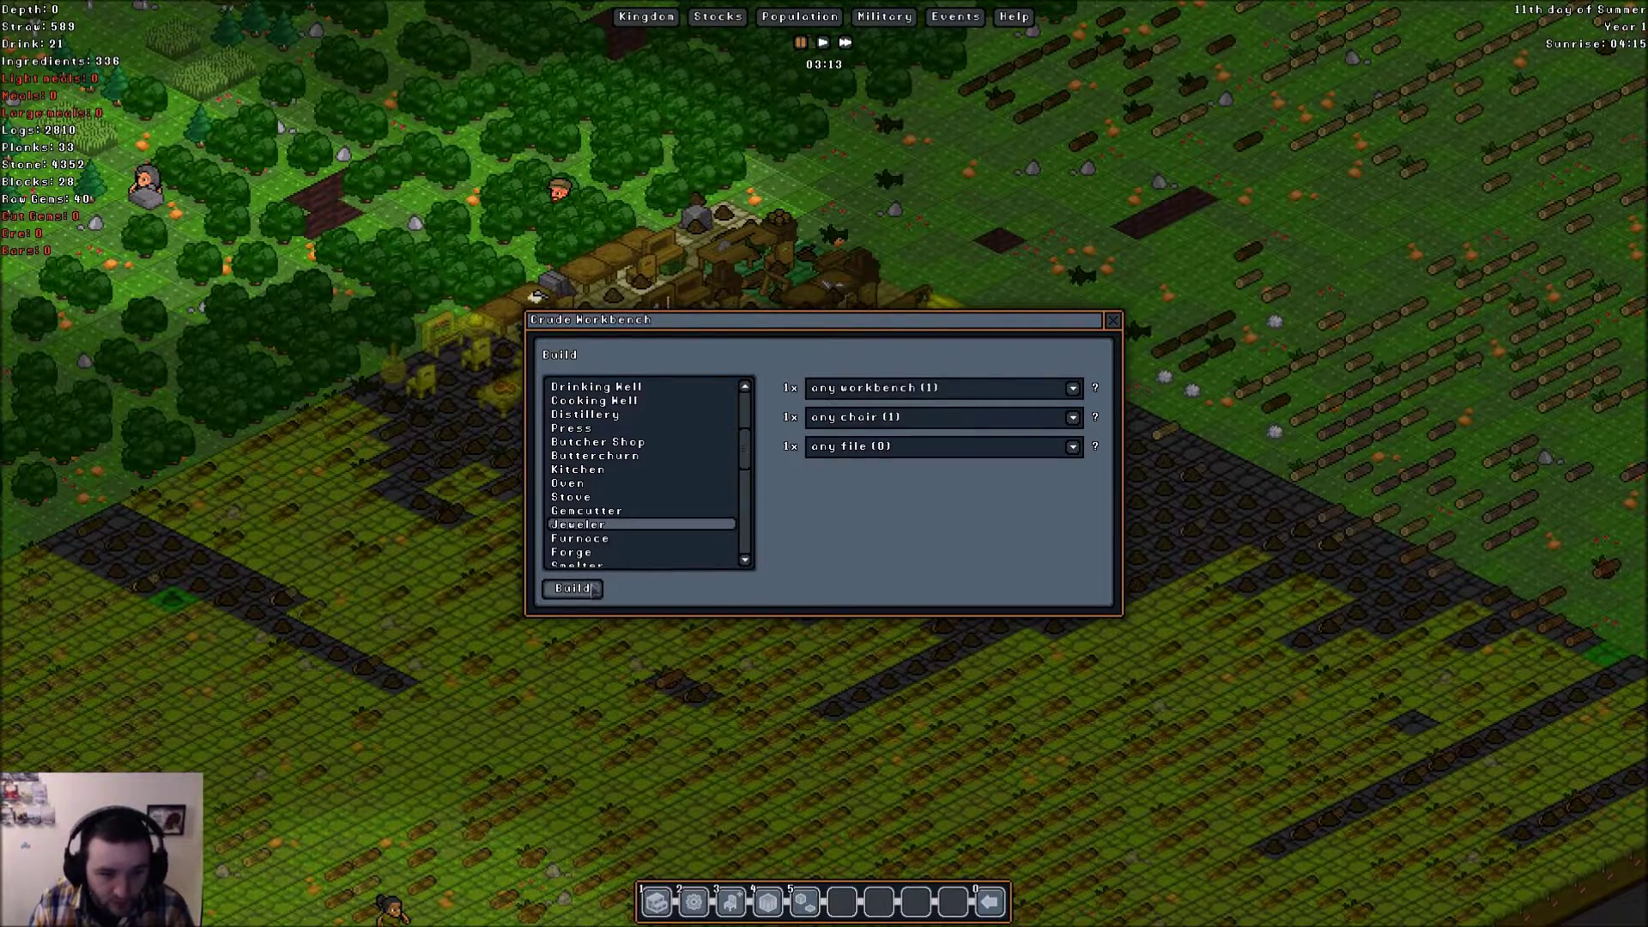
click(574, 588)
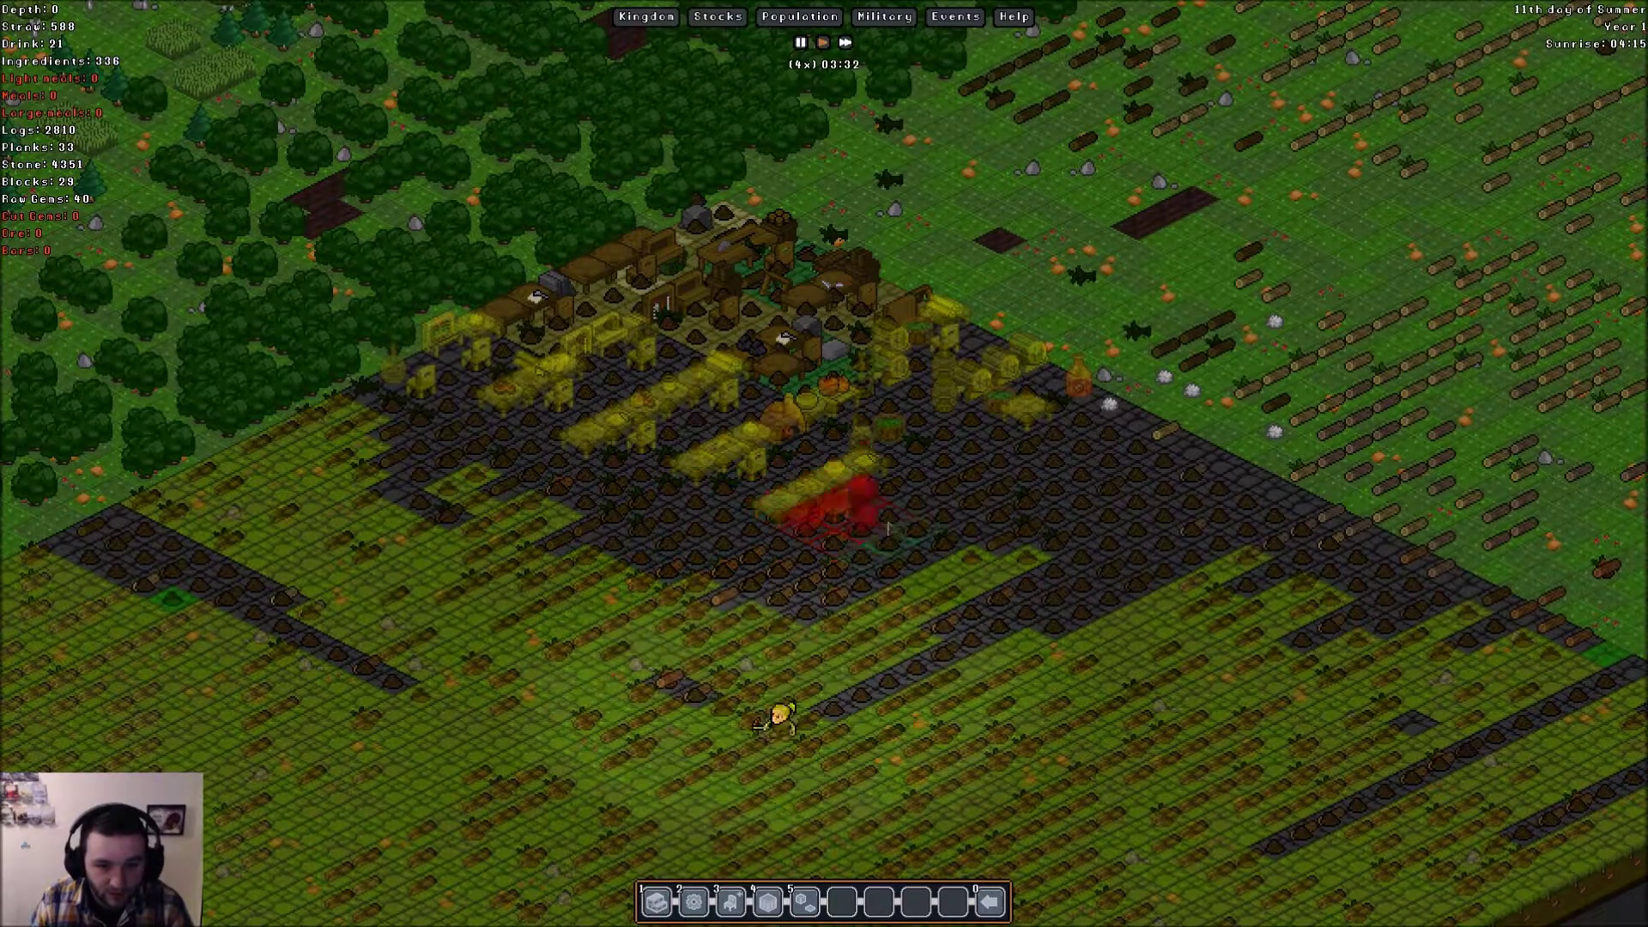
- Pan past the settlement to the lake, grassland, crop plots and orchards
key(Right)
key(Down)
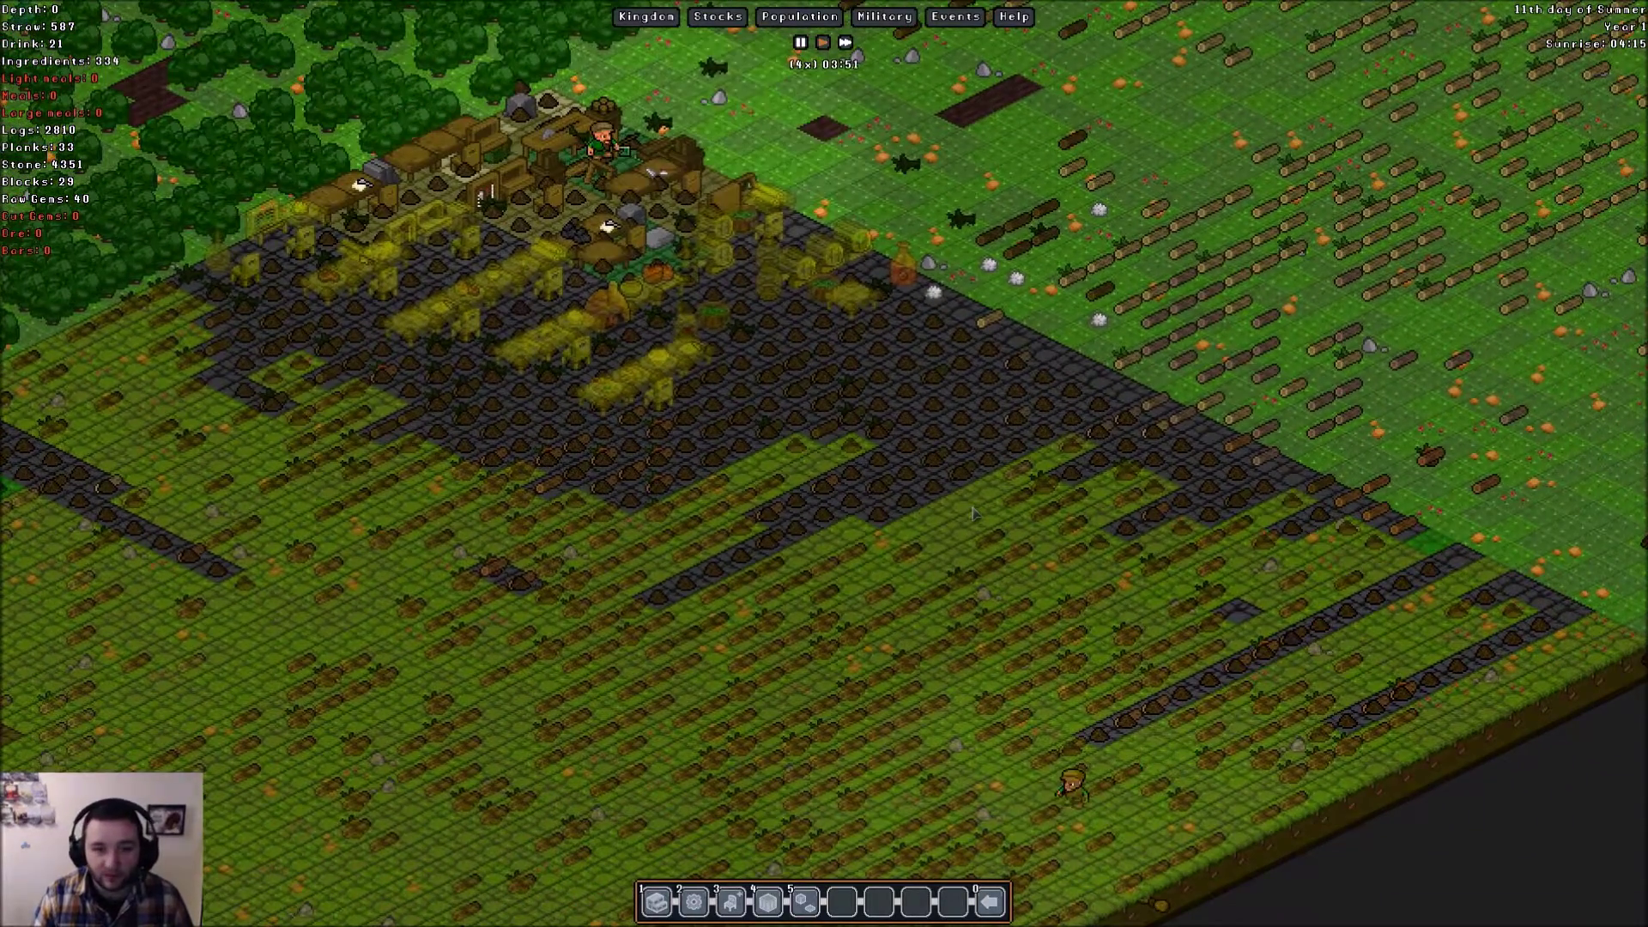
scroll(975, 512, down, 1)
scroll(959, 492, up, 1)
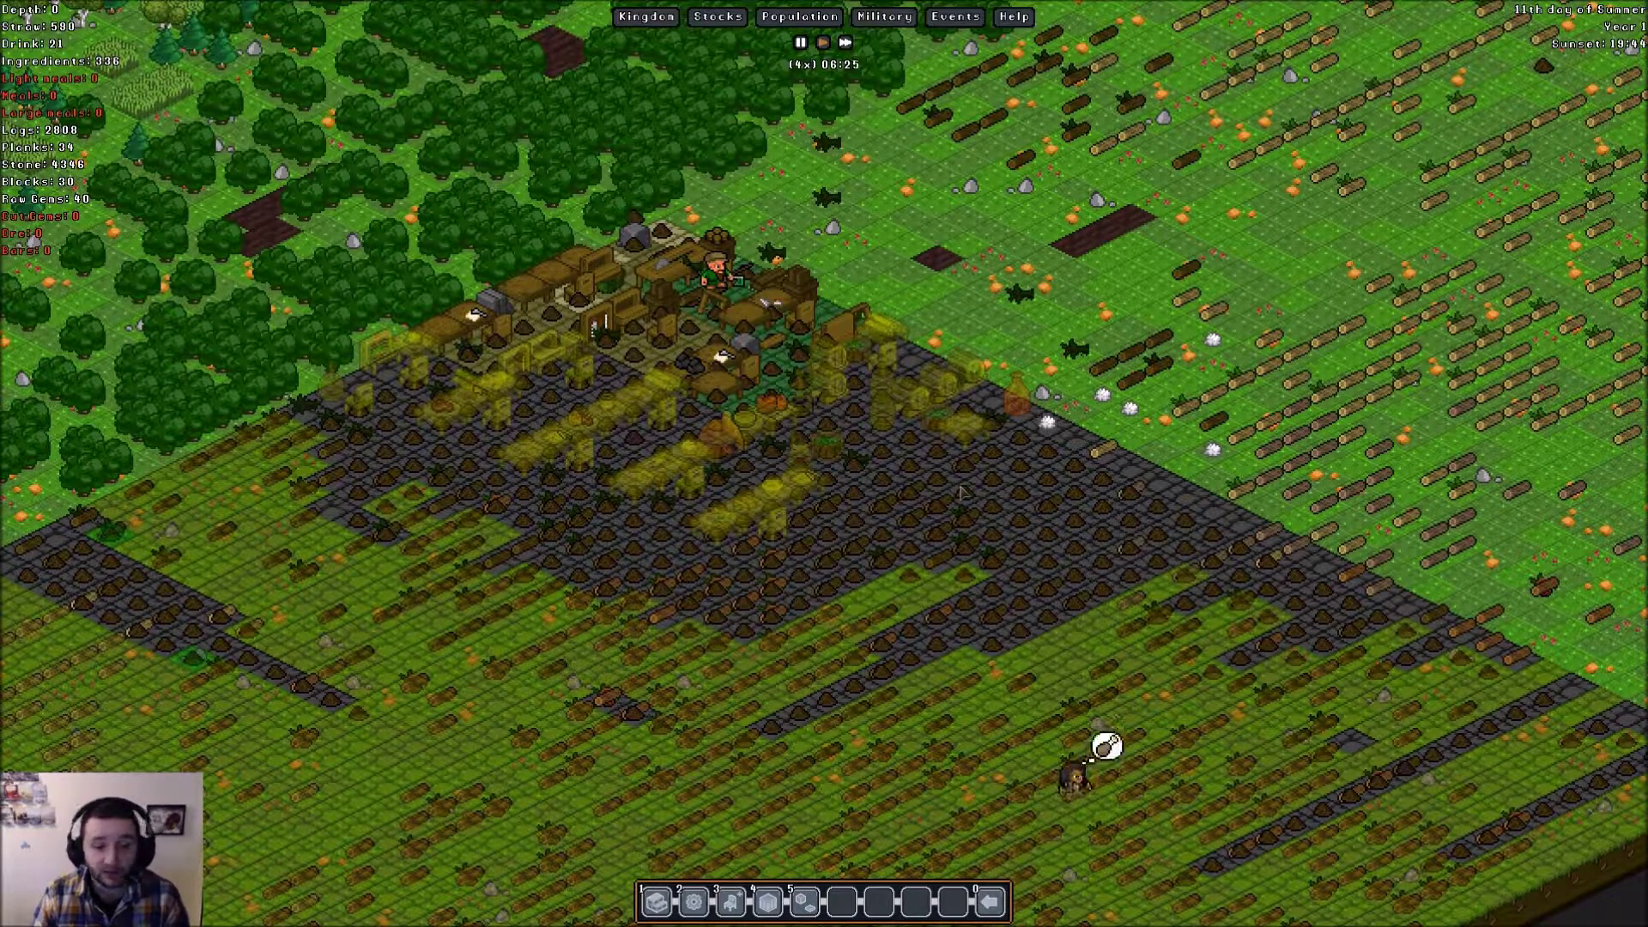
key(Right)
key(Up)
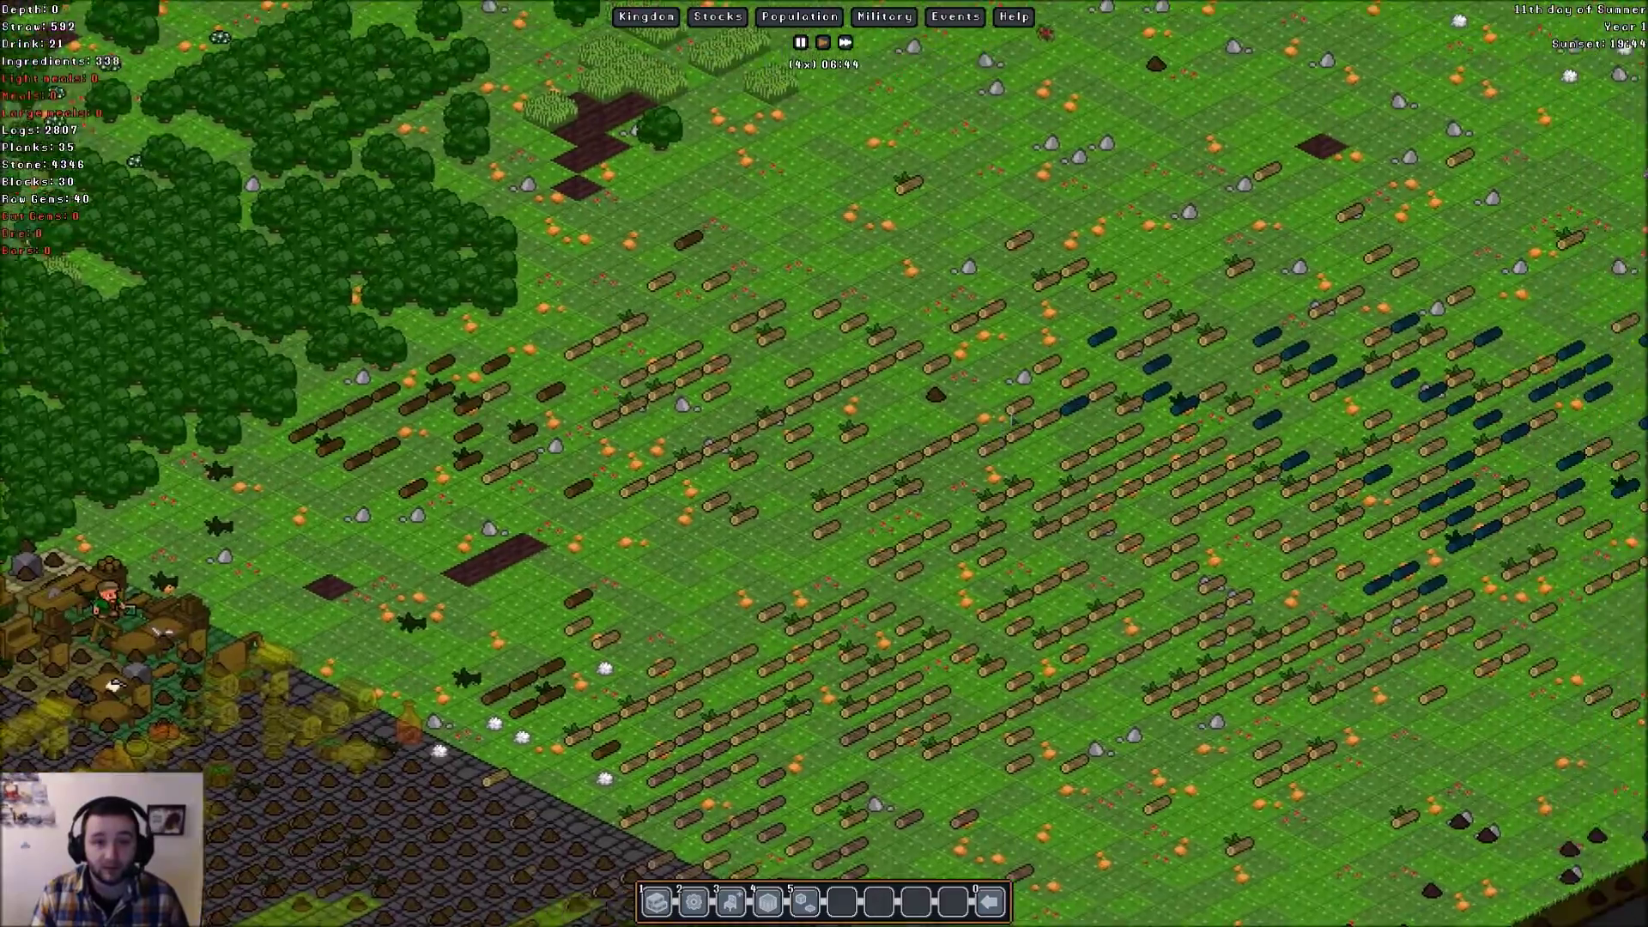
key(Up)
key(Up)
key(Up)
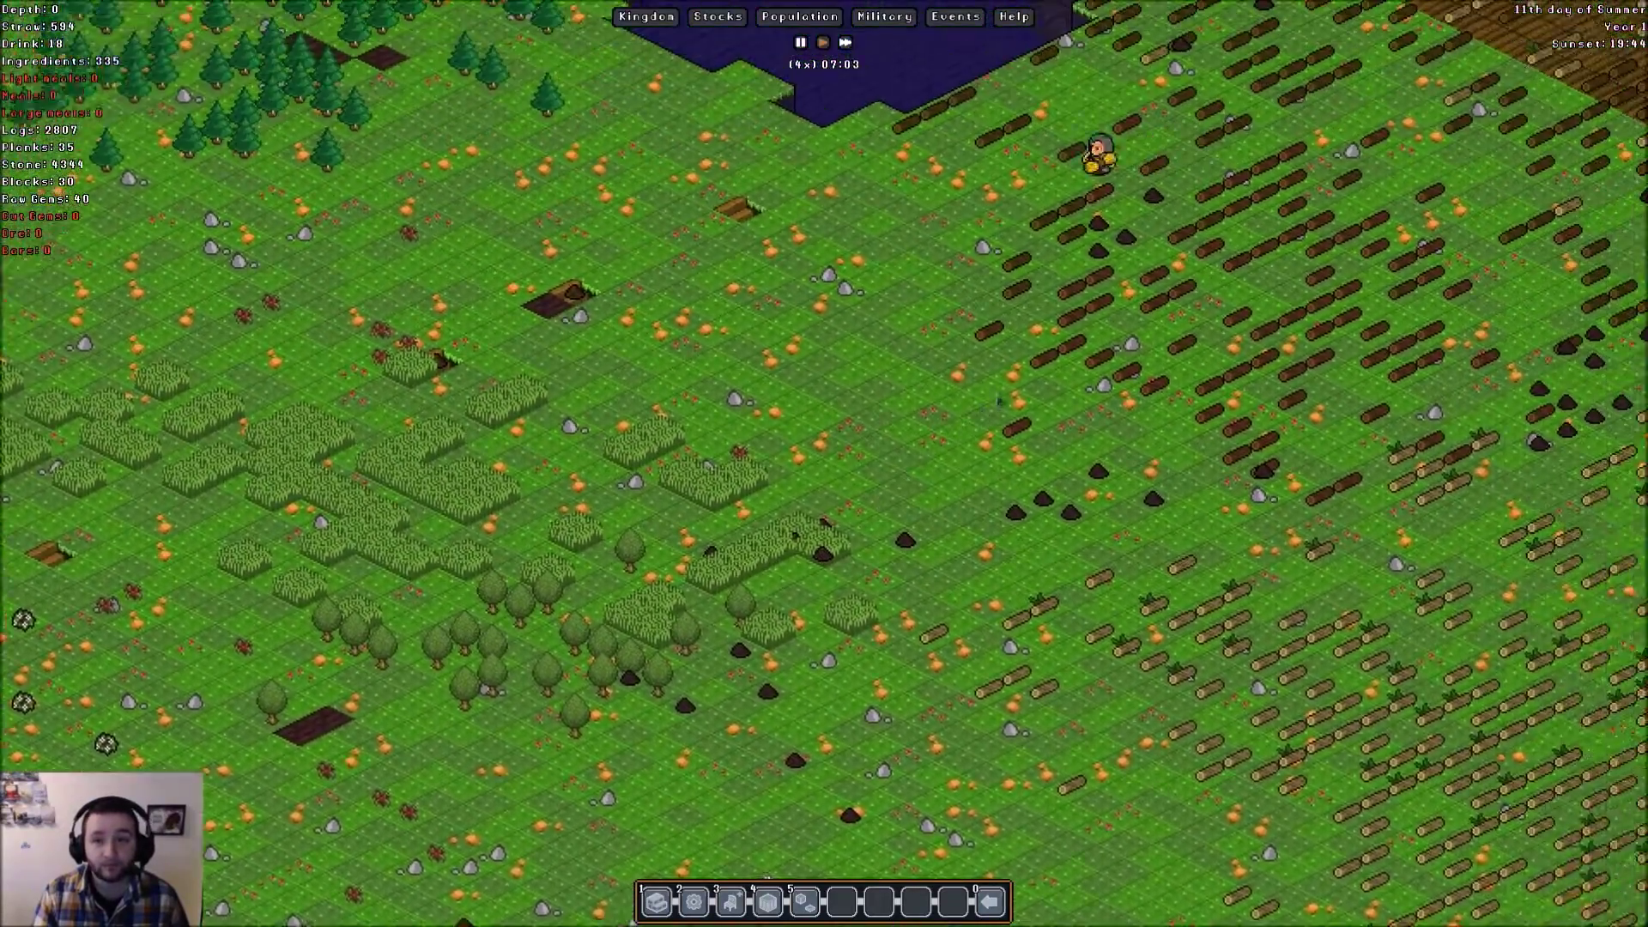
key(Up)
key(Up)
key(Up)
key(Up)
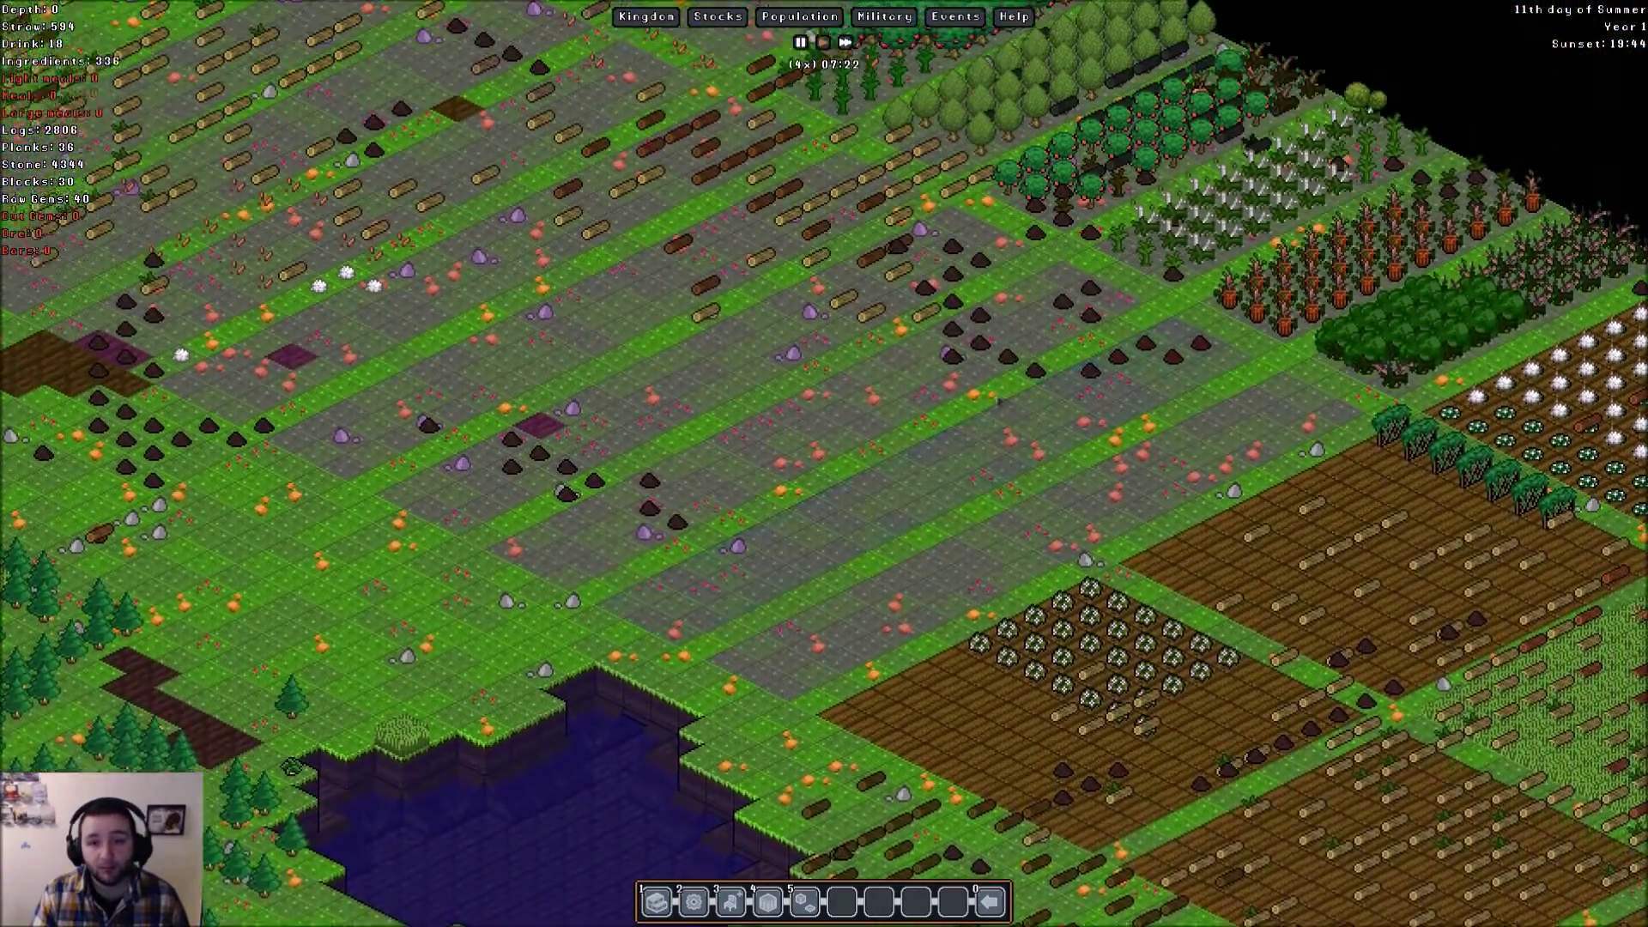
key(Up)
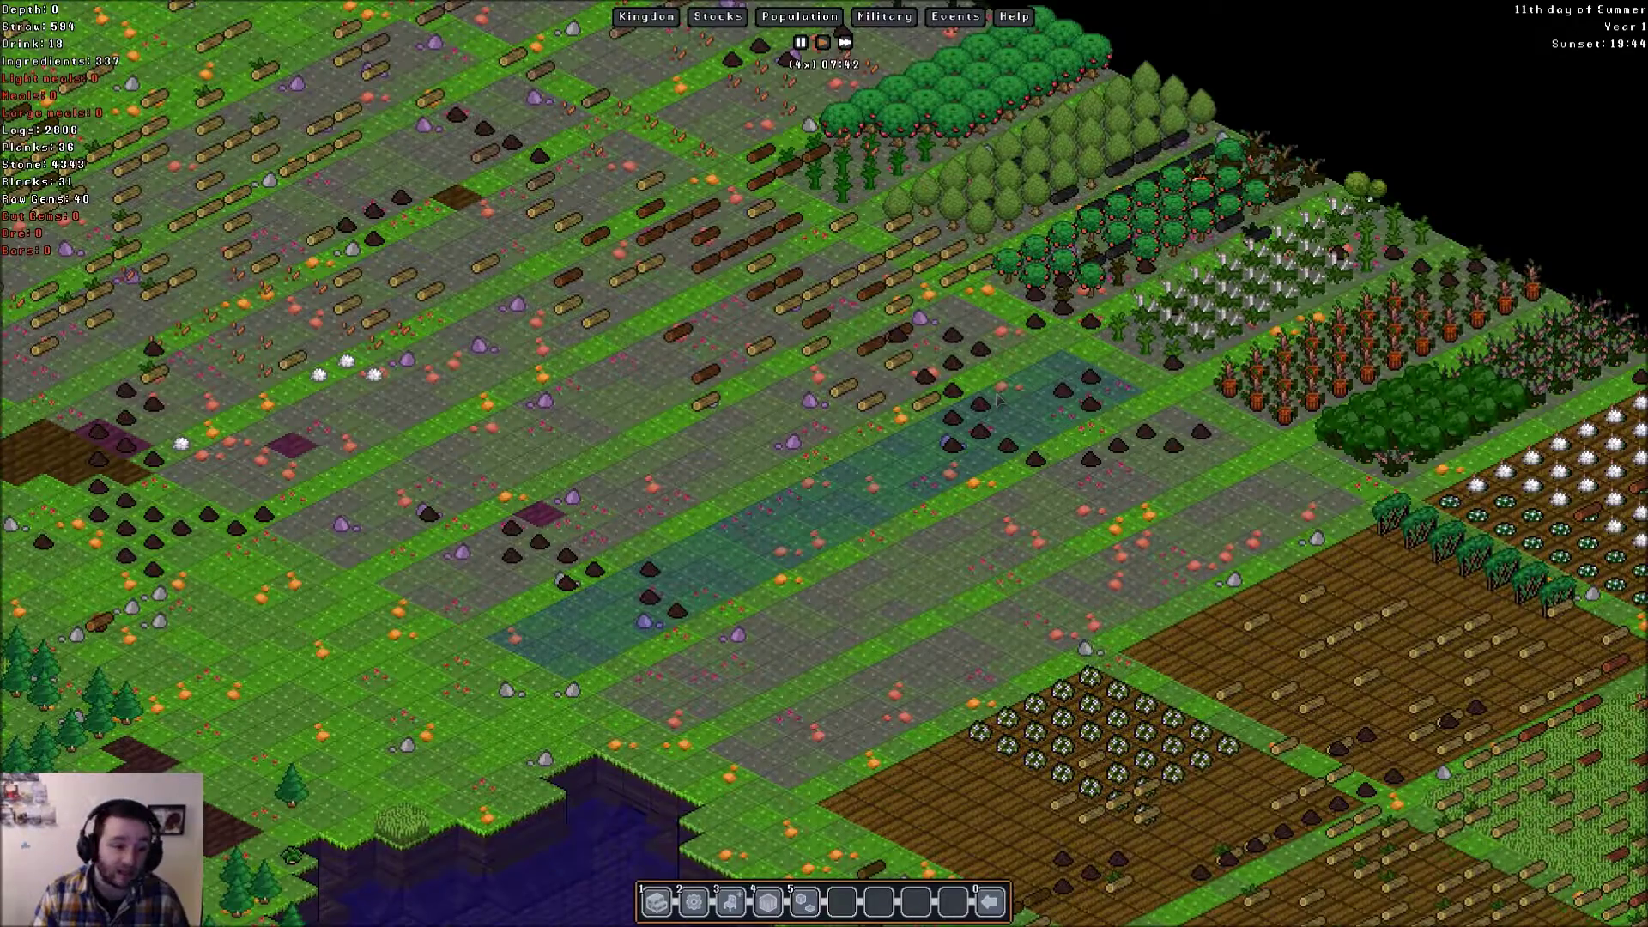
- Pan back across the grassland and centre the view on the workshop area
key(Down)
key(Down)
key(Down)
key(Down)
key(Down)
key(Down)
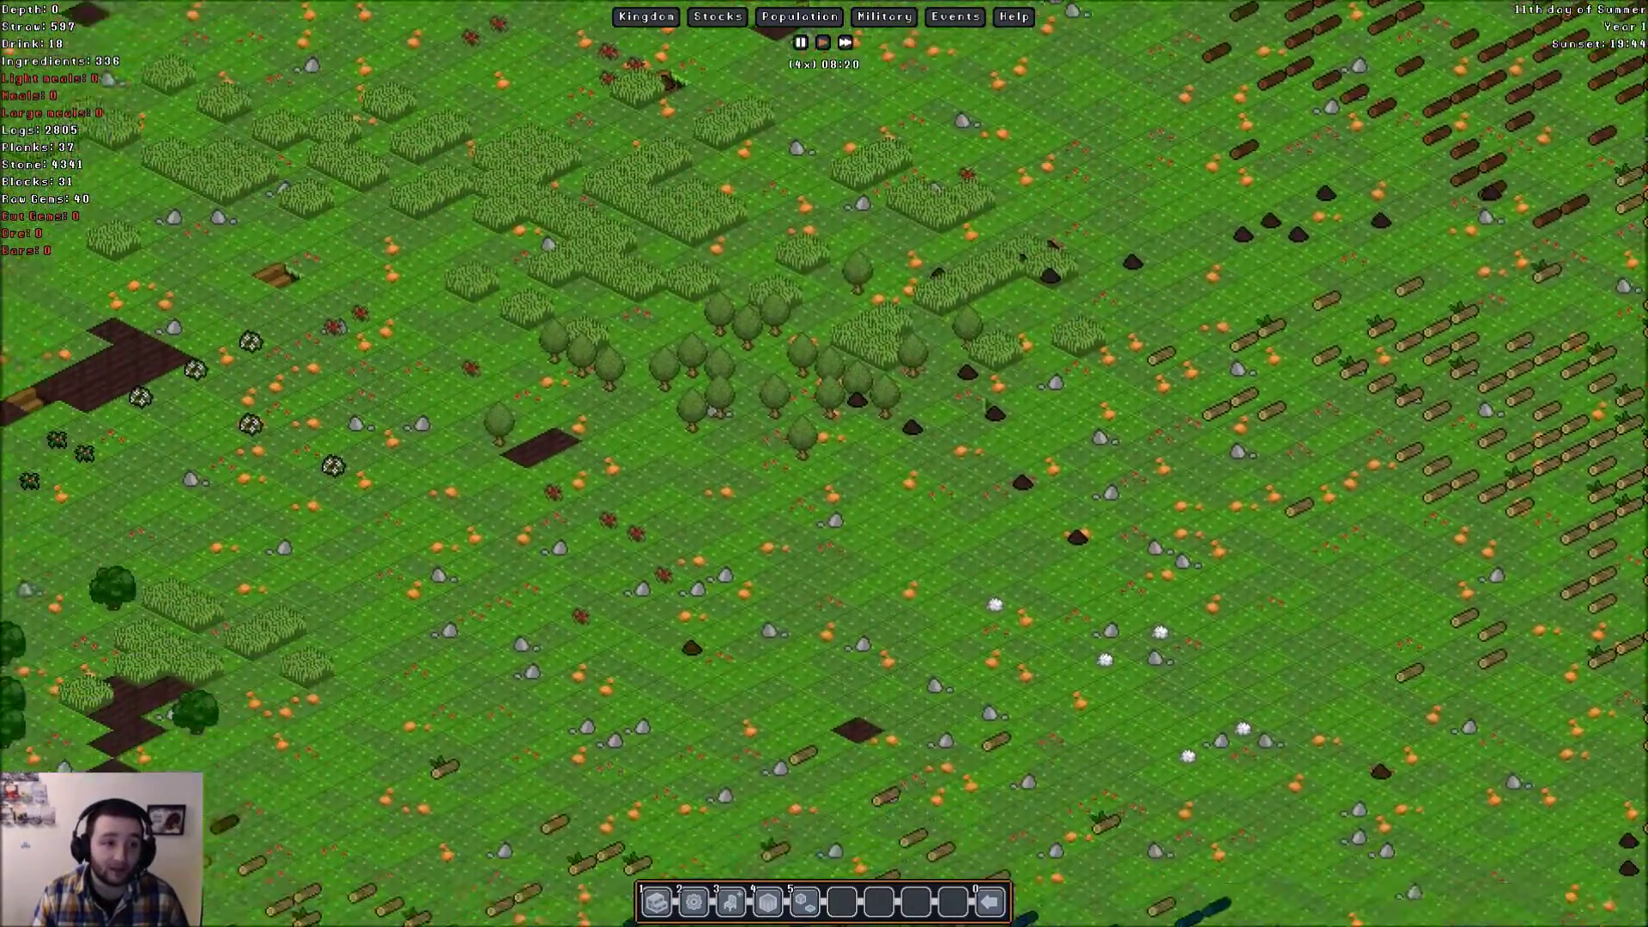
key(Down)
key(Down)
scroll(988, 403, down, 3)
key(Left)
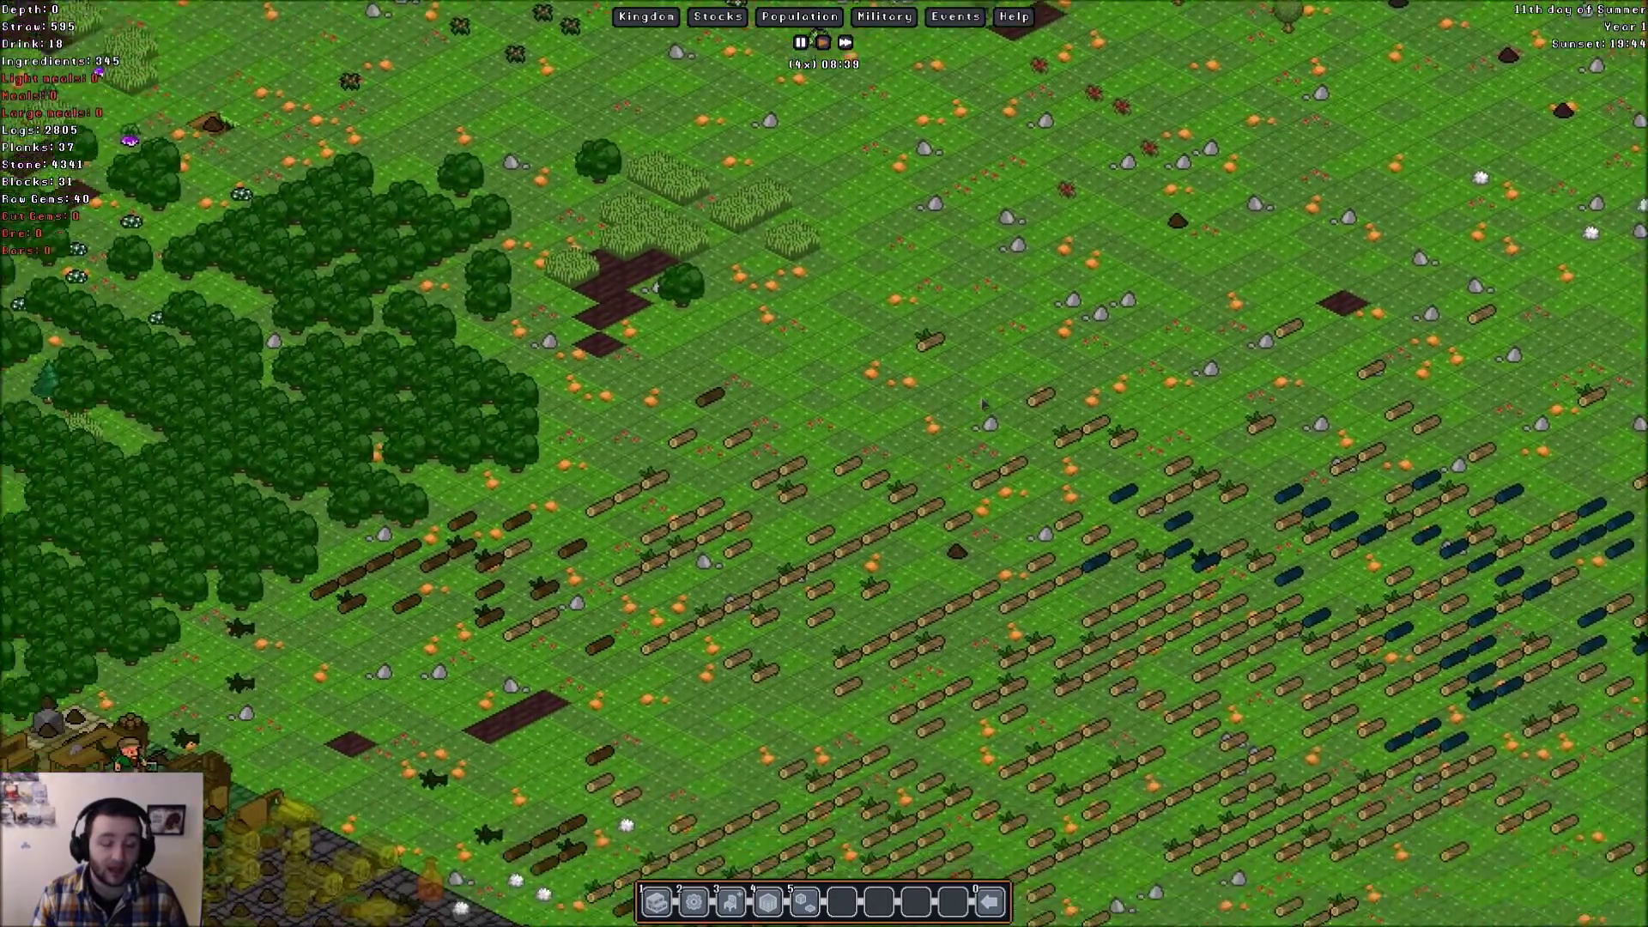
key(Down)
scroll(987, 403, up, 3)
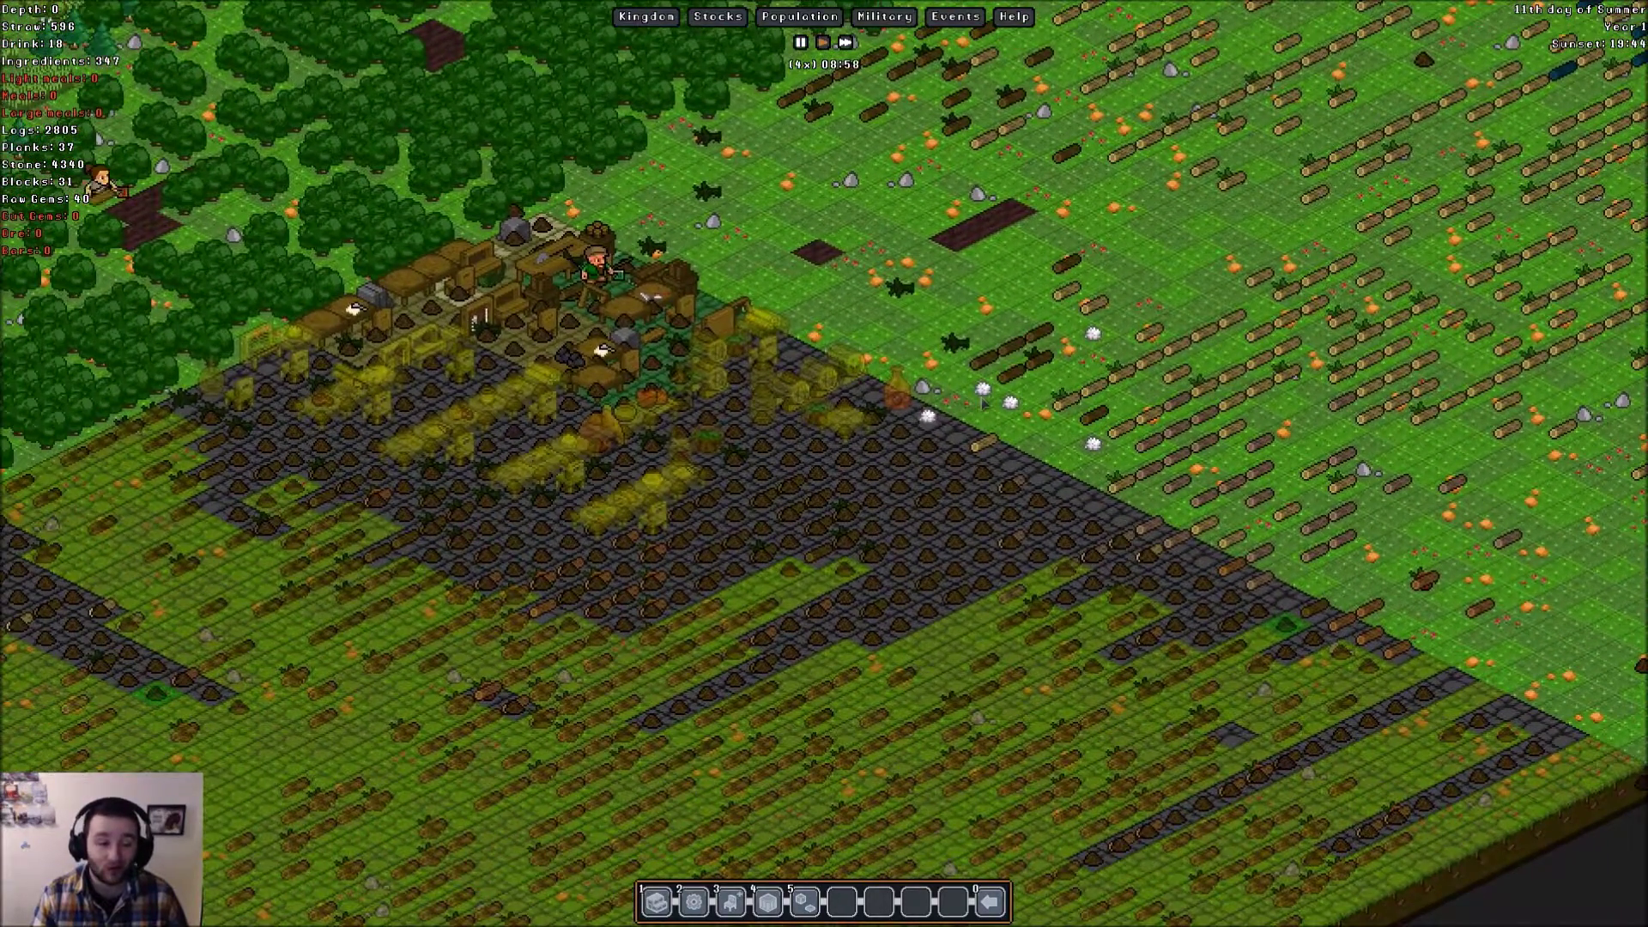
key(Left)
key(Left)
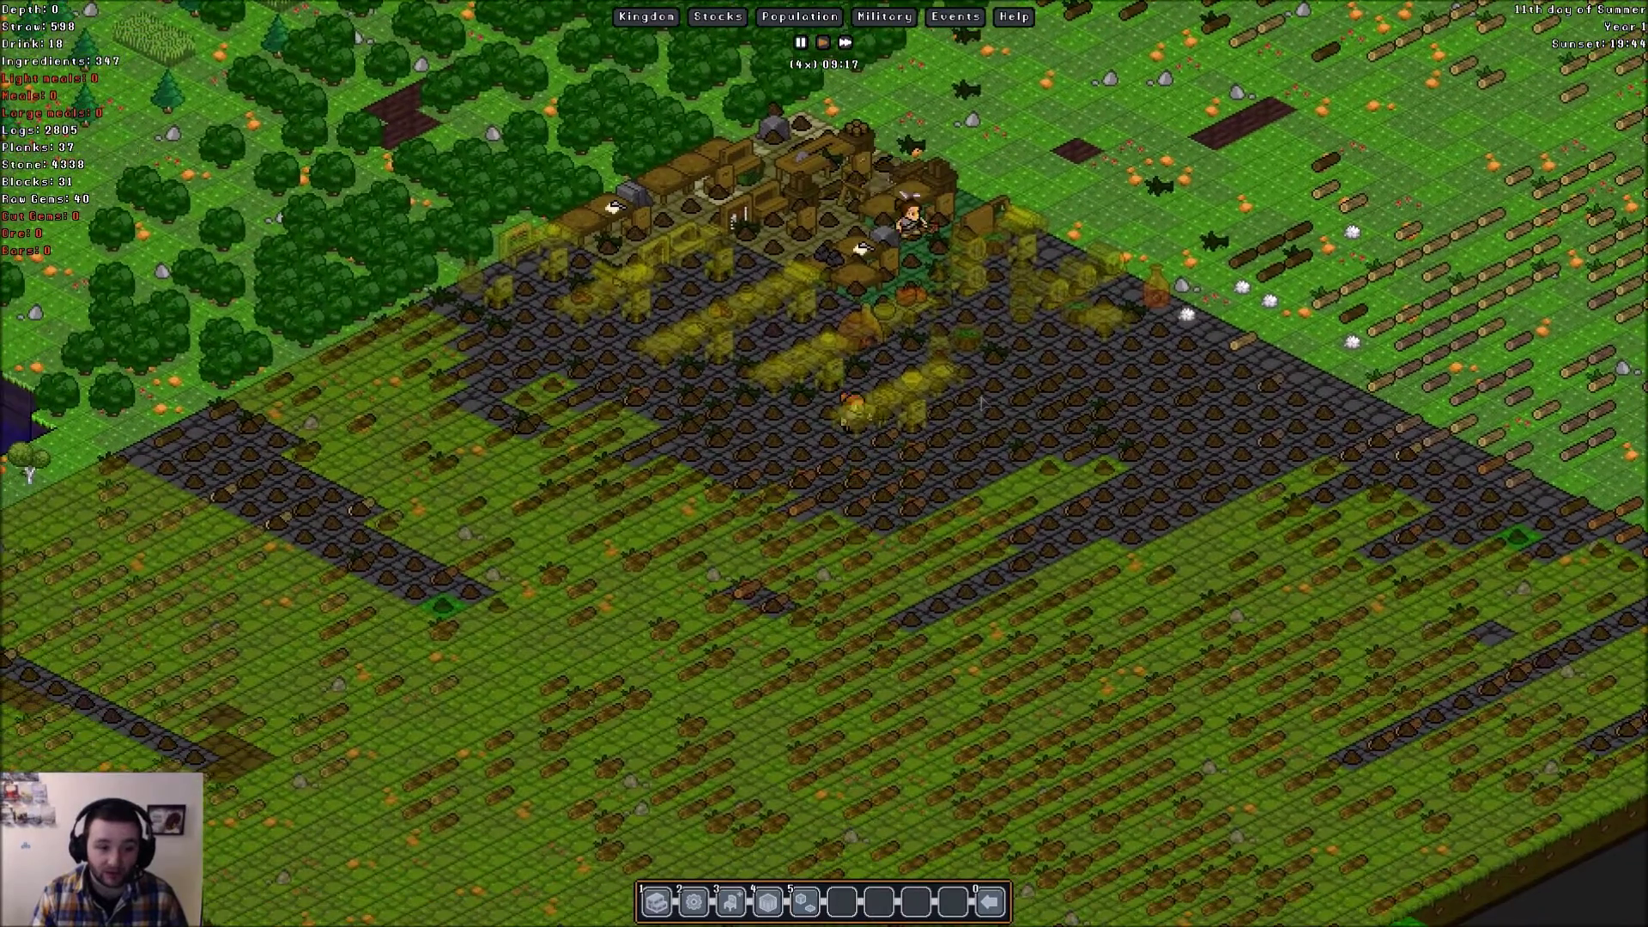
key(Left)
key(Left)
key(Down)
key(Down)
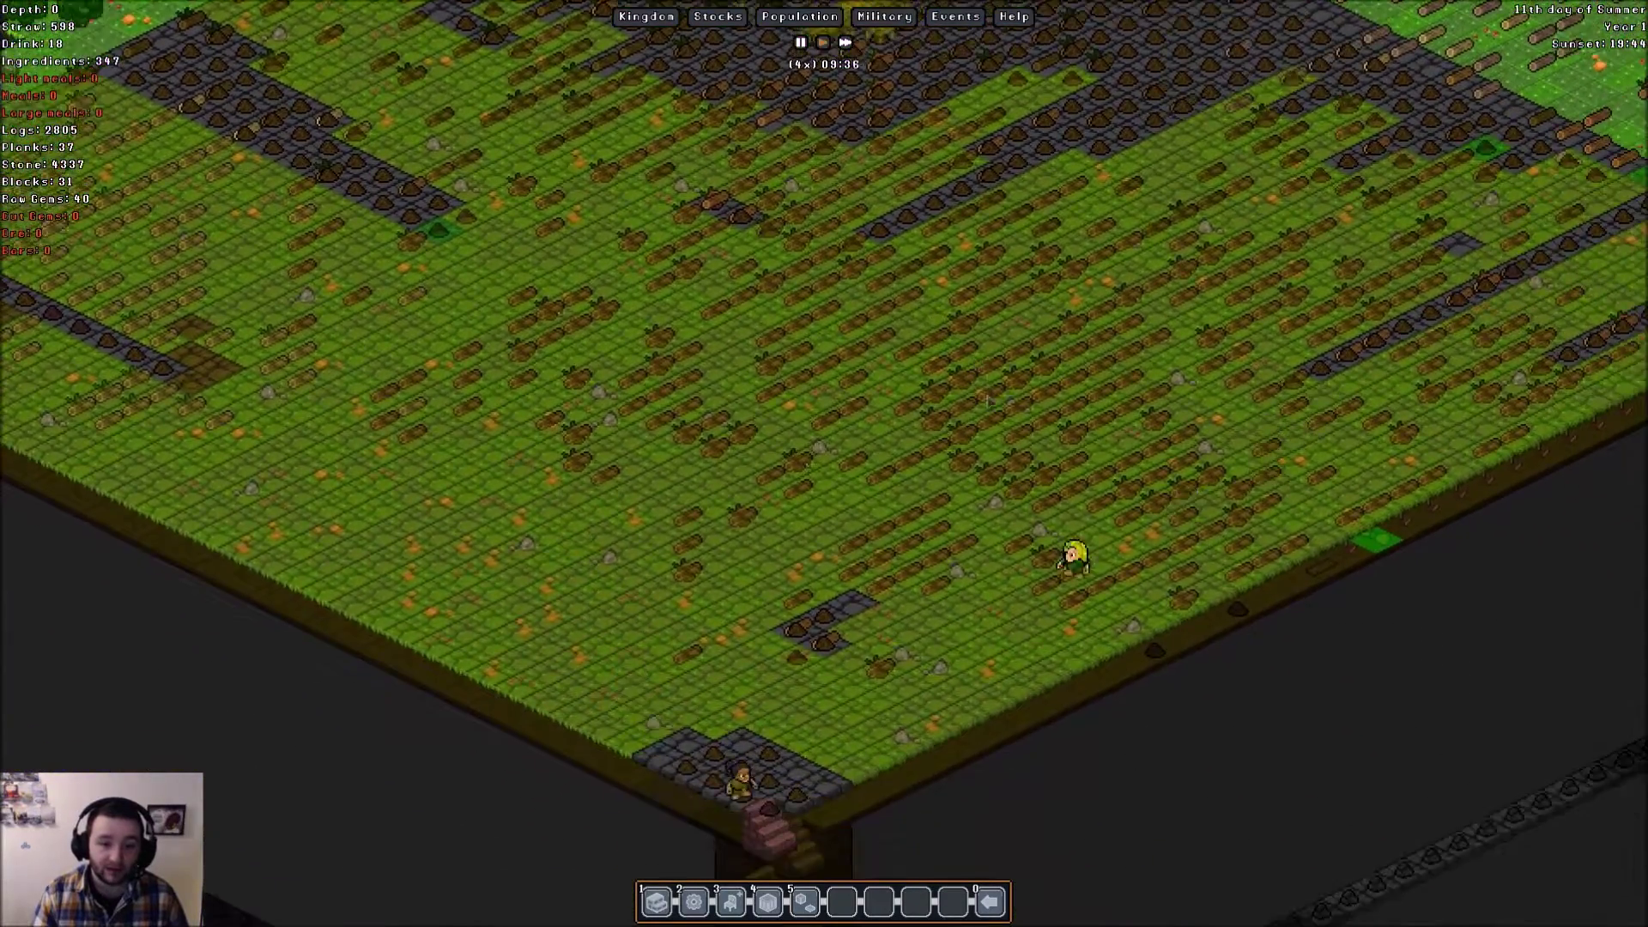
- Drop through the underground levels, then pan around the farm level at depth -1
key(Page_Down)
key(Page_Down)
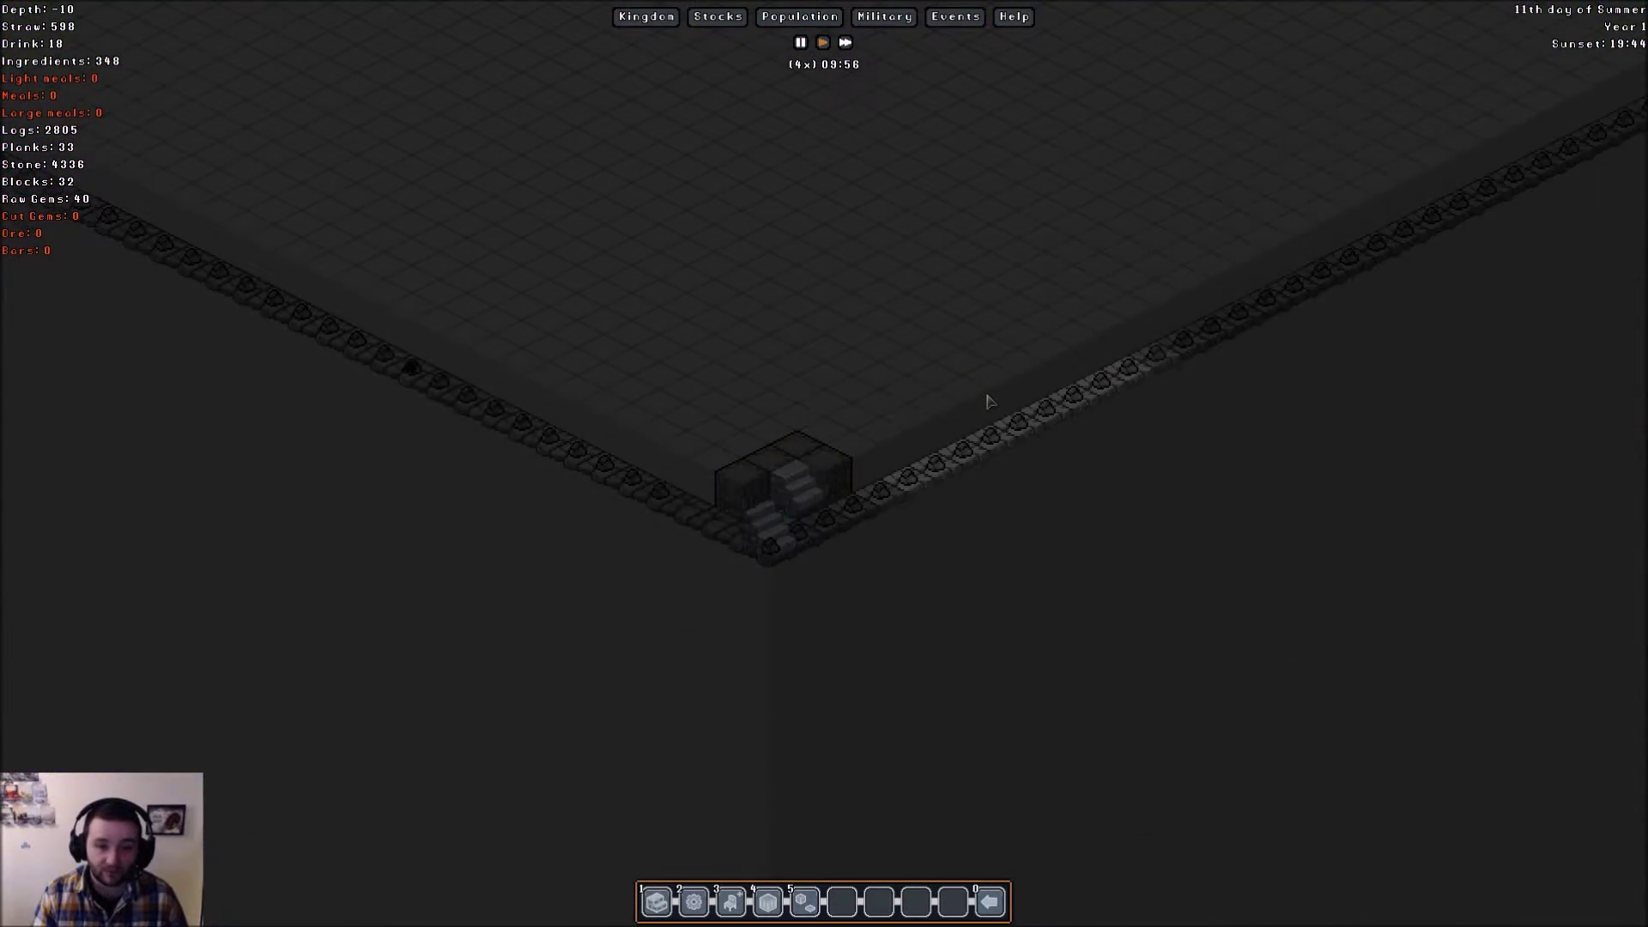
key(Page_Down)
key(Page_Up)
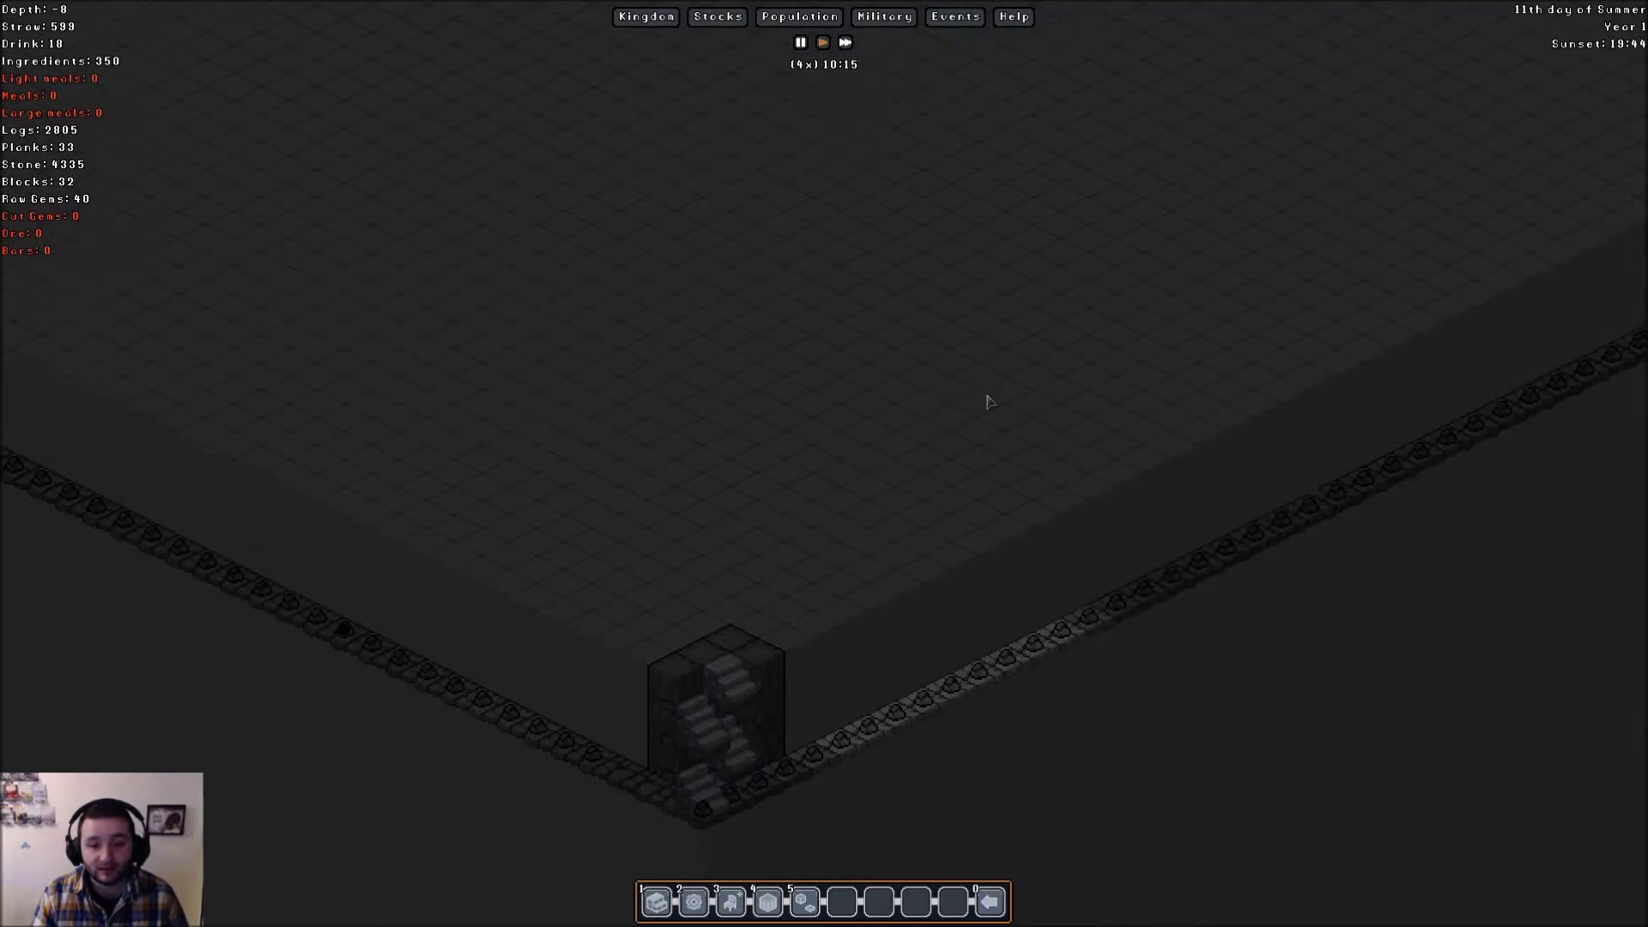
key(Page_Up)
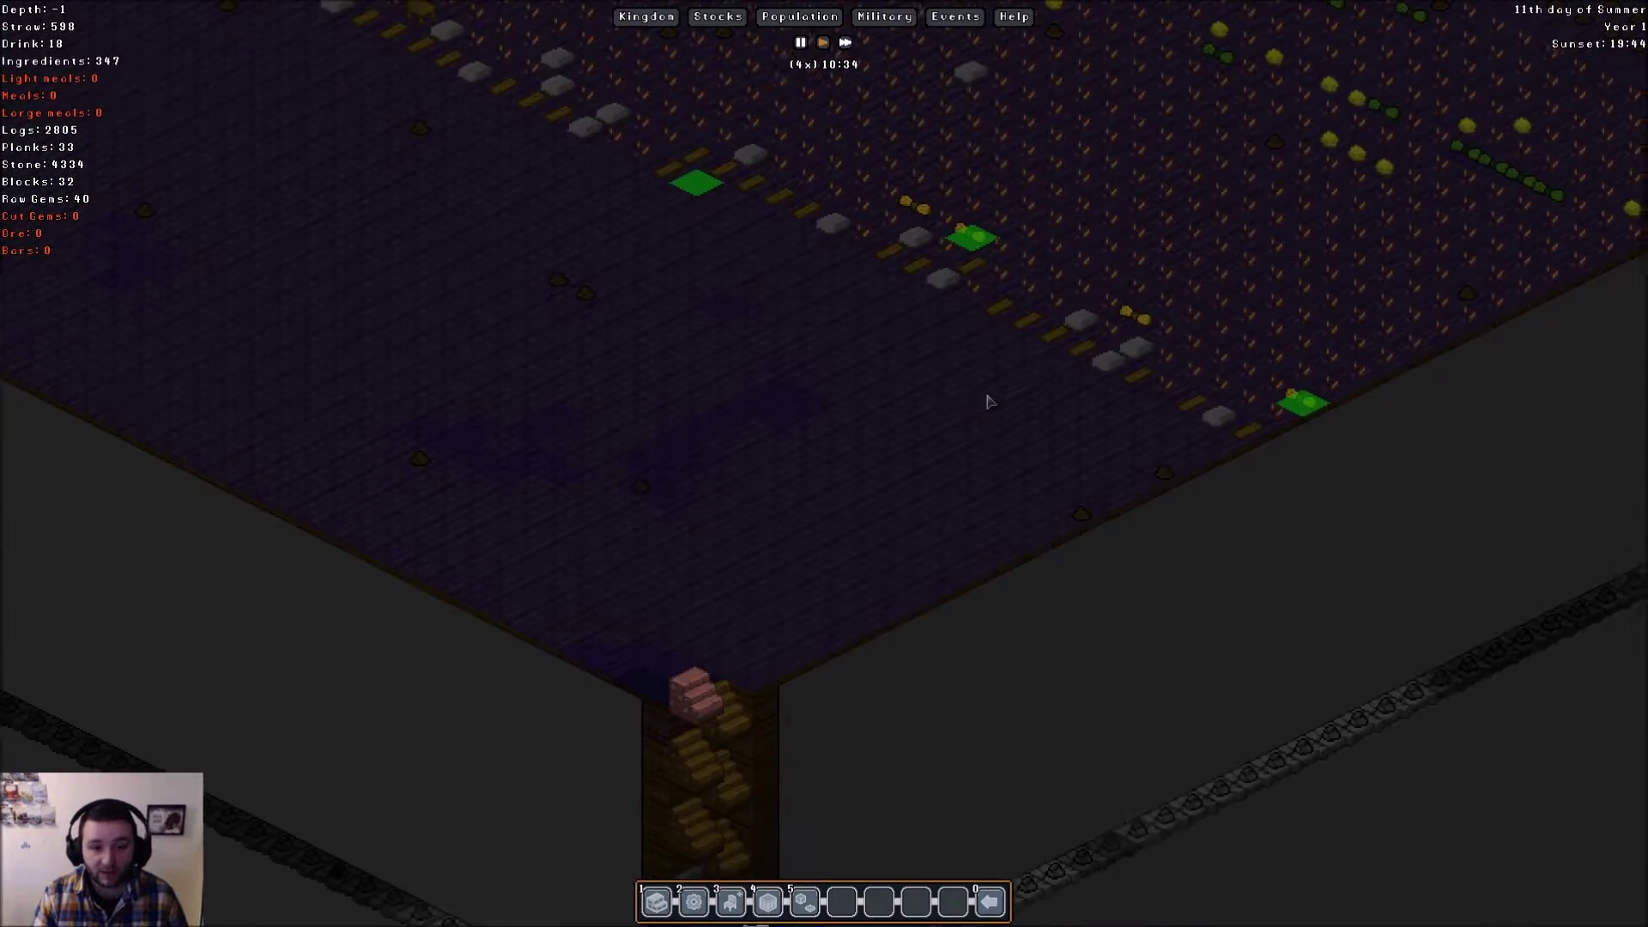
key(Down)
key(Left)
key(Down)
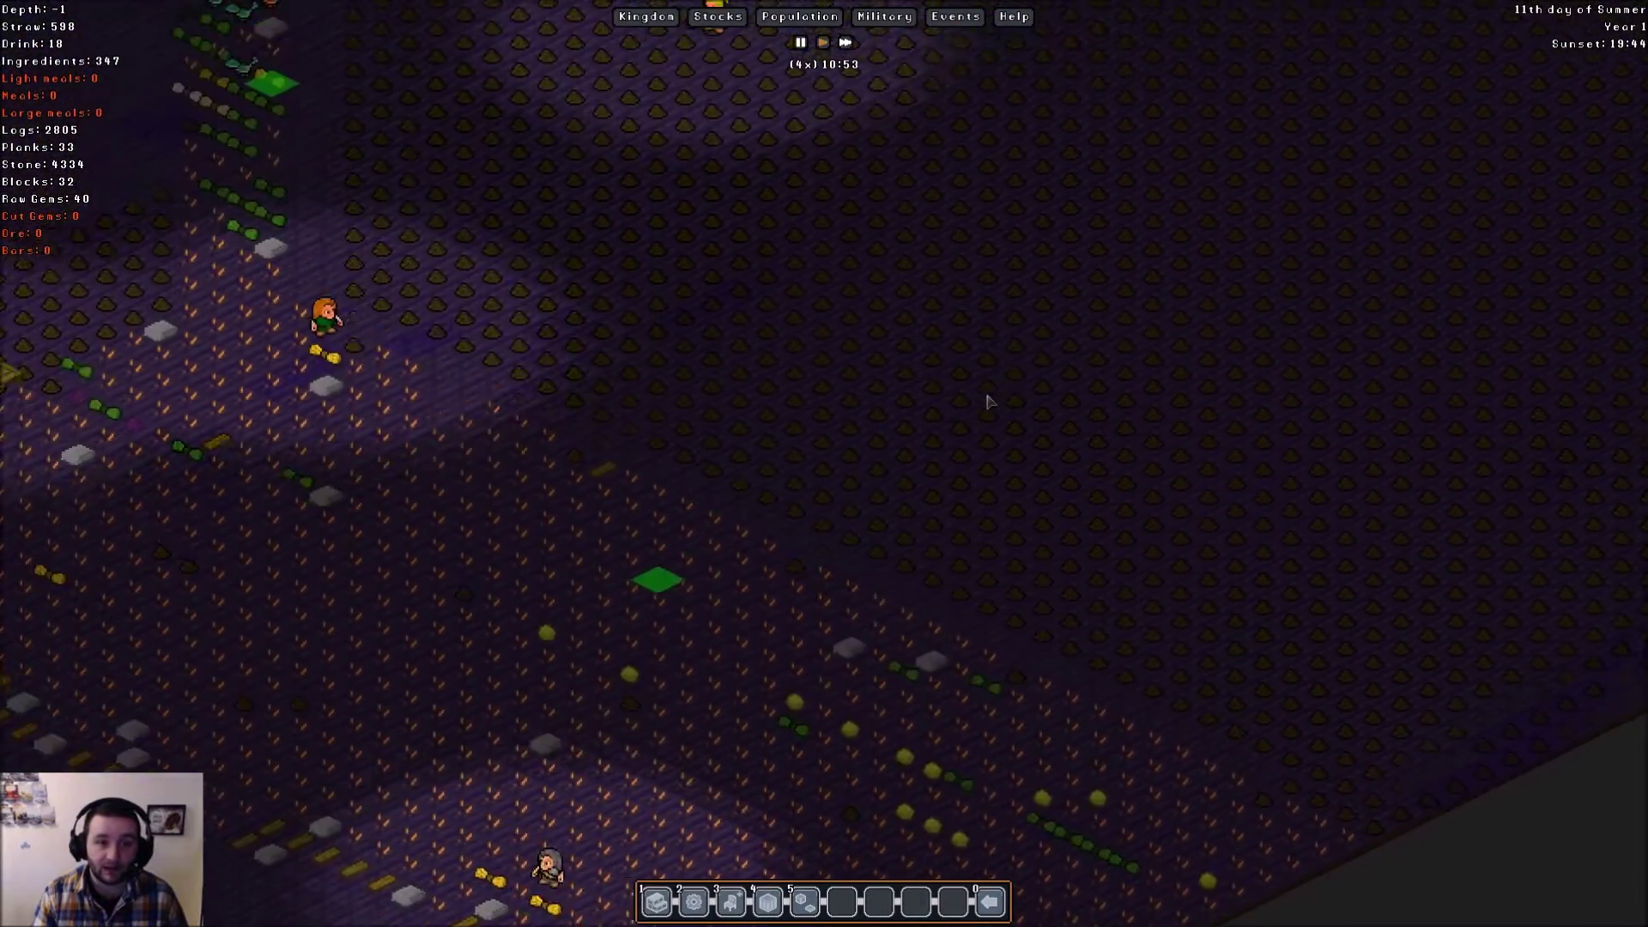
key(Right)
key(Down)
key(Down)
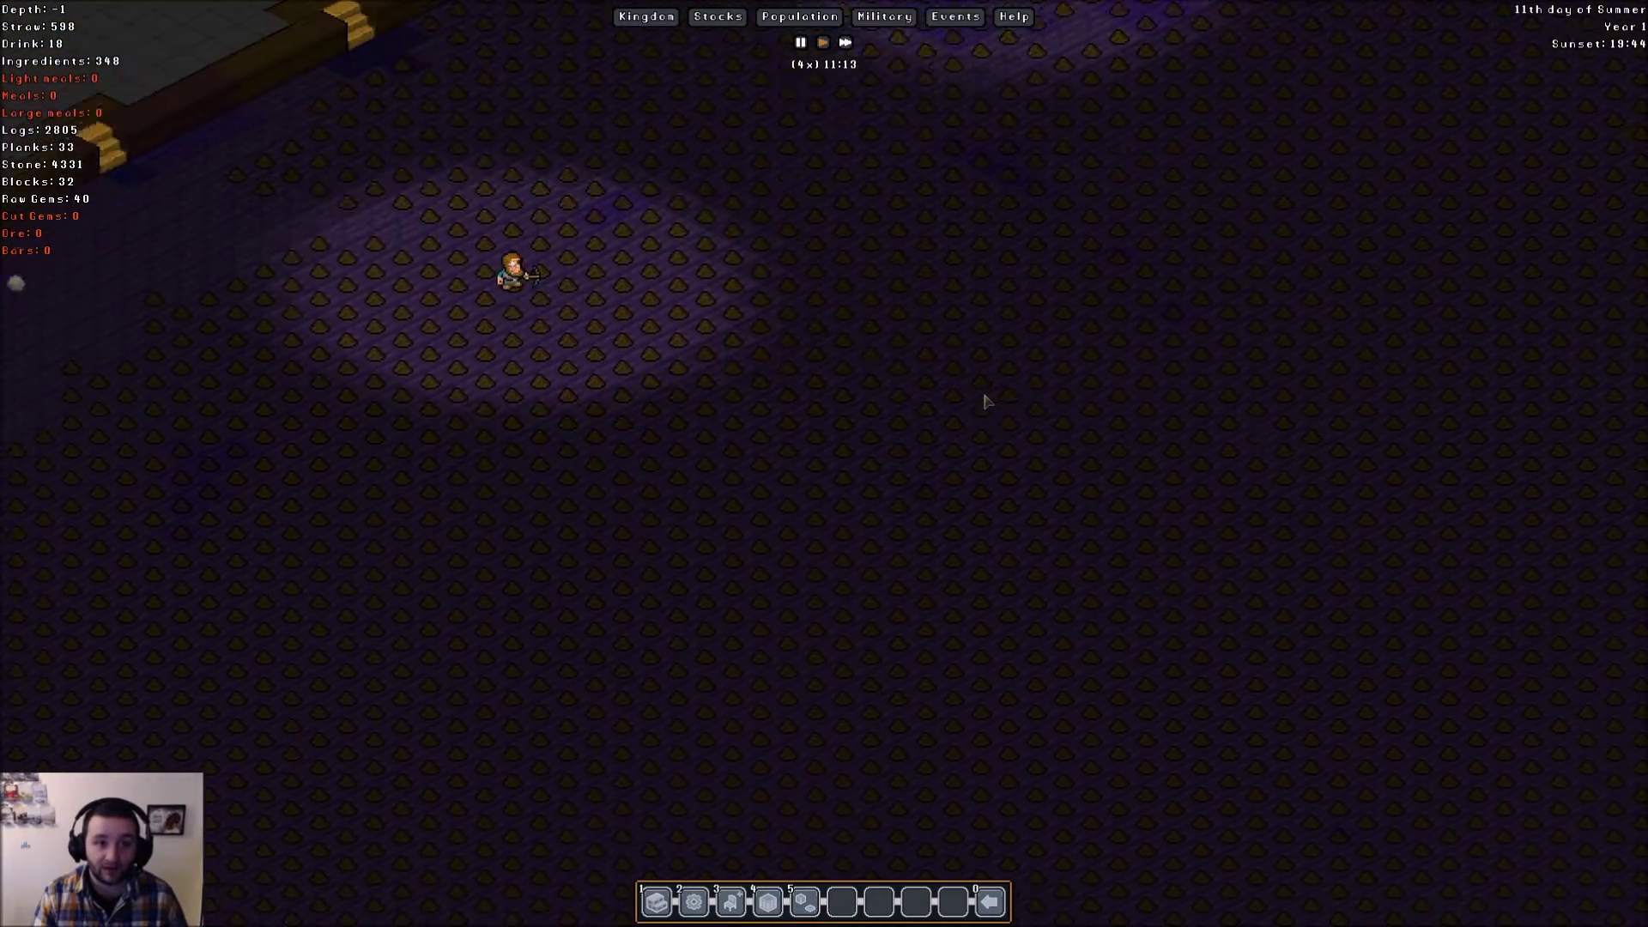
- Pan toward the stairs and walled structure, then back to the lit area with a dwarf
key(Left)
key(Up)
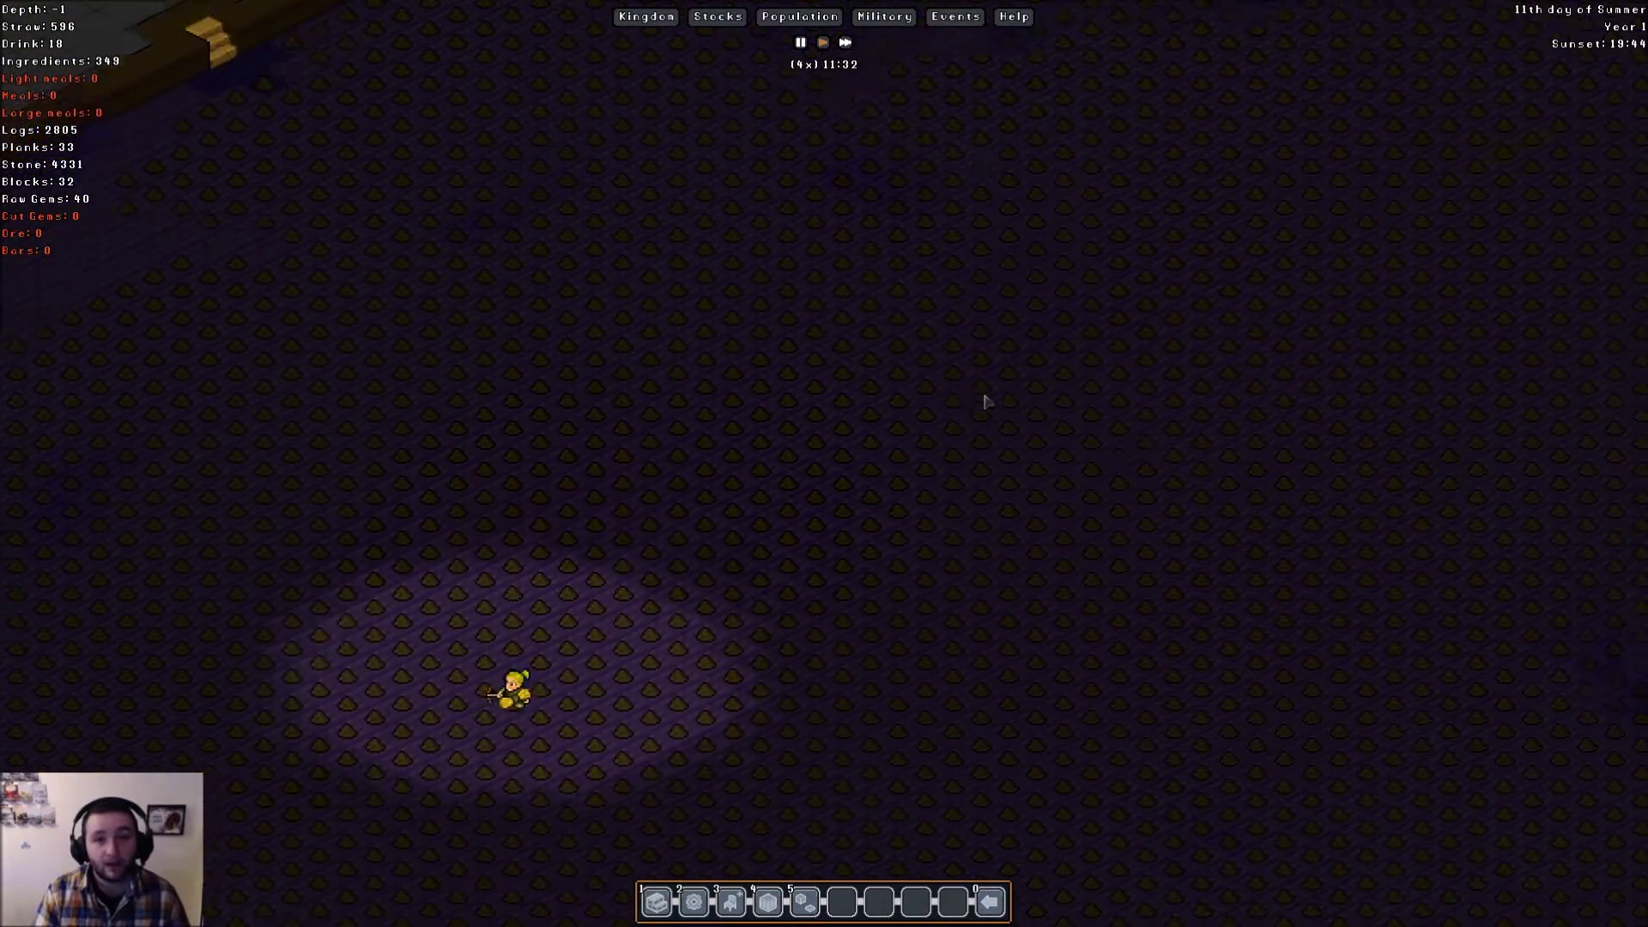
key(Right)
key(Up)
key(Up)
key(Down)
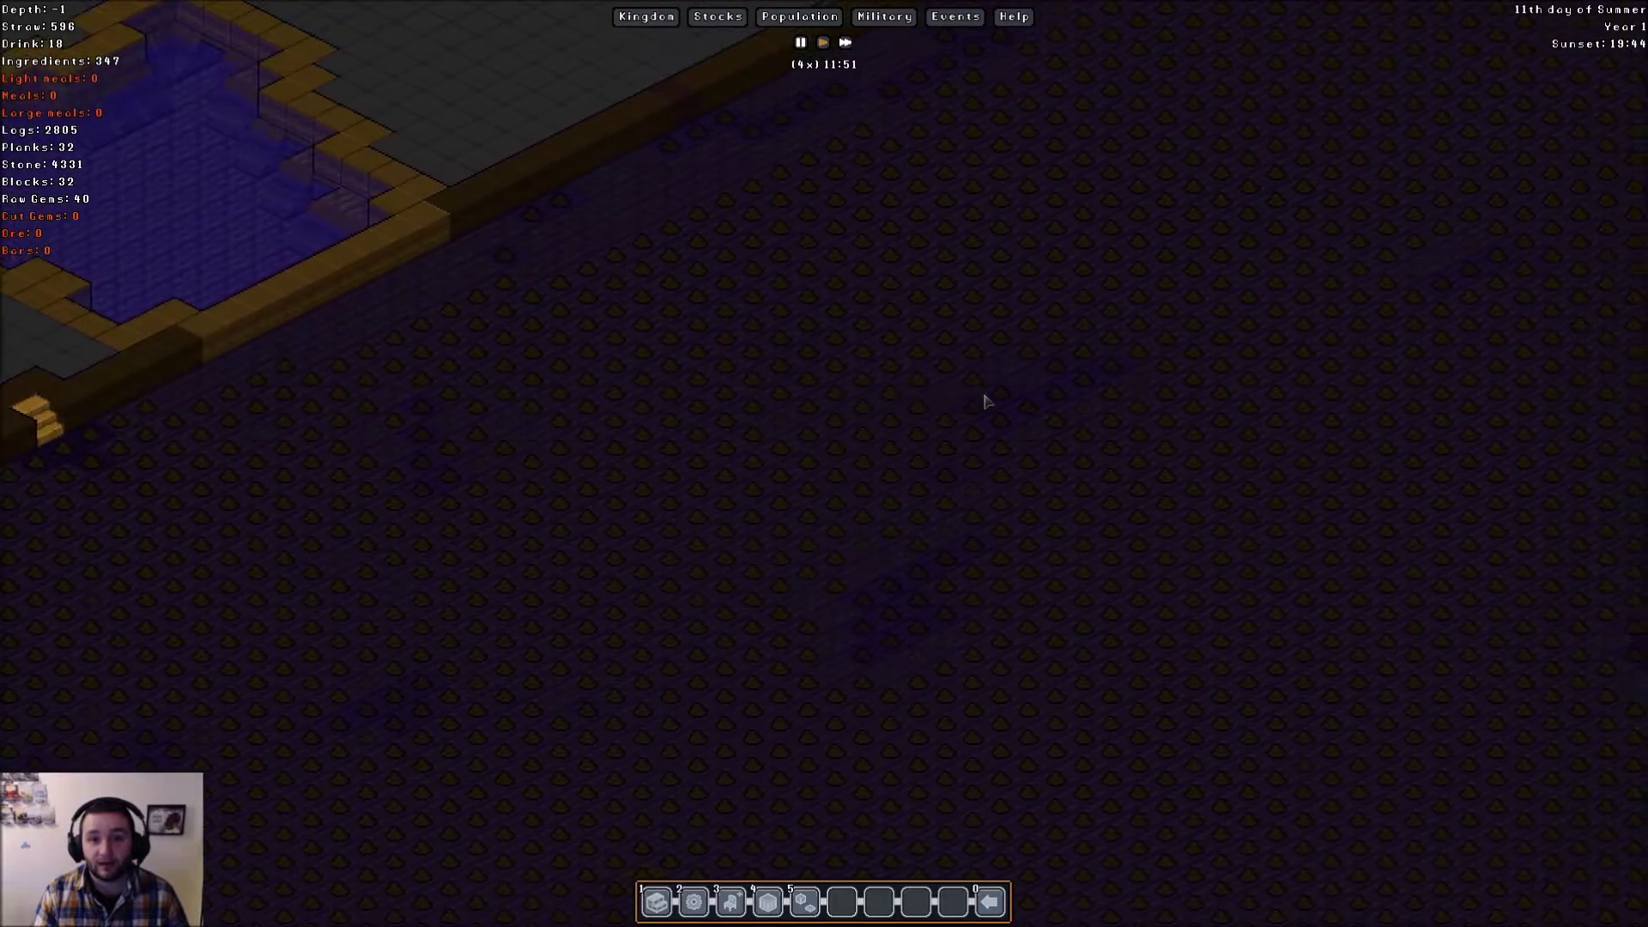
key(Down)
key(Left)
key(Down)
- Bring the stairway corner into view and list the alarm bells, torches, lamps and firepits
key(Down)
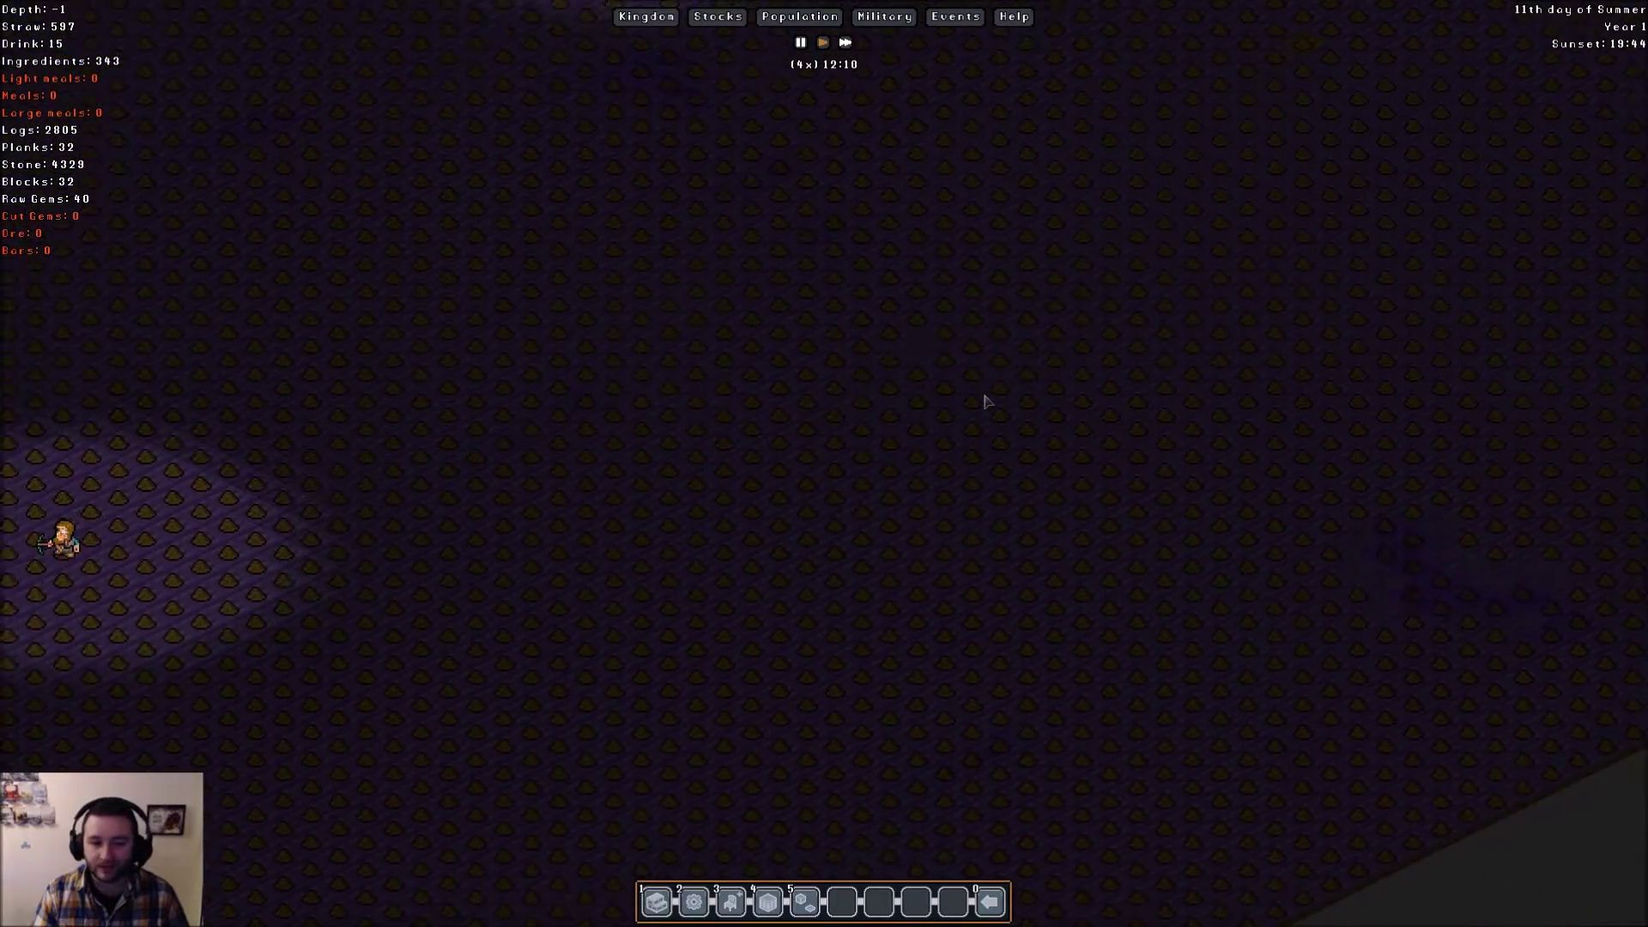
key(Down)
key(Down)
key(Down)
key(Down)
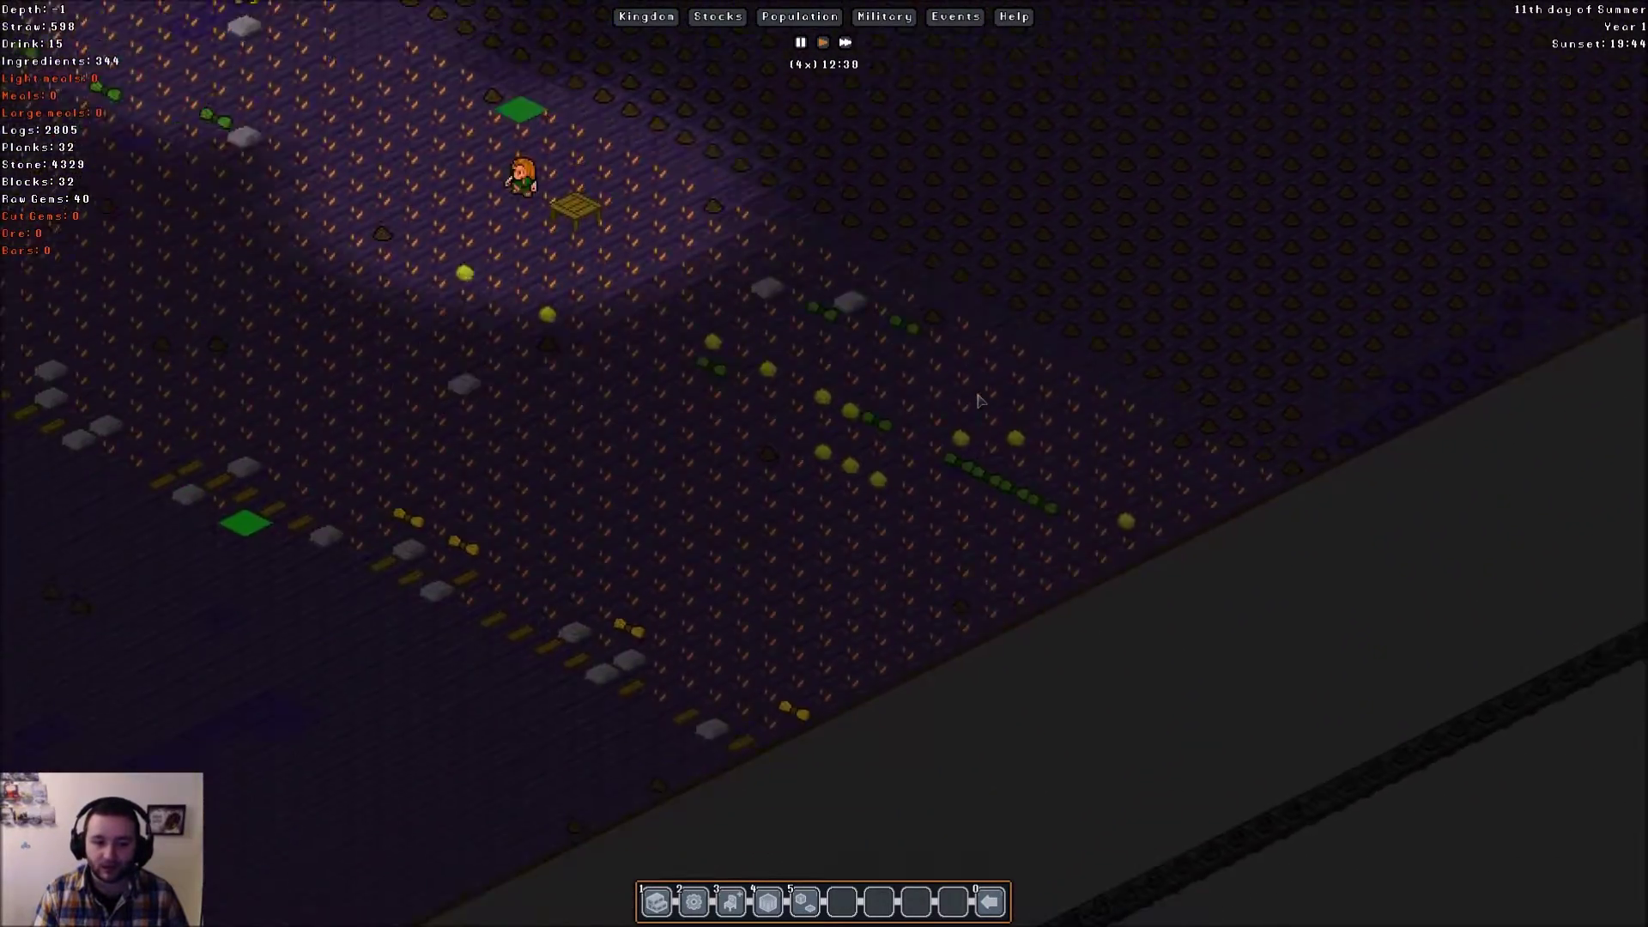
key(Down)
key(Down)
key(Right)
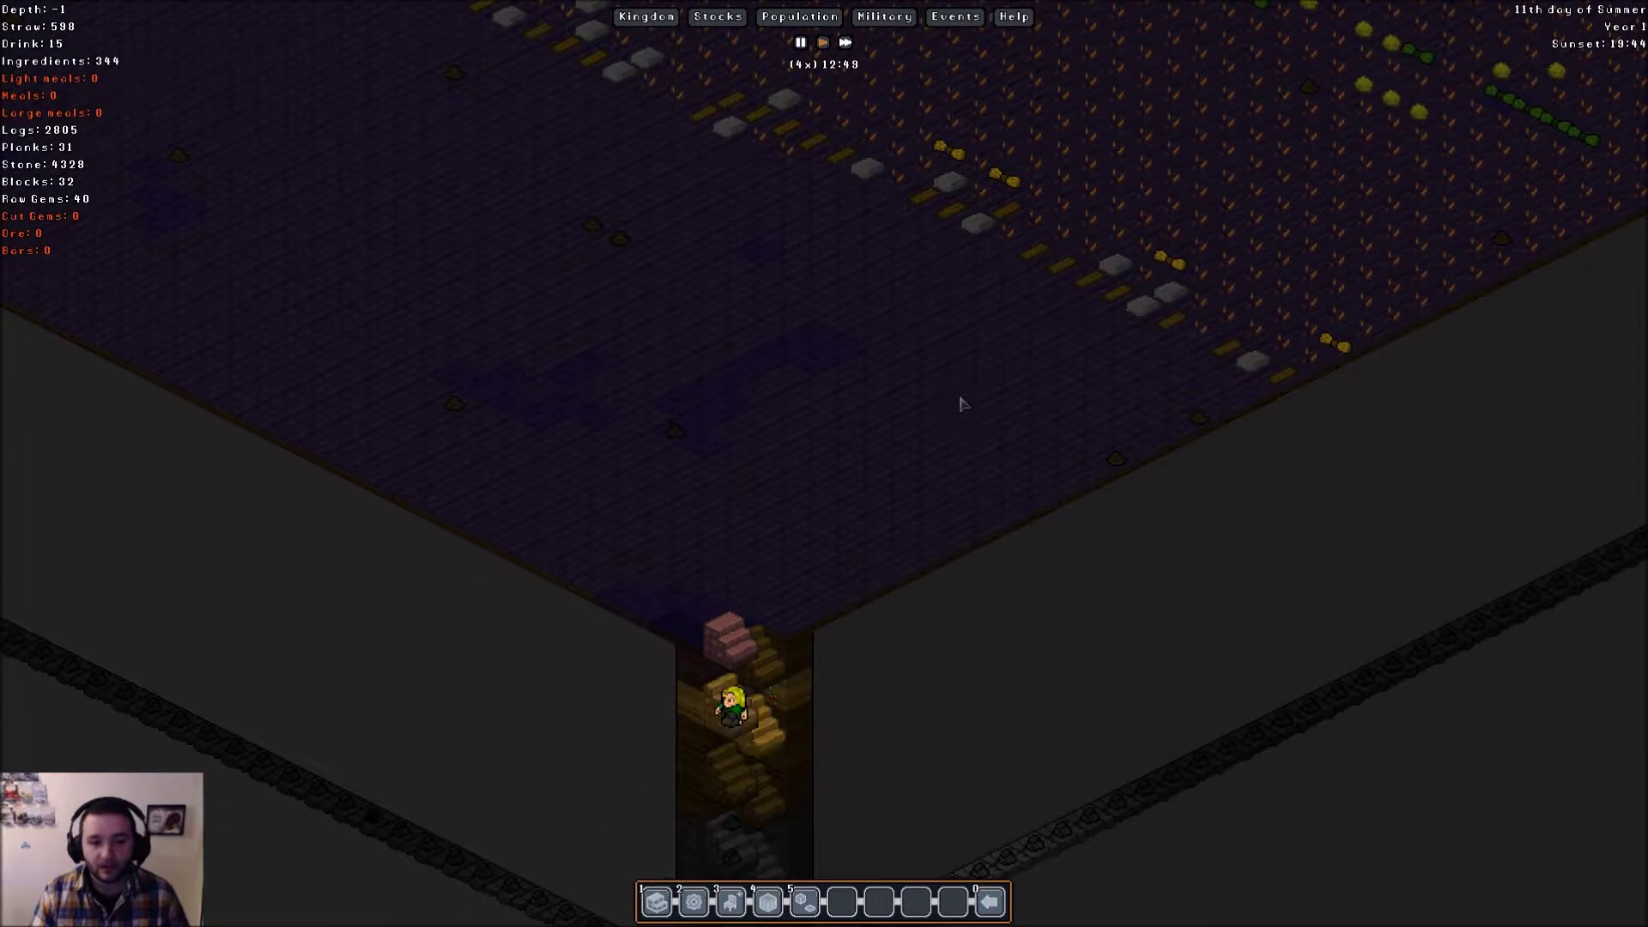
key(Right)
key(b)
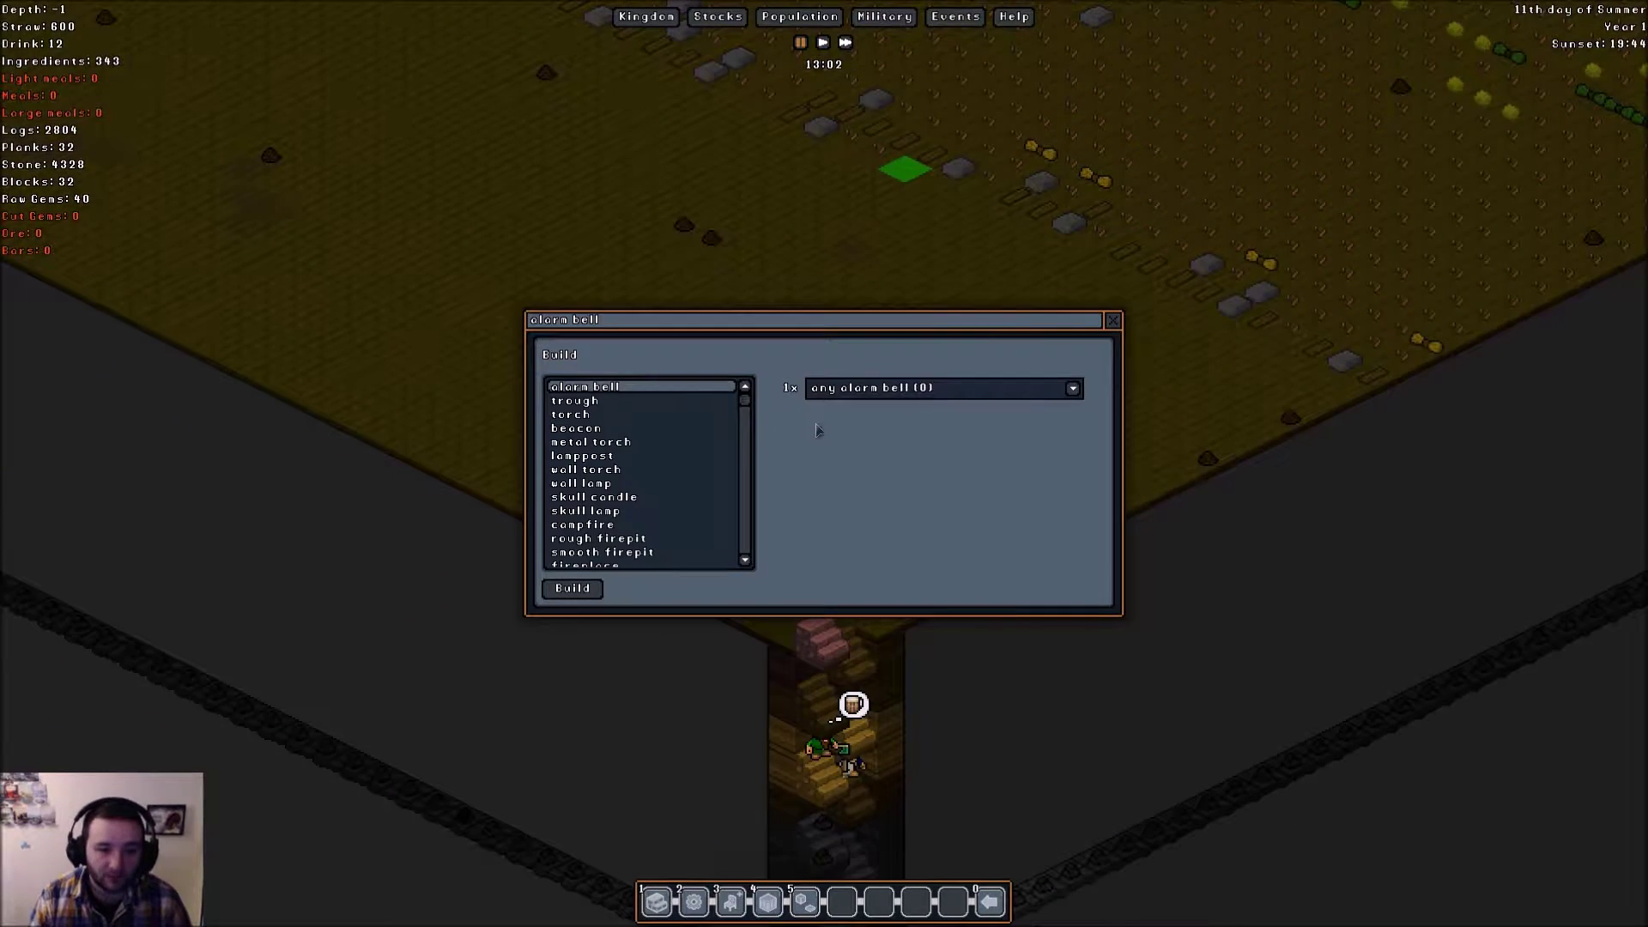
- Check the safe, weaponrack, leather armor stand, clippingtray and bolt pile requirements
key(Escape)
key(b)
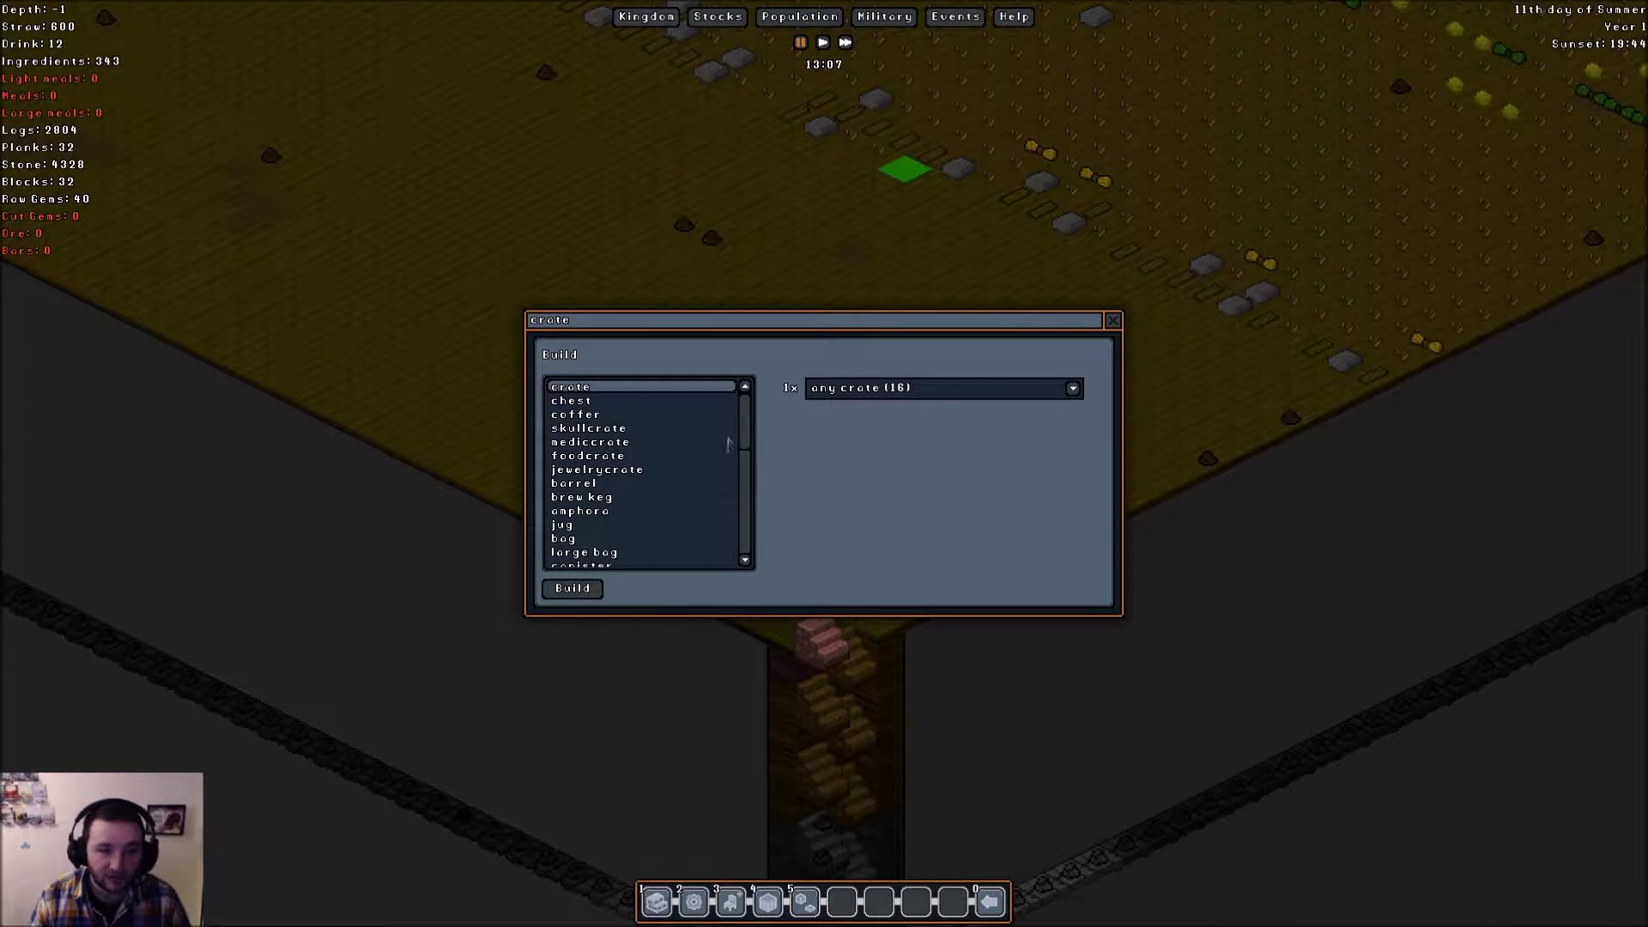
drag(747, 432, 747, 538)
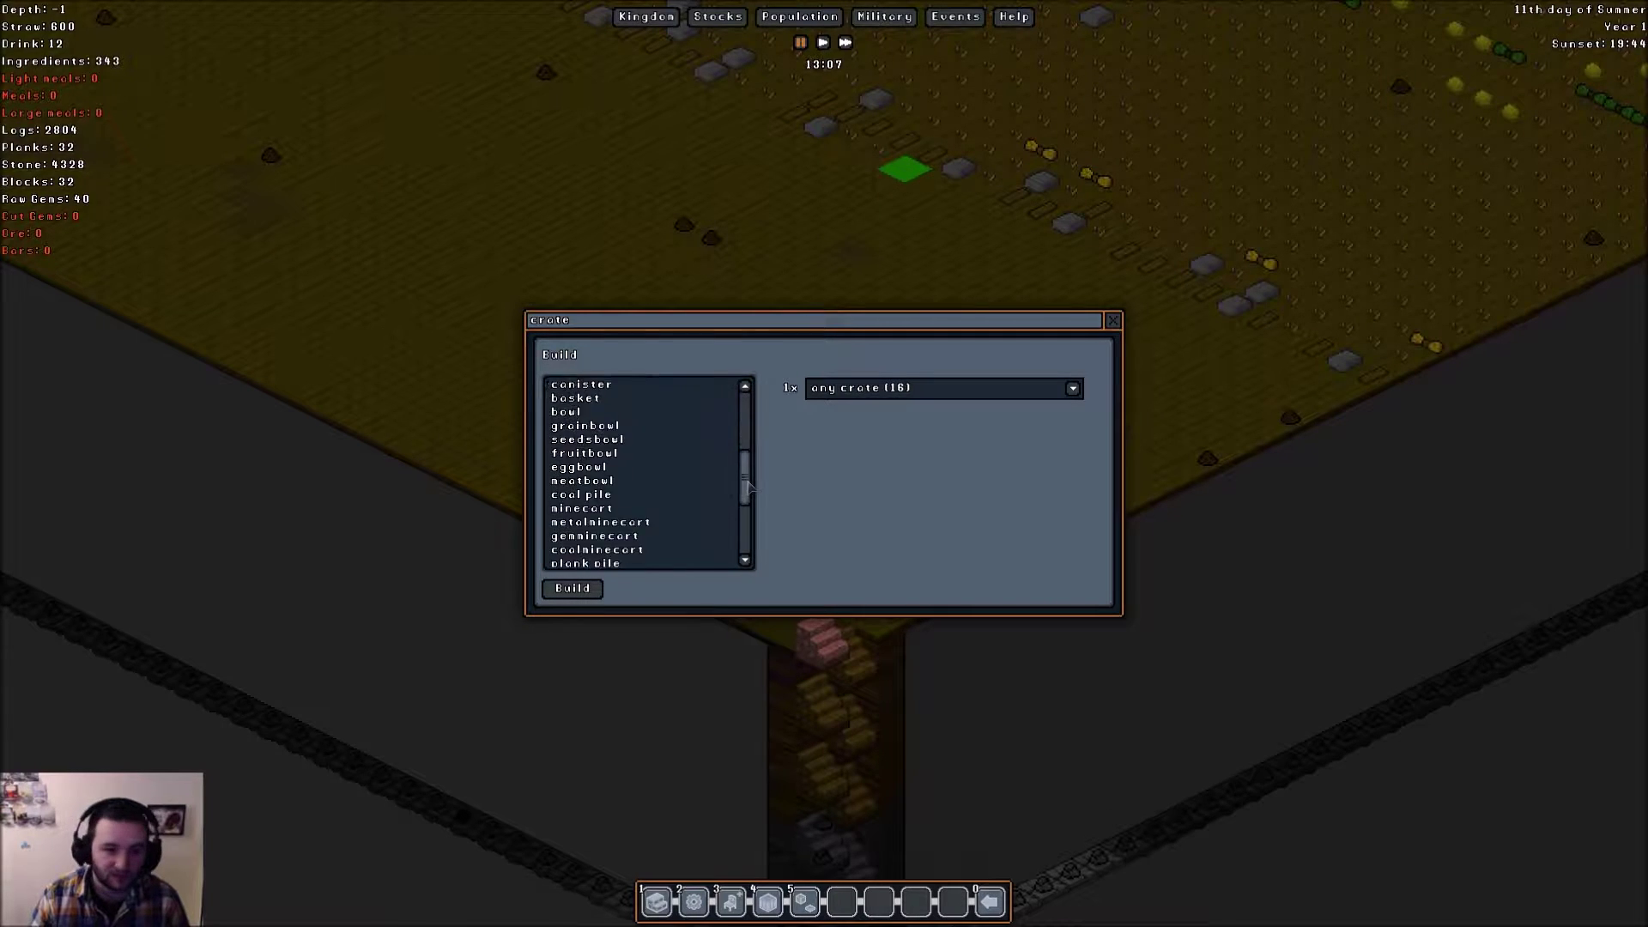
click(590, 562)
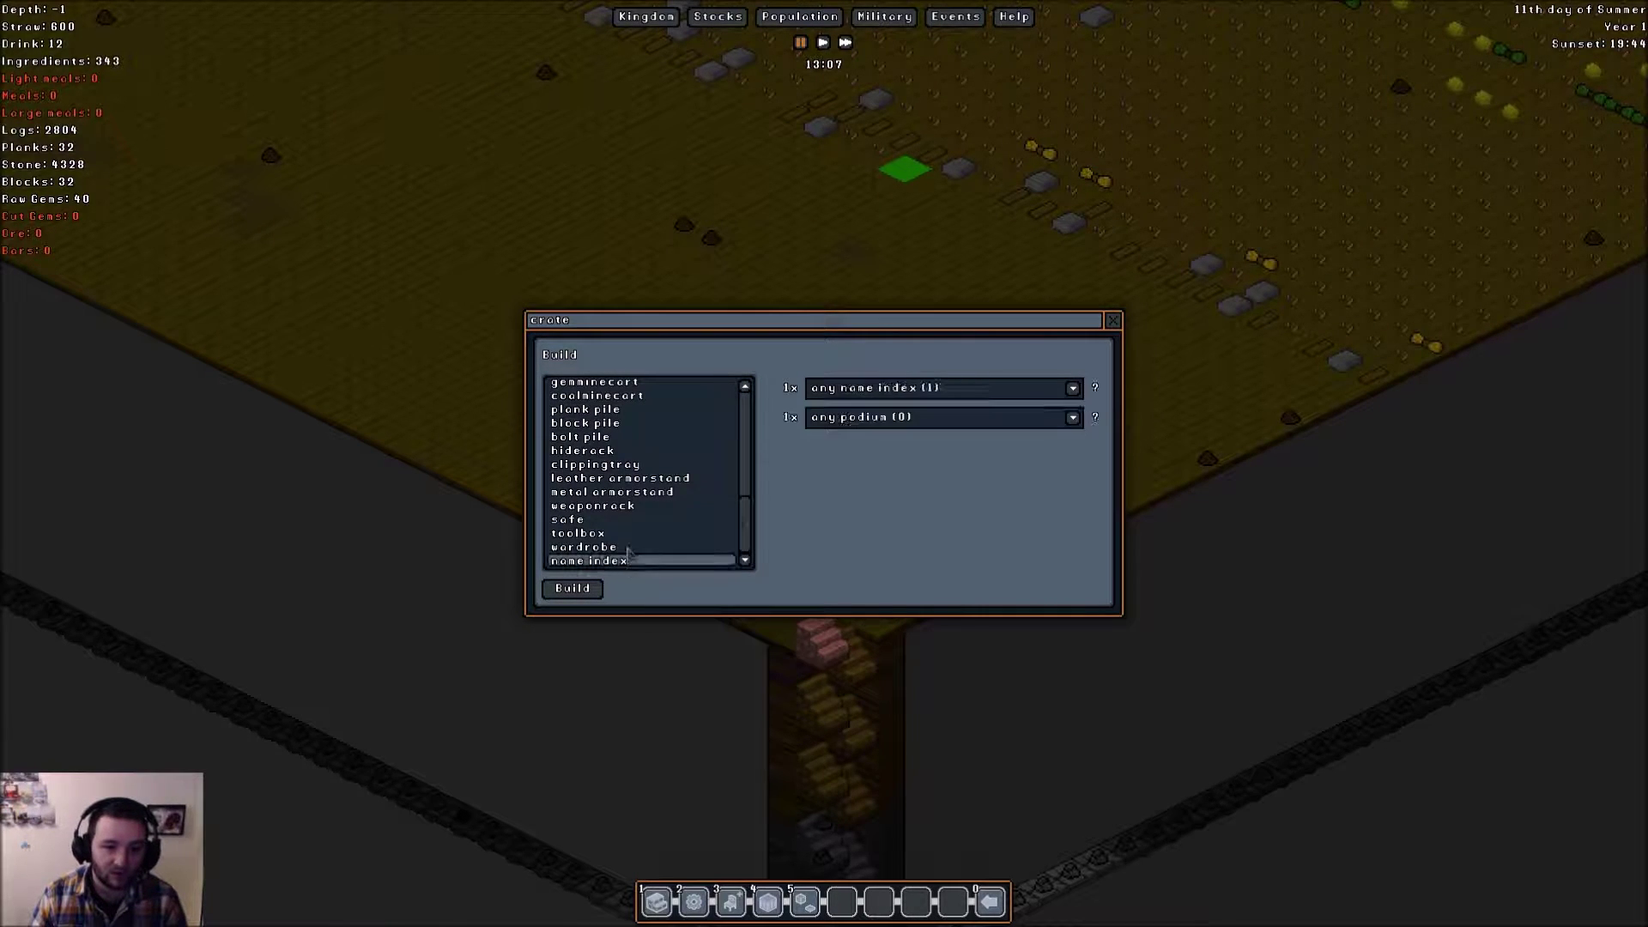
click(636, 520)
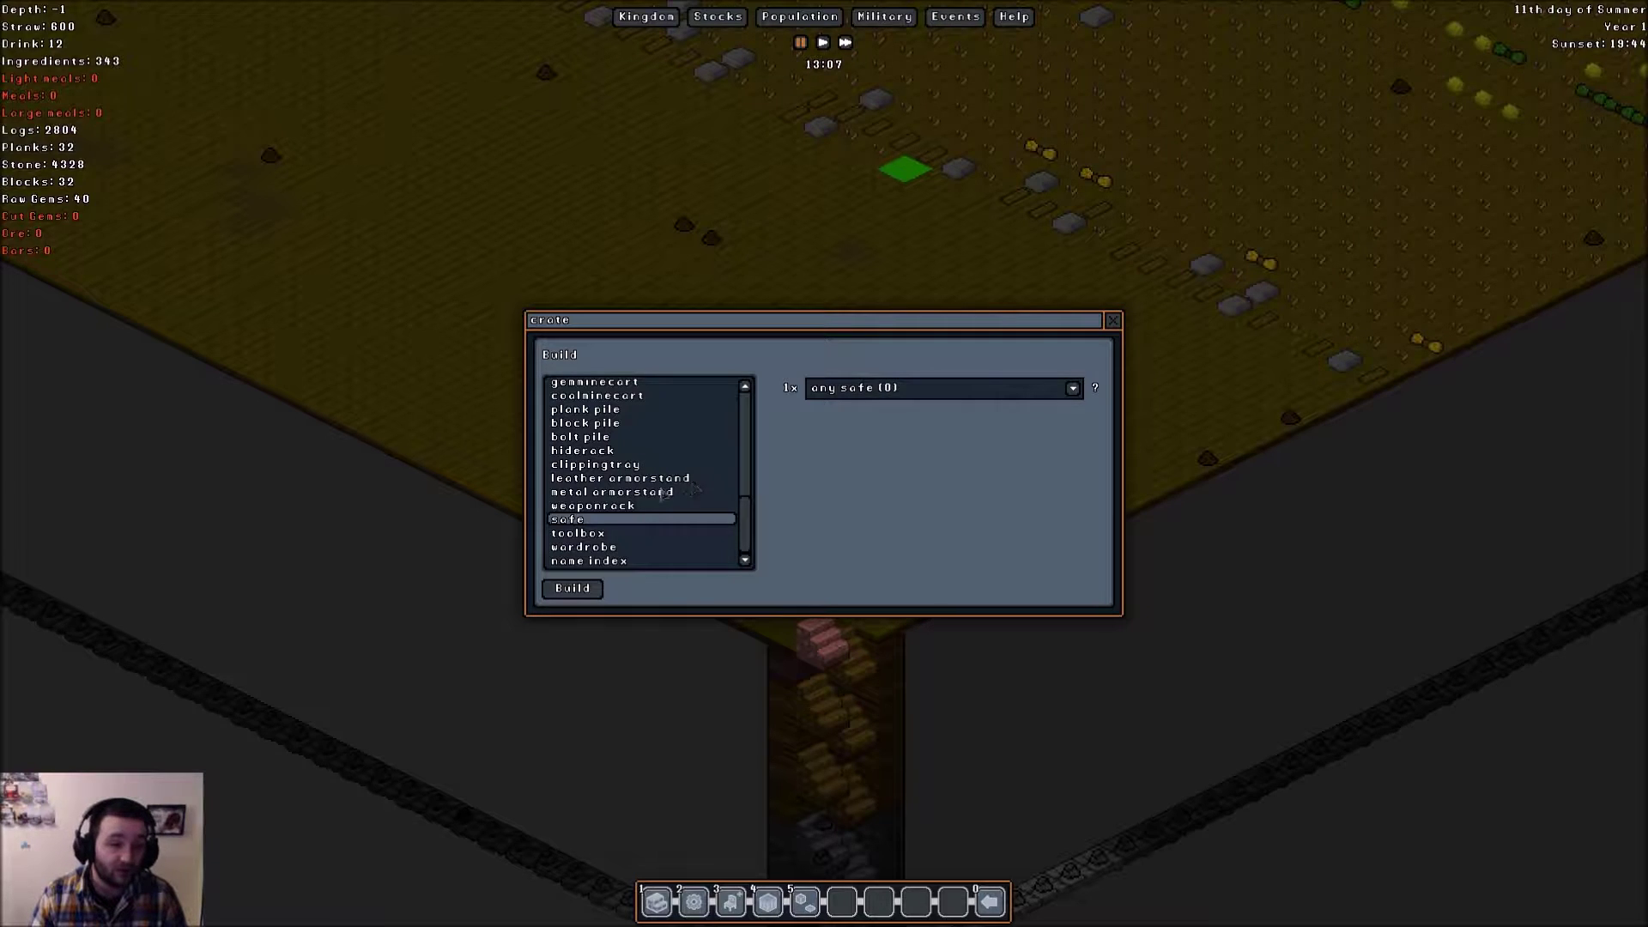
click(593, 506)
click(613, 480)
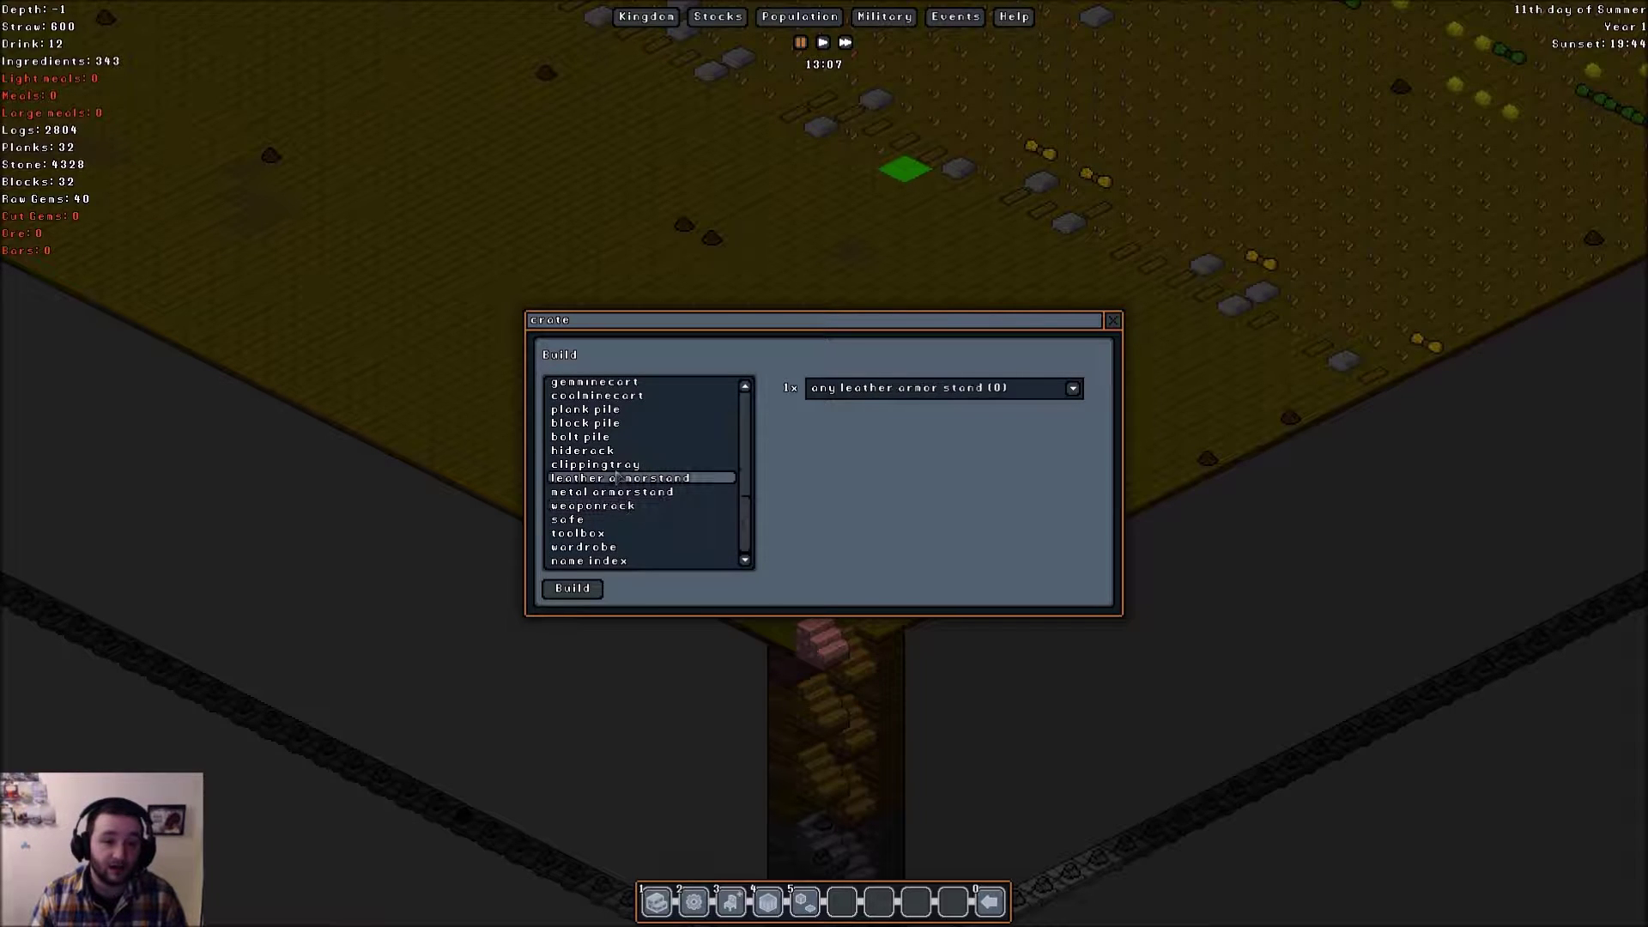
click(616, 467)
click(613, 437)
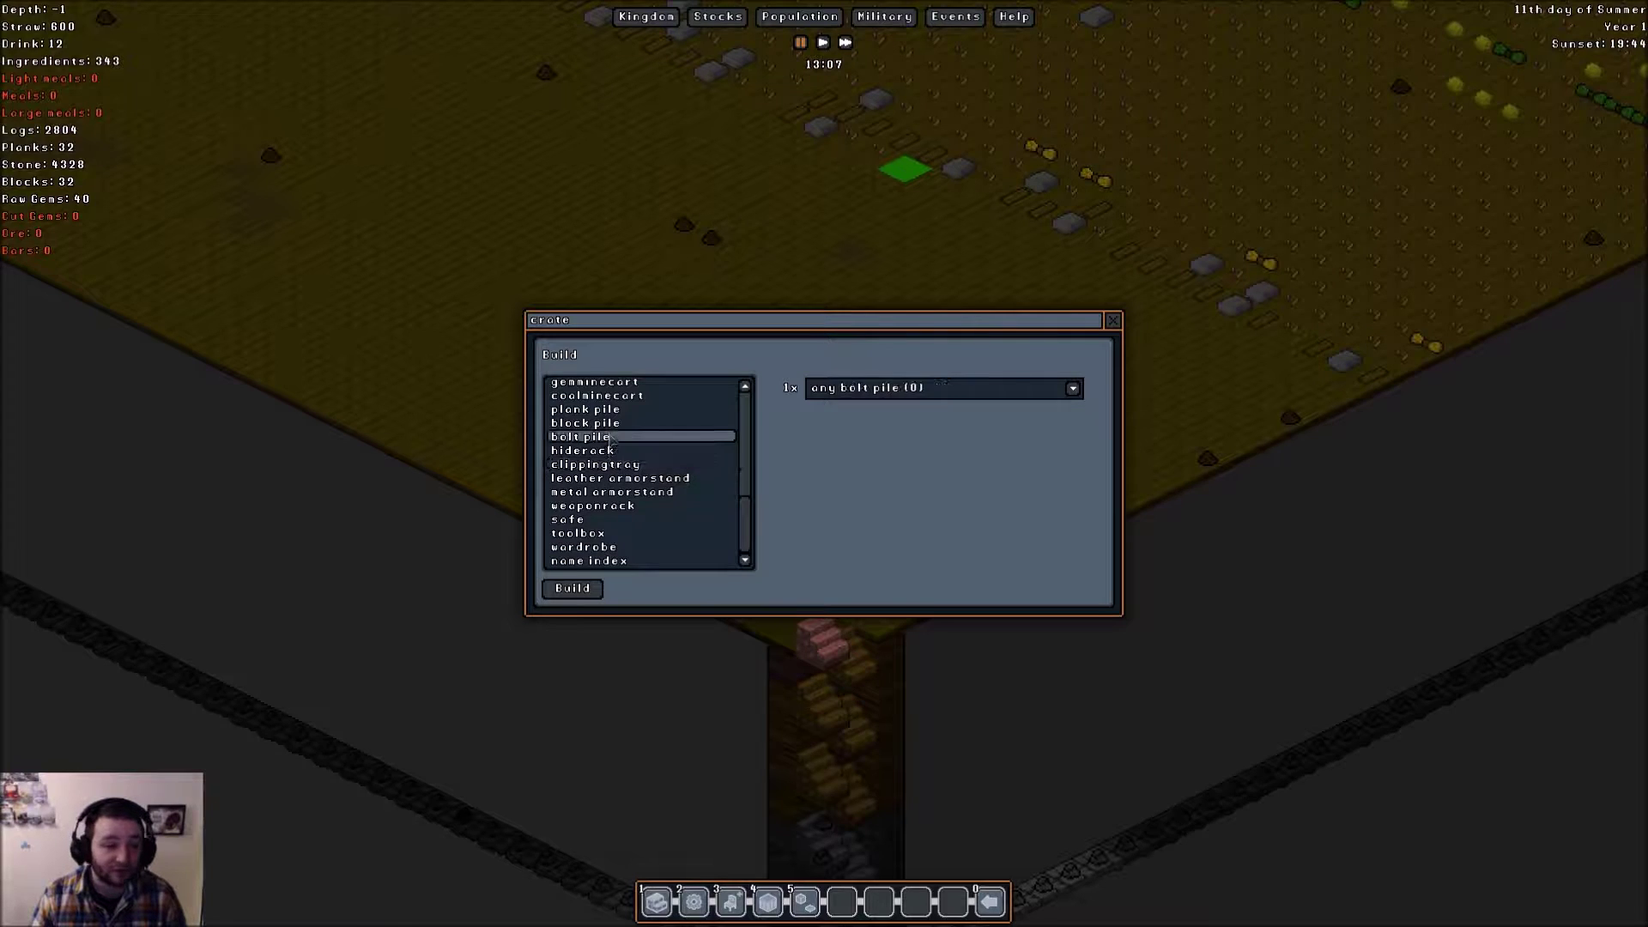
click(616, 464)
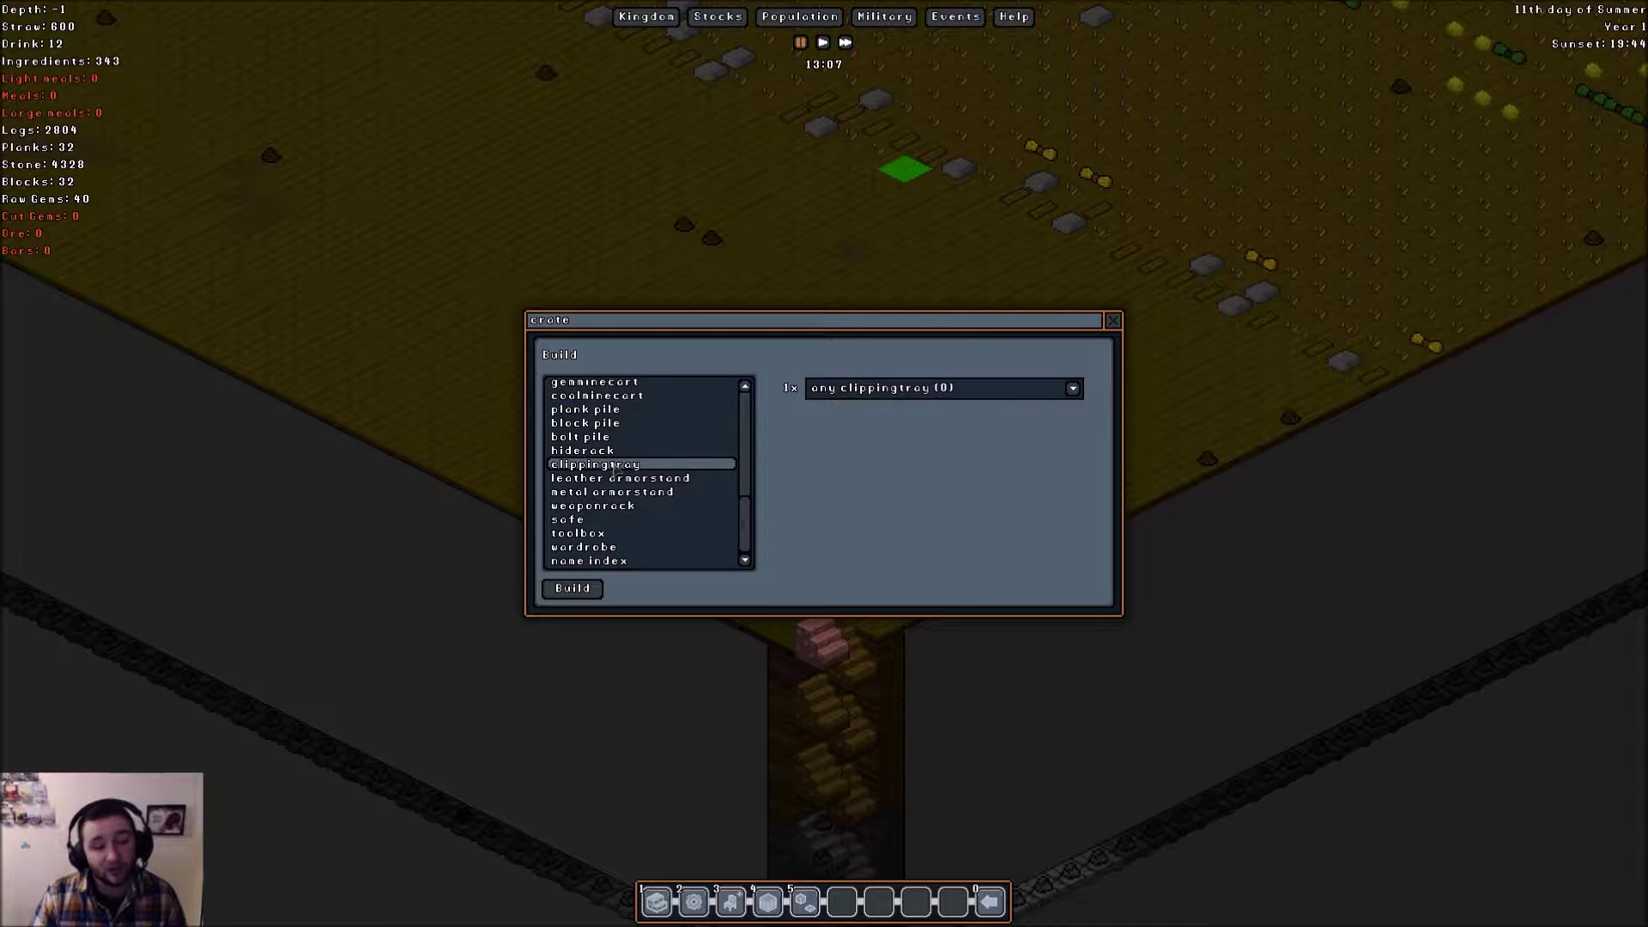
scroll(617, 466, up, 3)
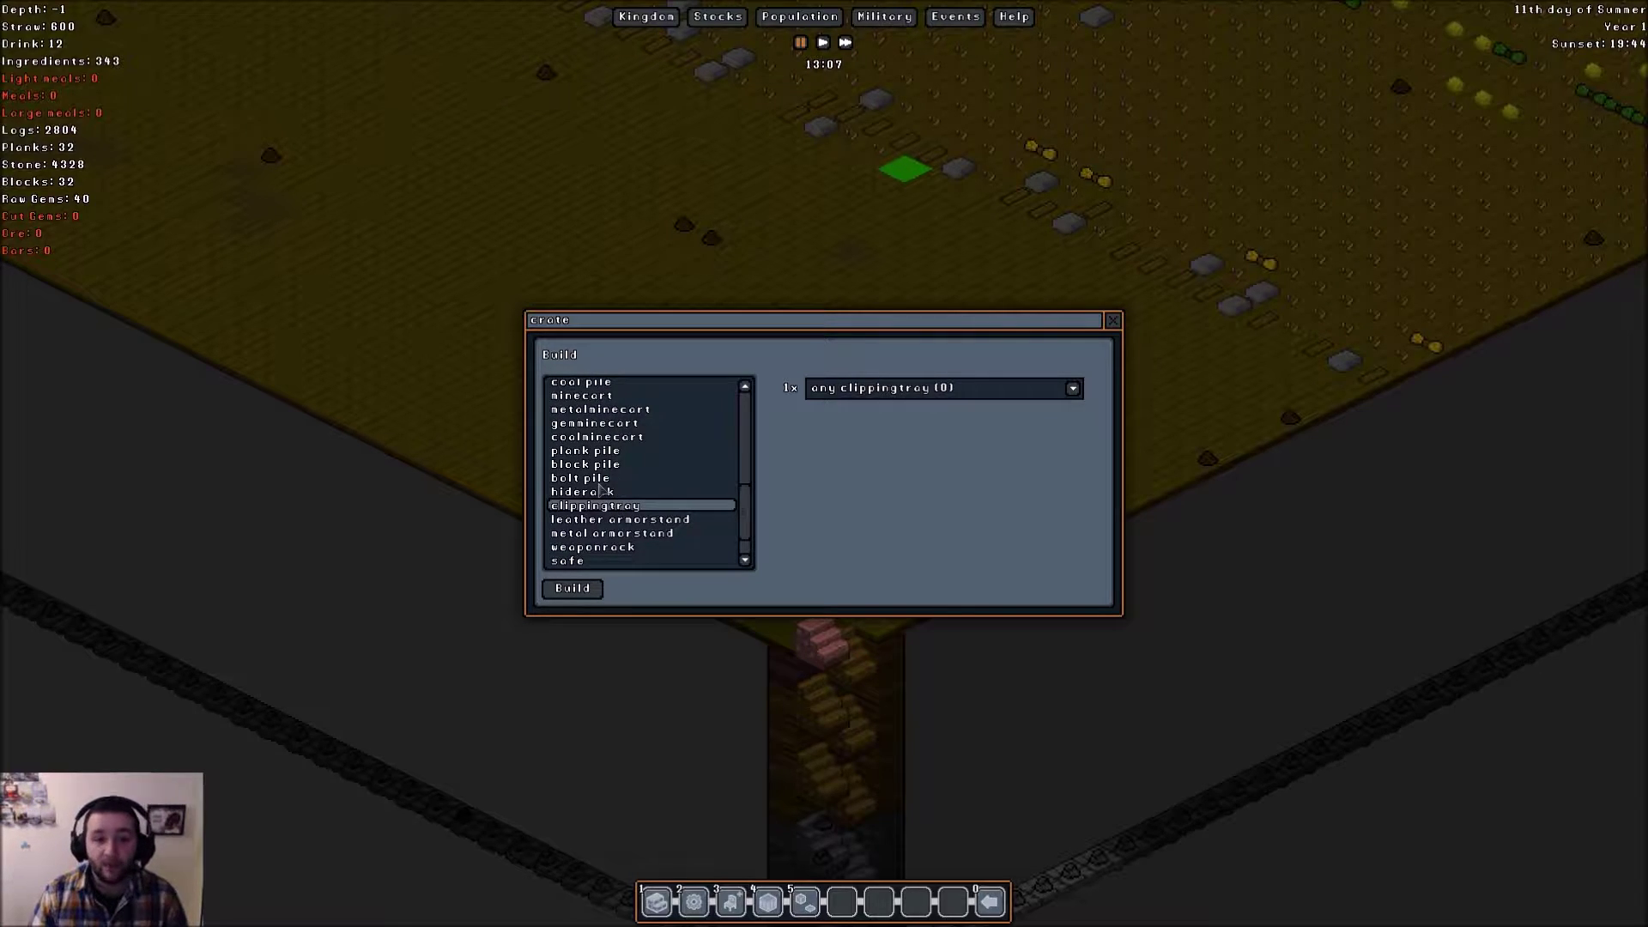
click(601, 480)
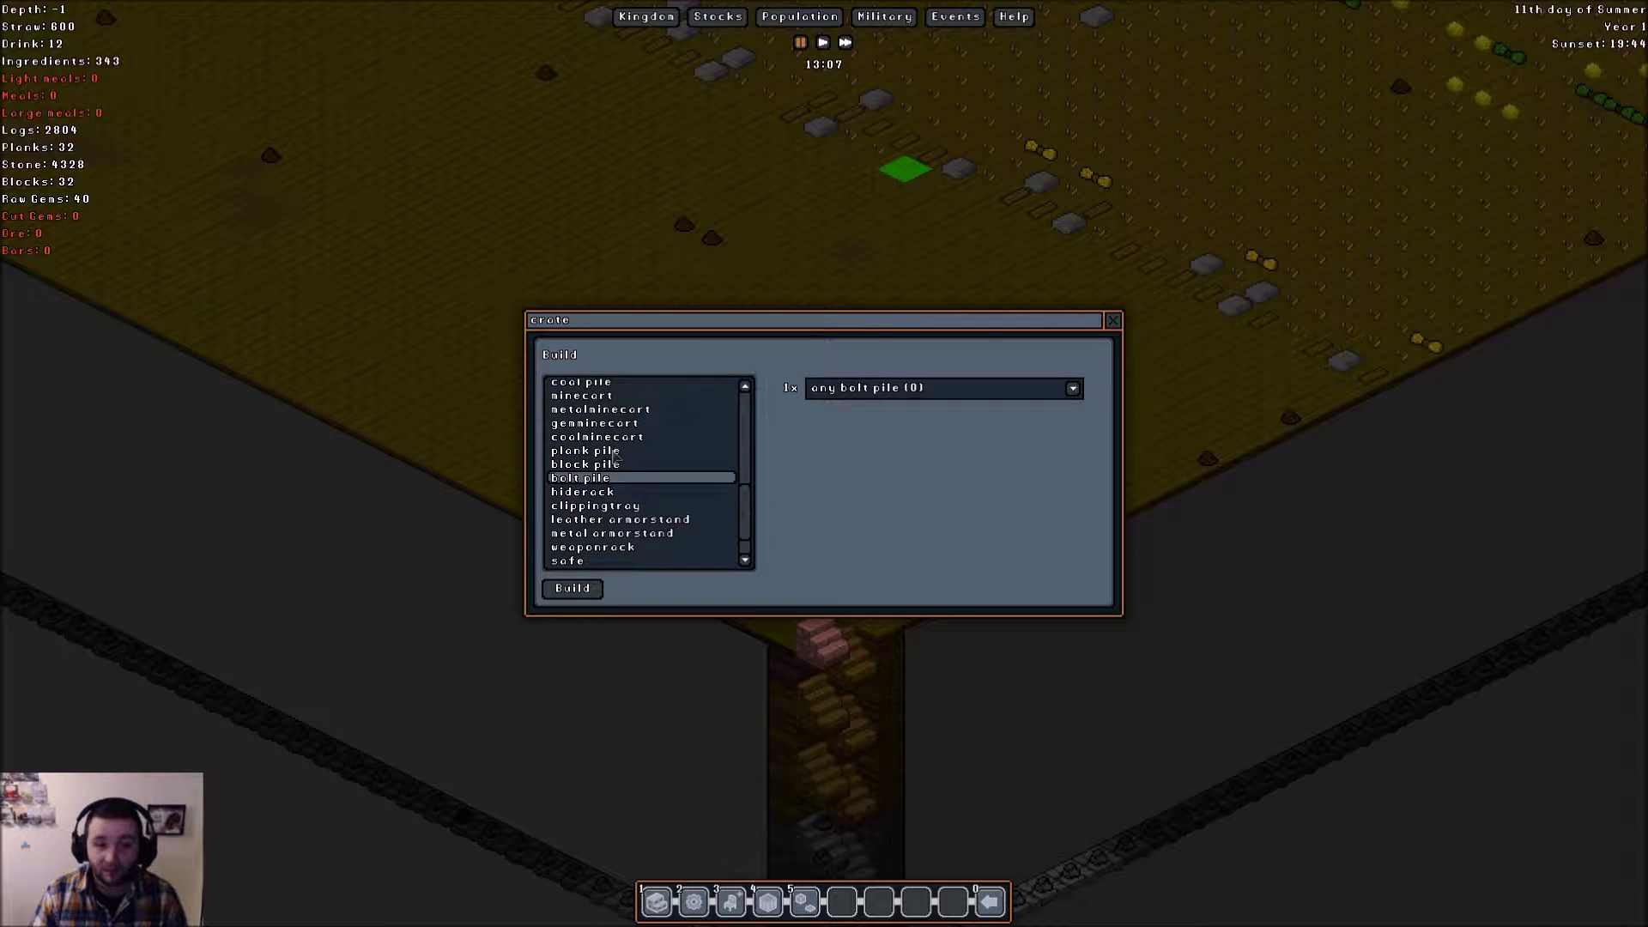
scroll(616, 463, up, 5)
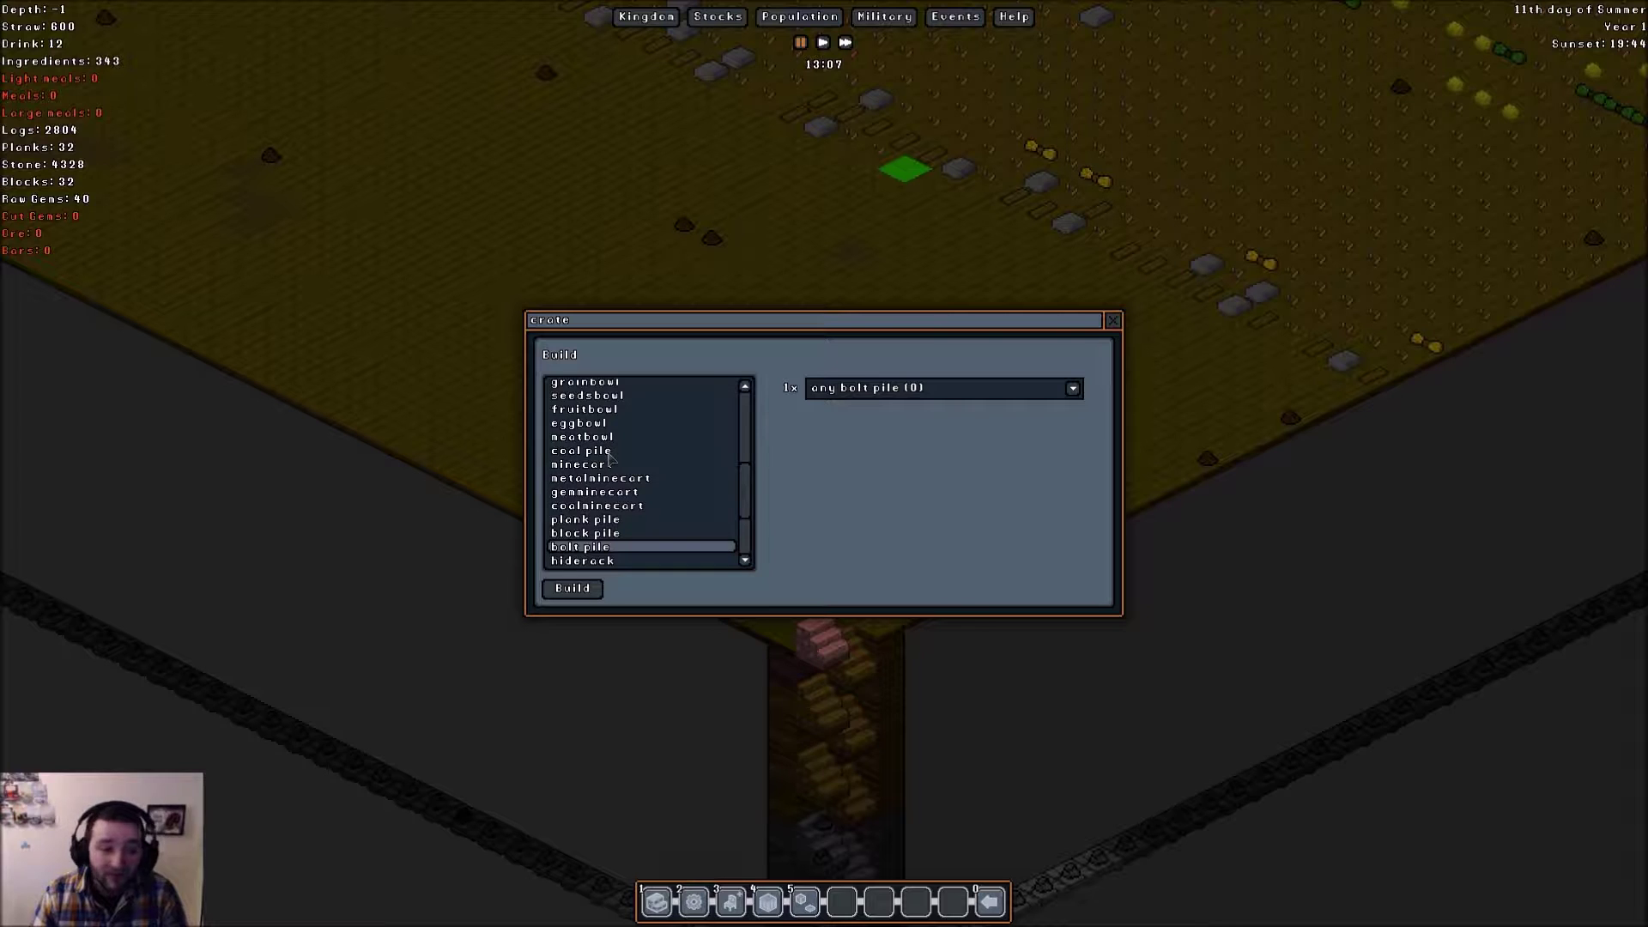
scroll(611, 459, up, 5)
scroll(610, 459, up, 3)
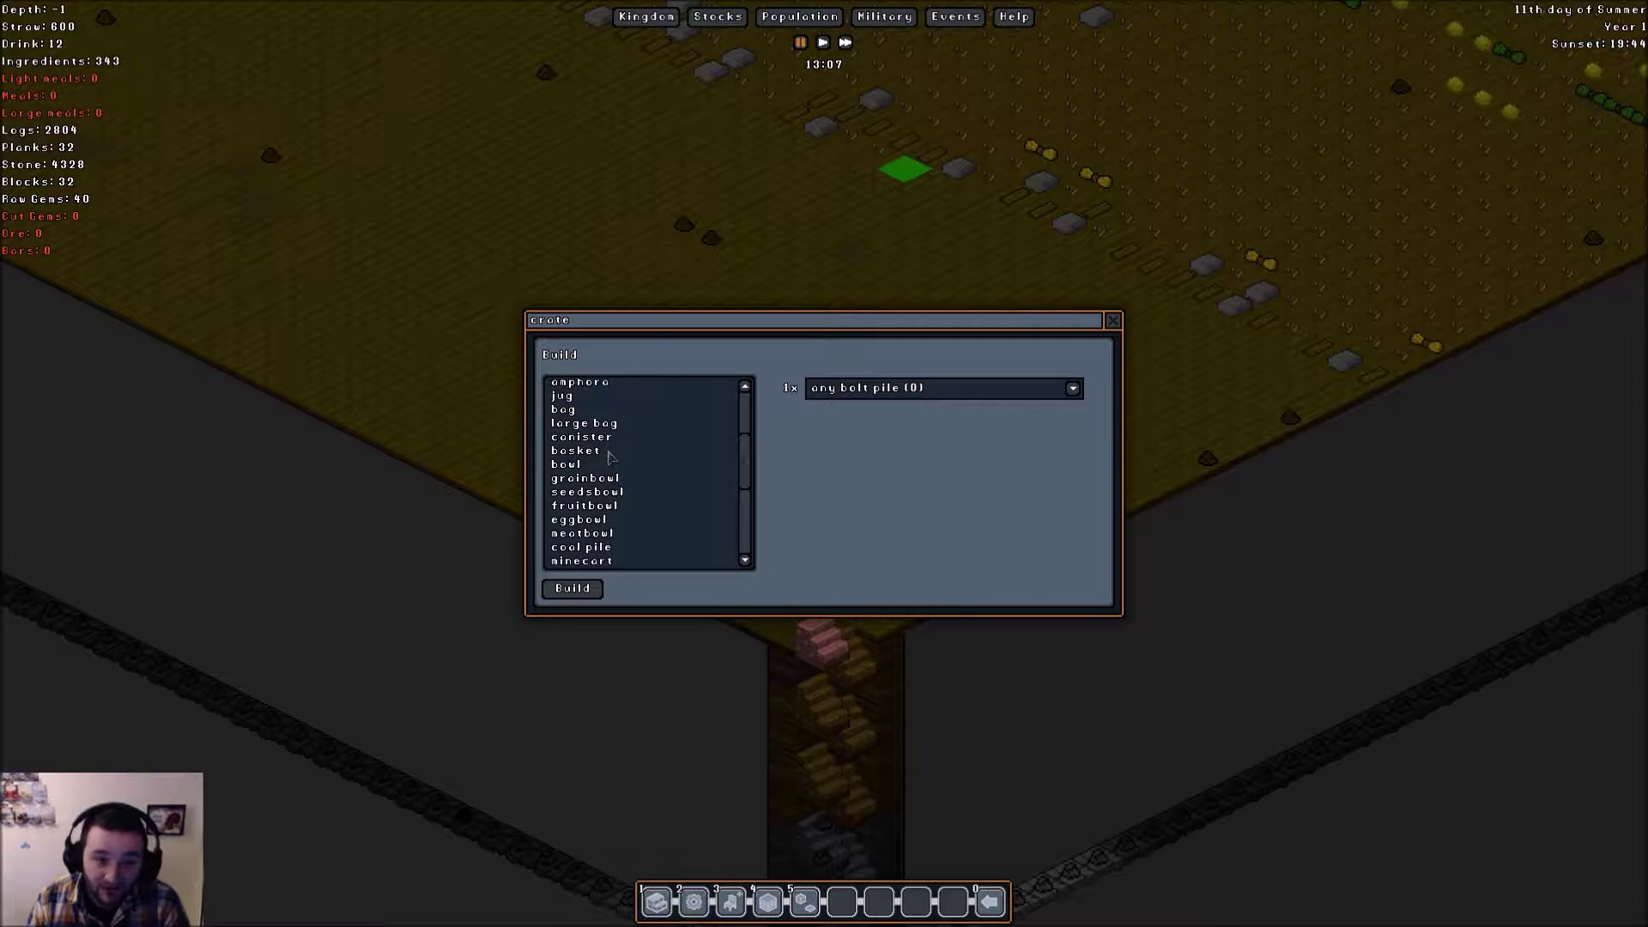
scroll(610, 458, up, 2)
scroll(610, 455, up, 3)
scroll(631, 450, up, 3)
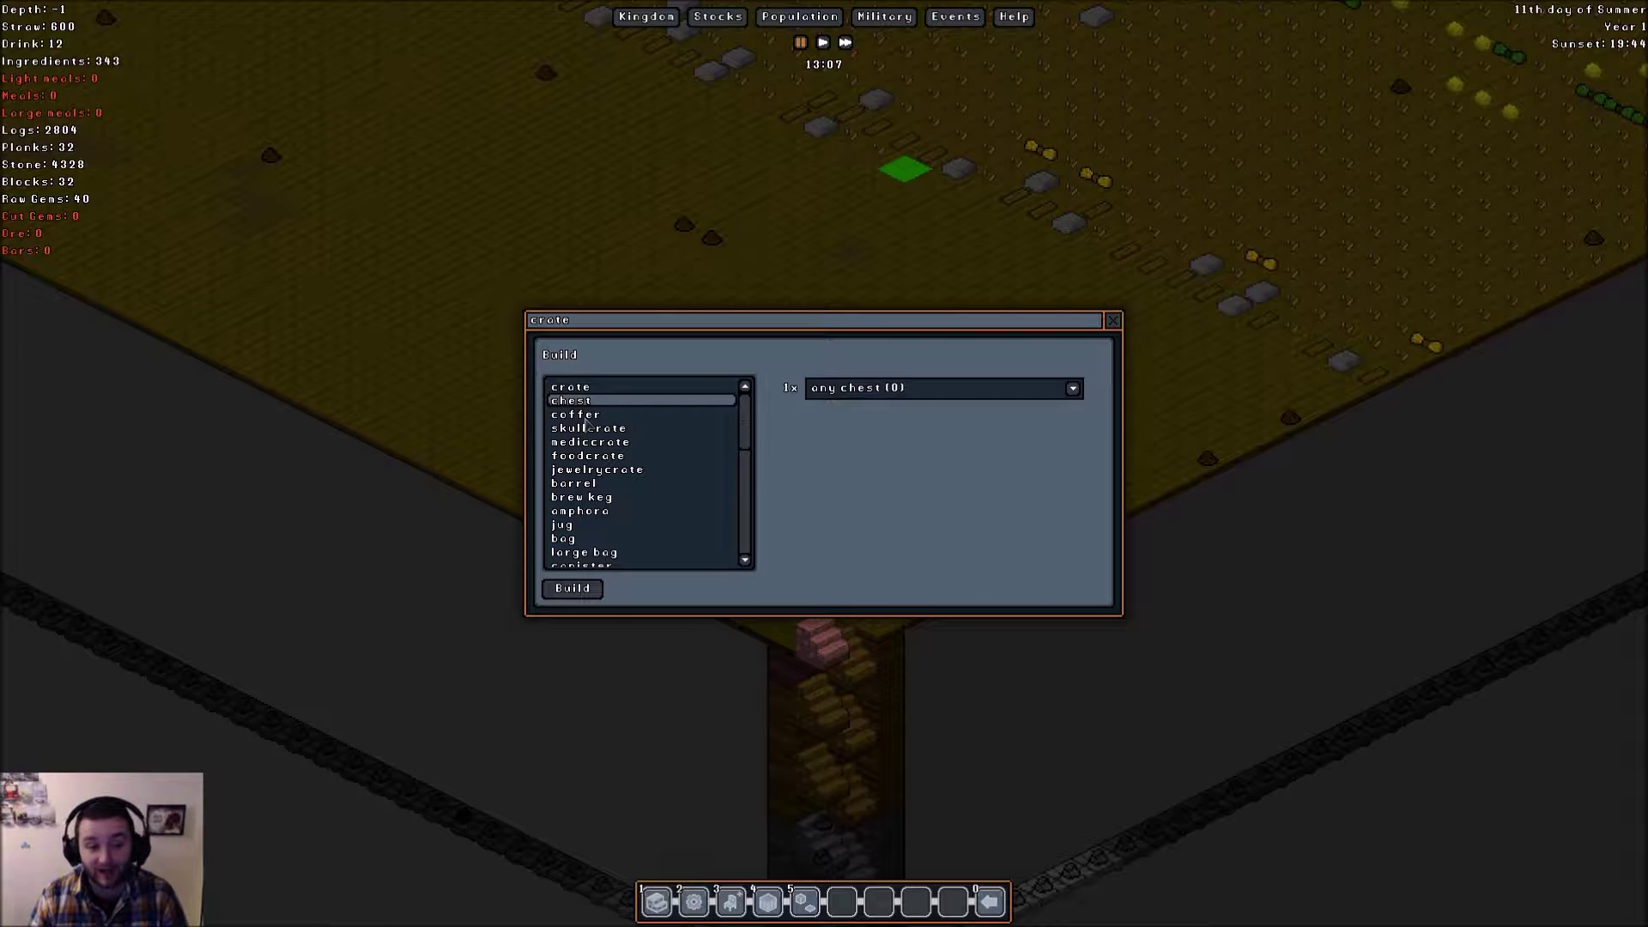
- Look over the crates and chest, then start placing a block pile
click(590, 387)
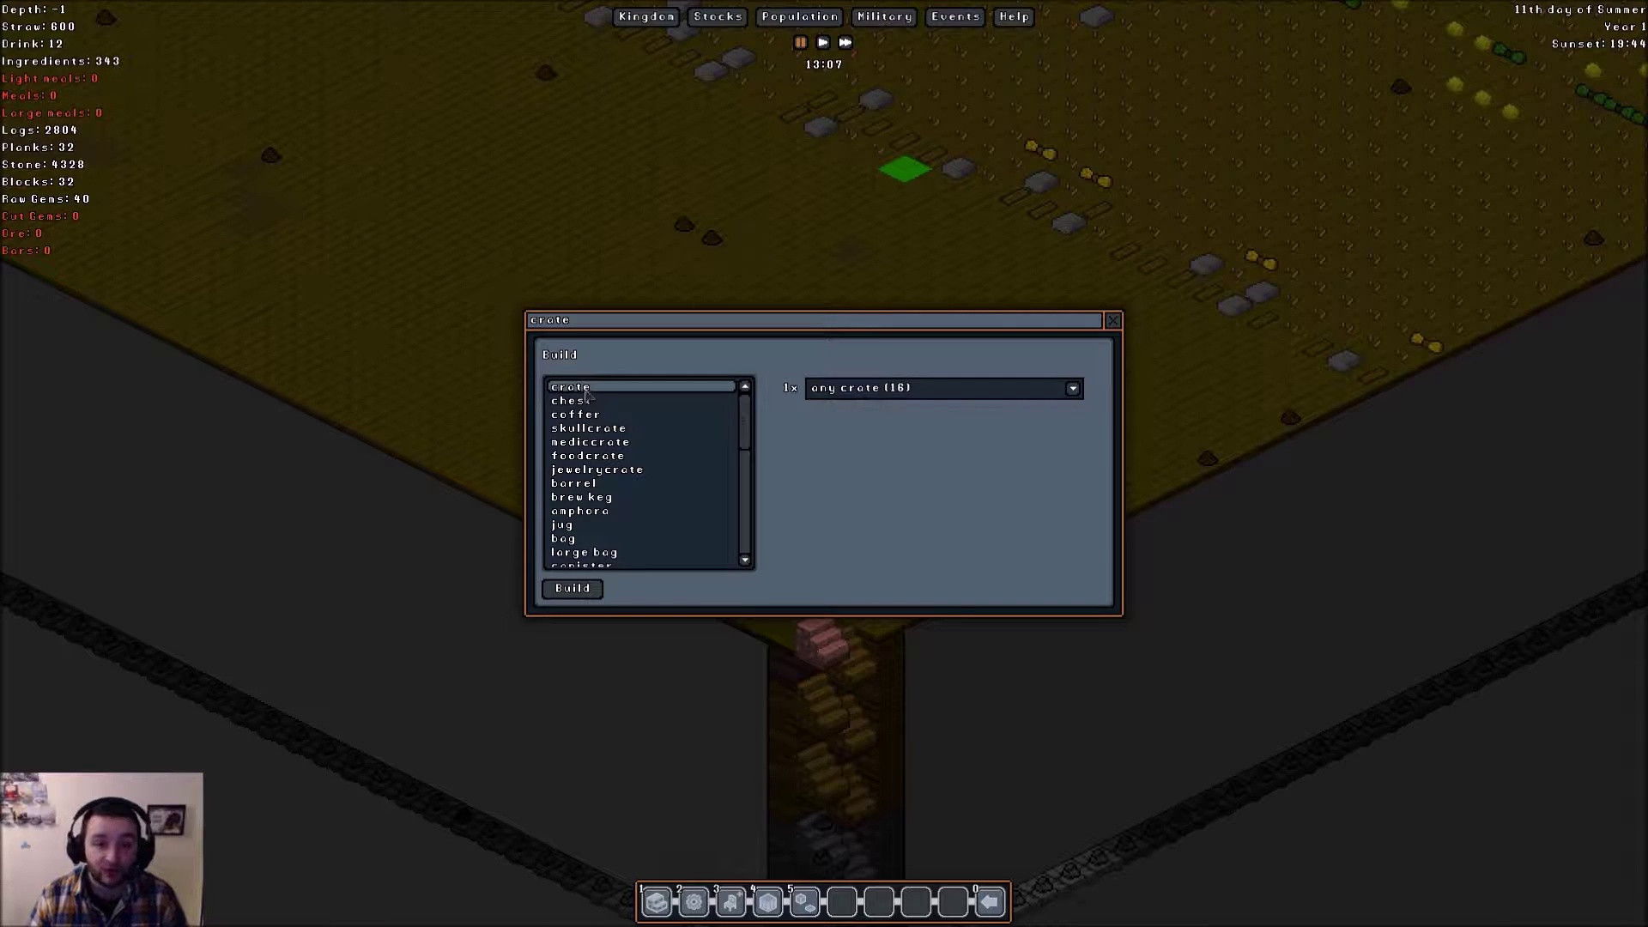
click(586, 403)
click(586, 403)
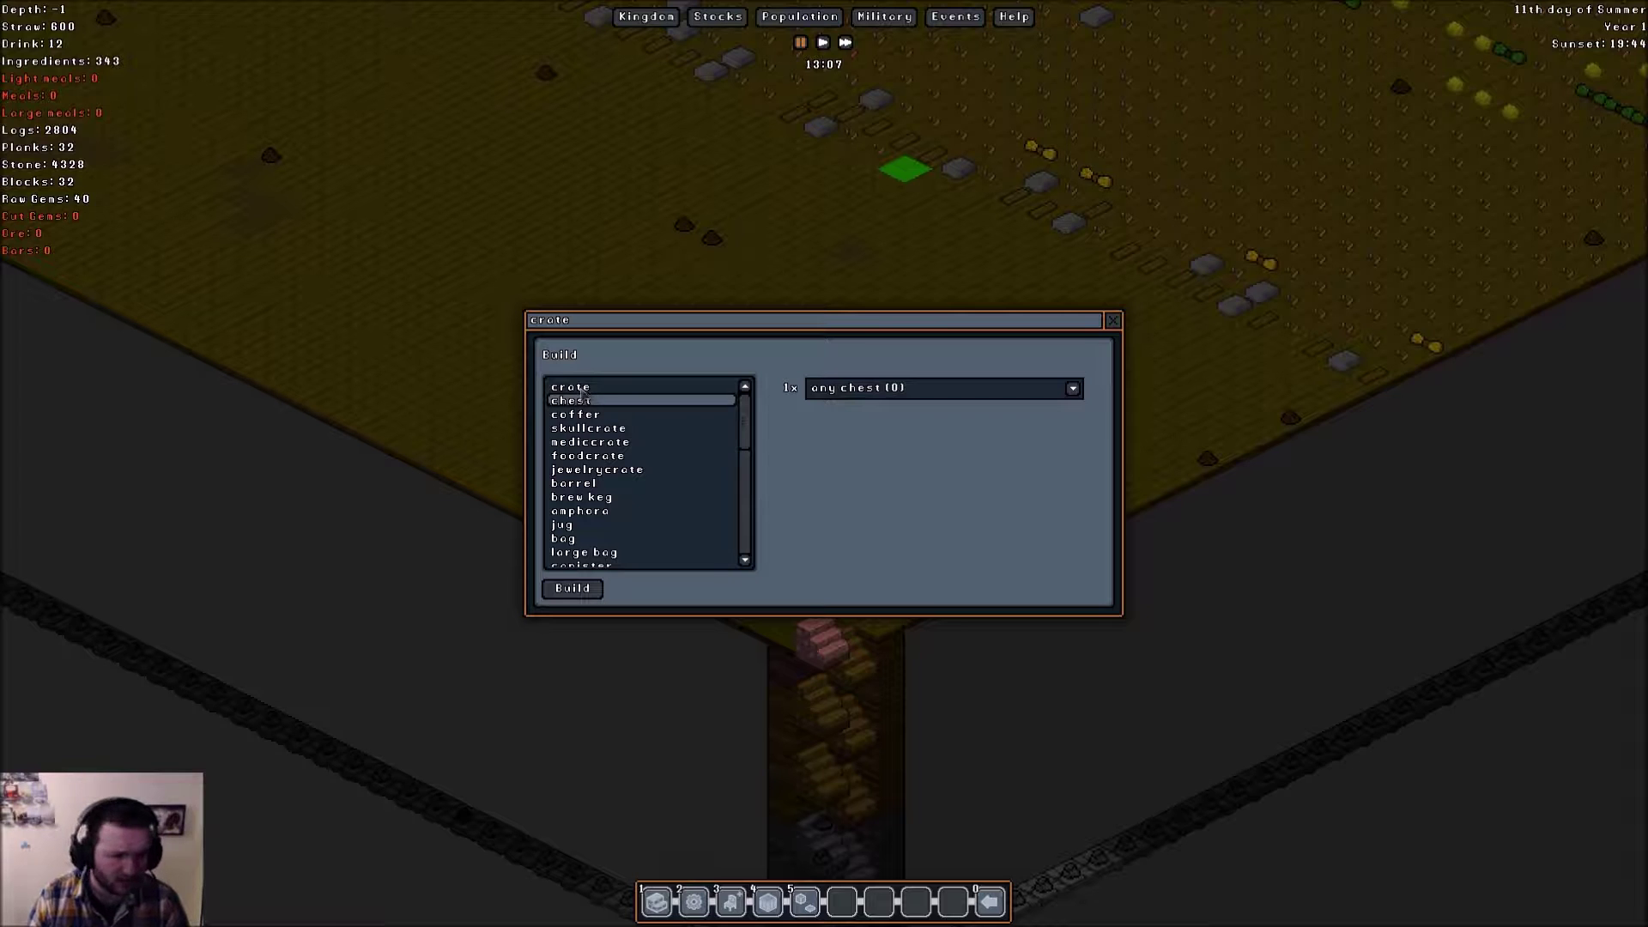
scroll(593, 425, down, 4)
scroll(606, 451, down, 4)
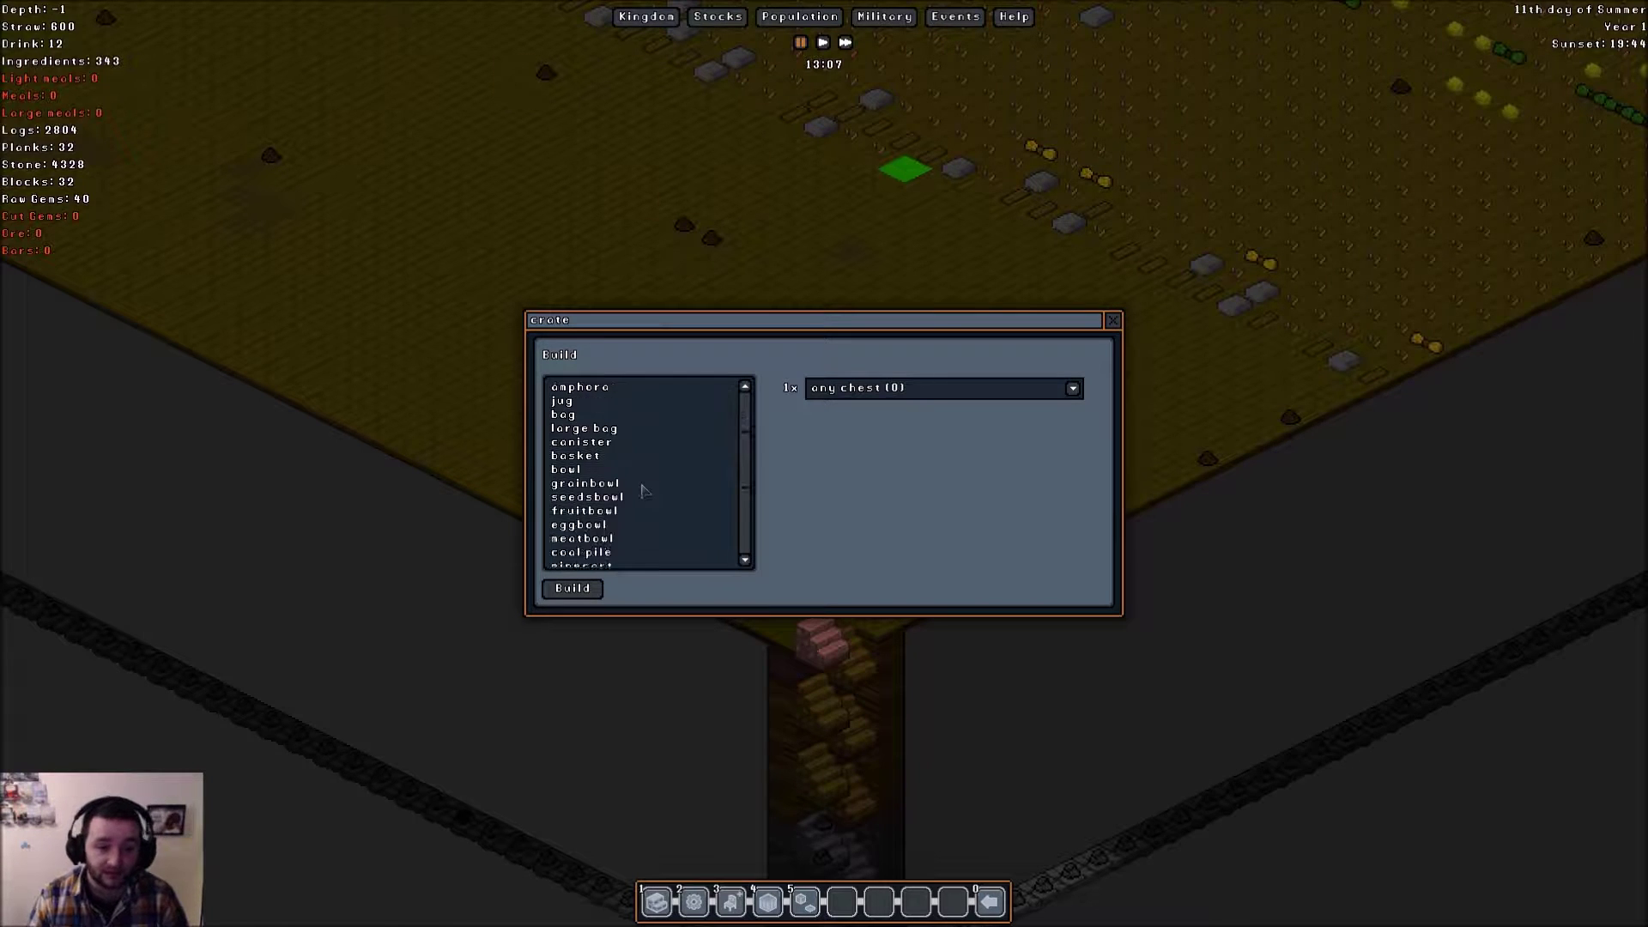
scroll(618, 471, down, 4)
scroll(643, 490, down, 4)
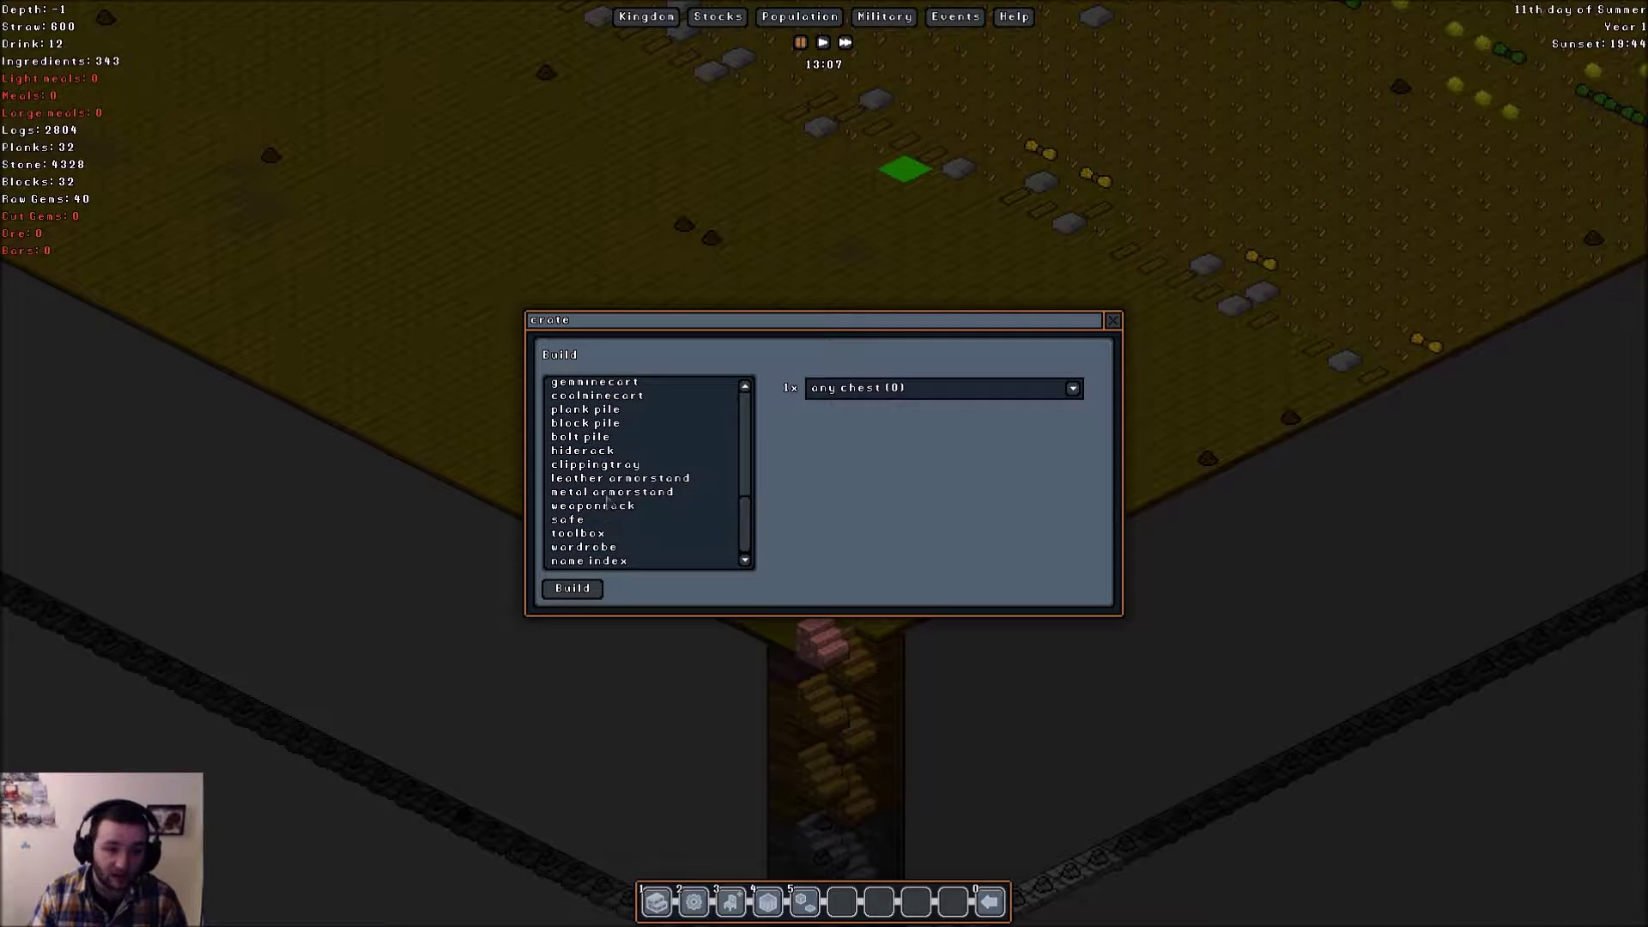
scroll(606, 489, up, 3)
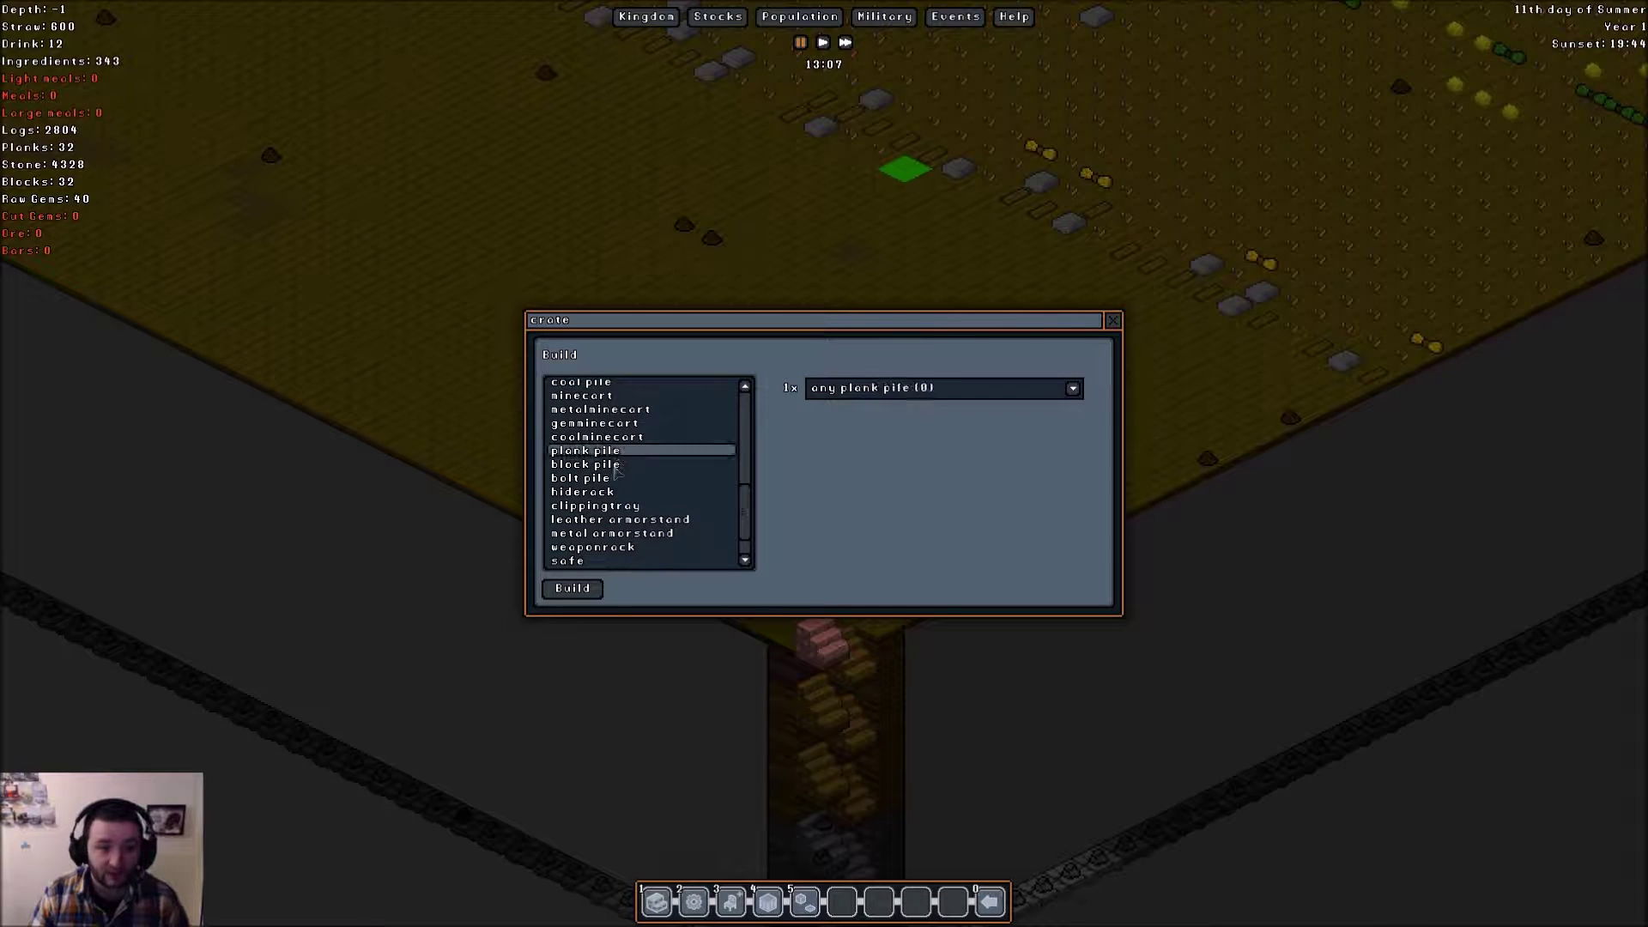
click(587, 465)
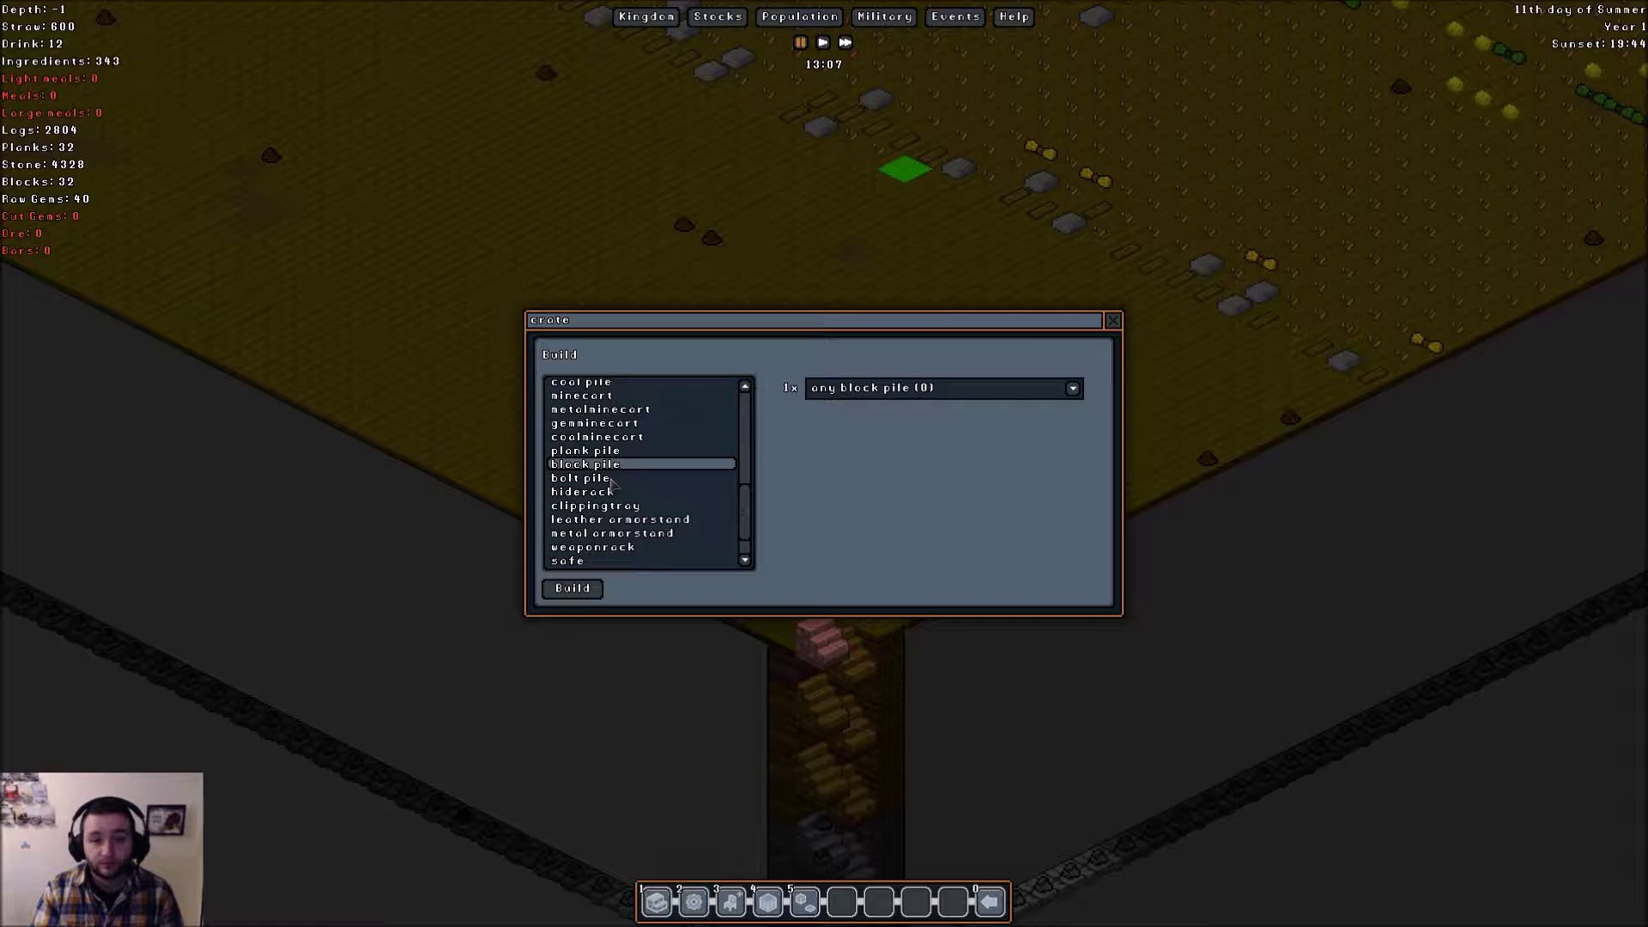
click(573, 589)
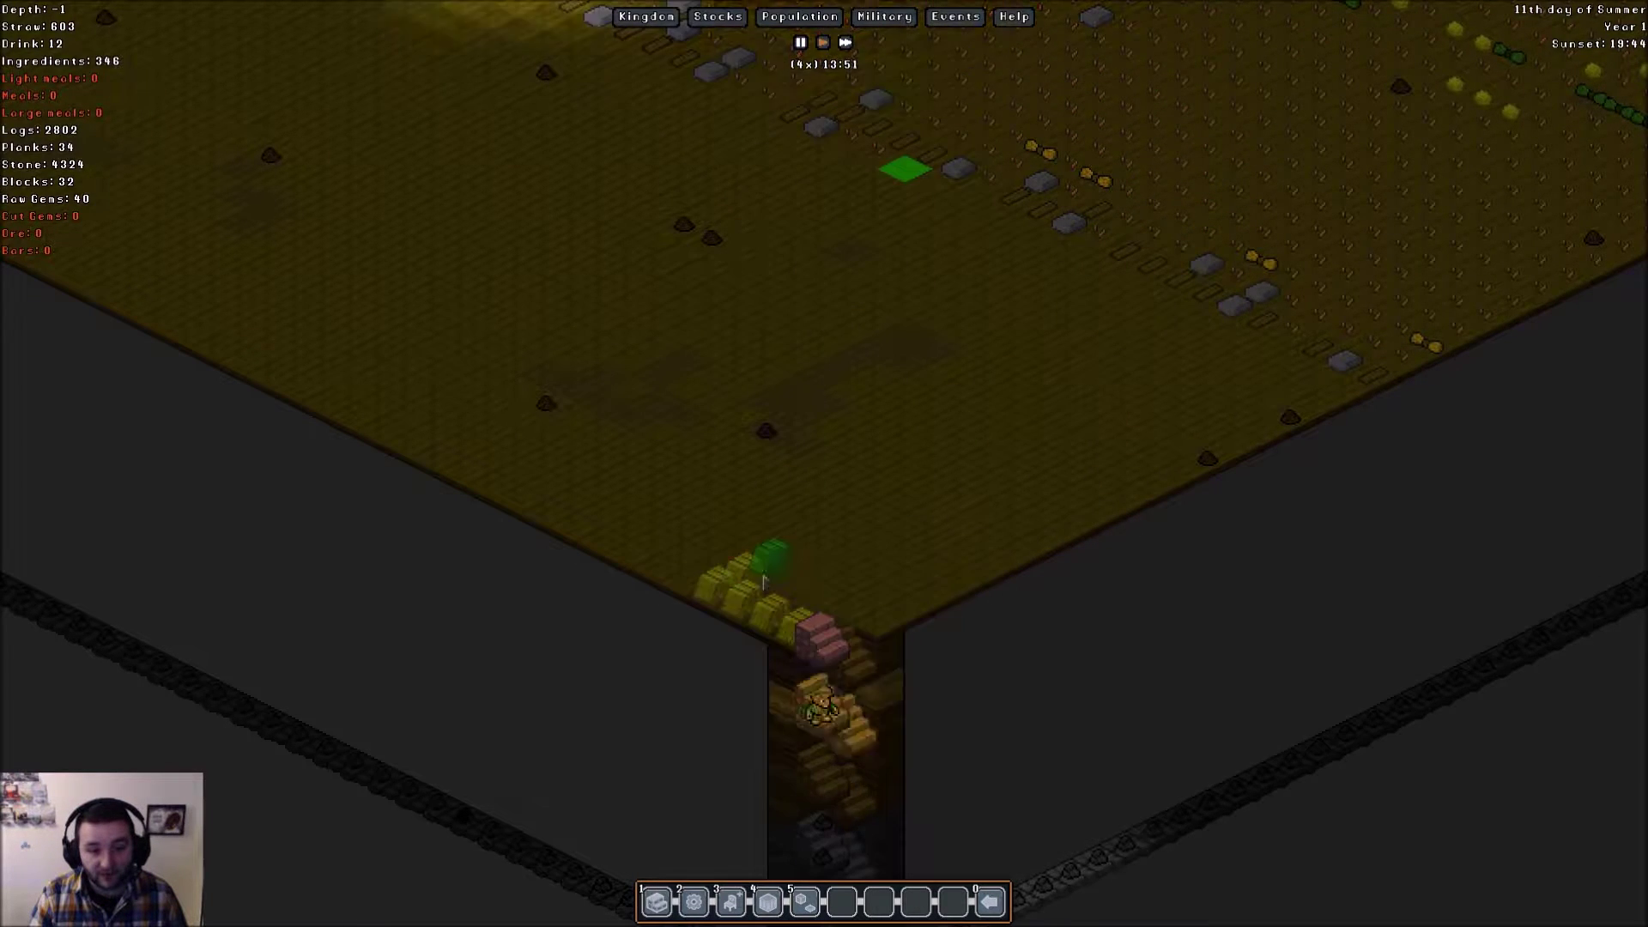
- Drag out more piles beside the stairwell and choose plank pile to build
mouse_move(717, 615)
mouse_down()
mouse_move(799, 561)
mouse_move(887, 573)
mouse_move(895, 606)
mouse_up()
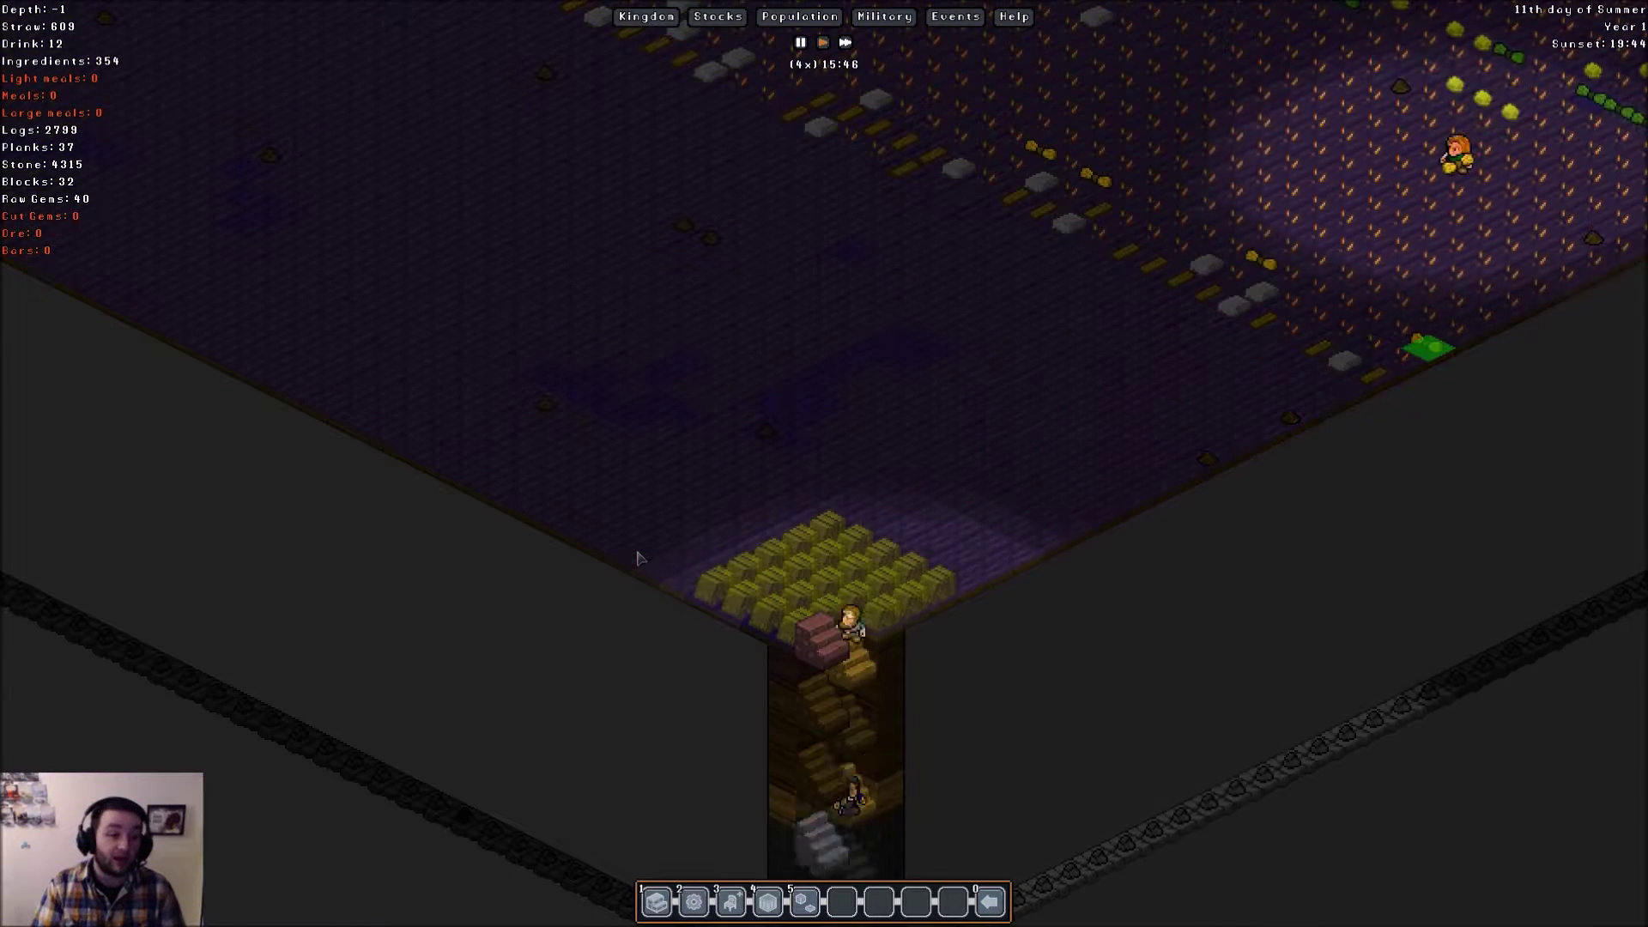
key(b)
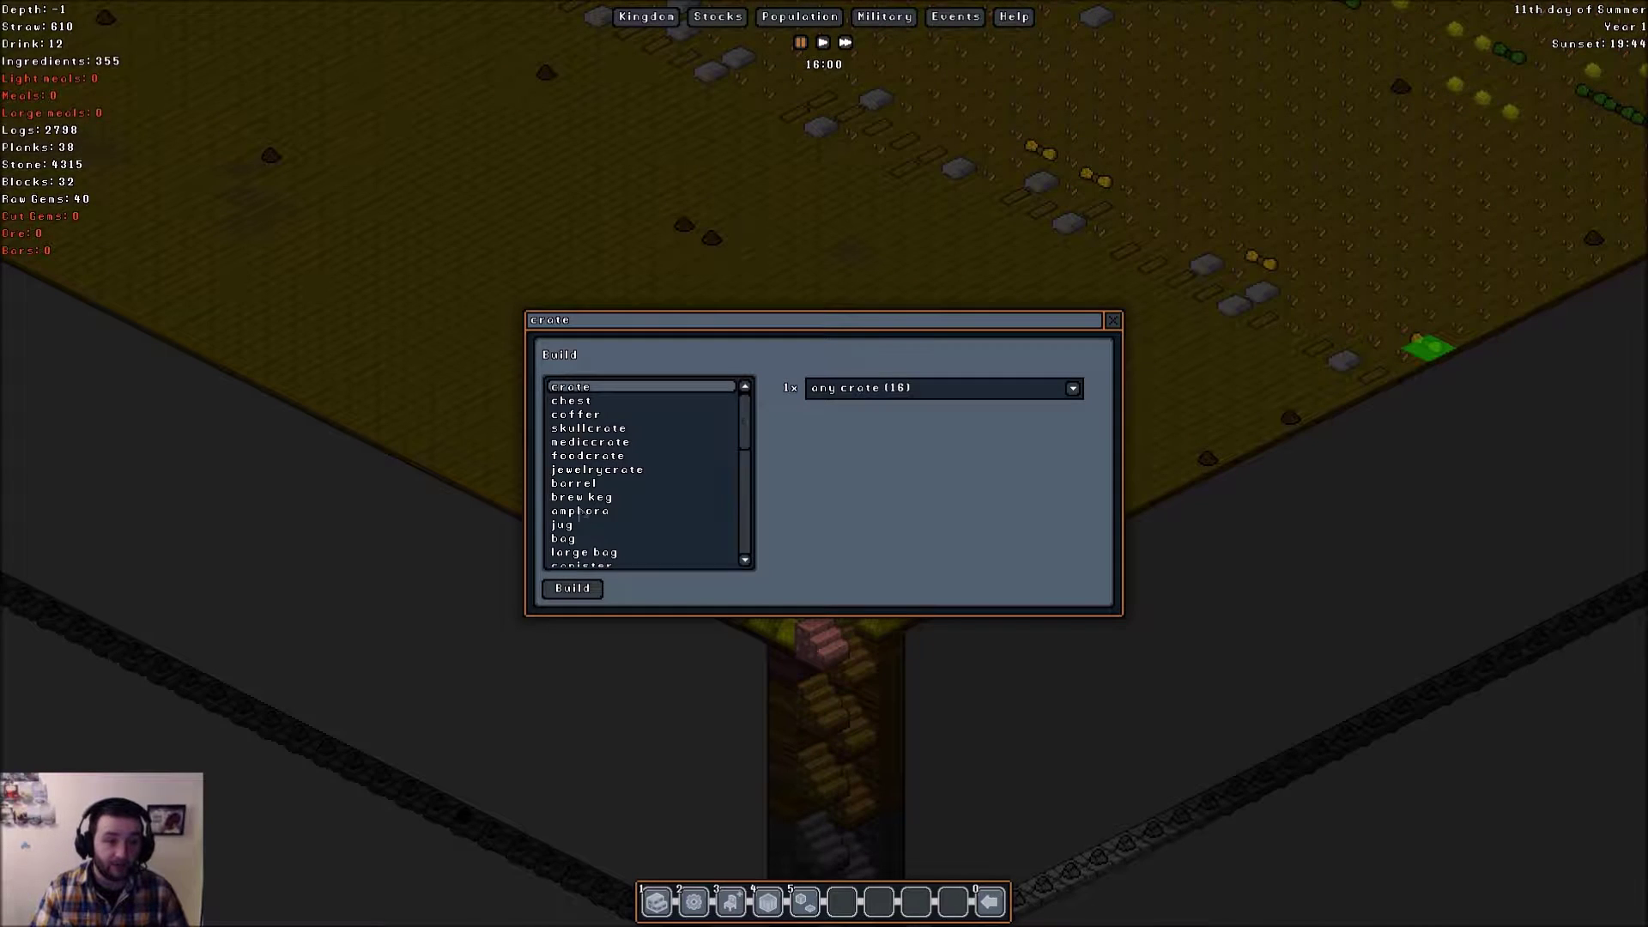
scroll(579, 511, down, 3)
scroll(585, 515, down, 3)
scroll(606, 528, down, 3)
scroll(611, 541, down, 2)
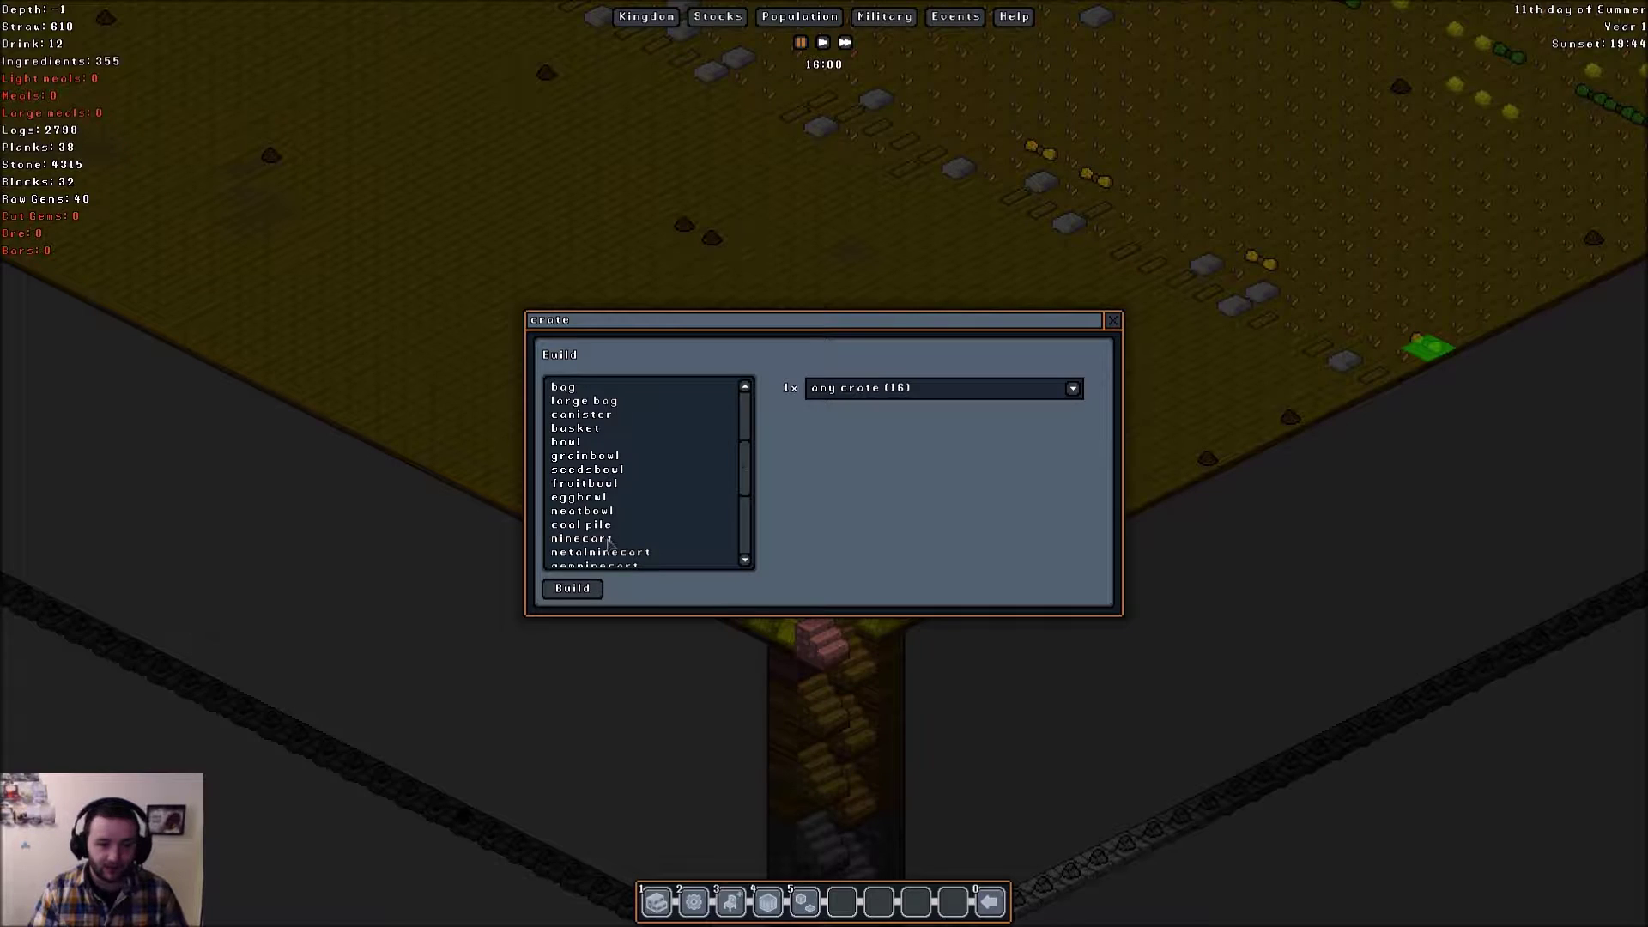
scroll(610, 538, down, 3)
scroll(608, 539, down, 3)
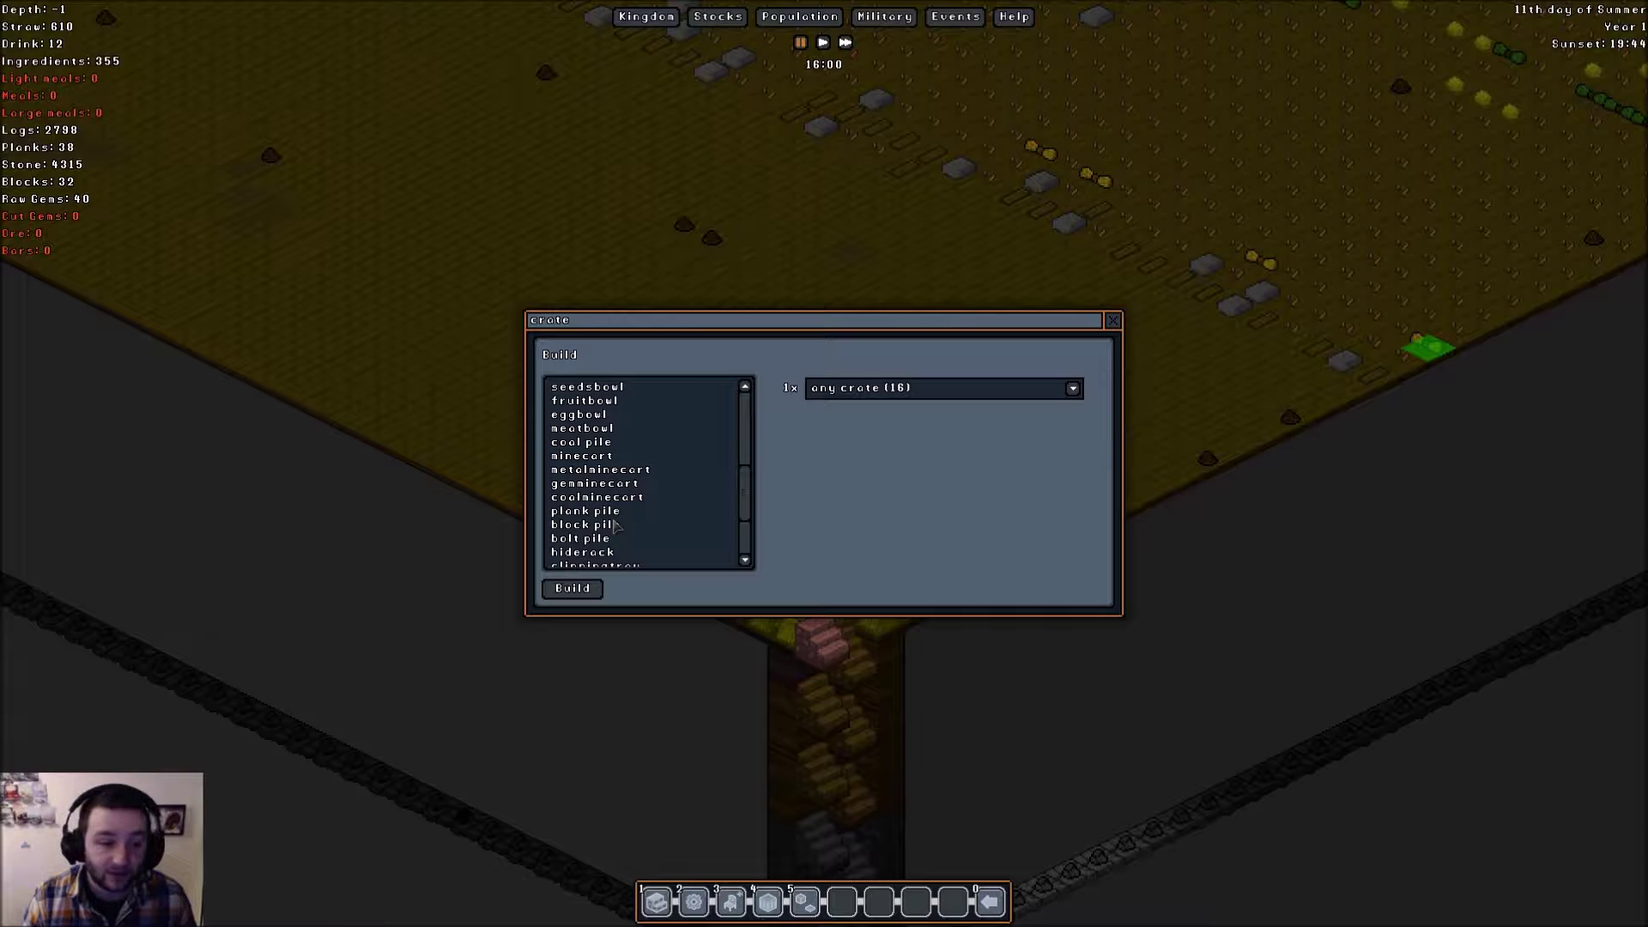
scroll(615, 525, down, 2)
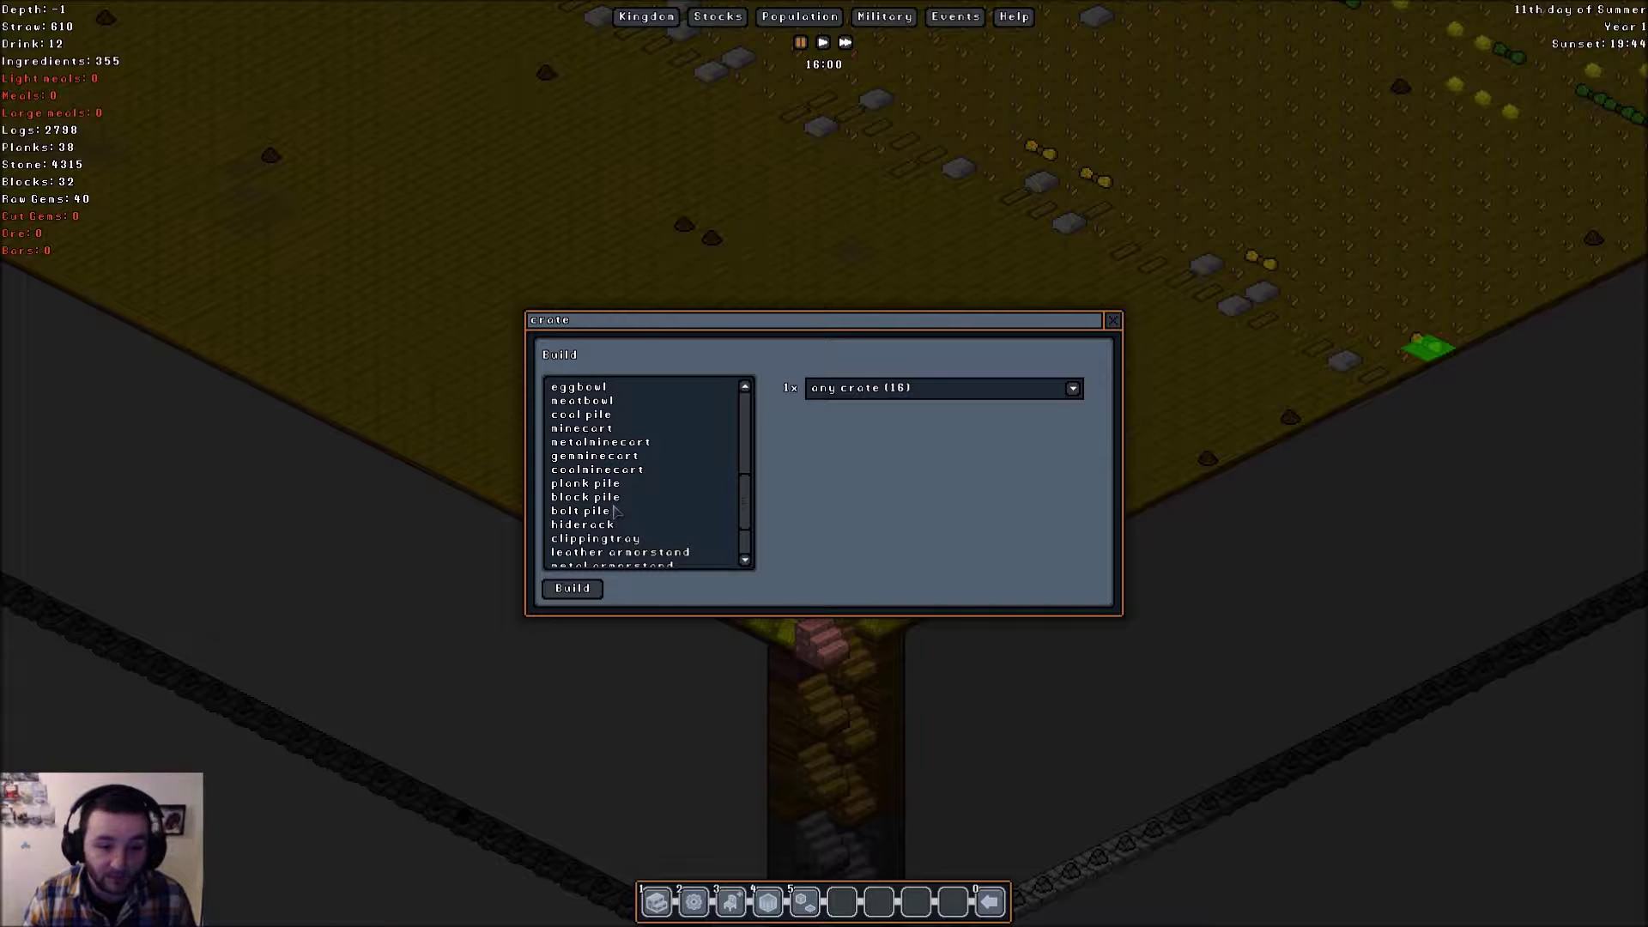
click(588, 484)
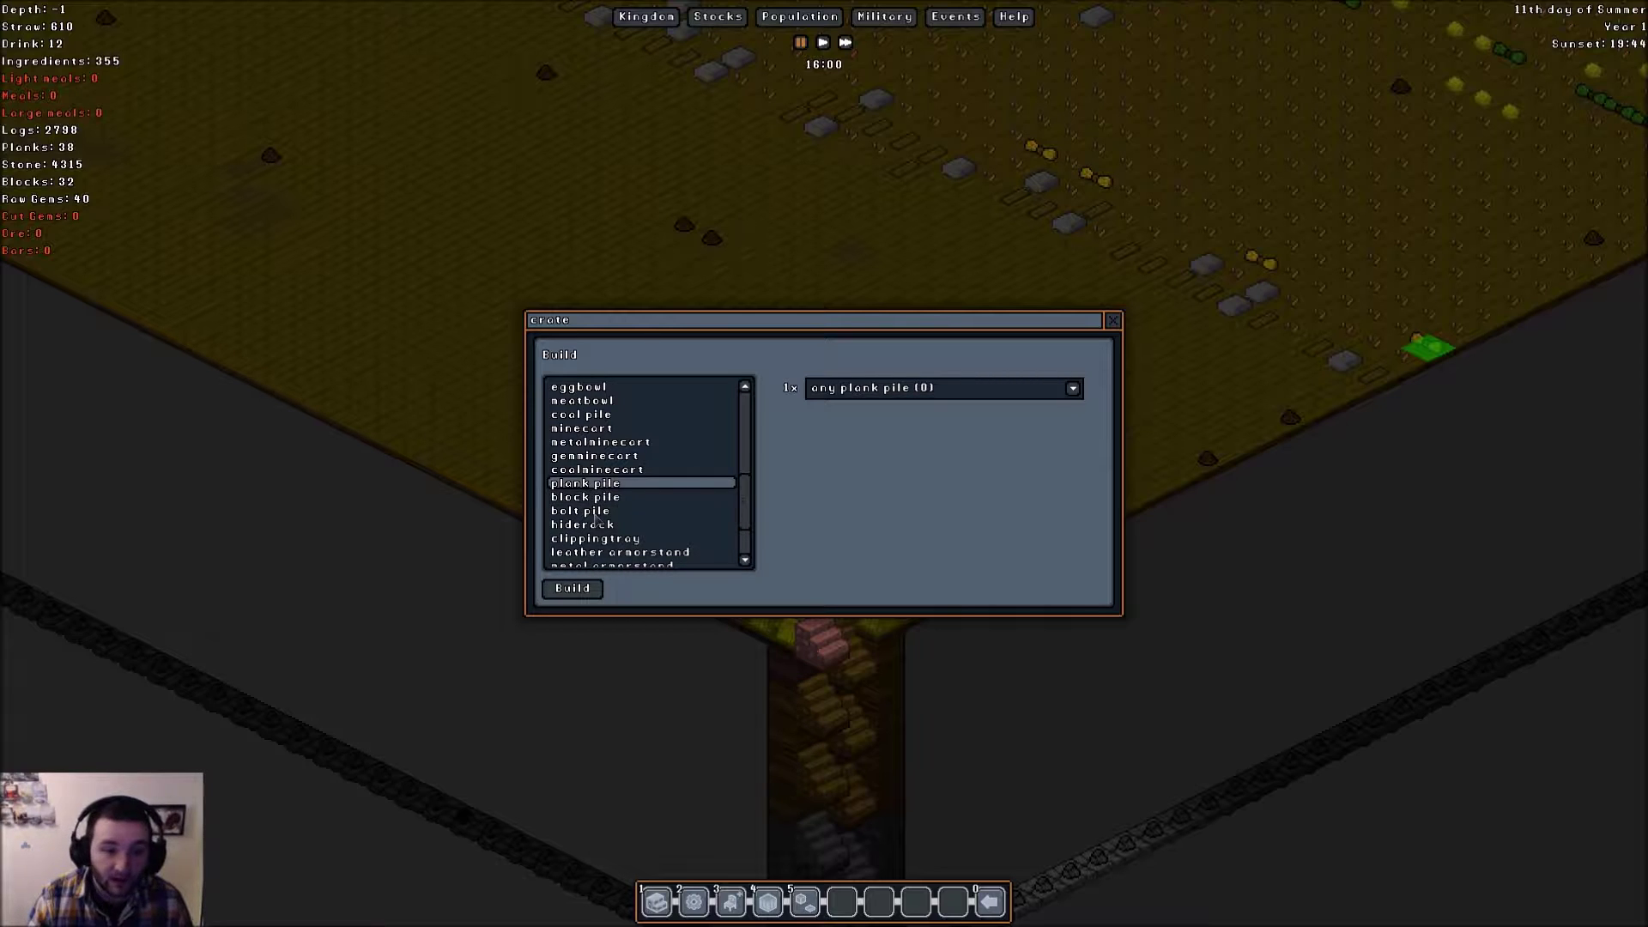
click(574, 589)
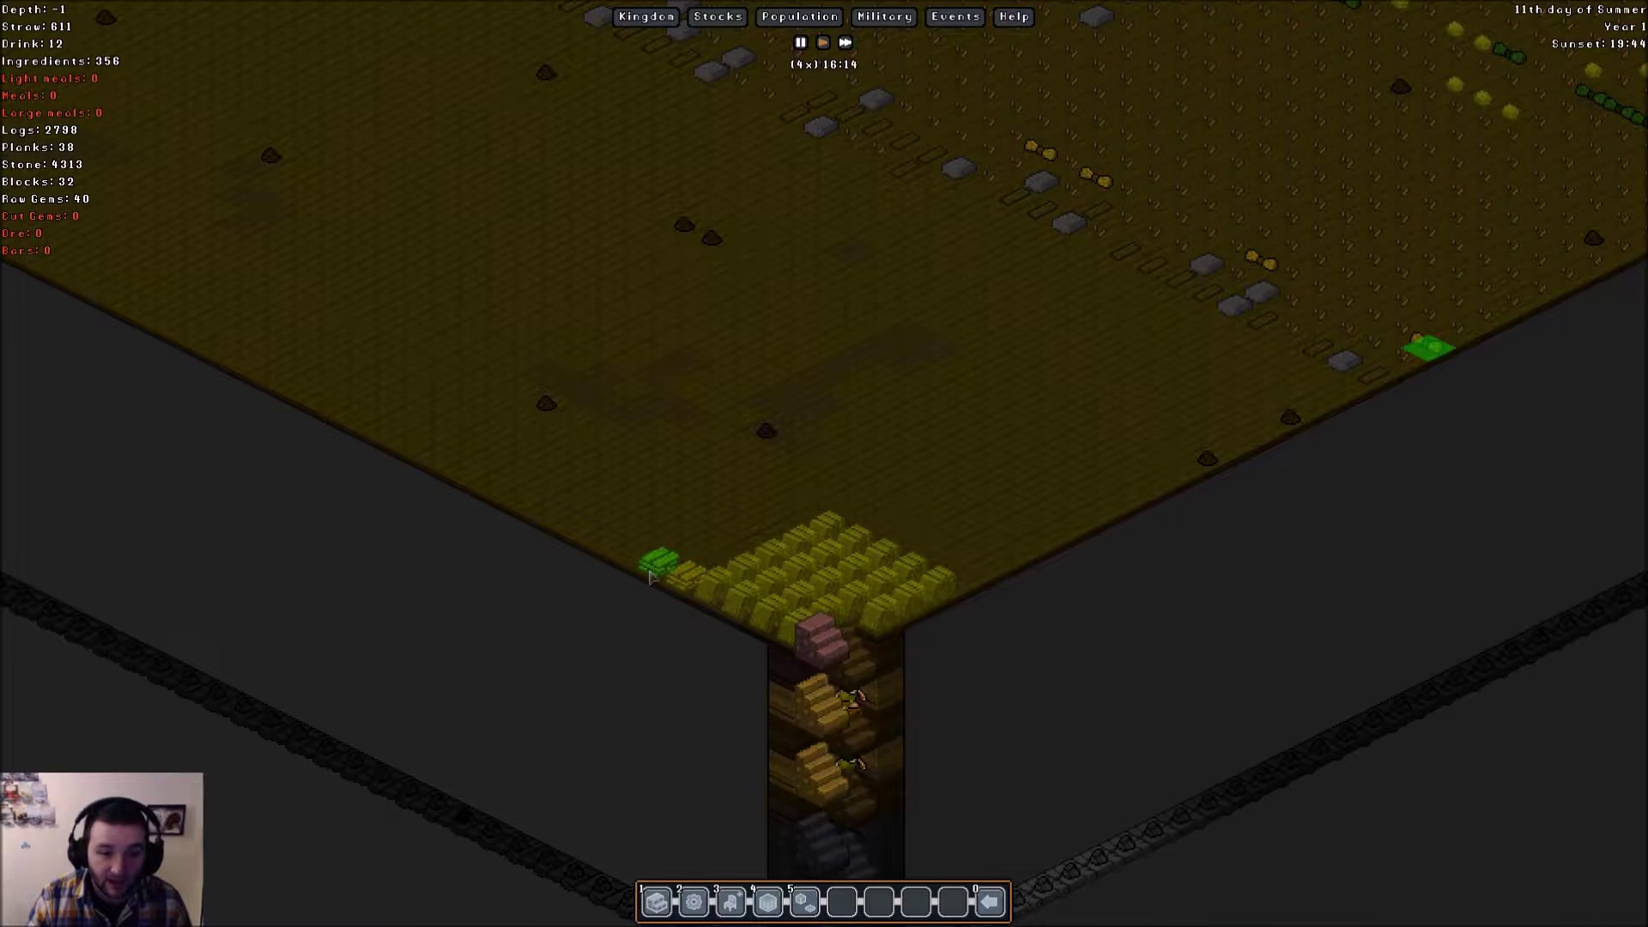
- Place plank piles in a row, extend them into a rectangle and fill the last gap
click(634, 563)
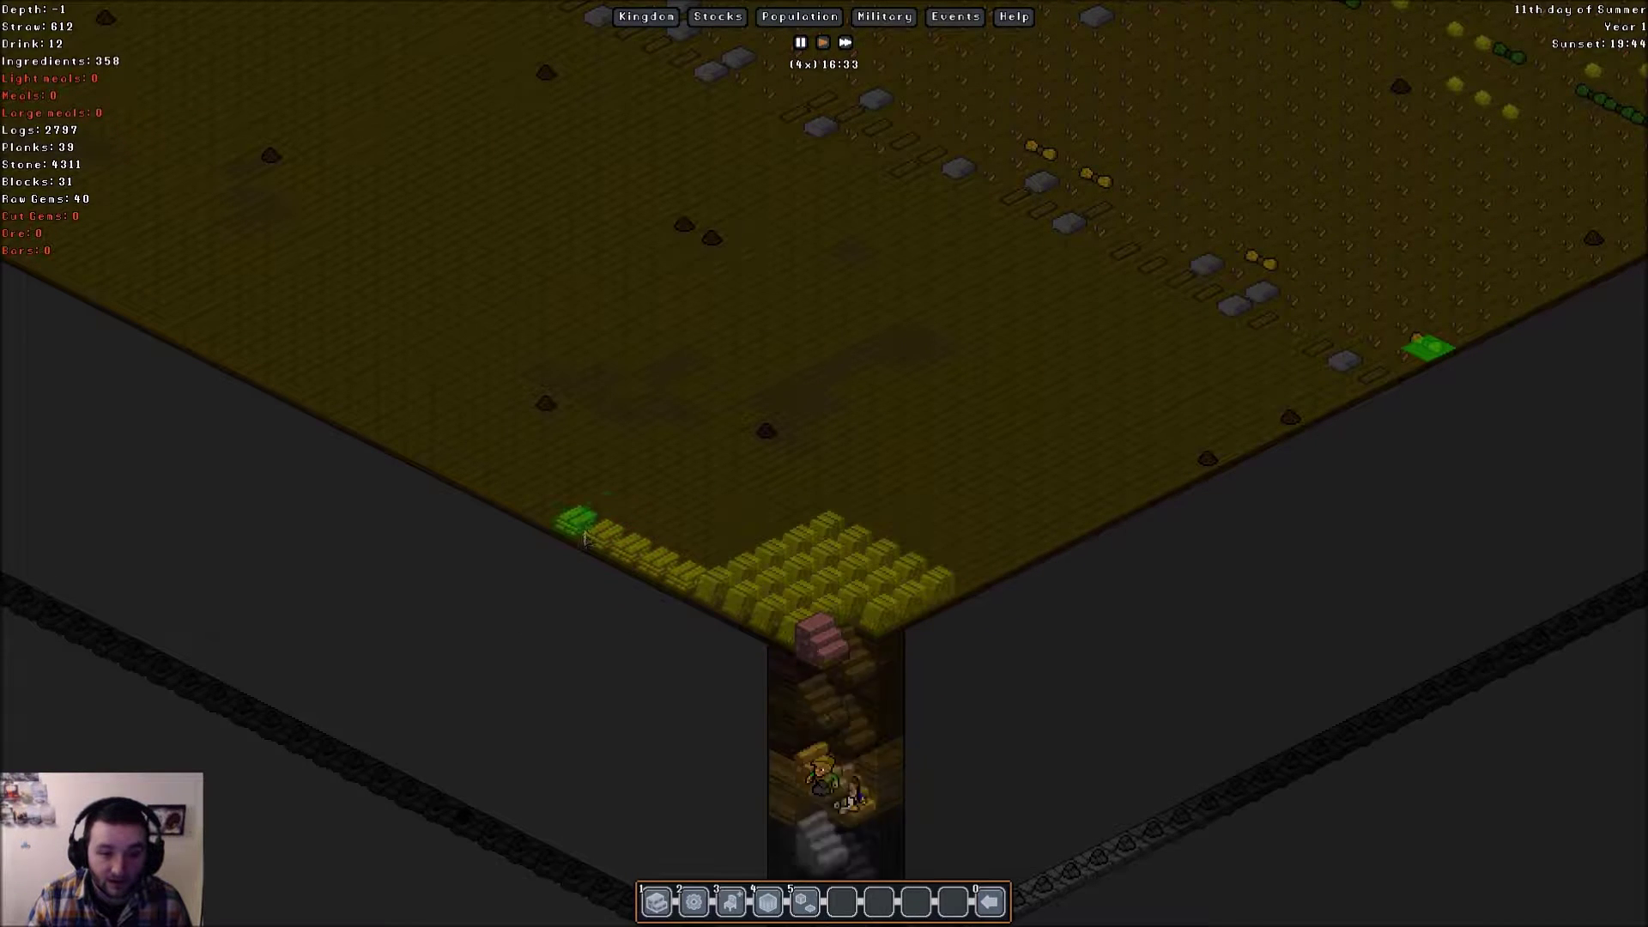
click(663, 492)
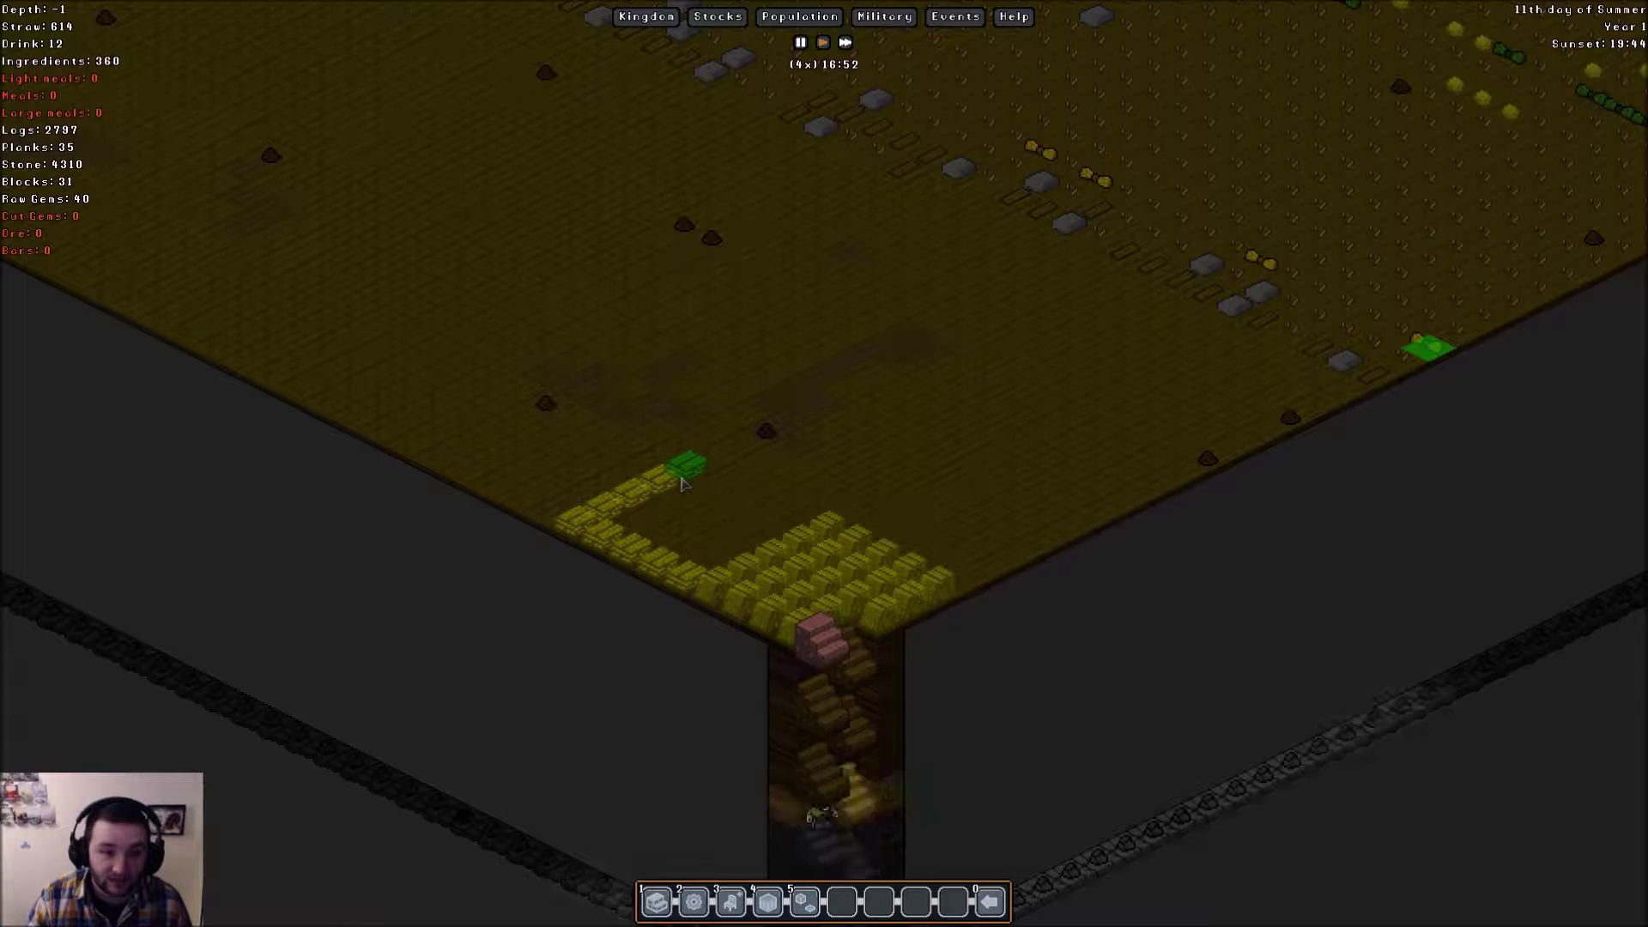
drag(692, 483, 782, 528)
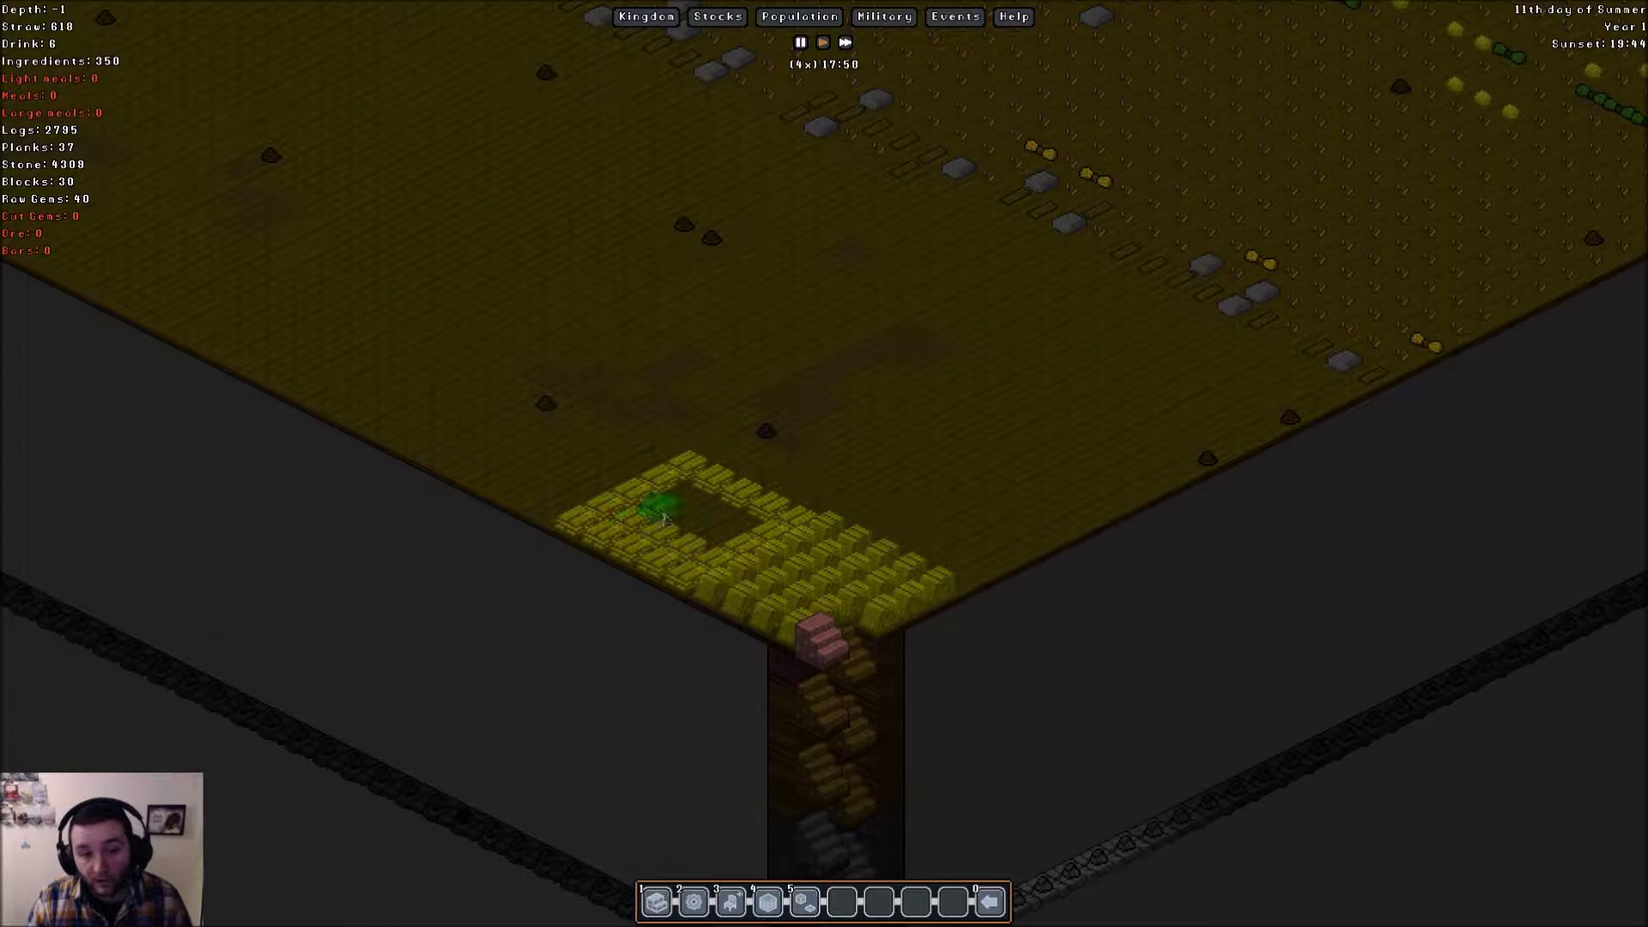
click(706, 530)
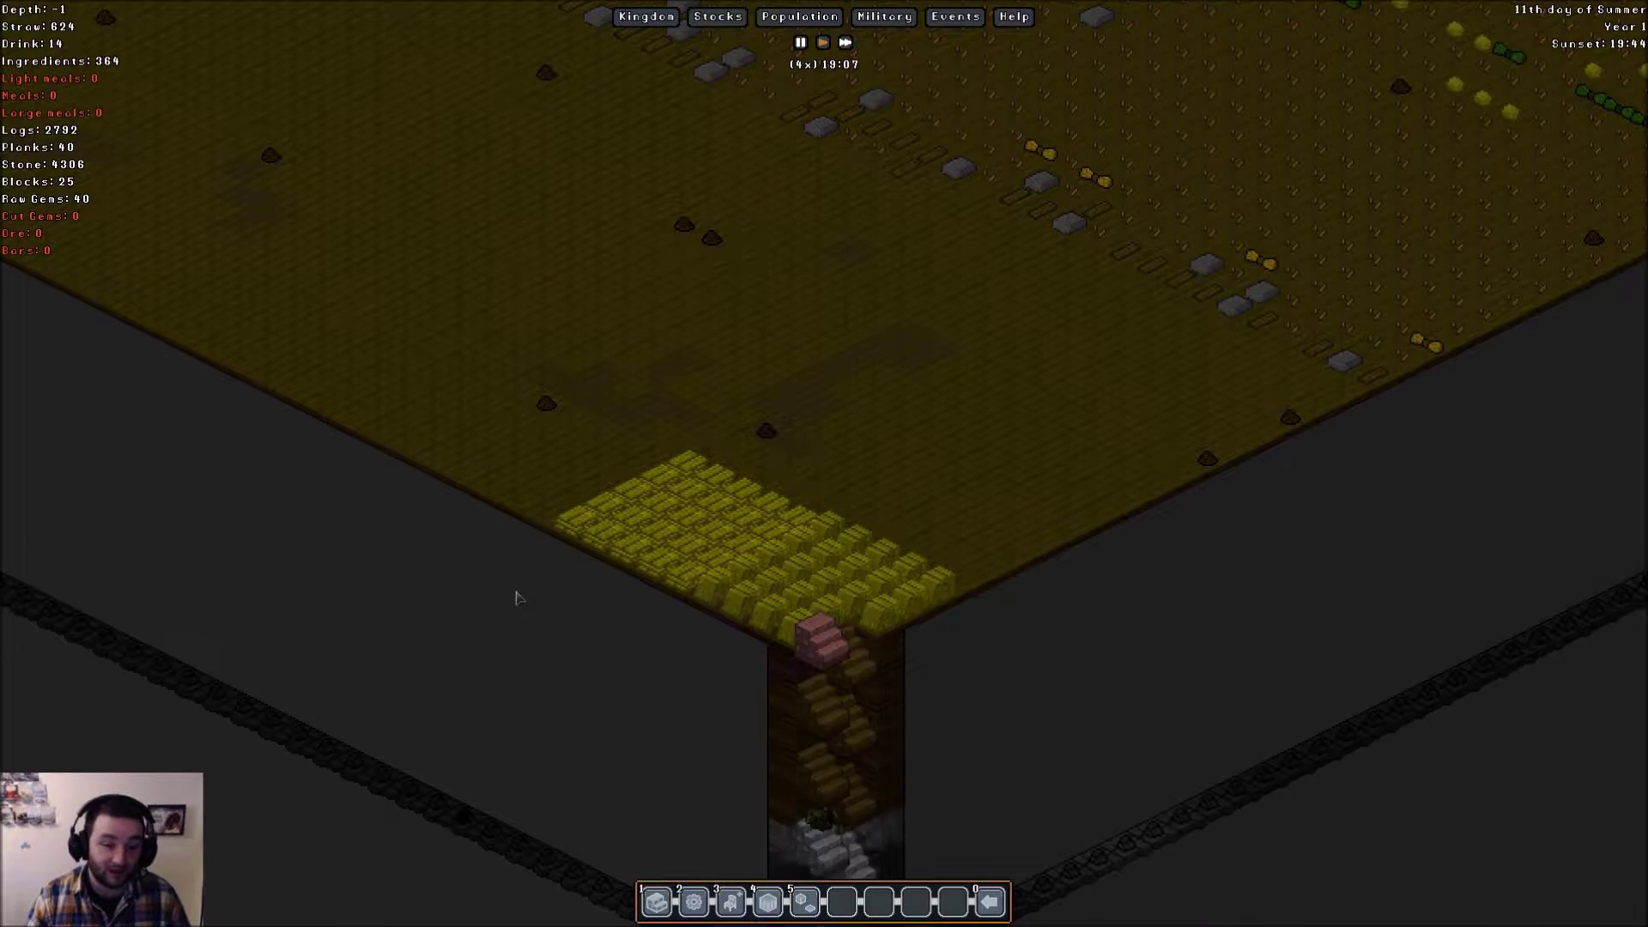
key(b)
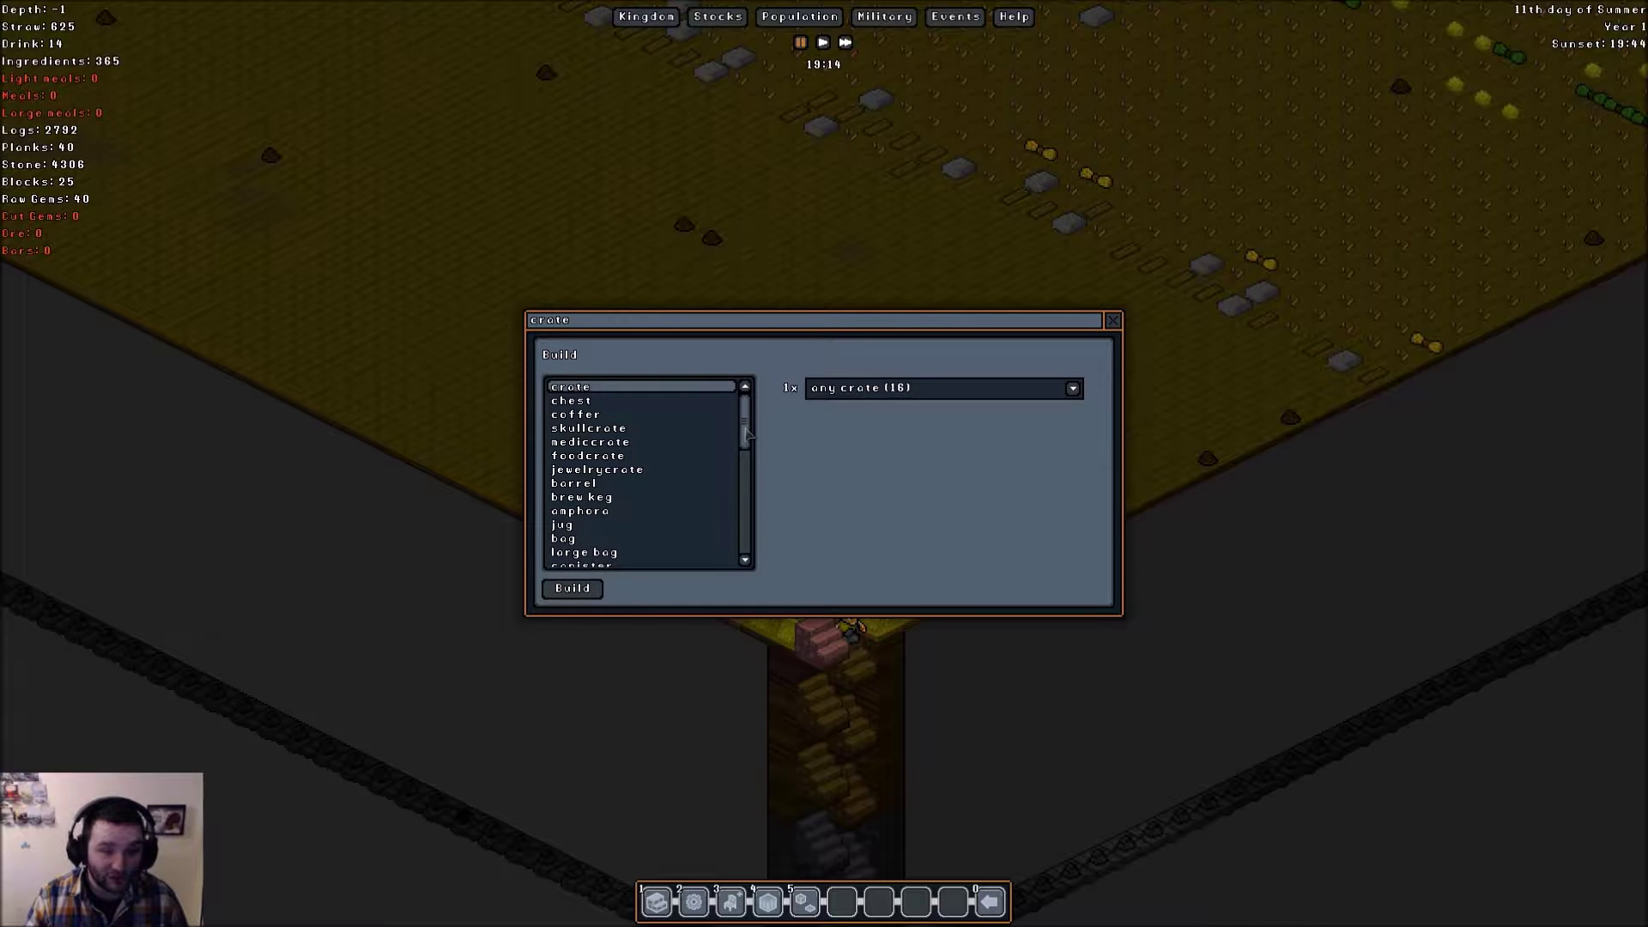
drag(748, 434, 748, 442)
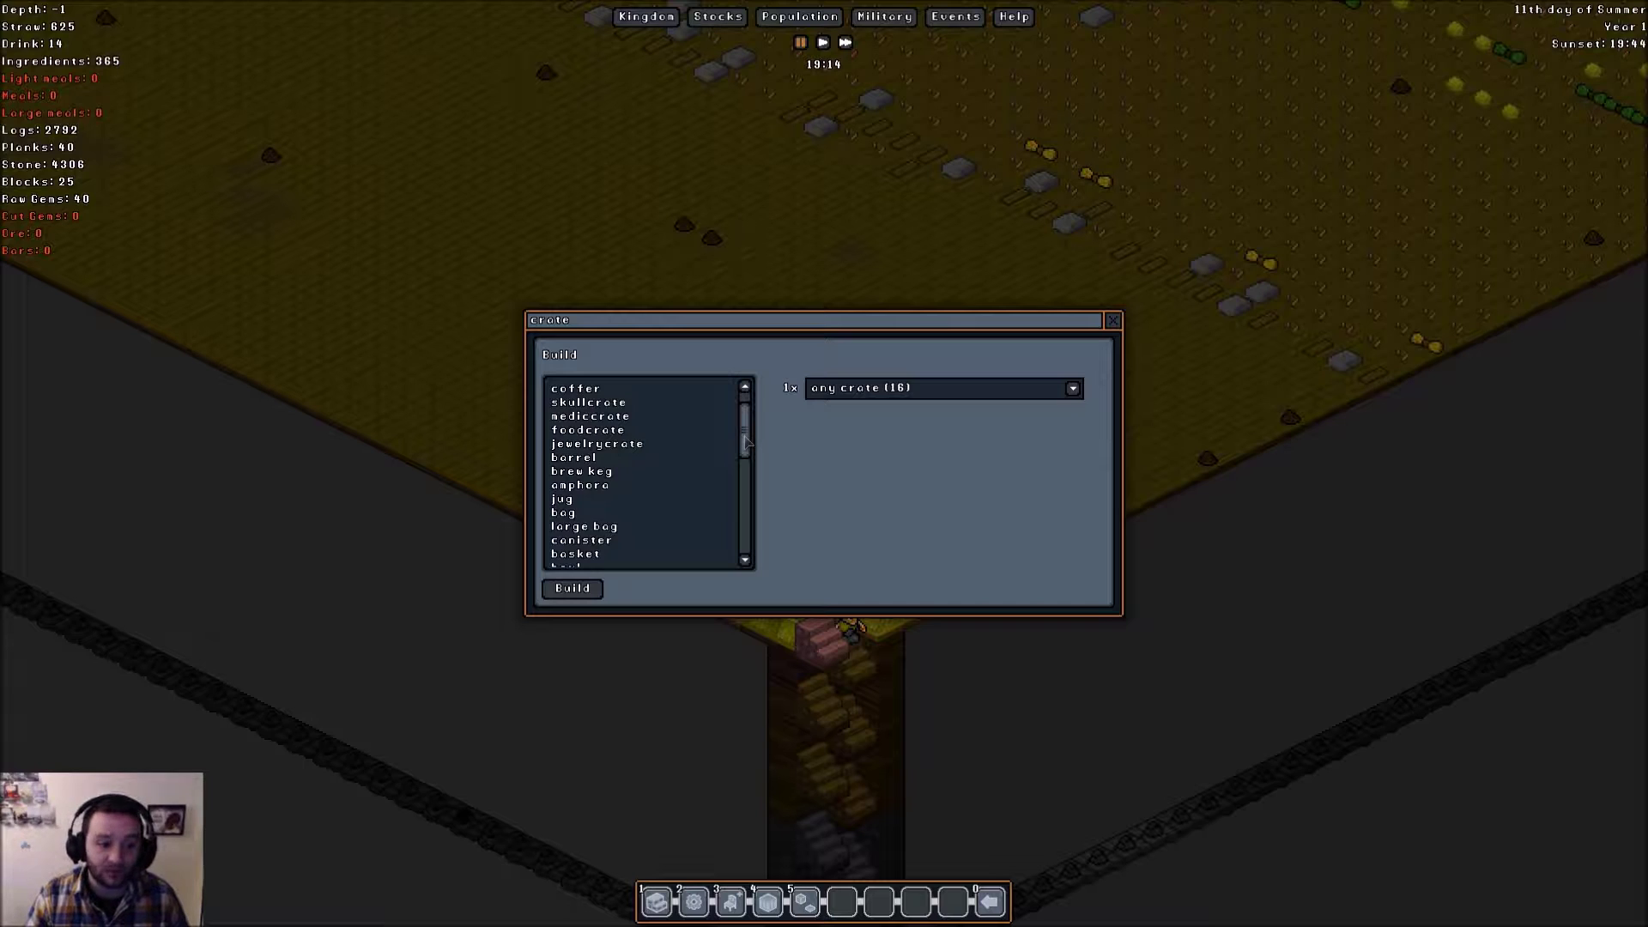
drag(747, 442, 747, 439)
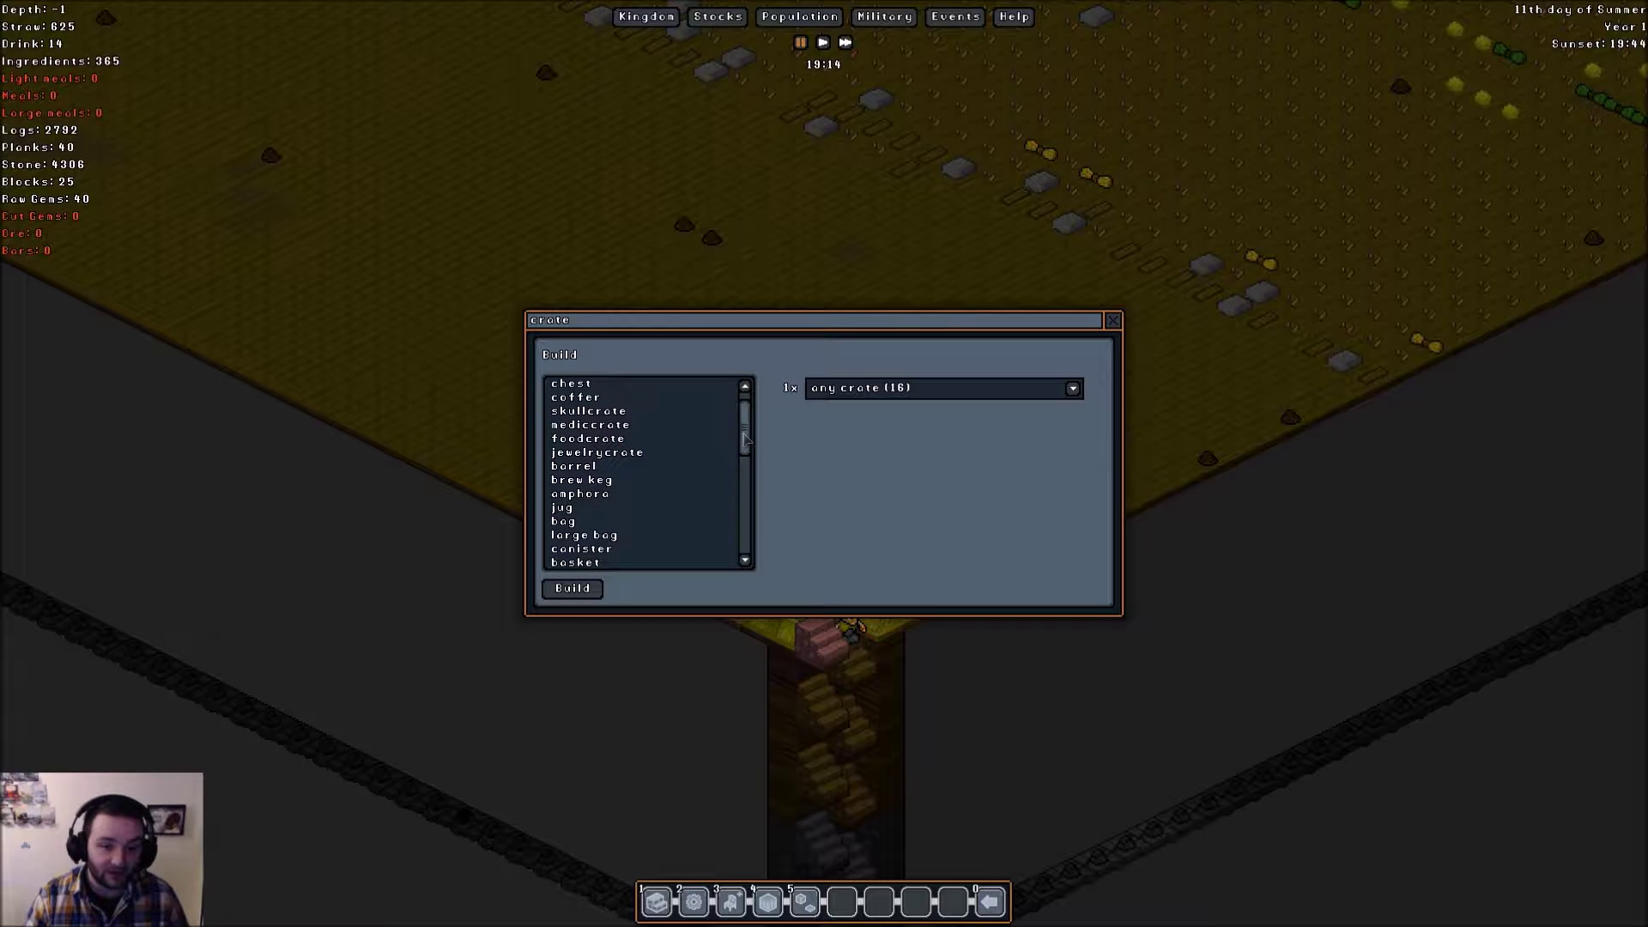
drag(747, 439, 747, 432)
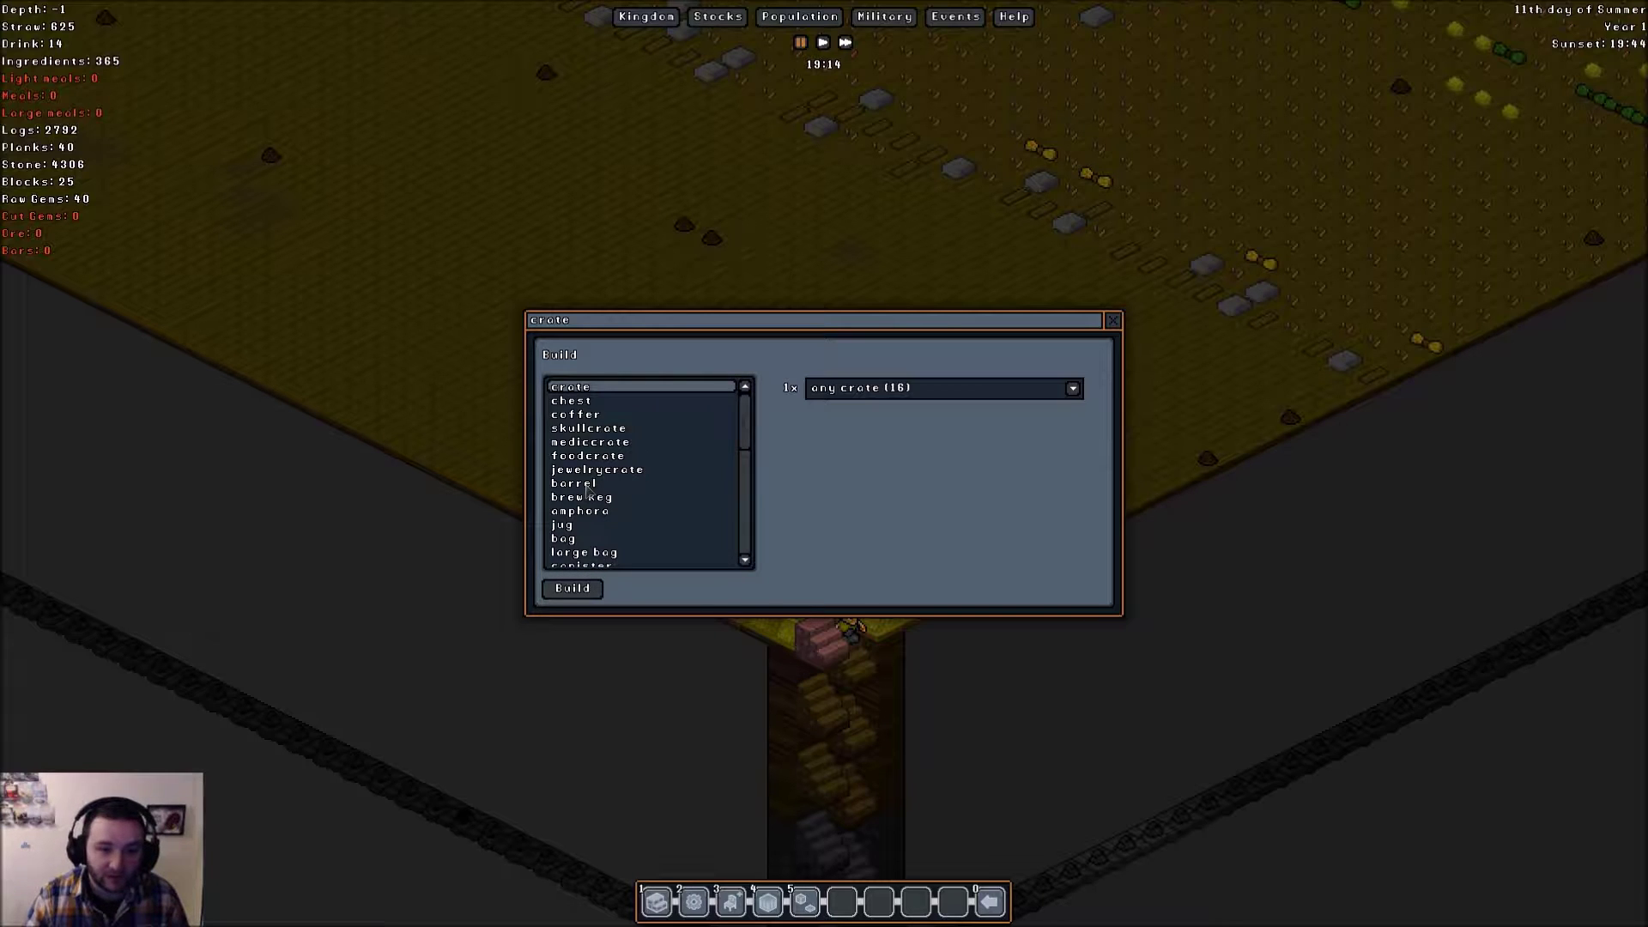
mouse_move(745, 431)
mouse_down()
mouse_move(745, 526)
mouse_move(745, 509)
mouse_up()
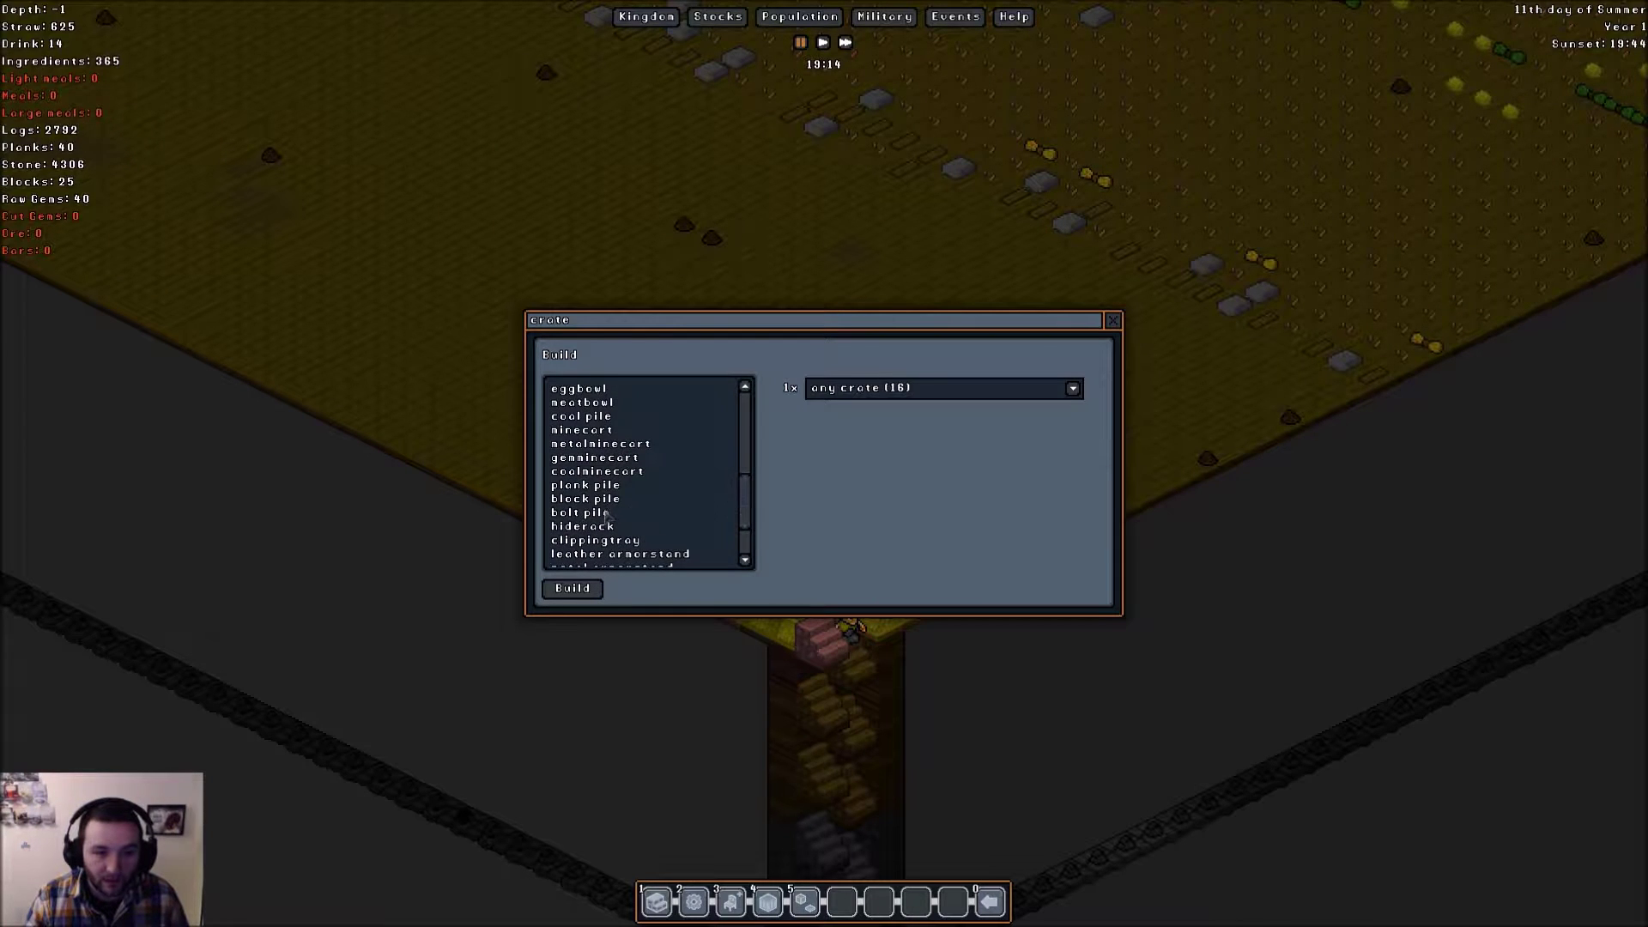
click(595, 422)
click(577, 588)
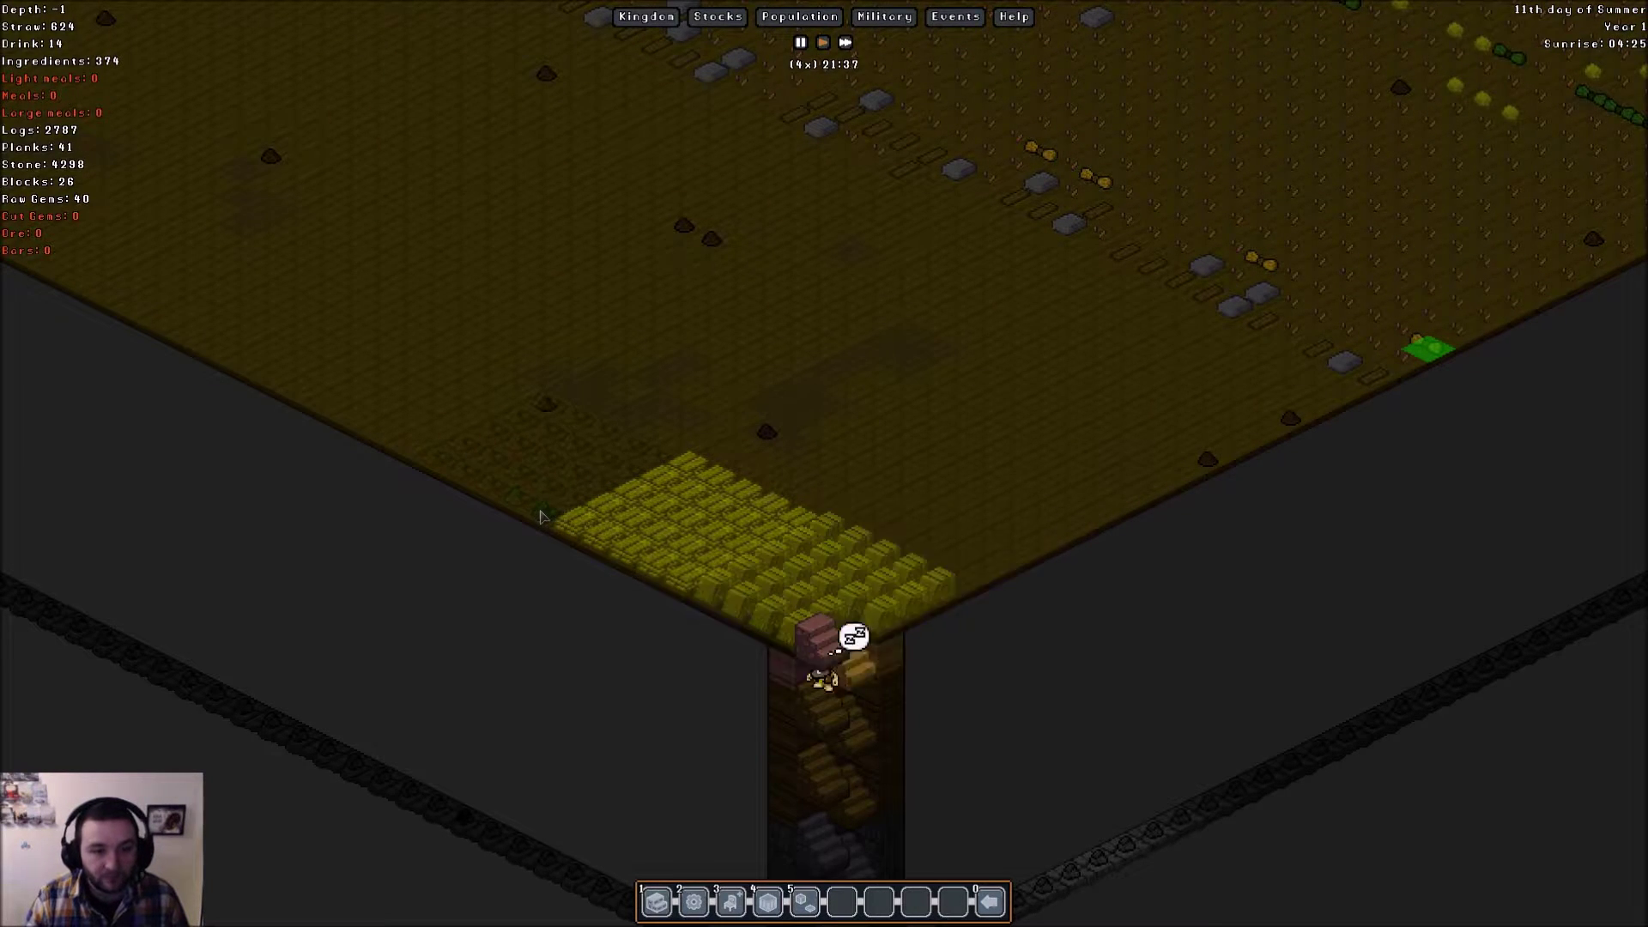
- Drag out a row of bolt piles to the left and extend it into a loop
key(b)
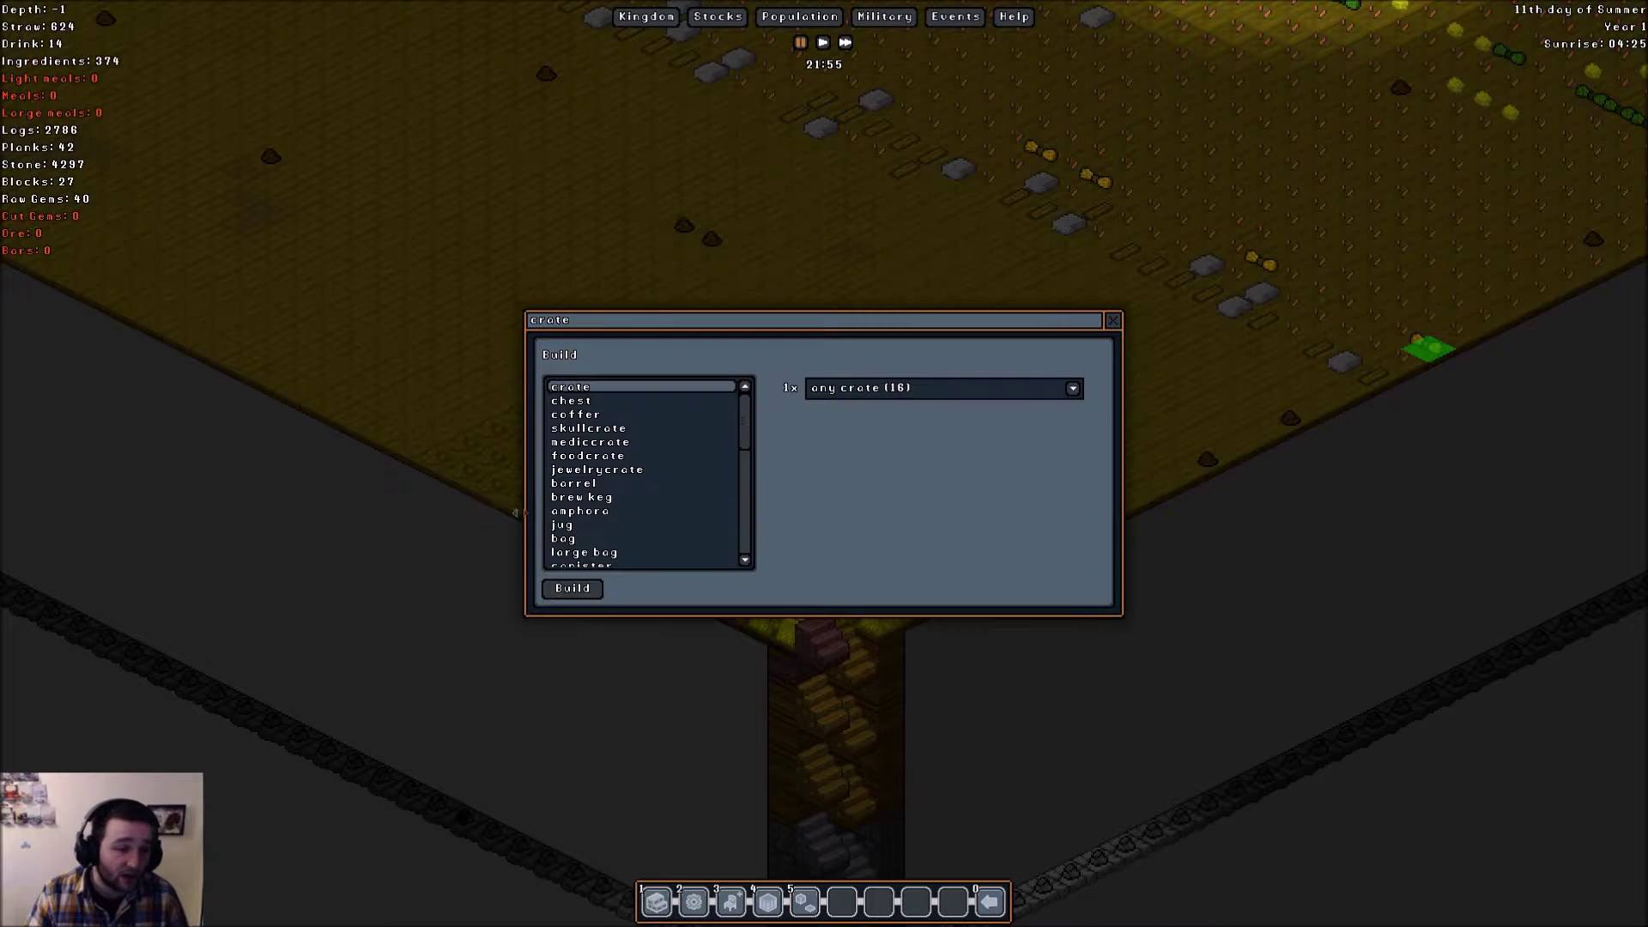
scroll(633, 527, down, 4)
scroll(634, 529, down, 4)
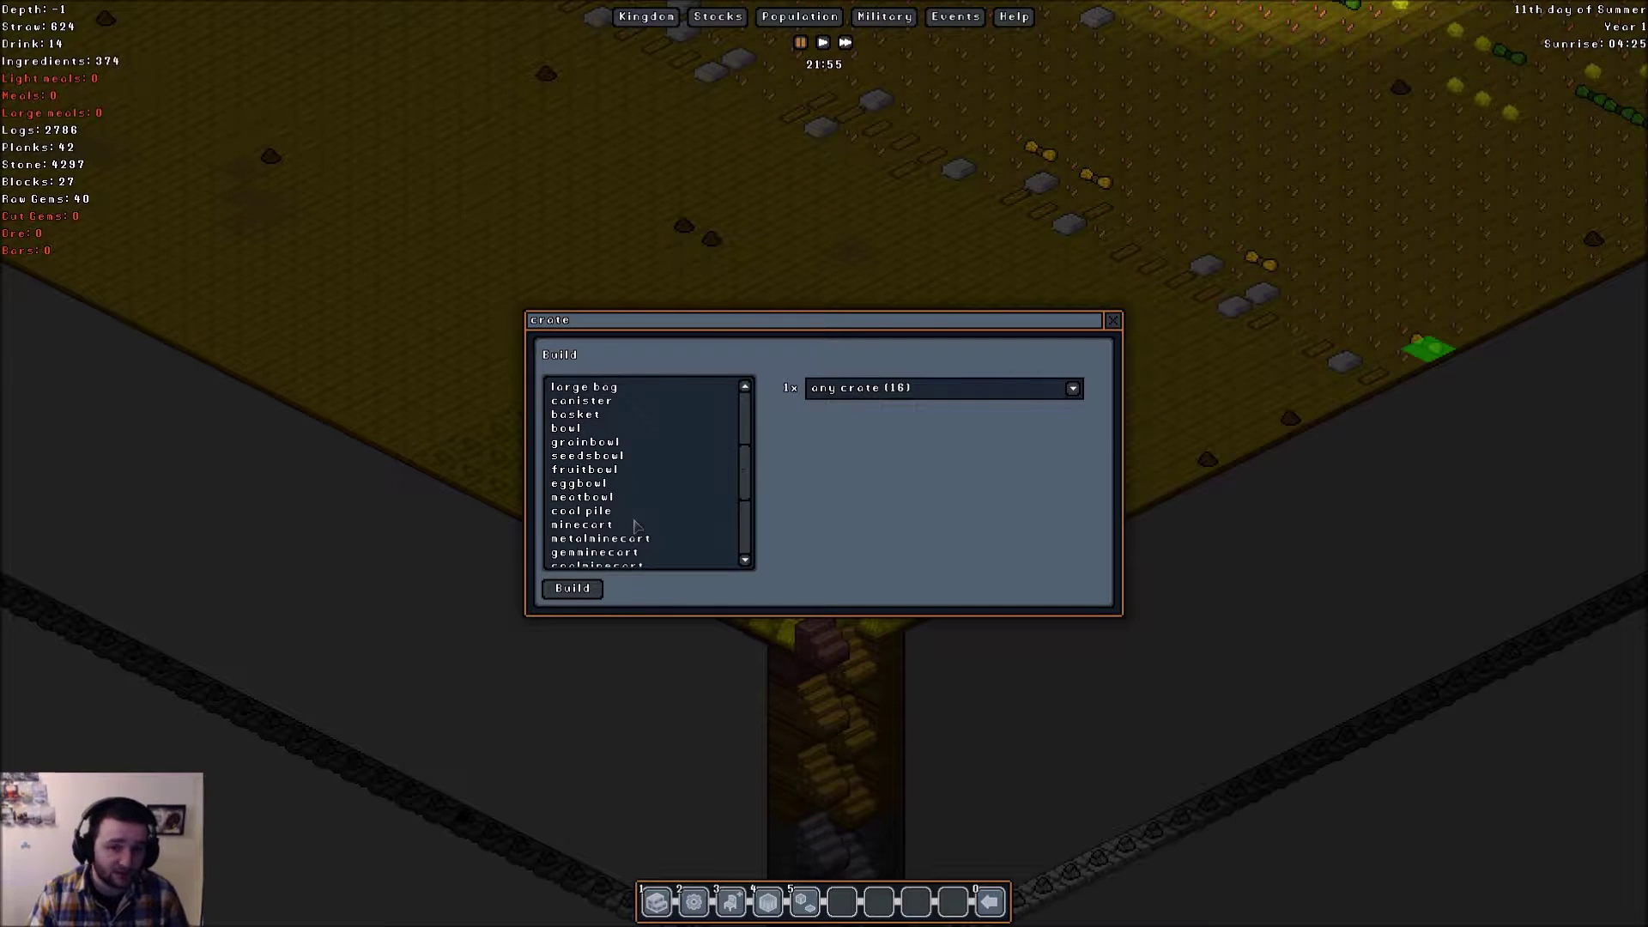
scroll(634, 528, down, 4)
scroll(634, 528, down, 4)
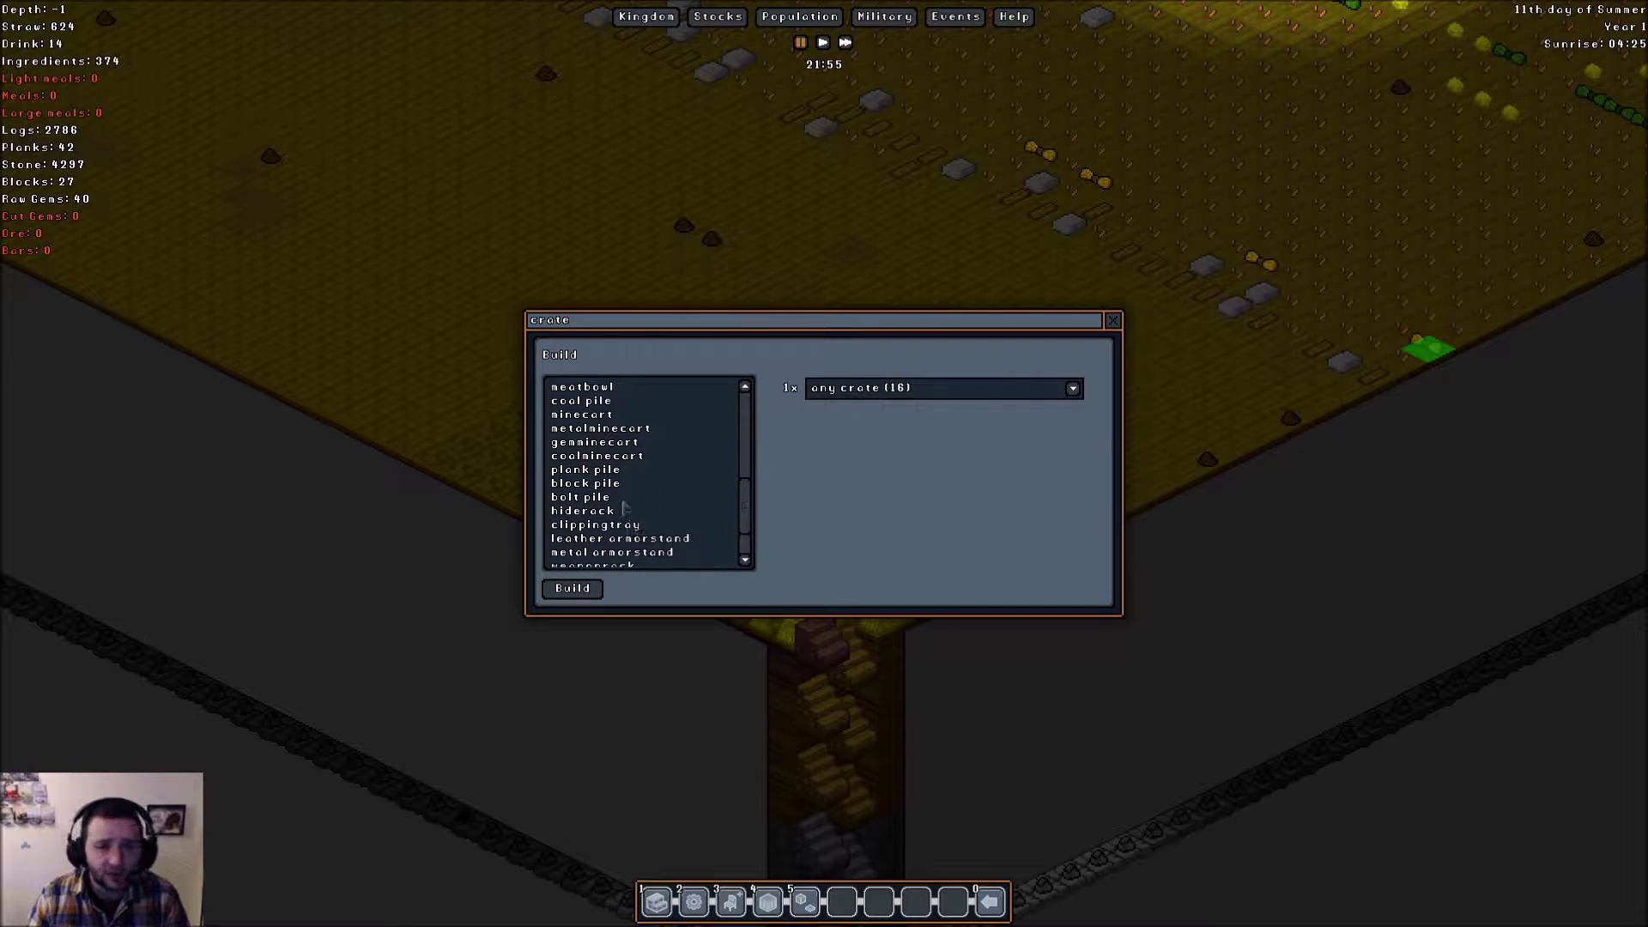
click(583, 497)
click(572, 587)
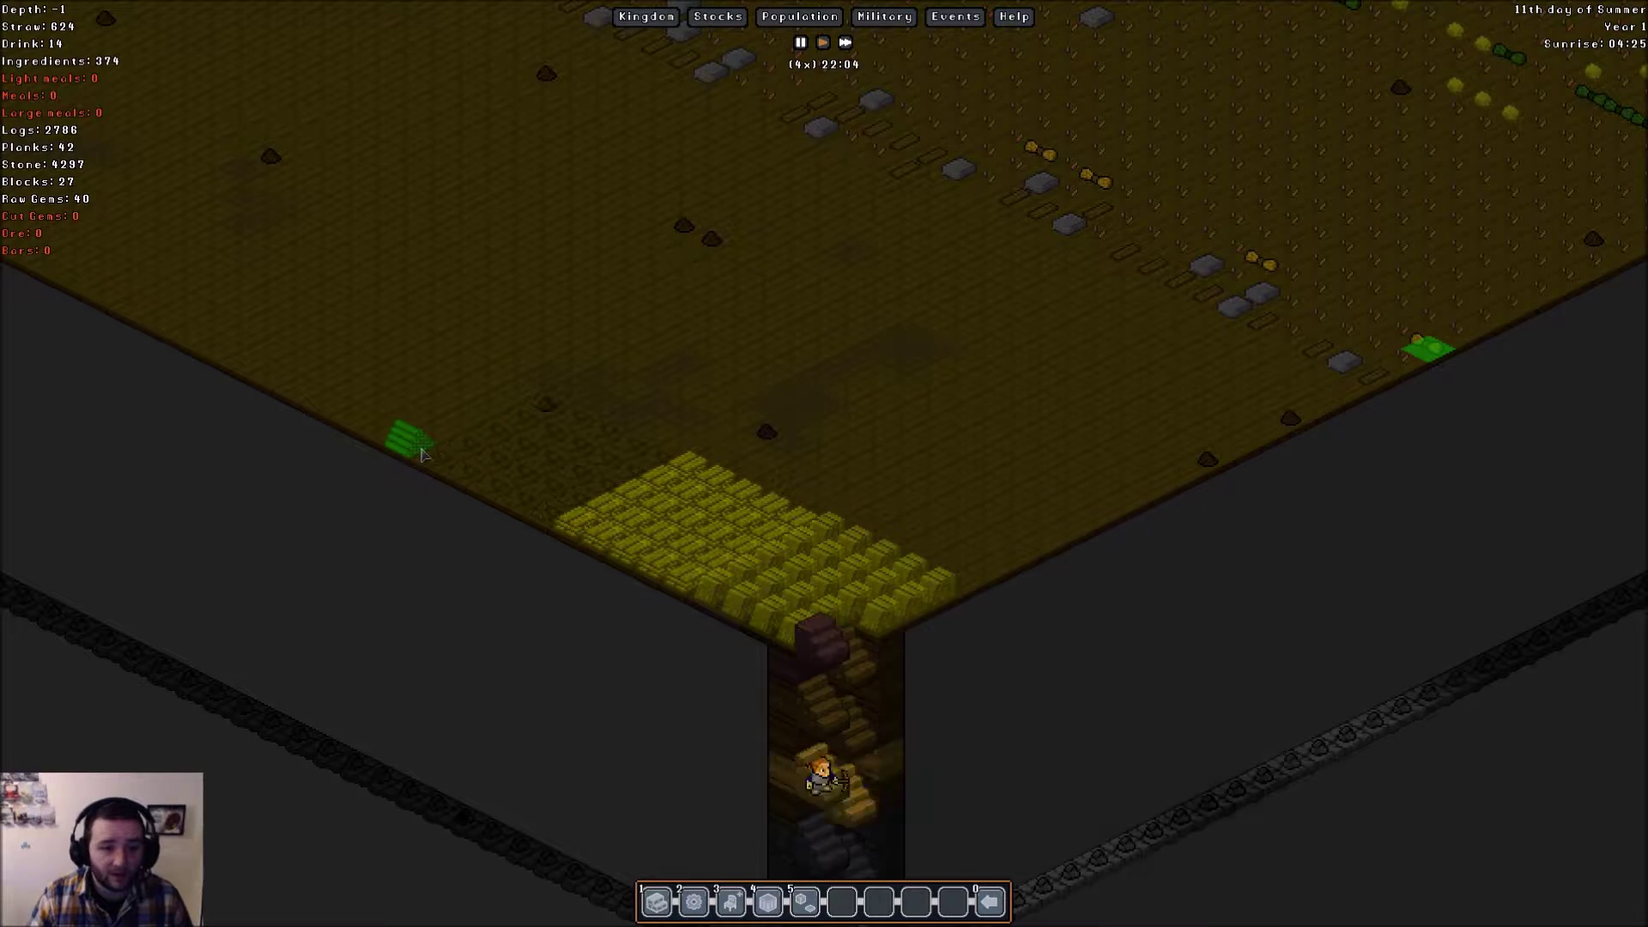
mouse_move(422, 451)
mouse_down()
mouse_move(313, 407)
mouse_move(399, 359)
mouse_up()
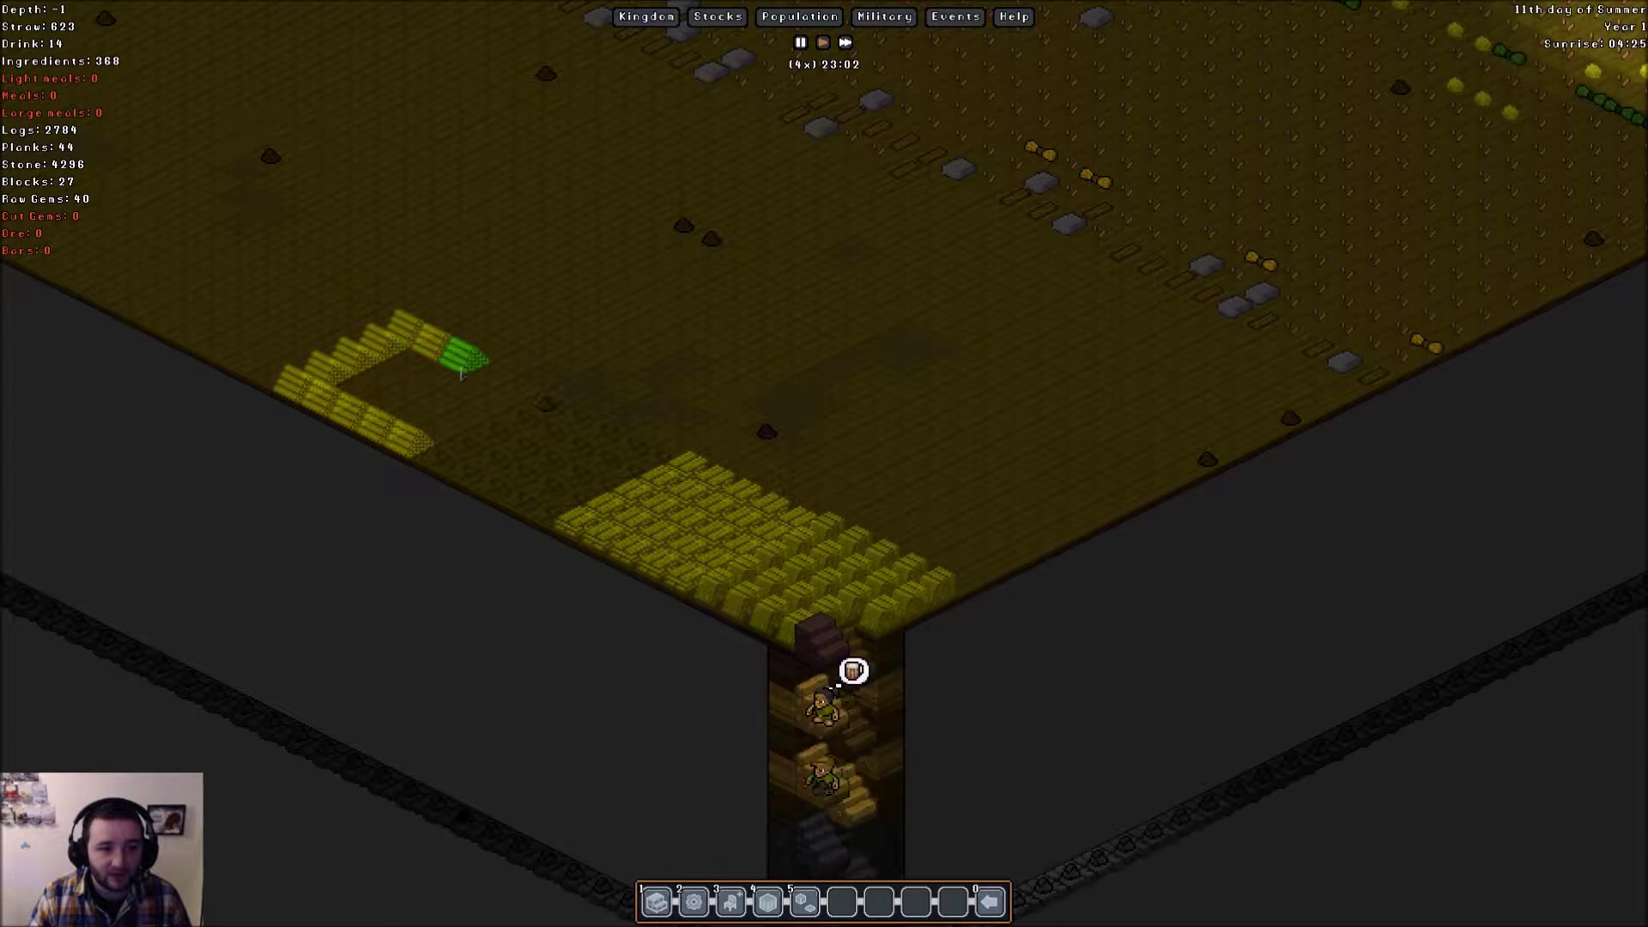
drag(437, 365, 484, 414)
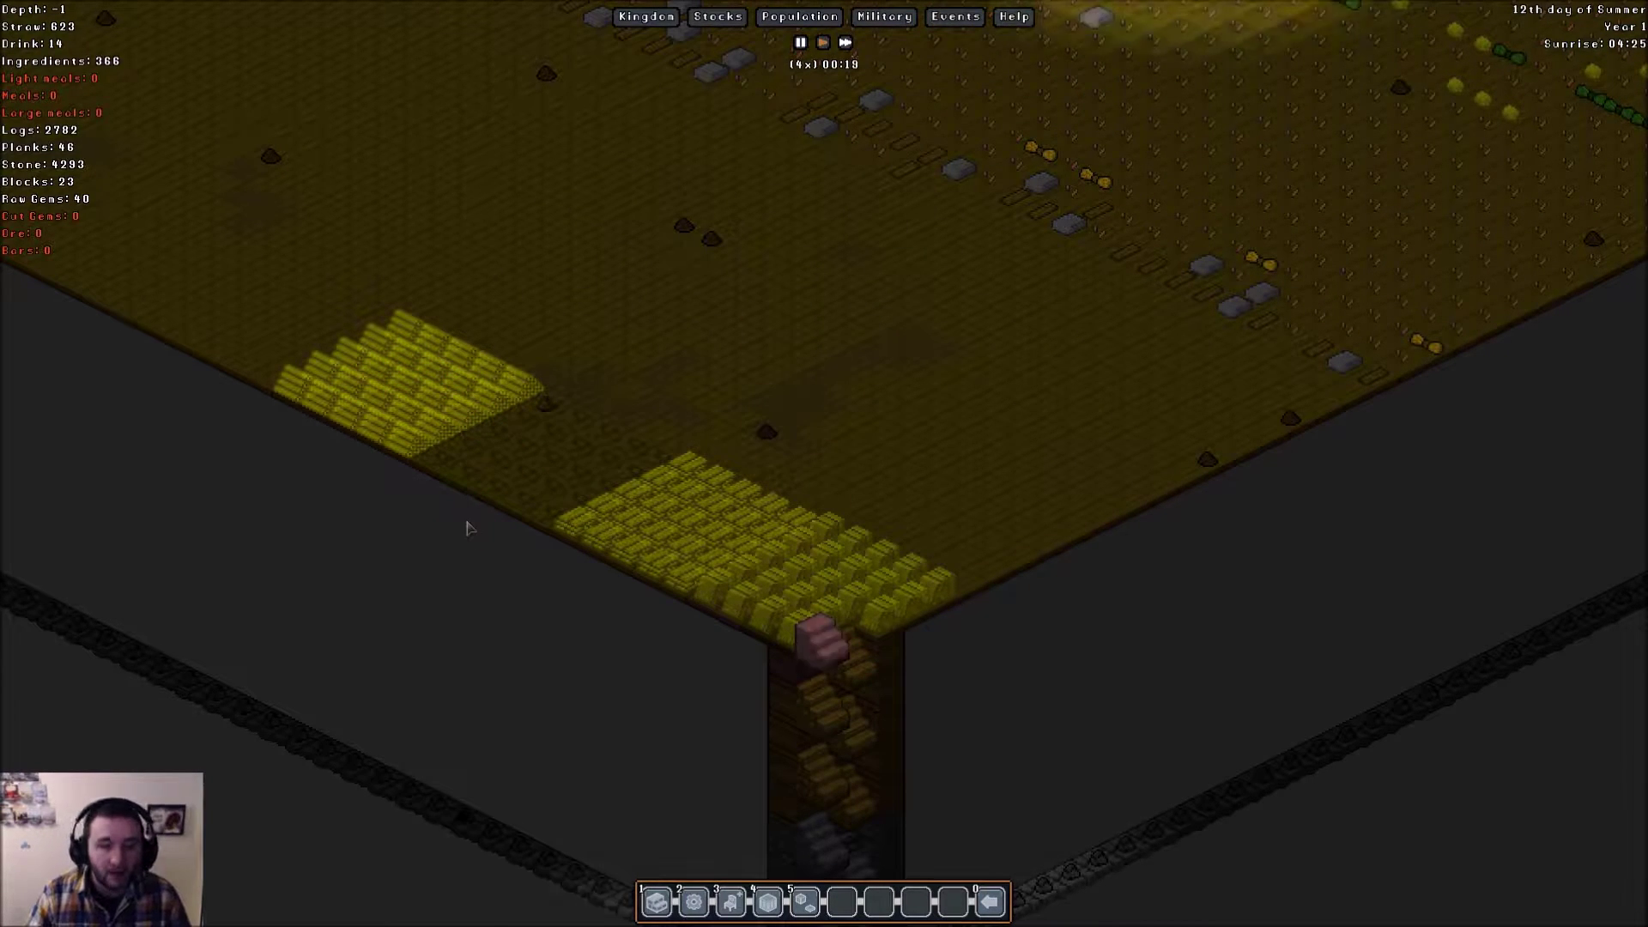
key(b)
- Queue barrels, then choose large bags and start placing them
click(609, 482)
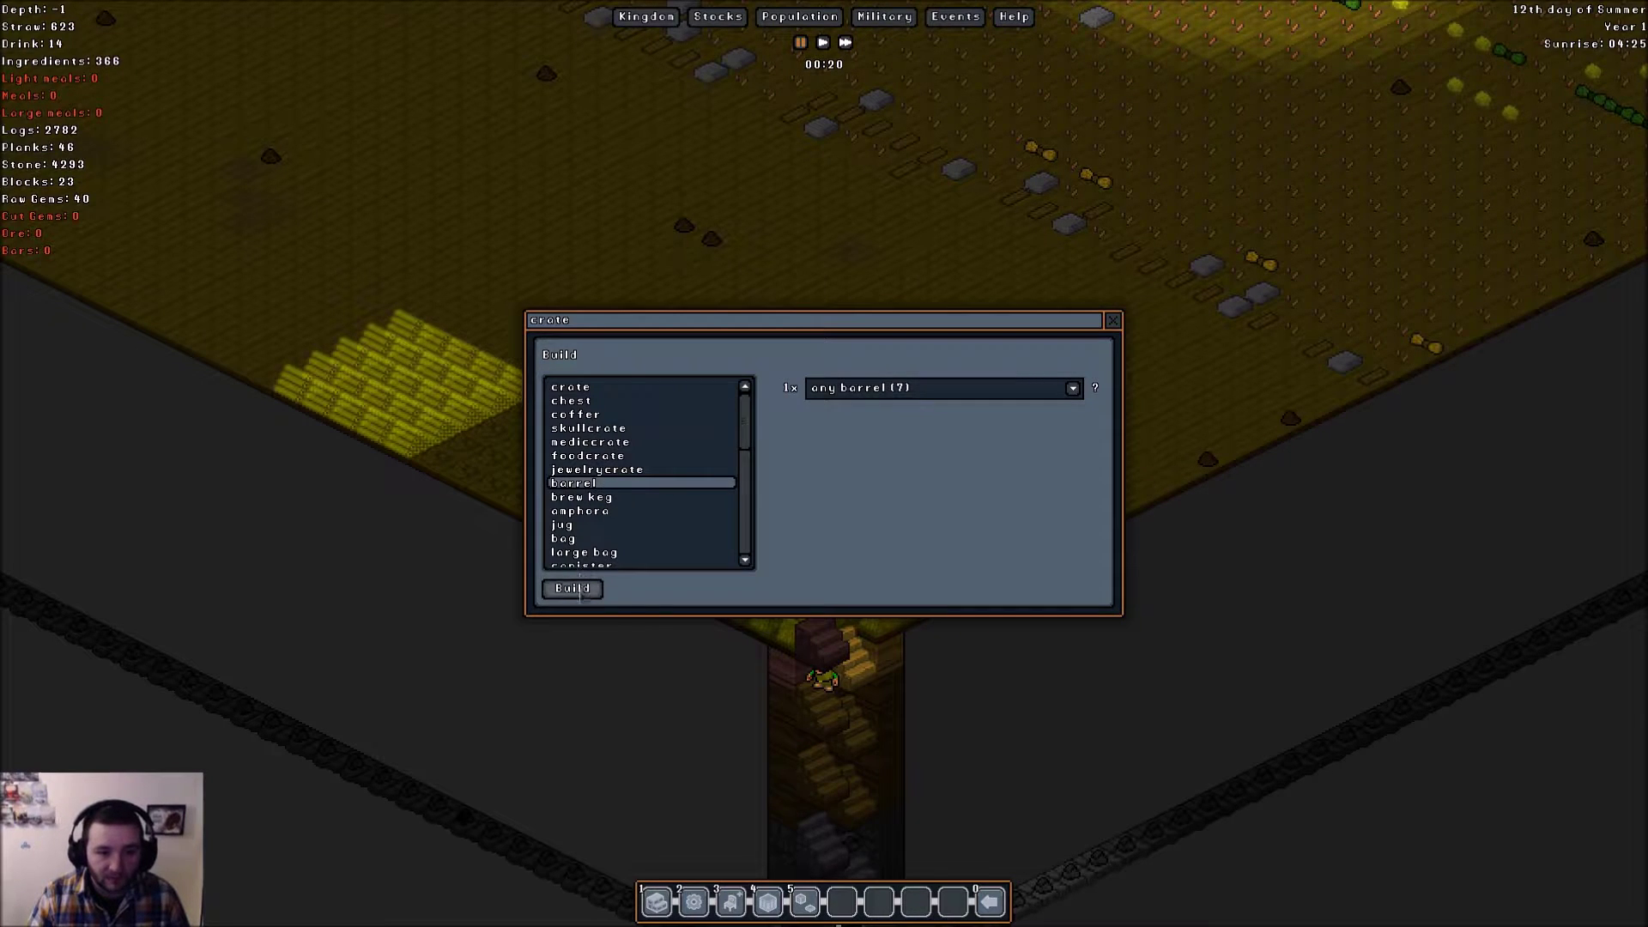
click(573, 588)
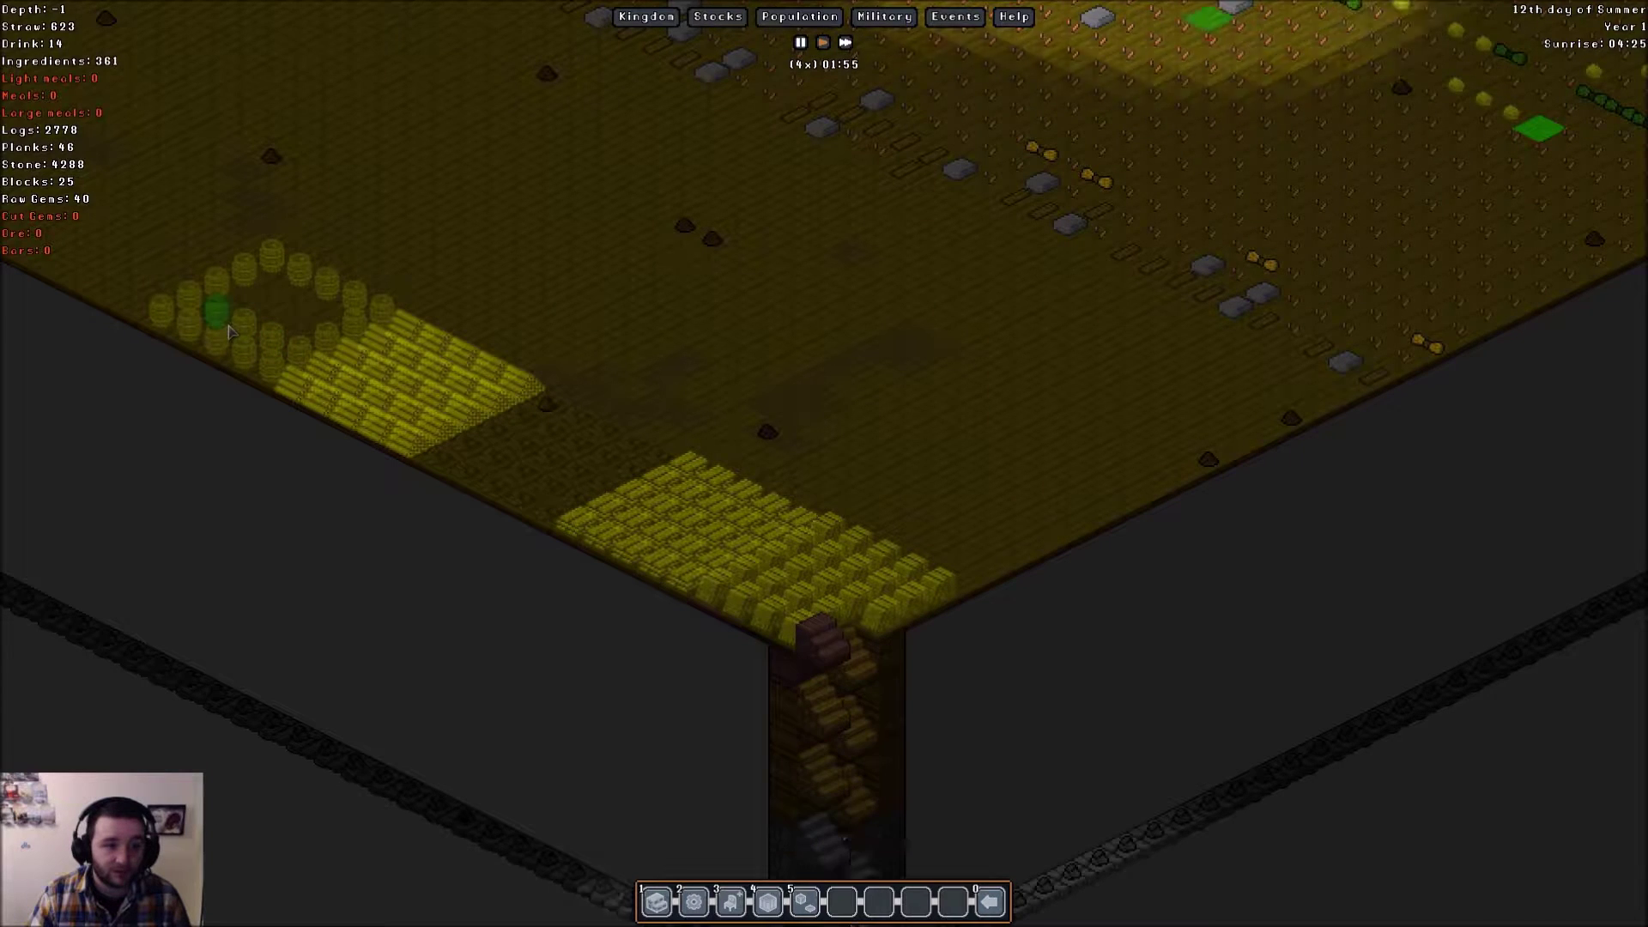
click(303, 338)
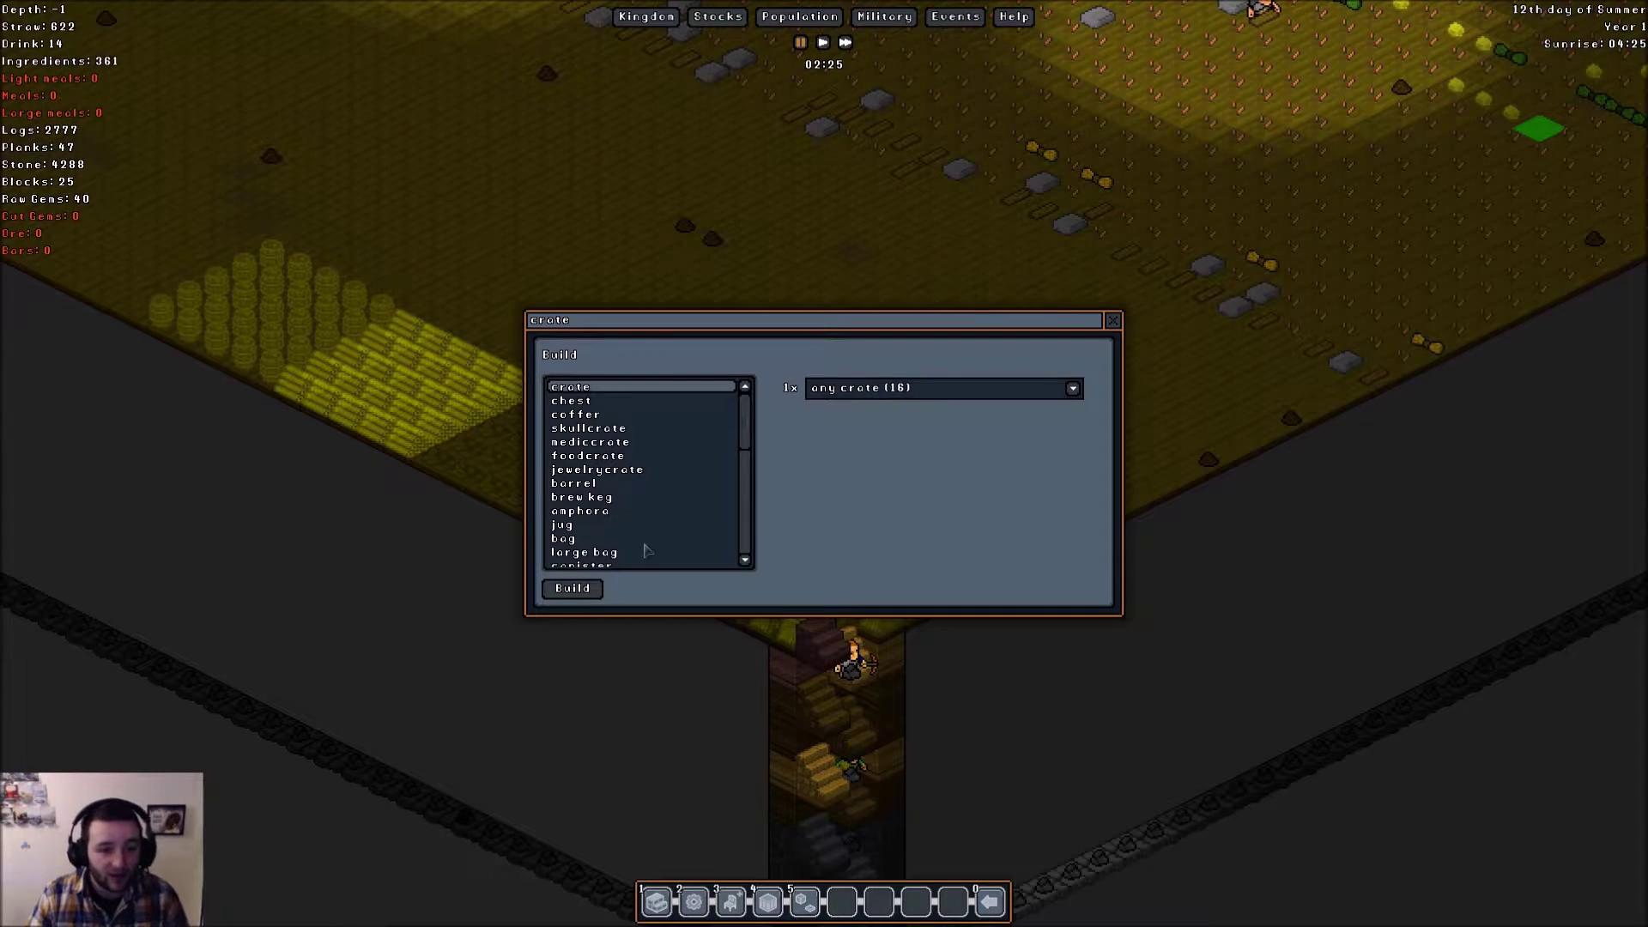
click(605, 539)
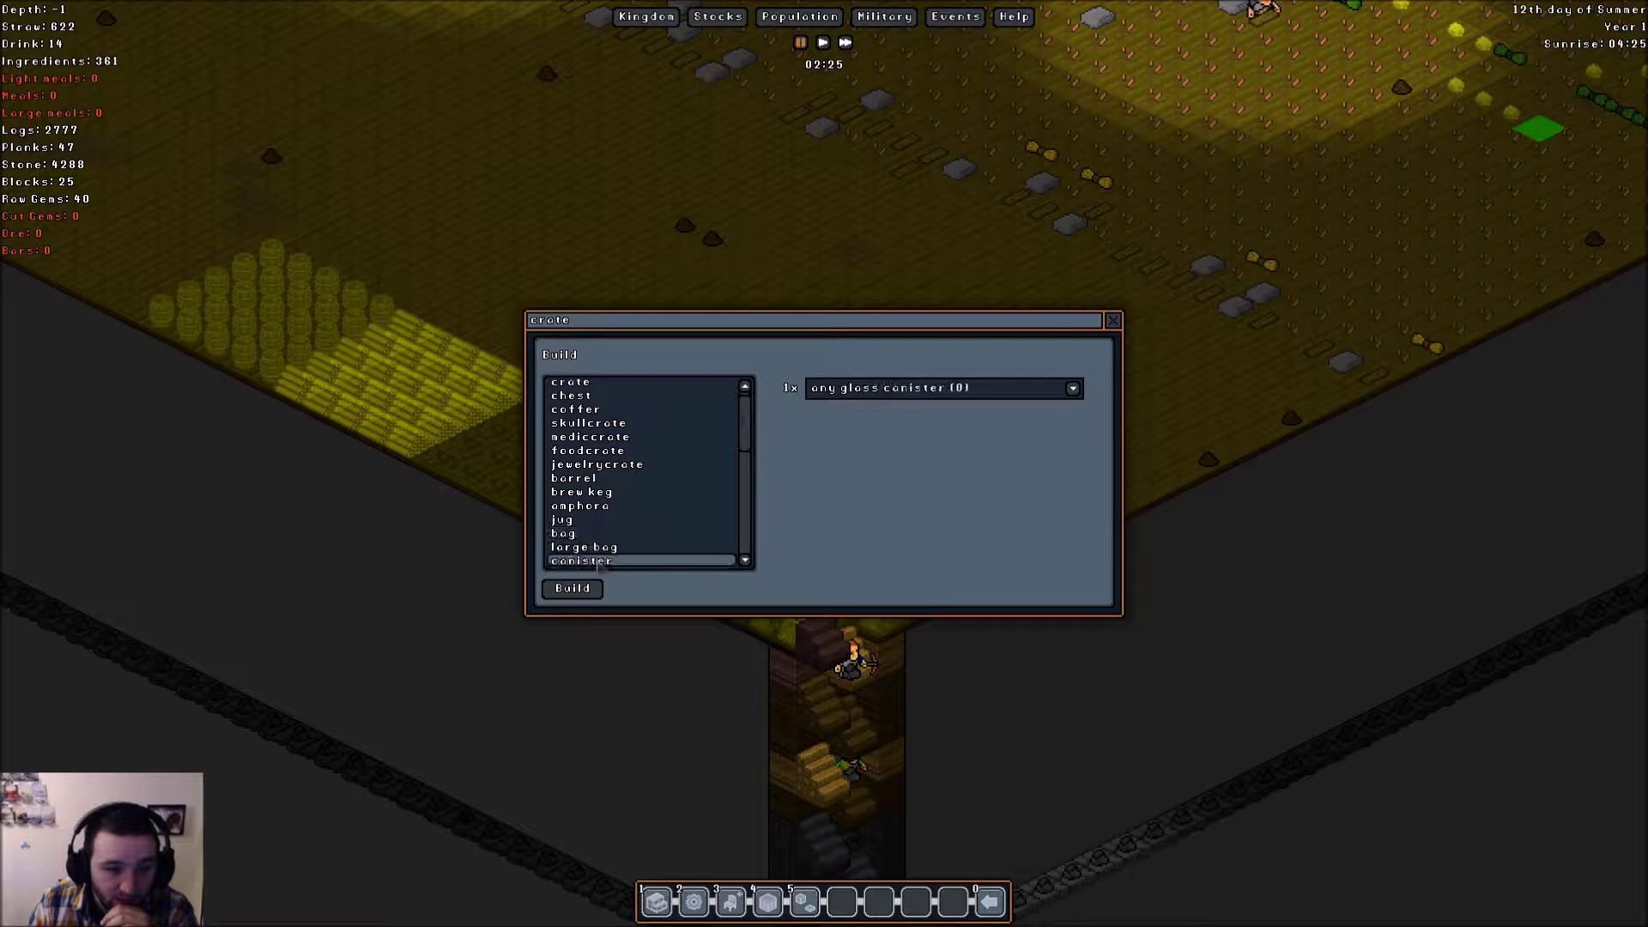
click(603, 549)
click(576, 588)
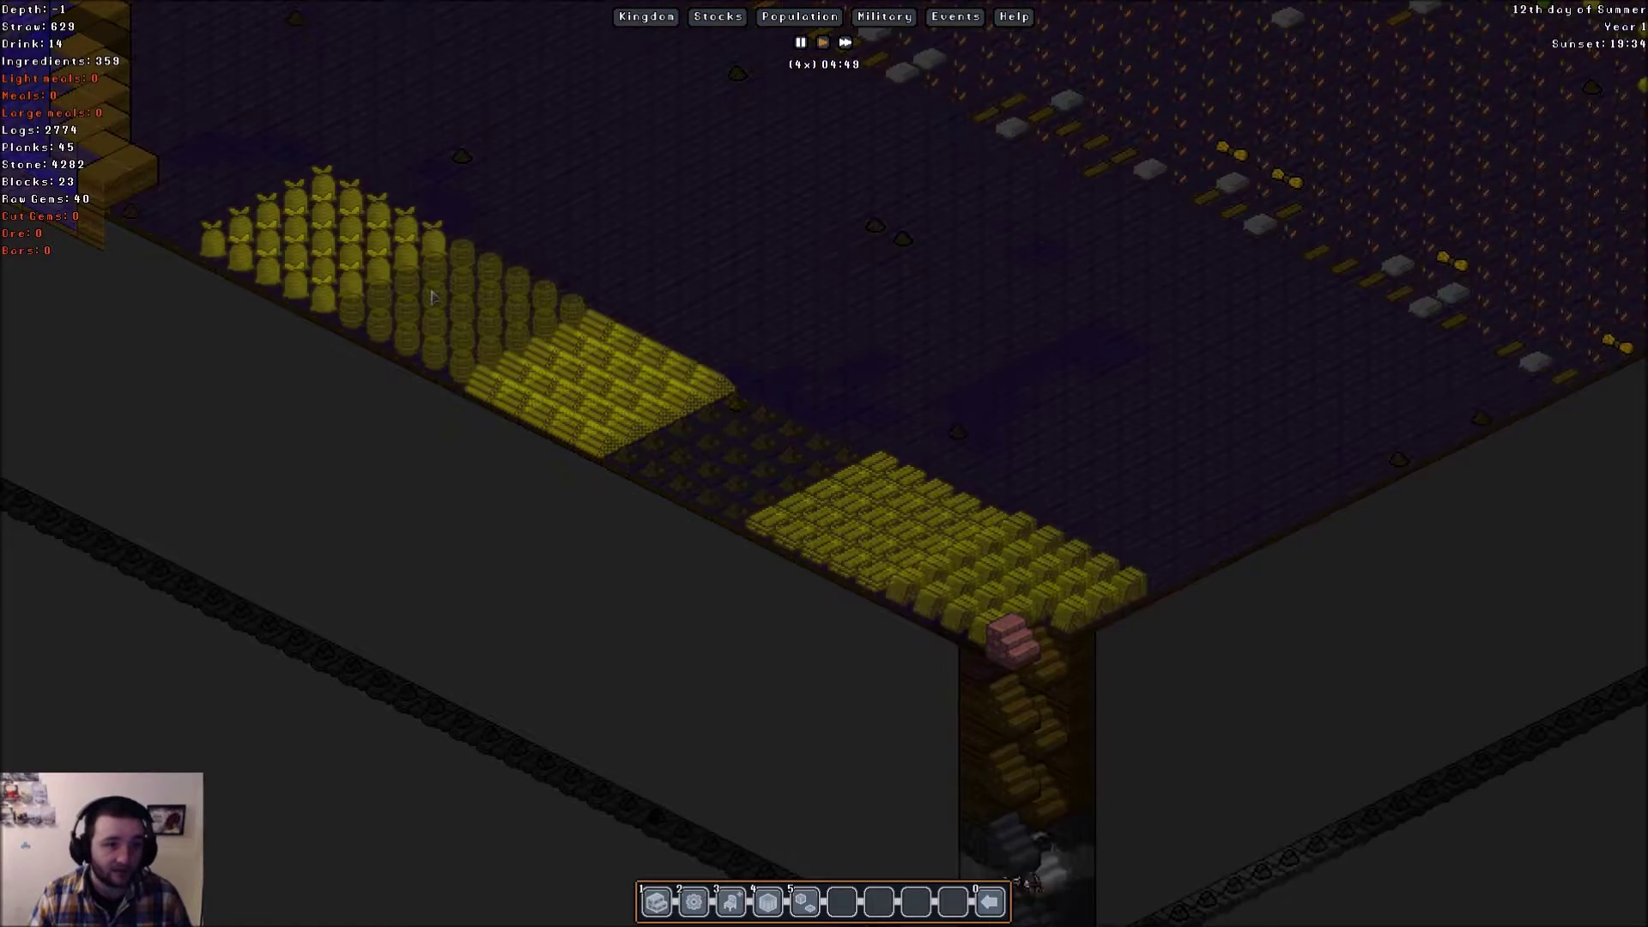
- Return to the surface and review the Stonecutter and Dye Vat craft lists
key(Page_Up)
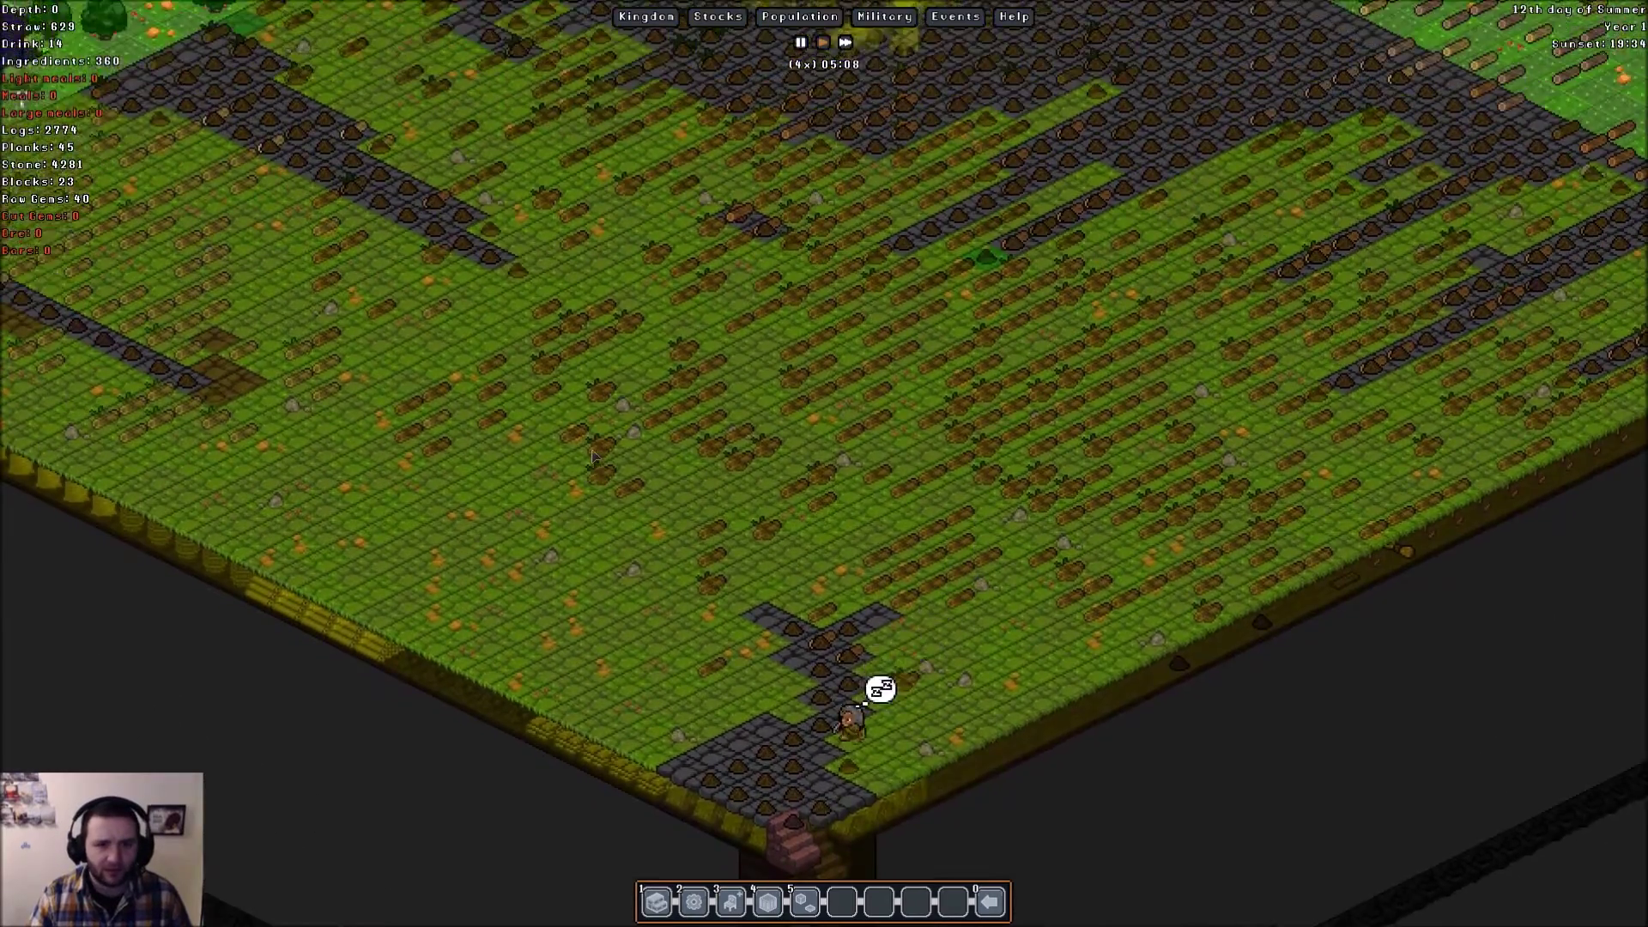
key(Page_Down)
key(Page_Up)
click(852, 299)
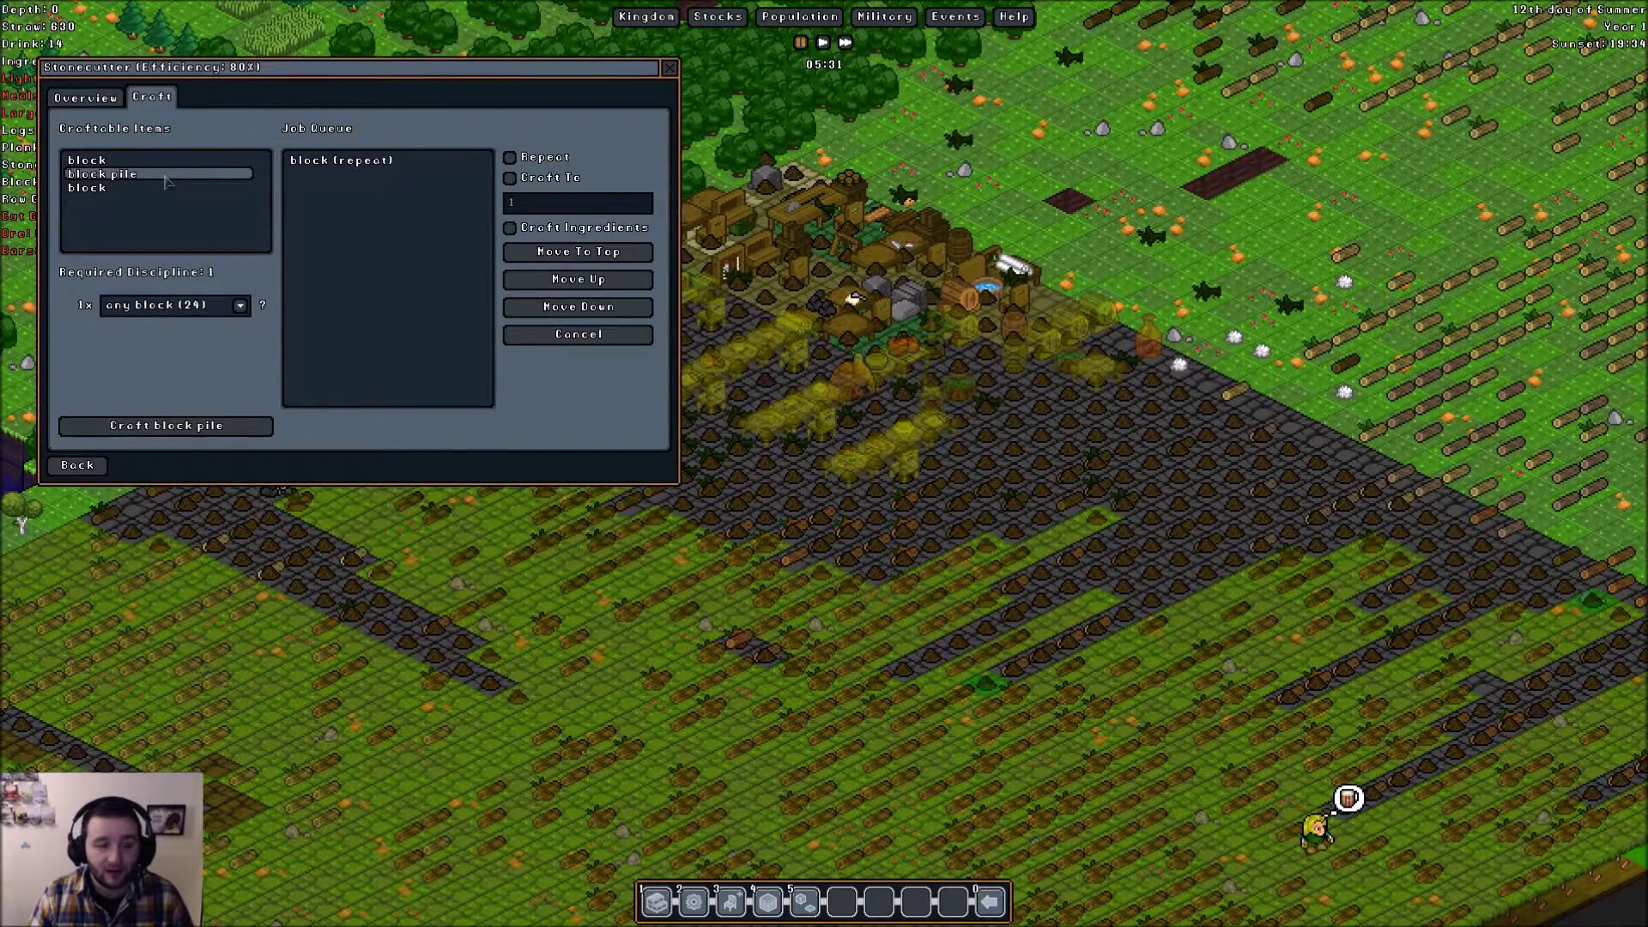
key(Escape)
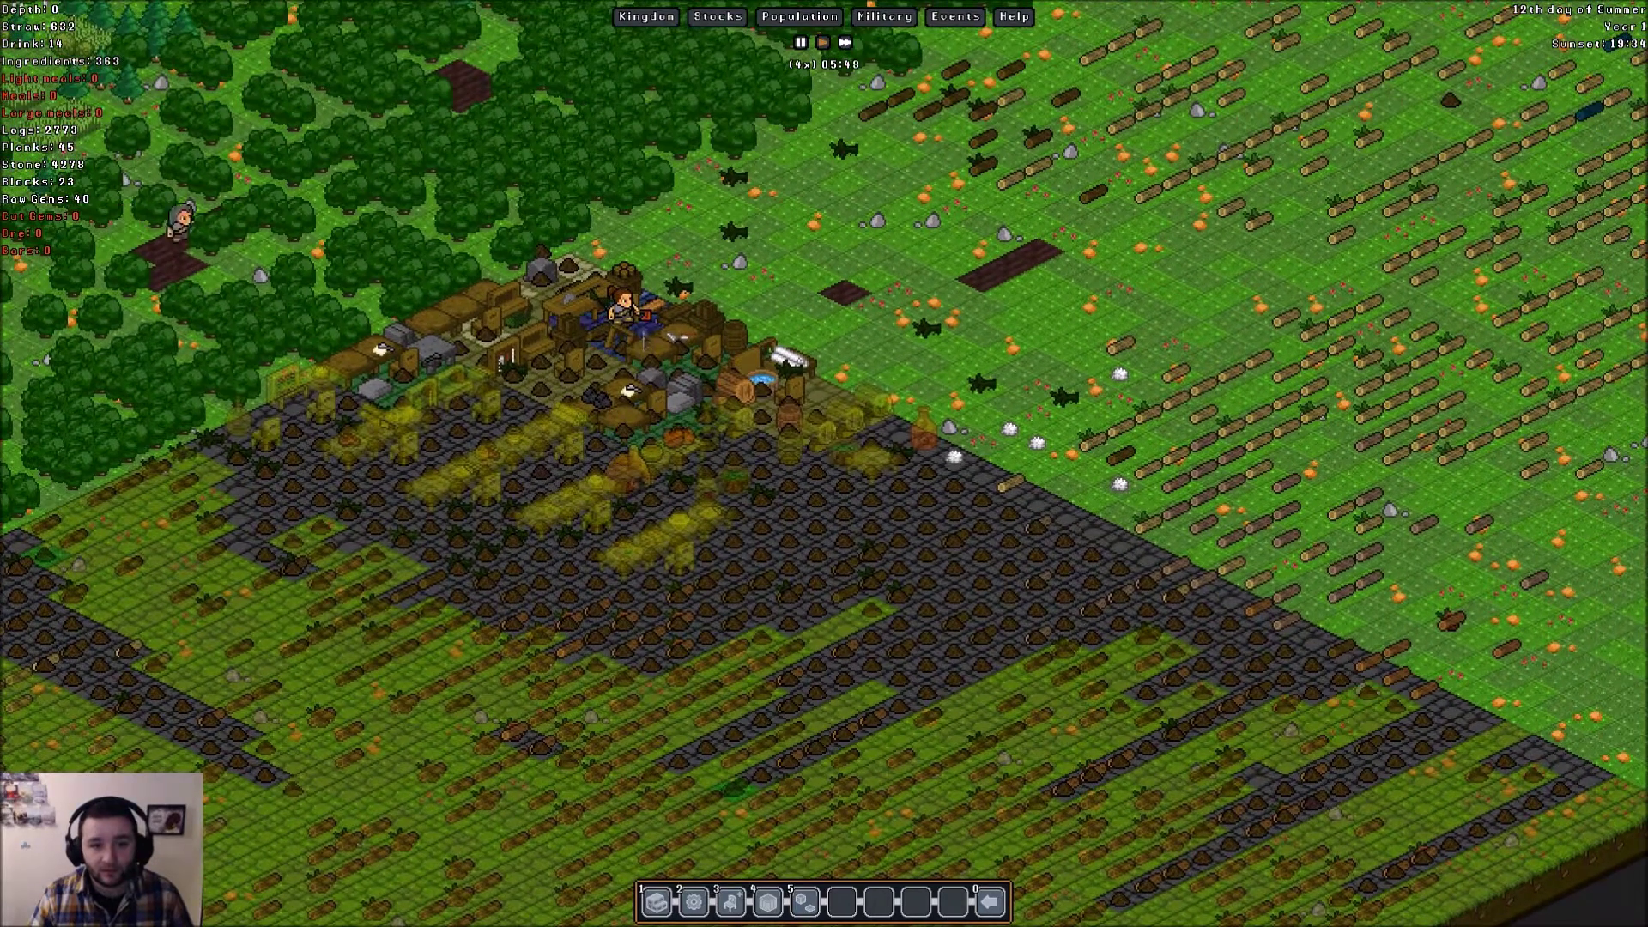
click(379, 347)
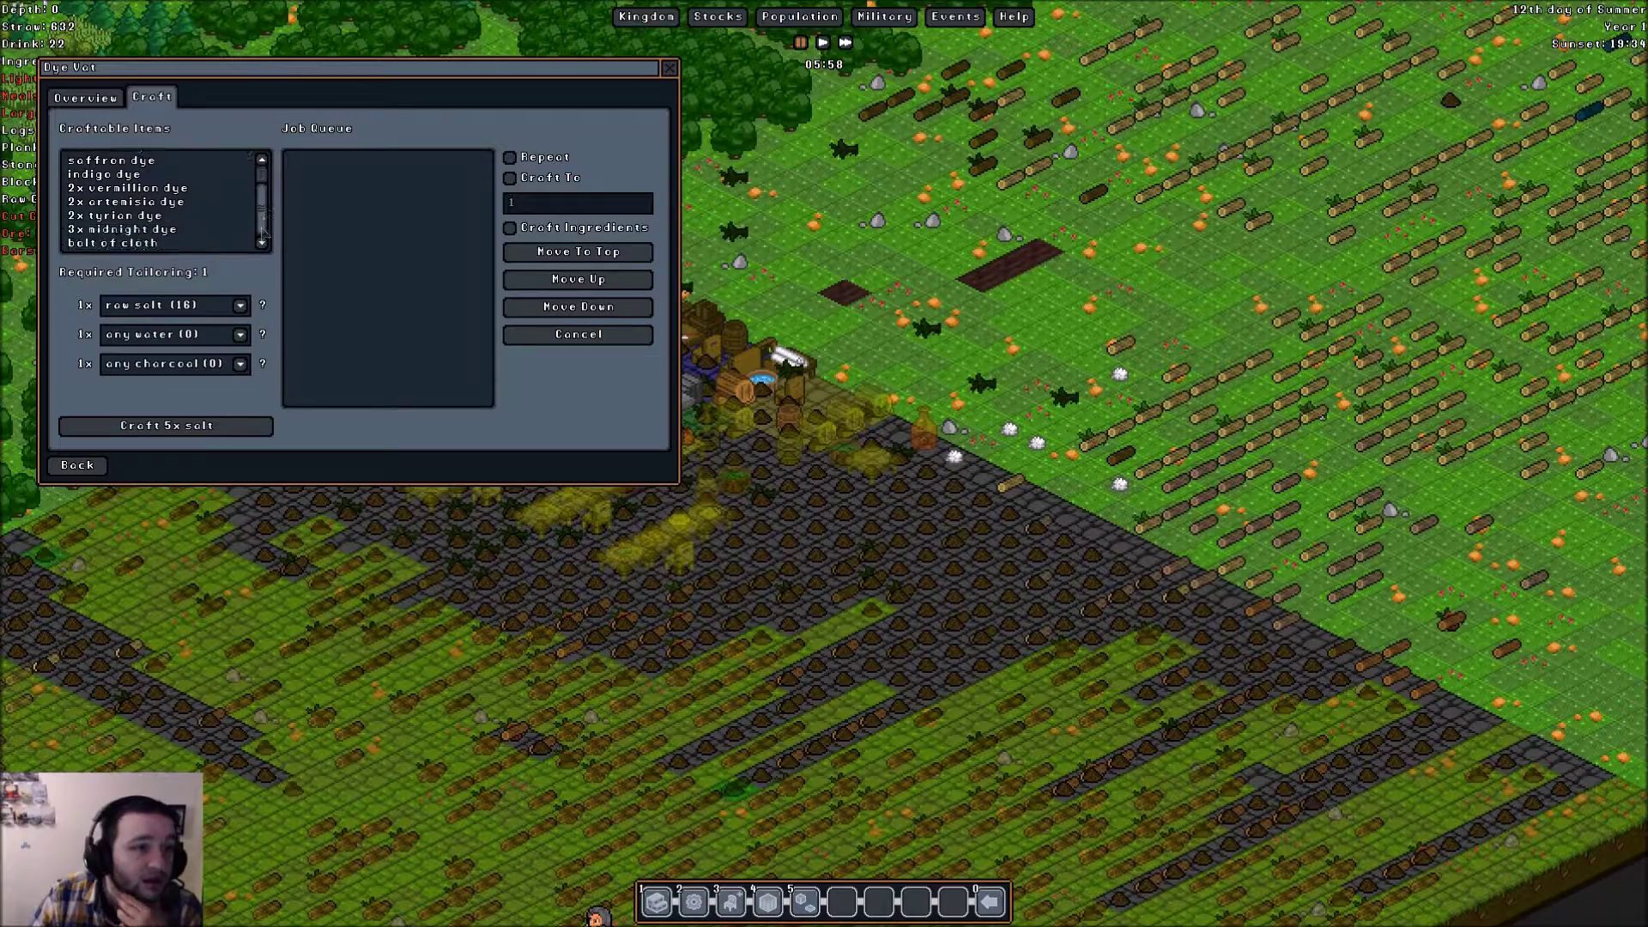
key(Escape)
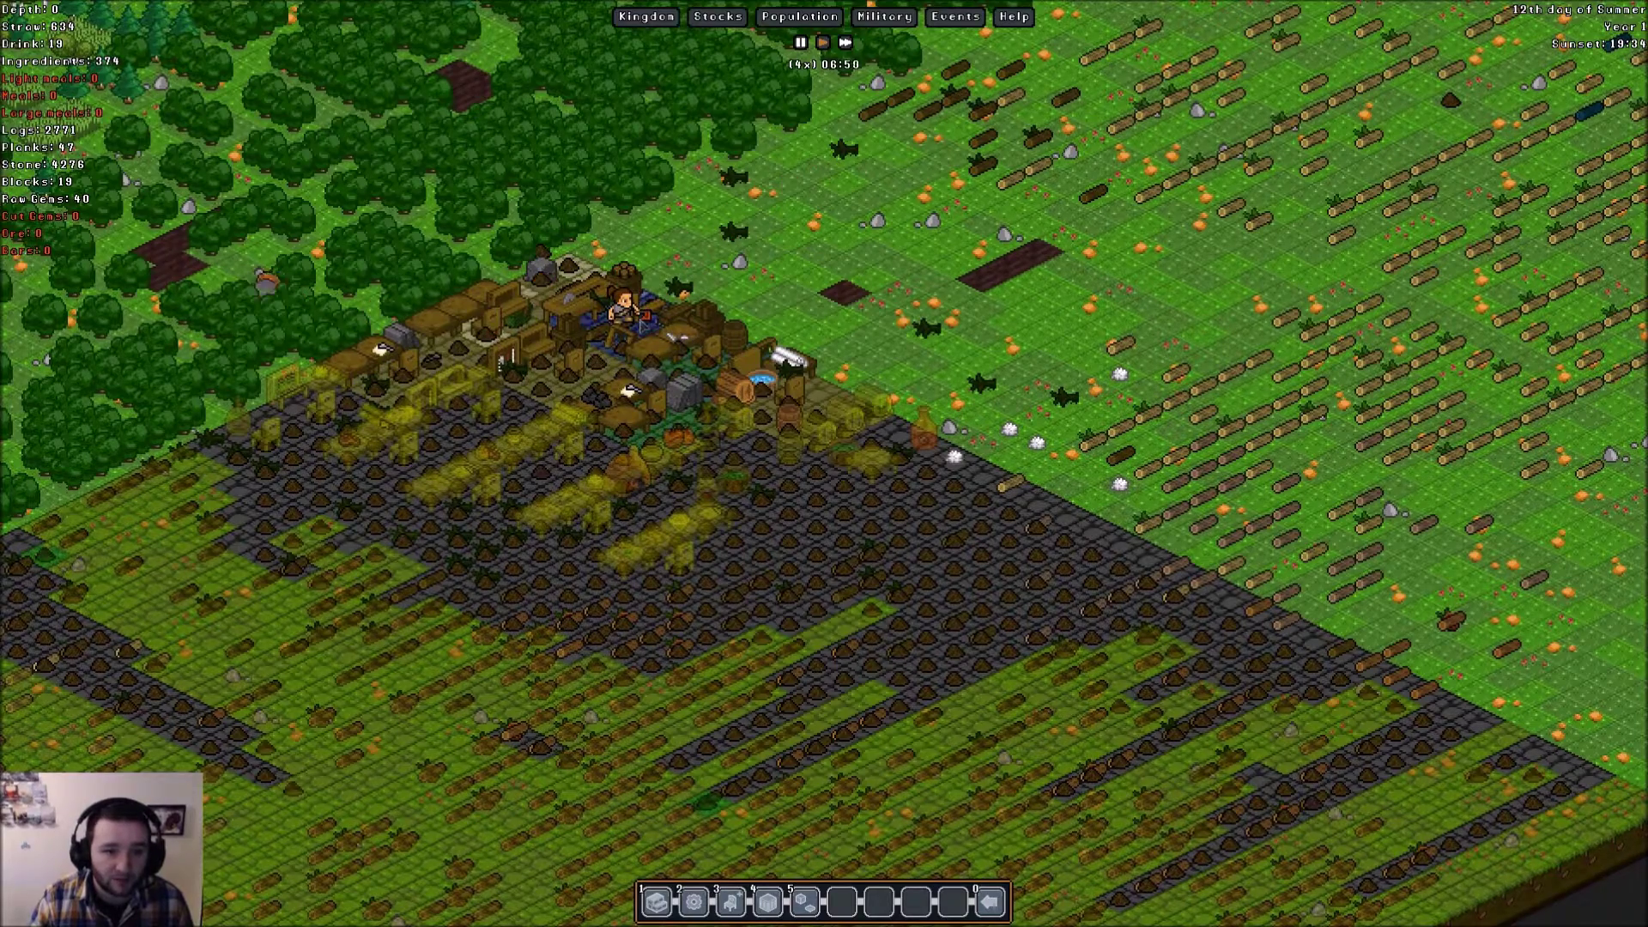
- Pan across the village and down over the fields to their corner
key(Down)
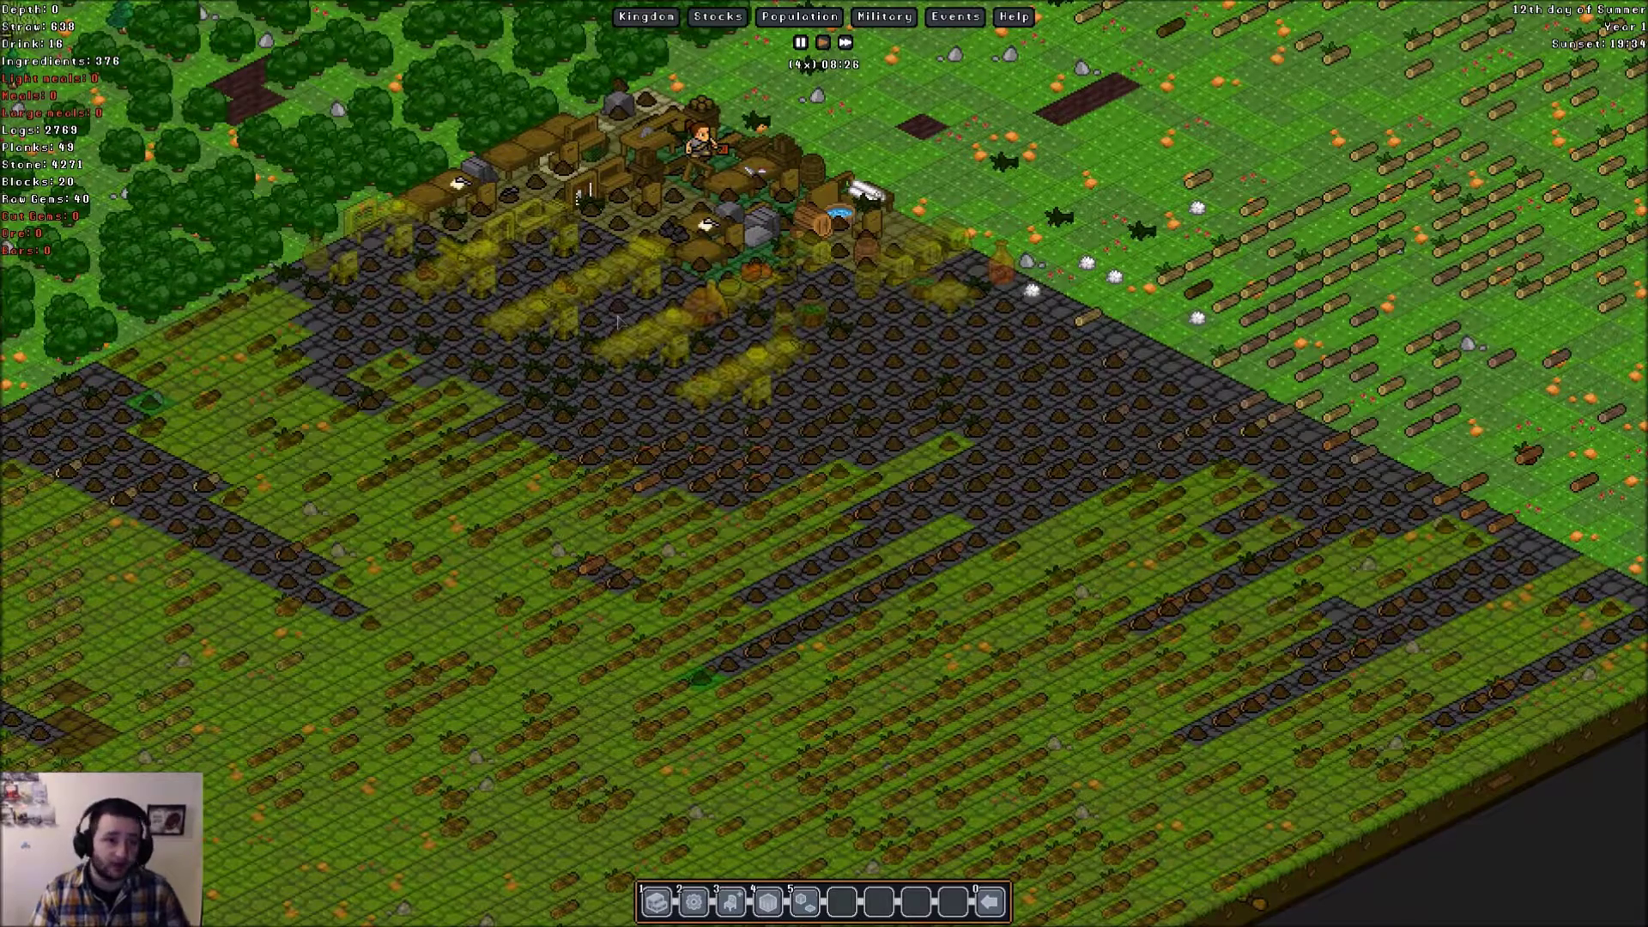
key(Right)
key(Up)
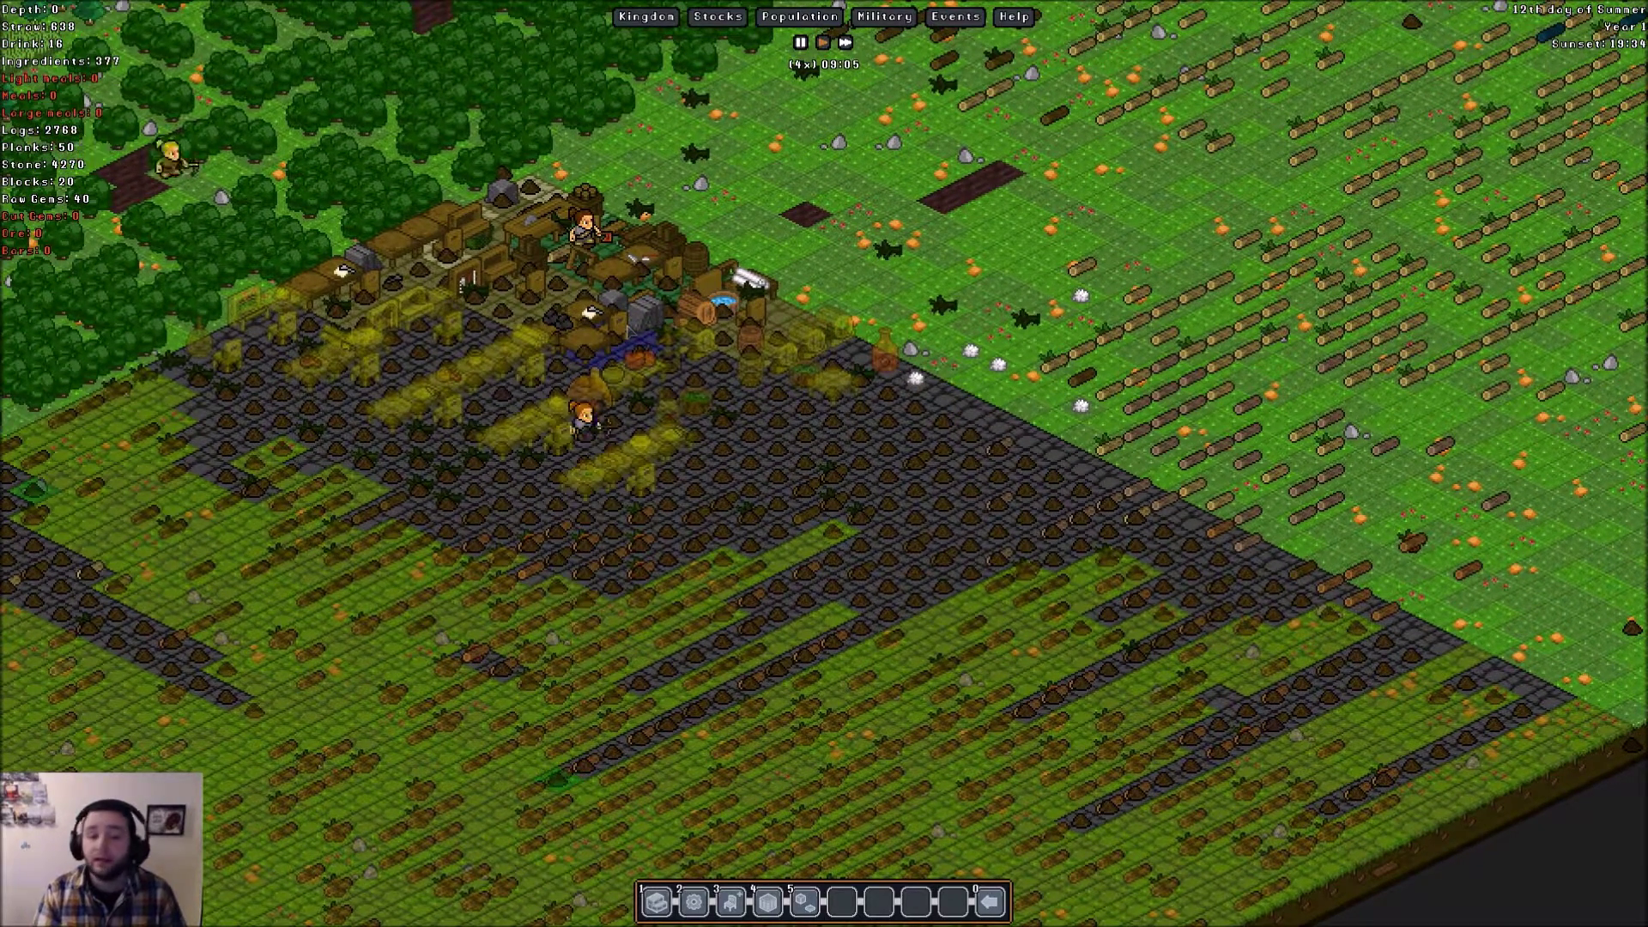
key(Down)
key(Down)
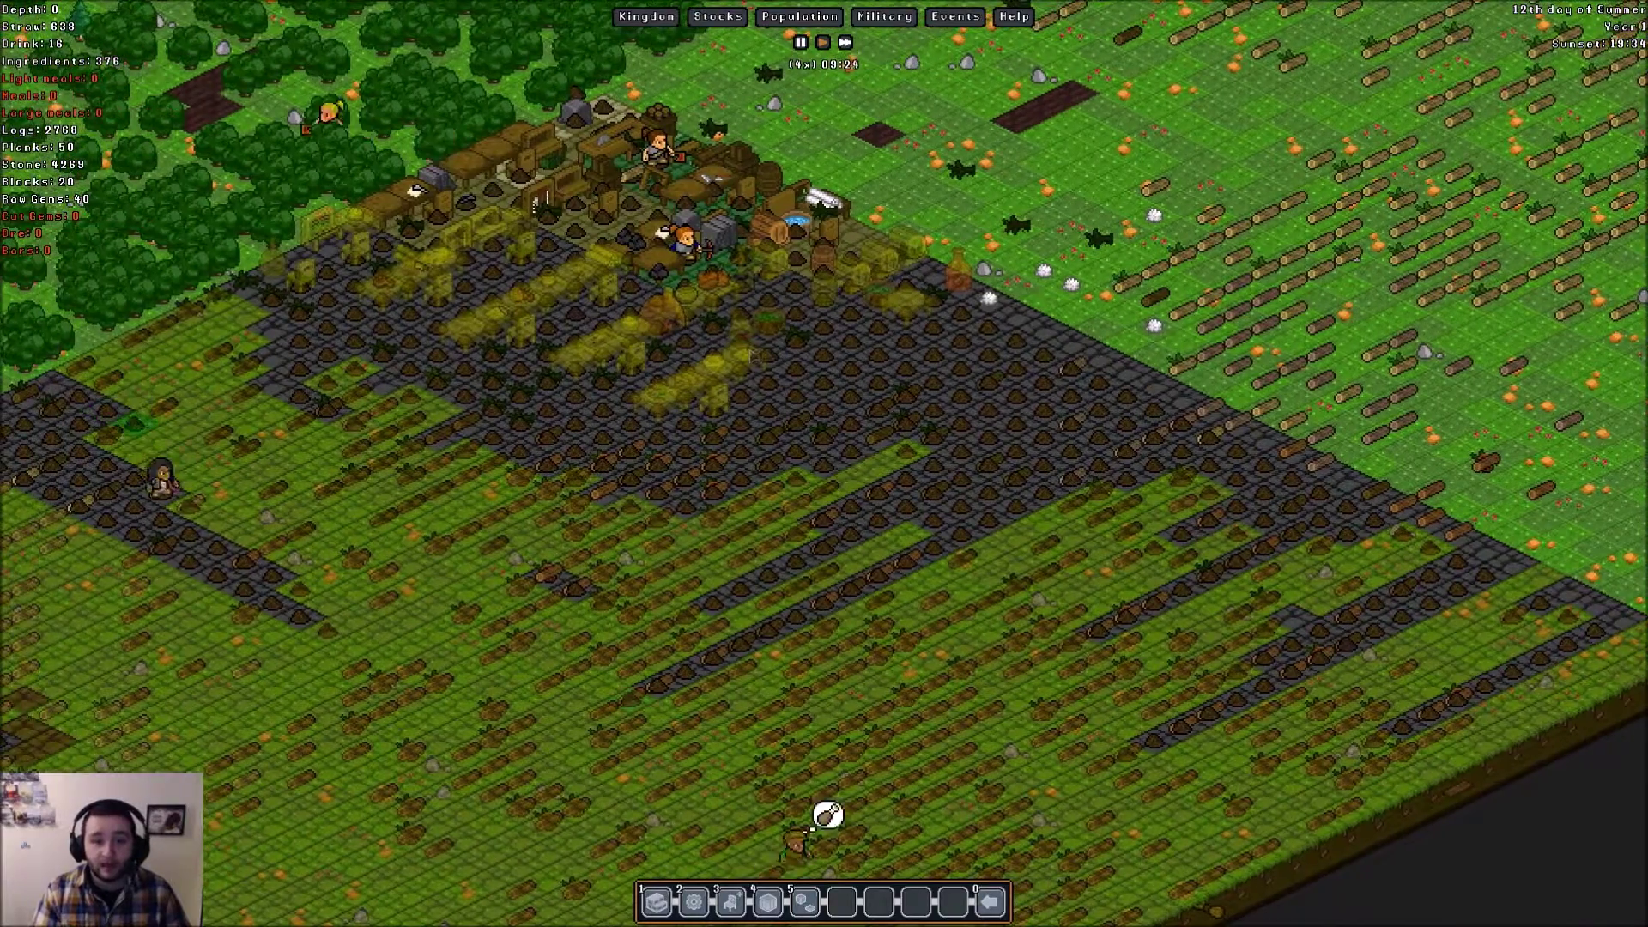
scroll(824, 812, down, 1)
key(Left)
scroll(1204, 885, up, 1)
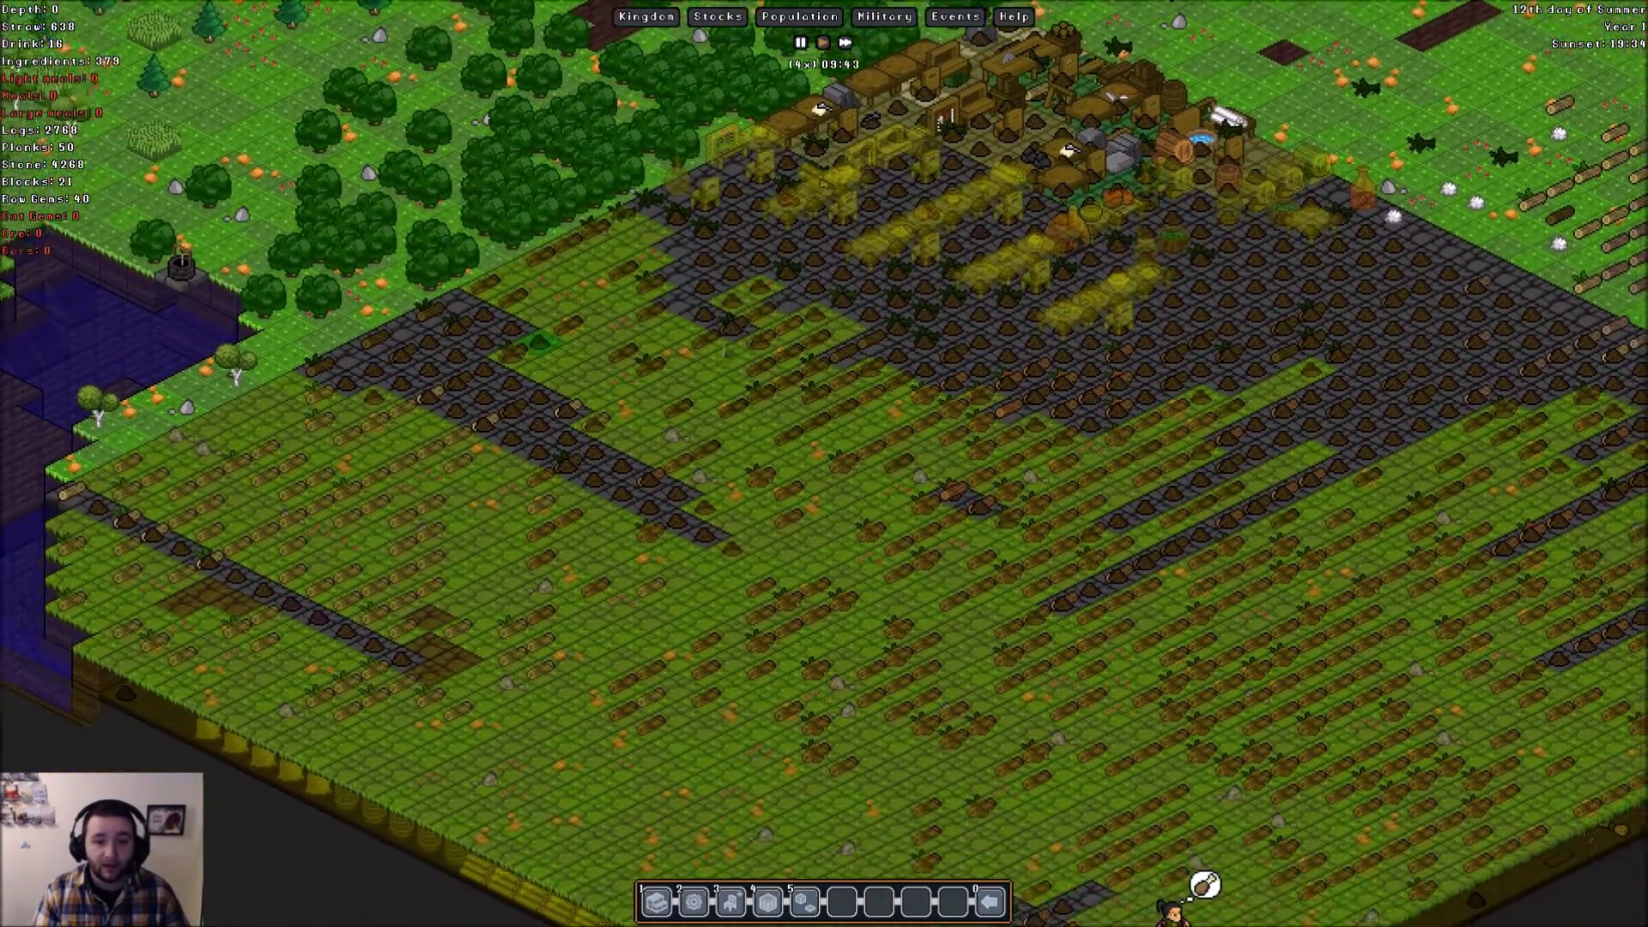
key(Down)
key(Down)
key(Down)
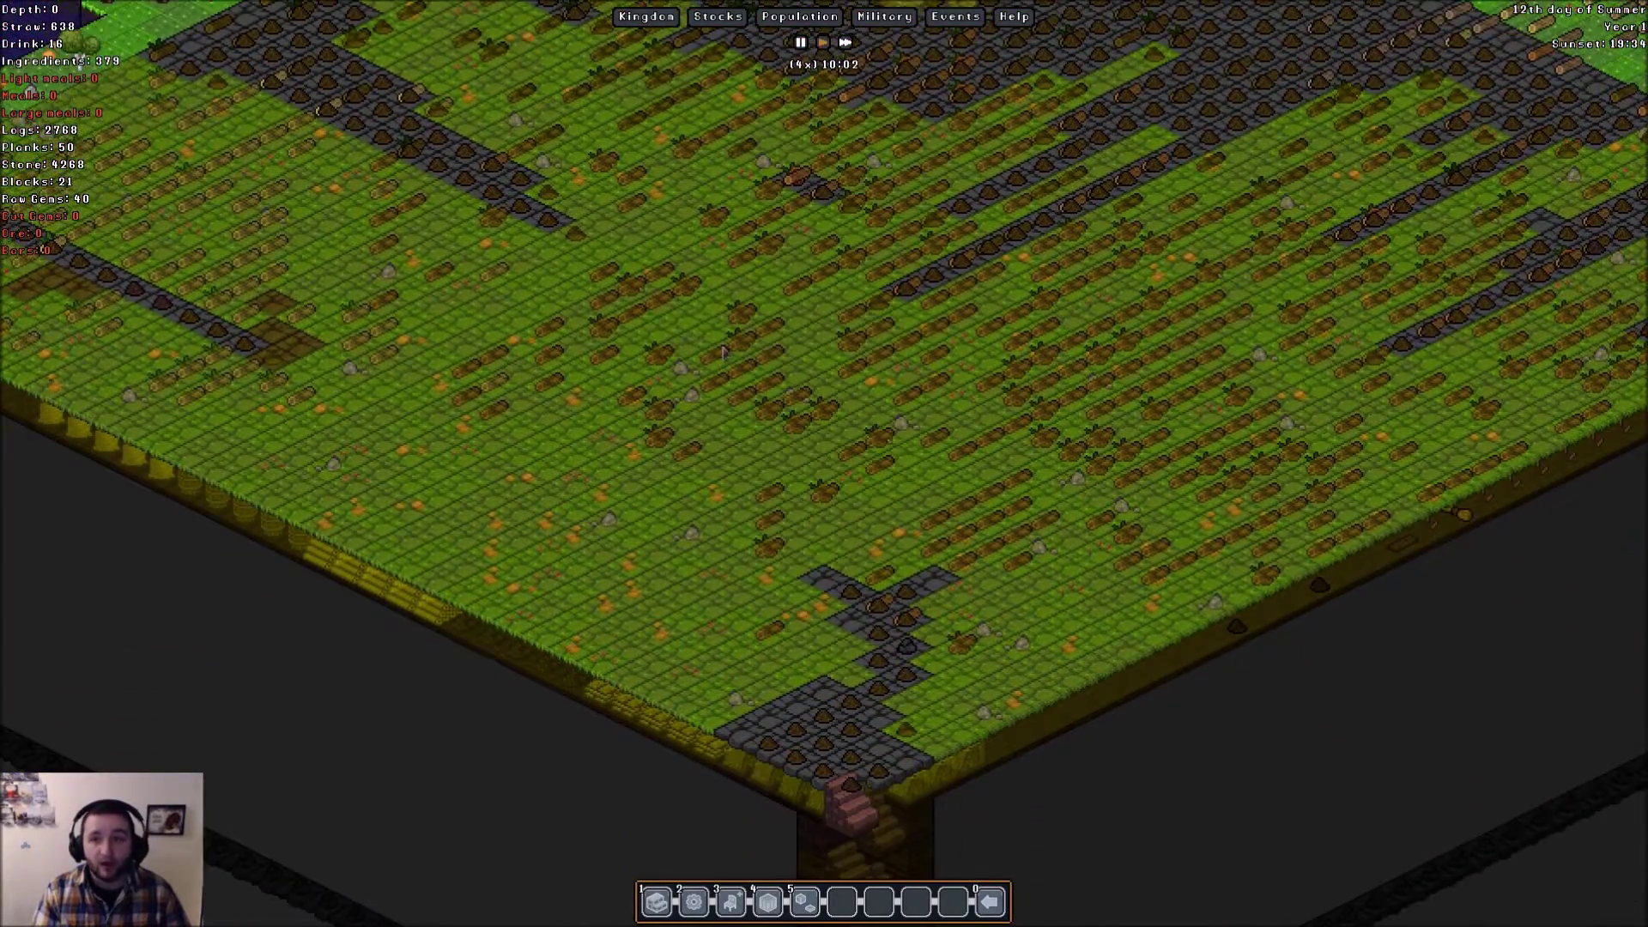
- Pan north over the village and forest toward the lake
key(Up)
key(Up)
key(Up)
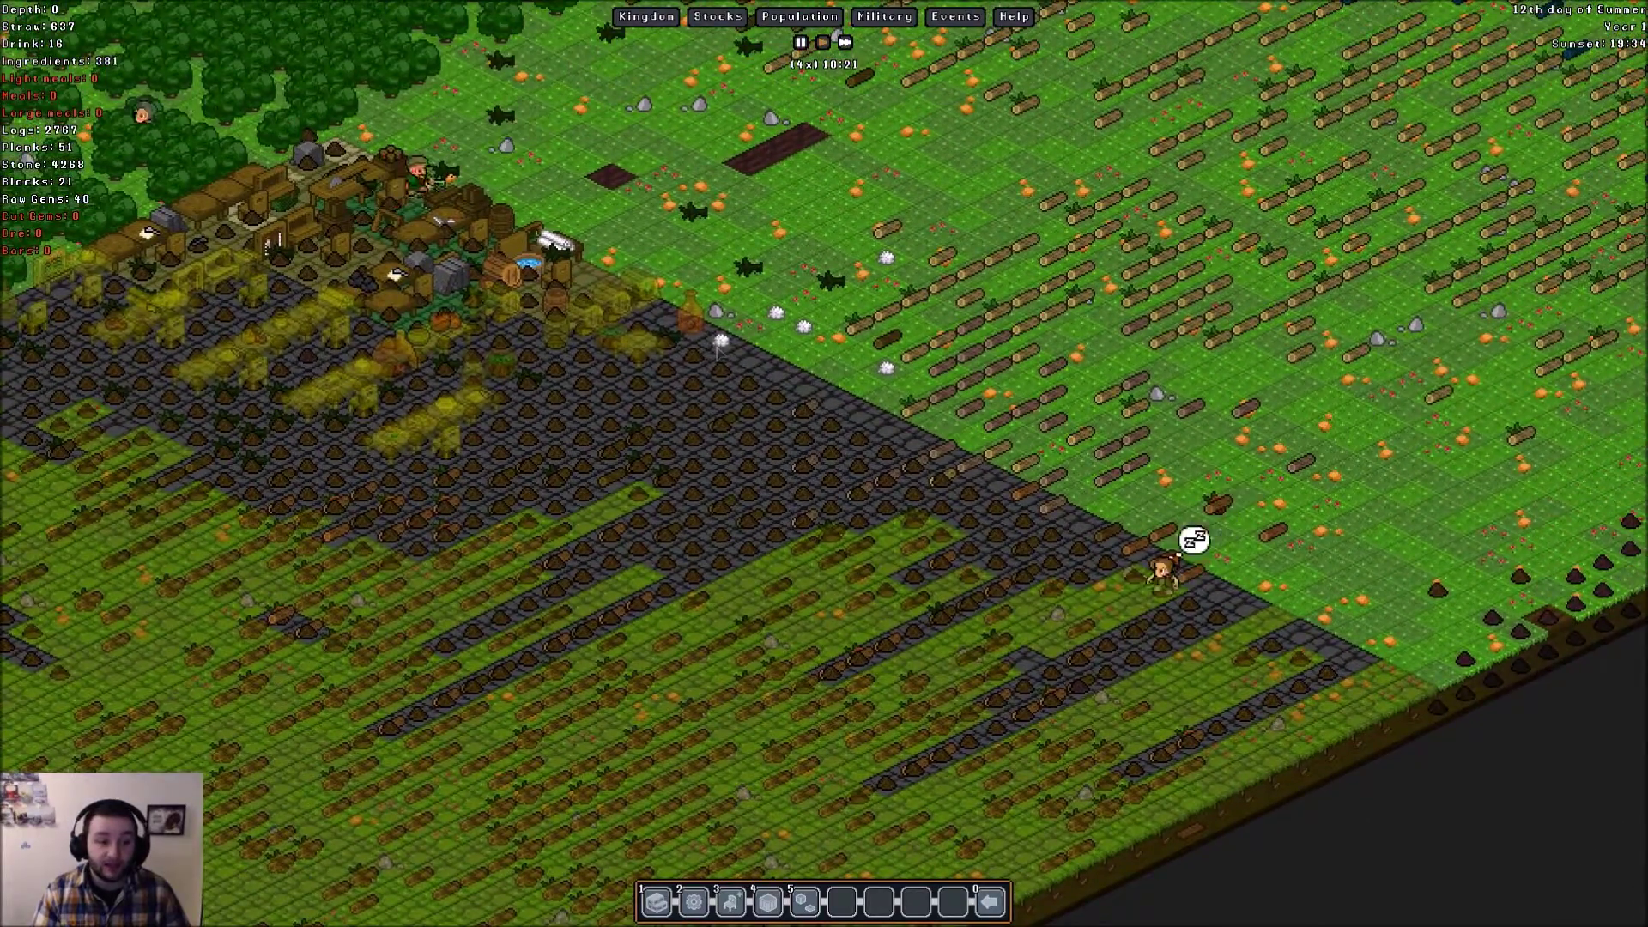
scroll(1193, 539, down, 1)
key(Up)
scroll(824, 464, up, 1)
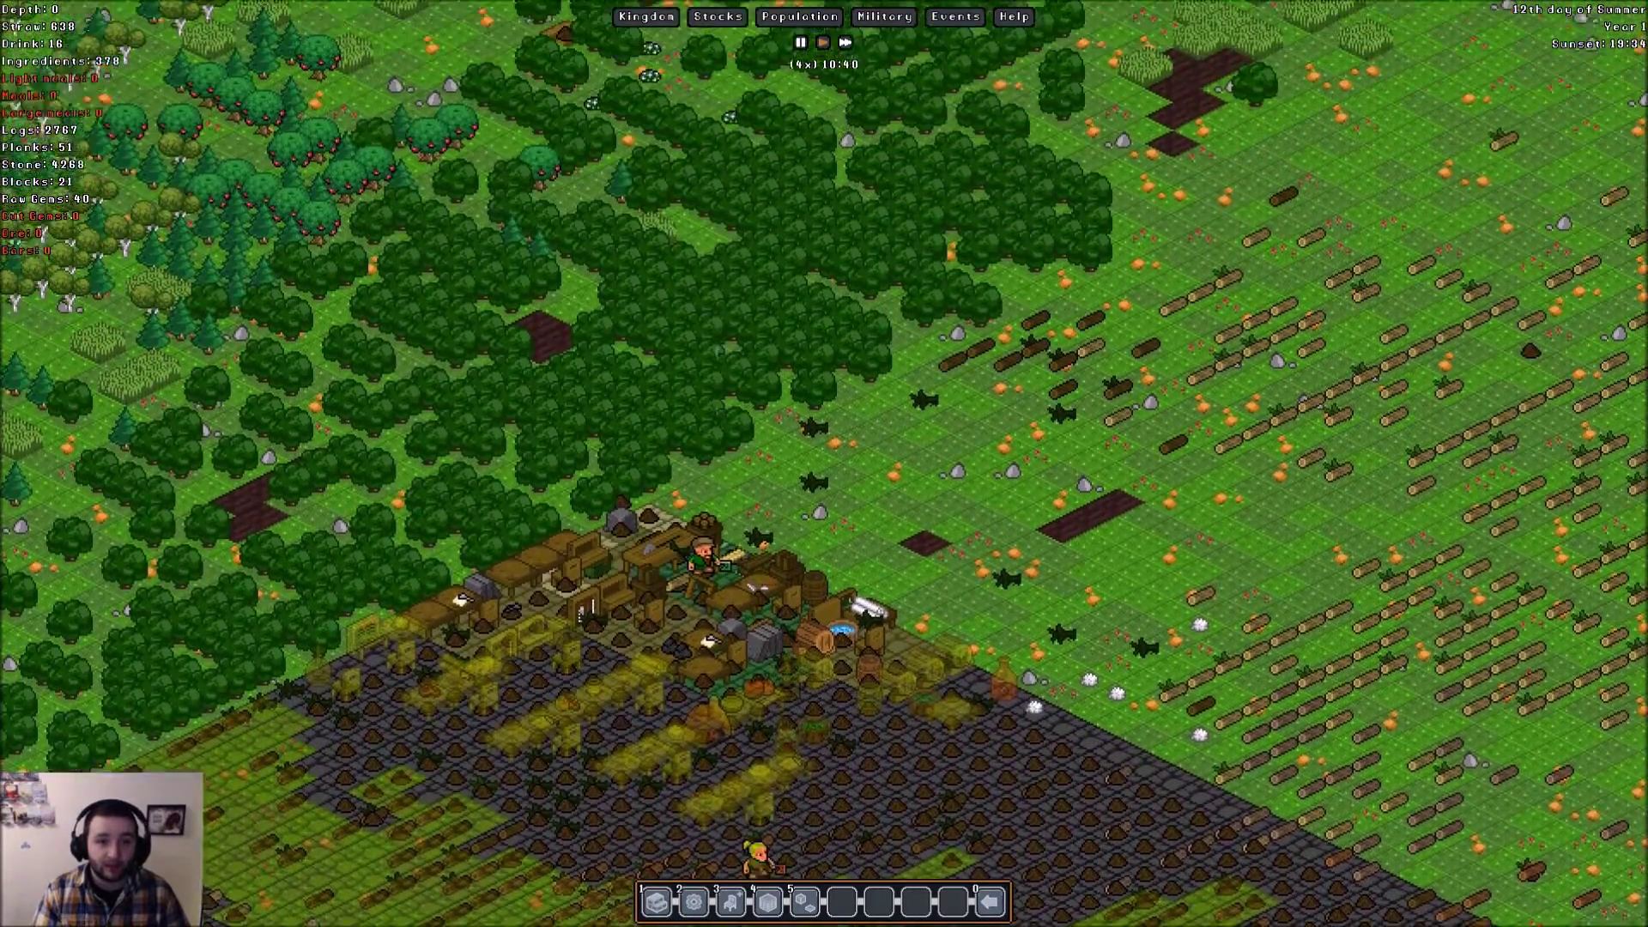
scroll(824, 464, down, 1)
key(Up)
key(Up)
key(Up)
scroll(825, 464, up, 1)
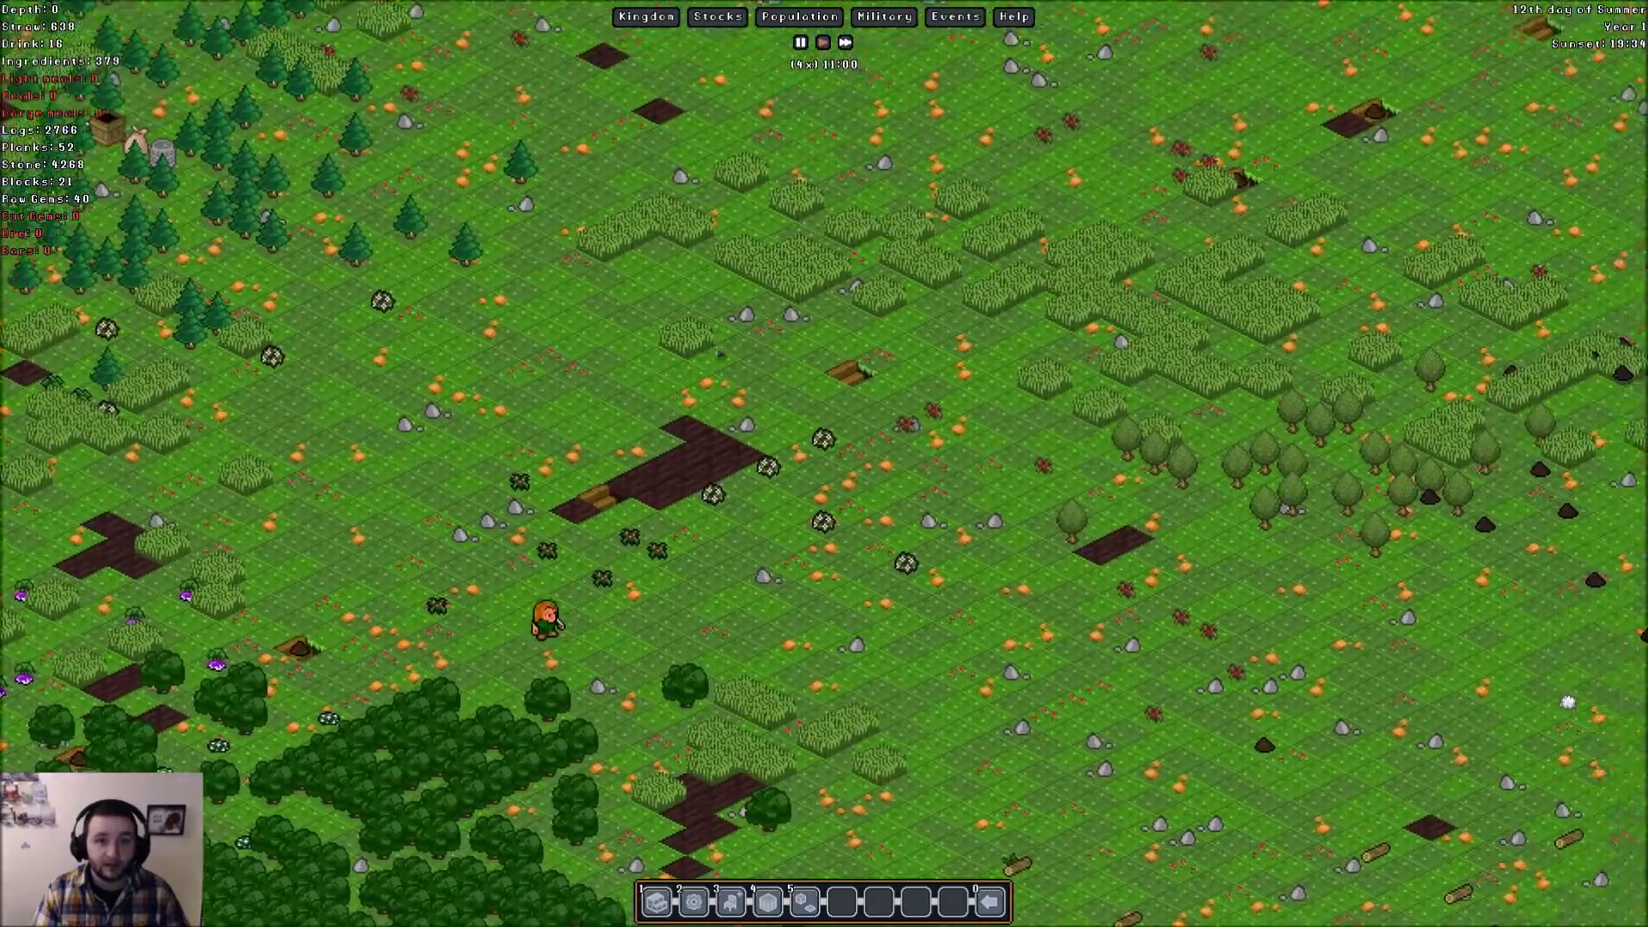
scroll(825, 464, down, 1)
key(Up)
key(Right)
scroll(824, 463, up, 1)
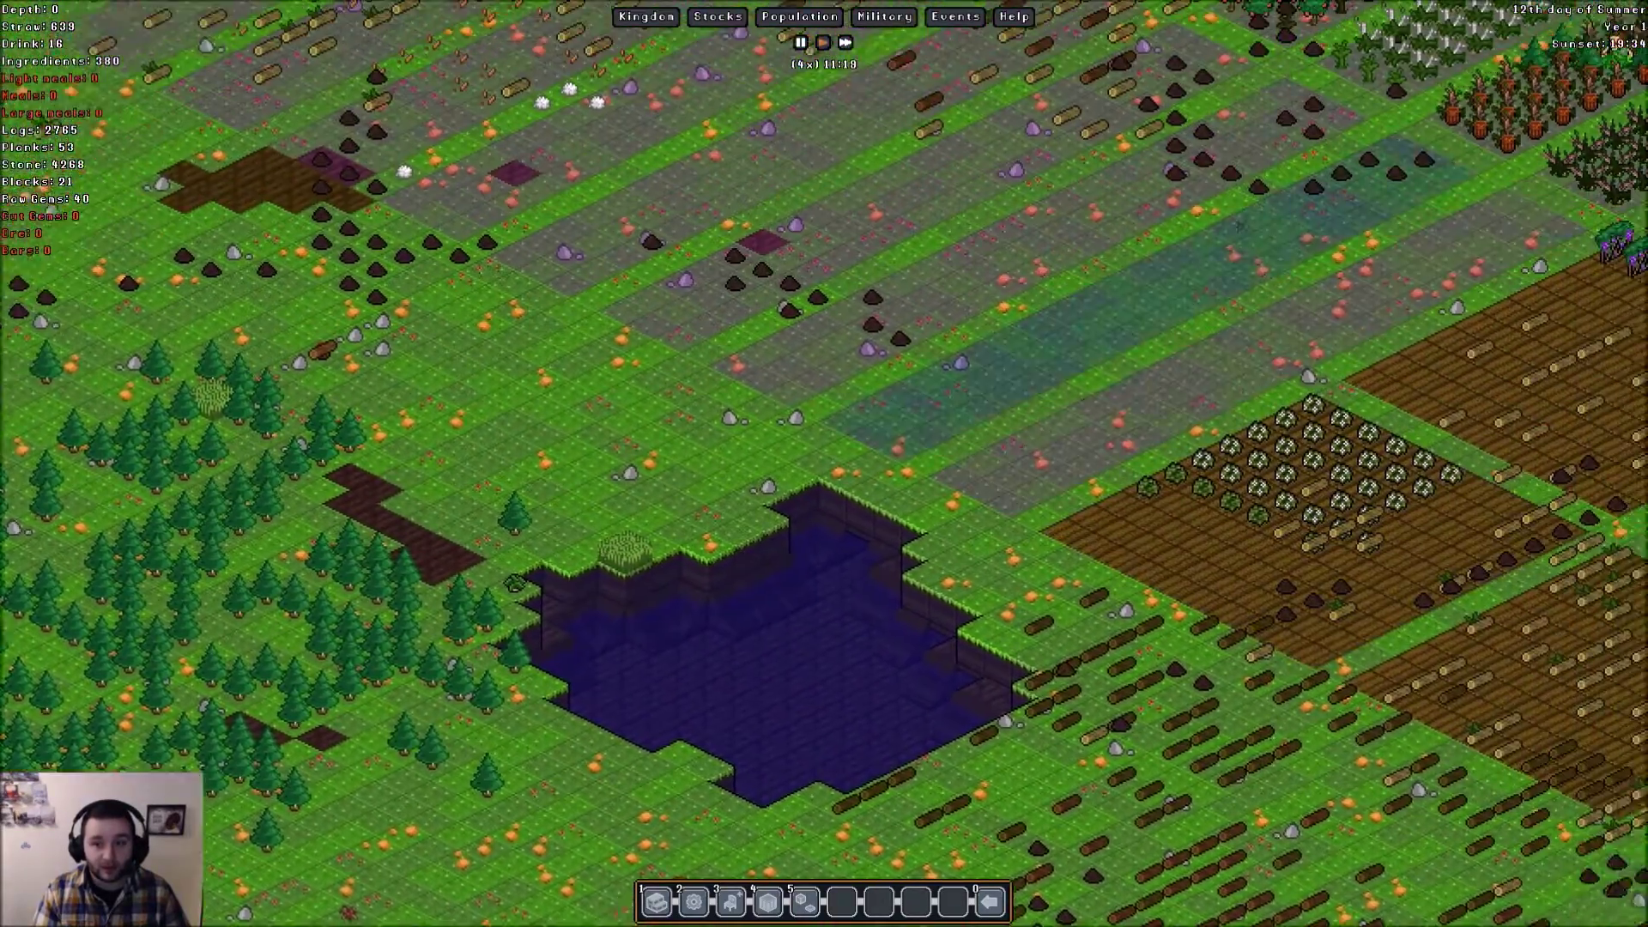
scroll(824, 464, down, 1)
key(Up)
key(Up)
scroll(824, 463, up, 1)
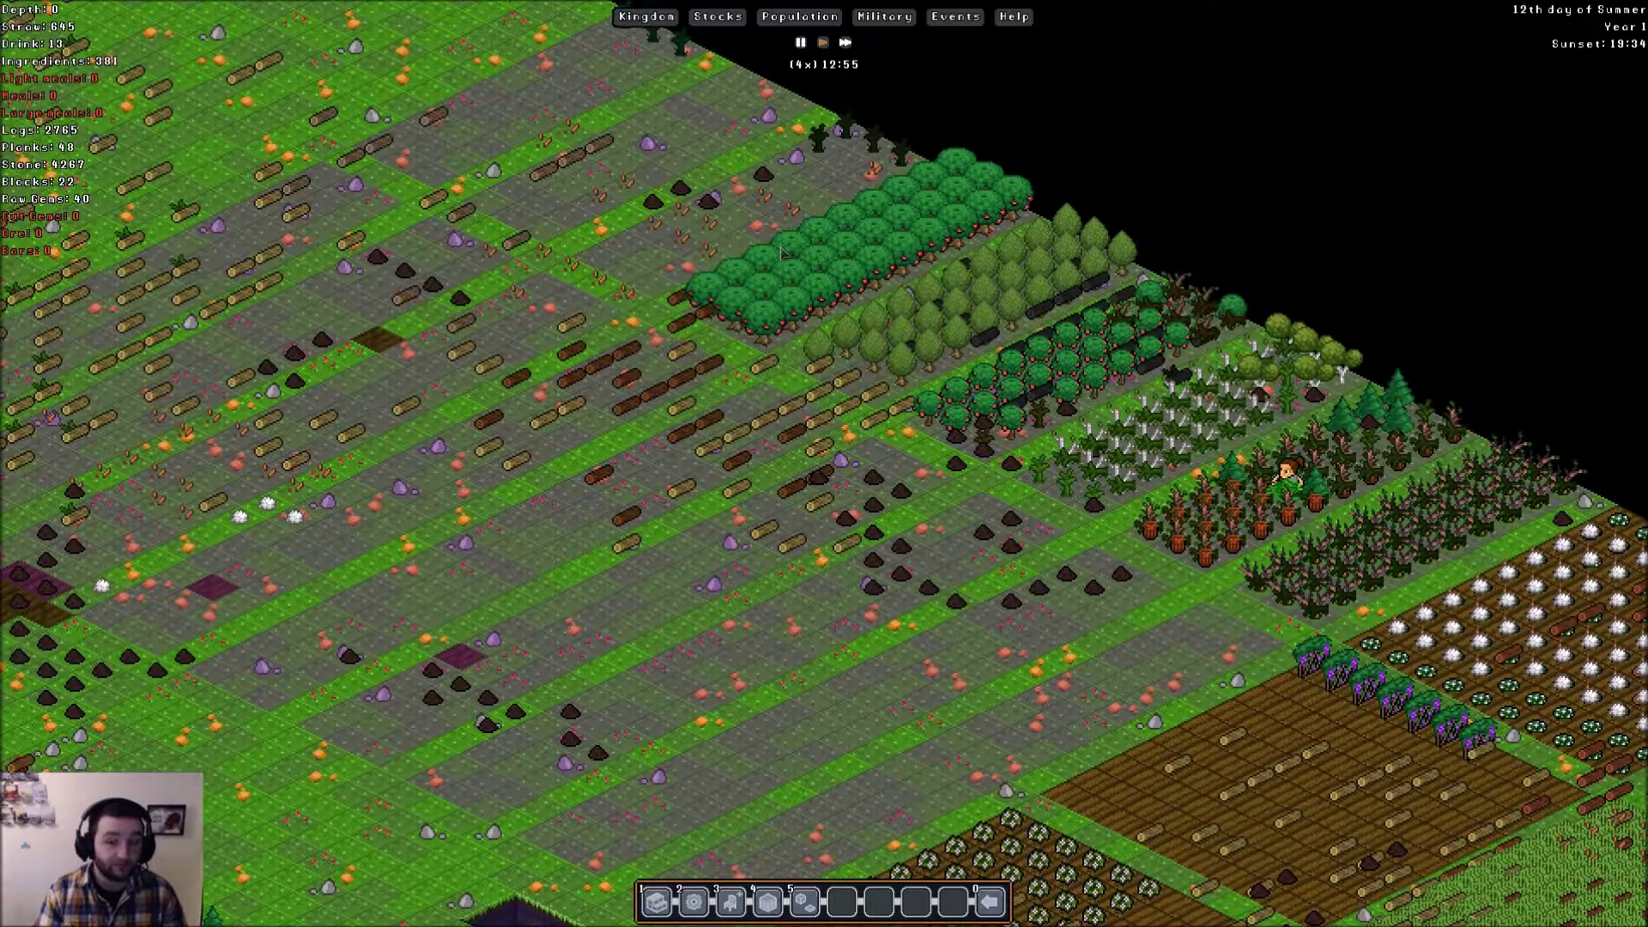
- Pan across the crop farm fields toward the emu pastures
key(Down)
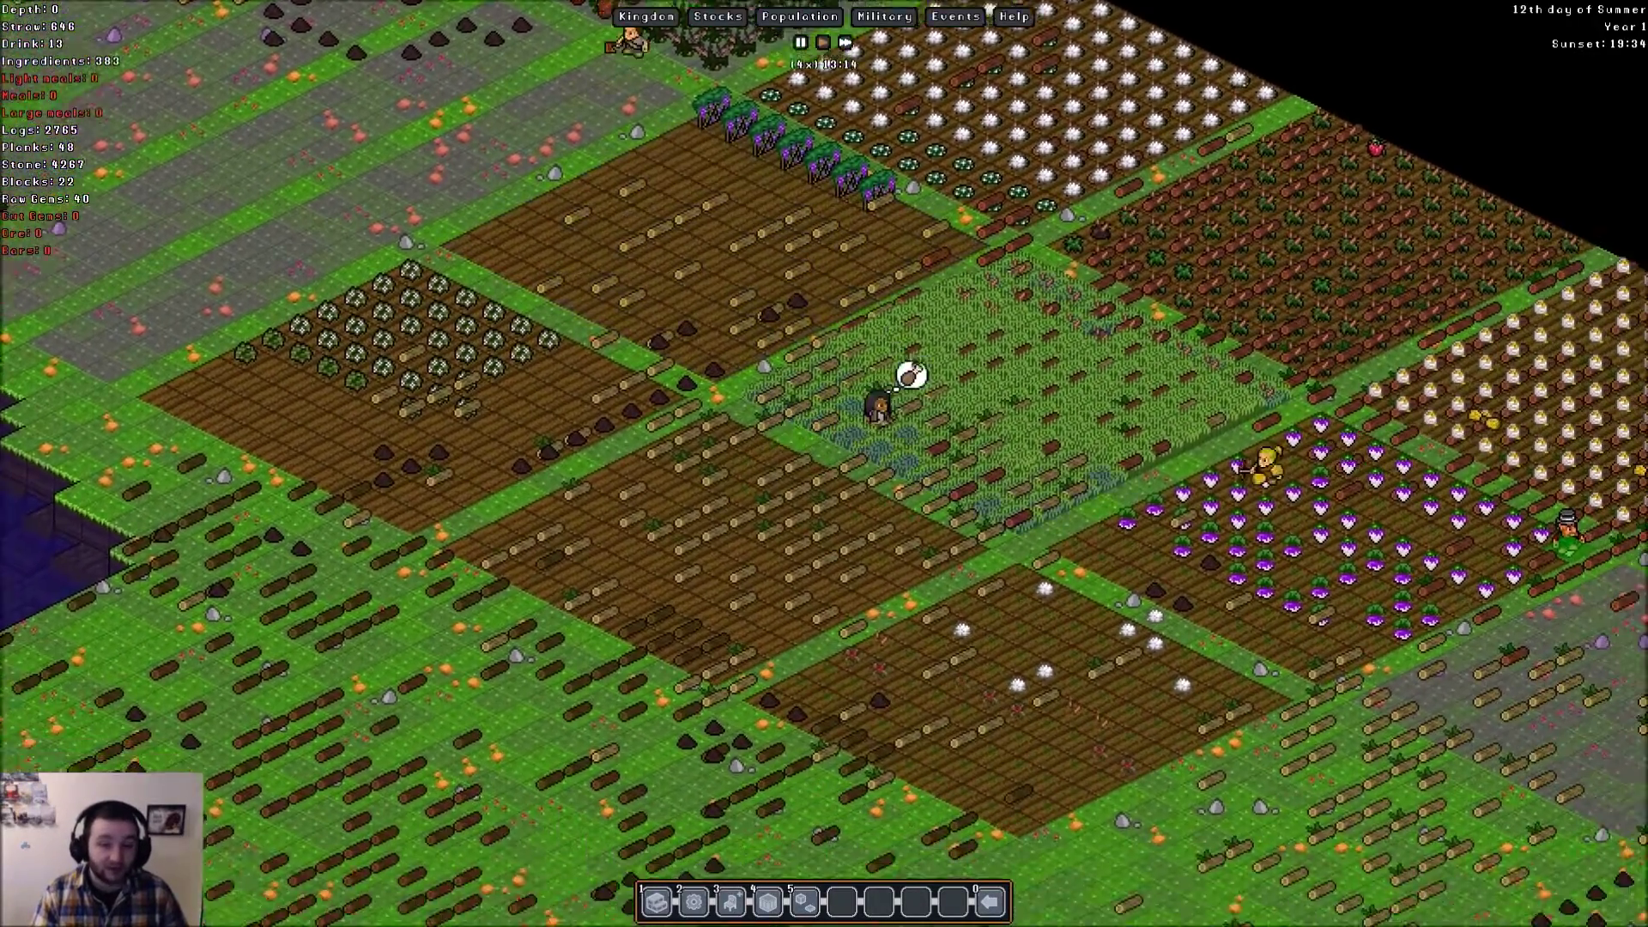
key(Right)
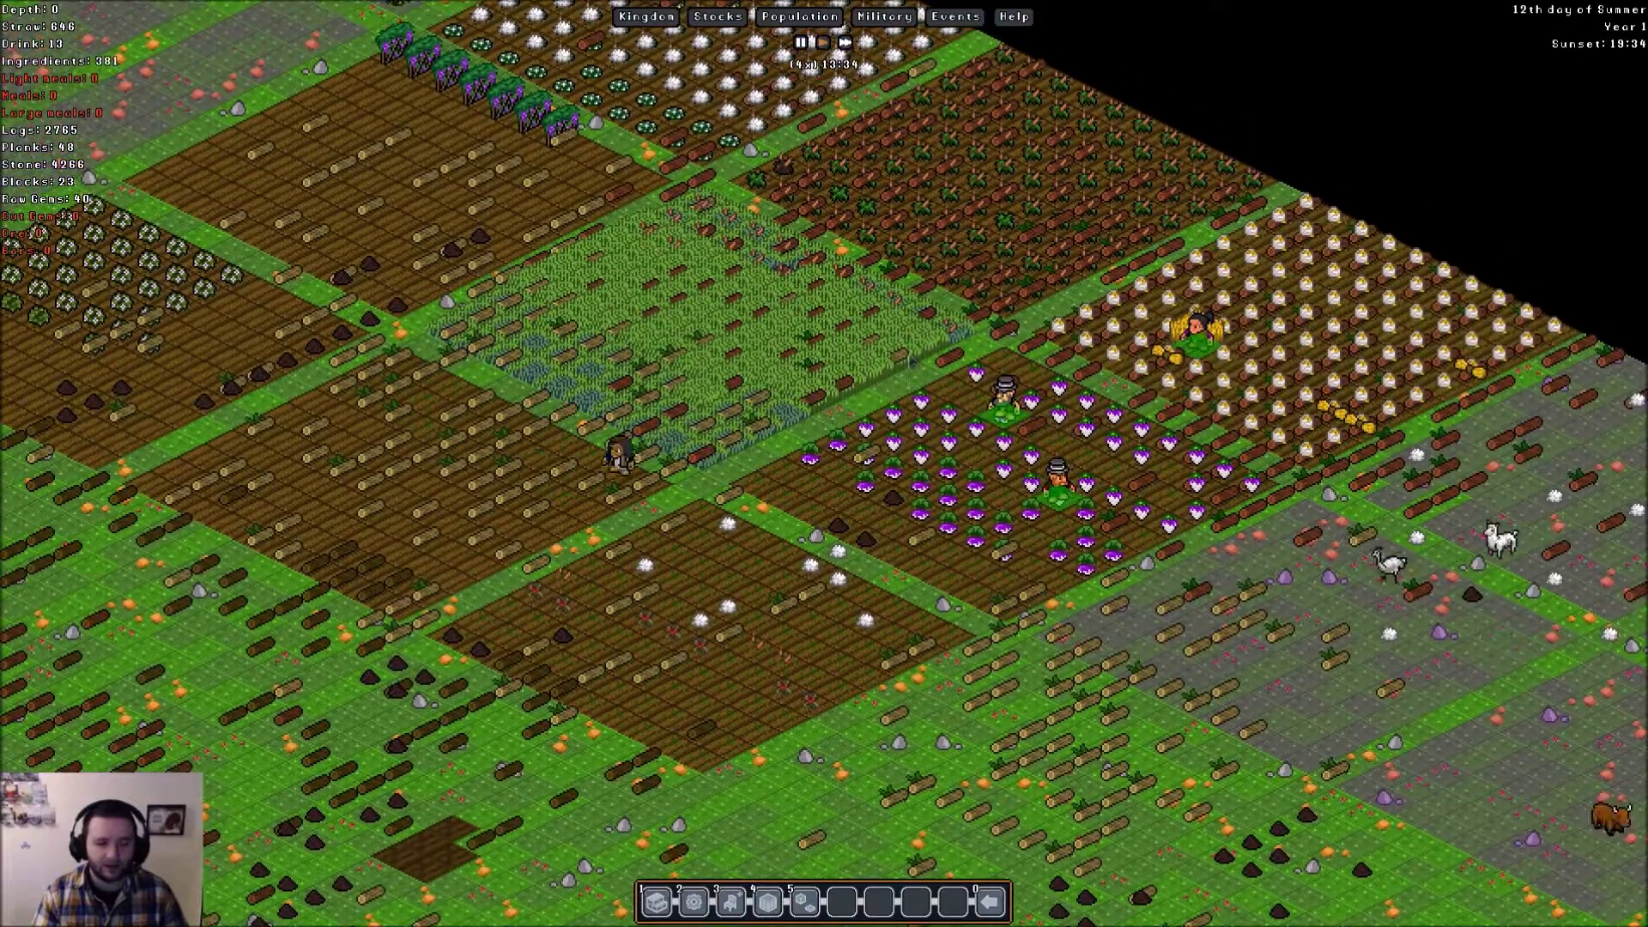
key(Left)
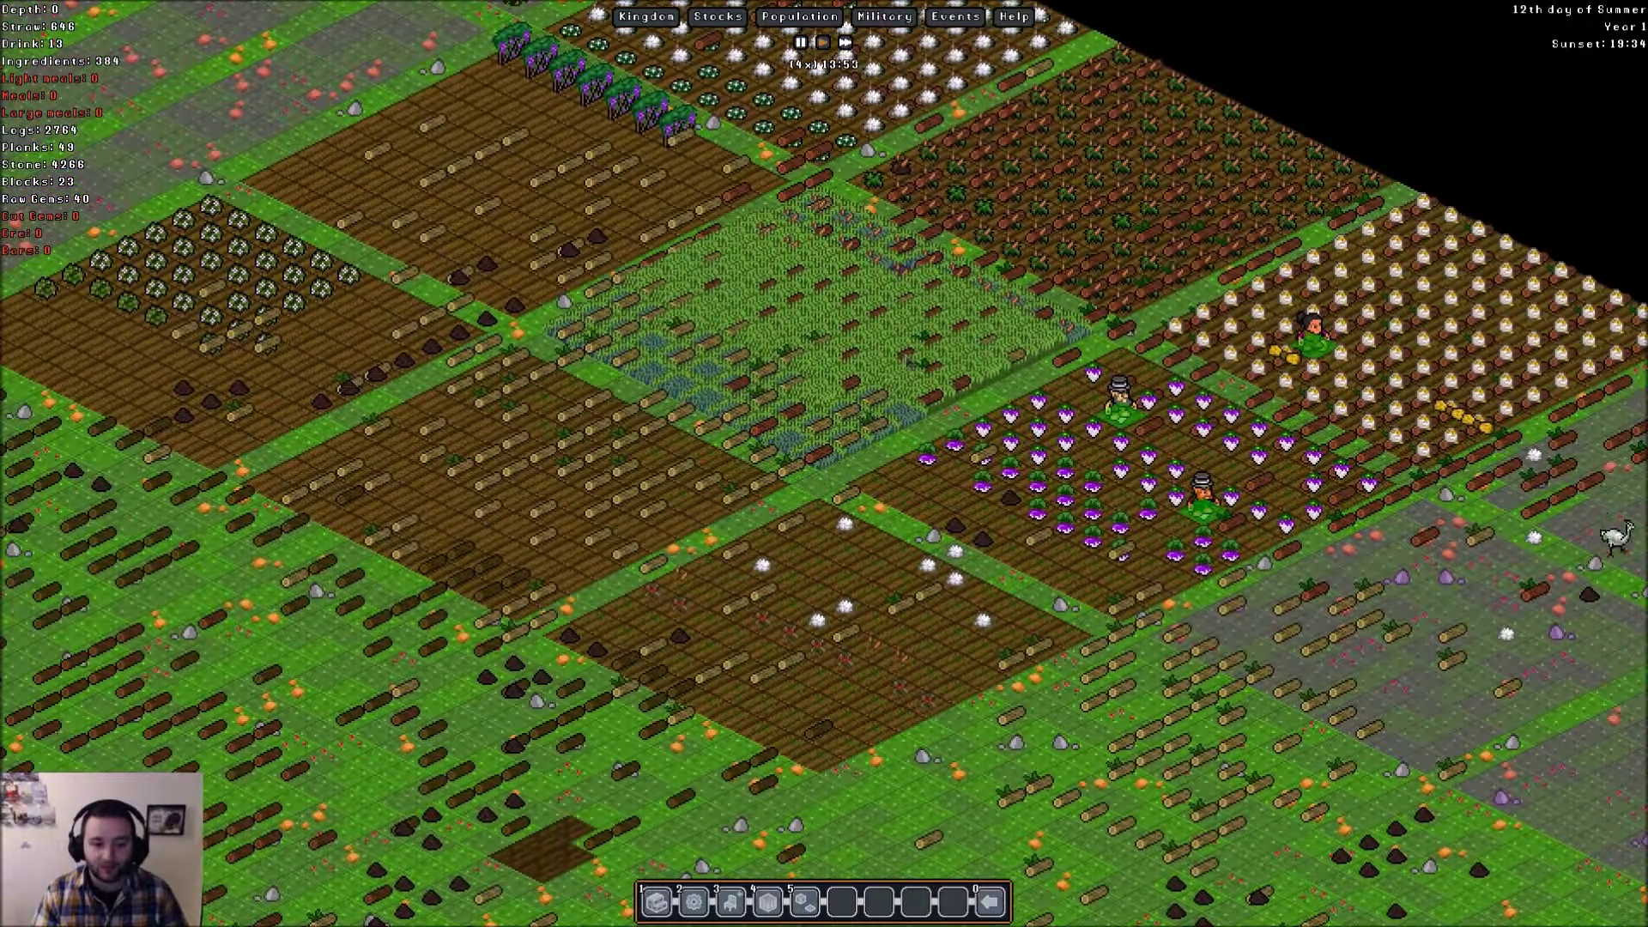
key(Down)
scroll(824, 464, down, 2)
key(Down)
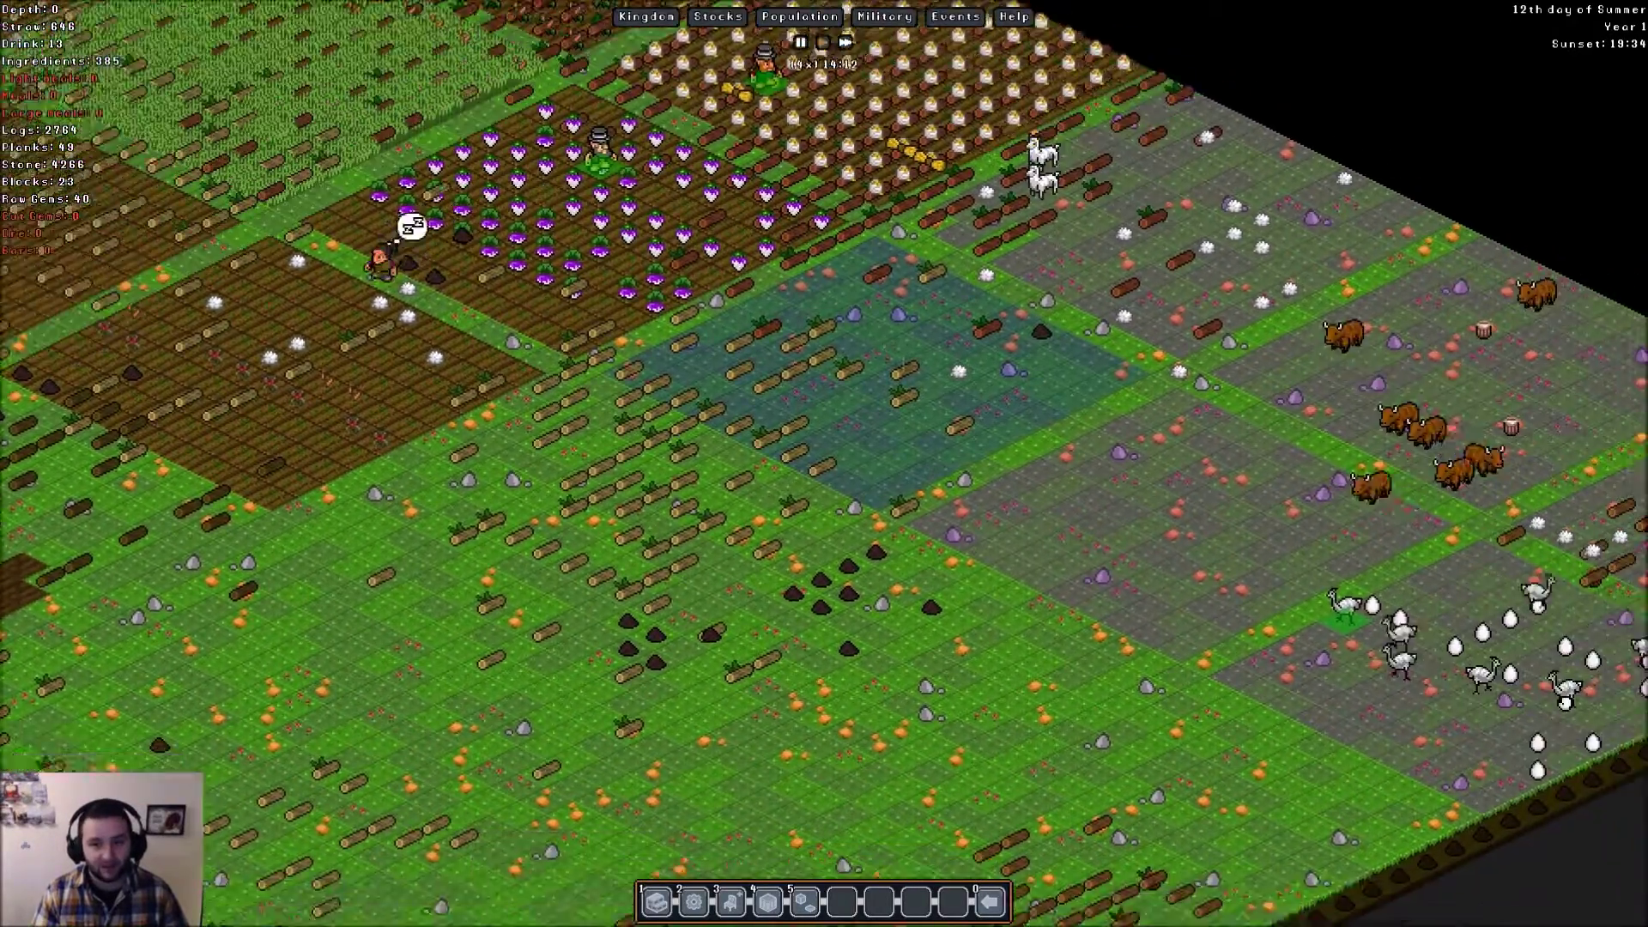
key(Up)
scroll(901, 363, down, 1)
scroll(902, 363, up, 1)
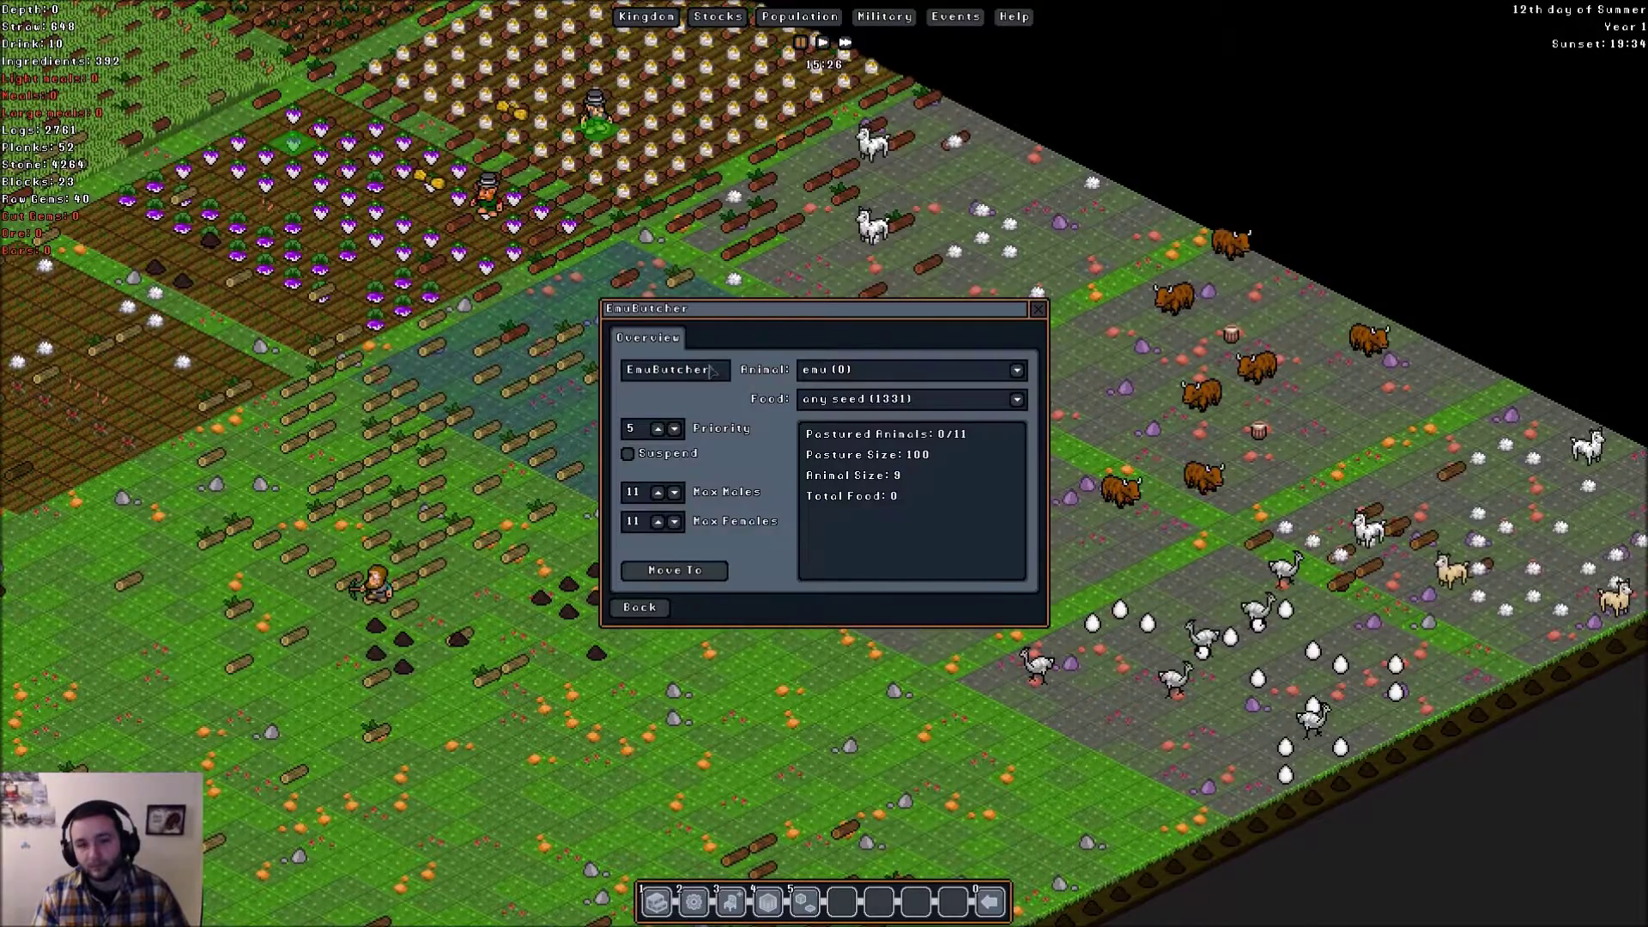
scroll(1036, 320, down, 2)
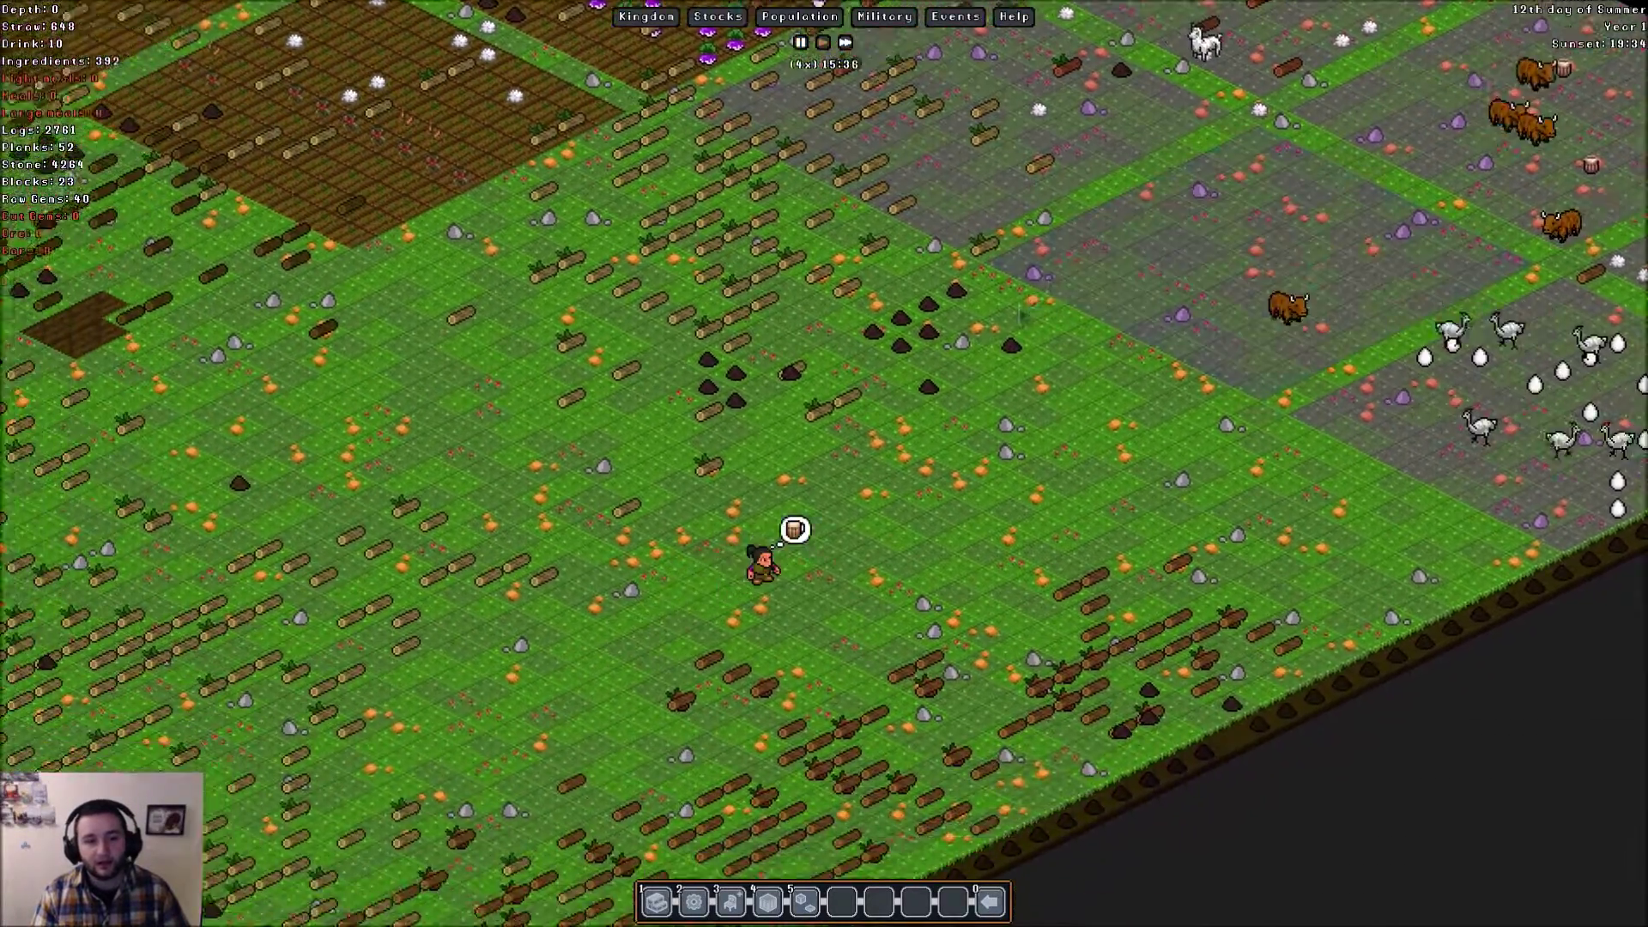
scroll(824, 464, up, 2)
- Pan back across the farm, past the pond, toward the log field
key(Up)
key(Left)
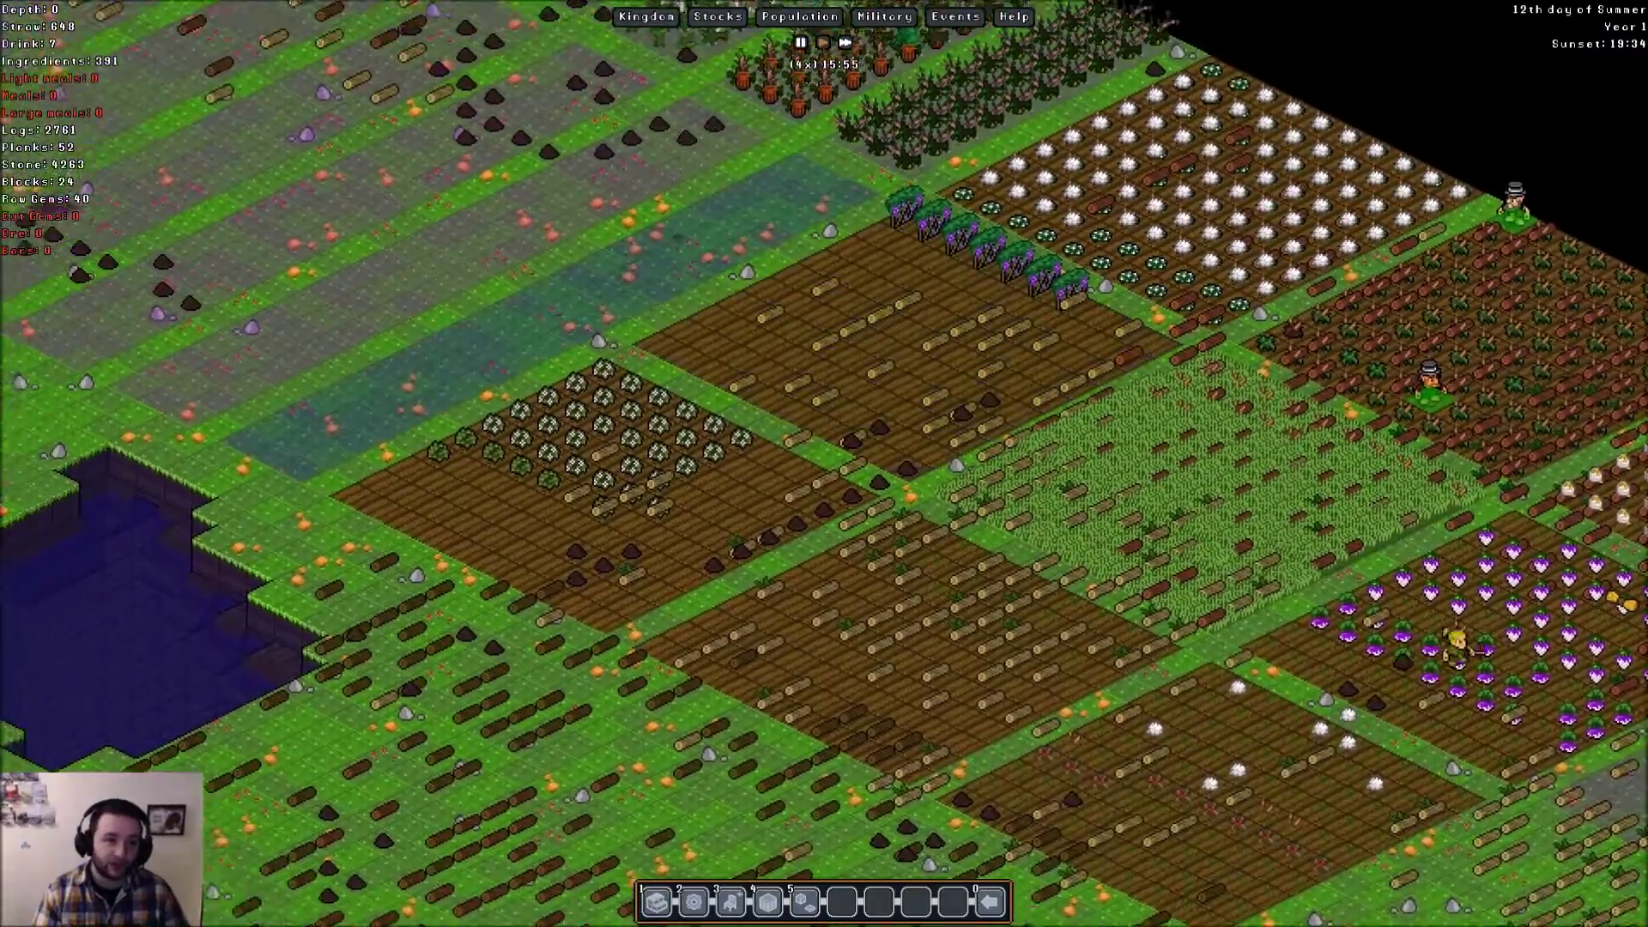
key(Down)
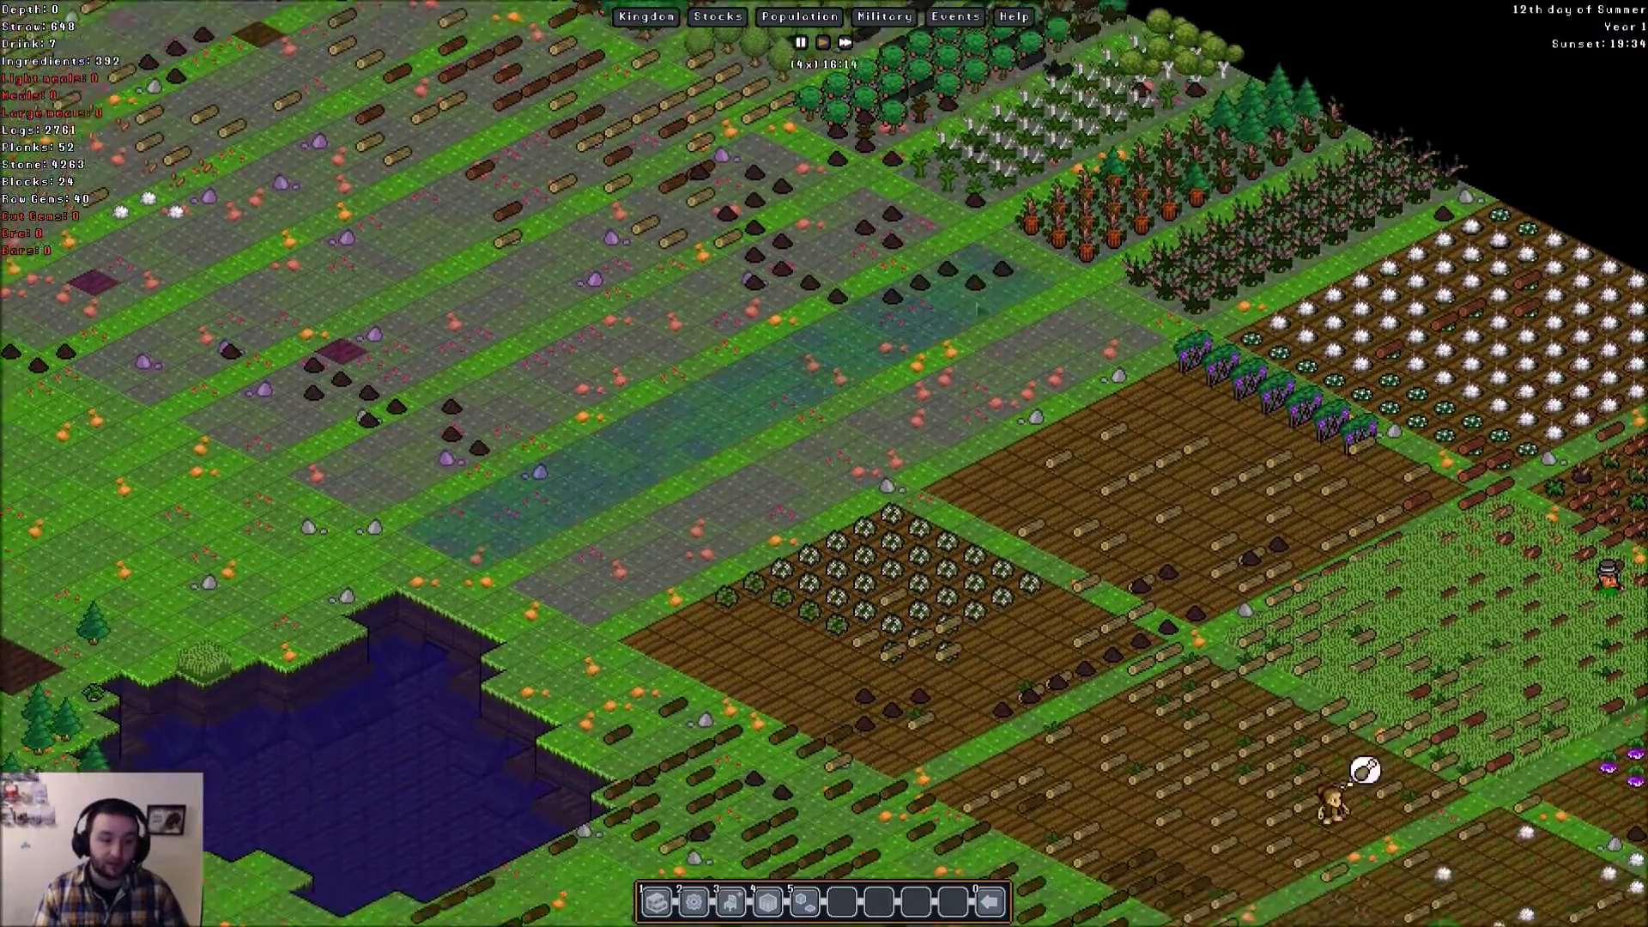
key(Down)
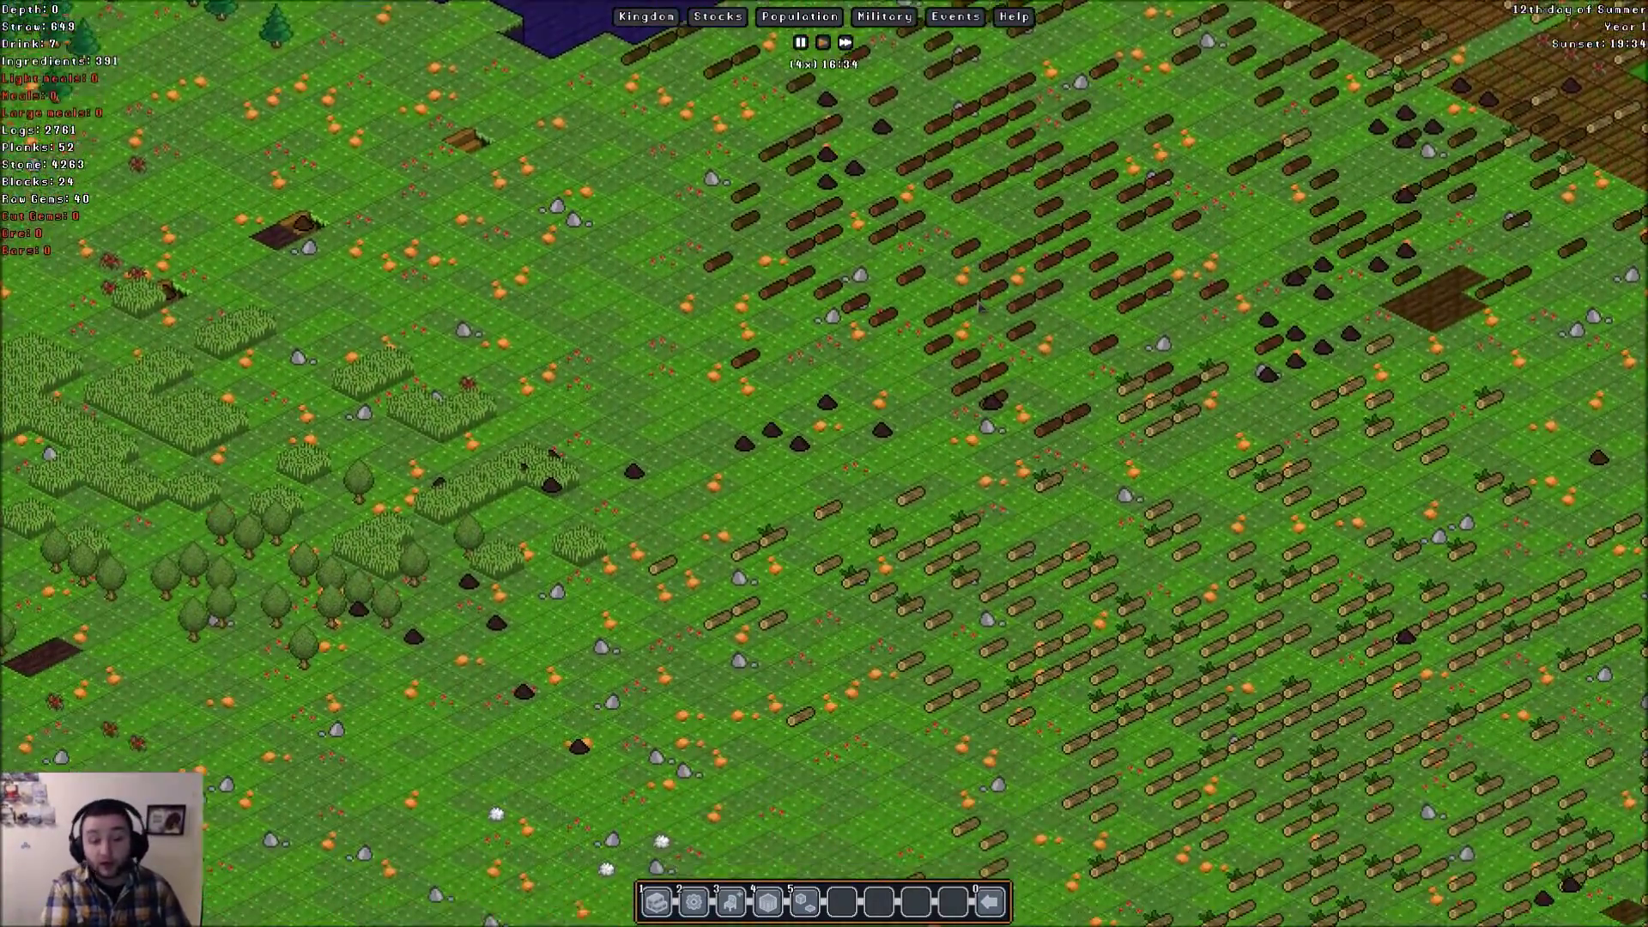
scroll(983, 308, down, 3)
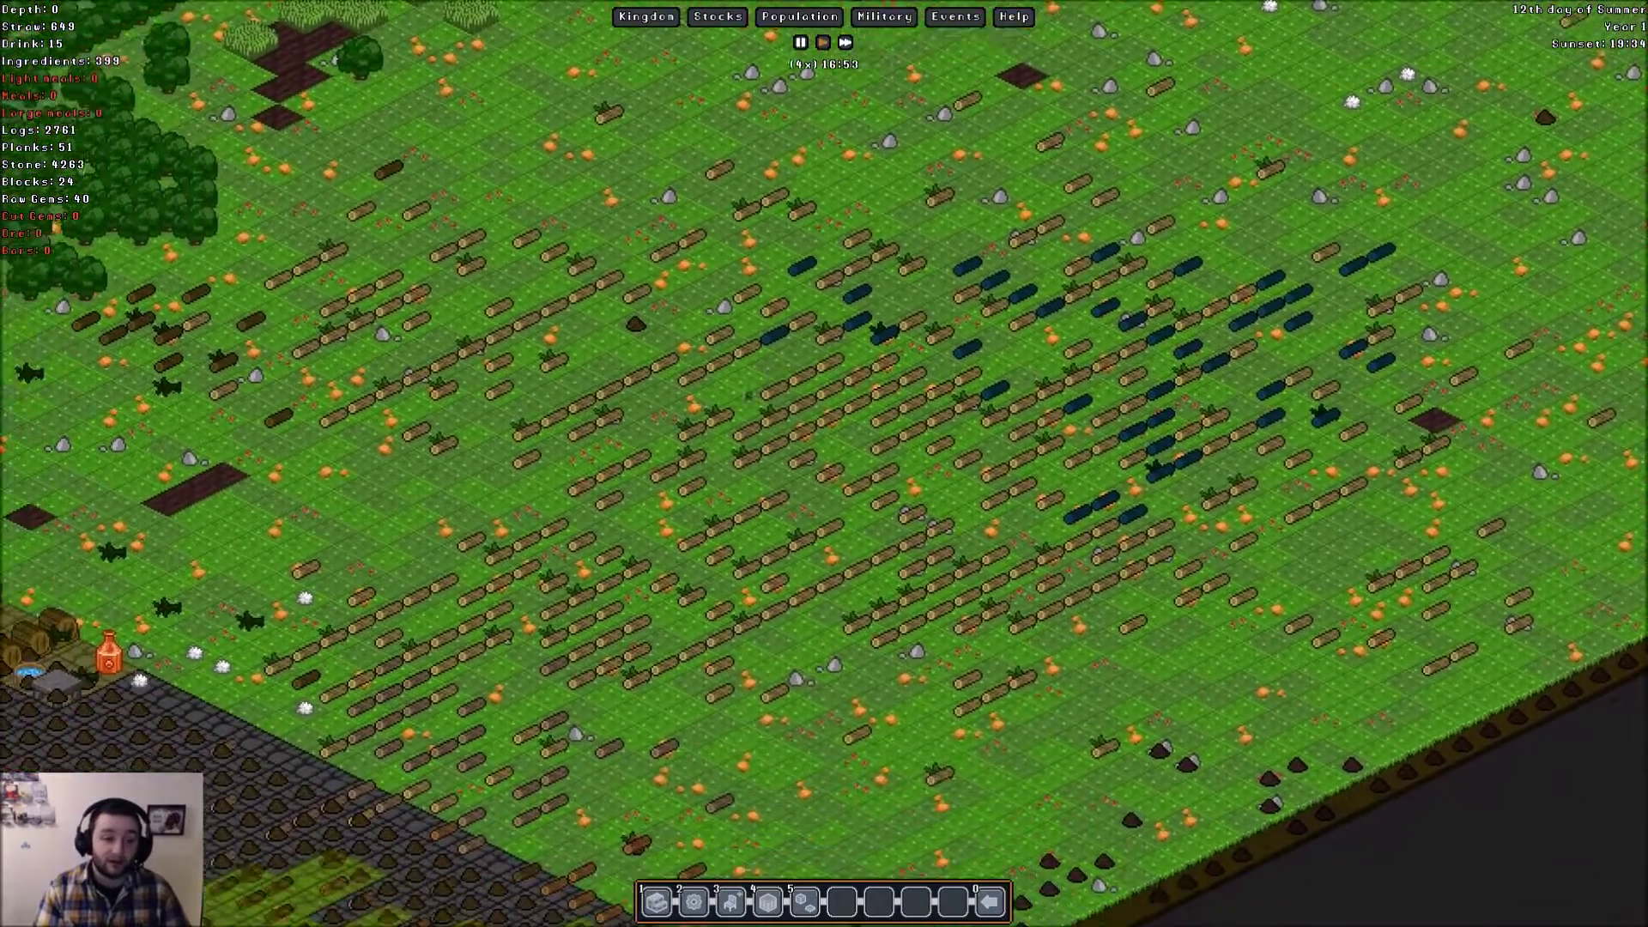
key(Down)
key(Left)
- Drop the view to underground depth -1 and pan toward the corner tunnel
key(Page_Down)
scroll(701, 434, up, 3)
key(Down)
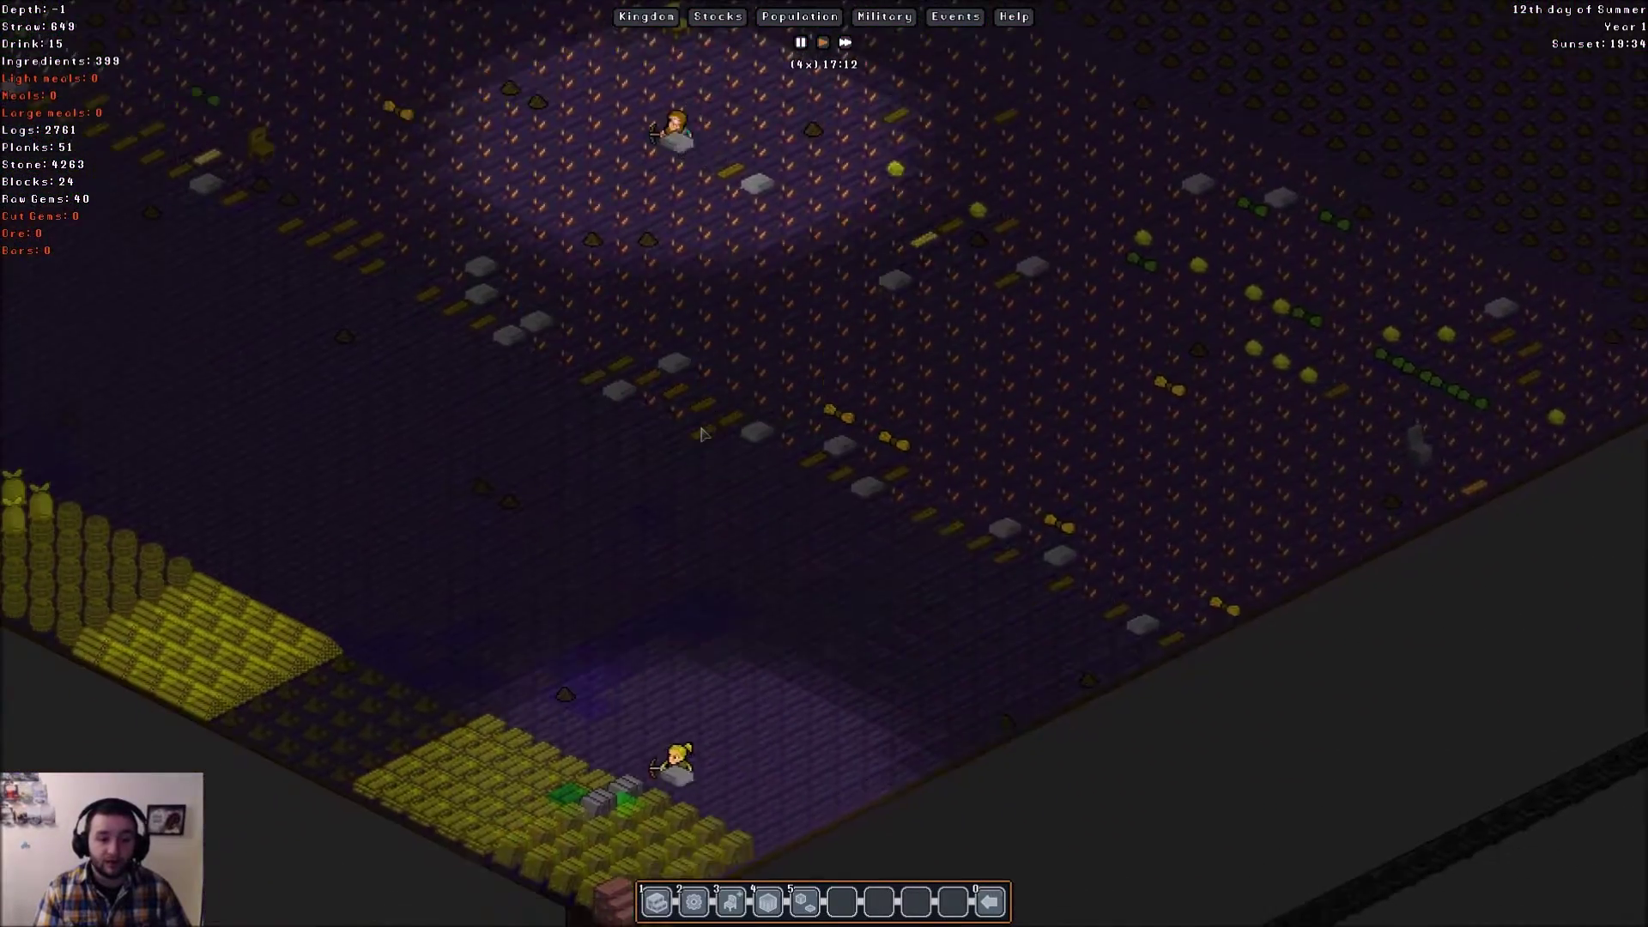
key(Left)
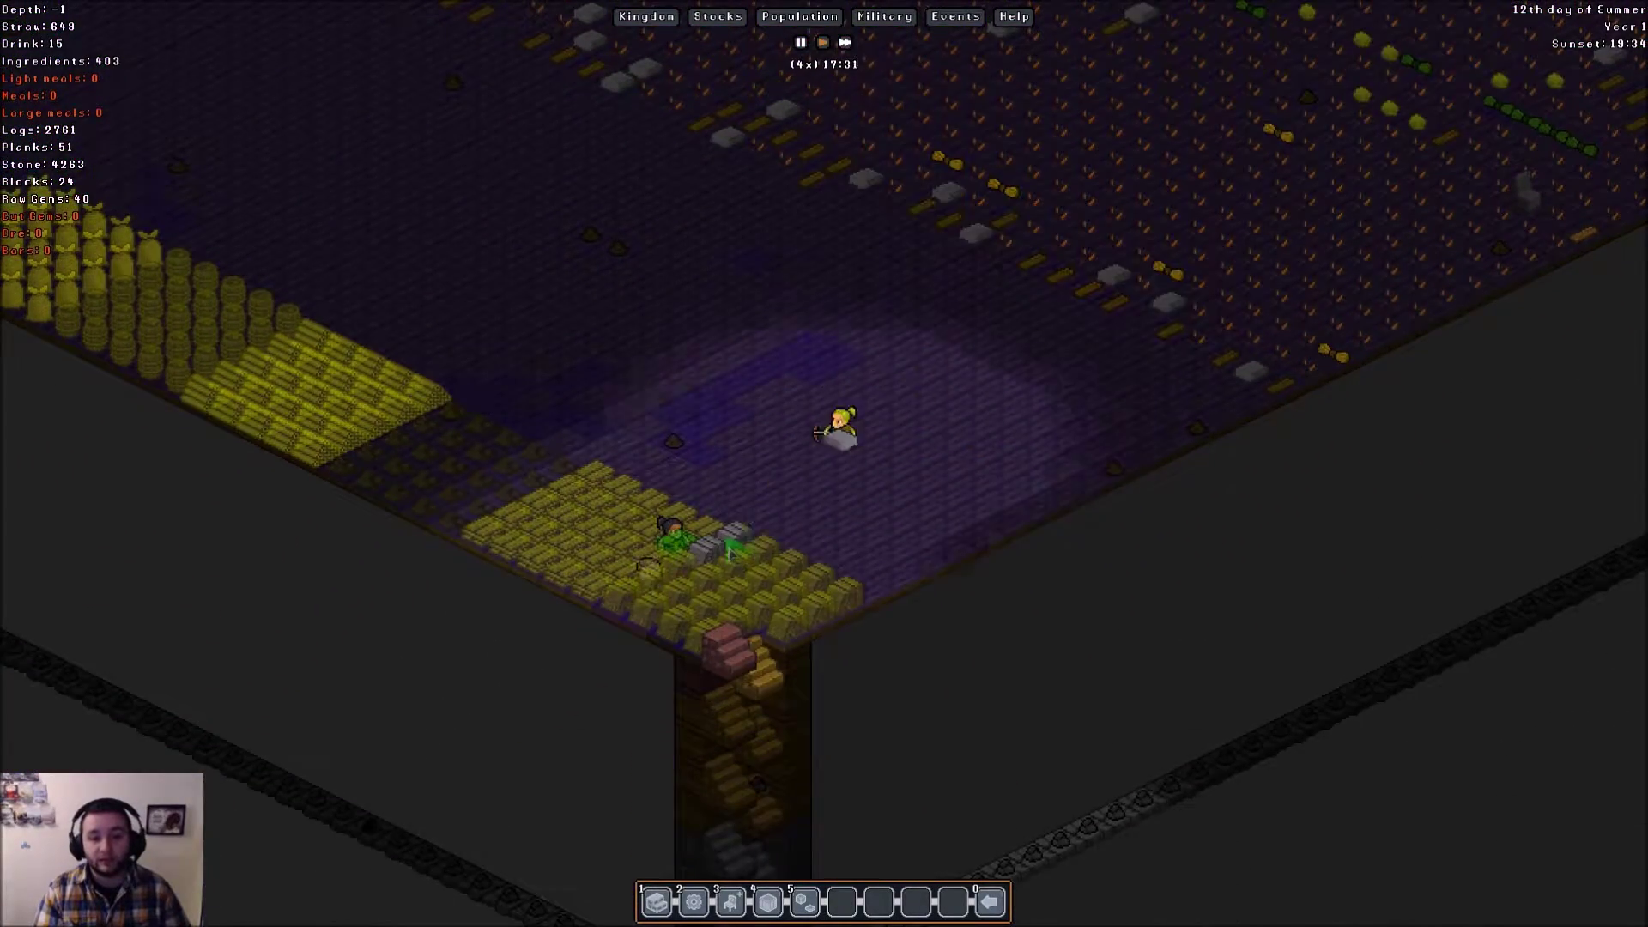
- Inspect the contents of the dirt-floor and plank stockpiles
click(843, 341)
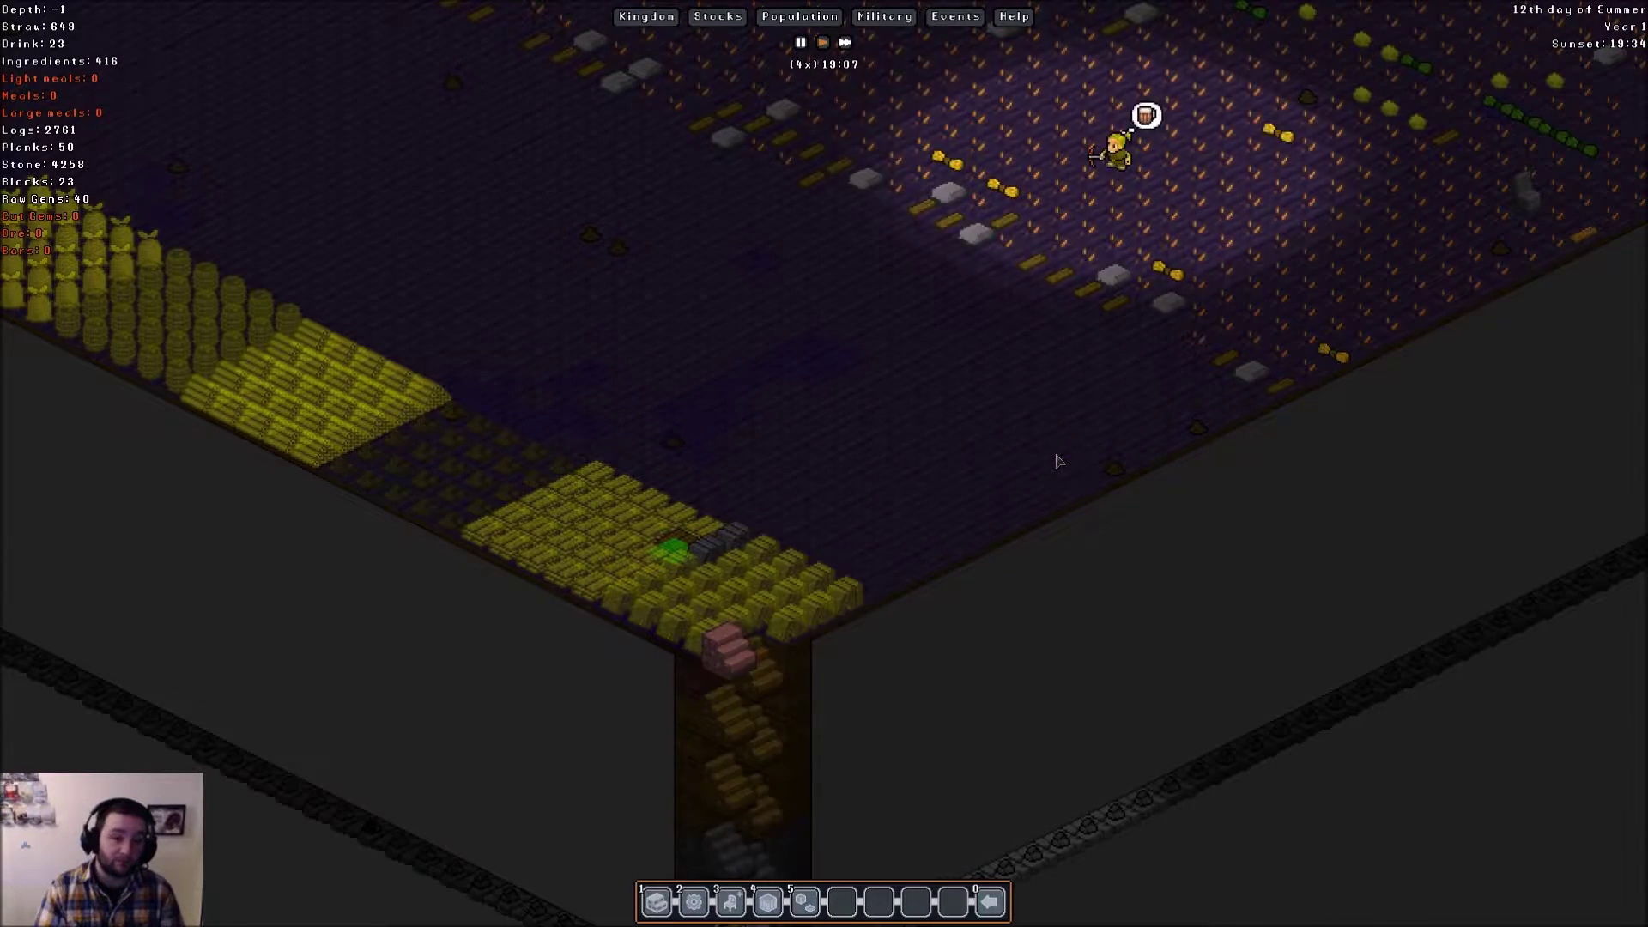
click(748, 651)
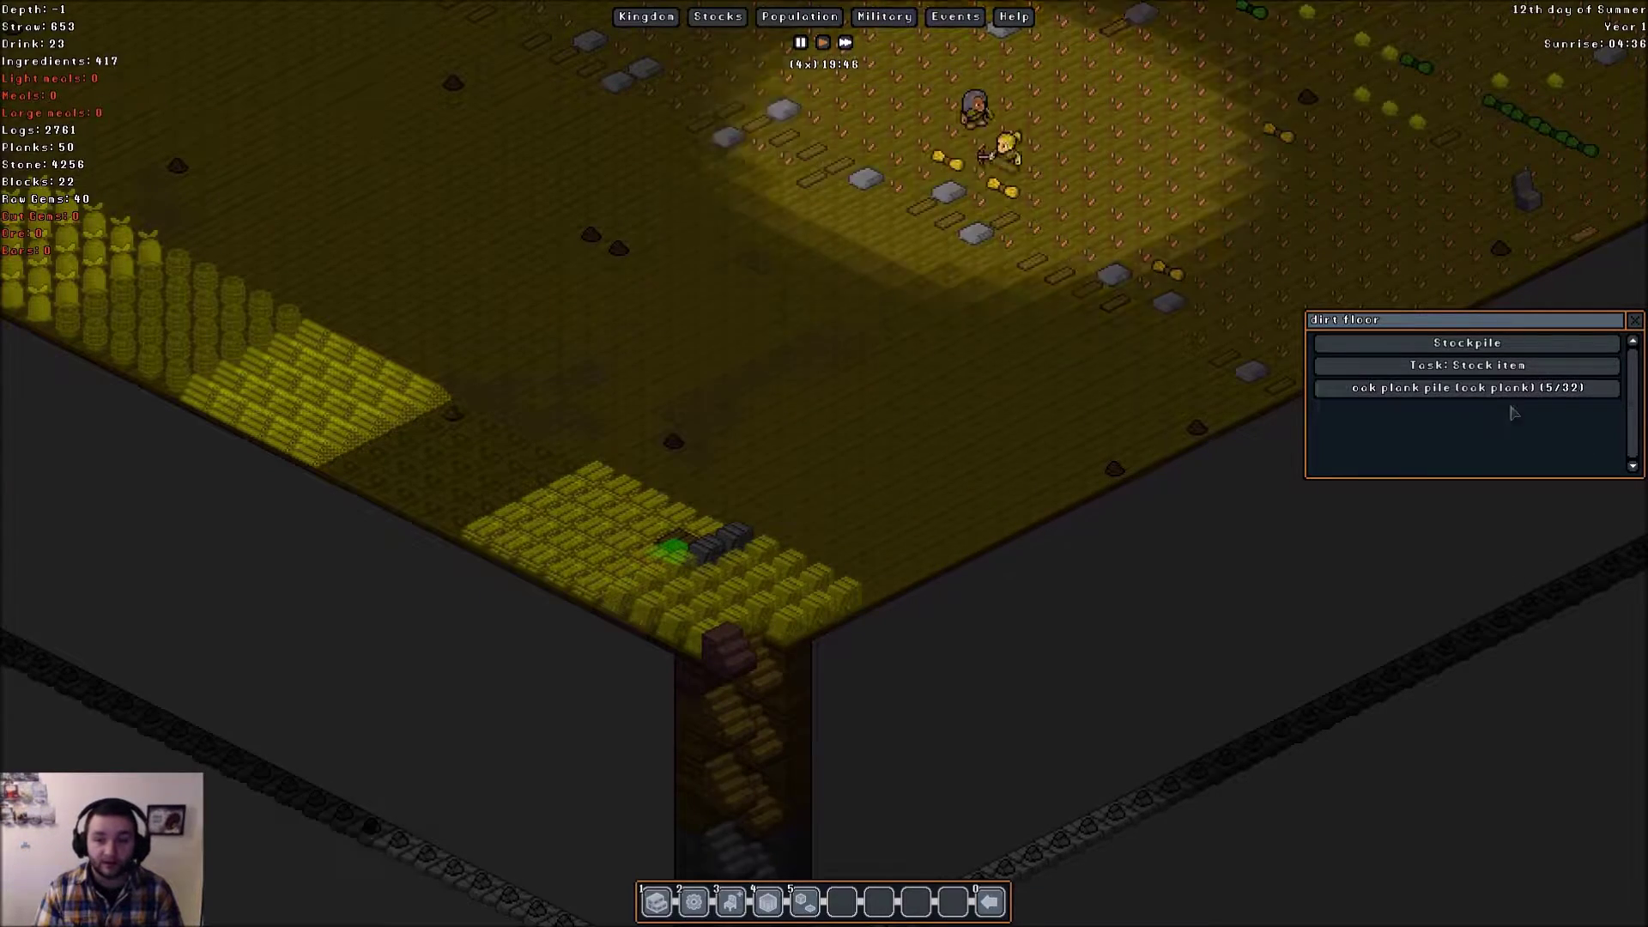
click(1632, 321)
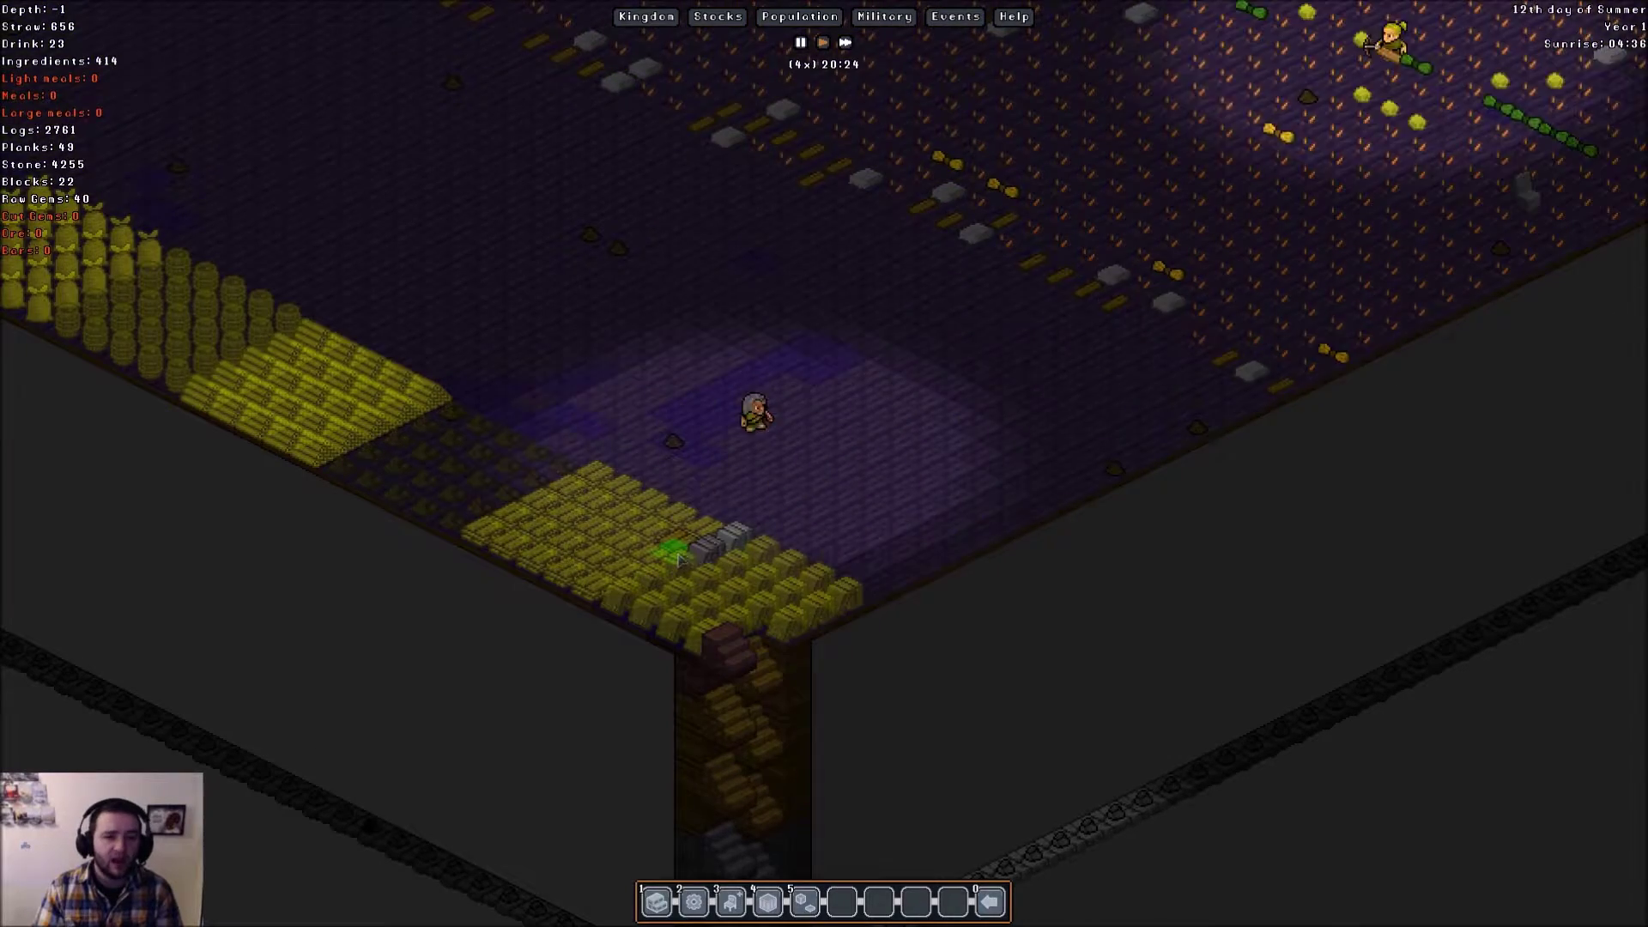
click(1443, 387)
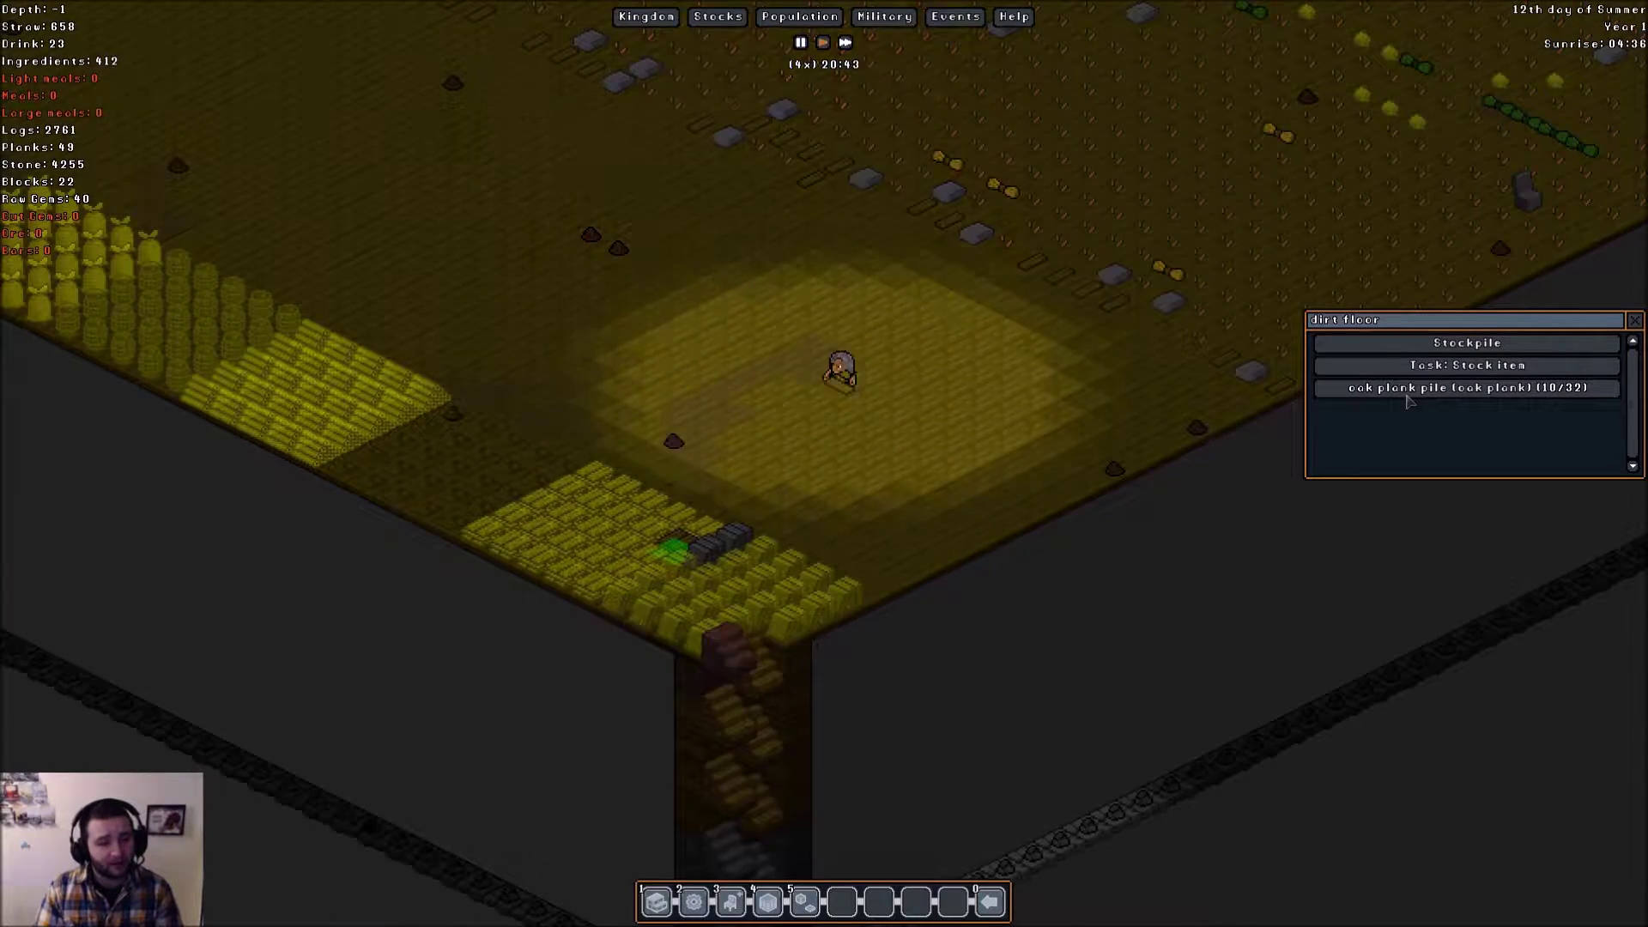
click(1634, 322)
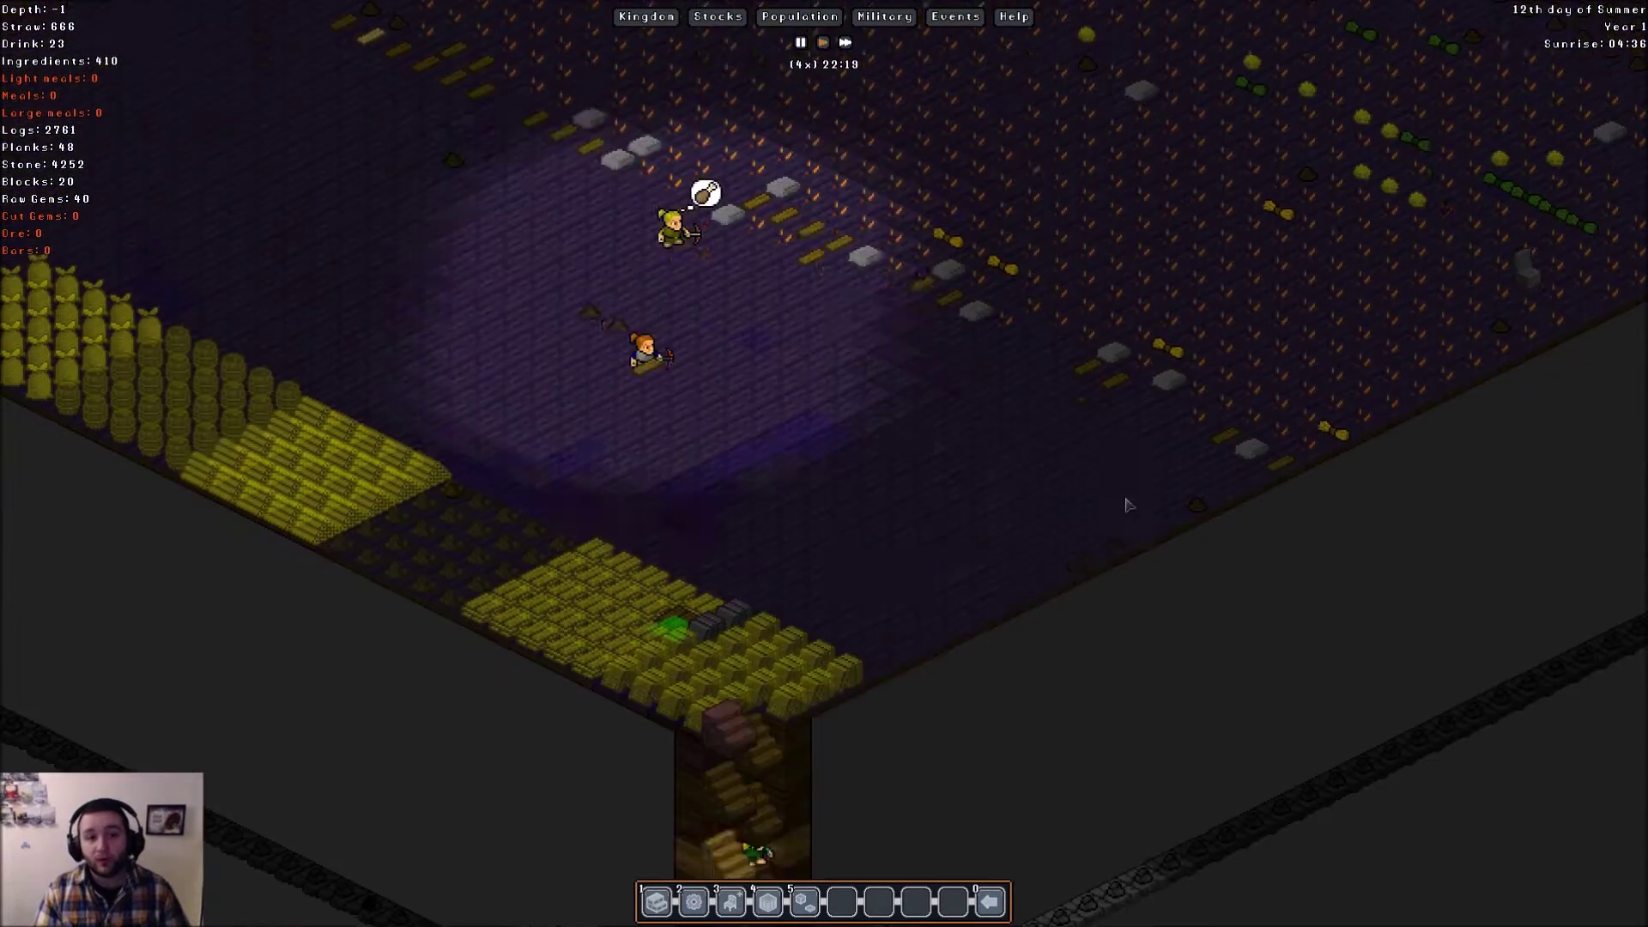
- Pan around the underground storage level, then rise back to the surface
key(Up)
key(Up)
key(Up)
key(Down)
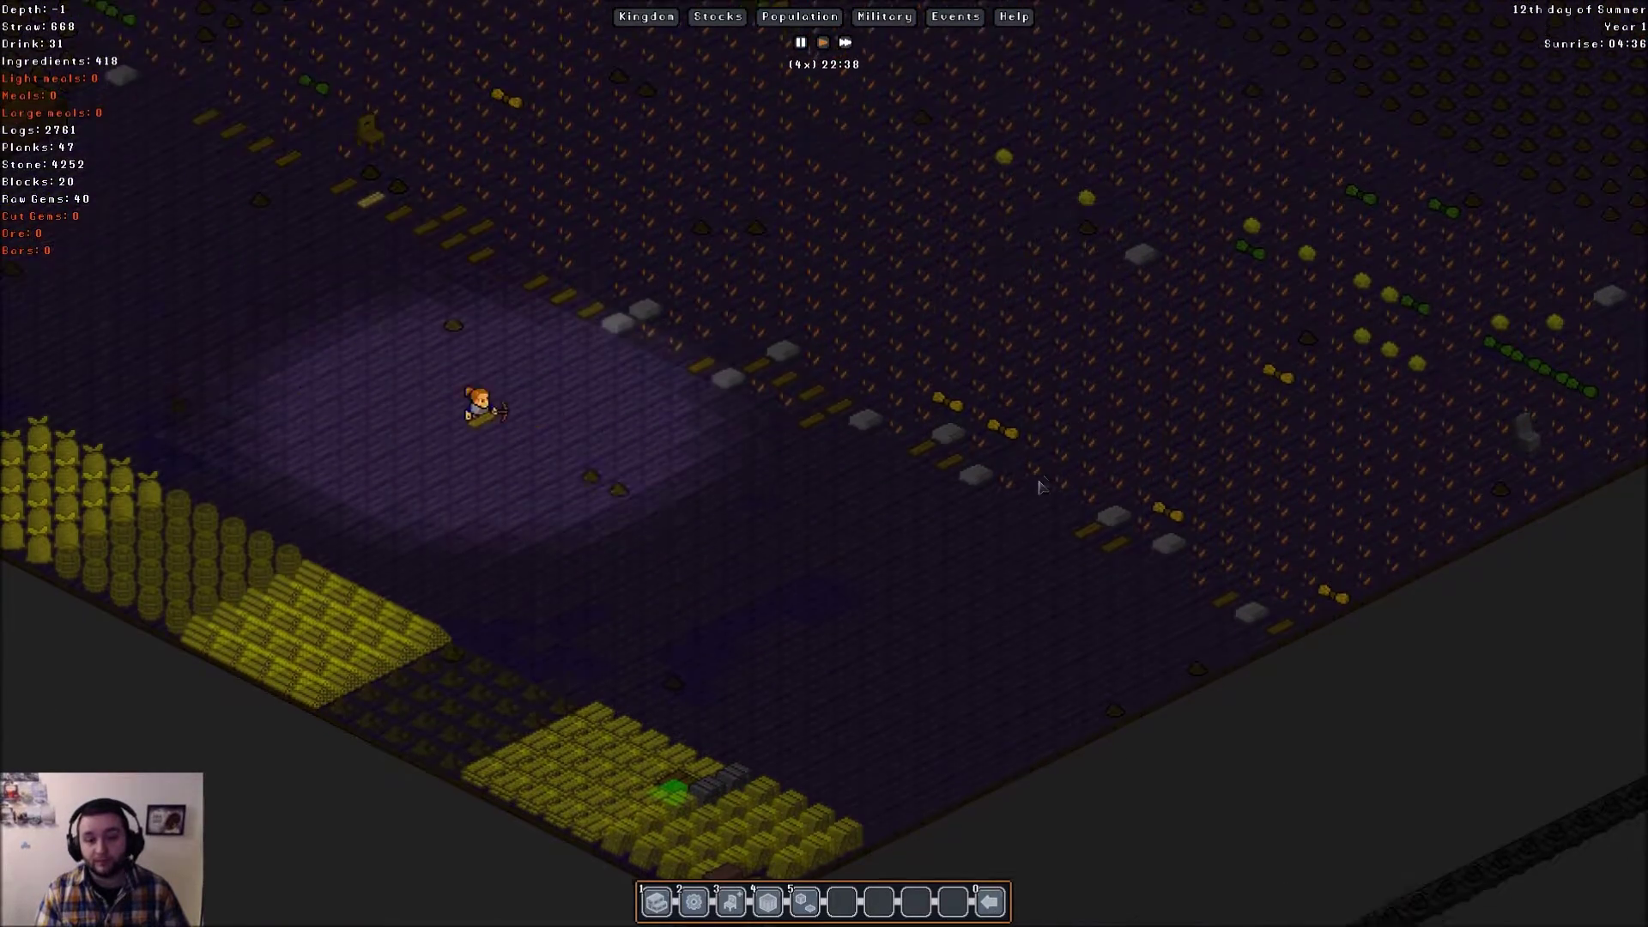
key(Down)
key(Down)
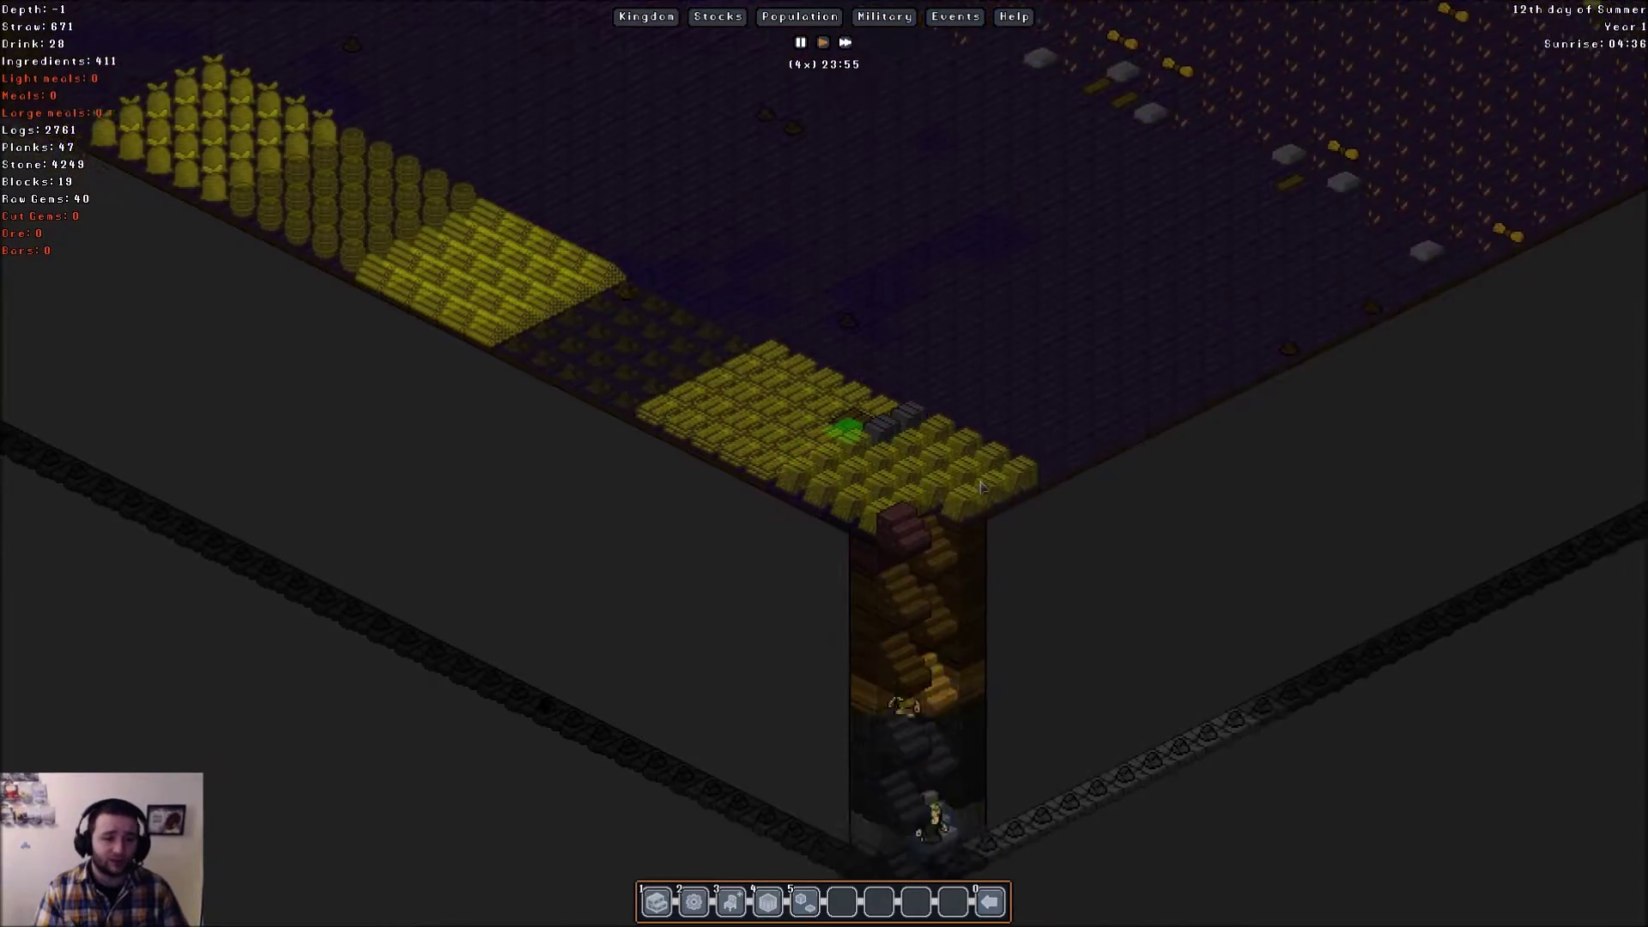
scroll(1015, 488, up, 1)
scroll(1015, 489, down, 2)
scroll(978, 488, up, 1)
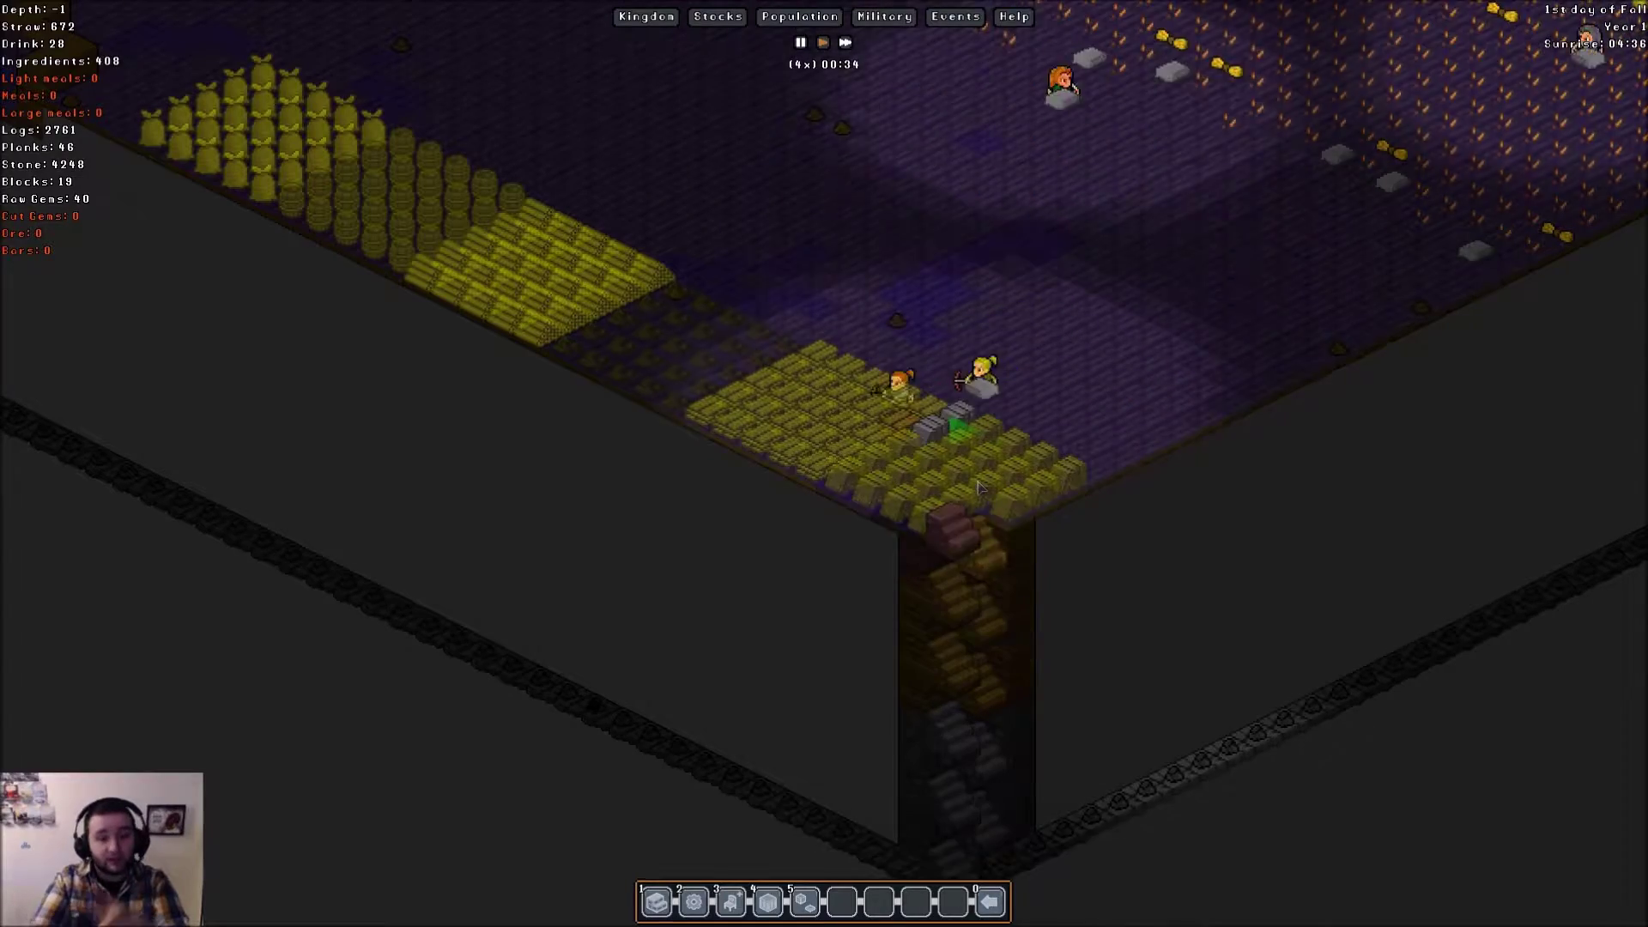
key(Up)
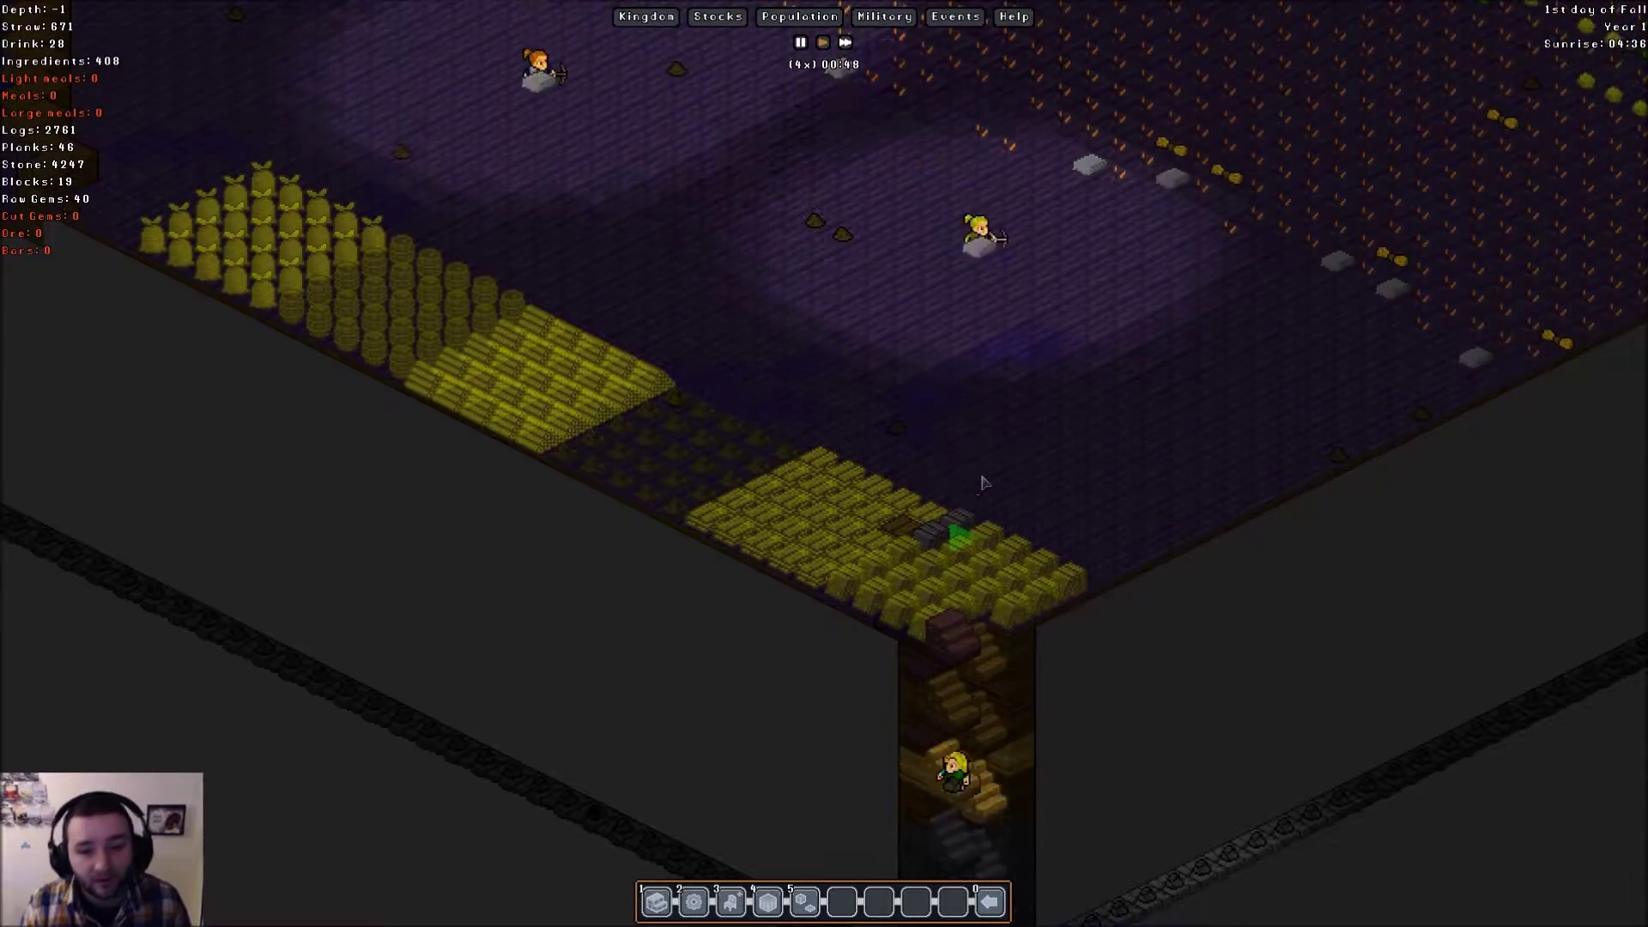
key(Up)
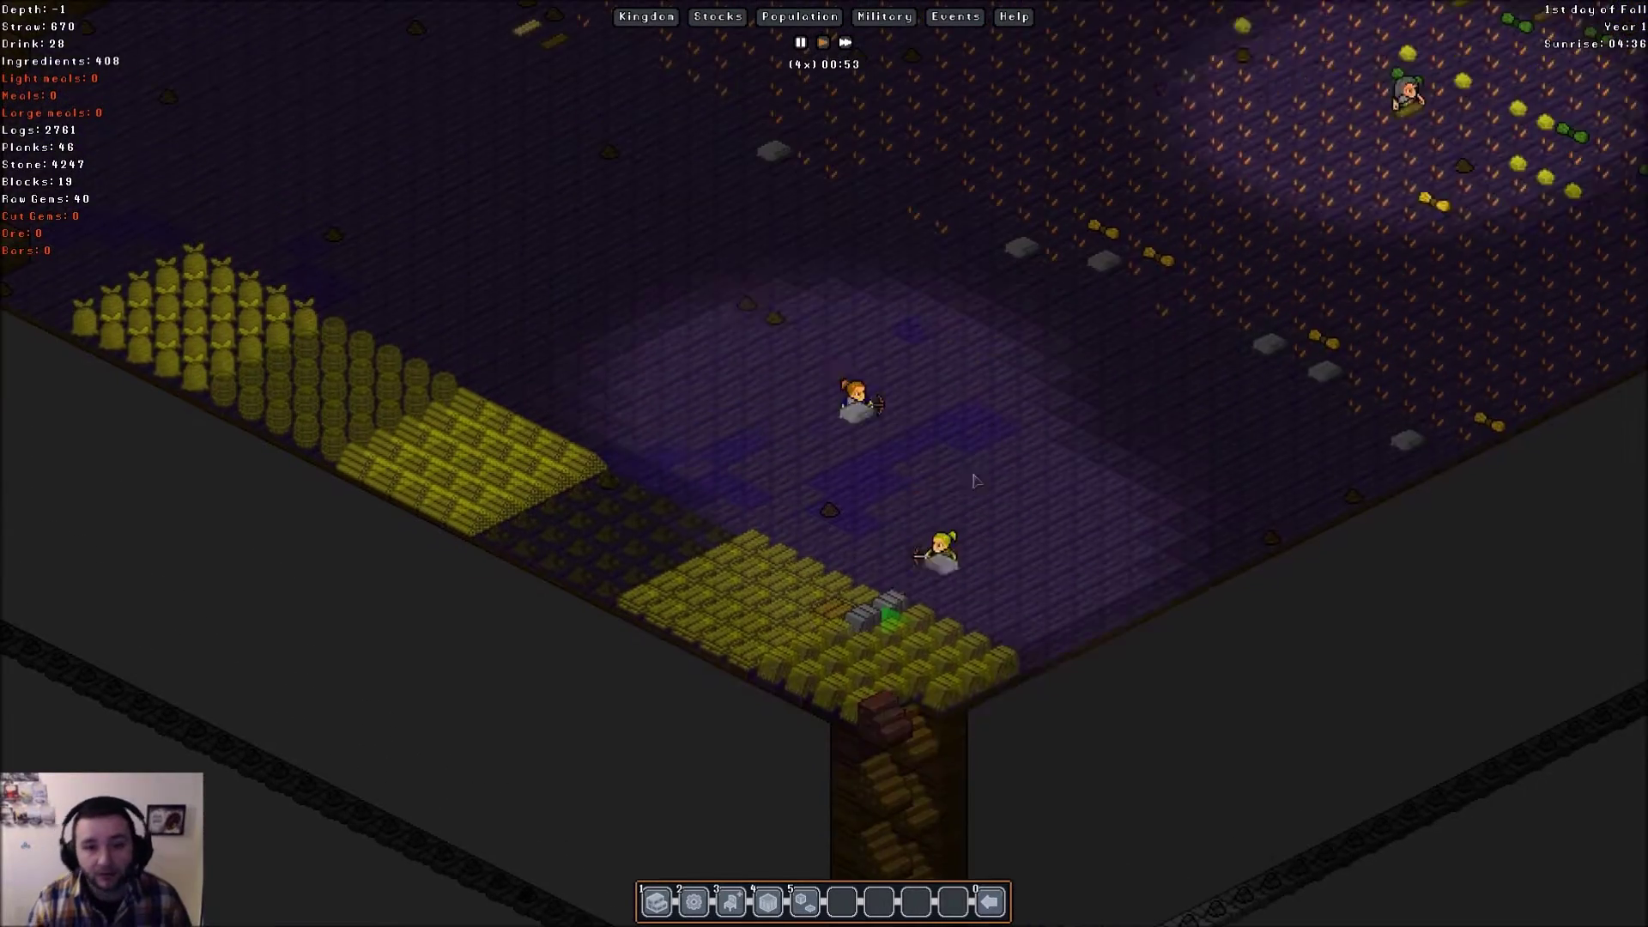
key(Right)
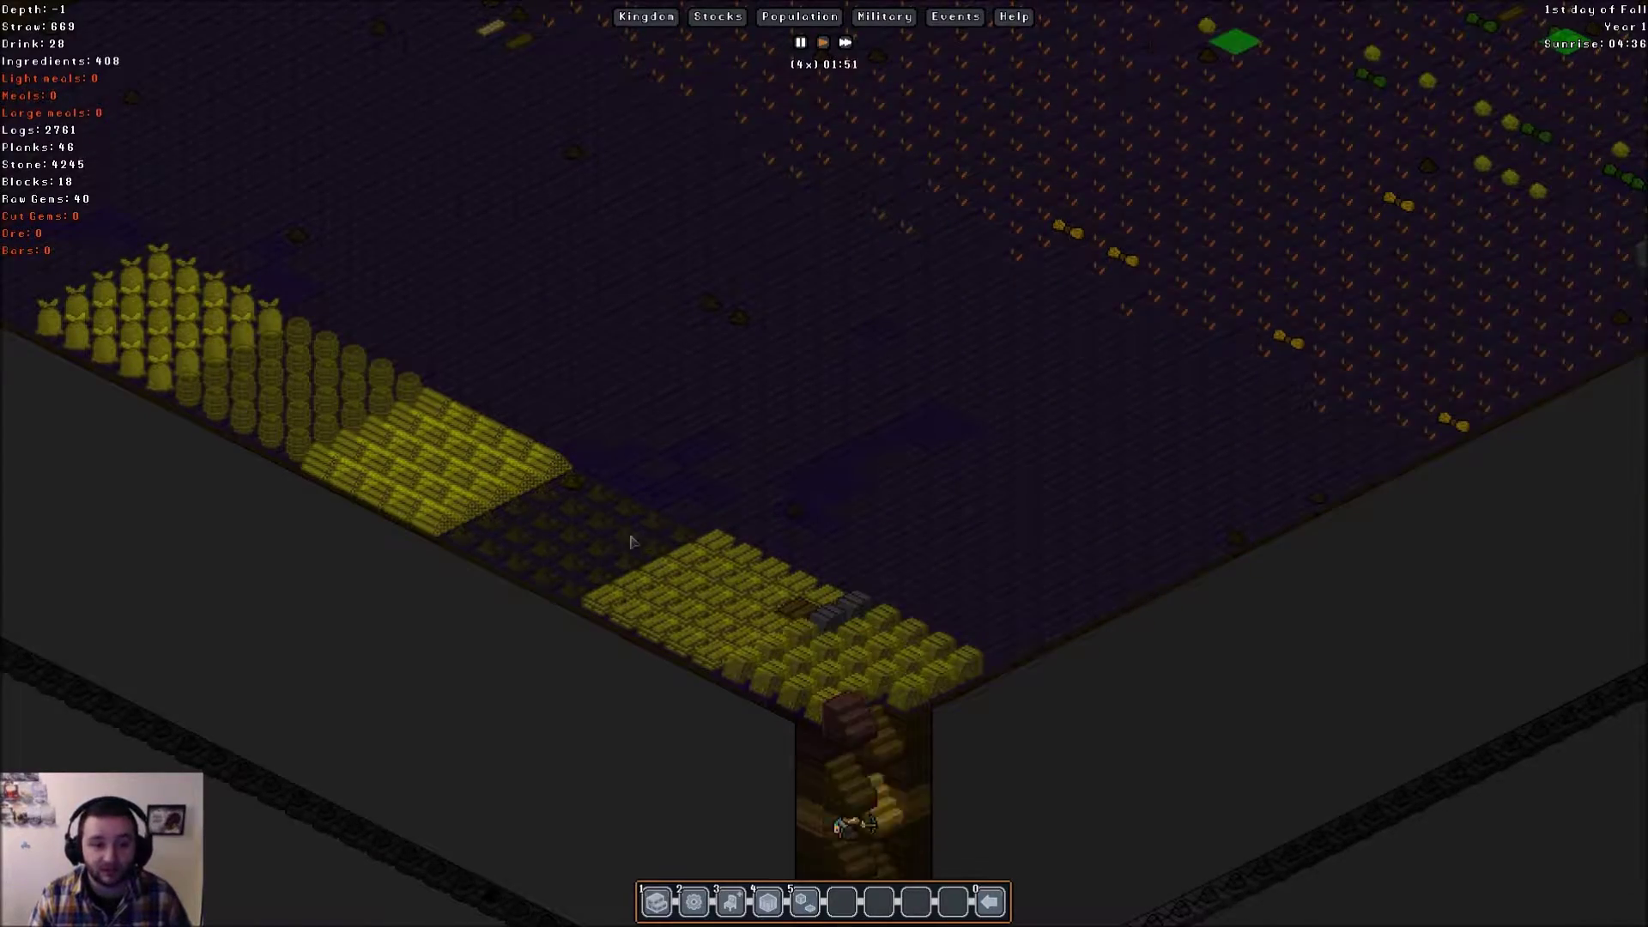
scroll(663, 542, up, 1)
key(Up)
key(Up)
key(Up)
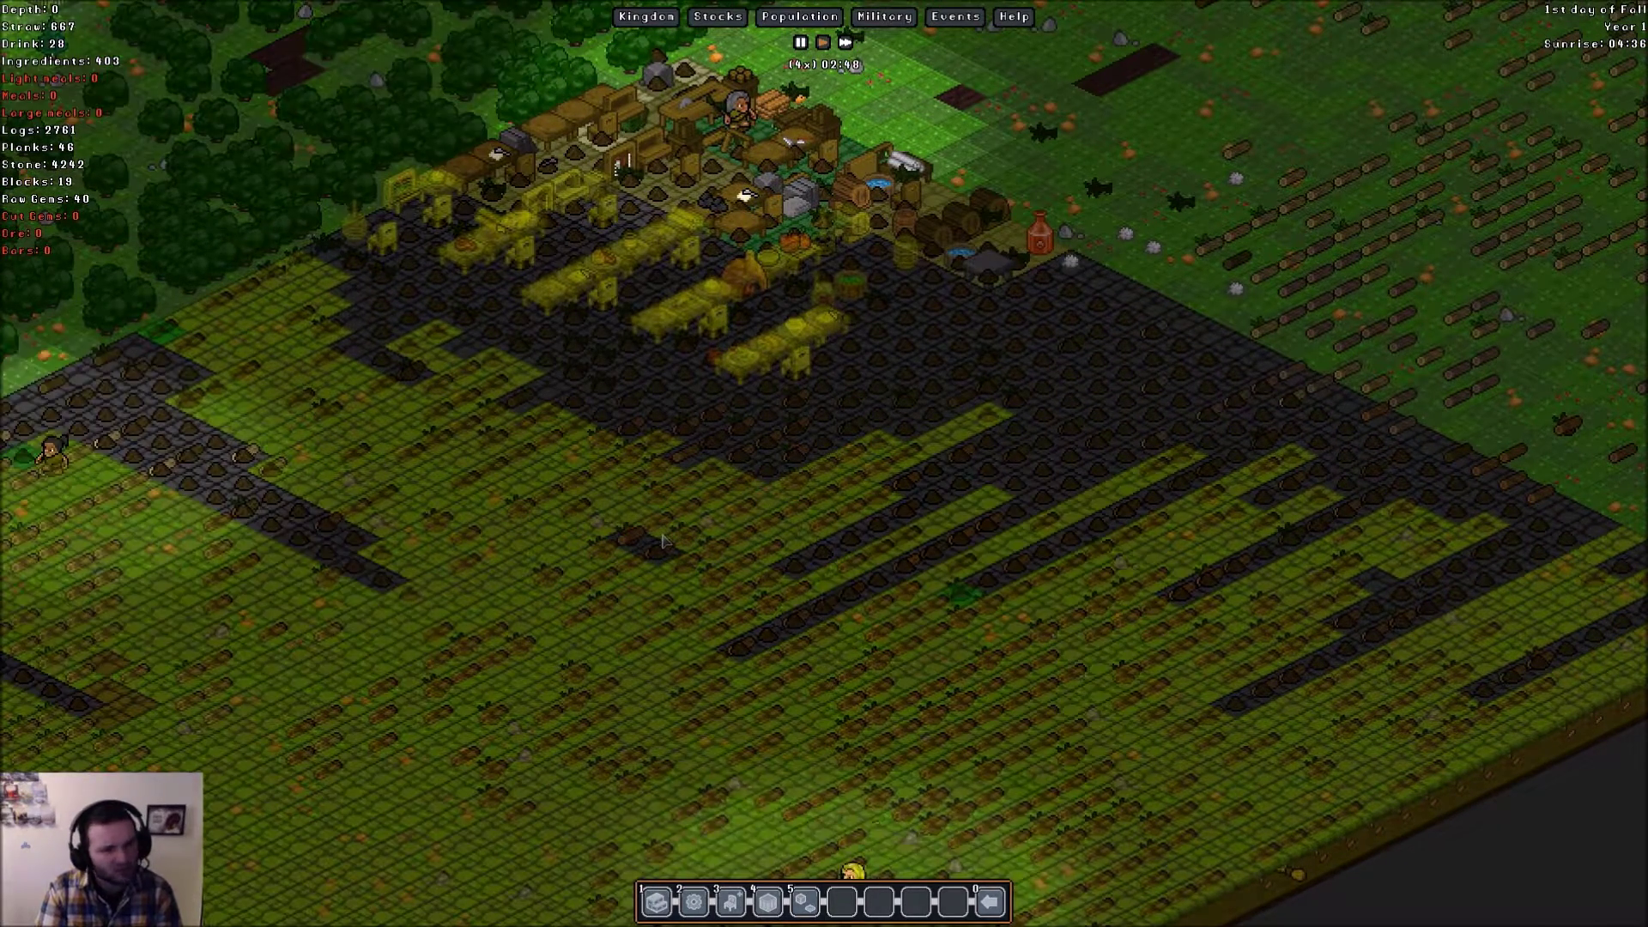
- Pan over the settlement and the area east of it
key(Left)
key(Up)
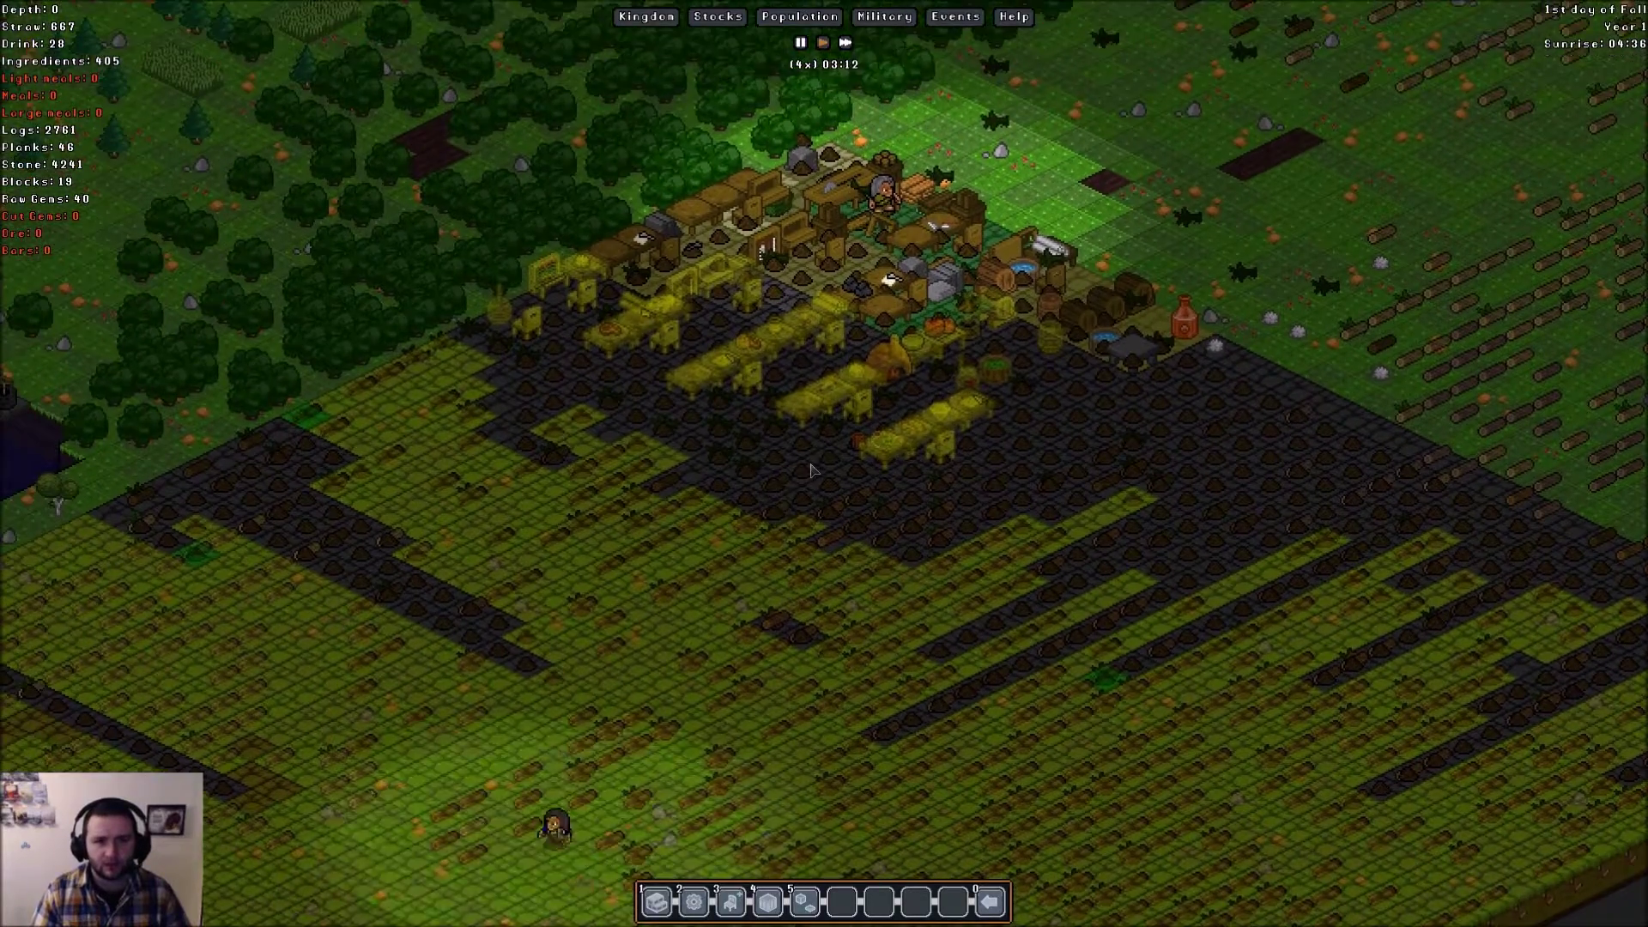
key(Up)
key(Right)
key(Down)
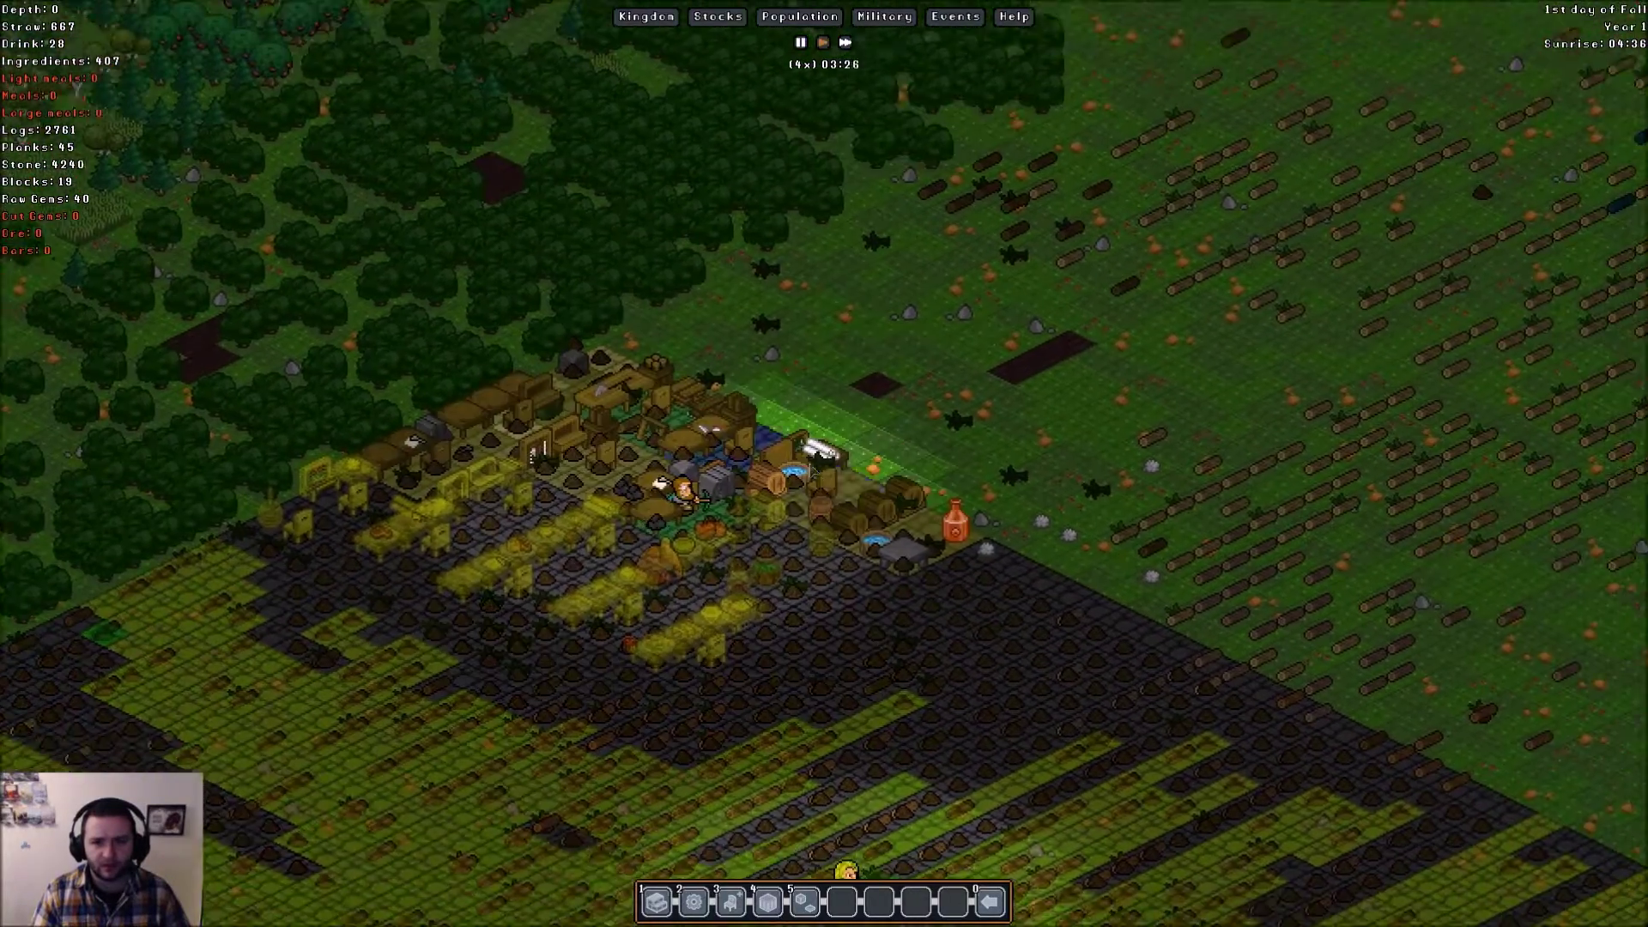
key(Right)
- Bring the log field into view, then pan back to the settlement's tilled fields
key(Right)
key(Right)
key(Up)
key(Right)
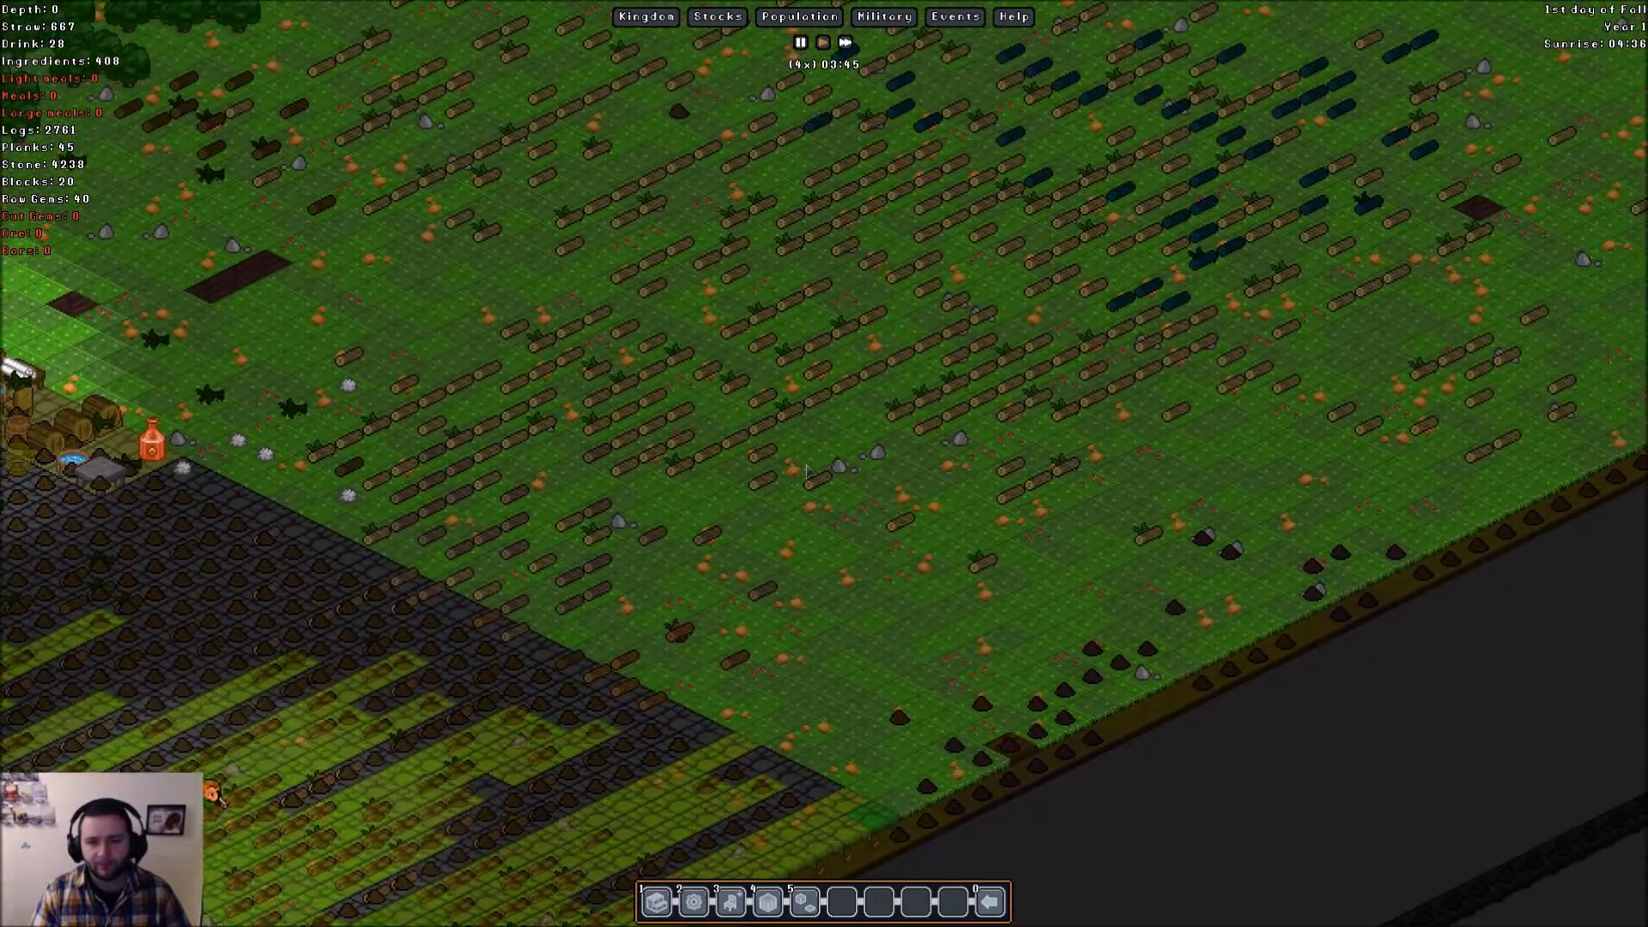
key(Down)
key(Down)
key(Left)
key(Down)
key(Down)
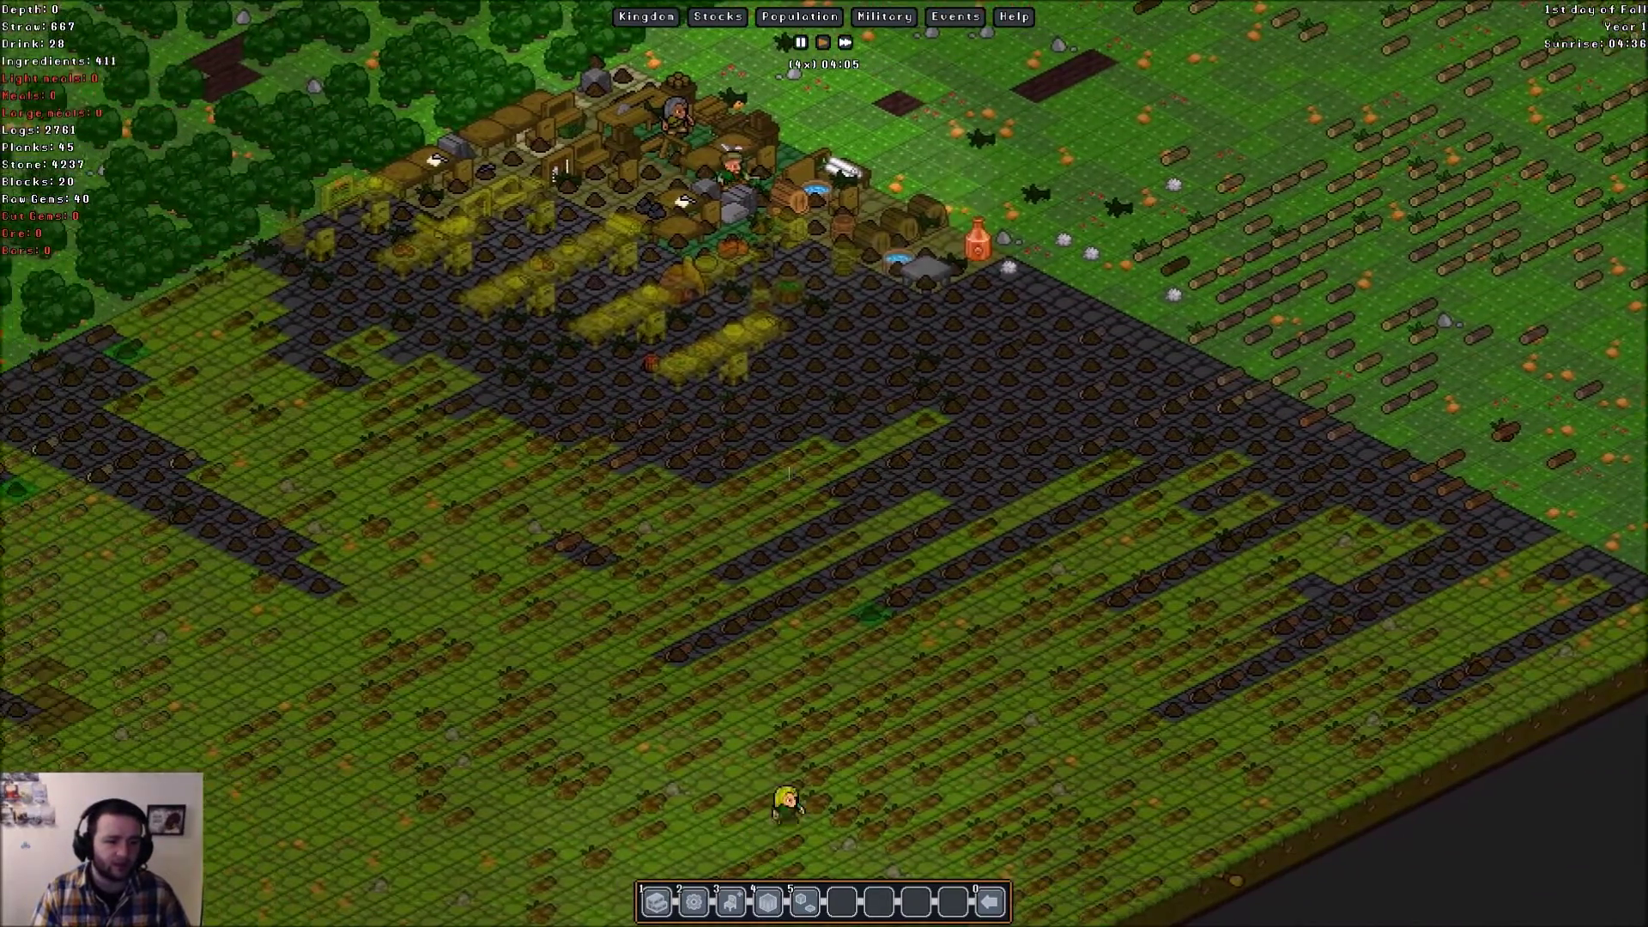
key(Left)
scroll(786, 477, down, 1)
- Lower the view to depth -1 and pan south toward the storage stacks
key(Up)
key(Up)
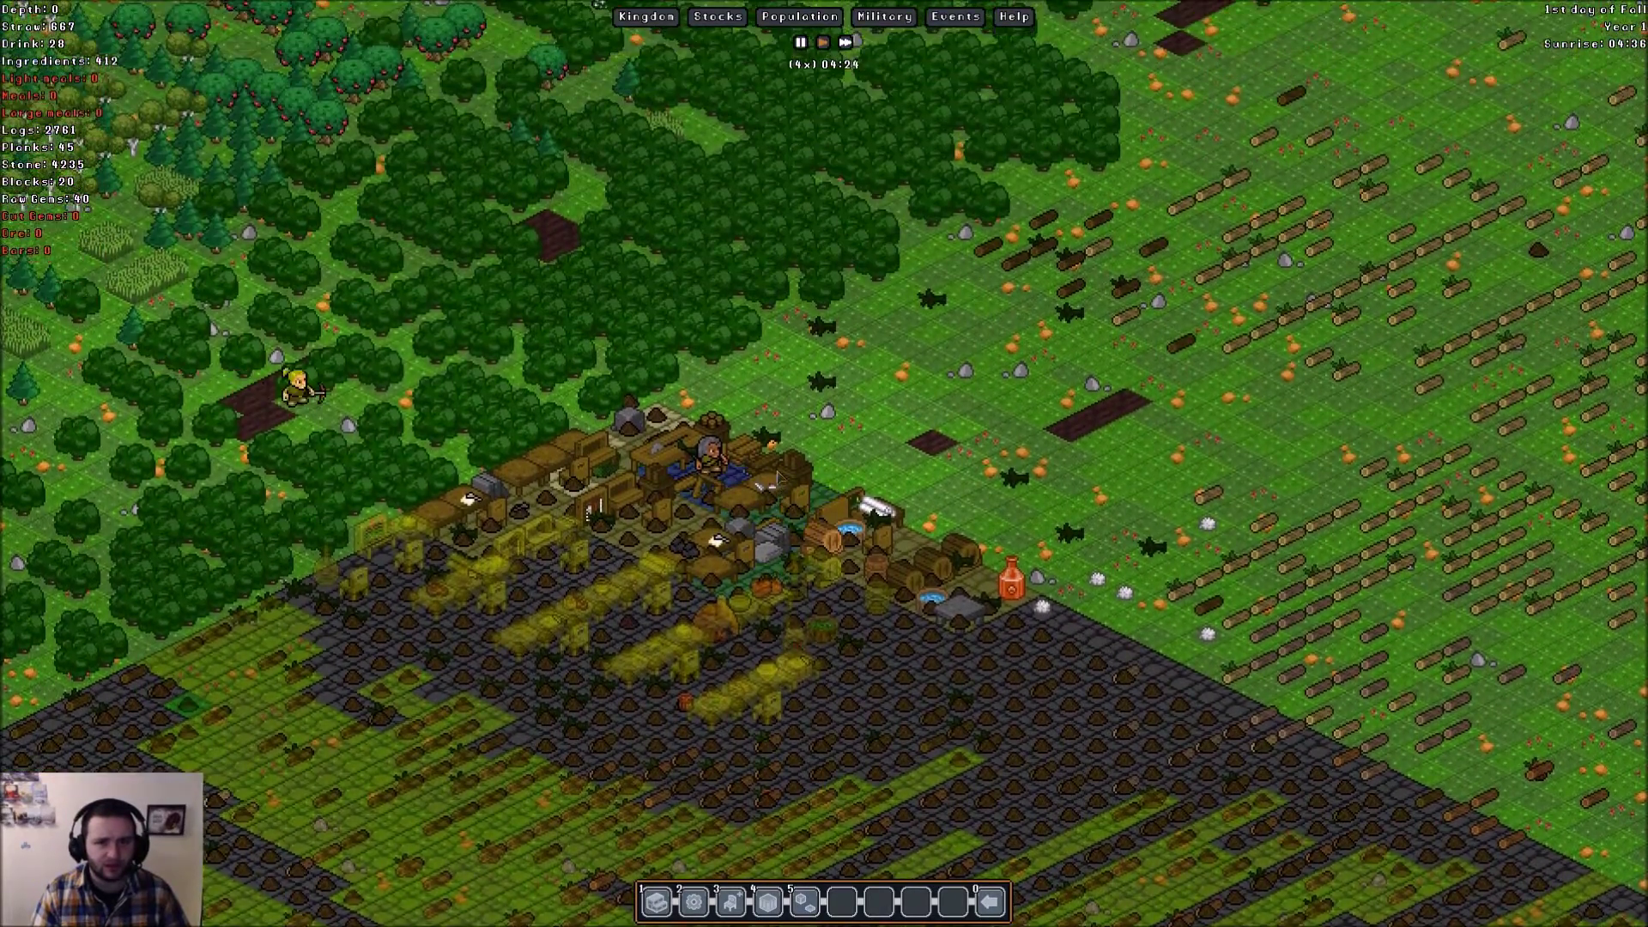
key(Page_Down)
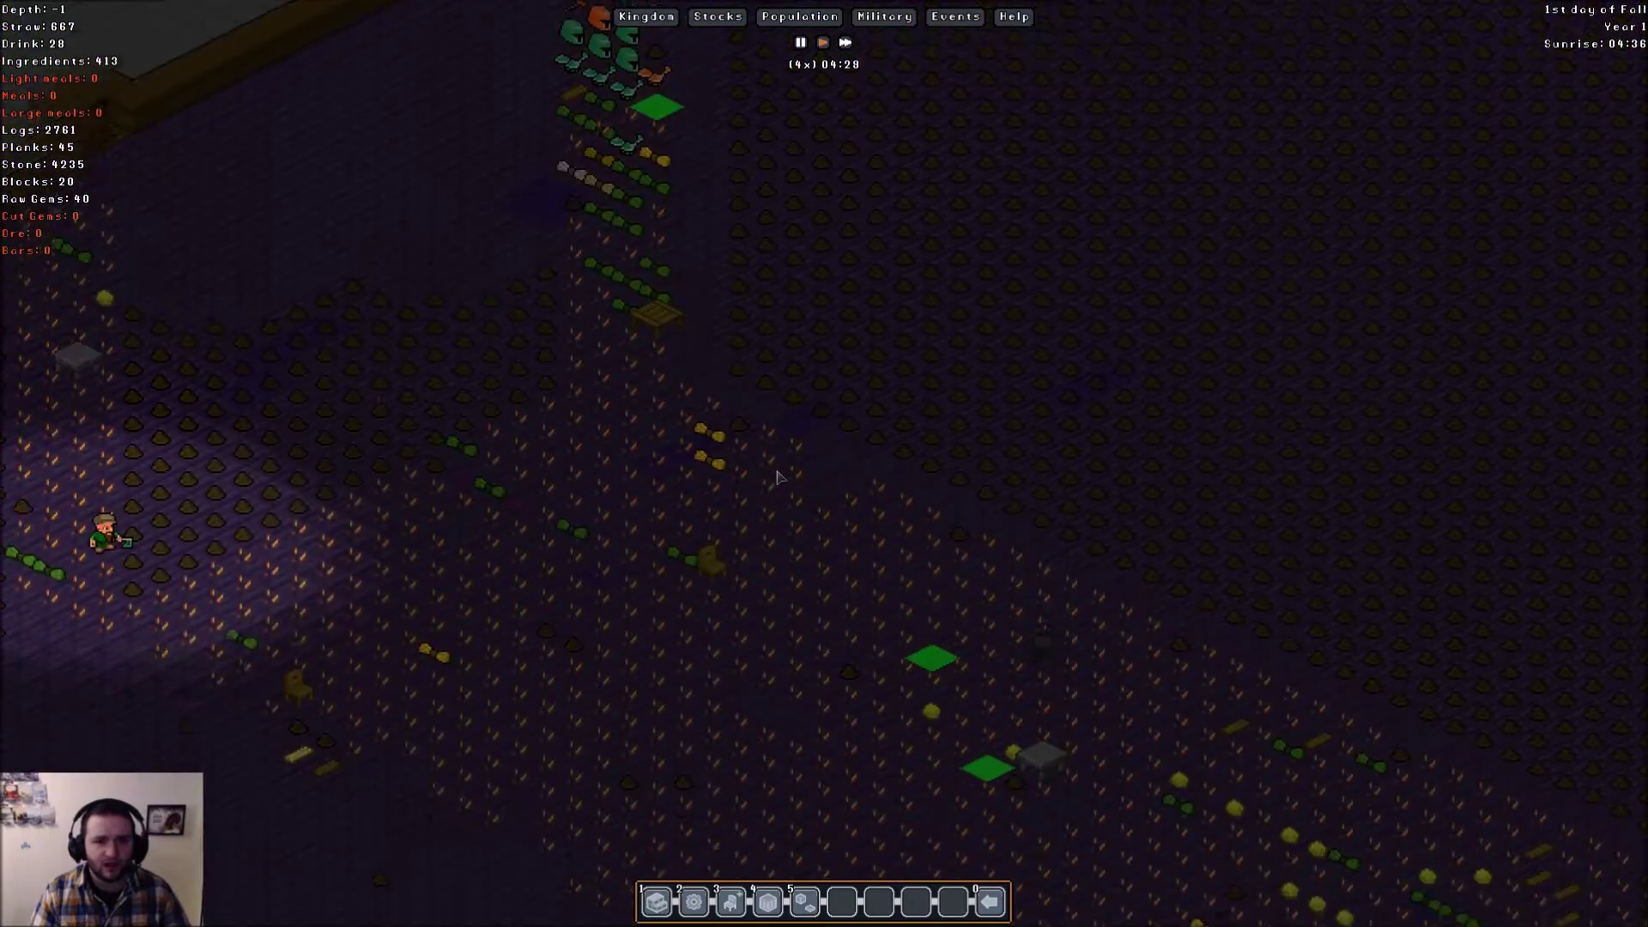
key(Down)
key(Down)
key(Down)
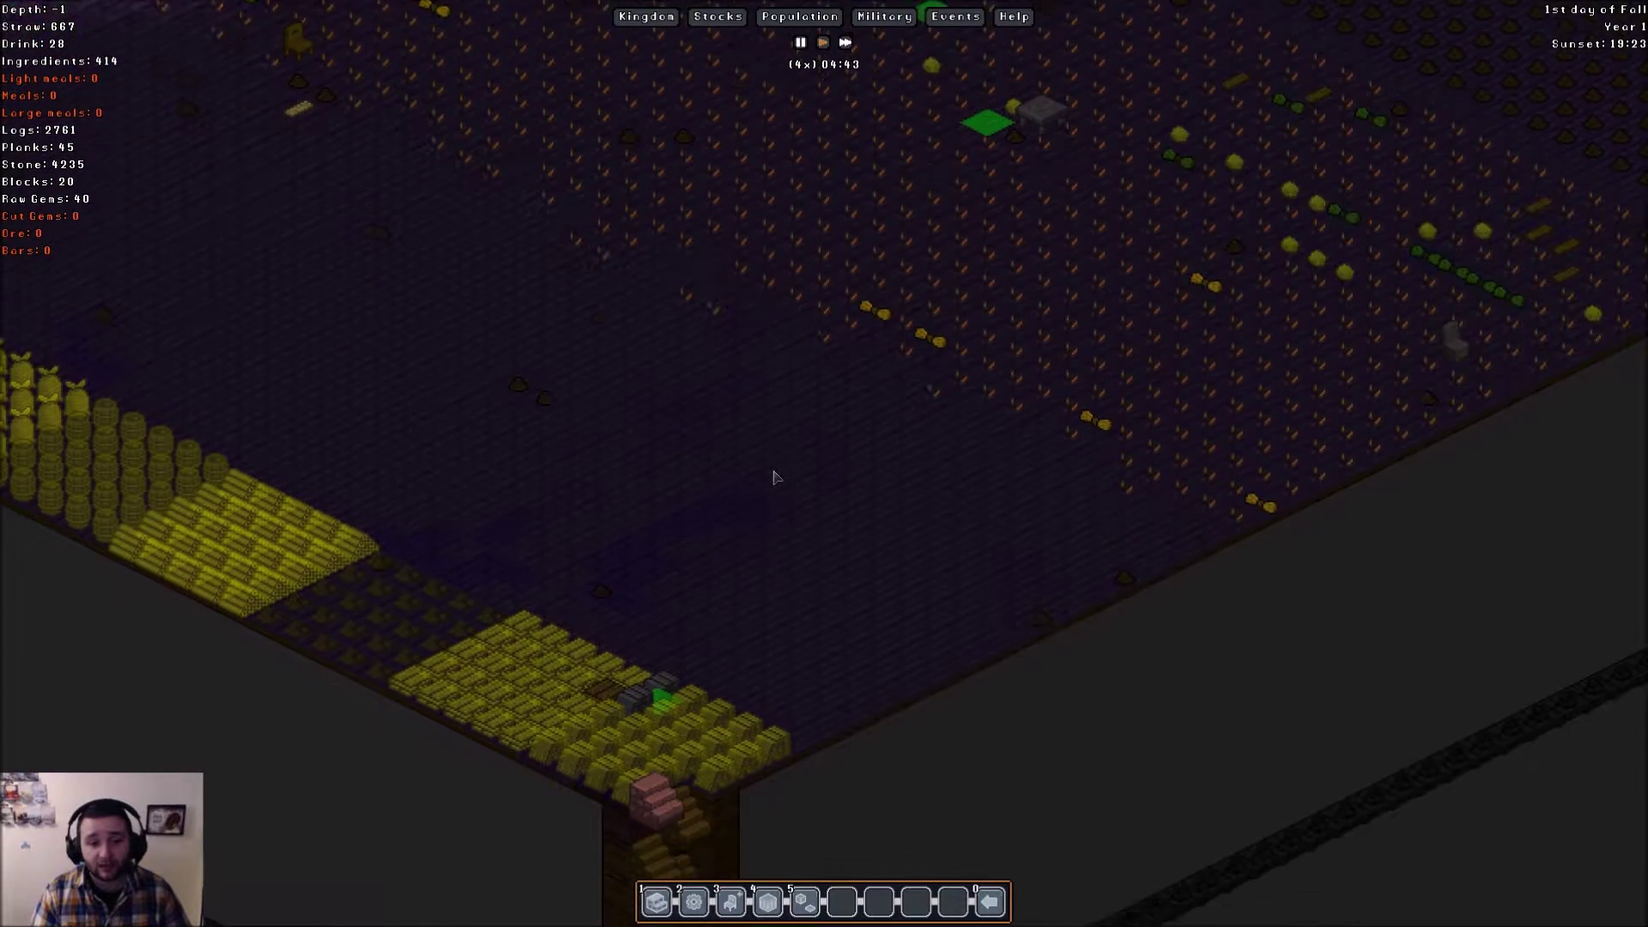
key(Down)
- Pan across the underground stockpiles and inspect the granite block pile (21/32)
key(Left)
key(Left)
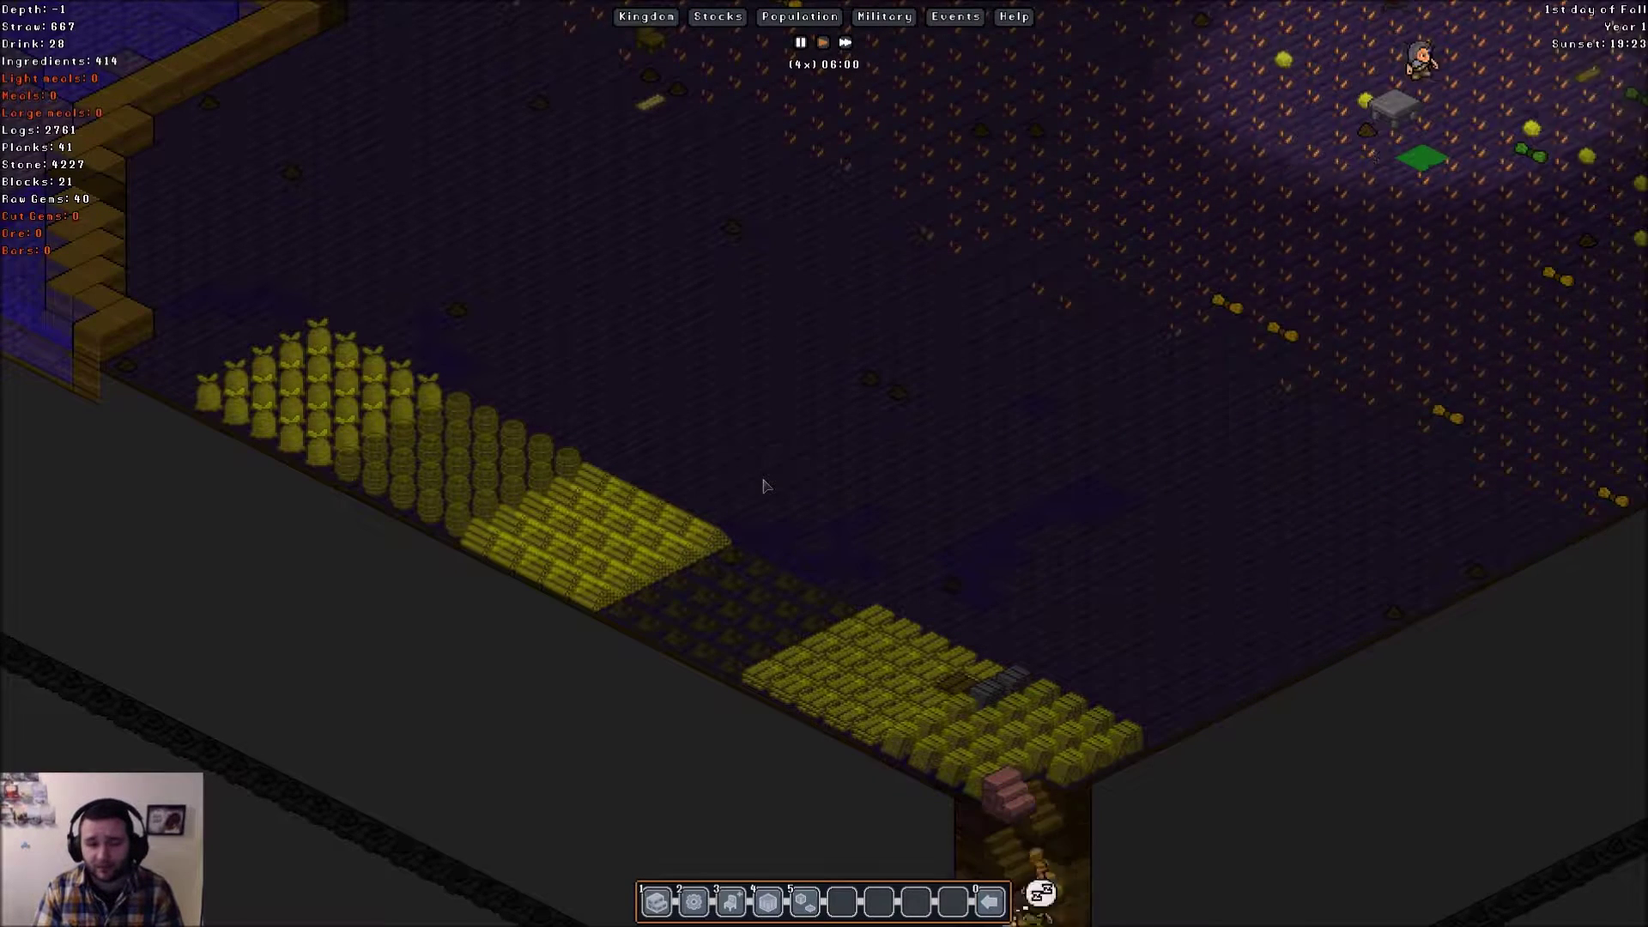
click(1005, 693)
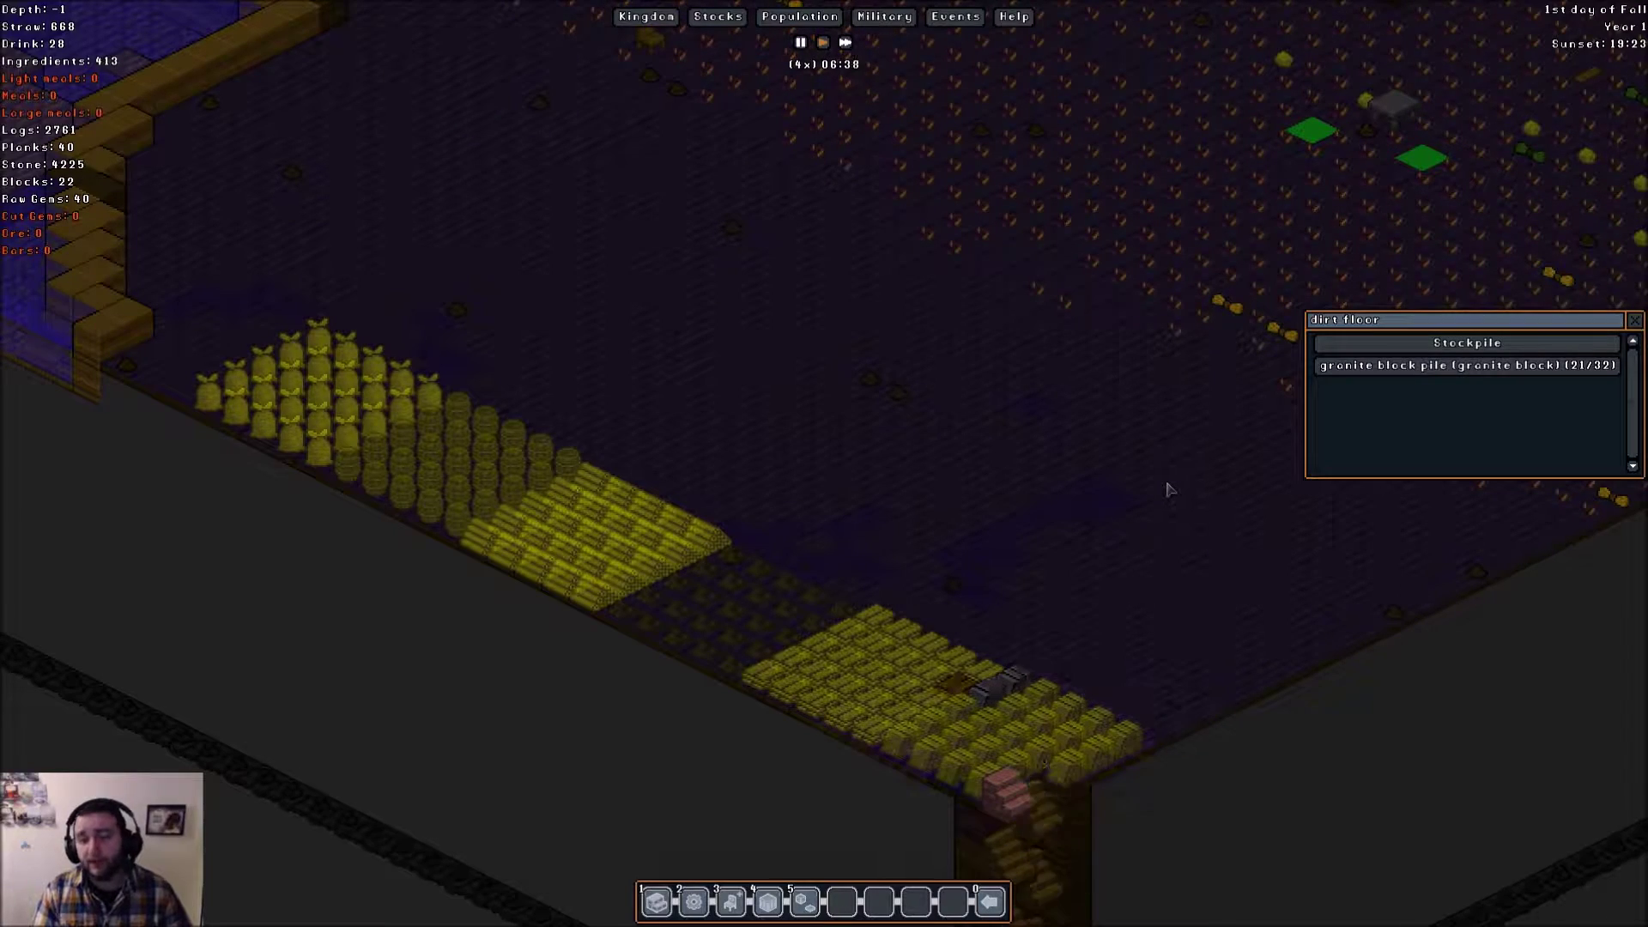
- Return to surface depth 0, dismiss the stockpile info, and pan across the forest
key(Page_Up)
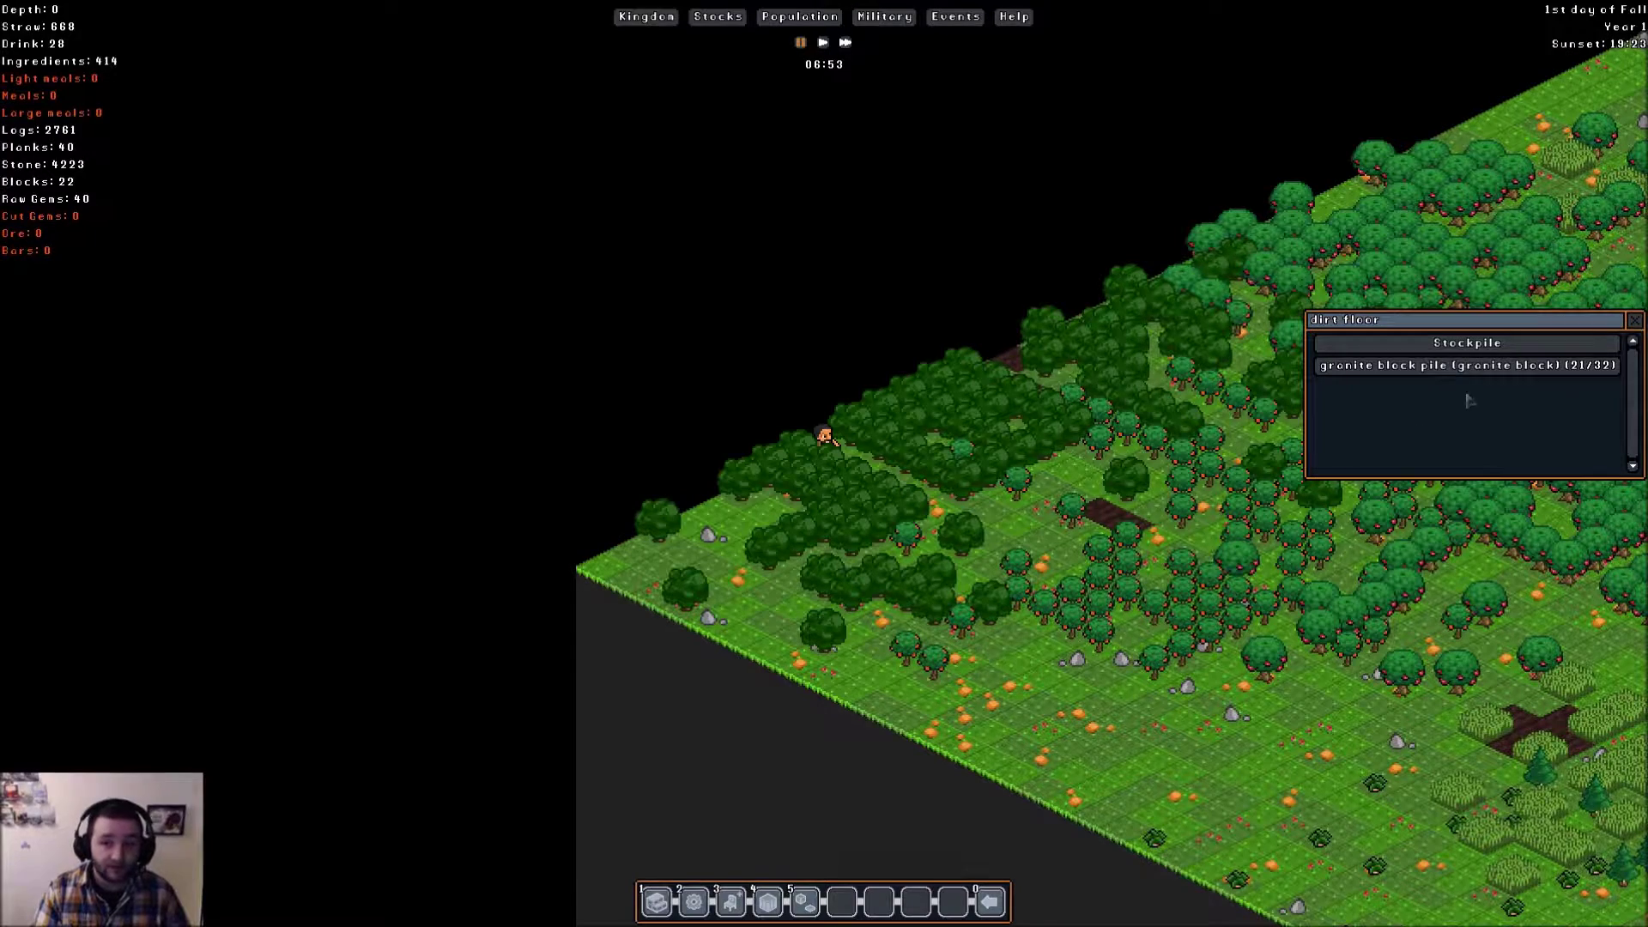
key(Escape)
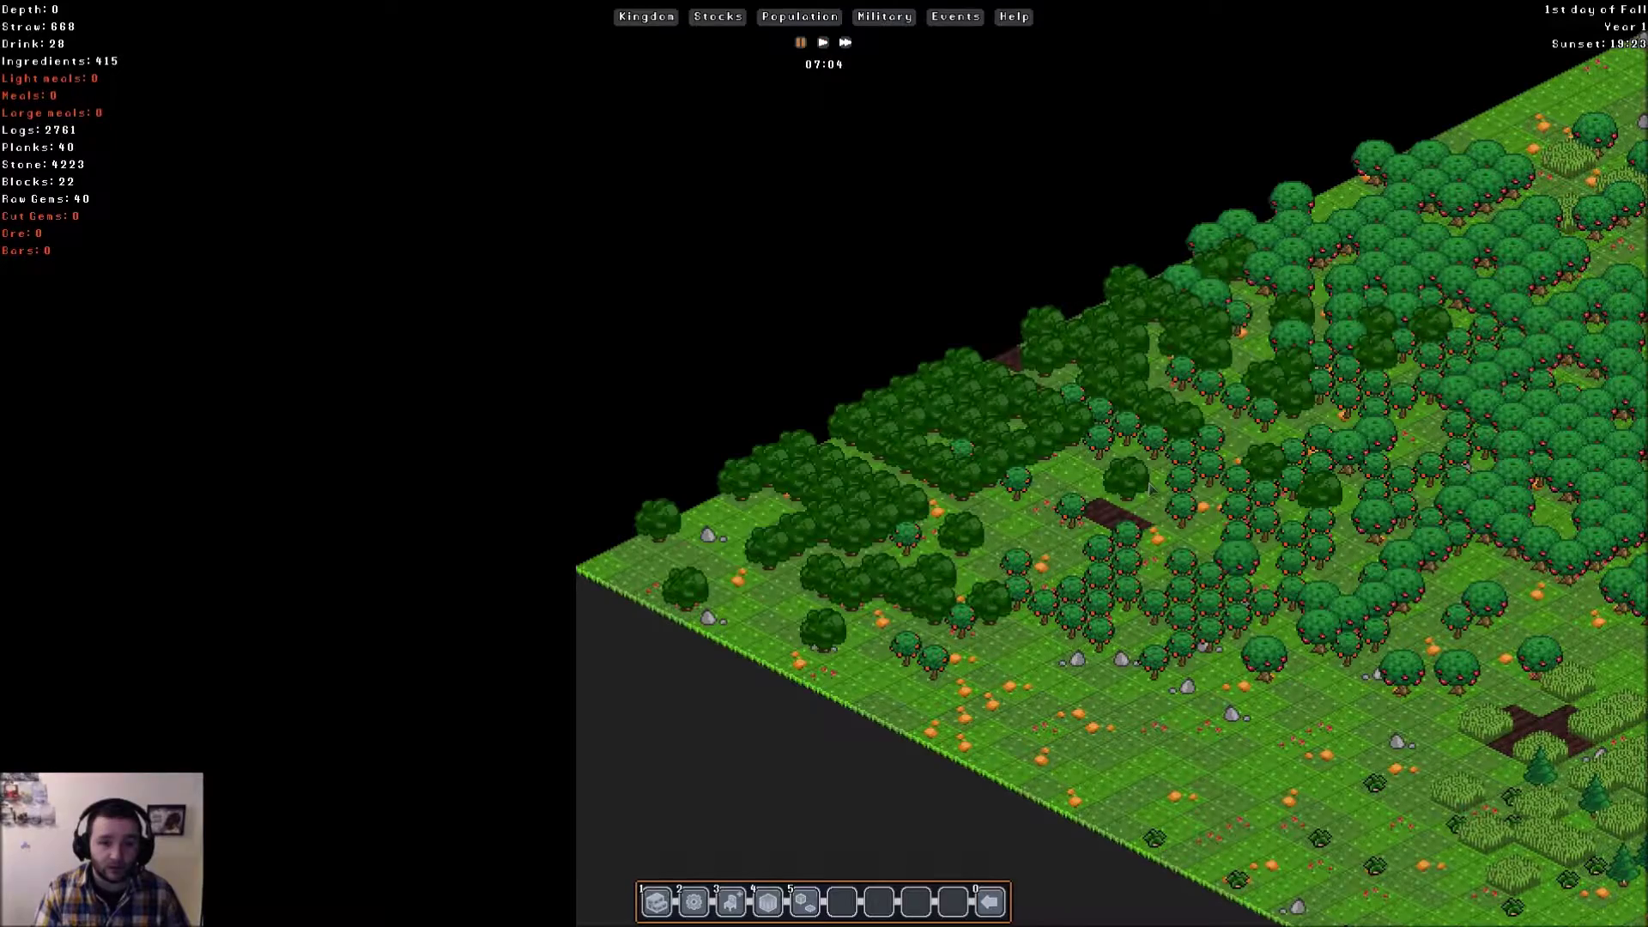
key(Right)
key(Right)
key(Right)
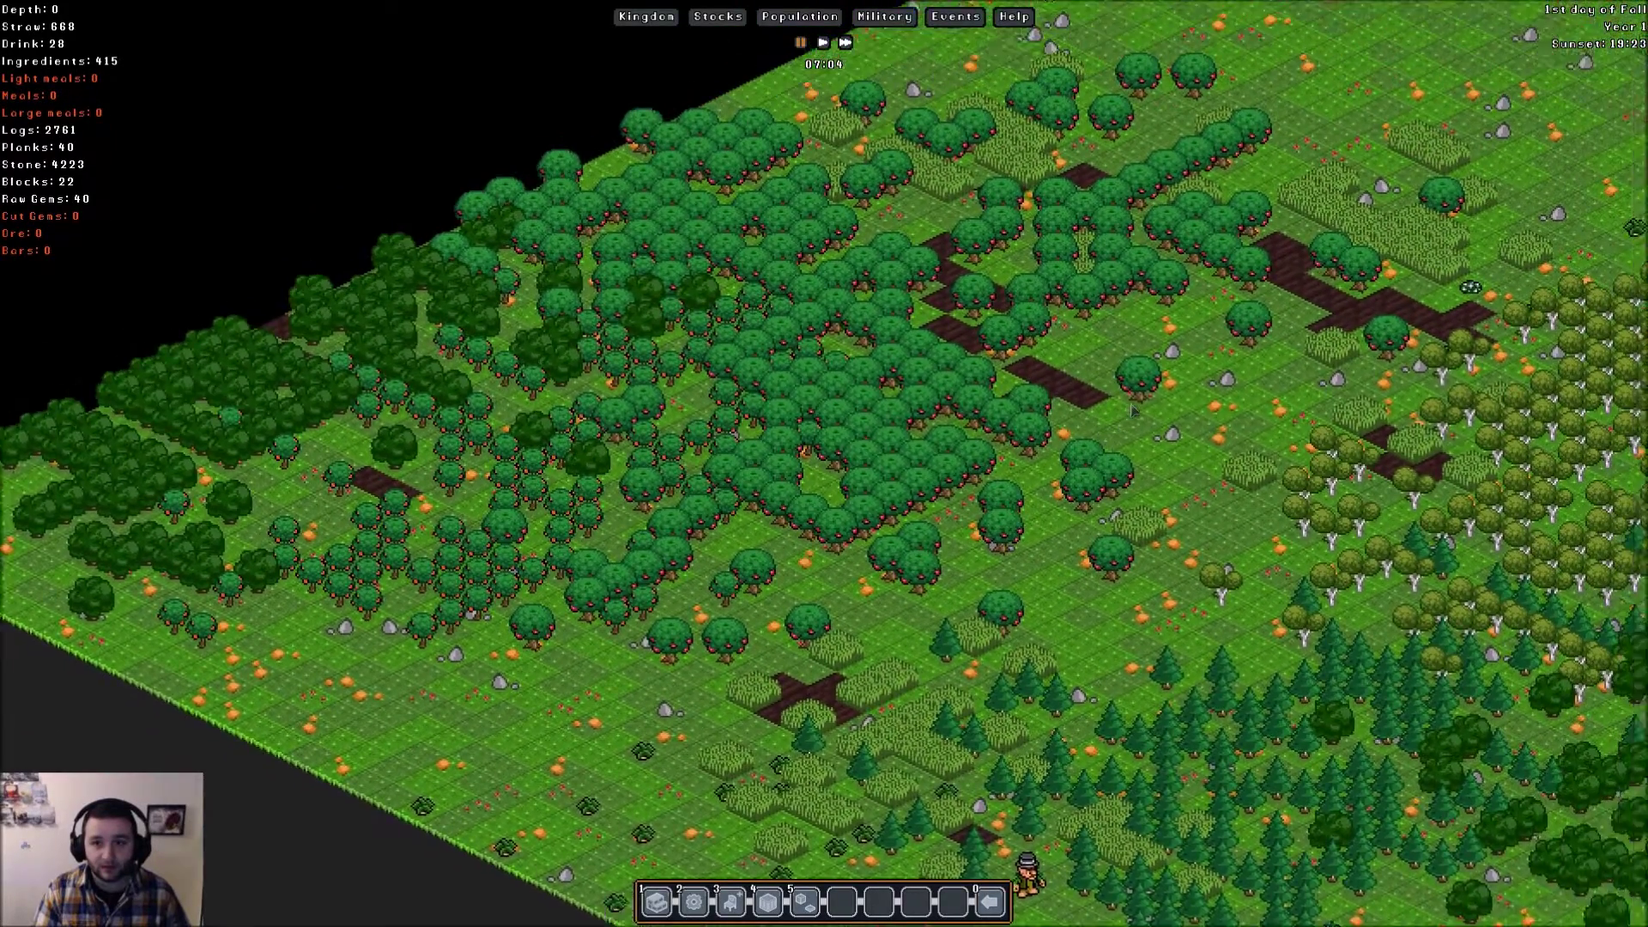
key(Up)
key(Up)
- Open Jestle Gnomad's character sheet from his tile, closing the stray Events log
click(930, 122)
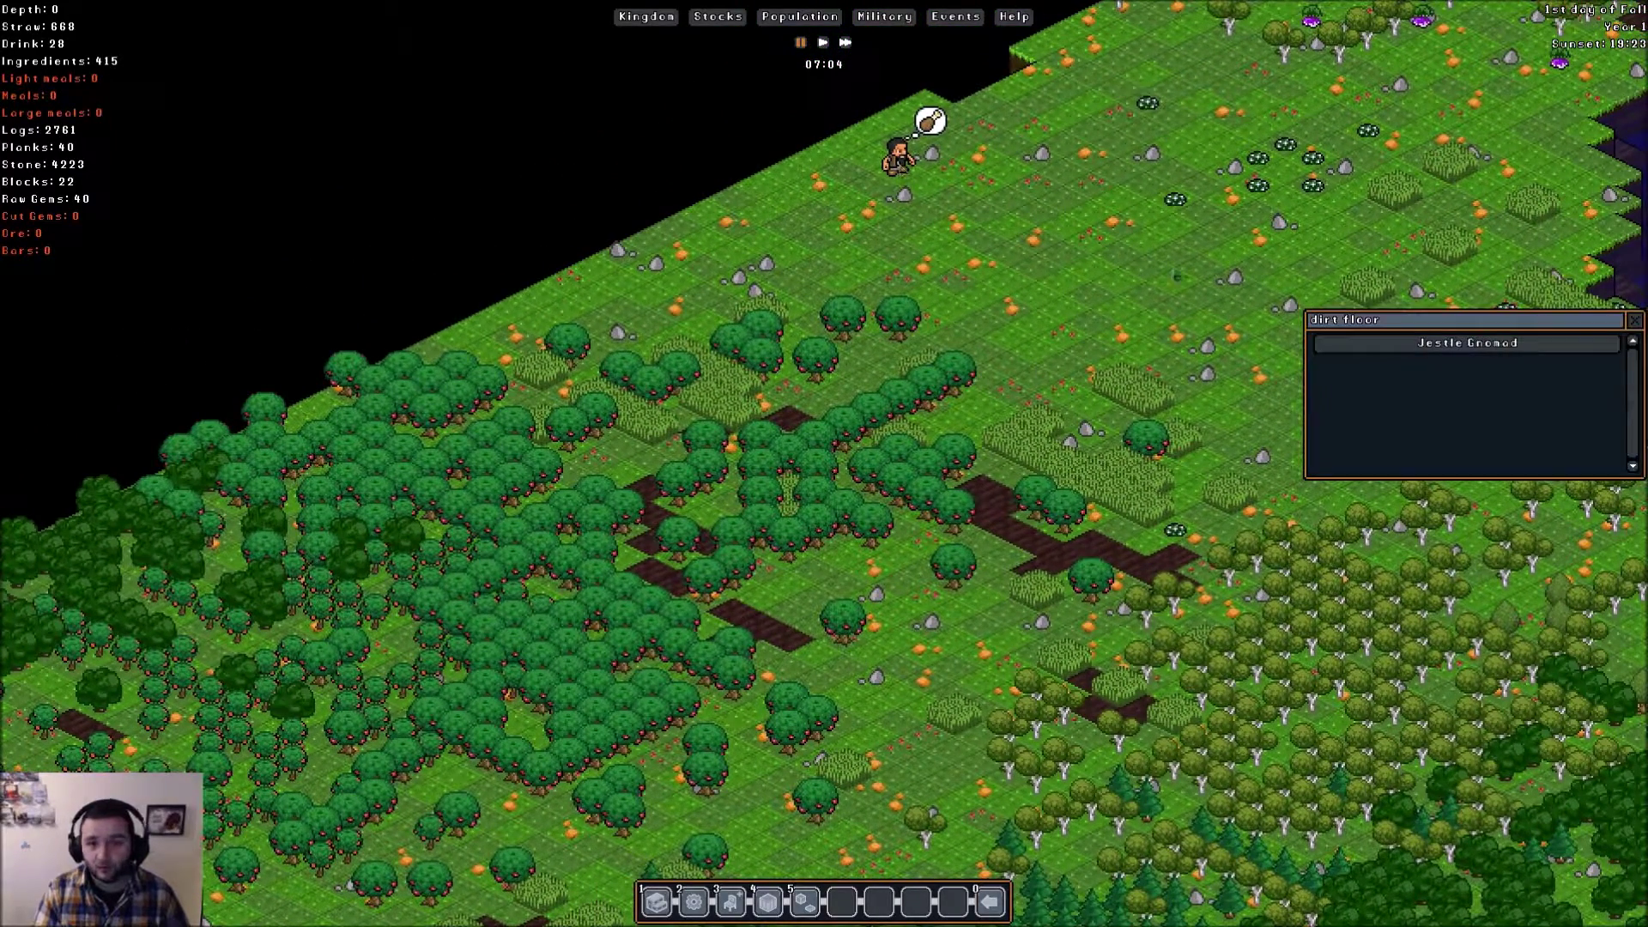
click(1468, 344)
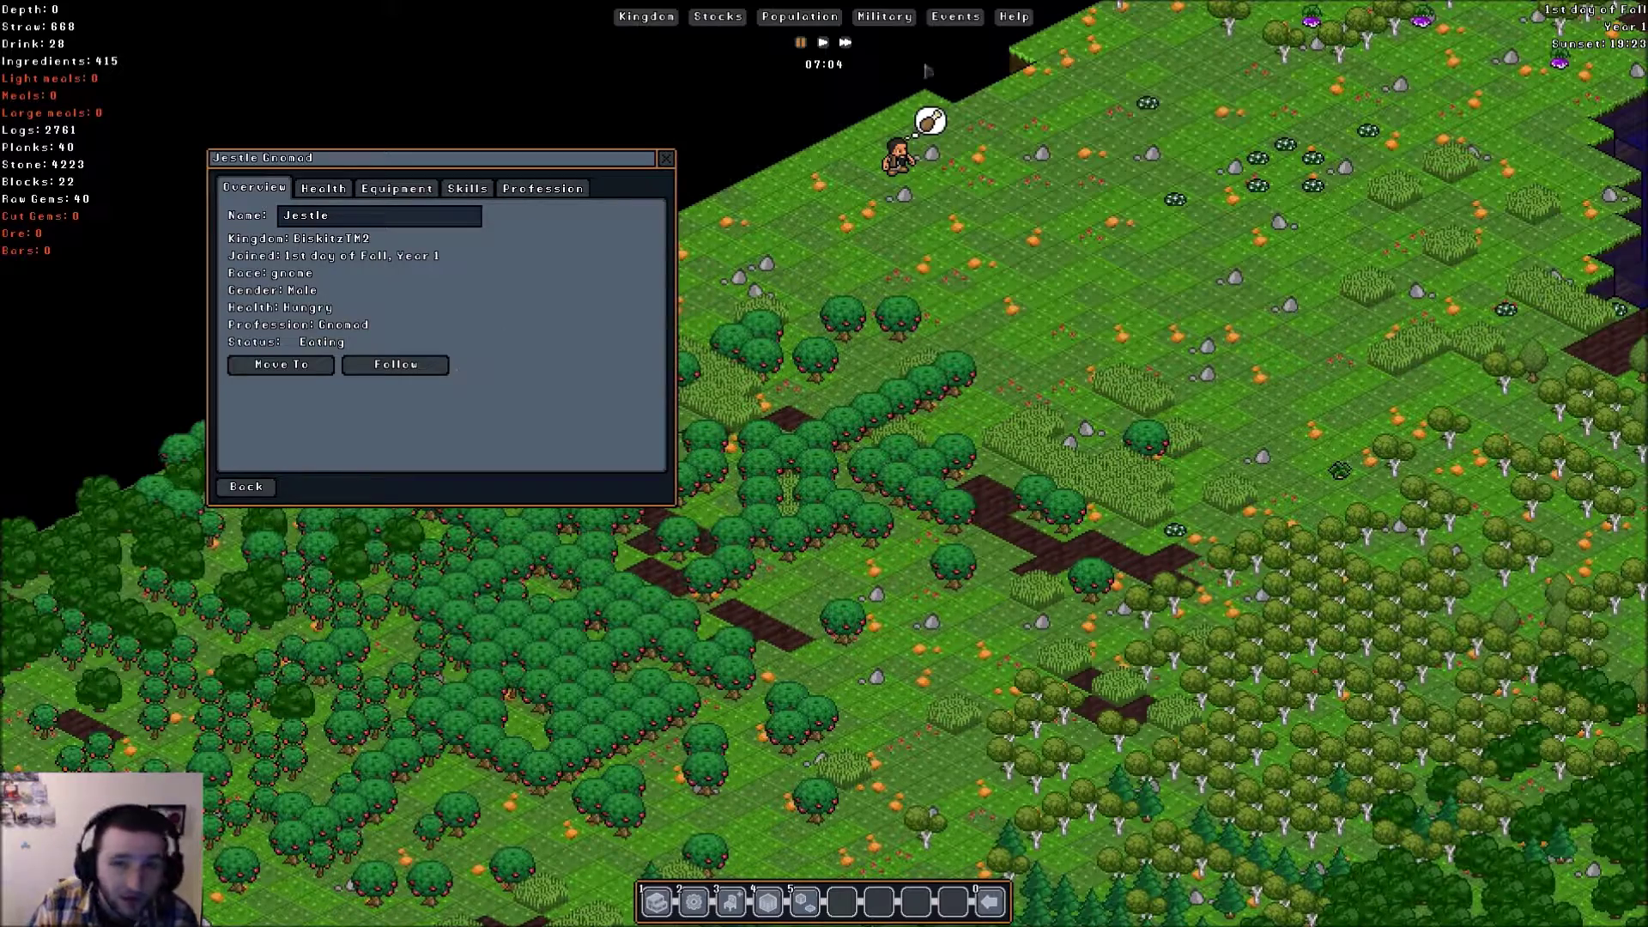
click(955, 15)
click(700, 188)
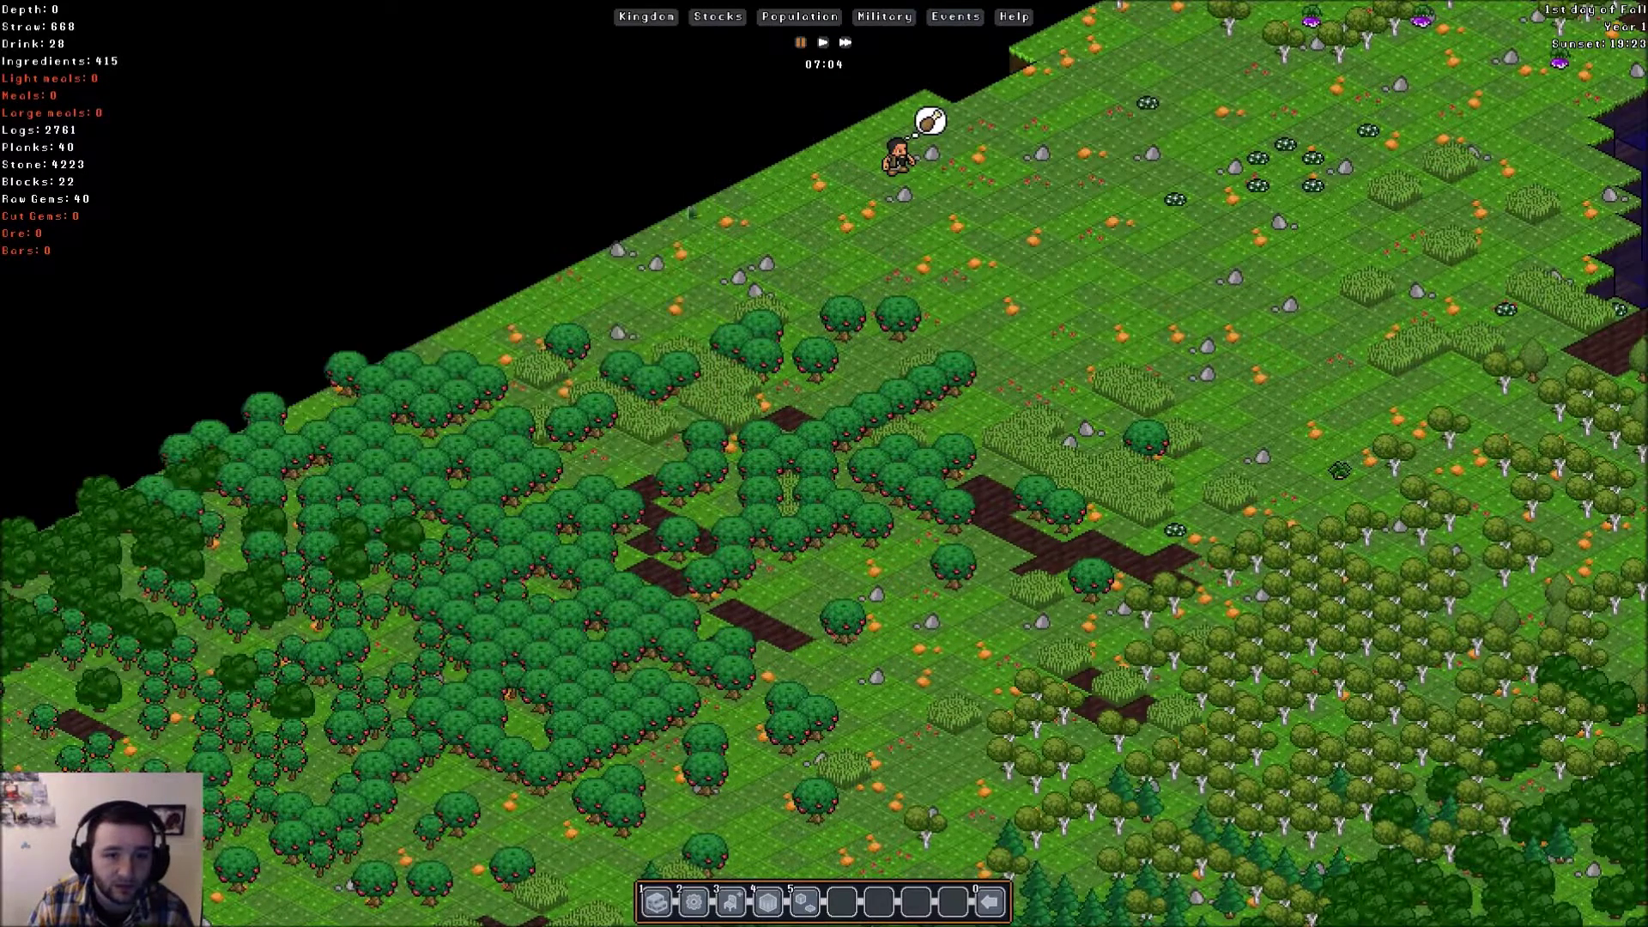
click(1468, 386)
click(1468, 343)
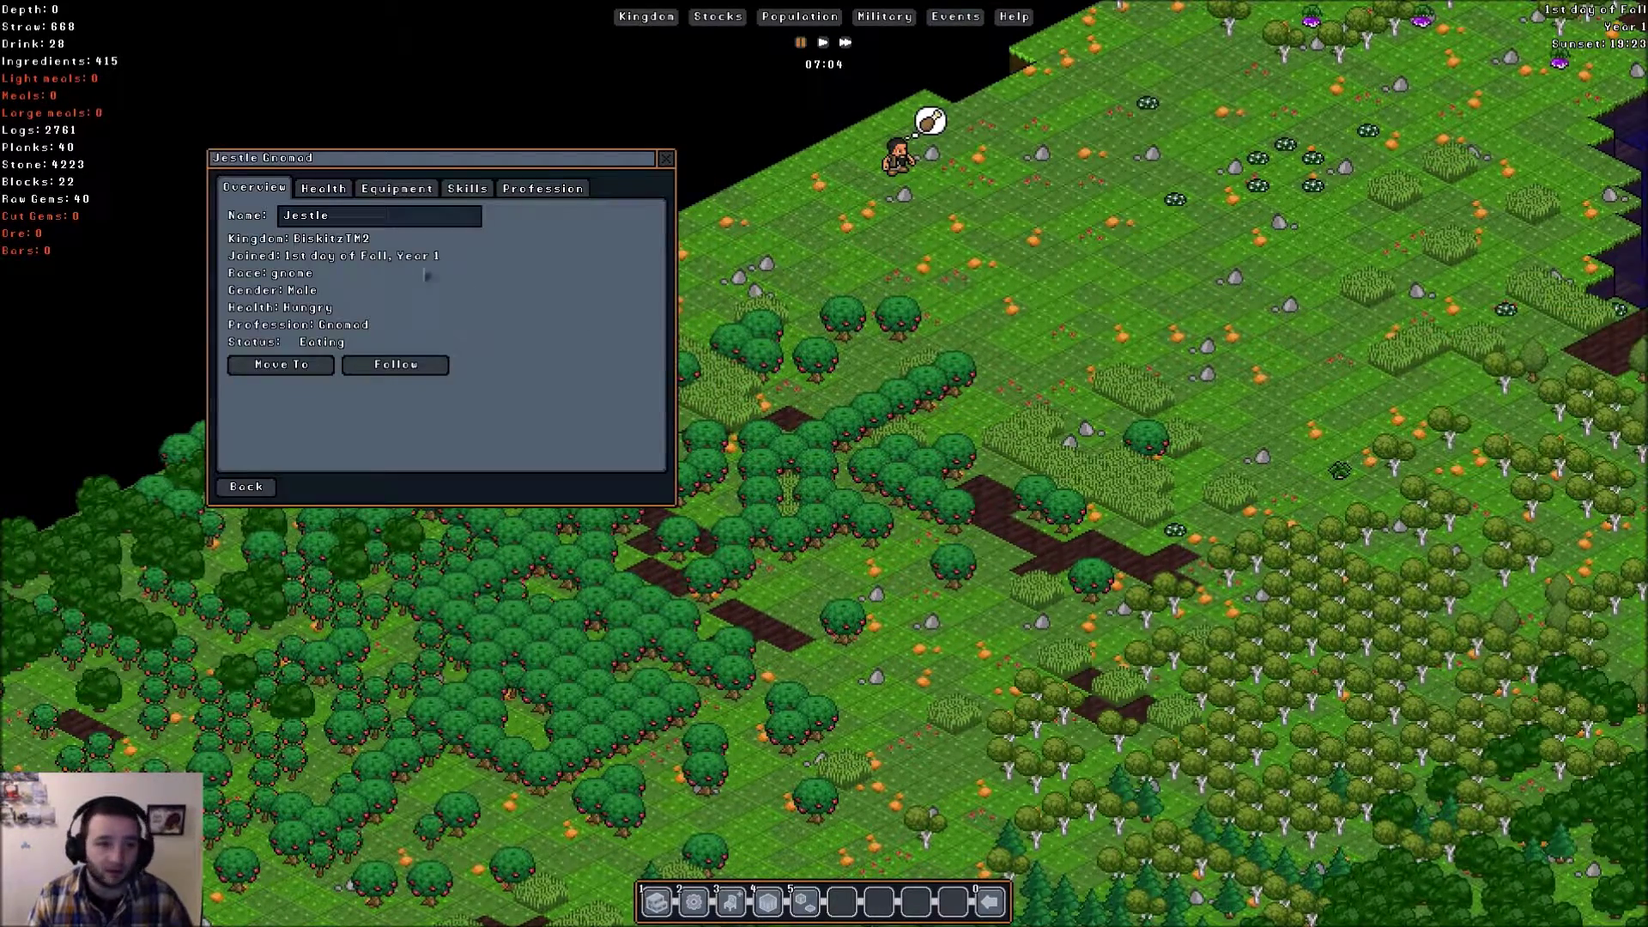
- Browse Jestle Gnomad's Agriculture, Alchemy and Misc profession groups, then close his sheet
click(528, 188)
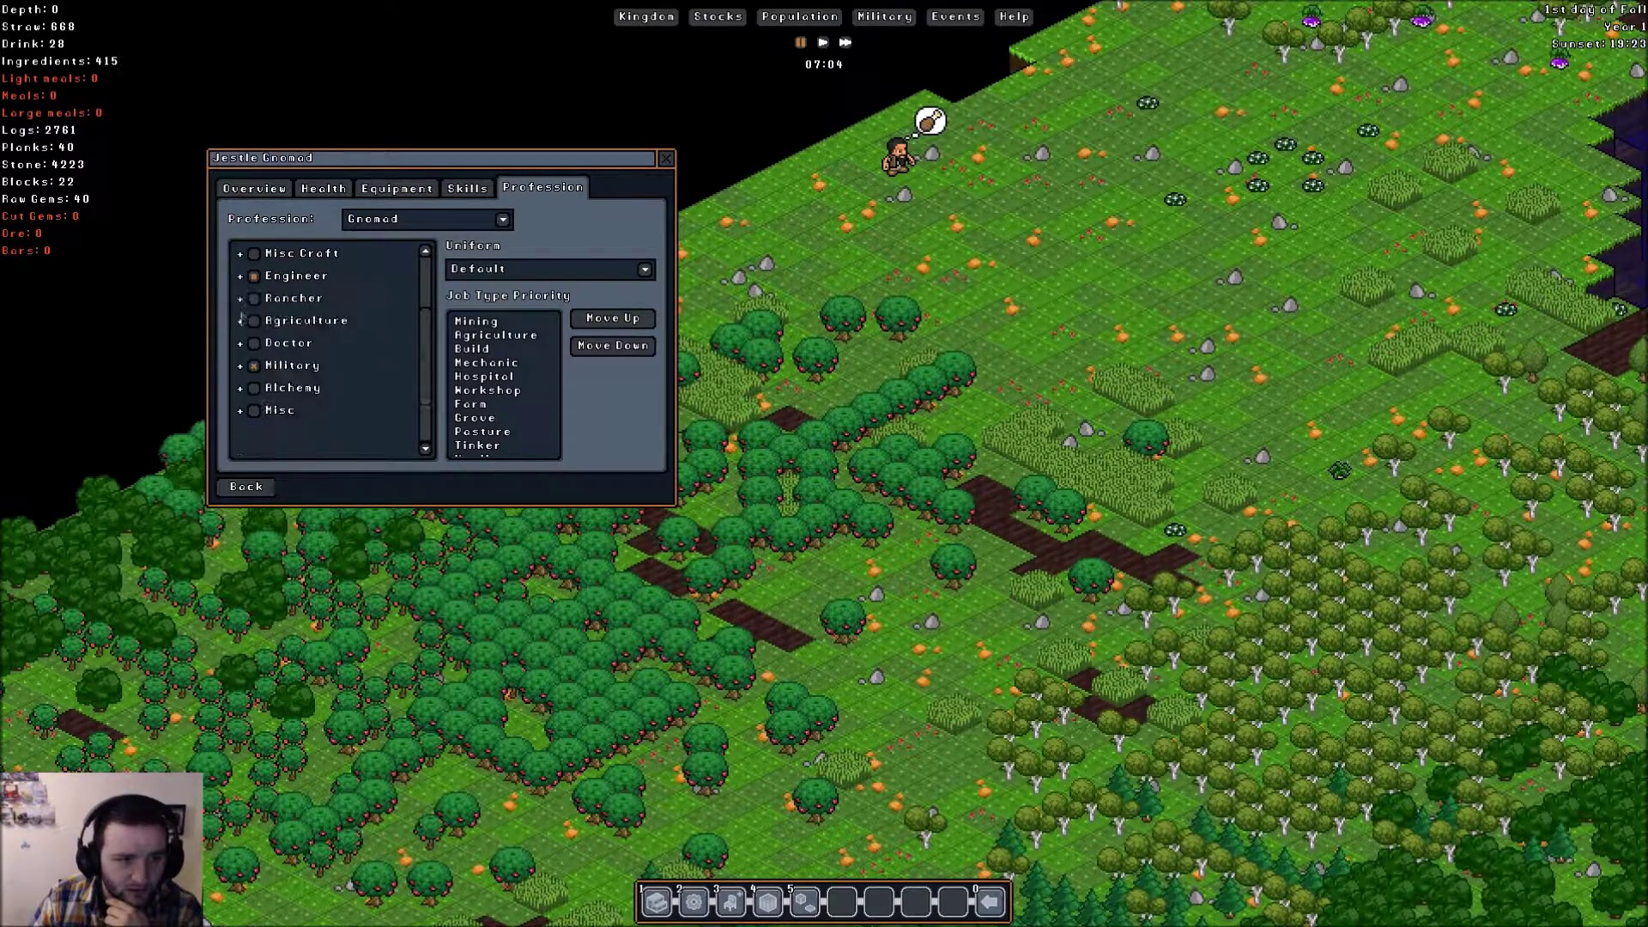
click(241, 298)
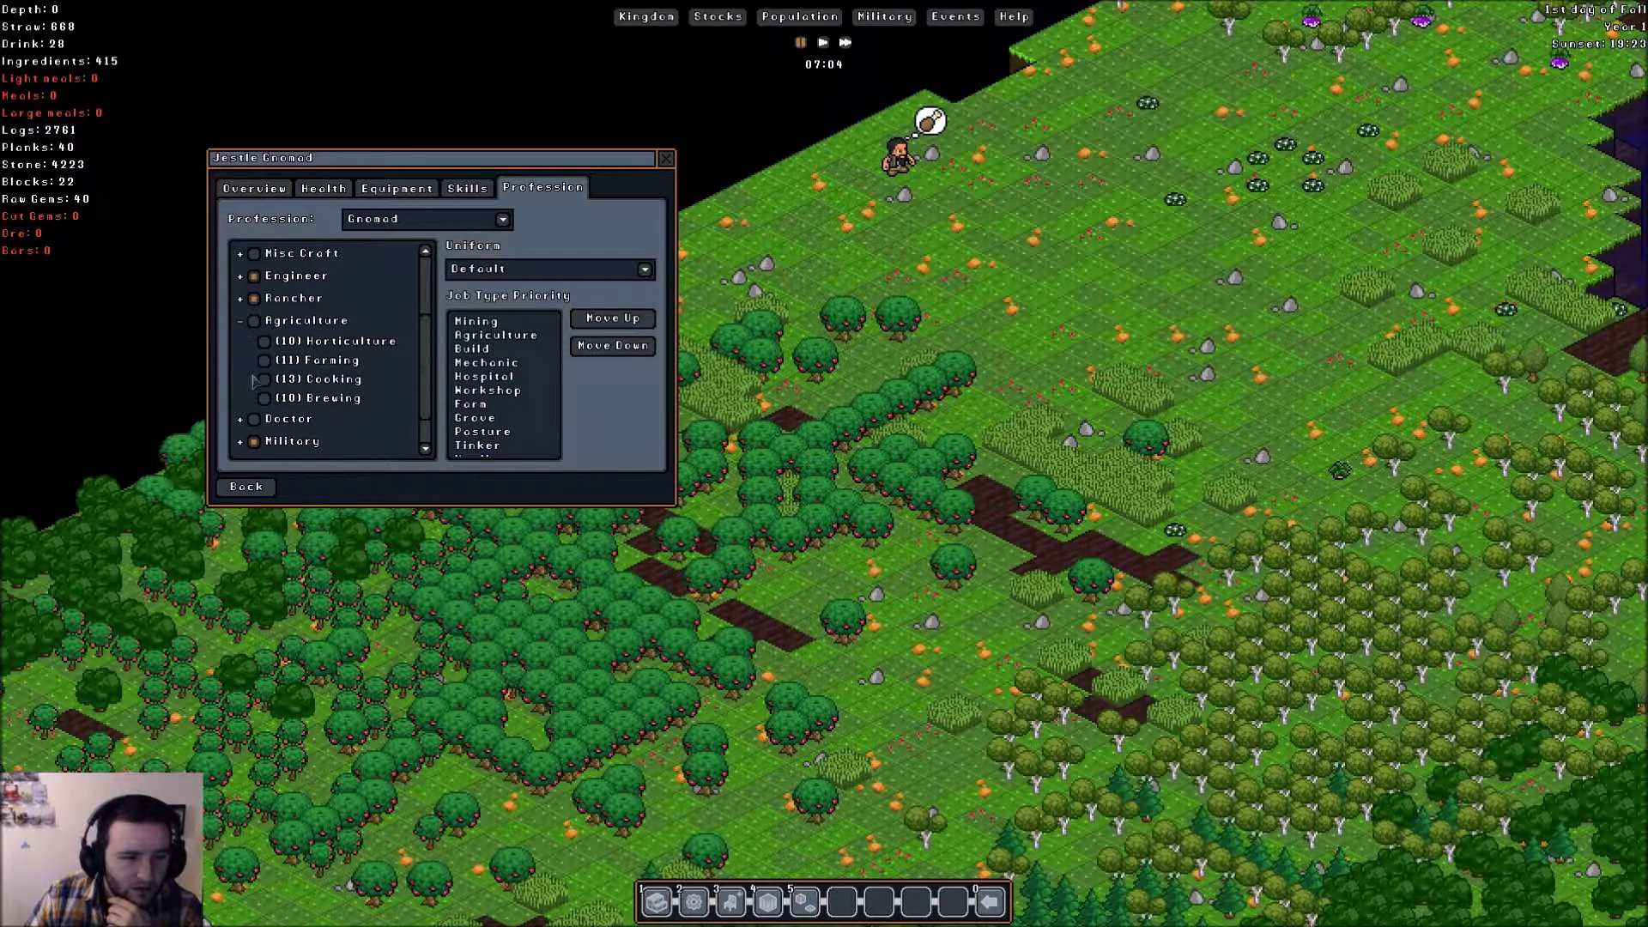
click(240, 320)
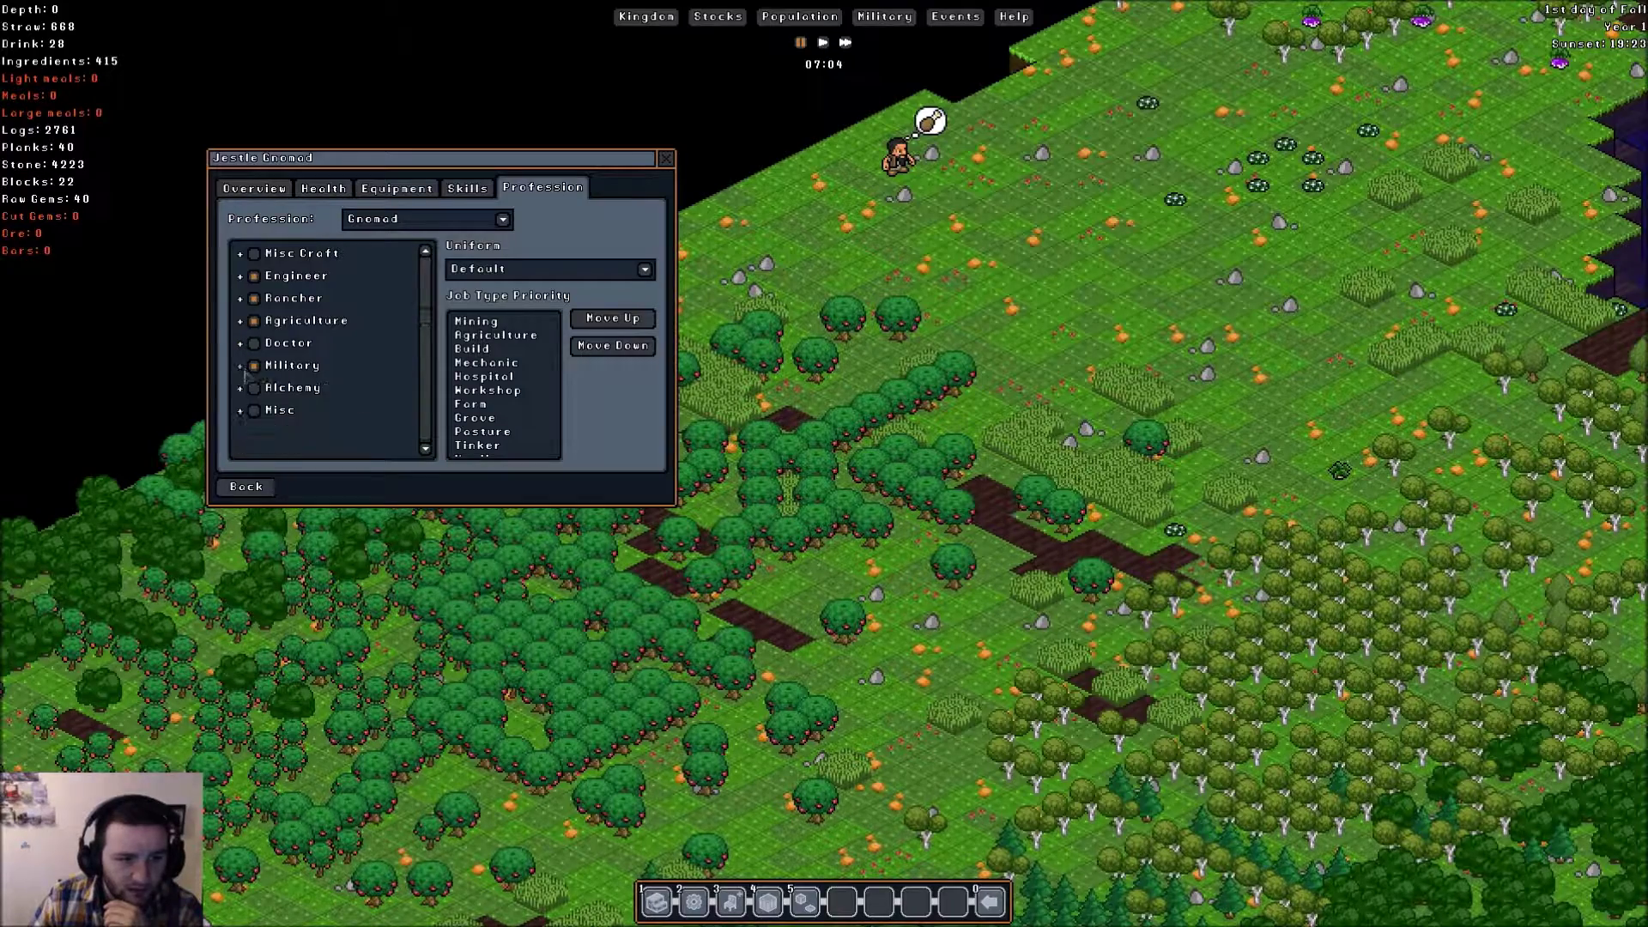
scroll(320, 412, down, 1)
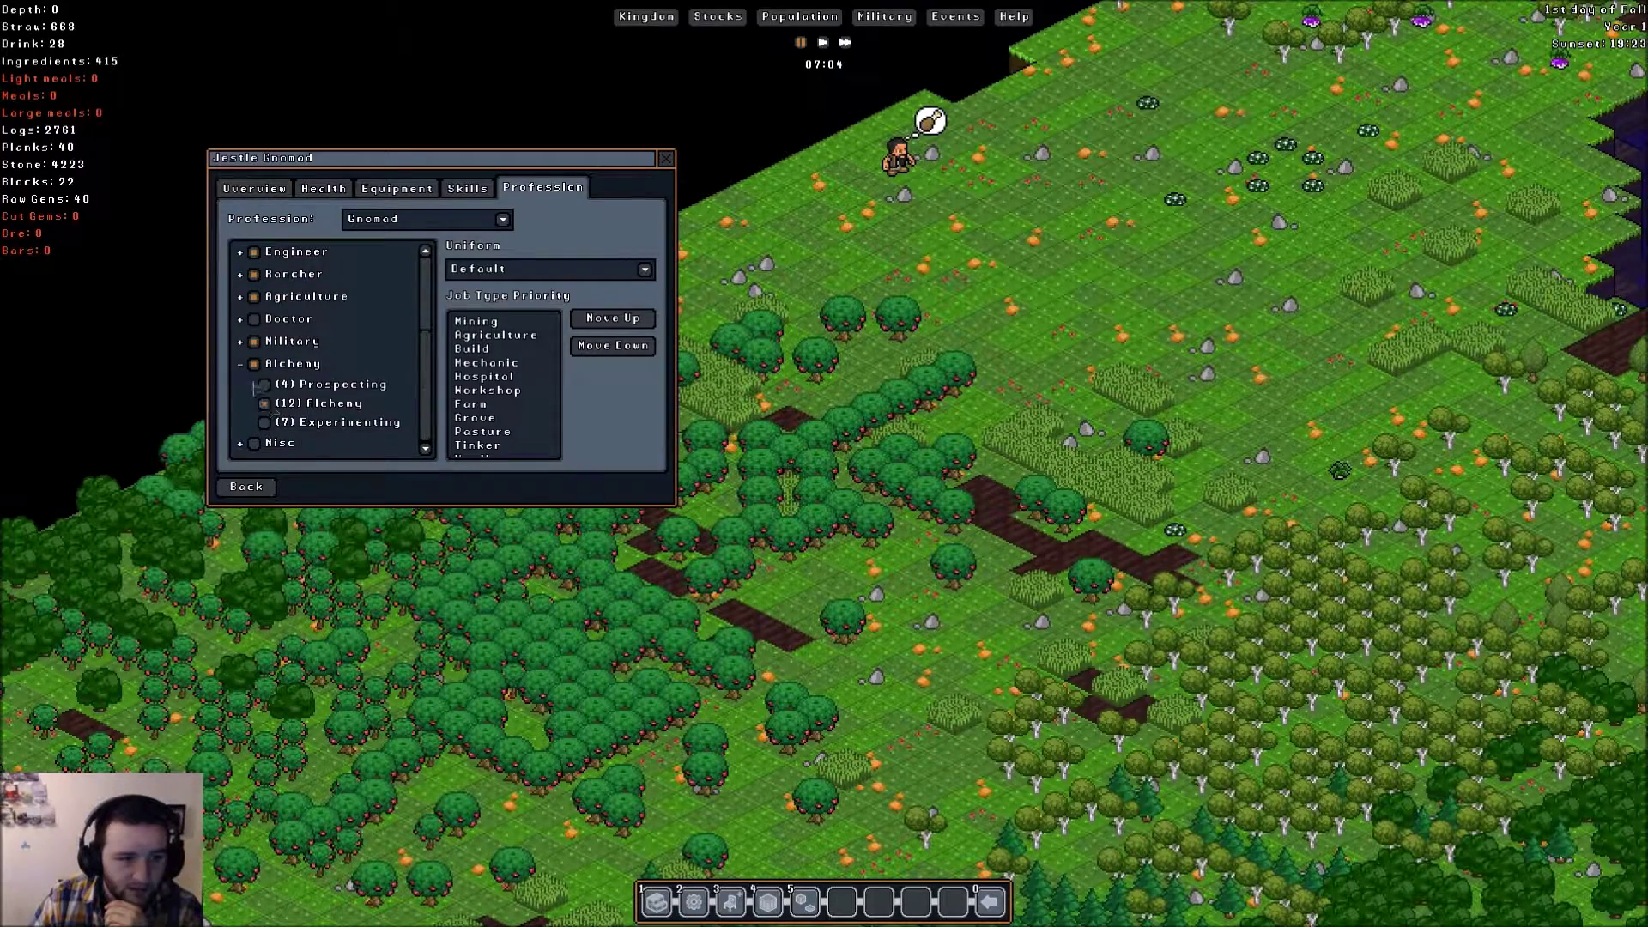
click(241, 364)
click(240, 443)
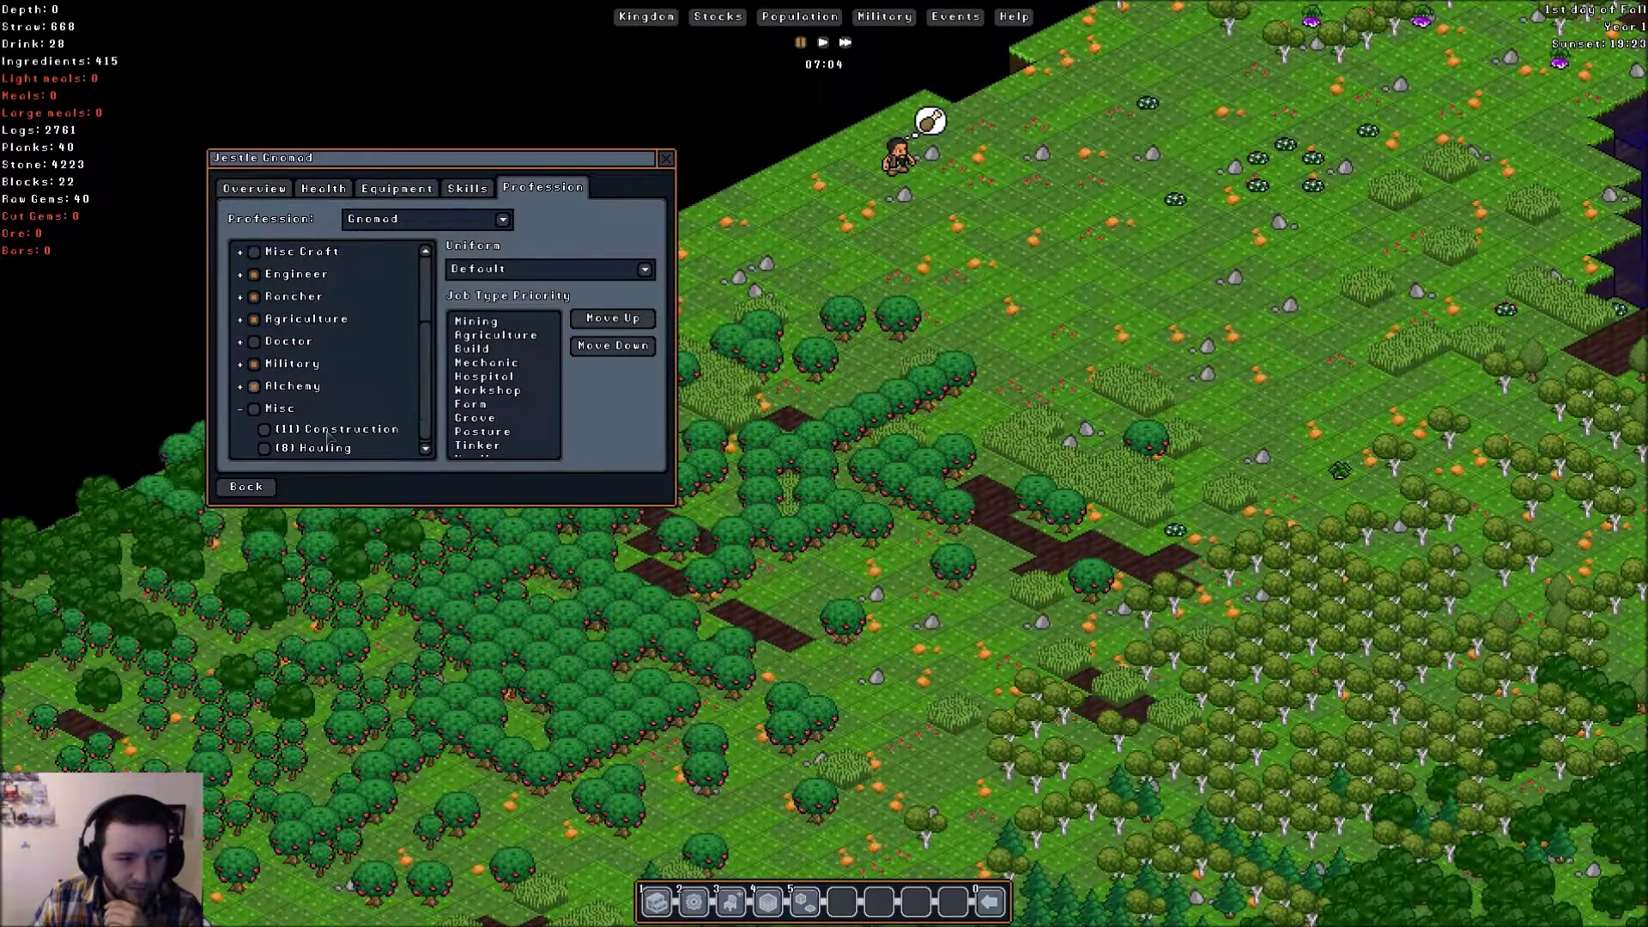
click(248, 487)
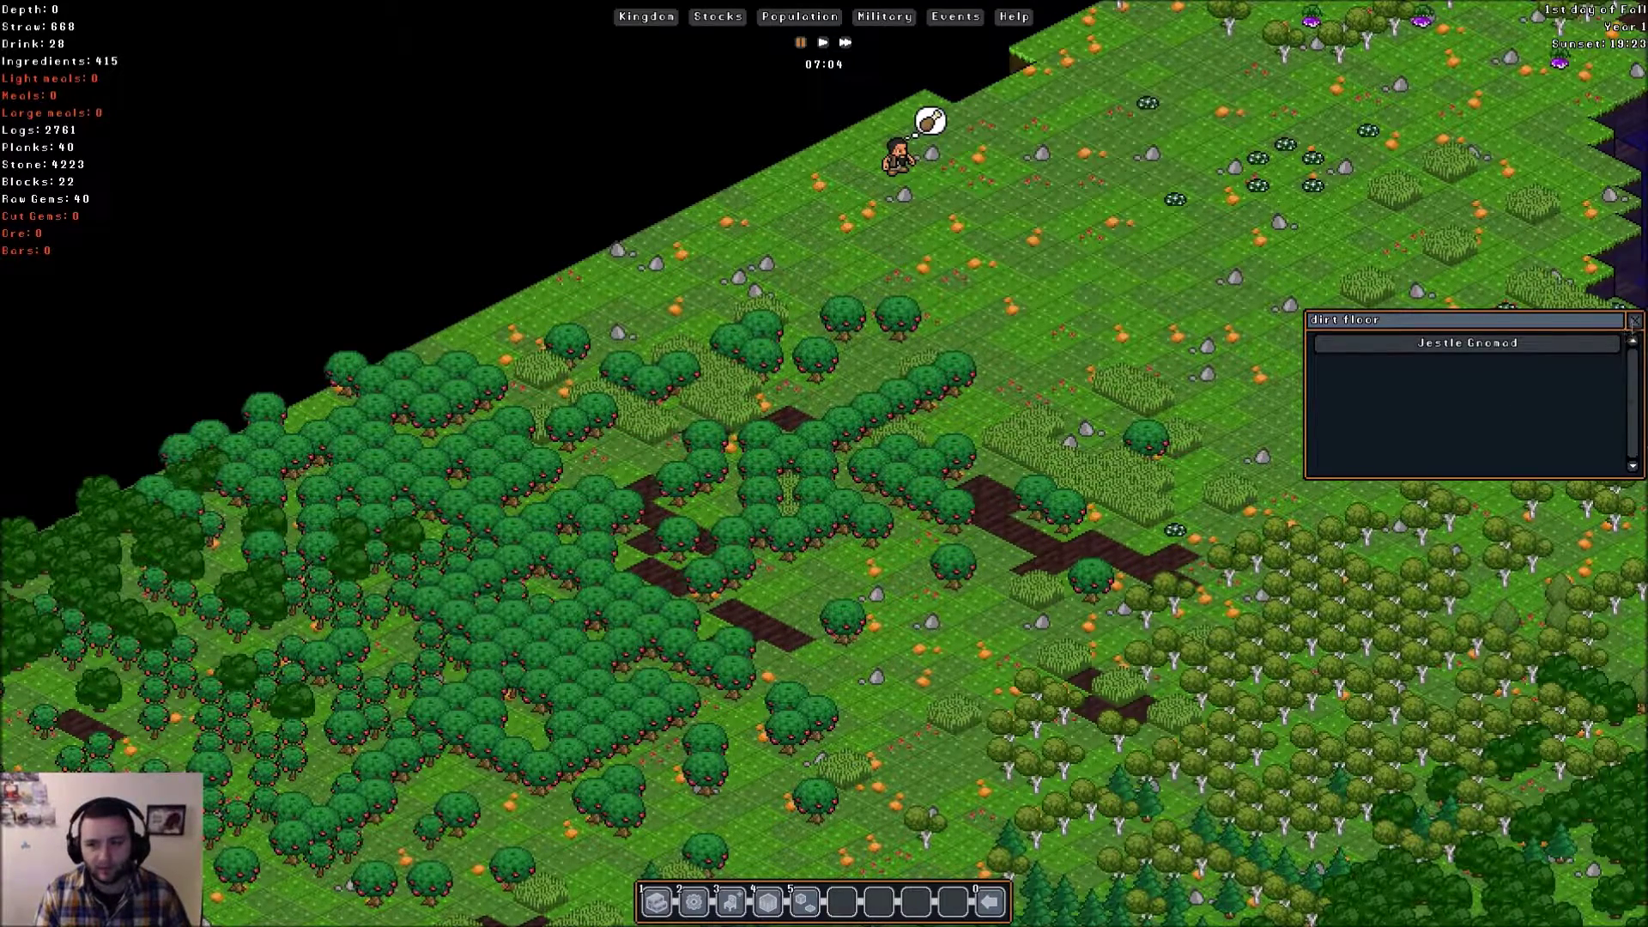
key(s)
key(s)
key(s)
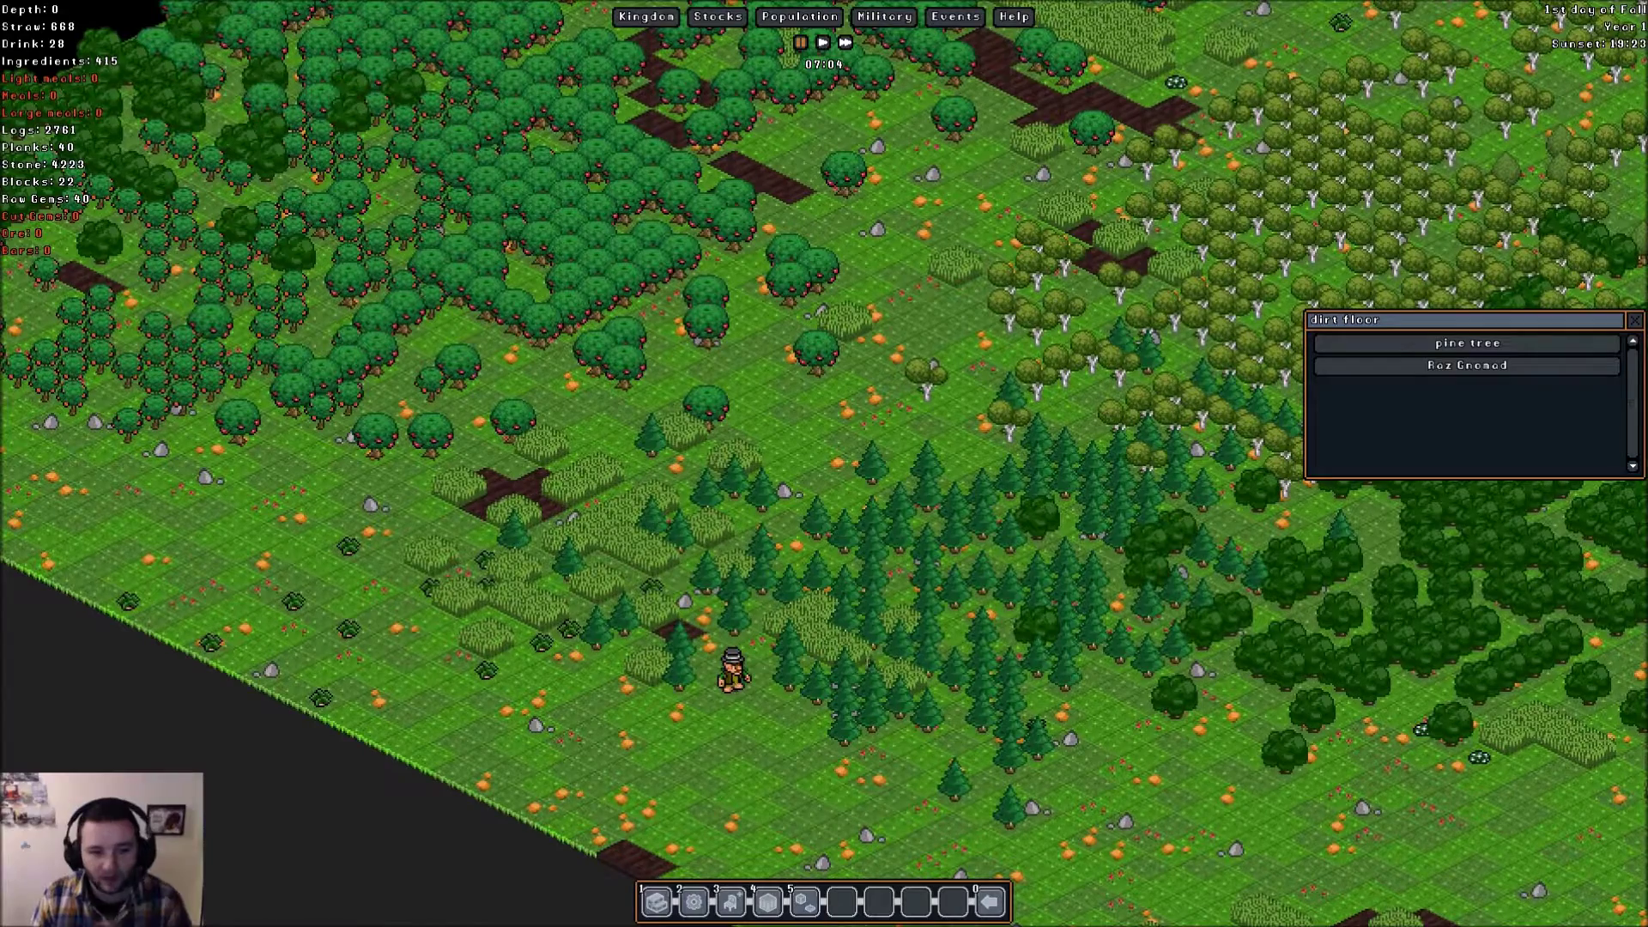
- Open Roz Gnomad's profession settings and browse the Stone, Wood, Metal and Gem groups
click(1468, 367)
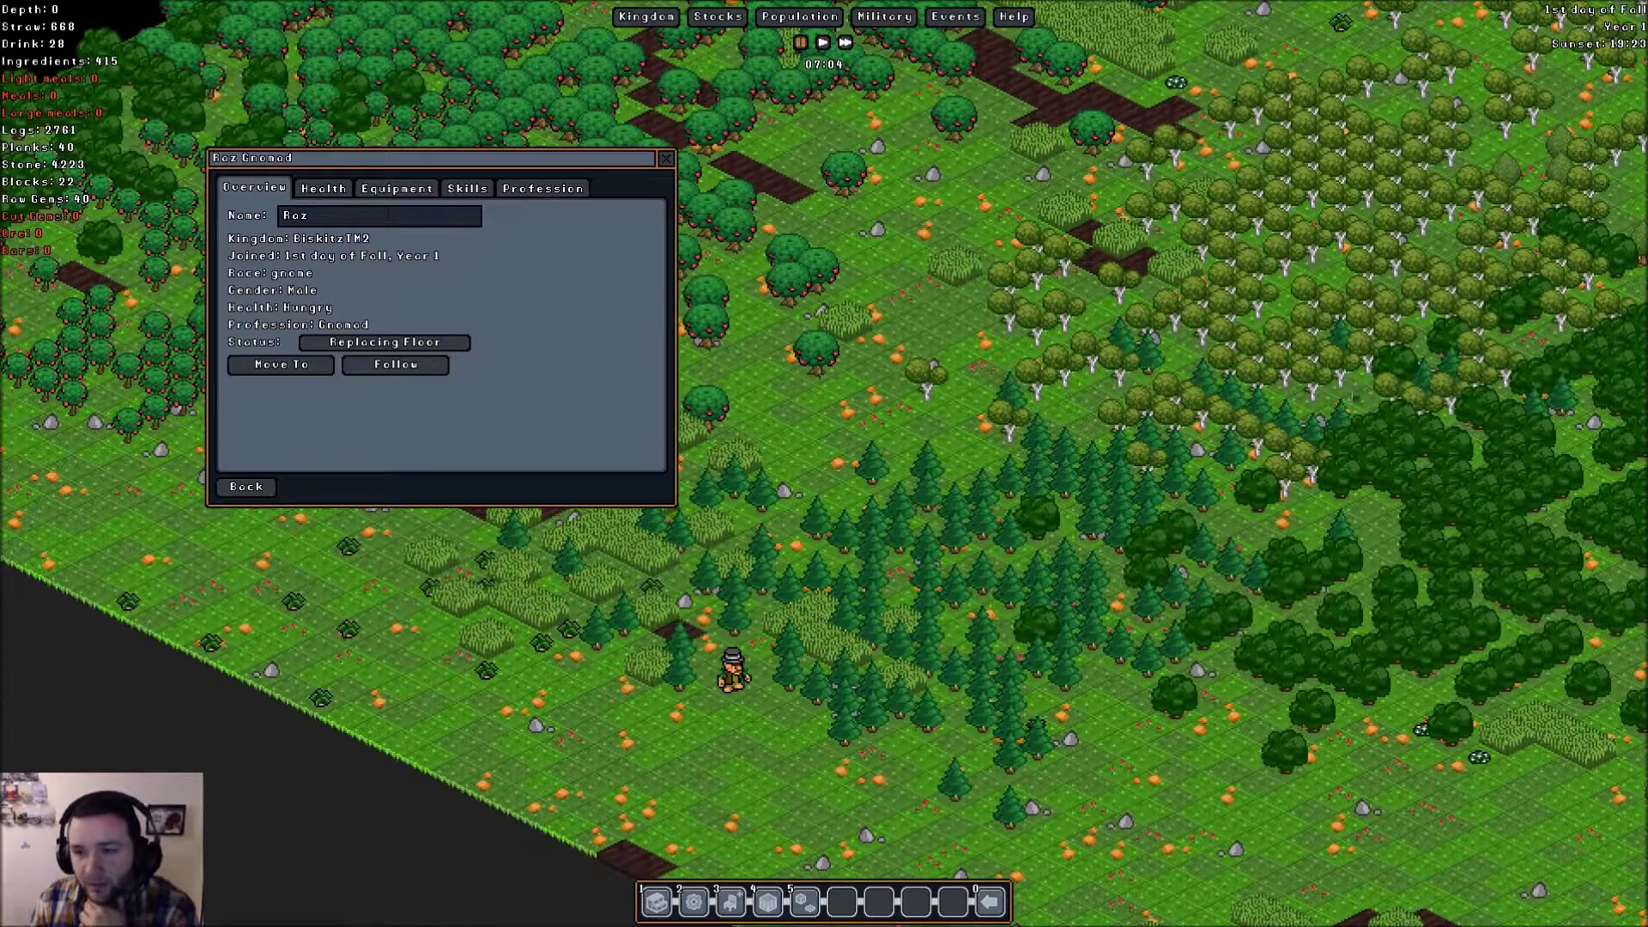
click(541, 188)
click(239, 256)
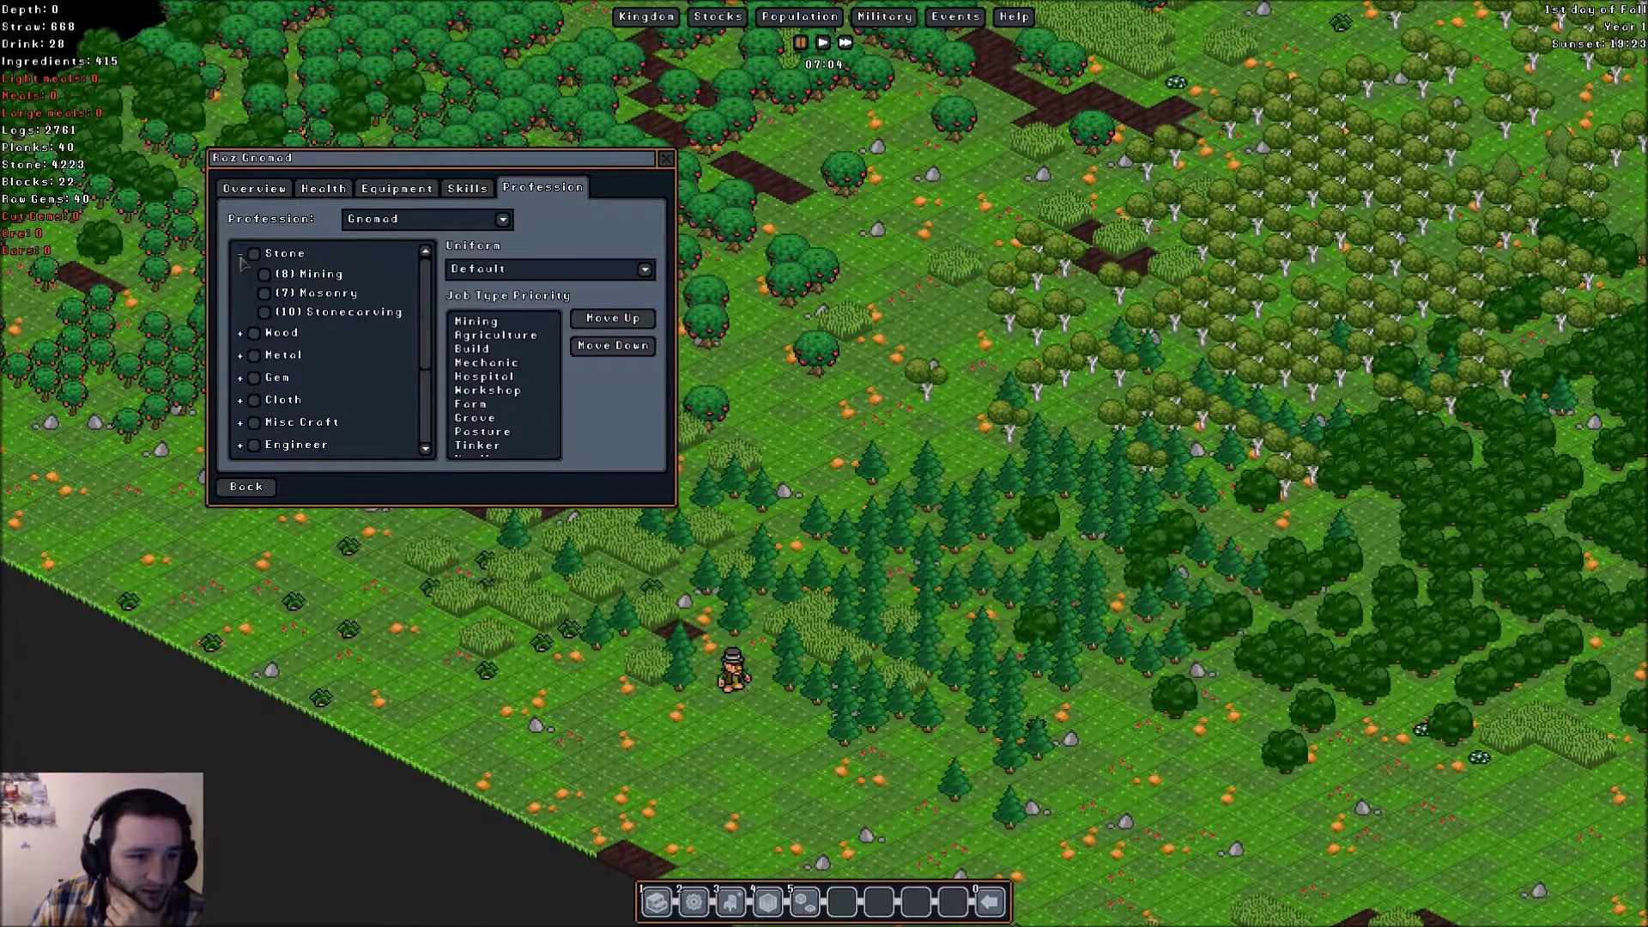
click(242, 255)
click(241, 277)
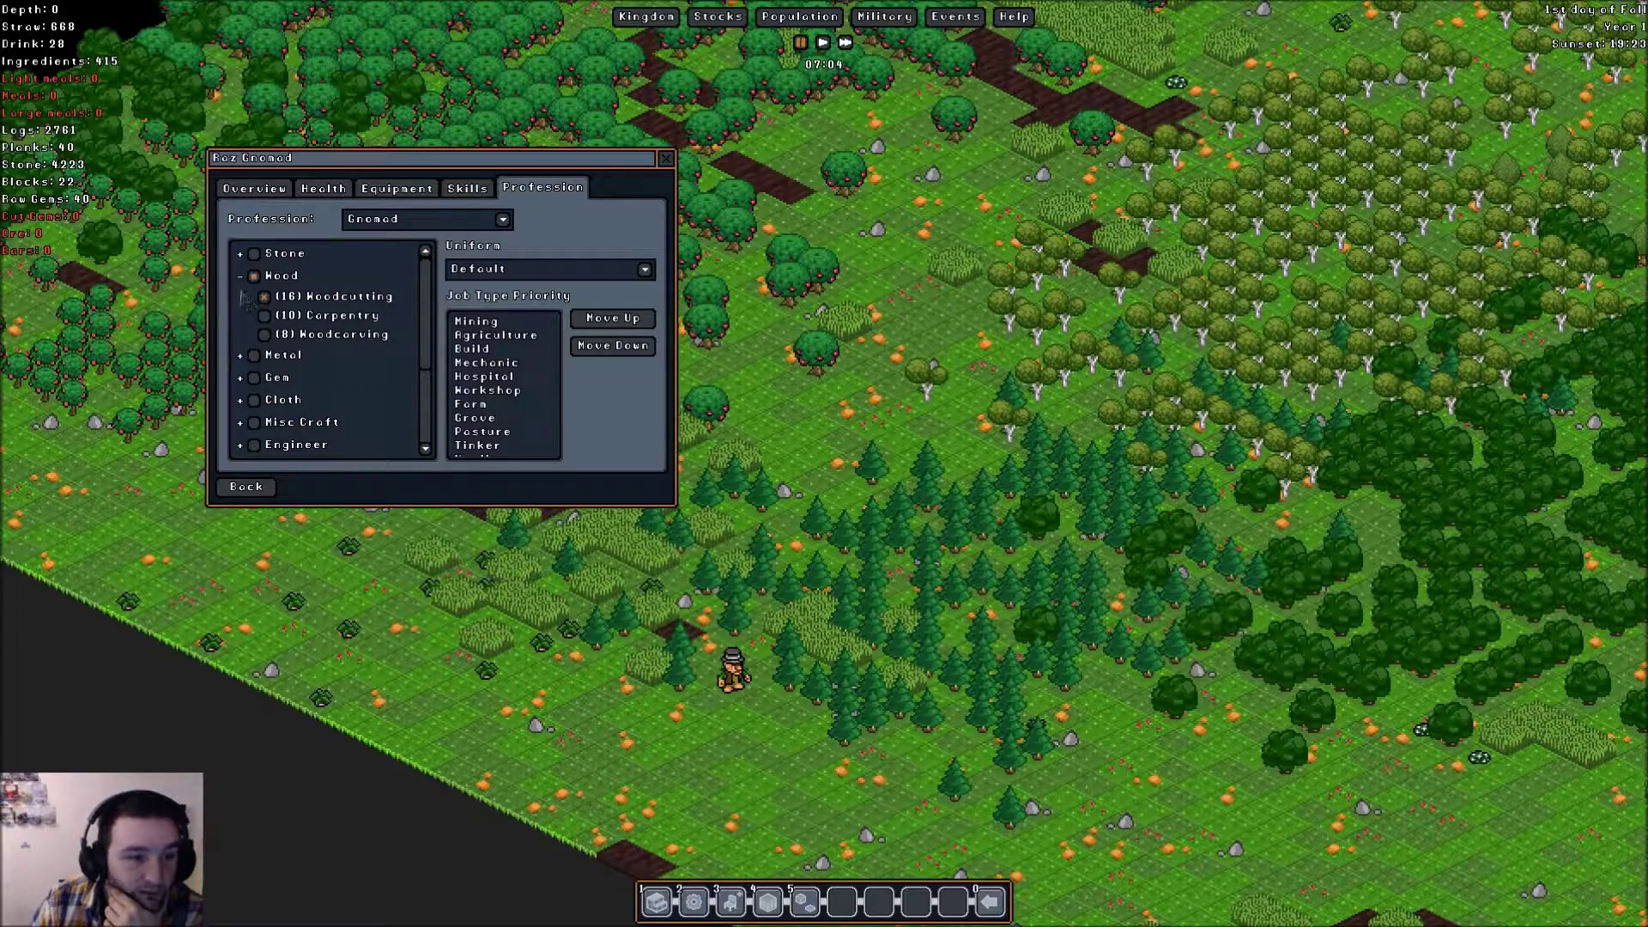
click(241, 275)
click(240, 300)
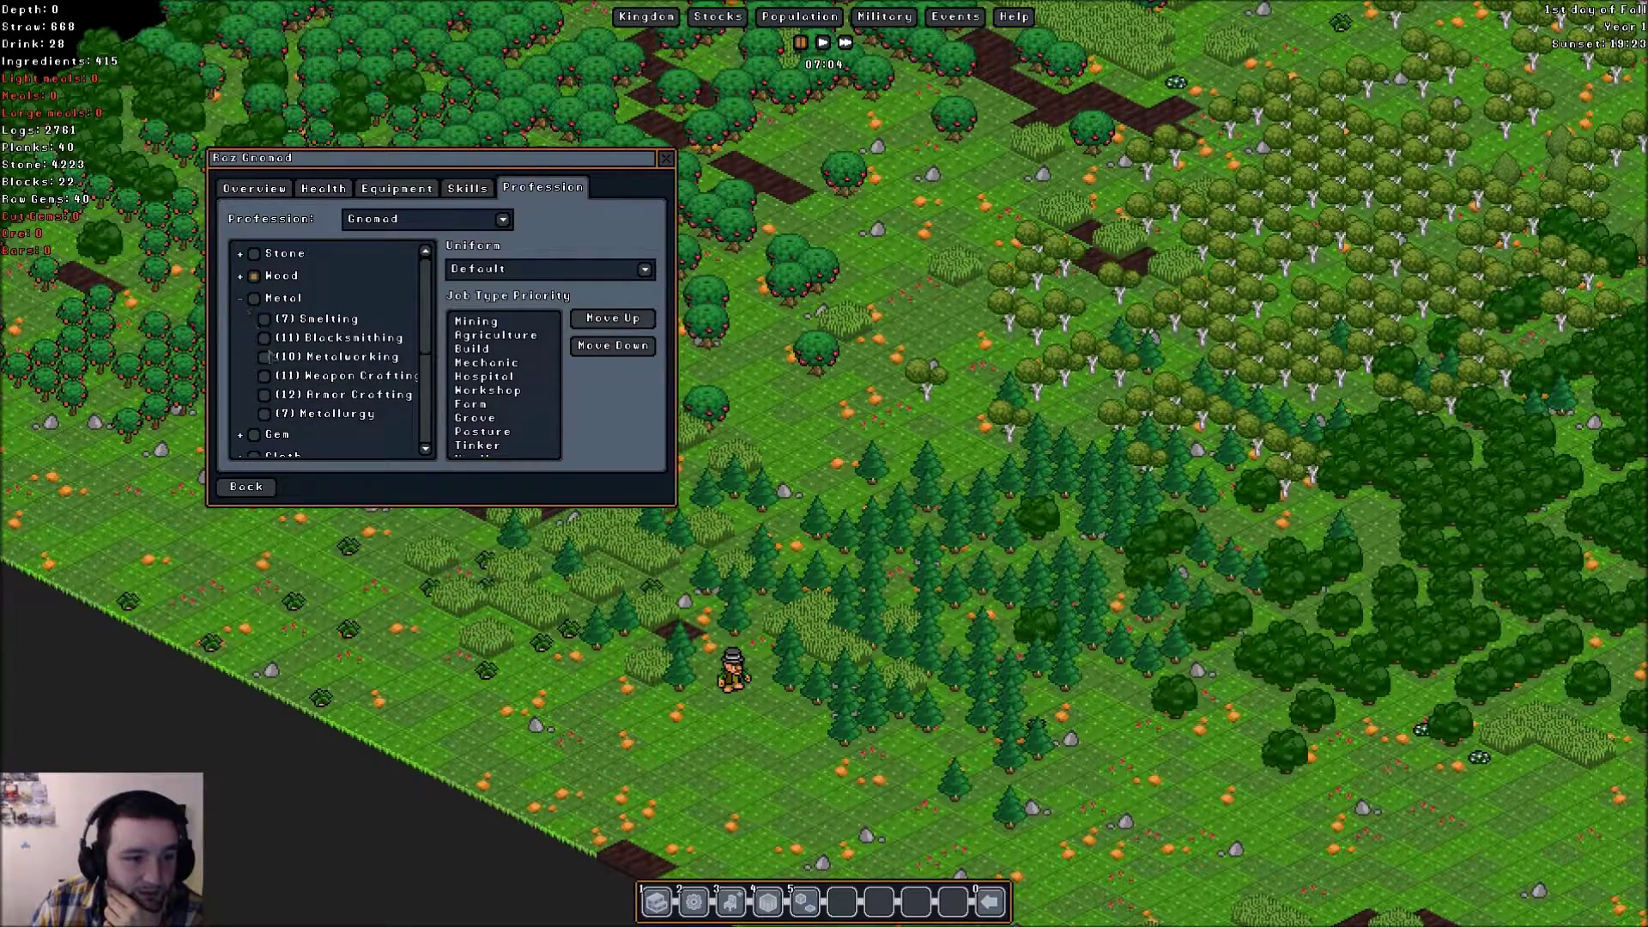
click(241, 299)
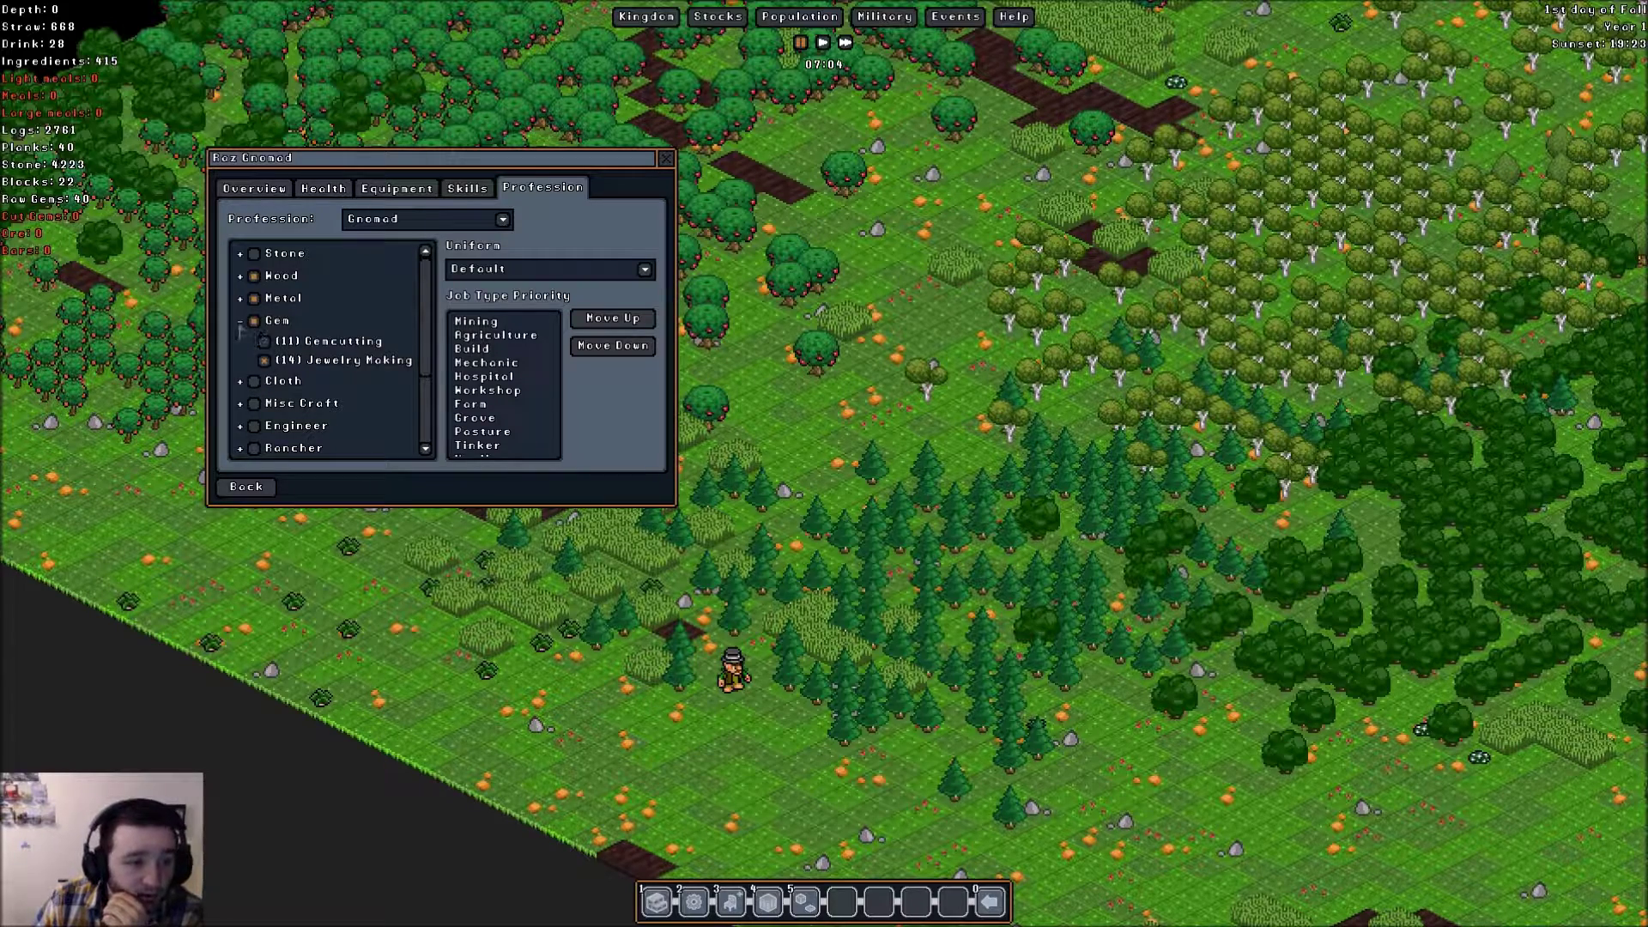
- Enable Glassworking under Misc Craft and expand the Engineer group
click(241, 321)
click(241, 343)
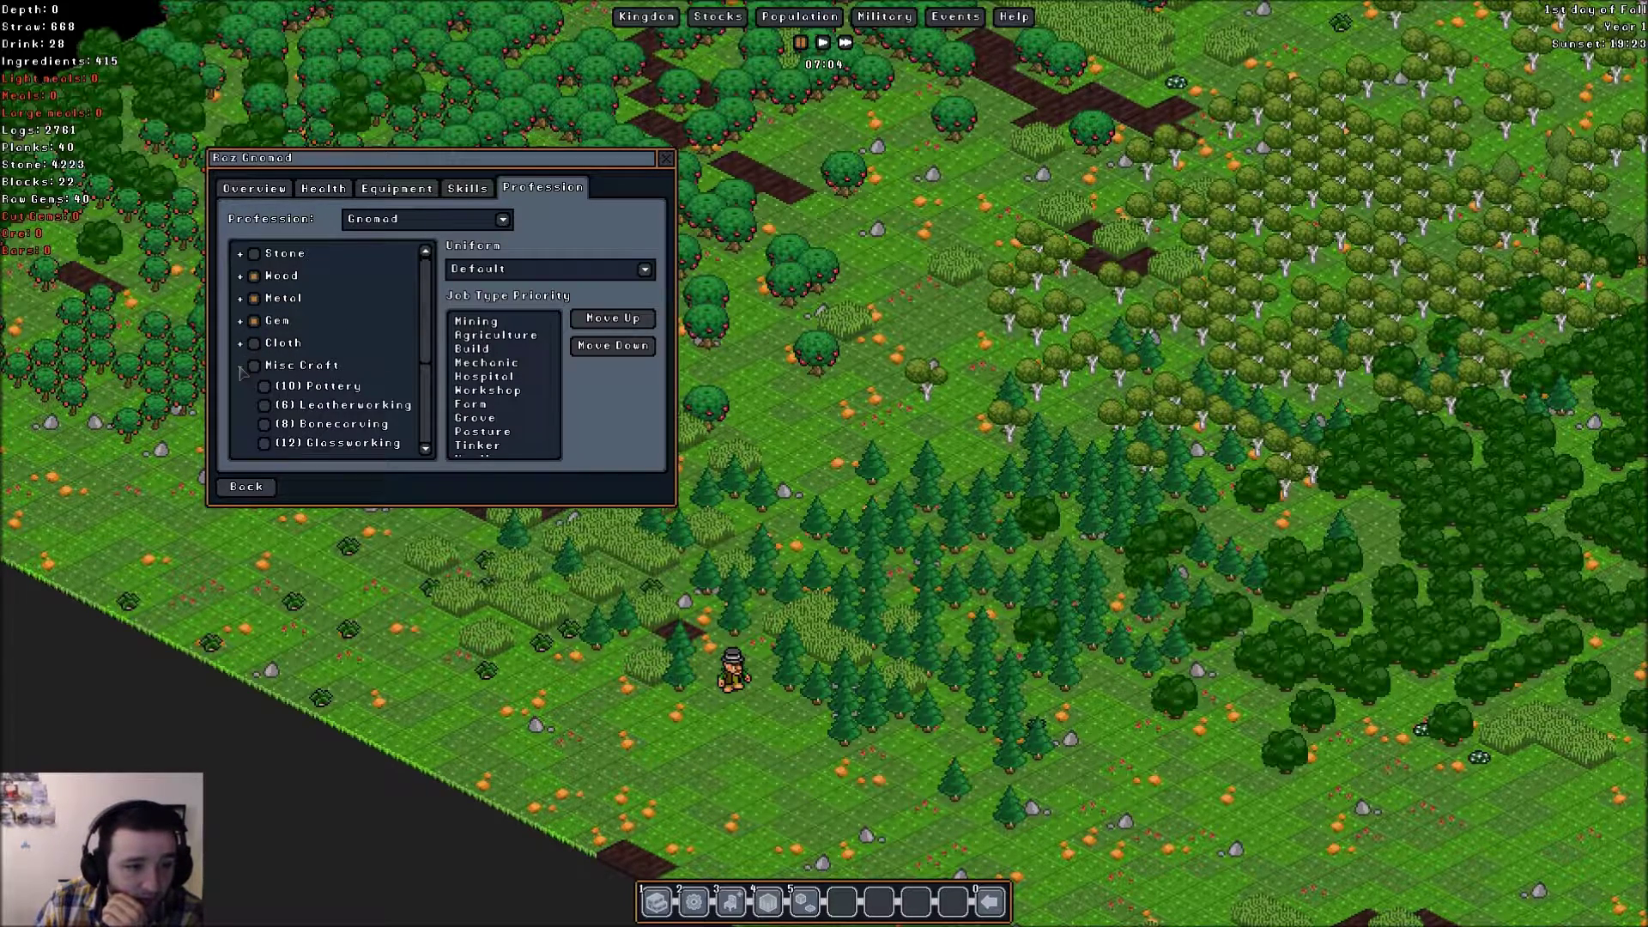
click(265, 445)
scroll(264, 444, down, 1)
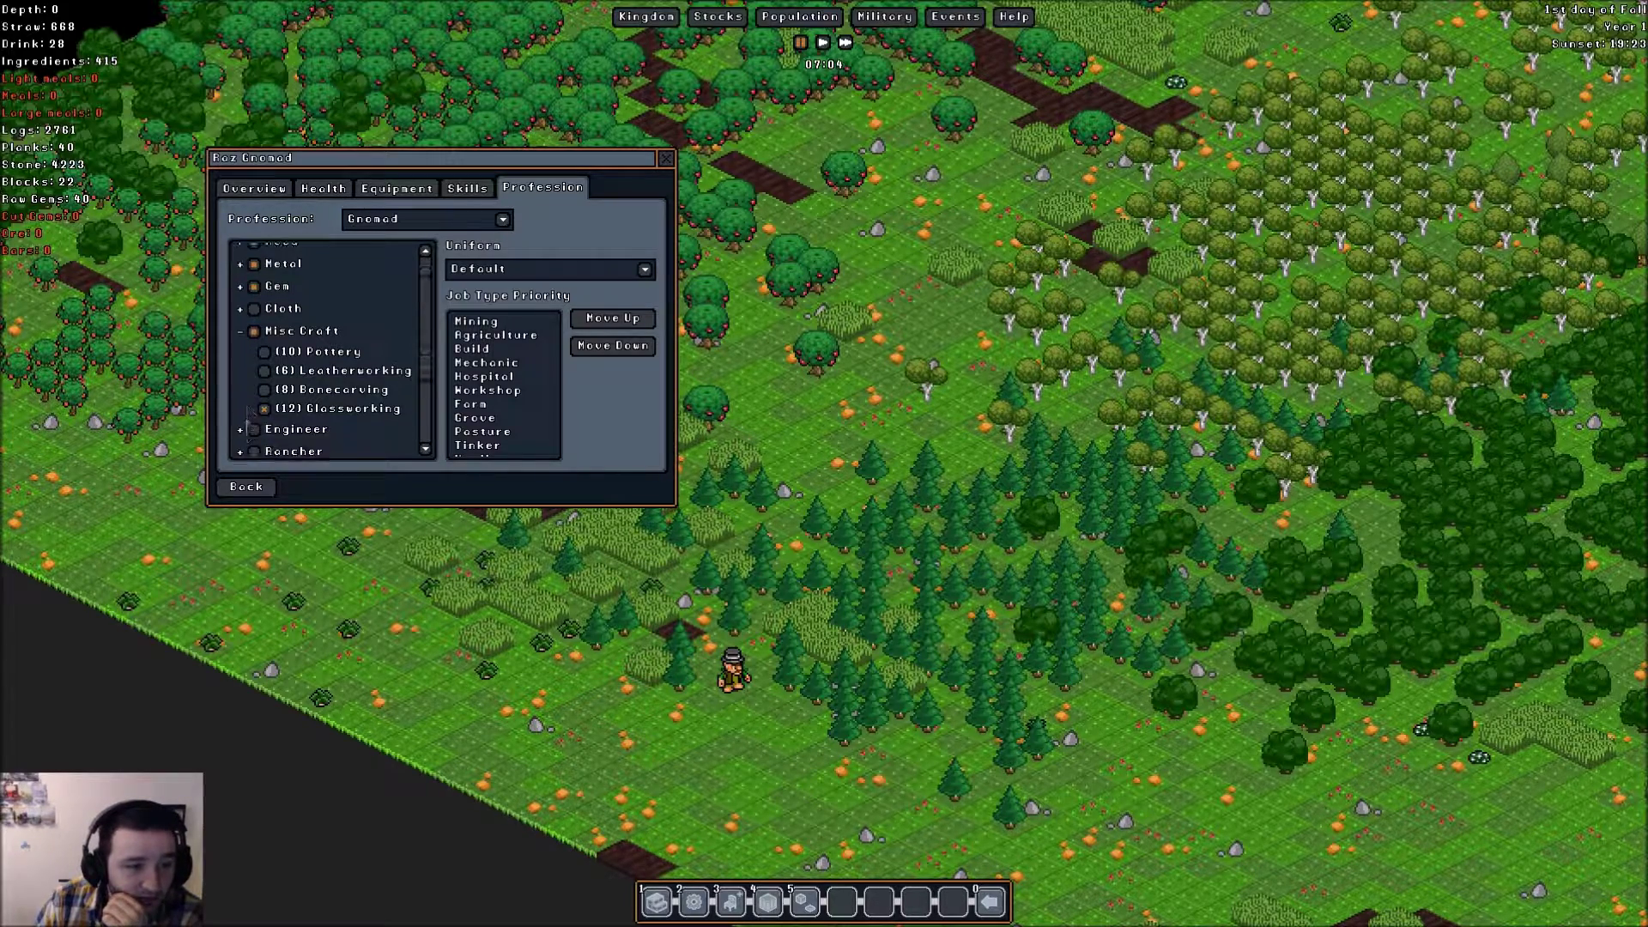
click(241, 331)
click(241, 373)
scroll(249, 397, down, 1)
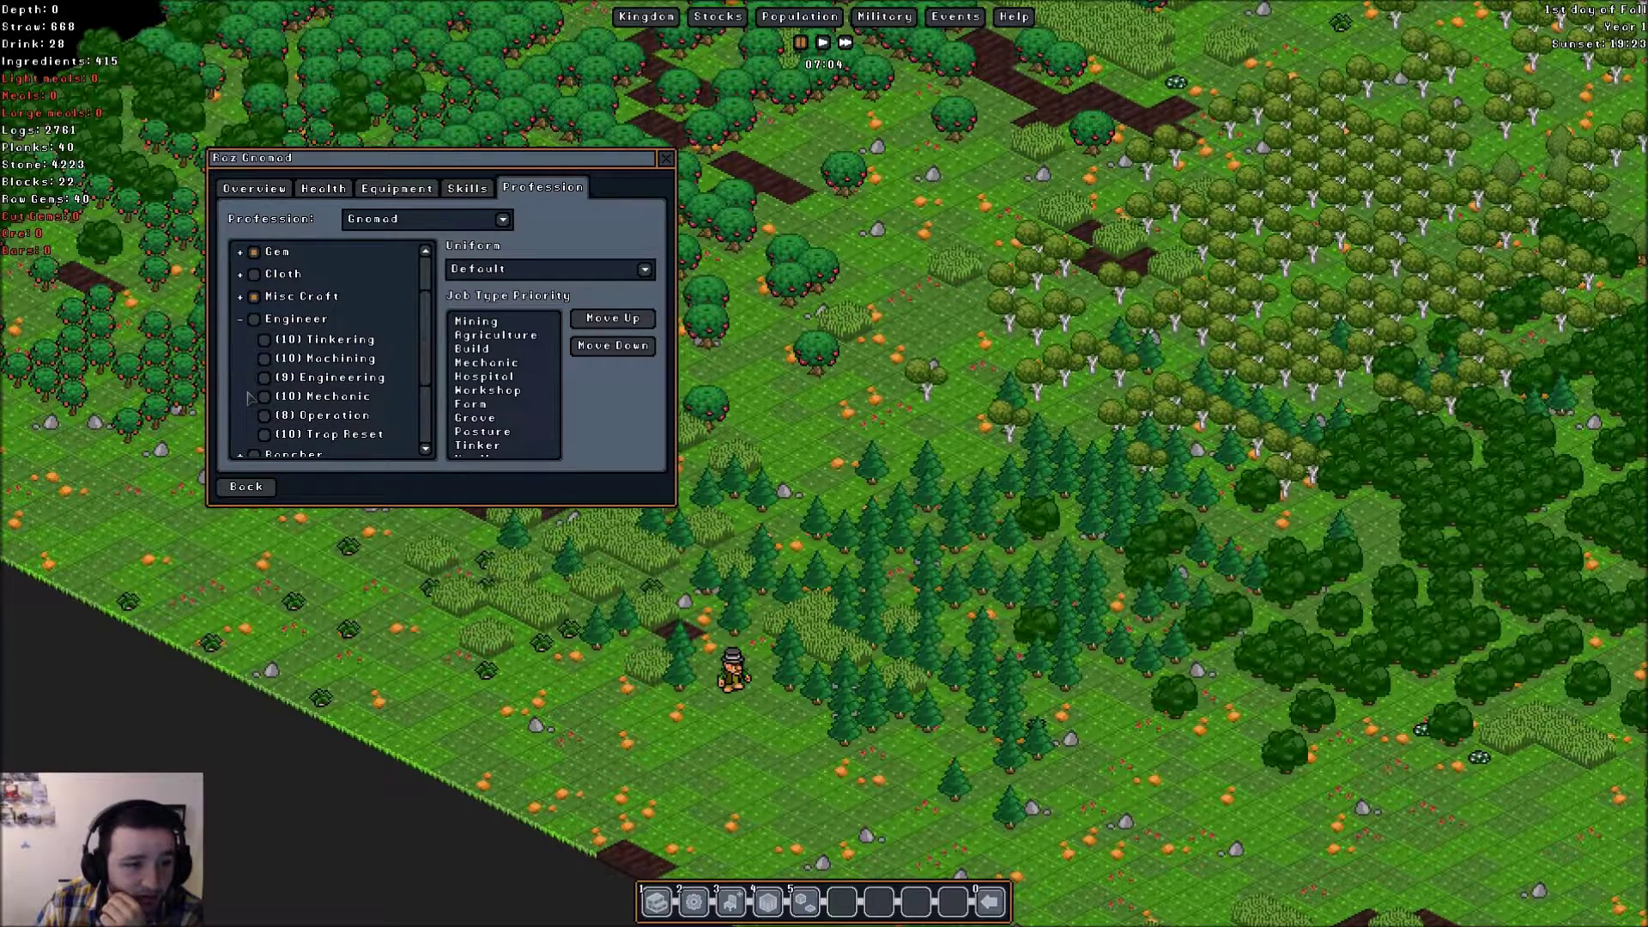
- Browse the Engineer, Agriculture, Military and Misc groups, then close Roz's sheet
click(241, 323)
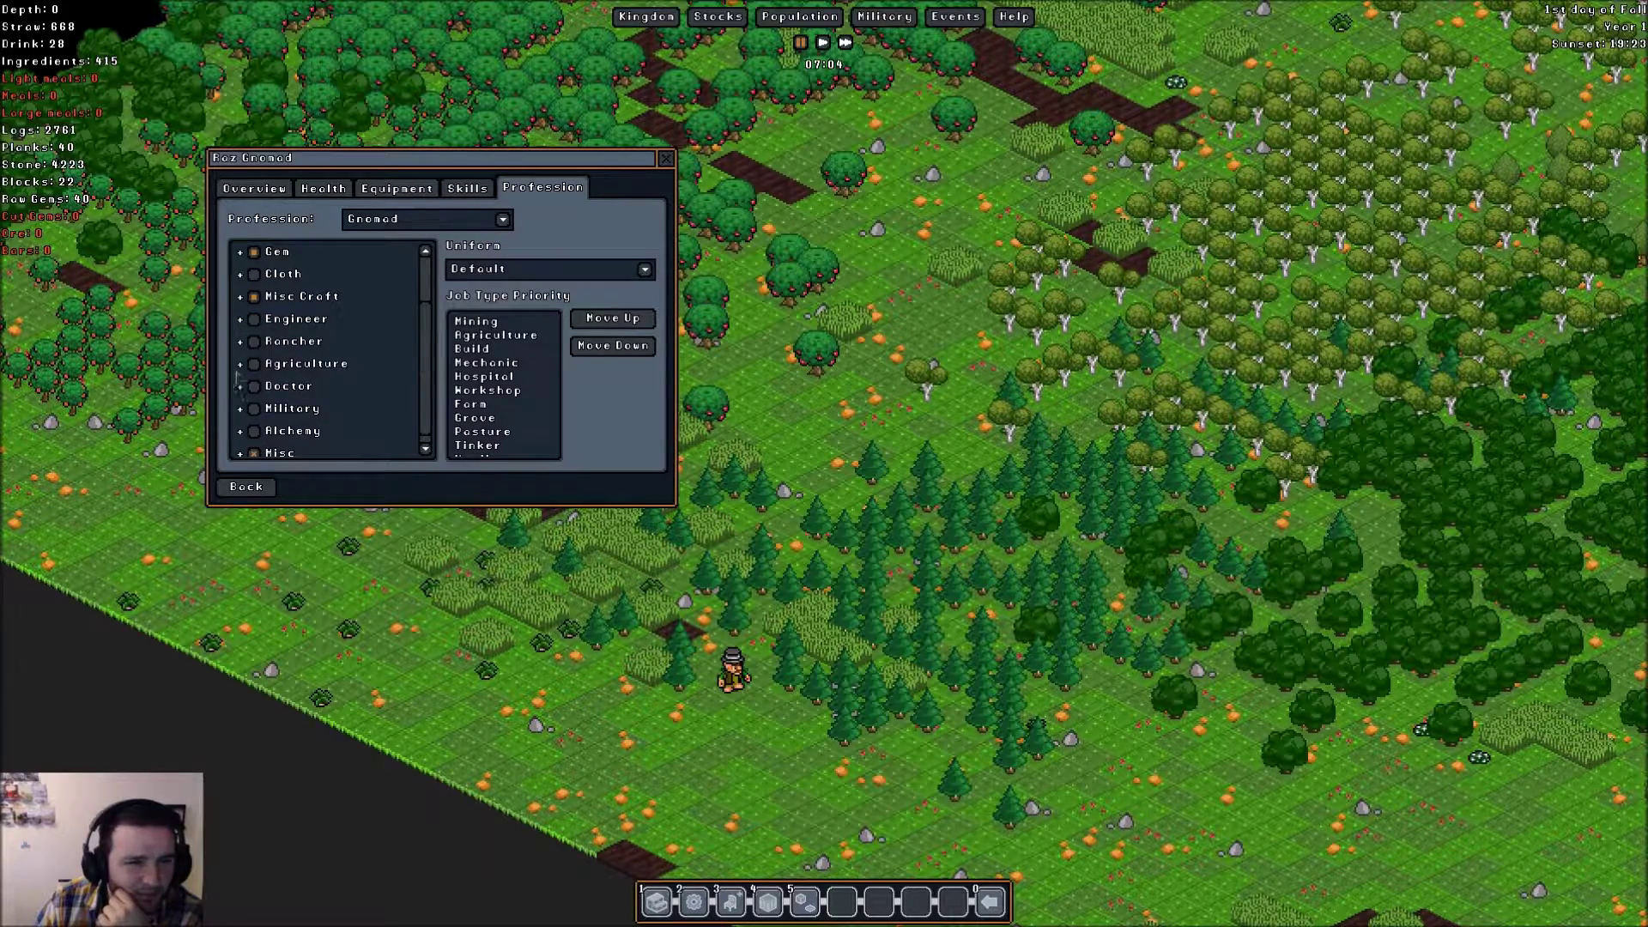
click(241, 363)
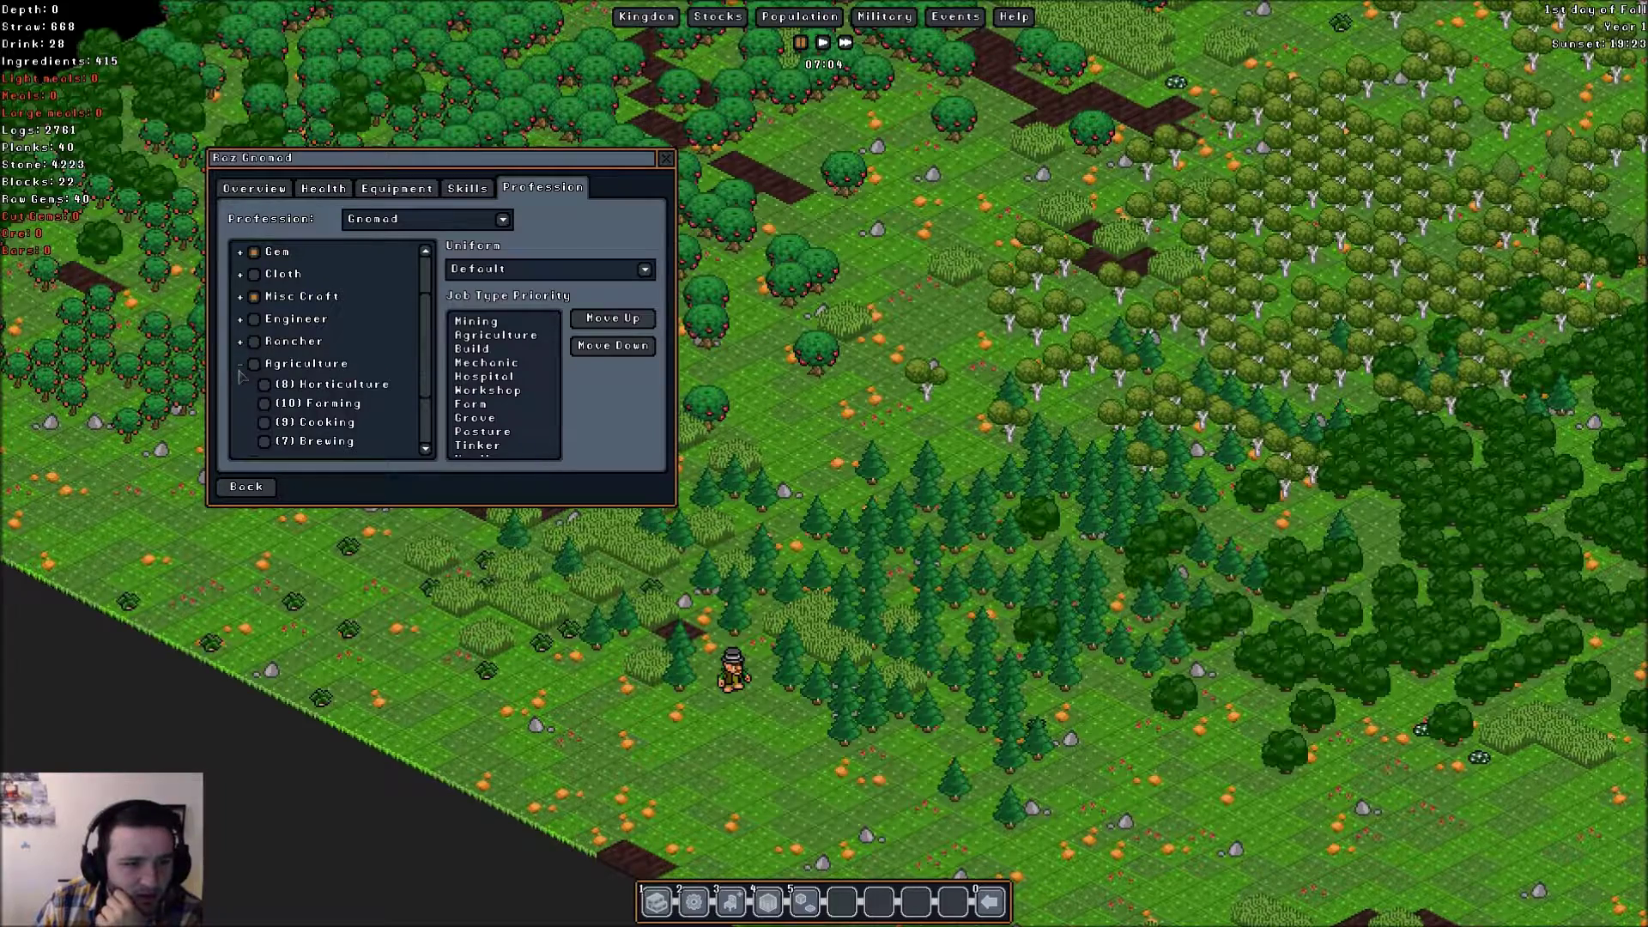
click(242, 365)
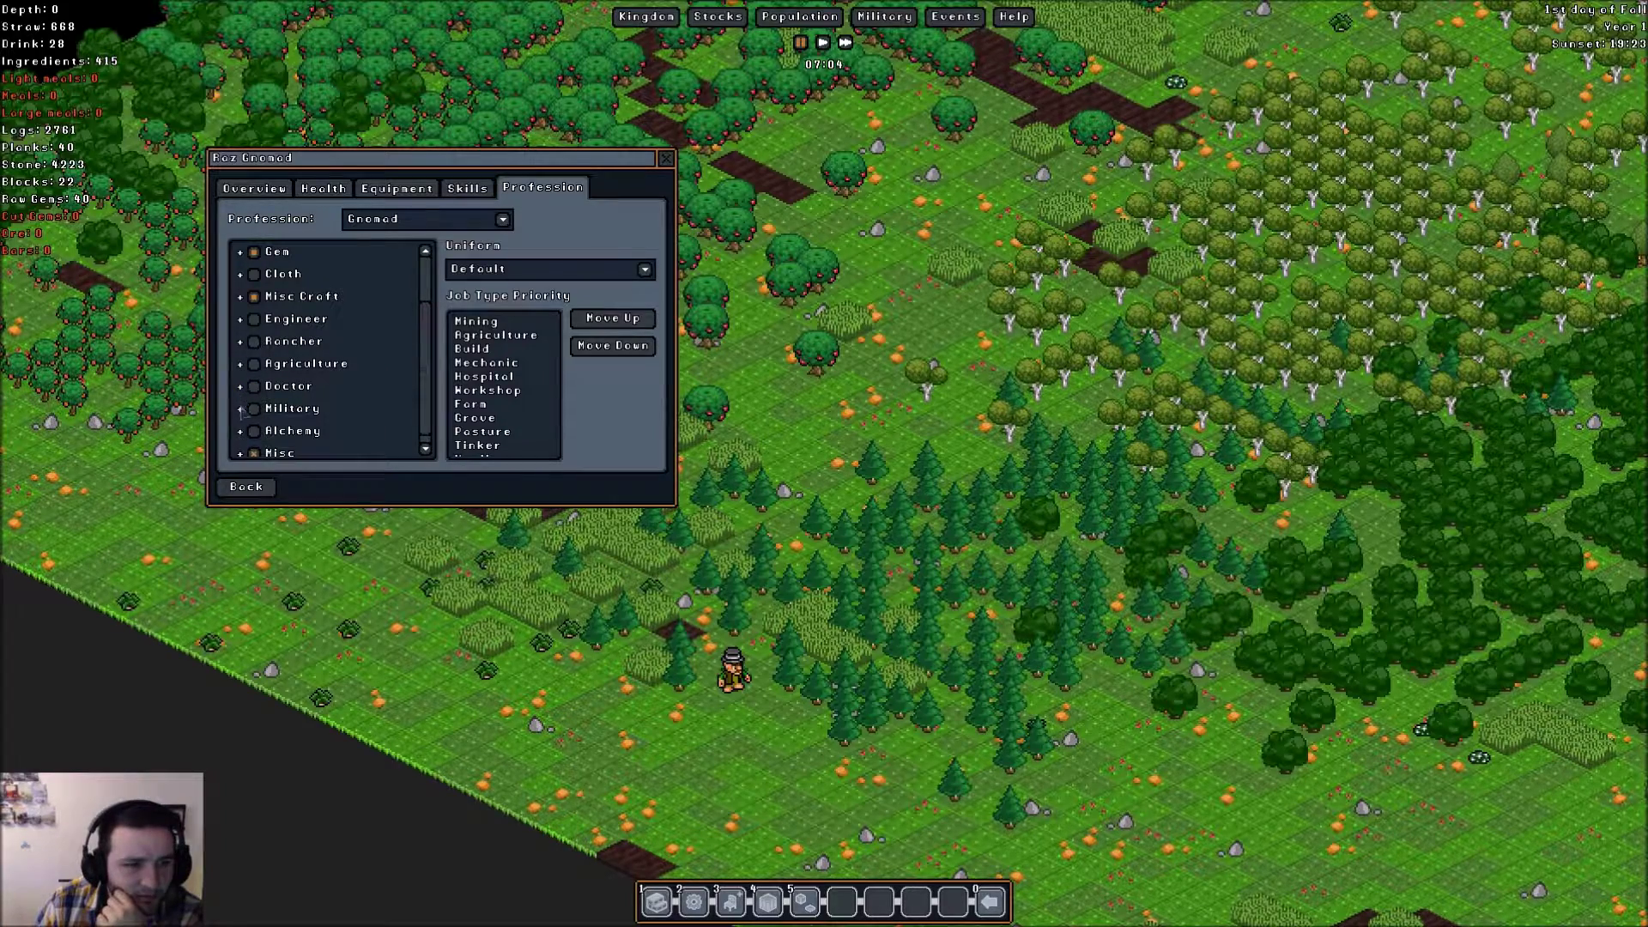
click(242, 410)
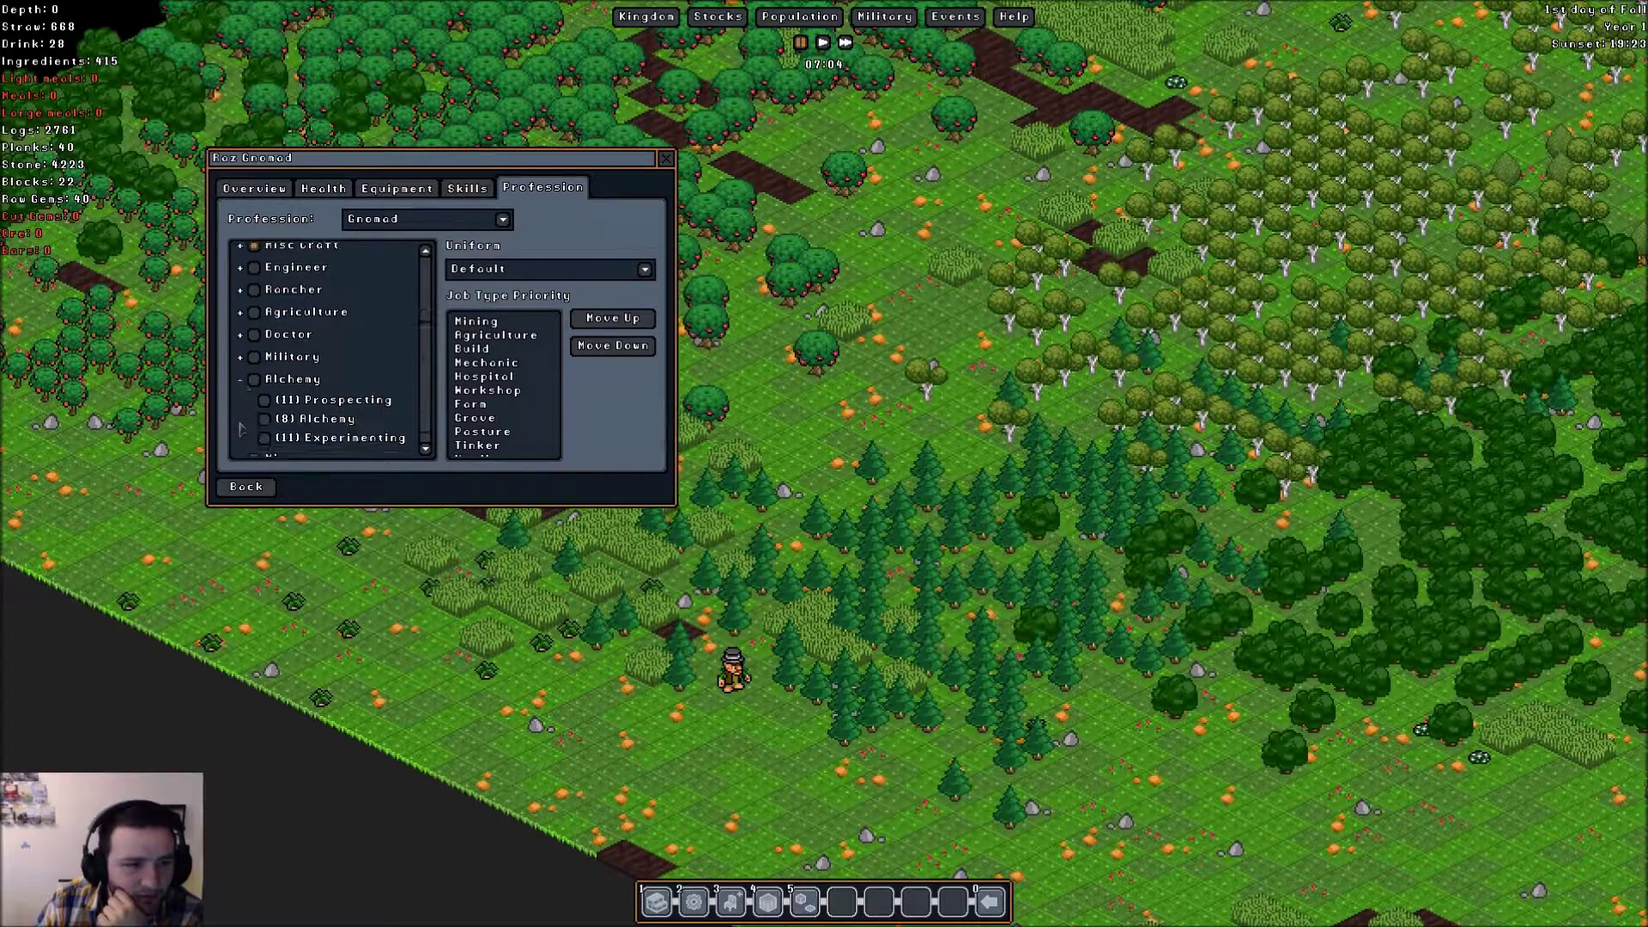
click(241, 445)
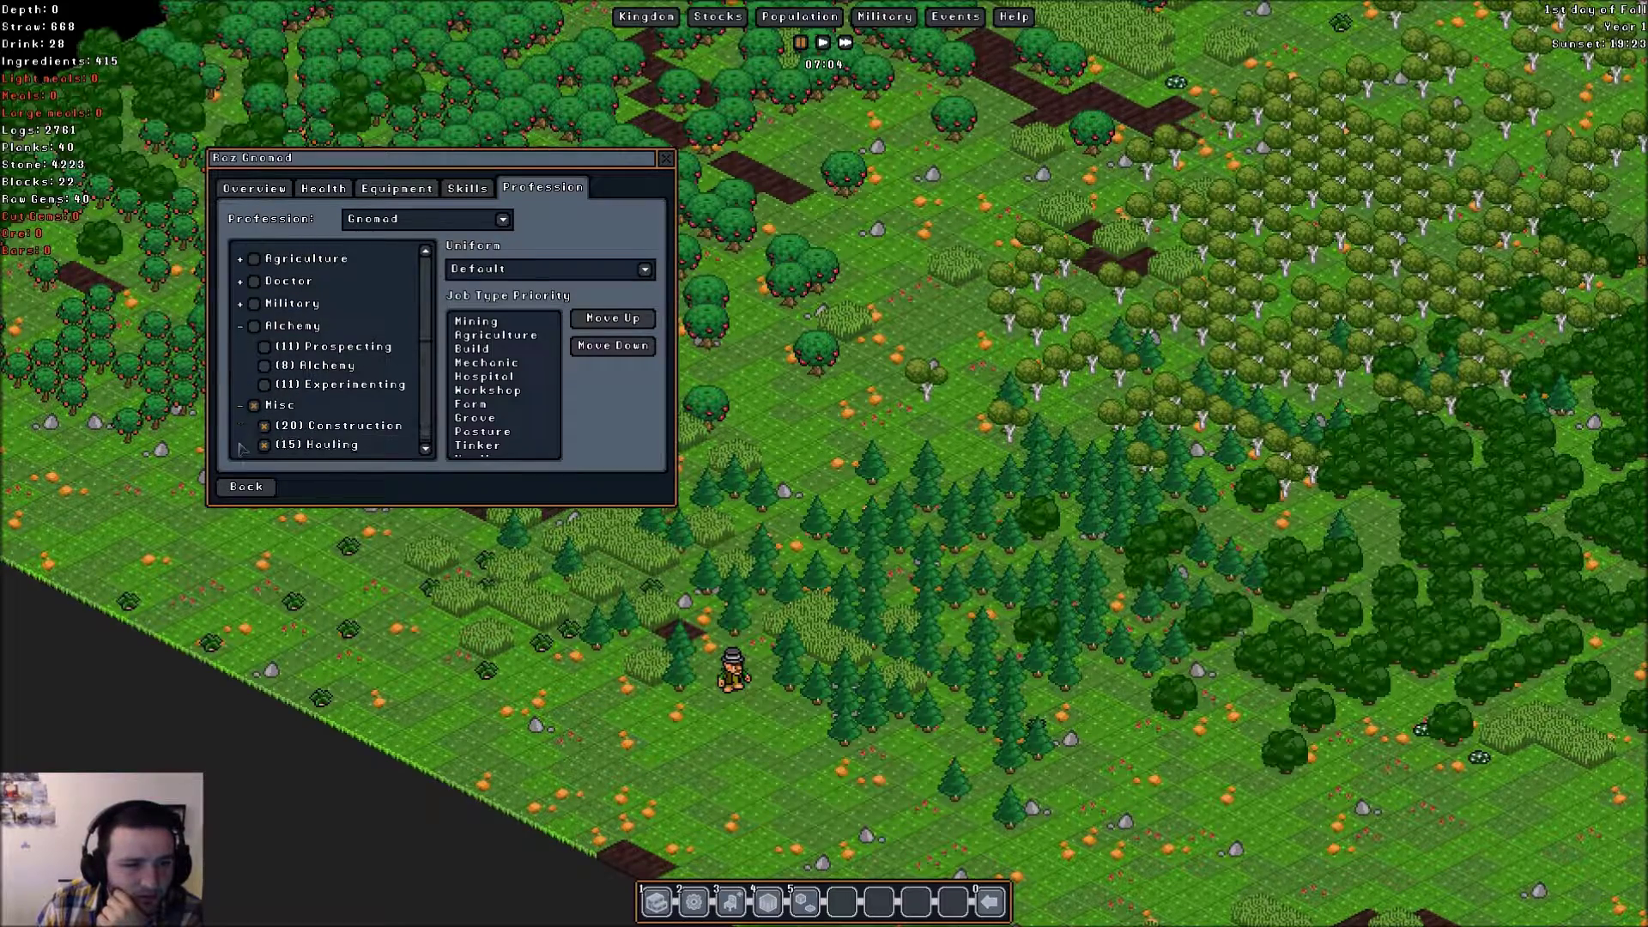
click(246, 487)
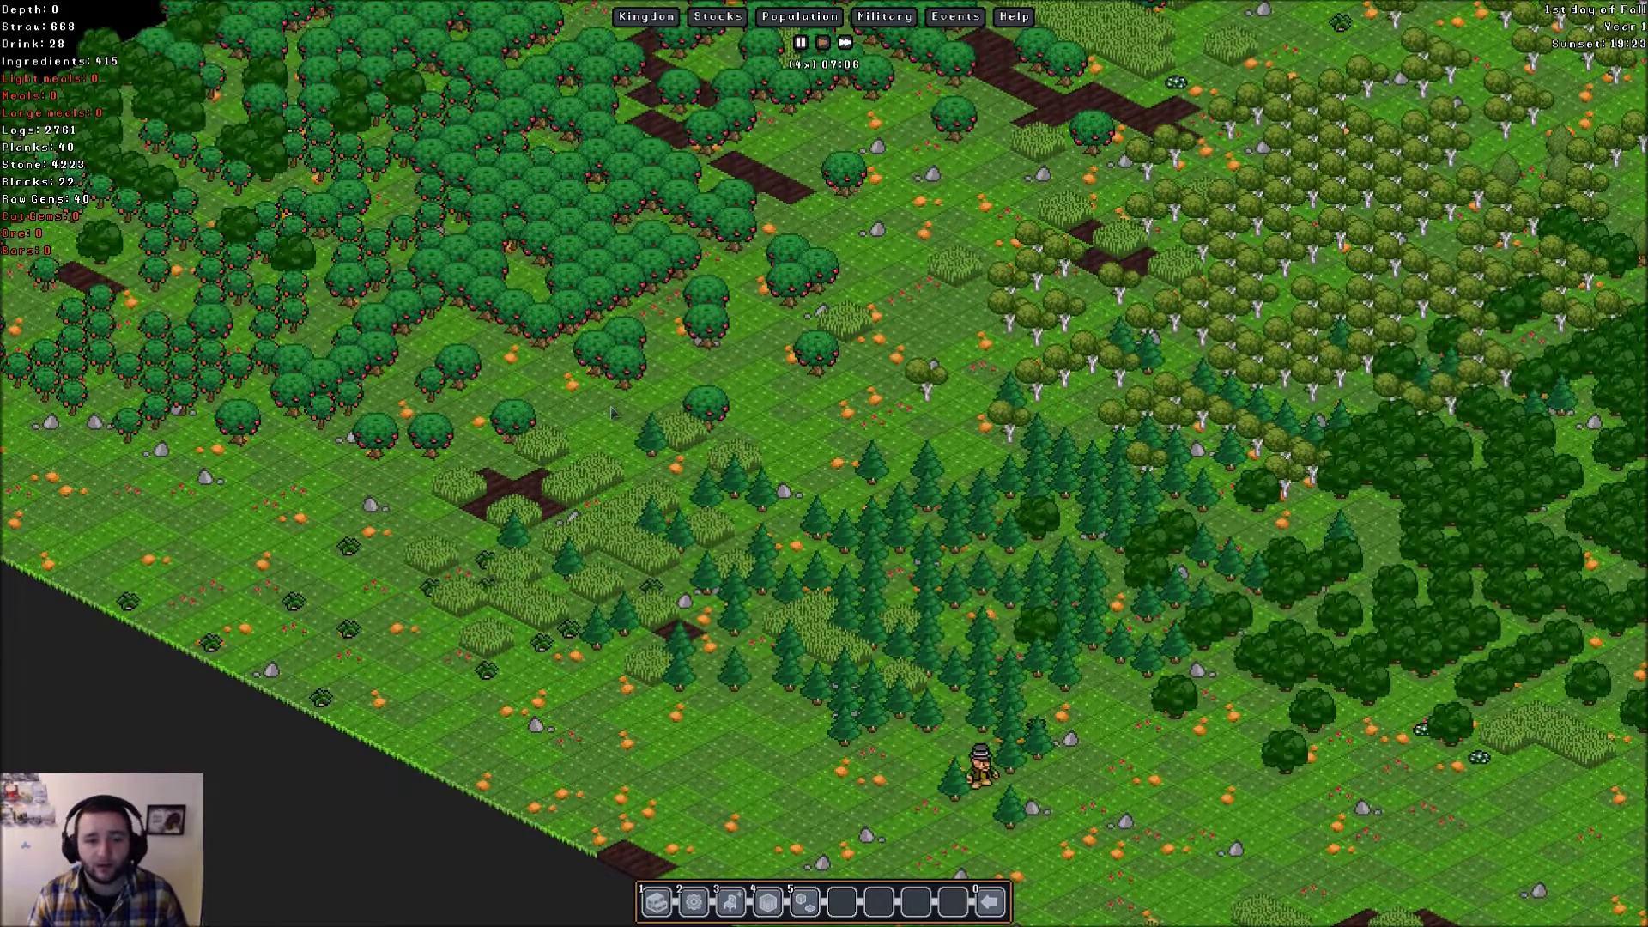
- Pan from the forest past the pond to the farm fields and workshops
key(Down)
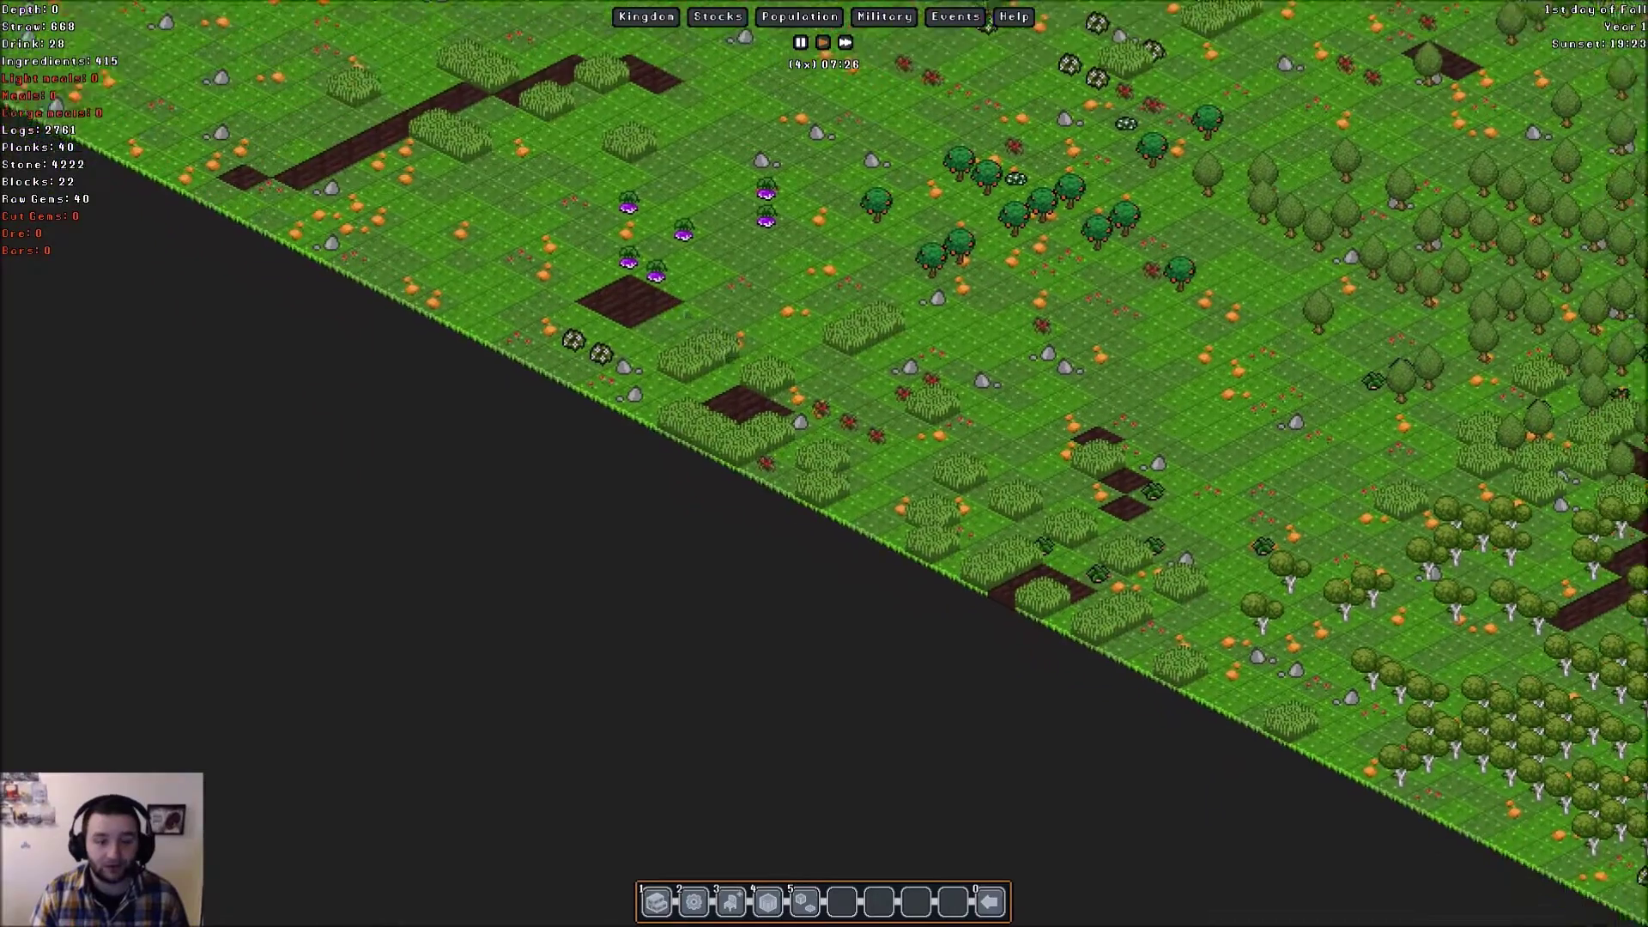
key(Right)
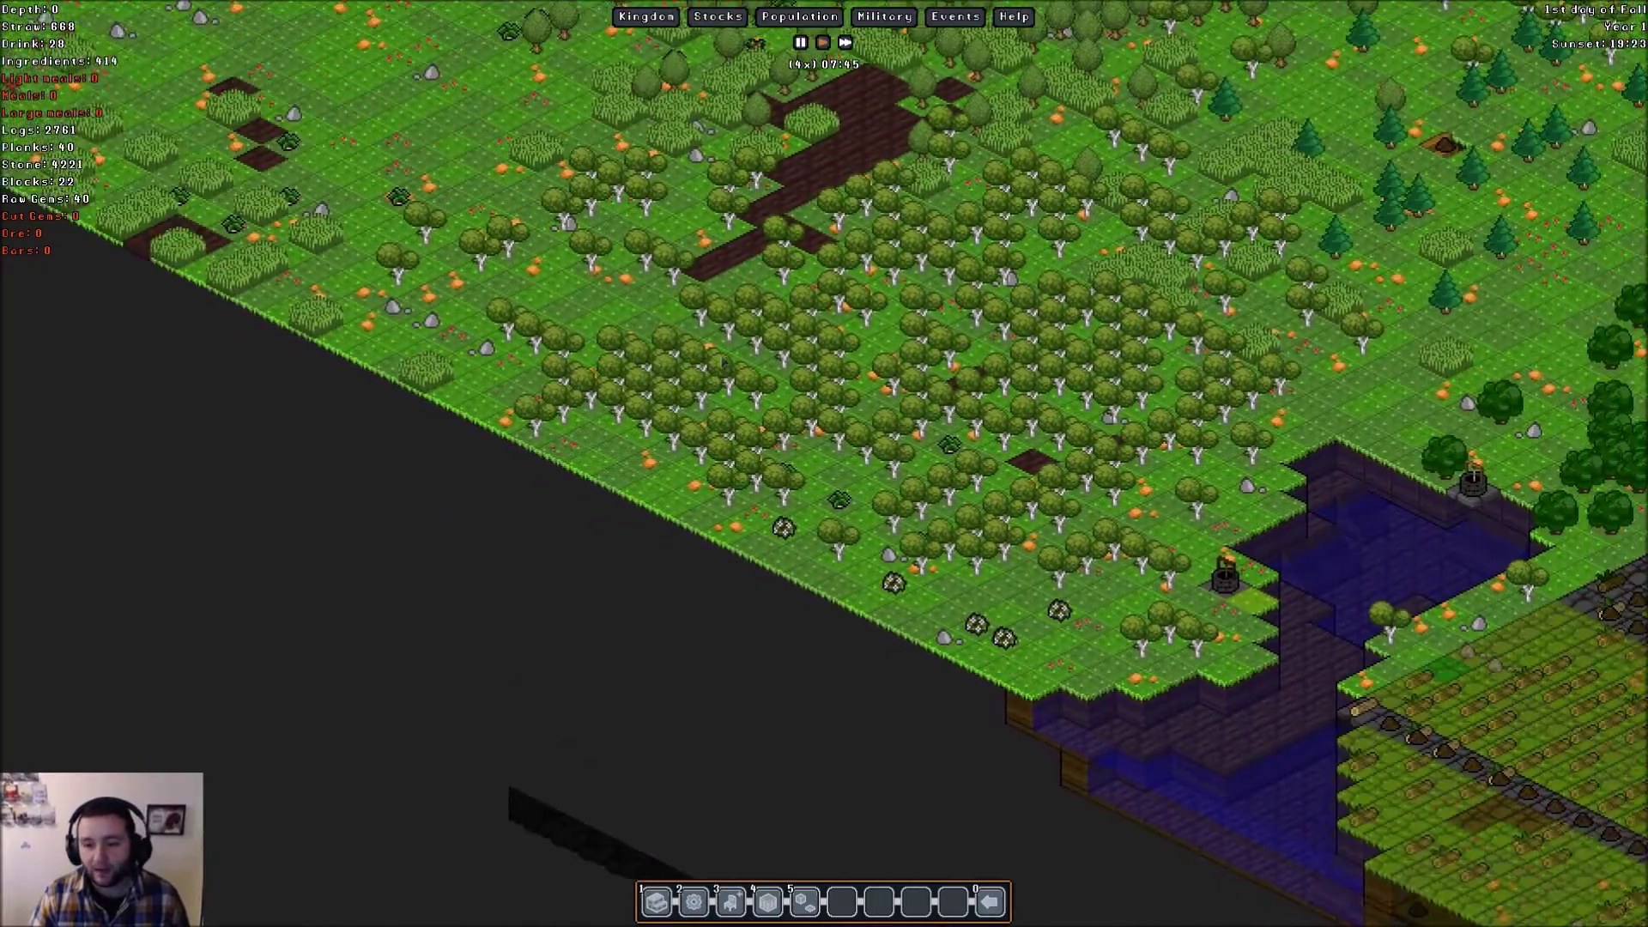
key(Right)
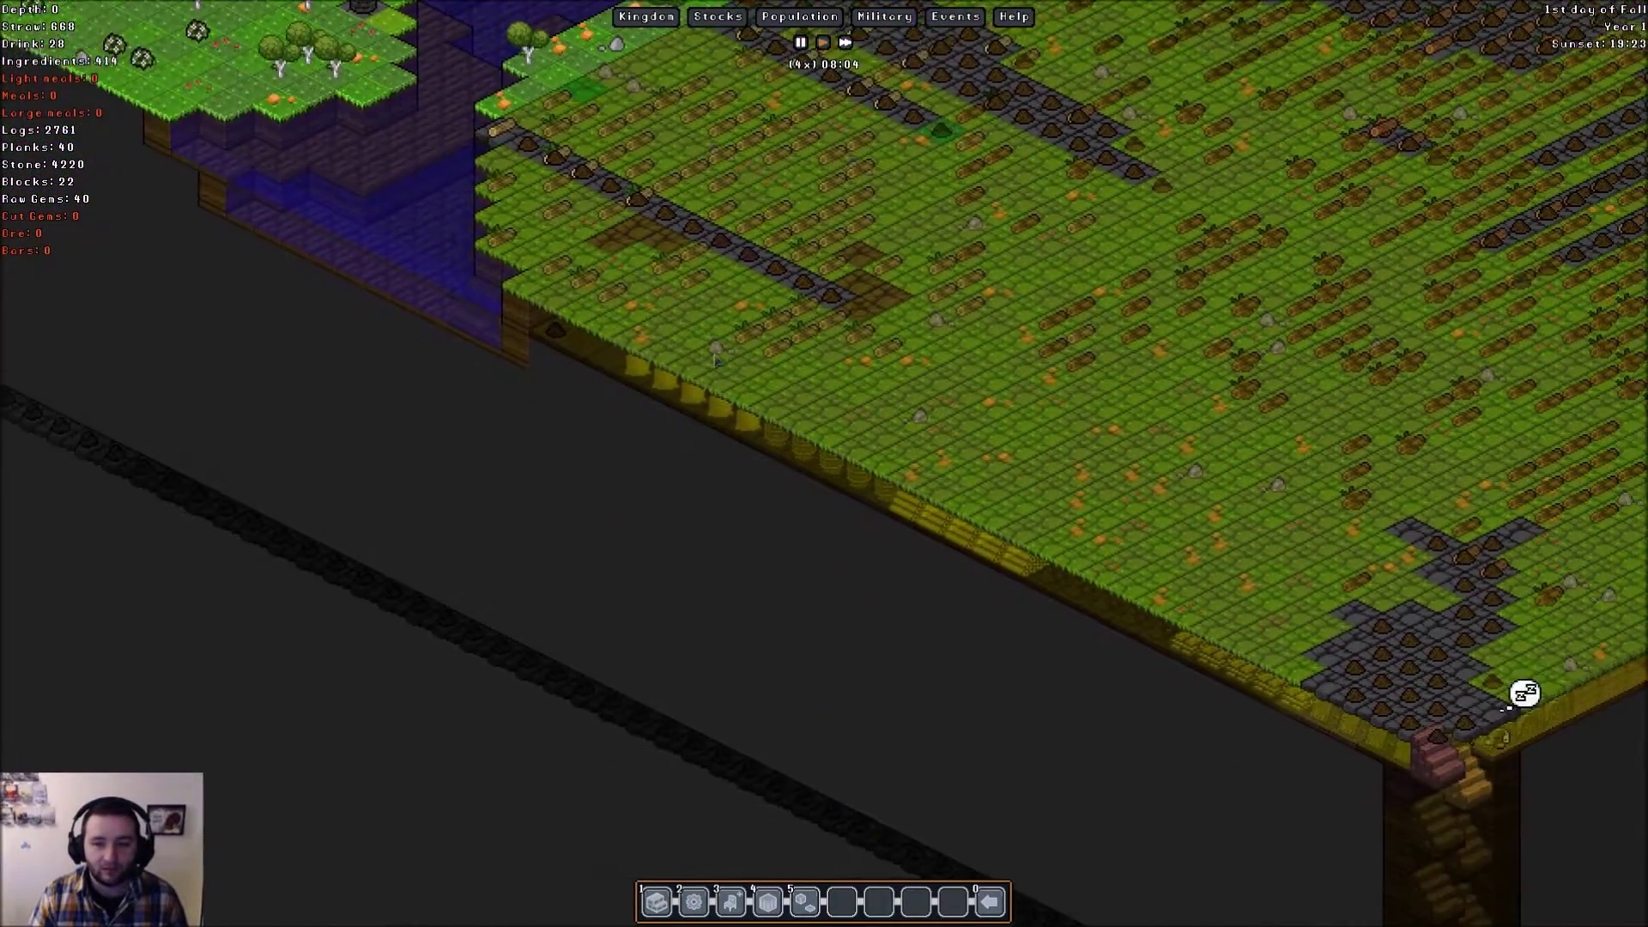
scroll(718, 361, down, 2)
key(Up)
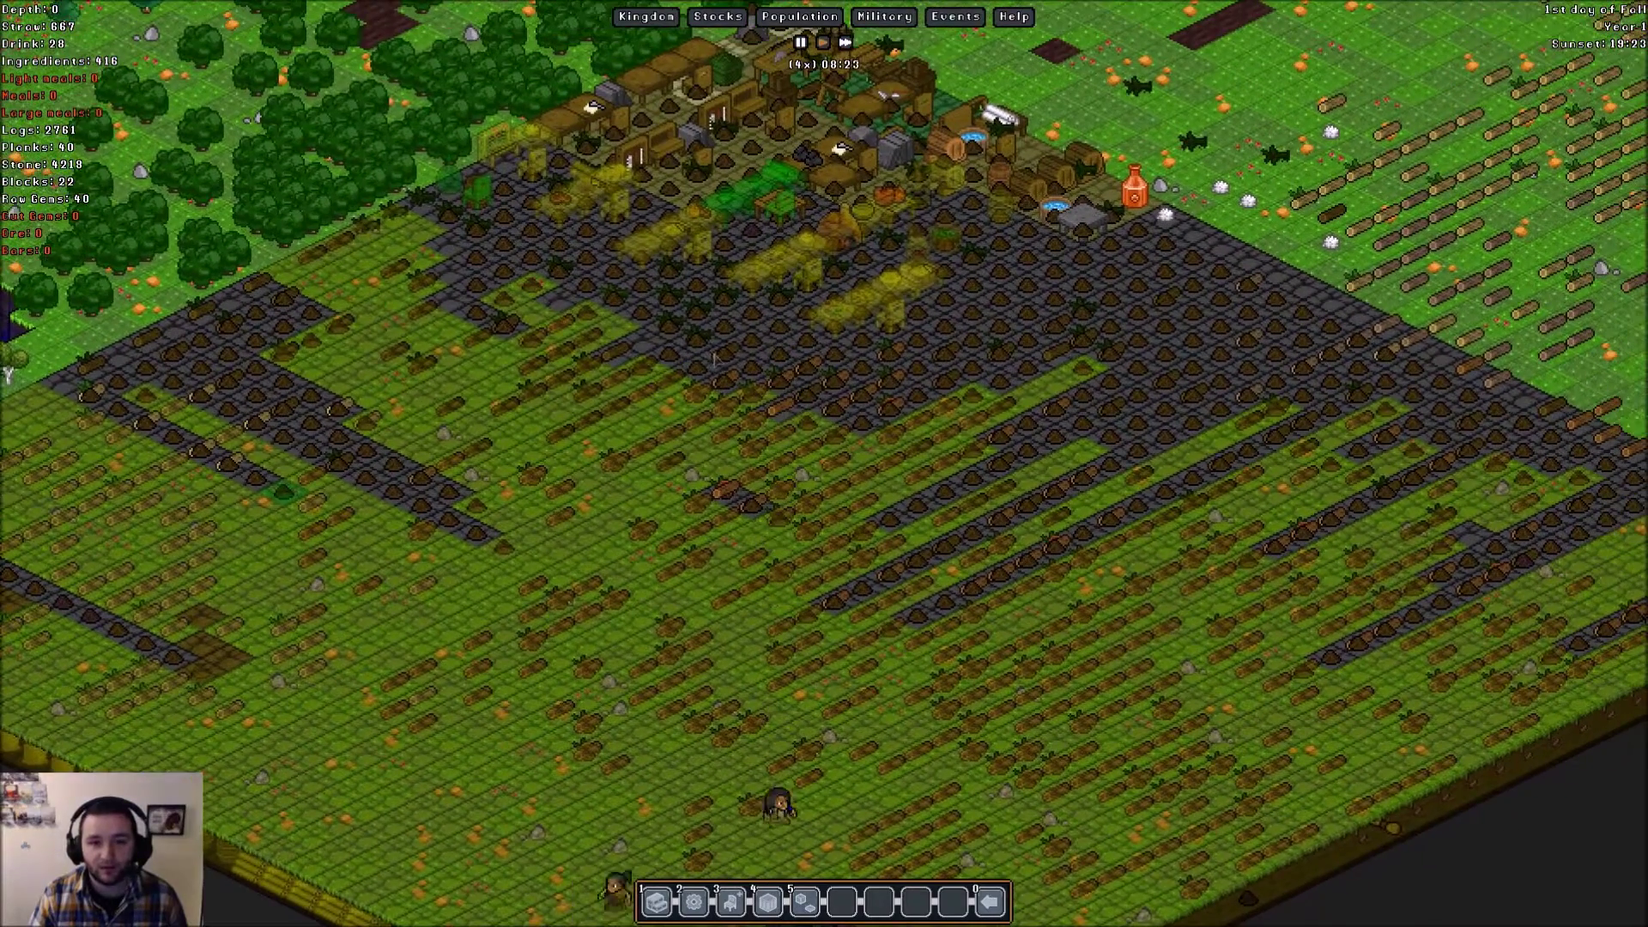
key(Up)
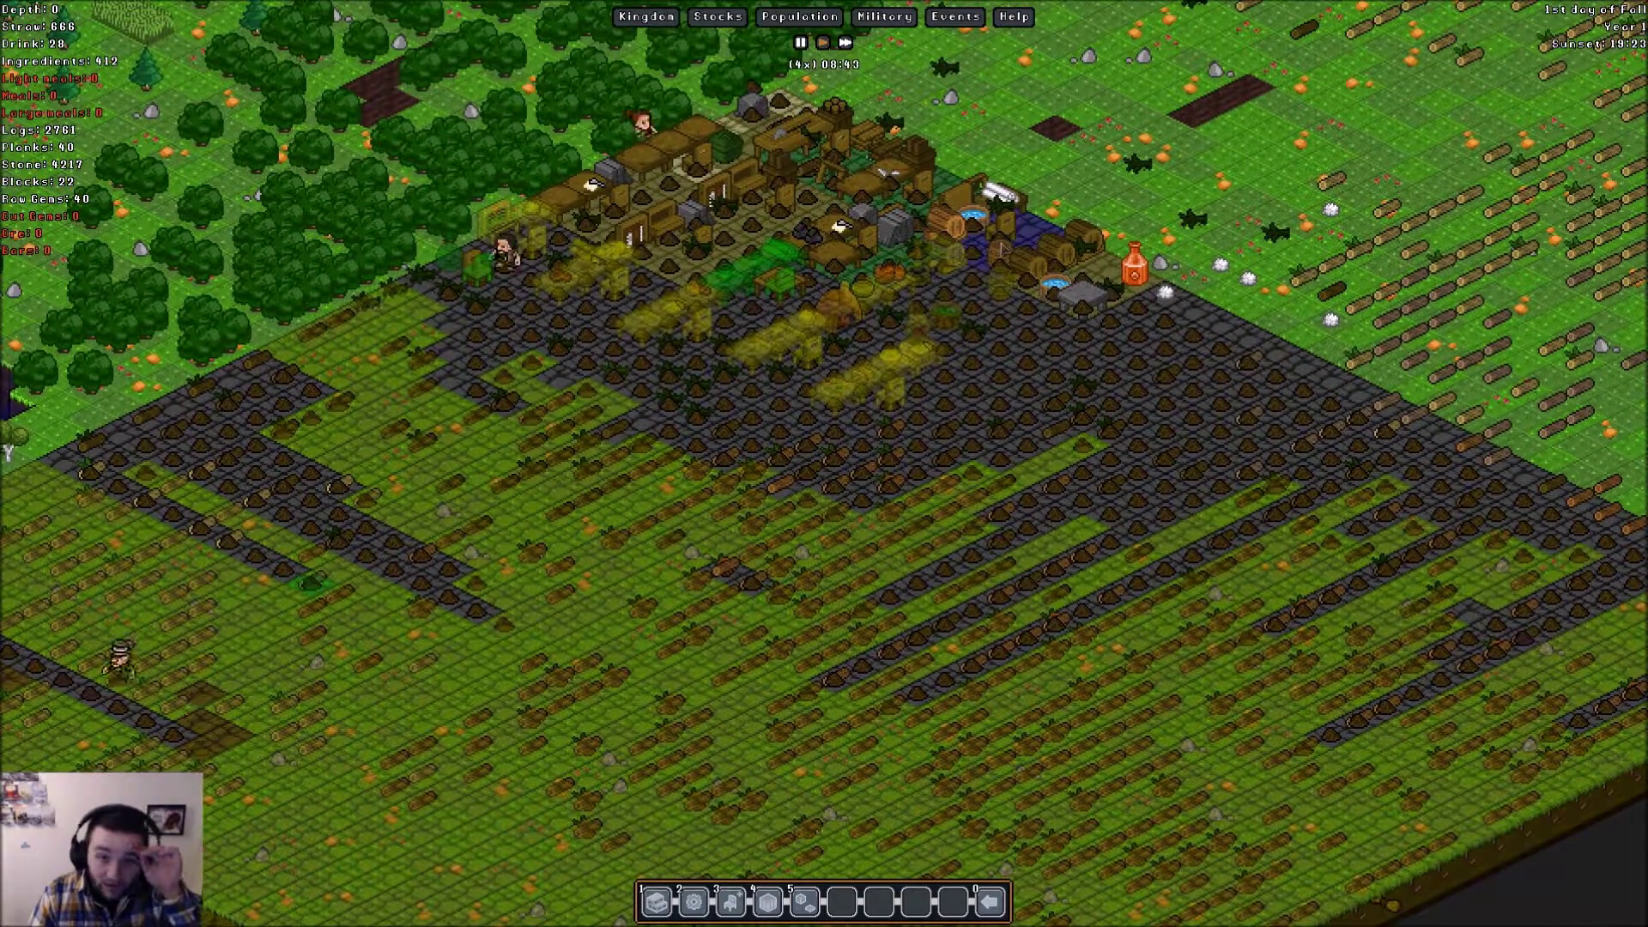
- Queue a Distillery job to craft 50 beer
click(256, 247)
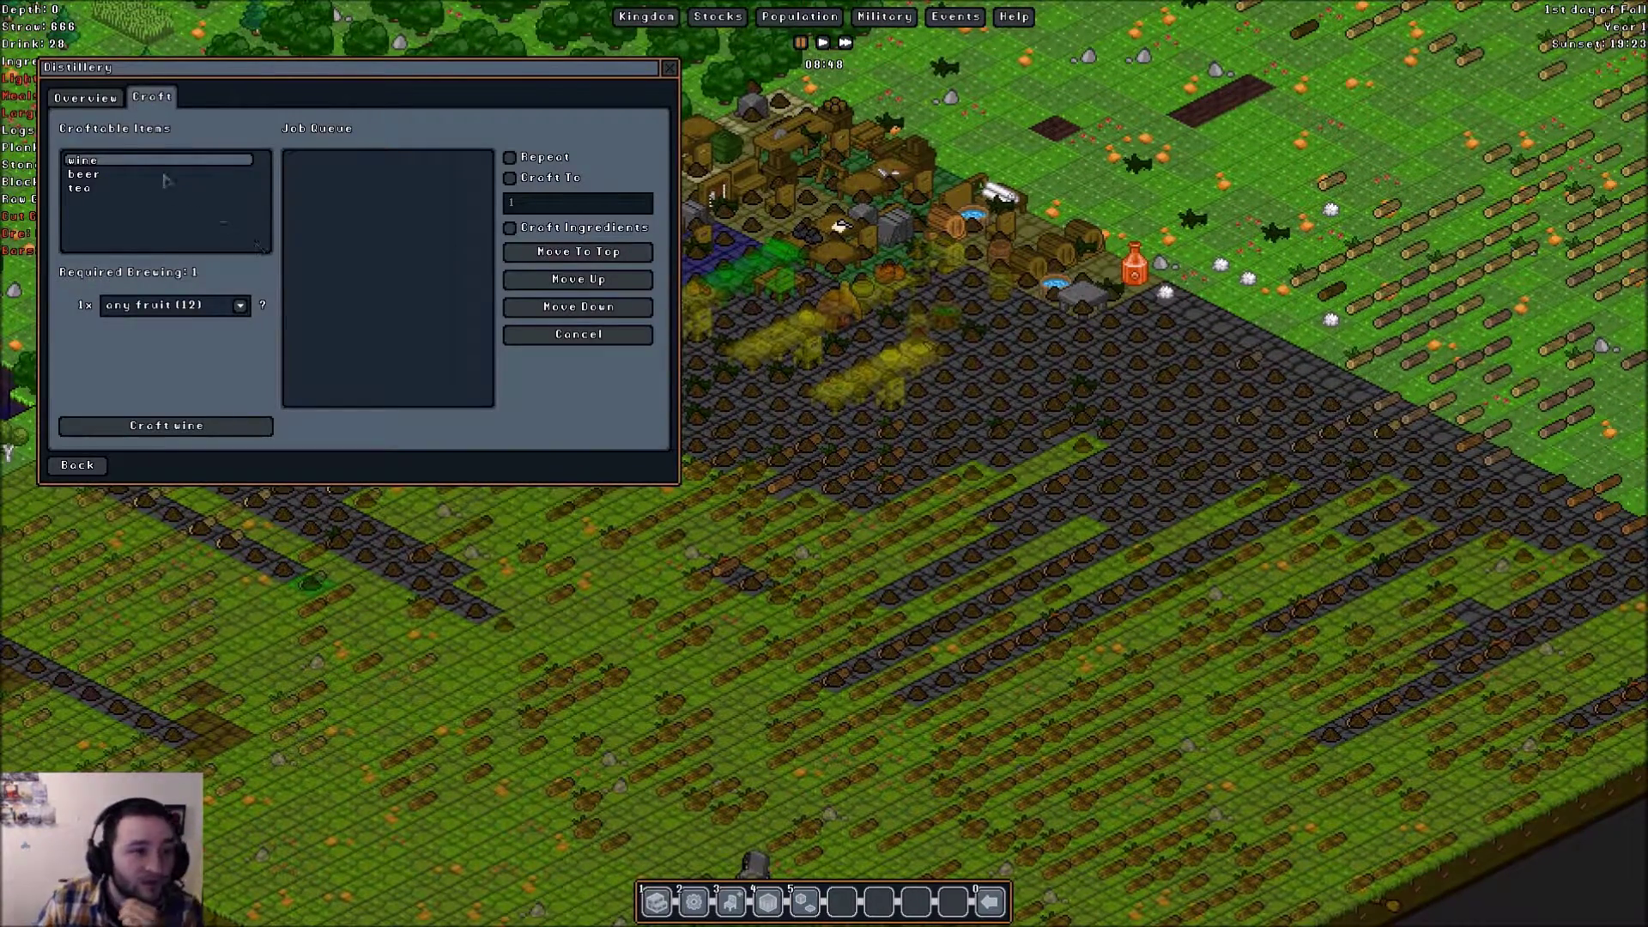
click(83, 173)
click(165, 426)
text(50)
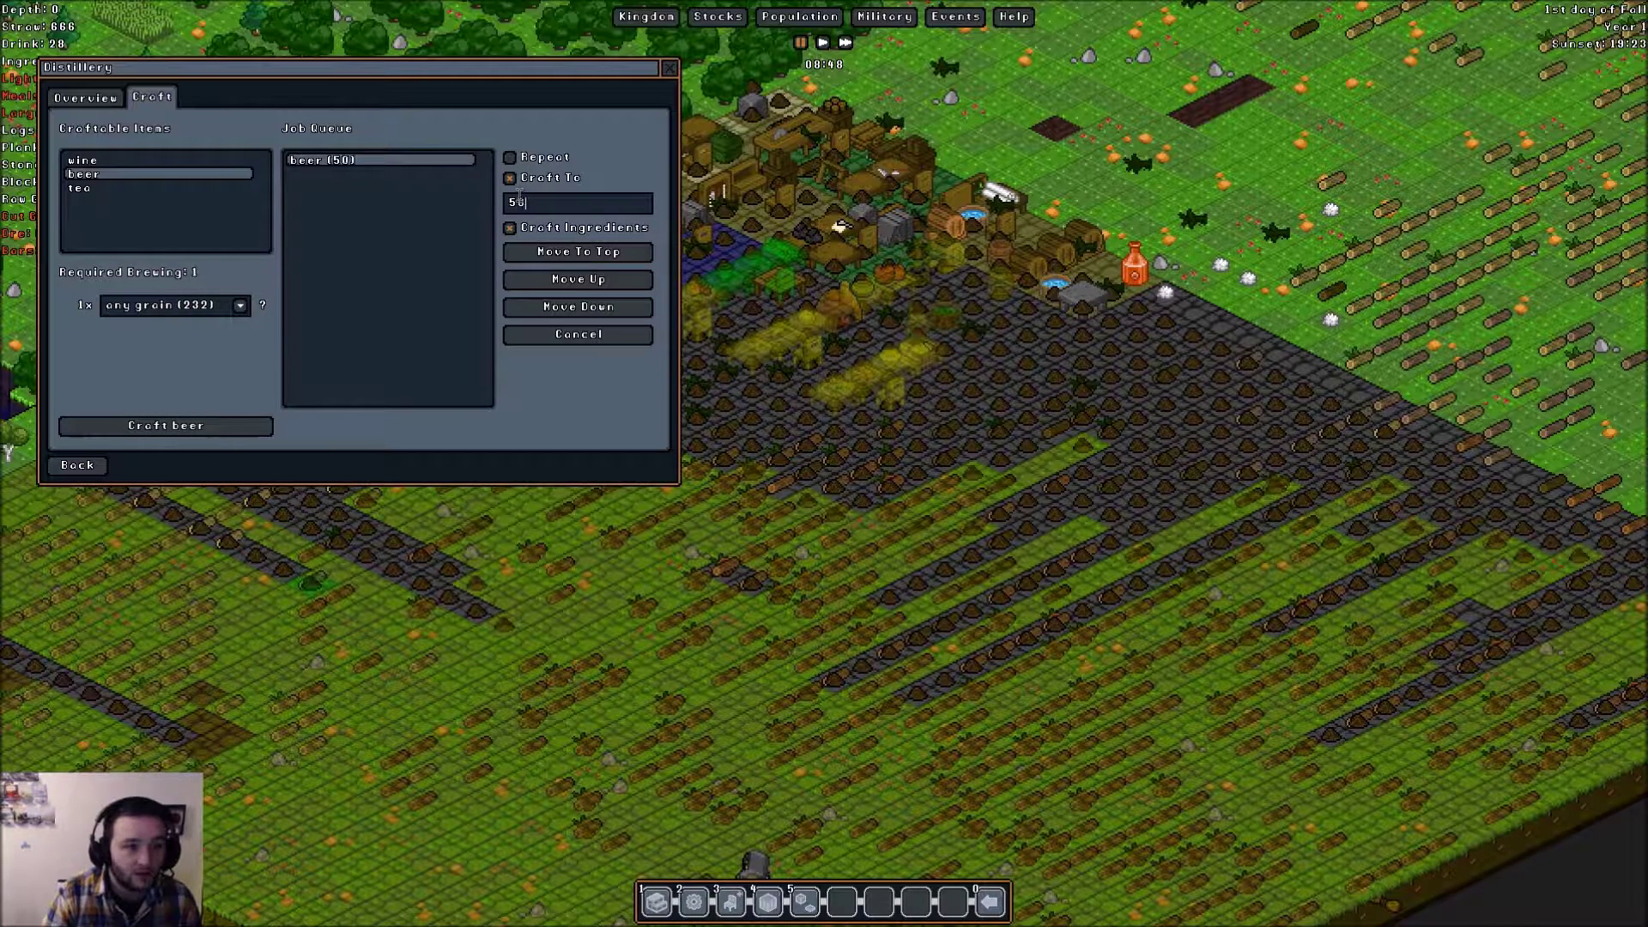
- Check which fruits can make wine, then close the Distillery window
click(177, 162)
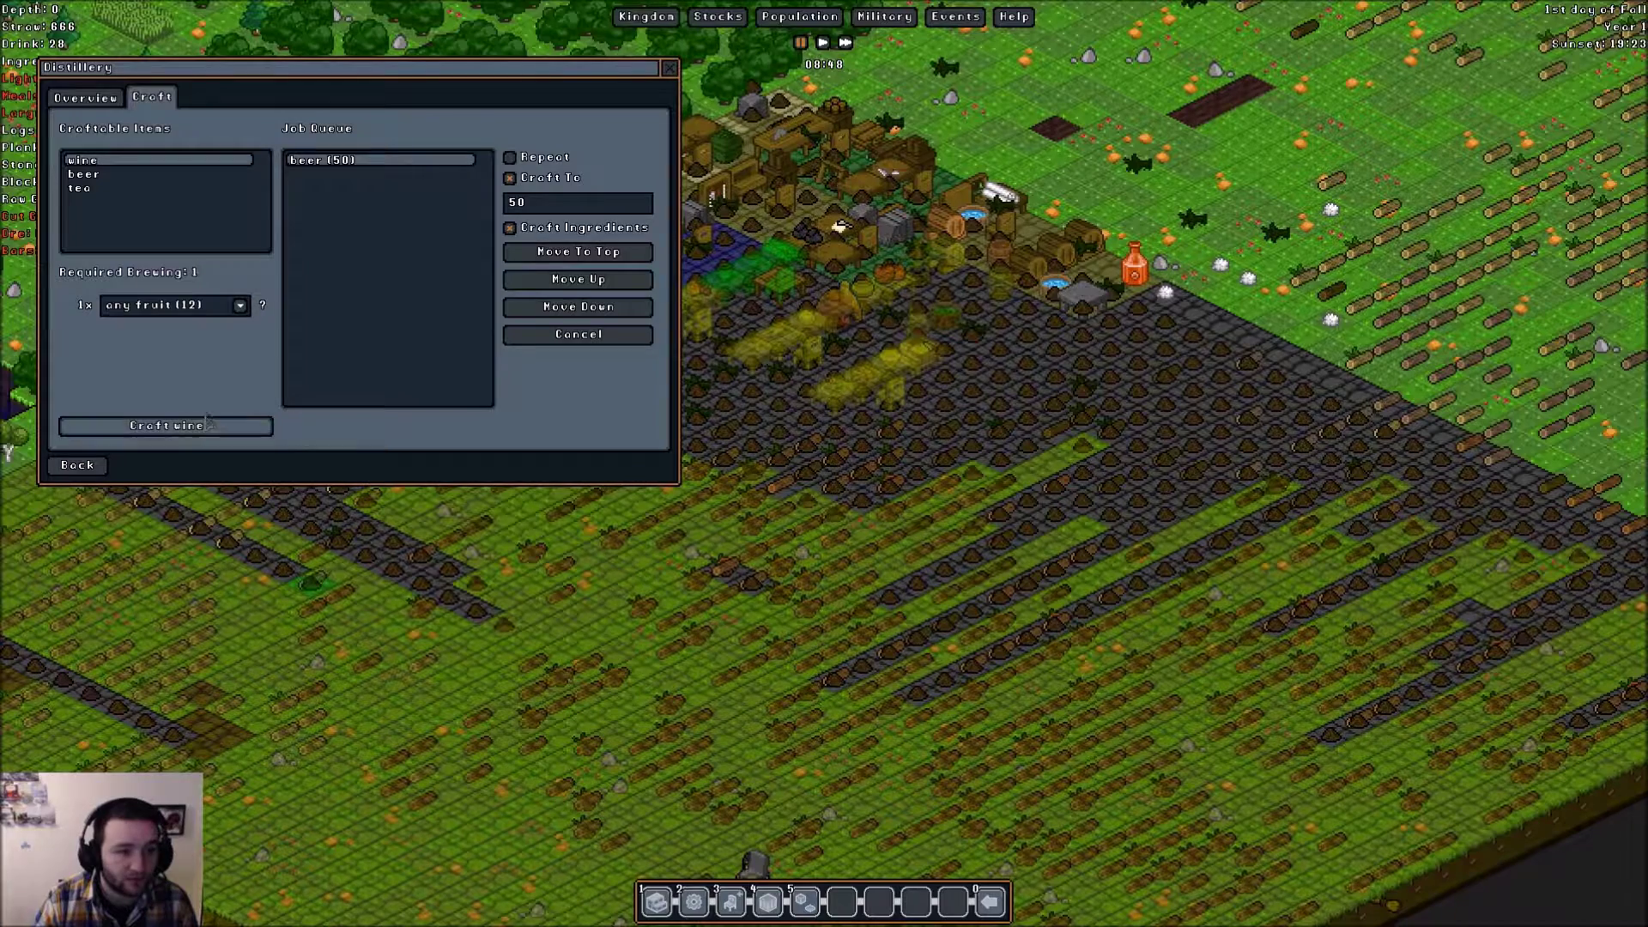
click(240, 306)
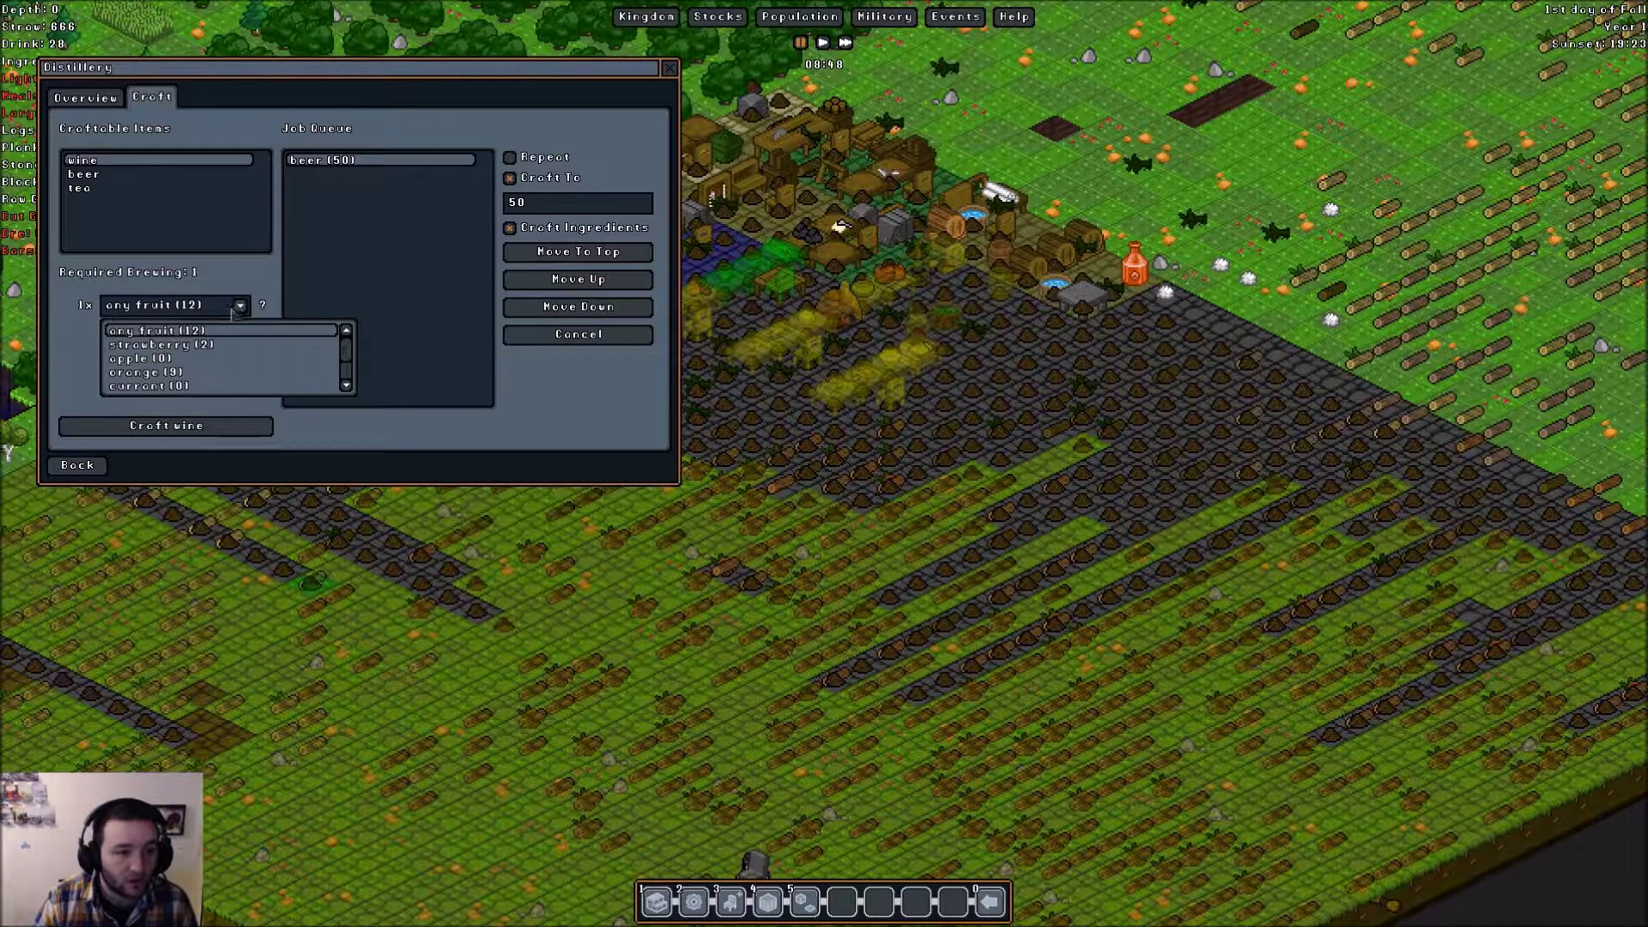
drag(348, 354, 348, 376)
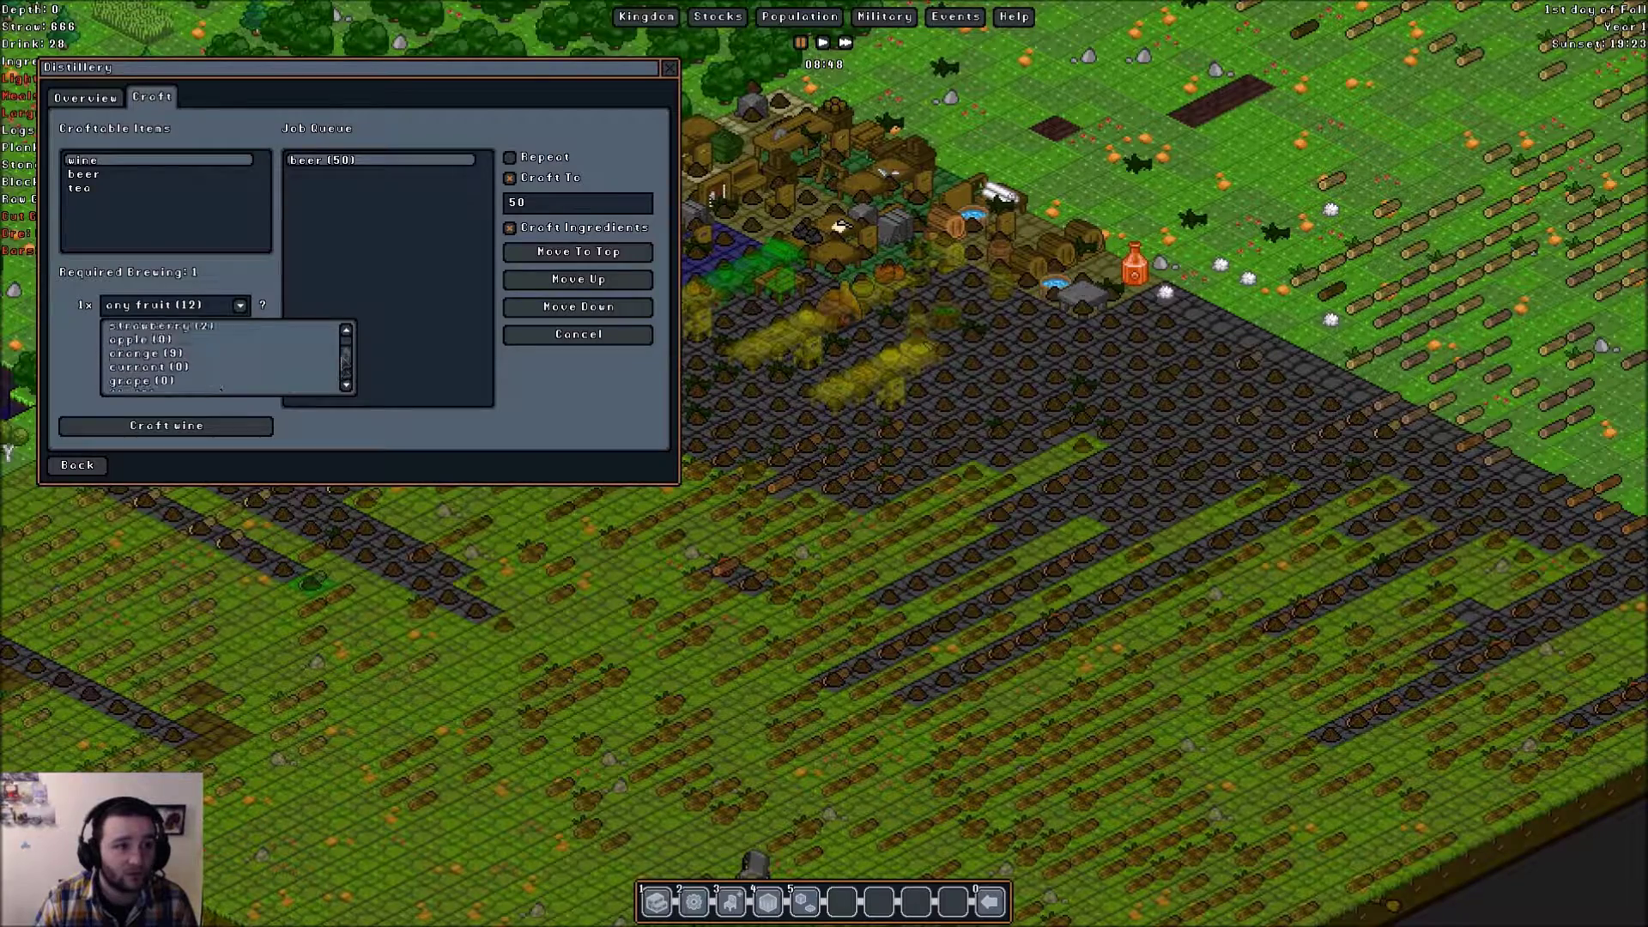
drag(346, 381, 346, 337)
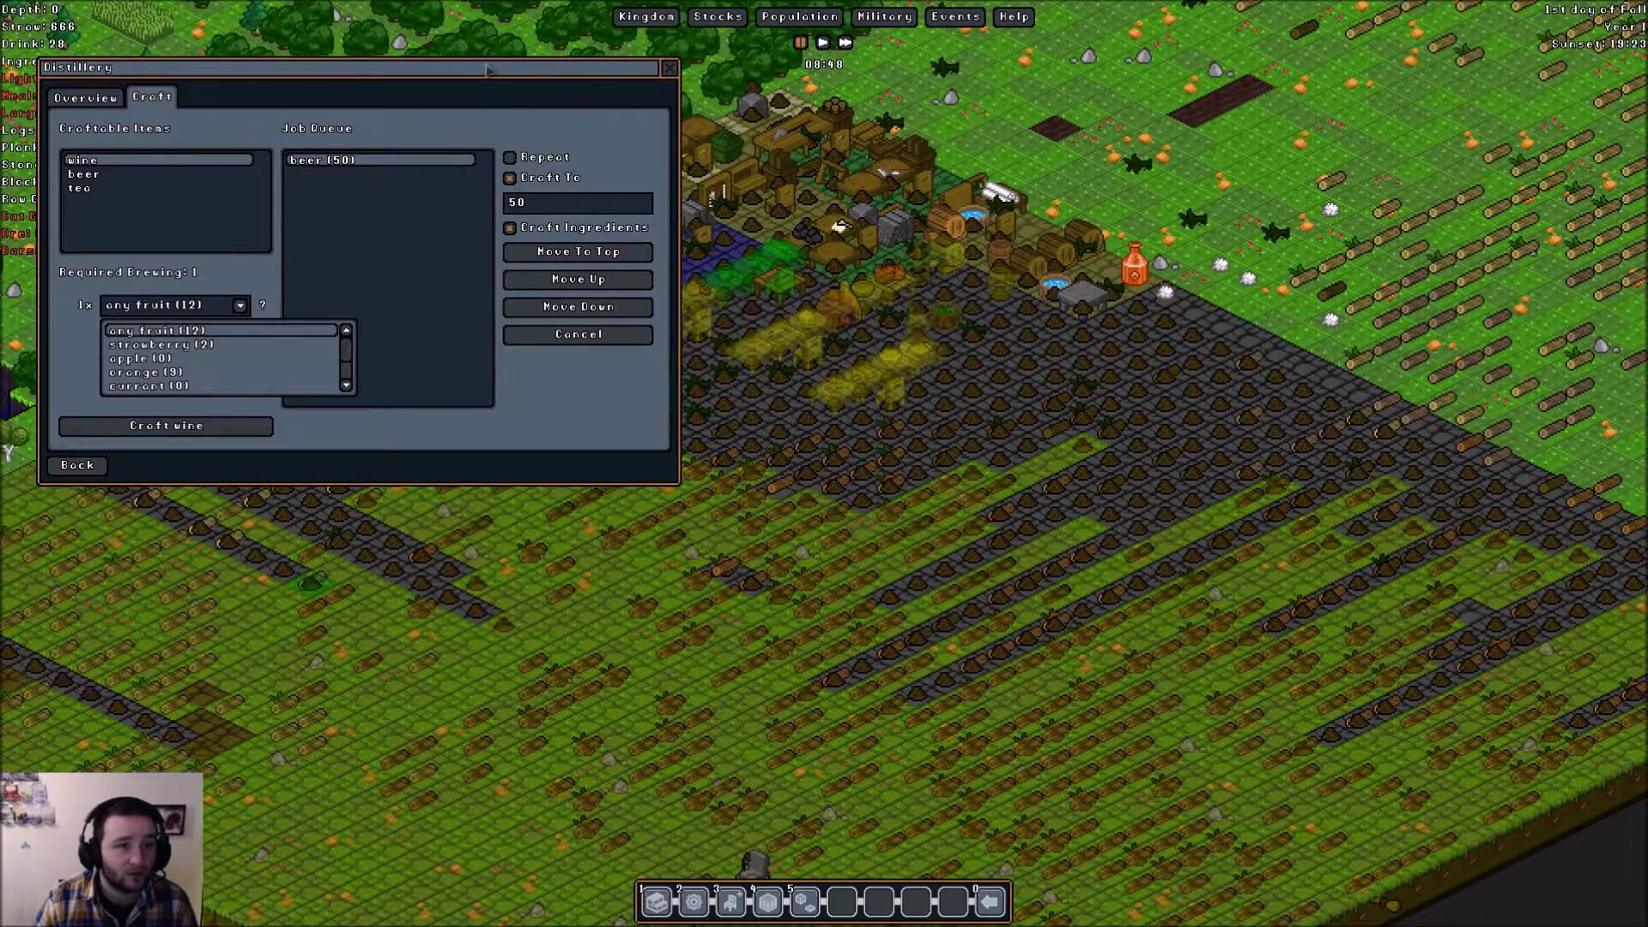
drag(487, 70, 601, 94)
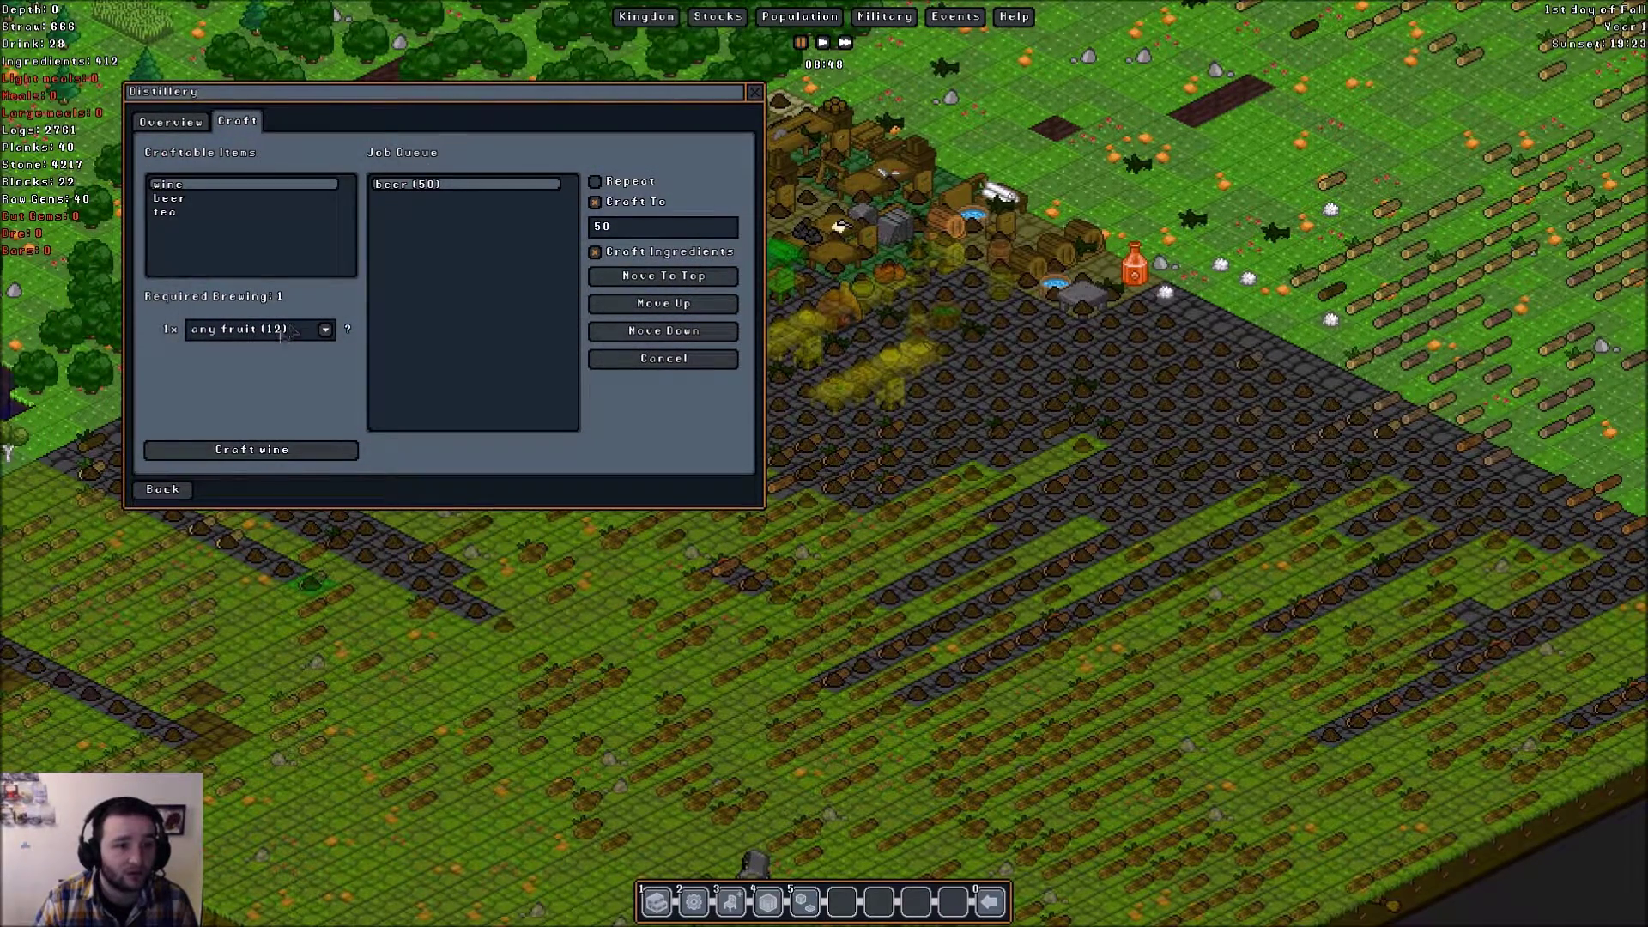
click(754, 94)
scroll(825, 386, down, 3)
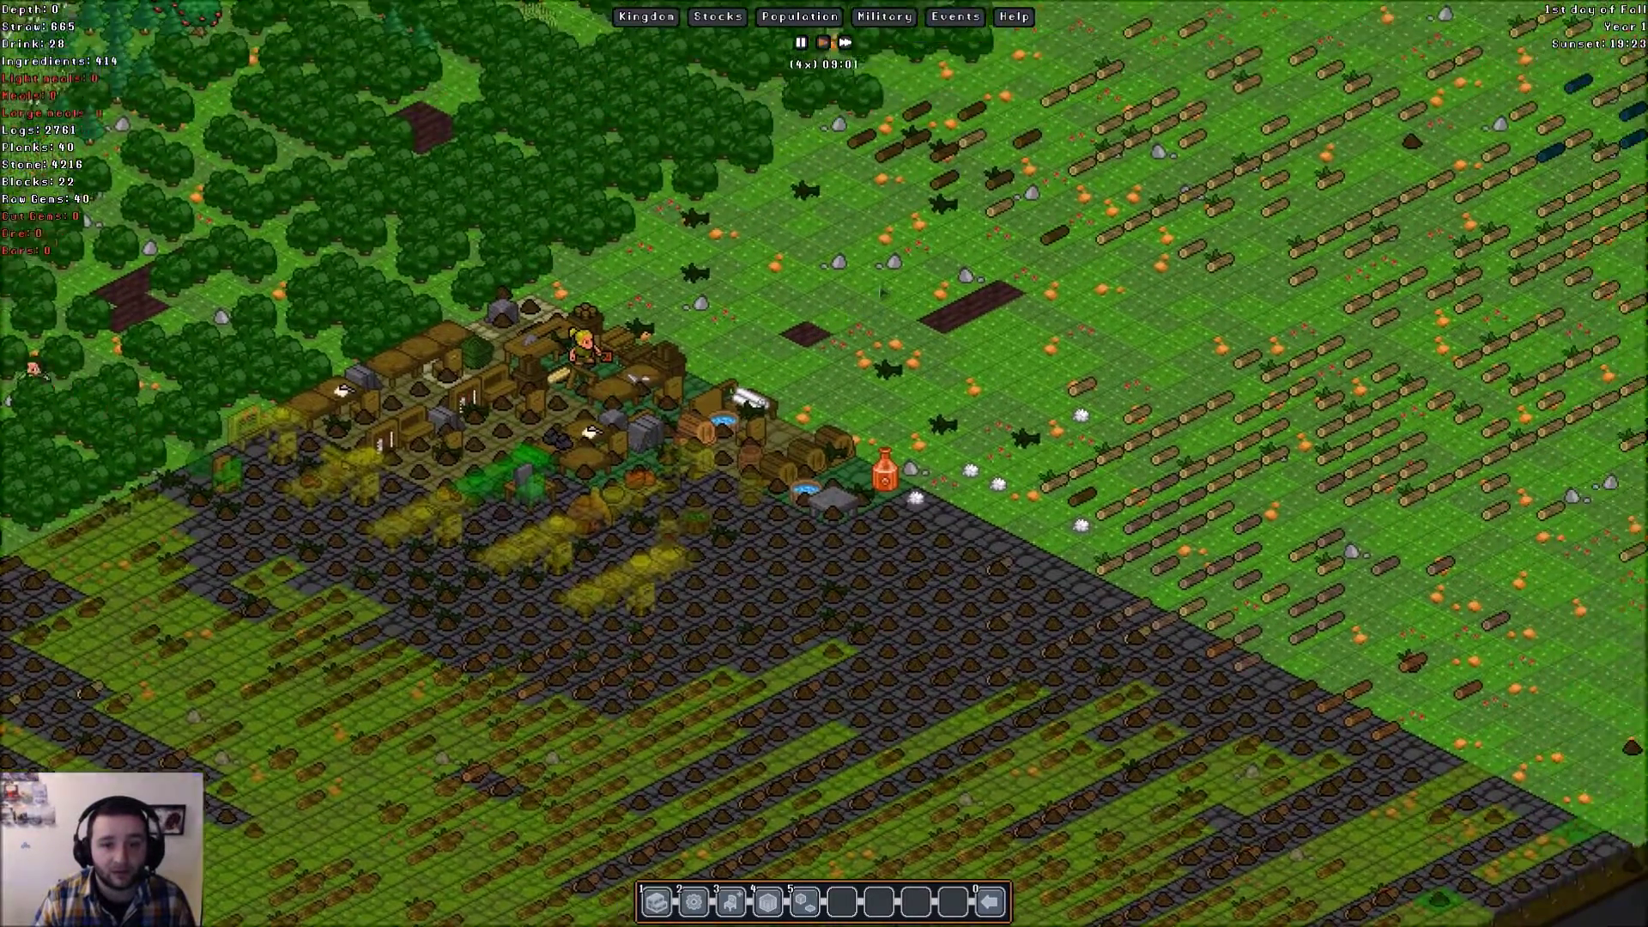
key(Up)
key(Up)
key(Up)
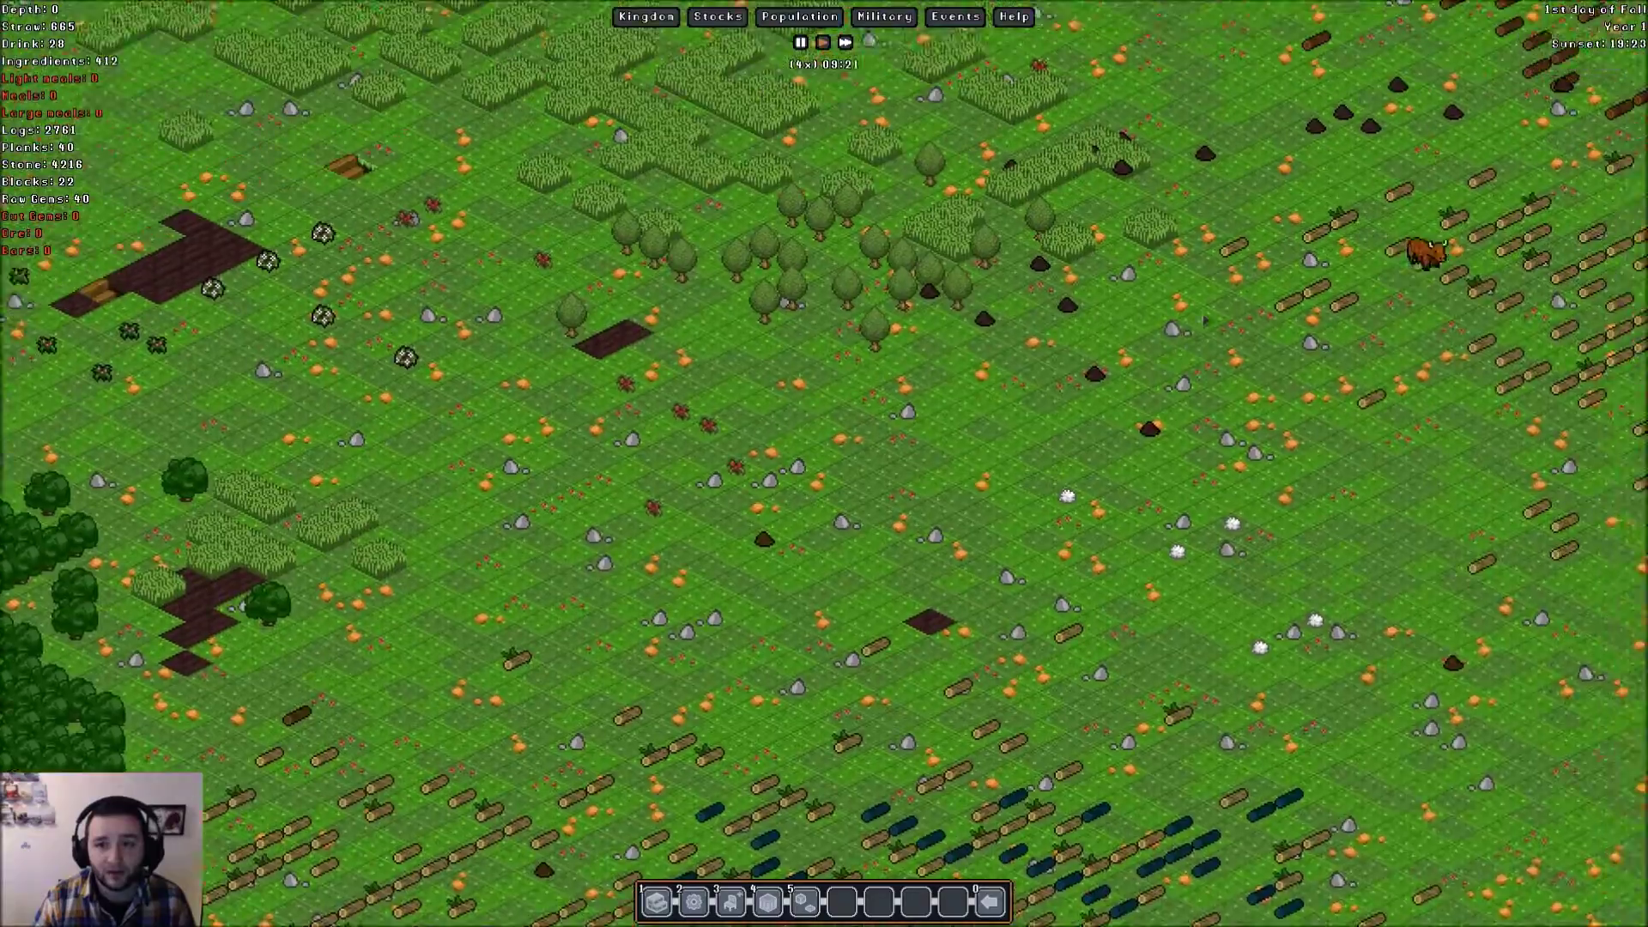
scroll(825, 465, down, 2)
key(Up)
key(Up)
key(Up)
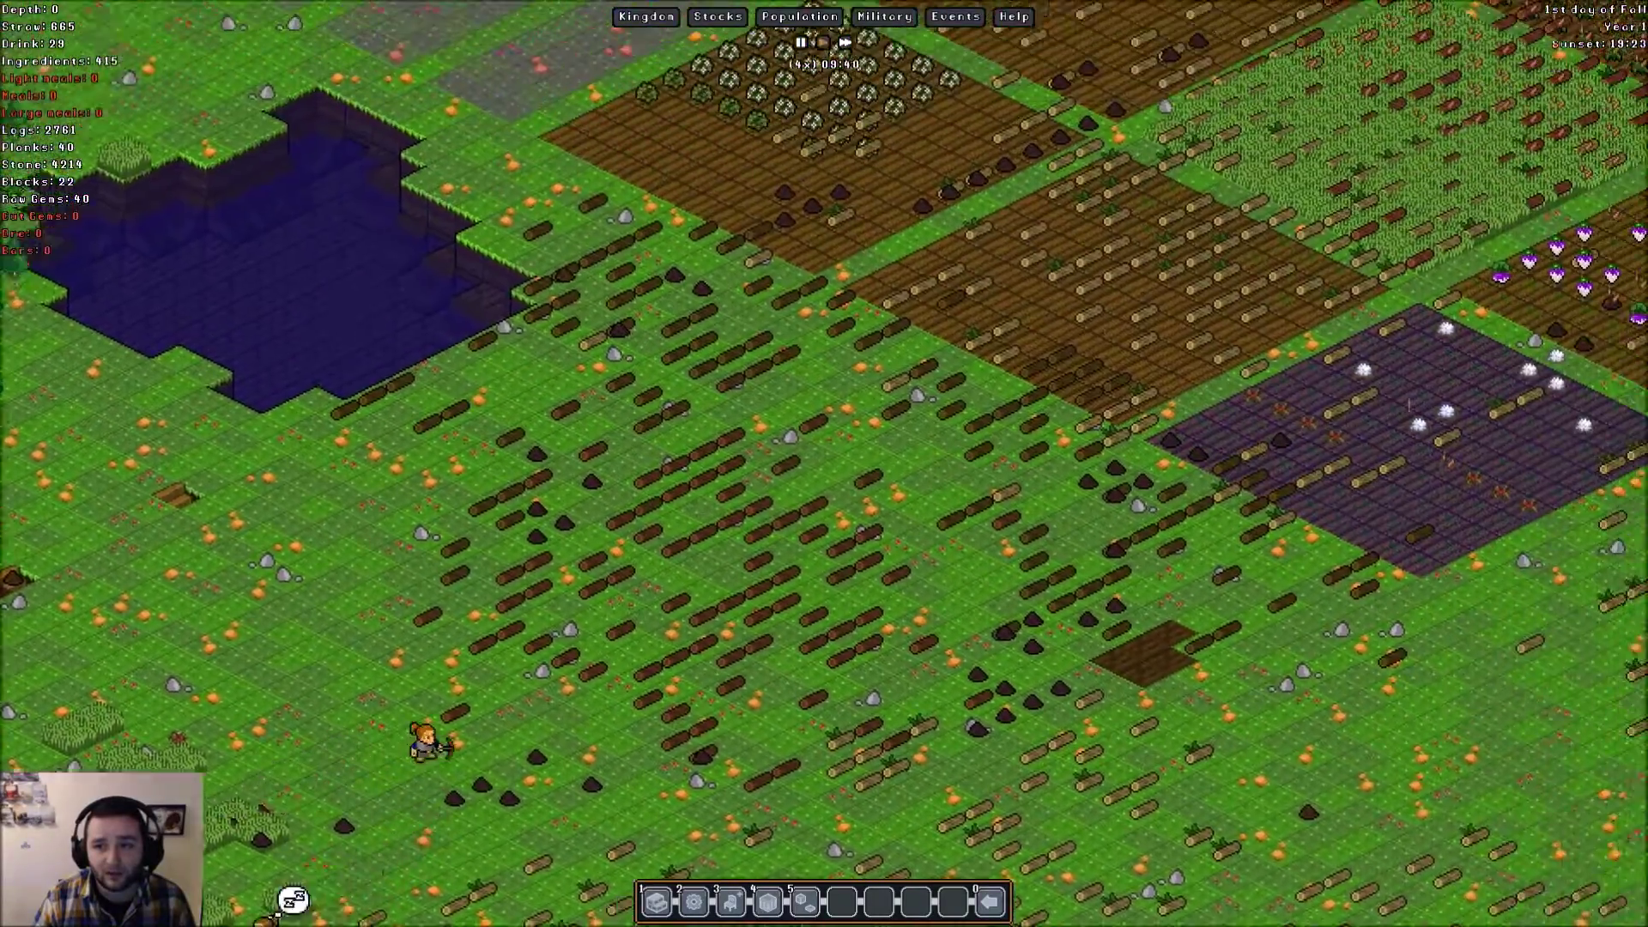
key(Up)
key(Up)
key(Right)
key(Right)
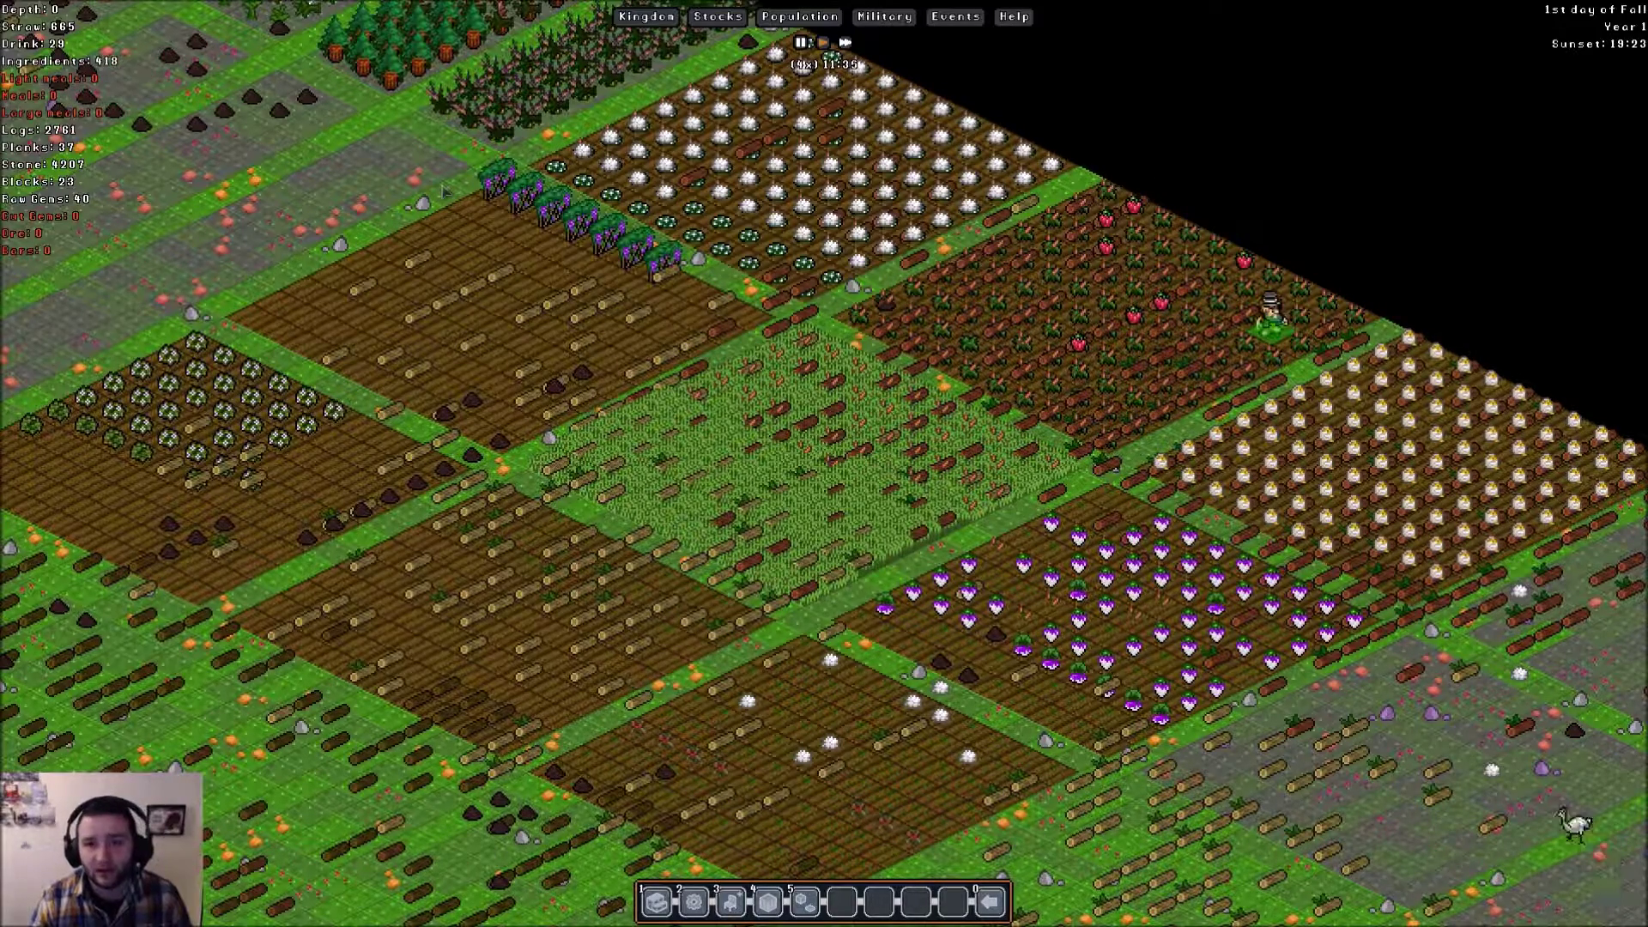
scroll(824, 463, down, 2)
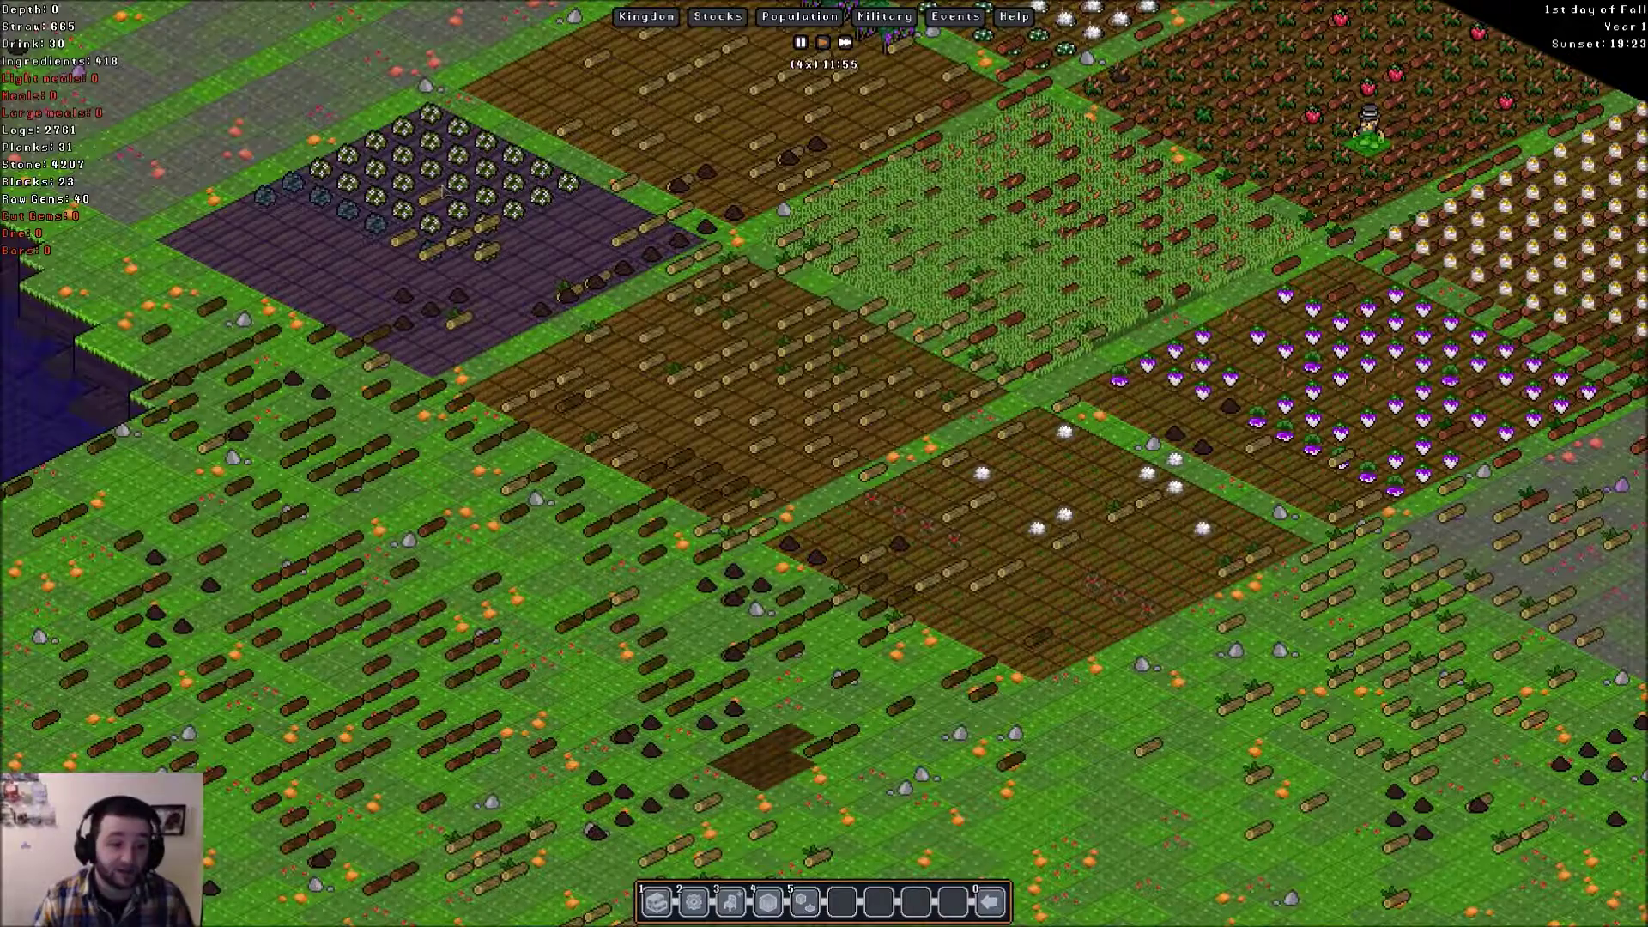
scroll(966, 548, up, 1)
click(966, 547)
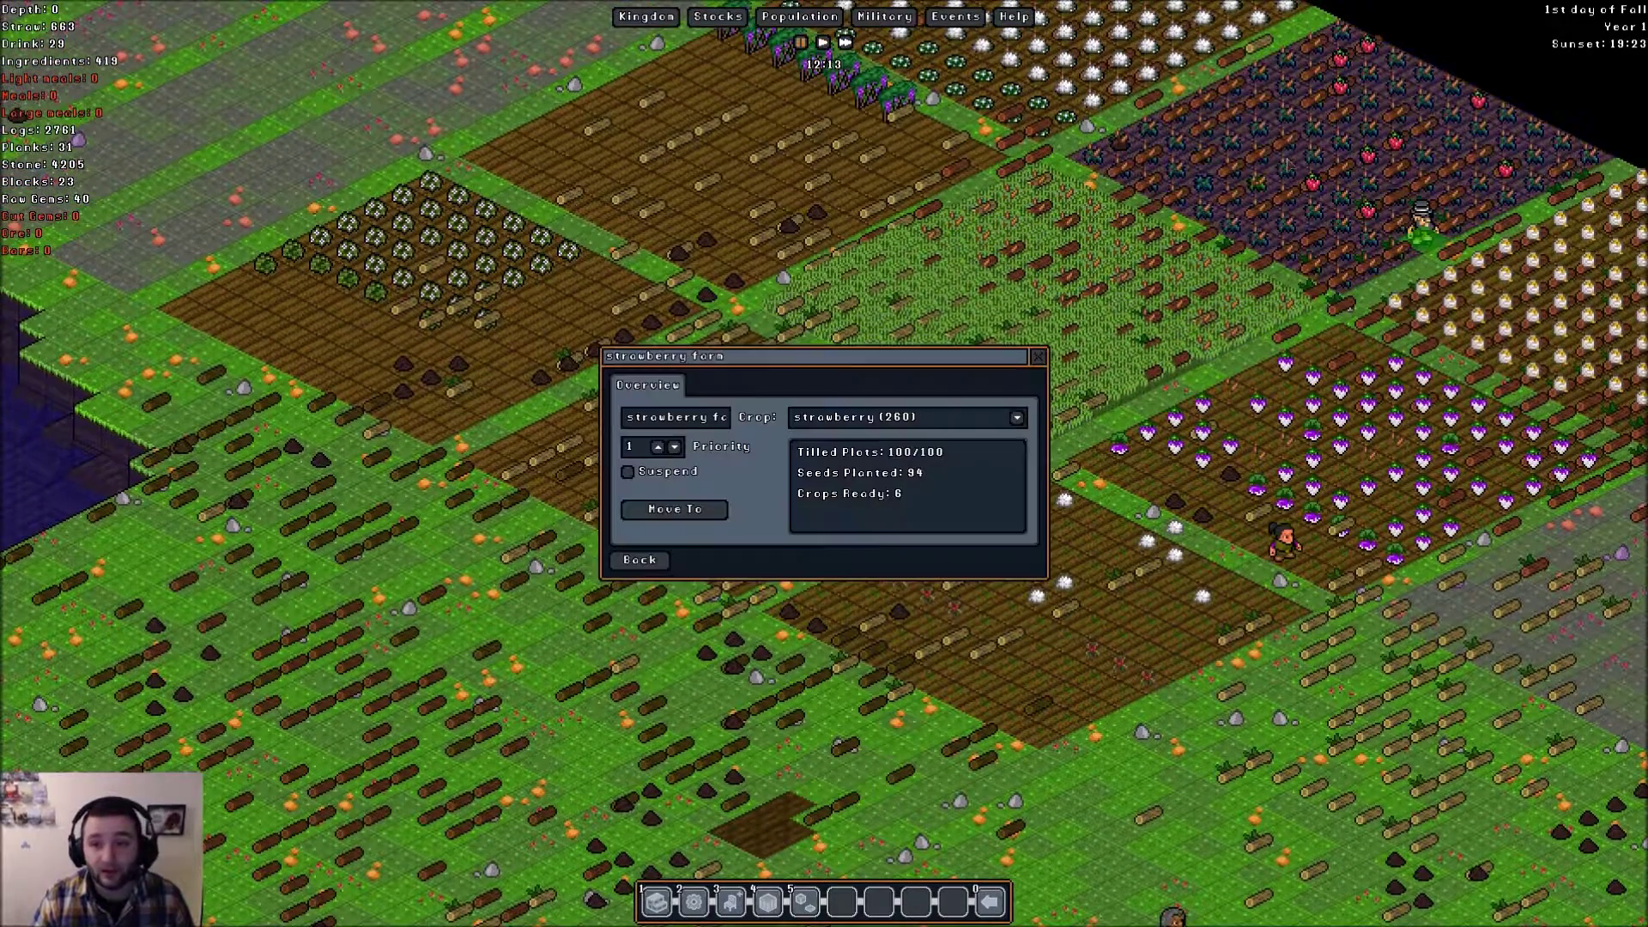
key(Escape)
click(824, 425)
key(Escape)
click(901, 644)
key(Escape)
click(979, 283)
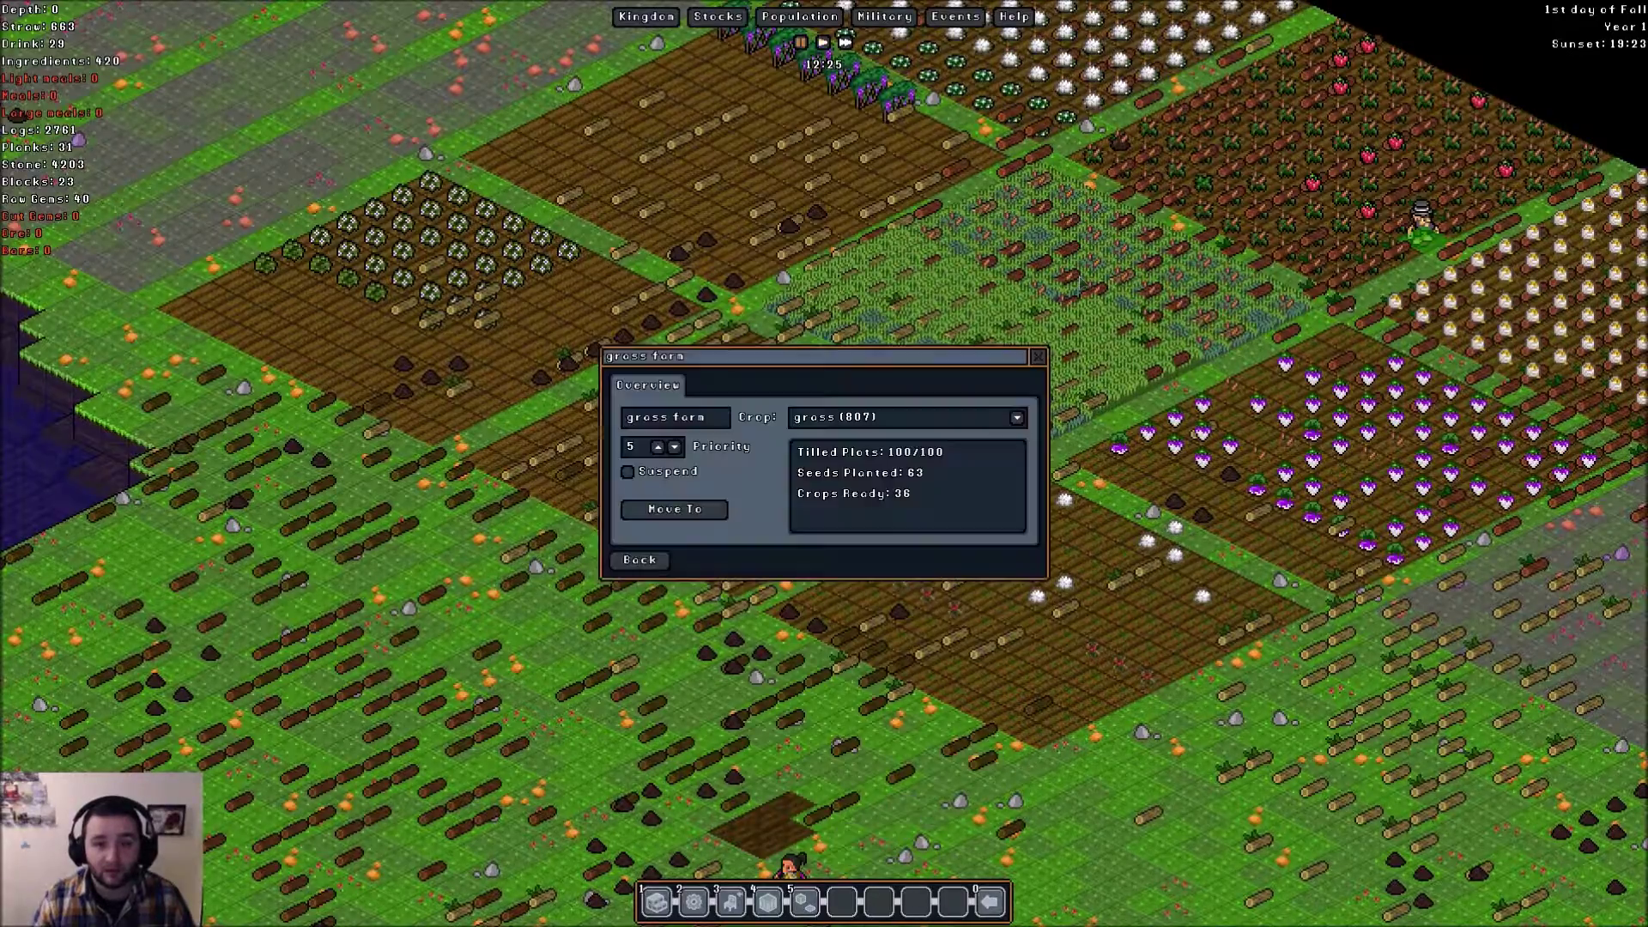
key(Escape)
- Pan from the crop fields across the grassland to the workshop settlement
key(Down)
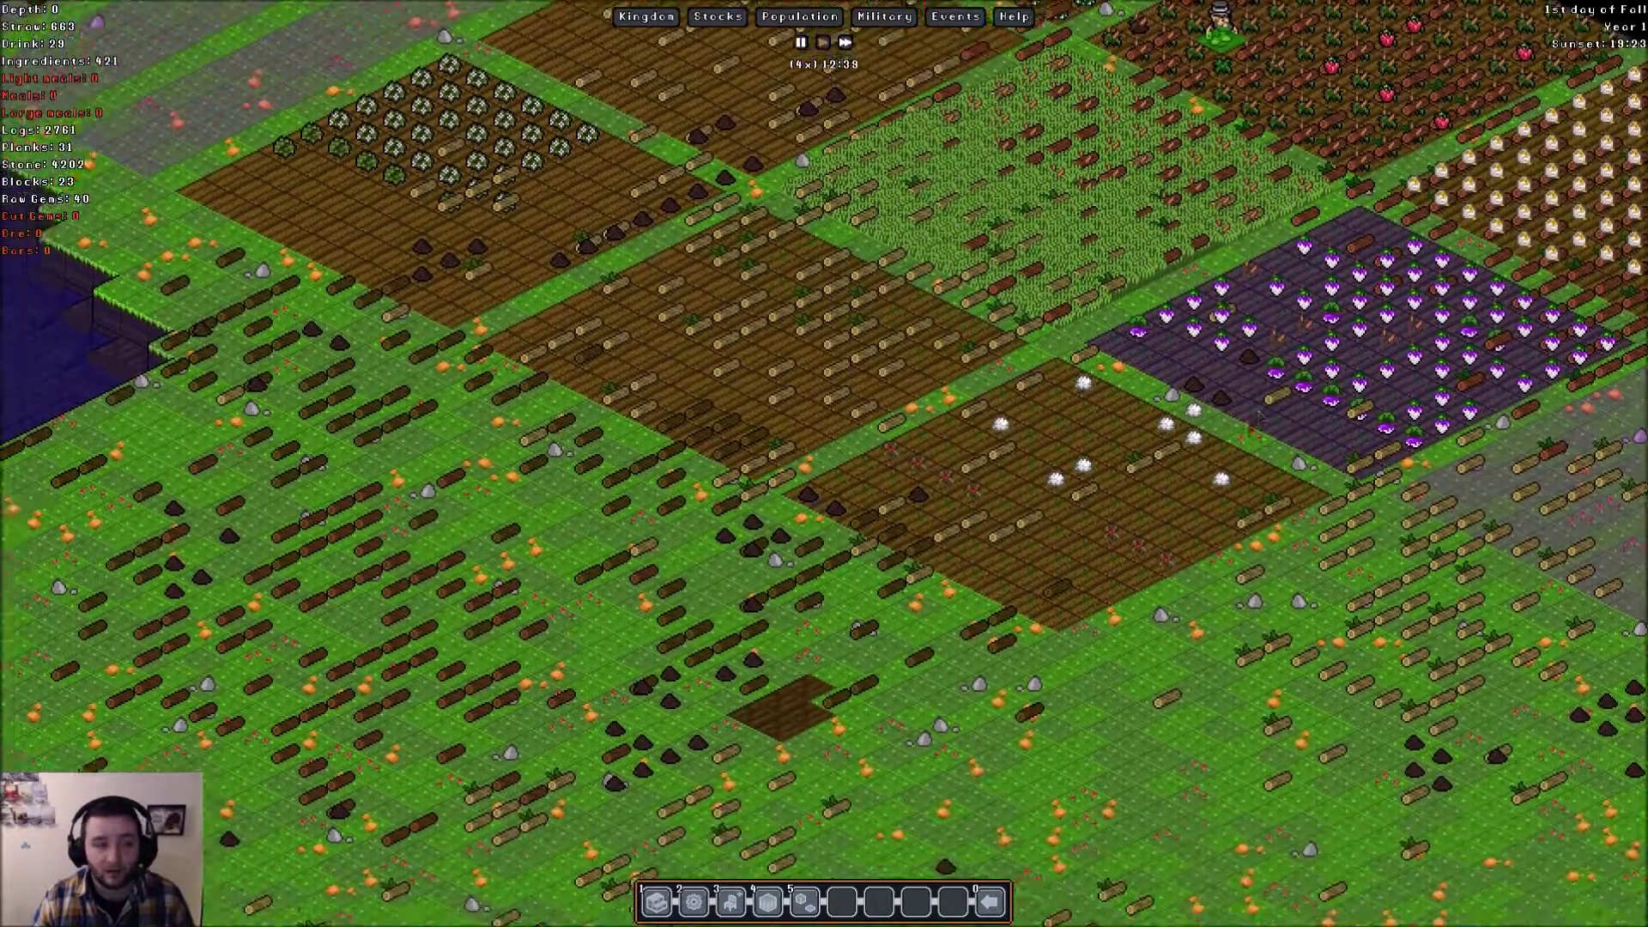
key(Down)
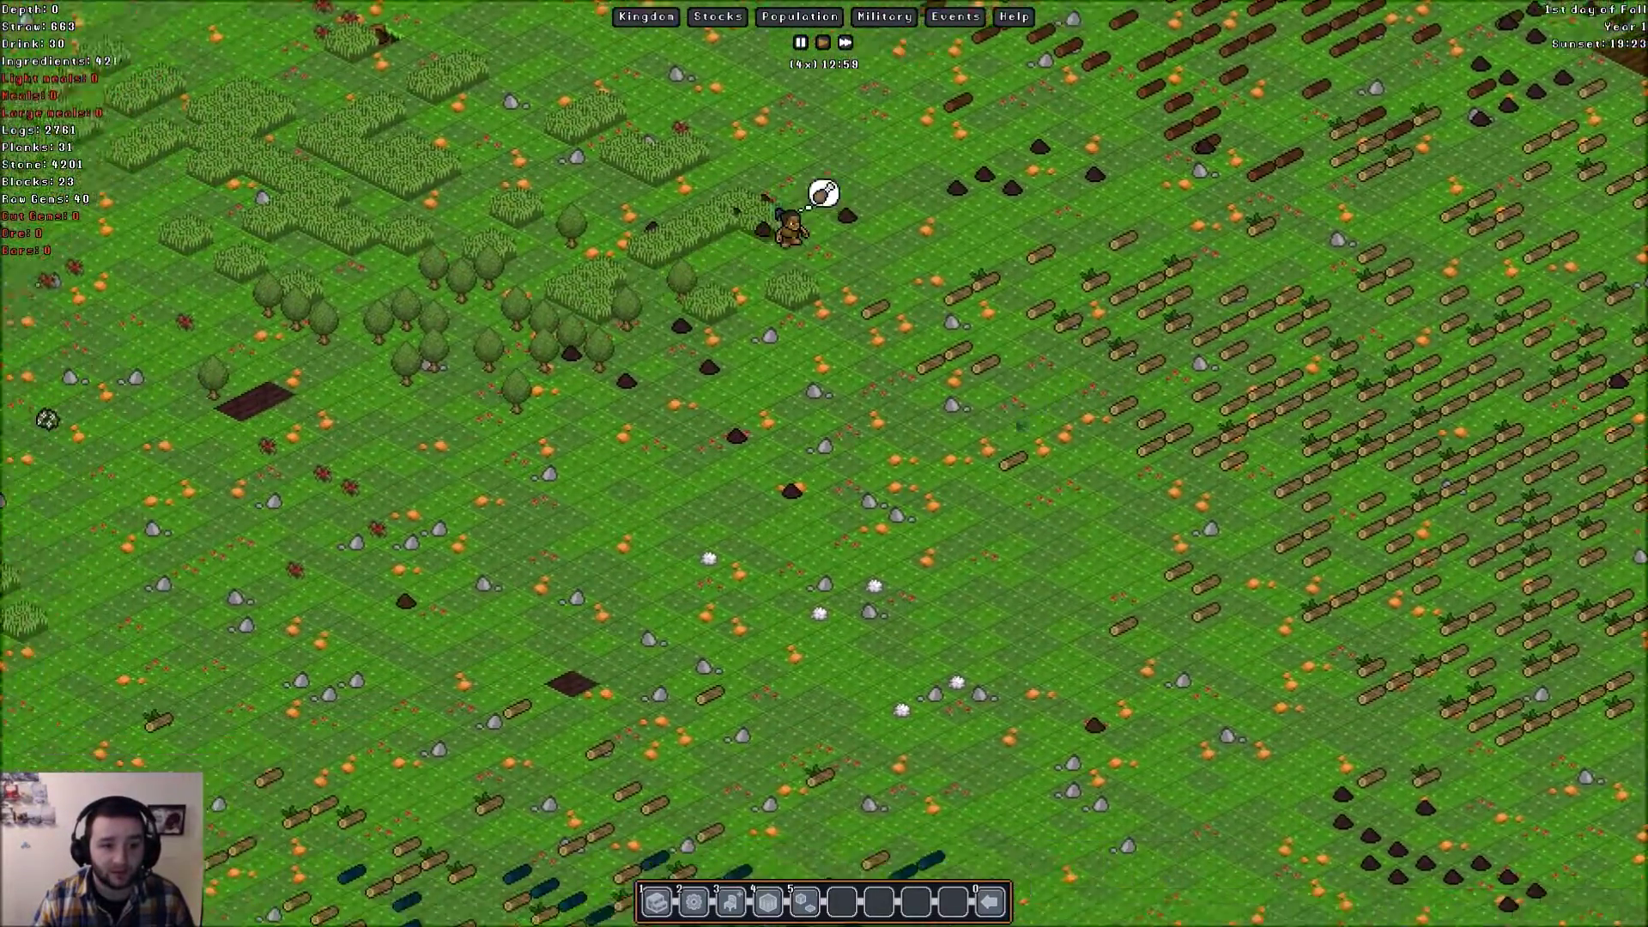
key(Left)
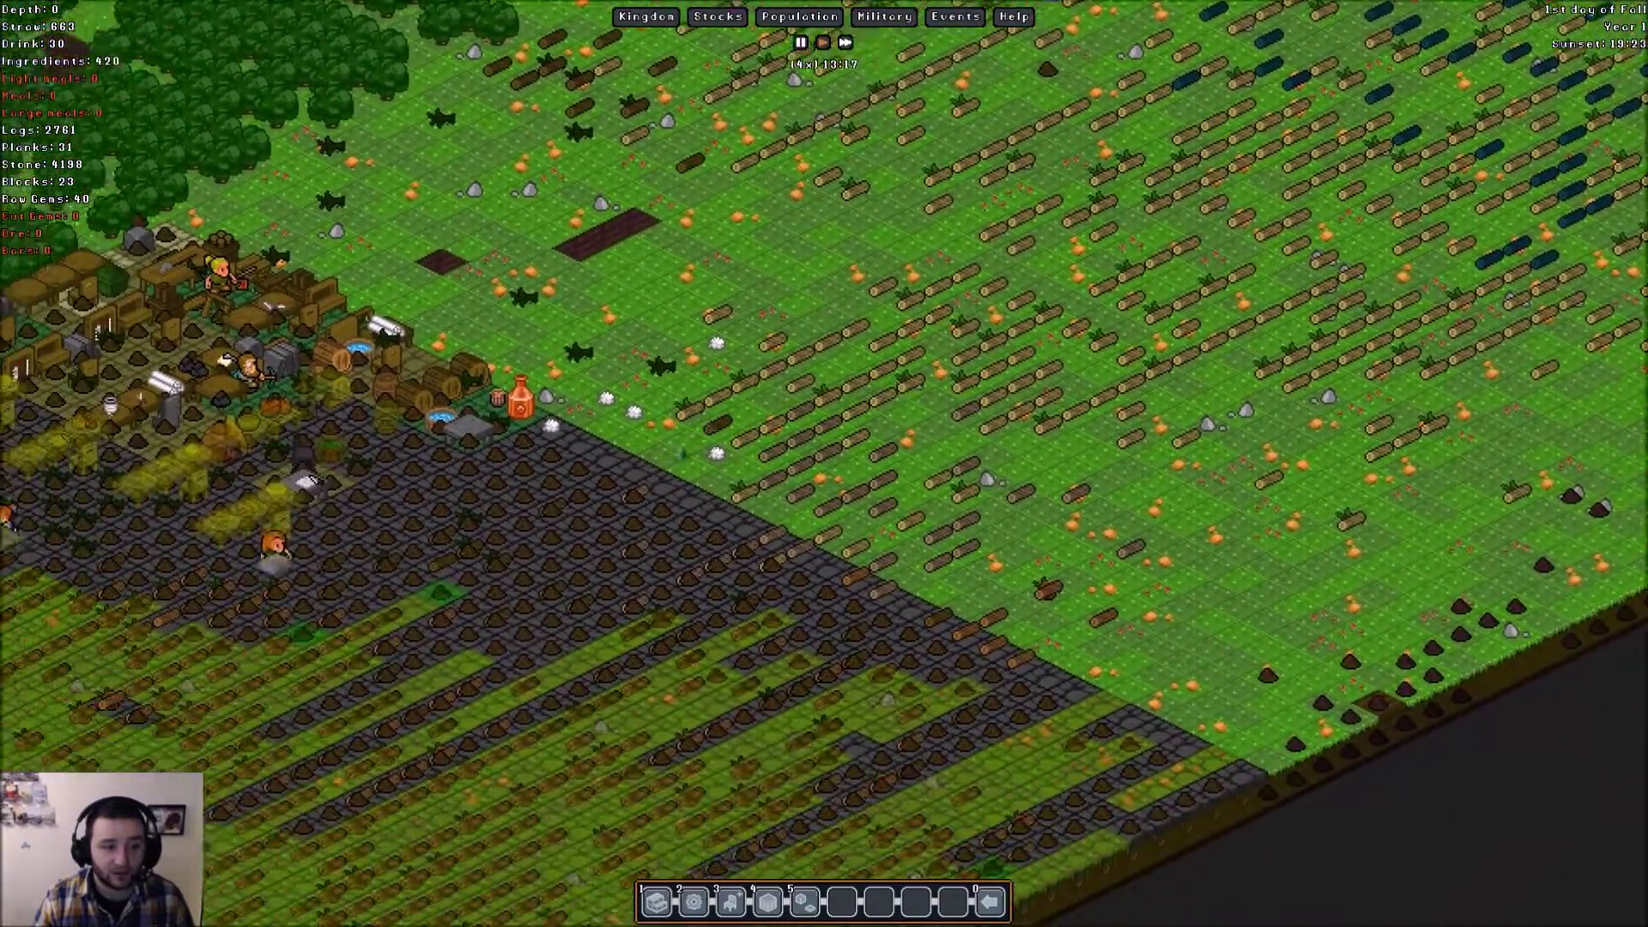
scroll(824, 463, down, 1)
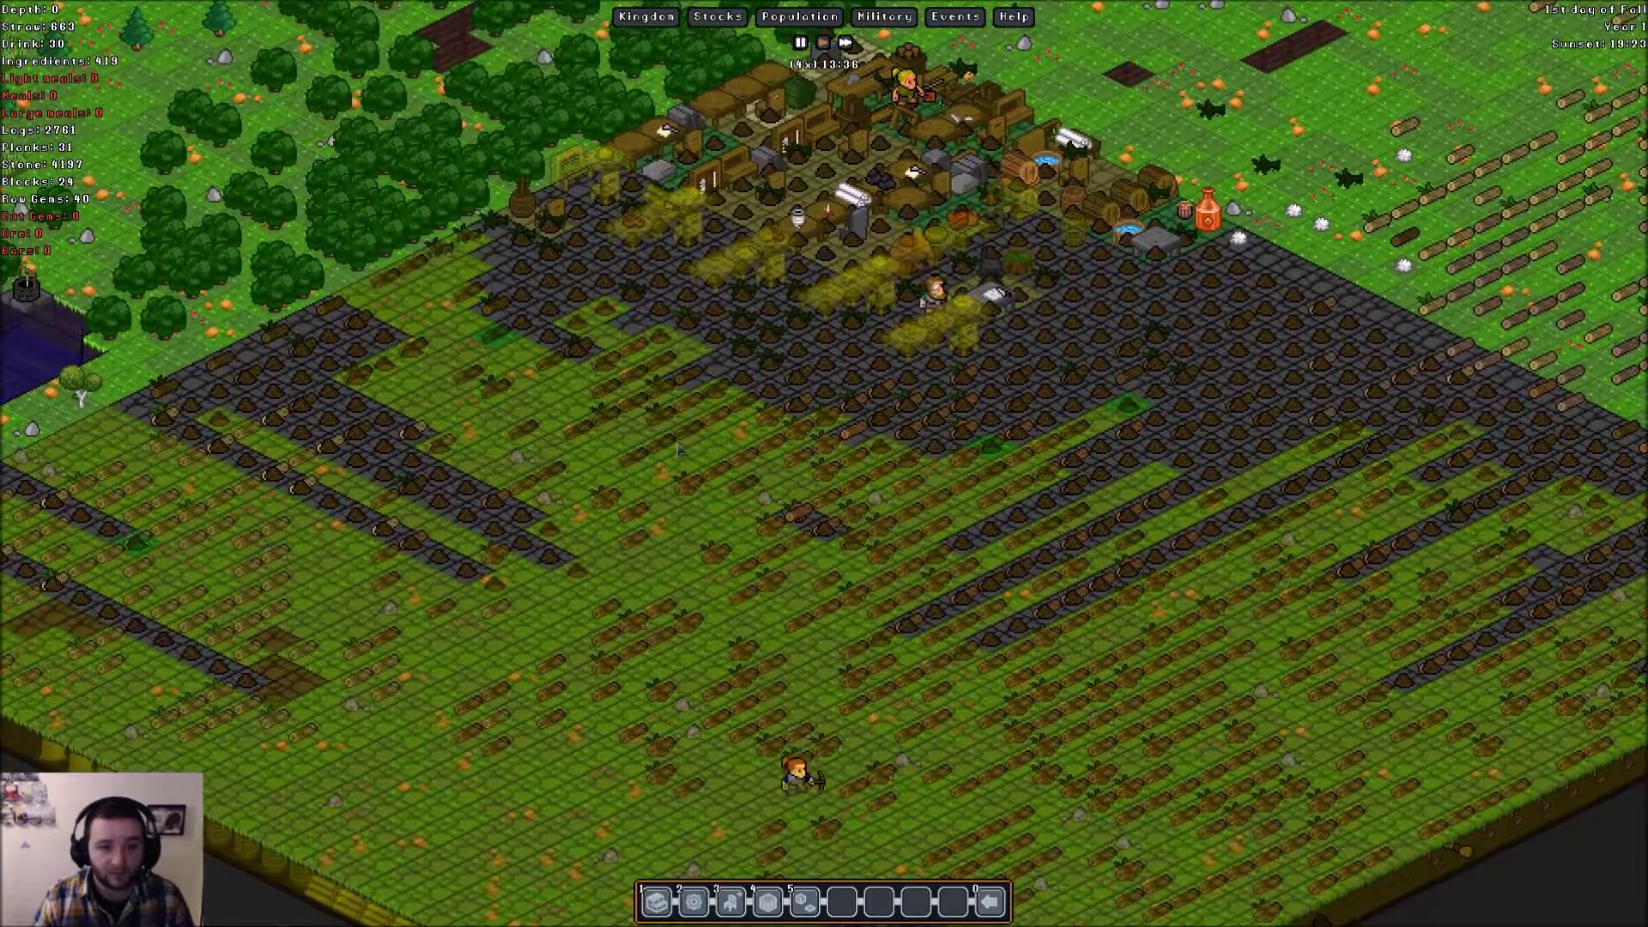
scroll(824, 465, up, 1)
scroll(737, 439, down, 1)
scroll(737, 439, up, 1)
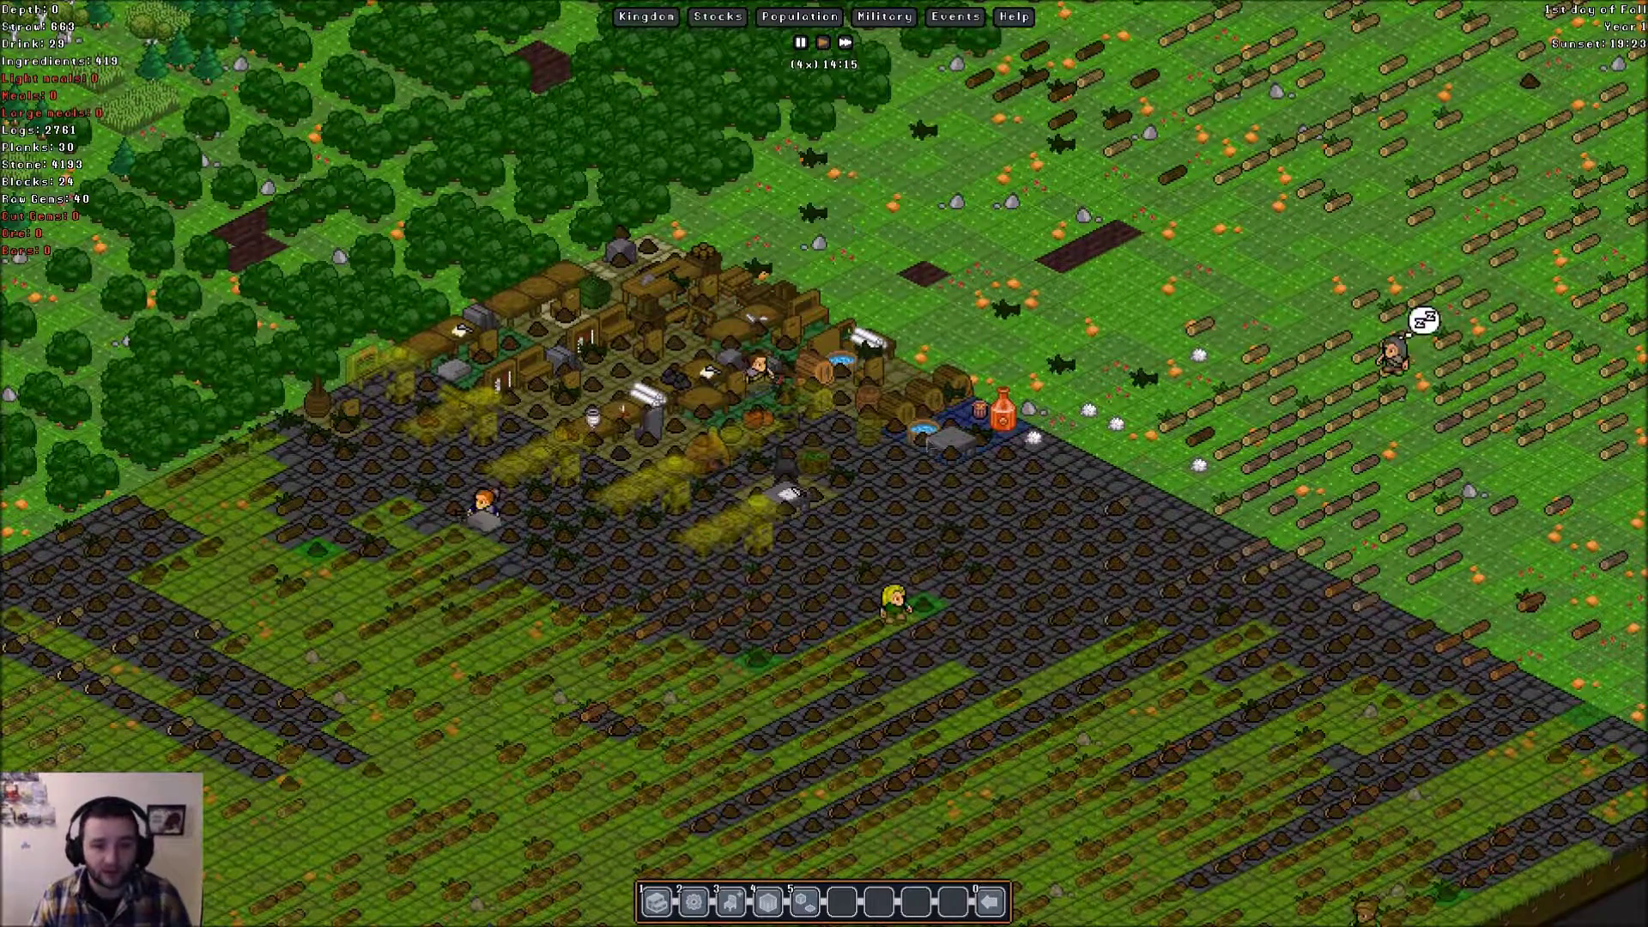
click(727, 226)
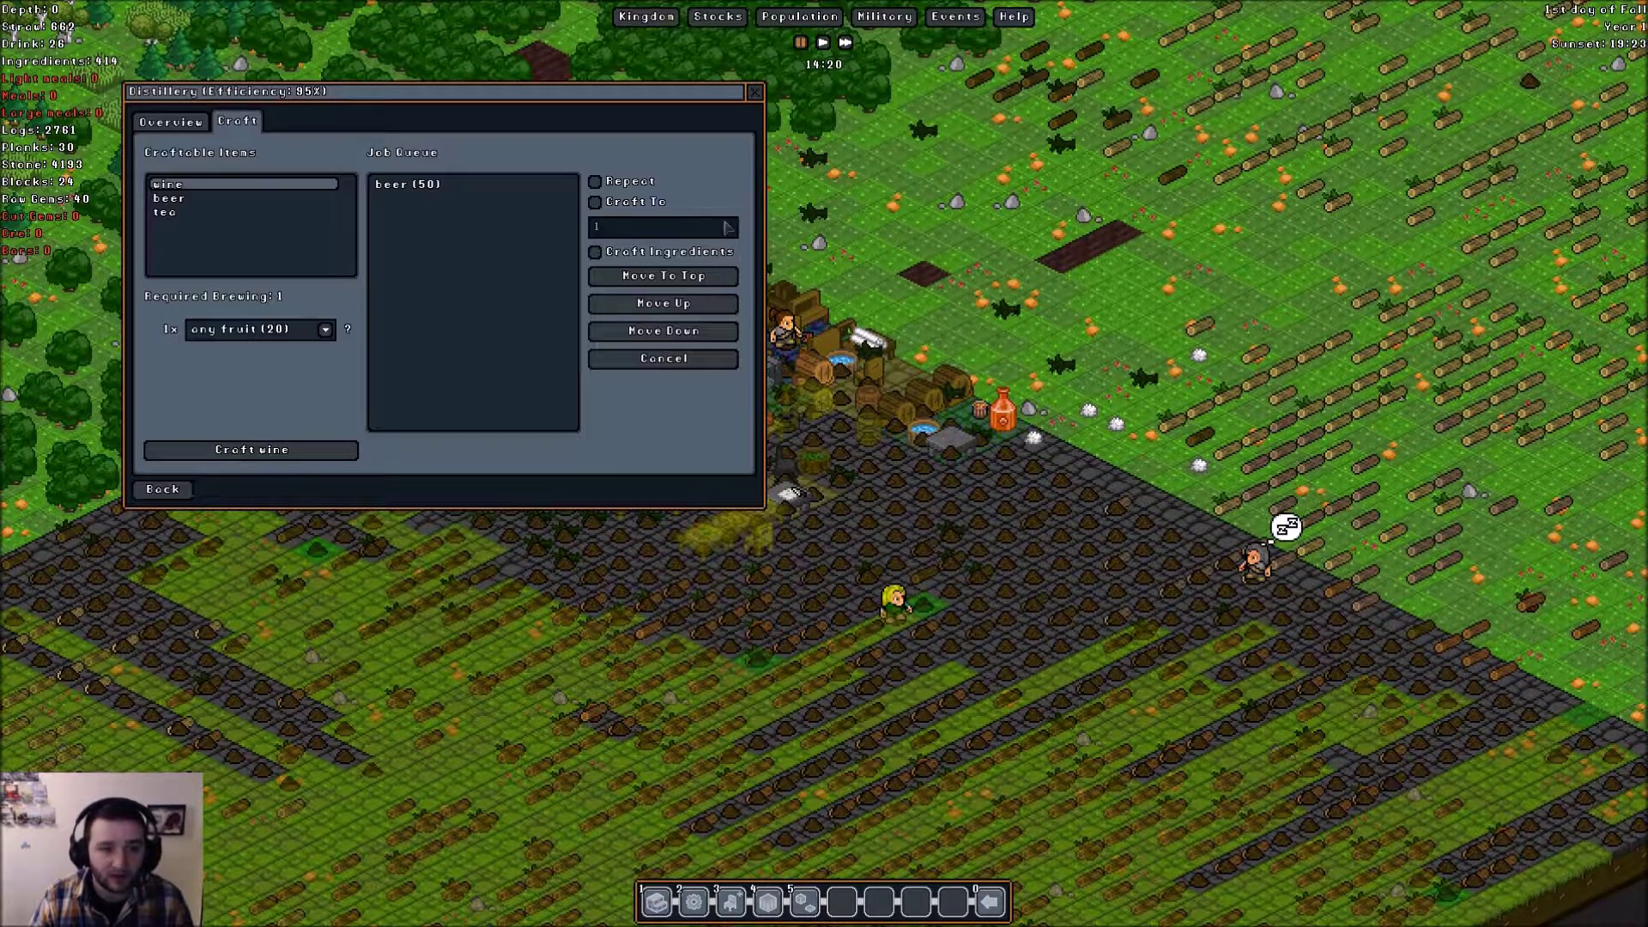
click(754, 97)
scroll(824, 464, down, 1)
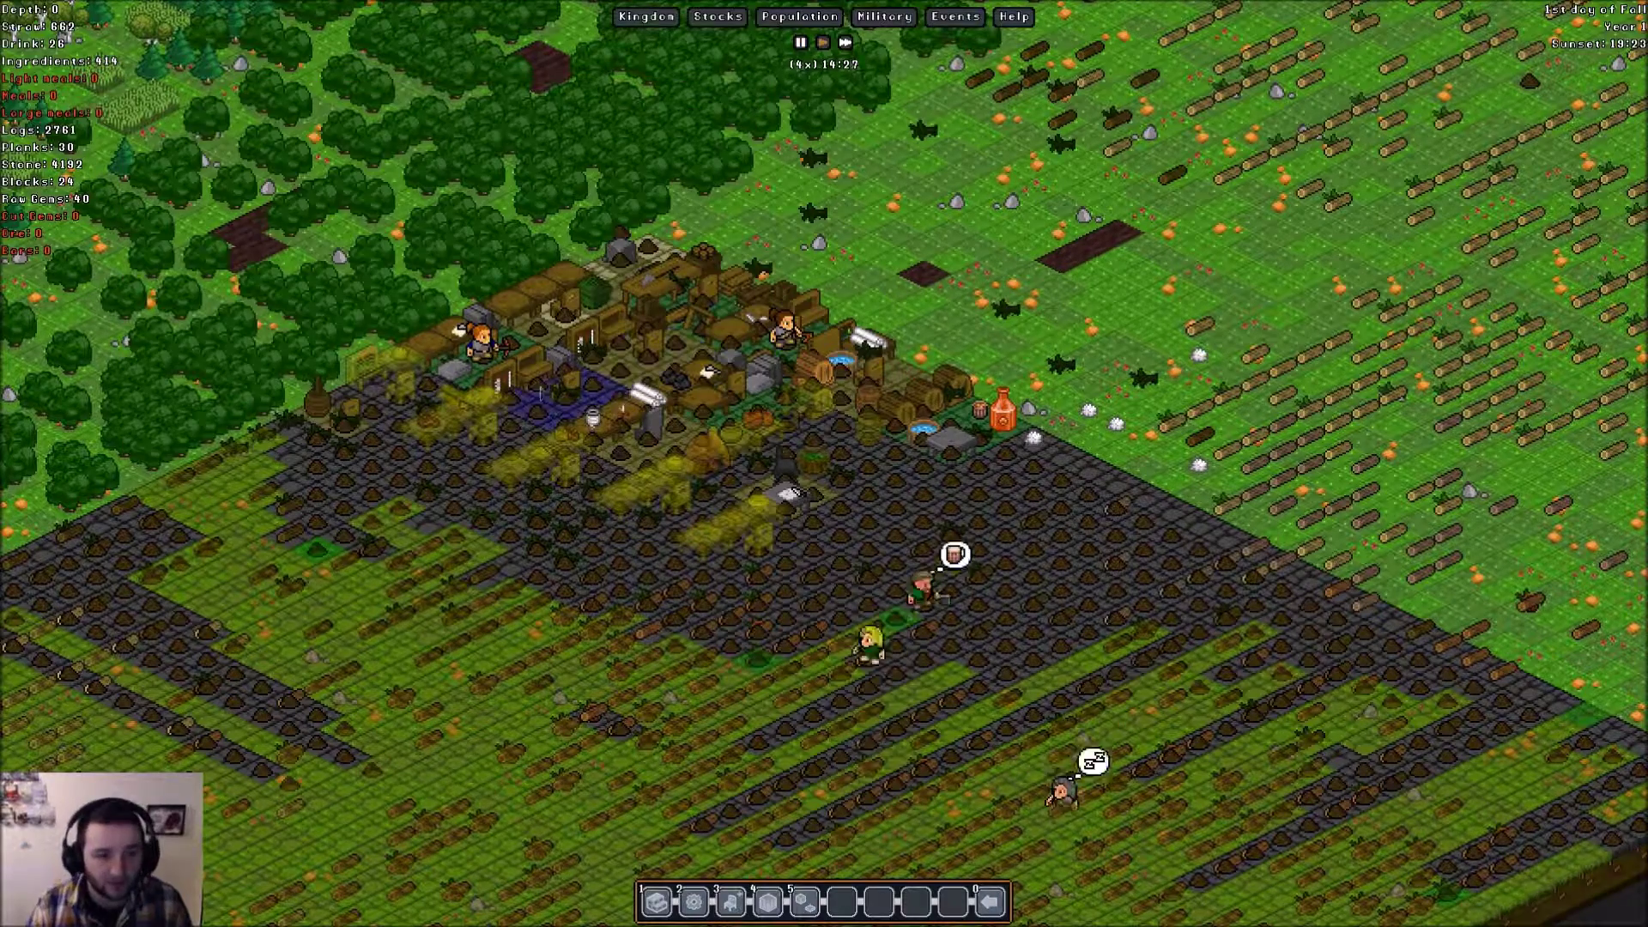
scroll(825, 465, up, 1)
click(722, 258)
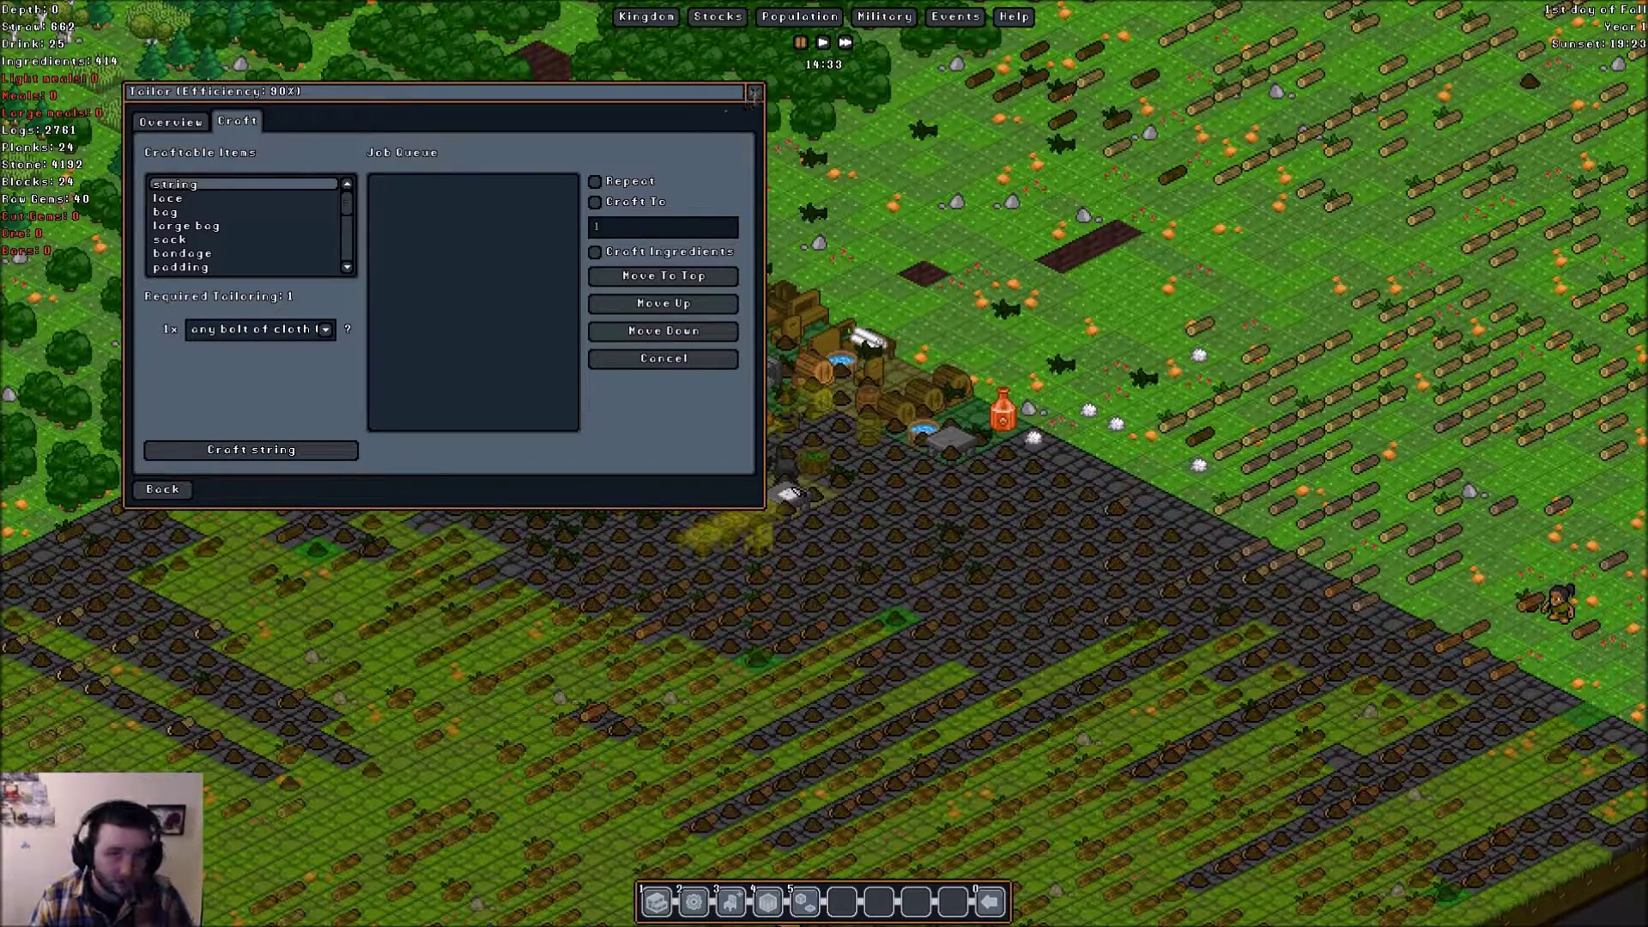
key(Escape)
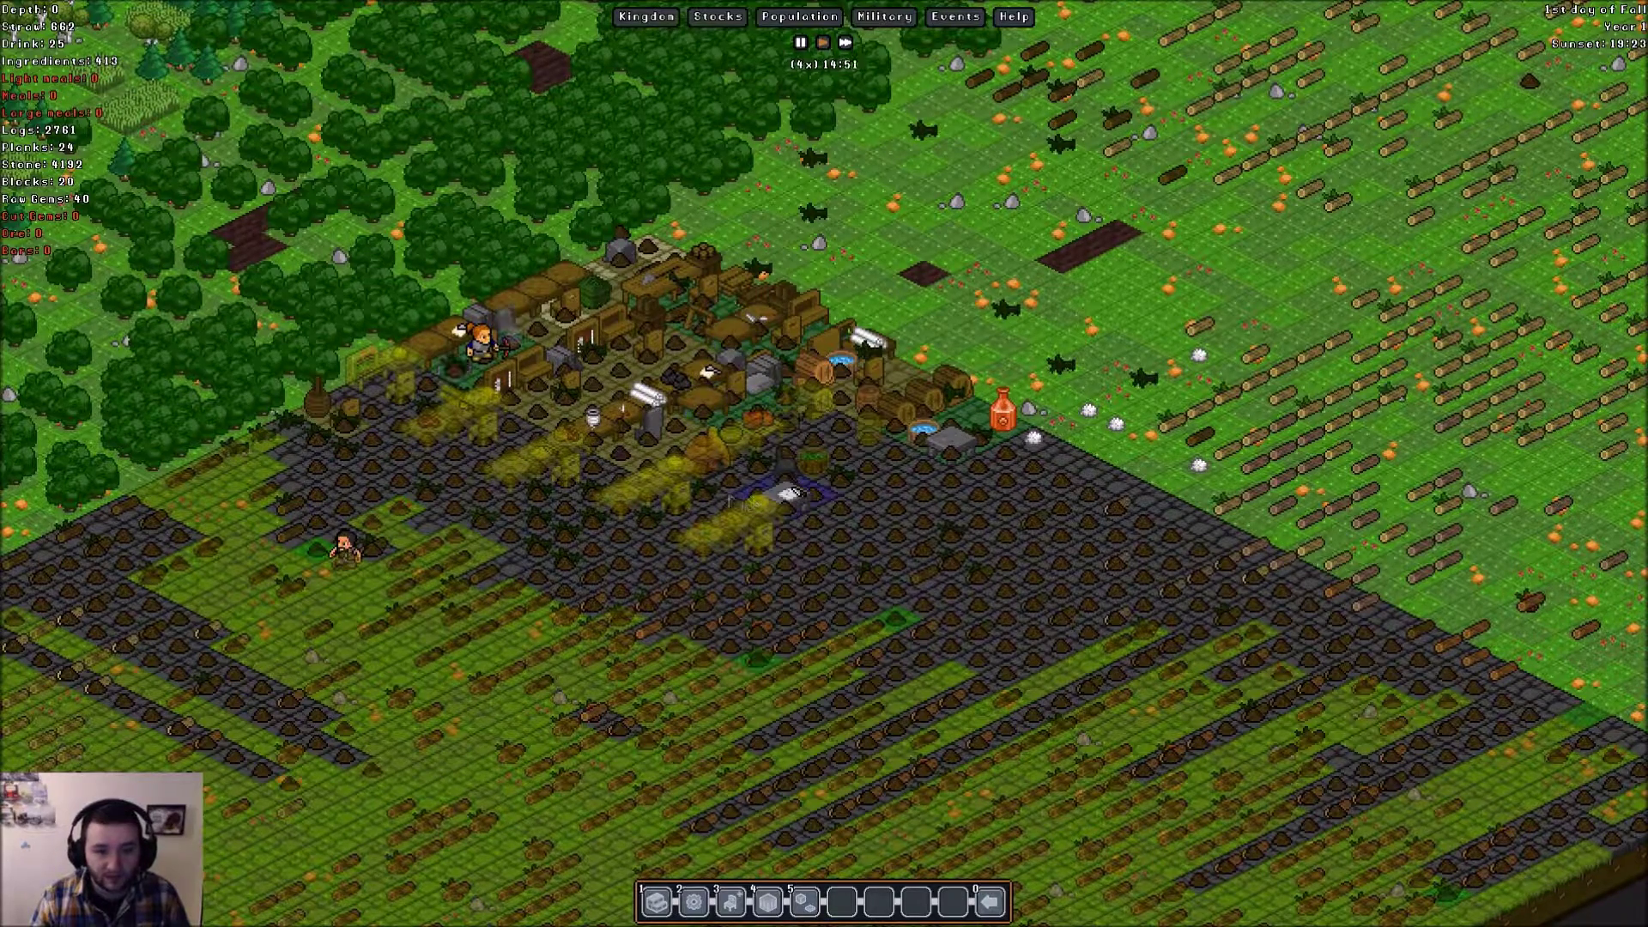
click(628, 448)
key(Escape)
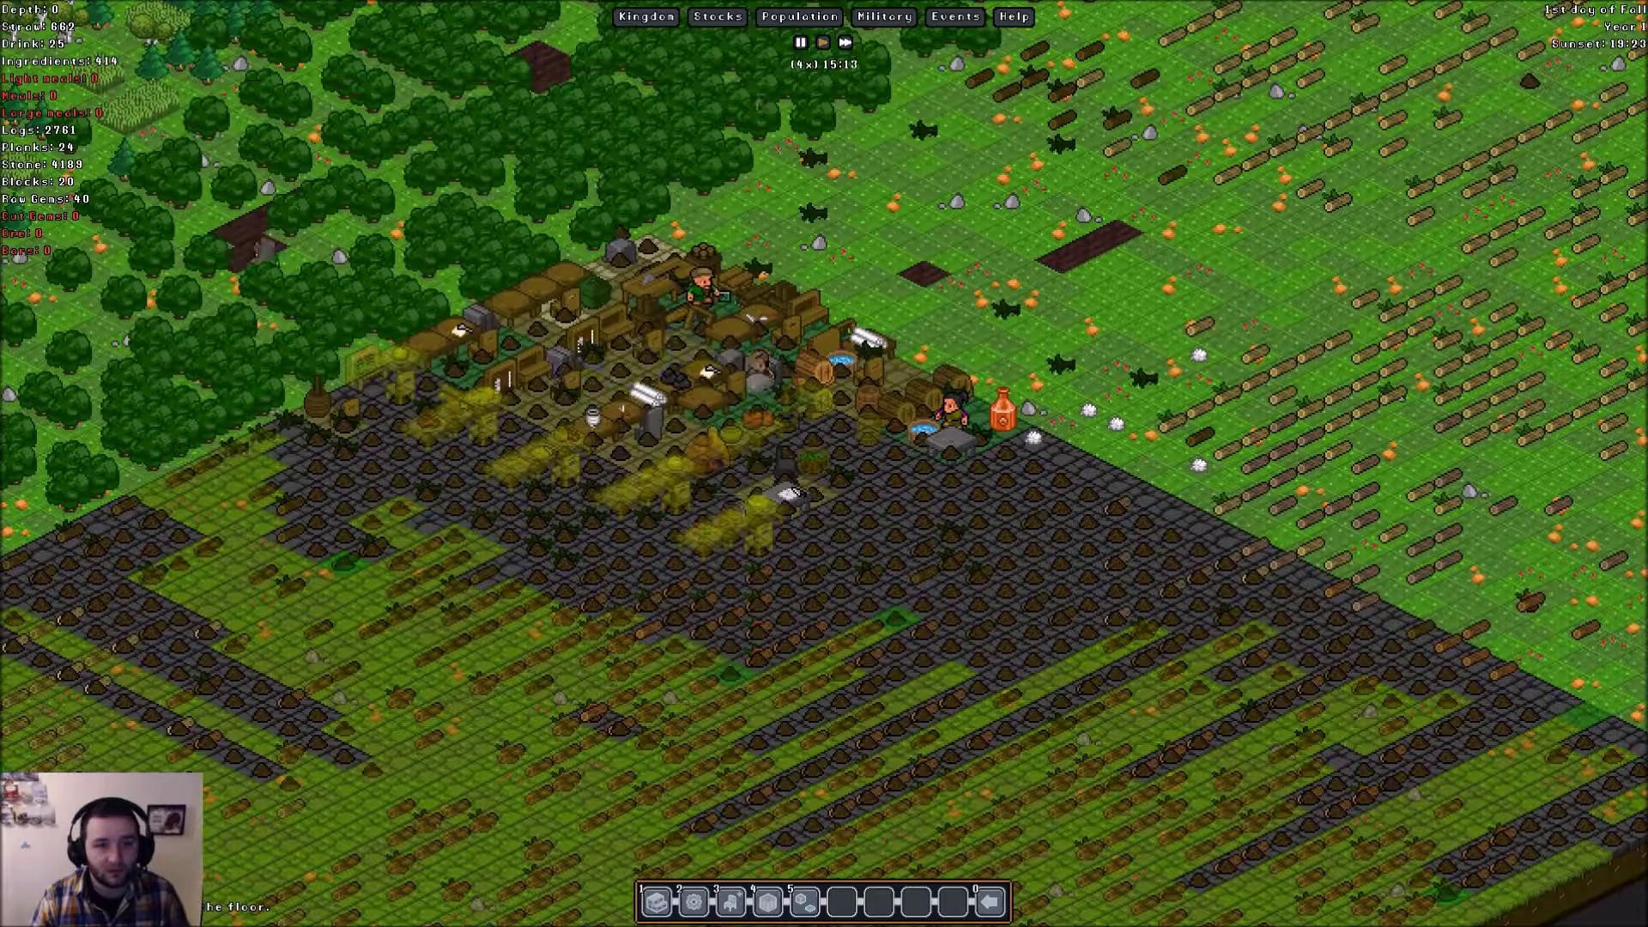
click(788, 494)
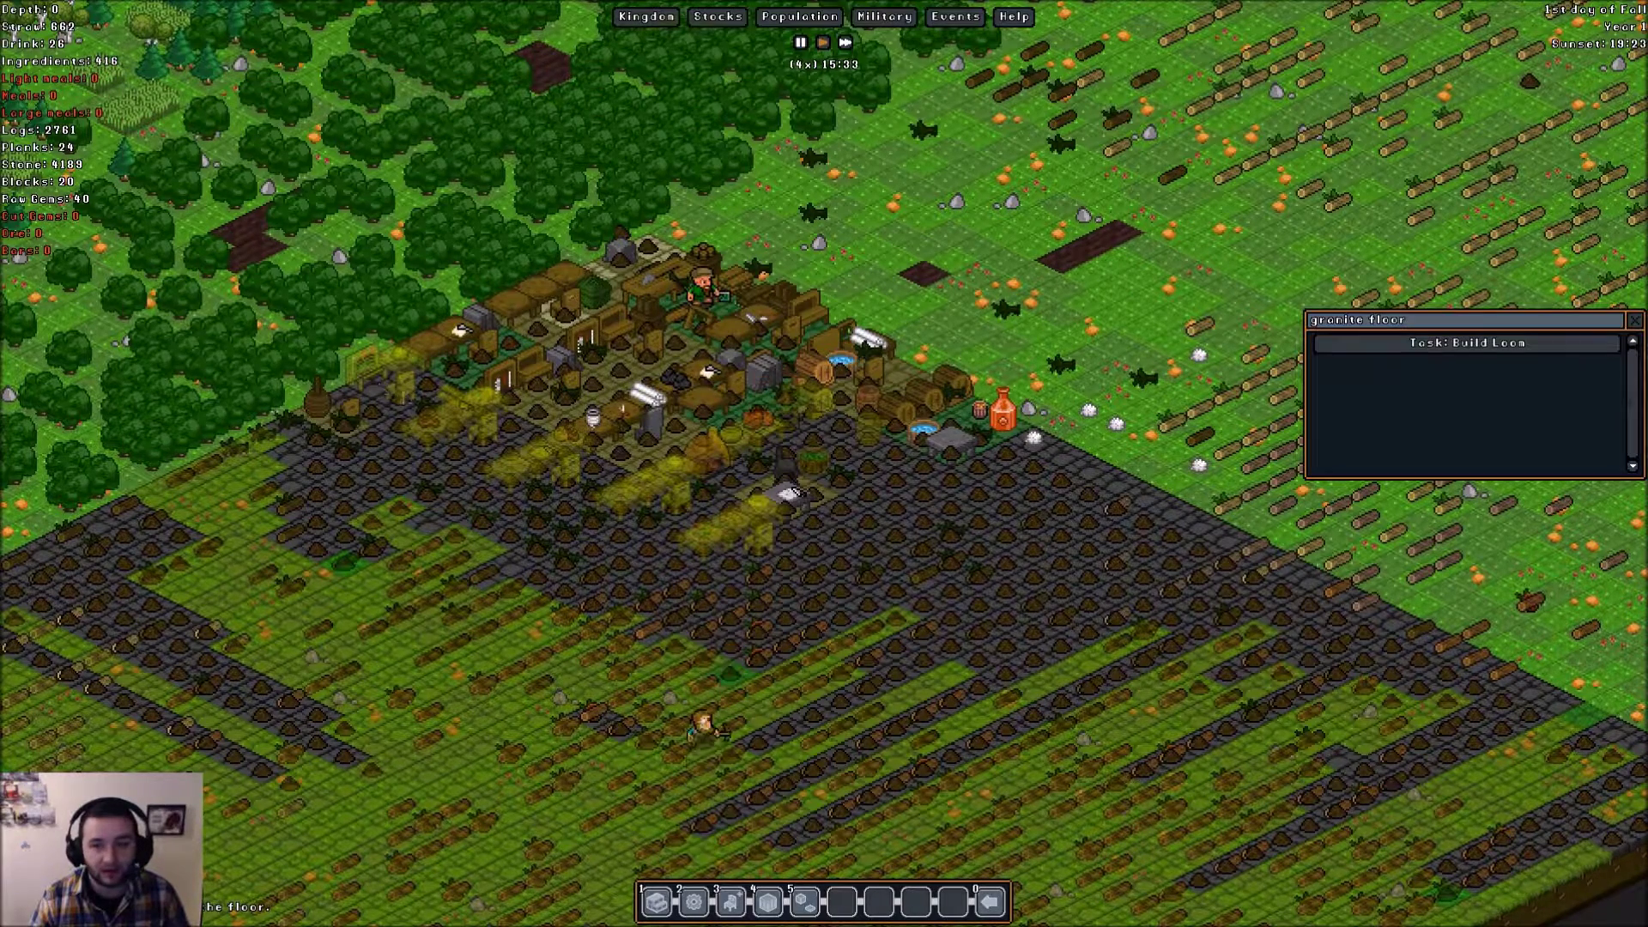
key(Escape)
key(Down)
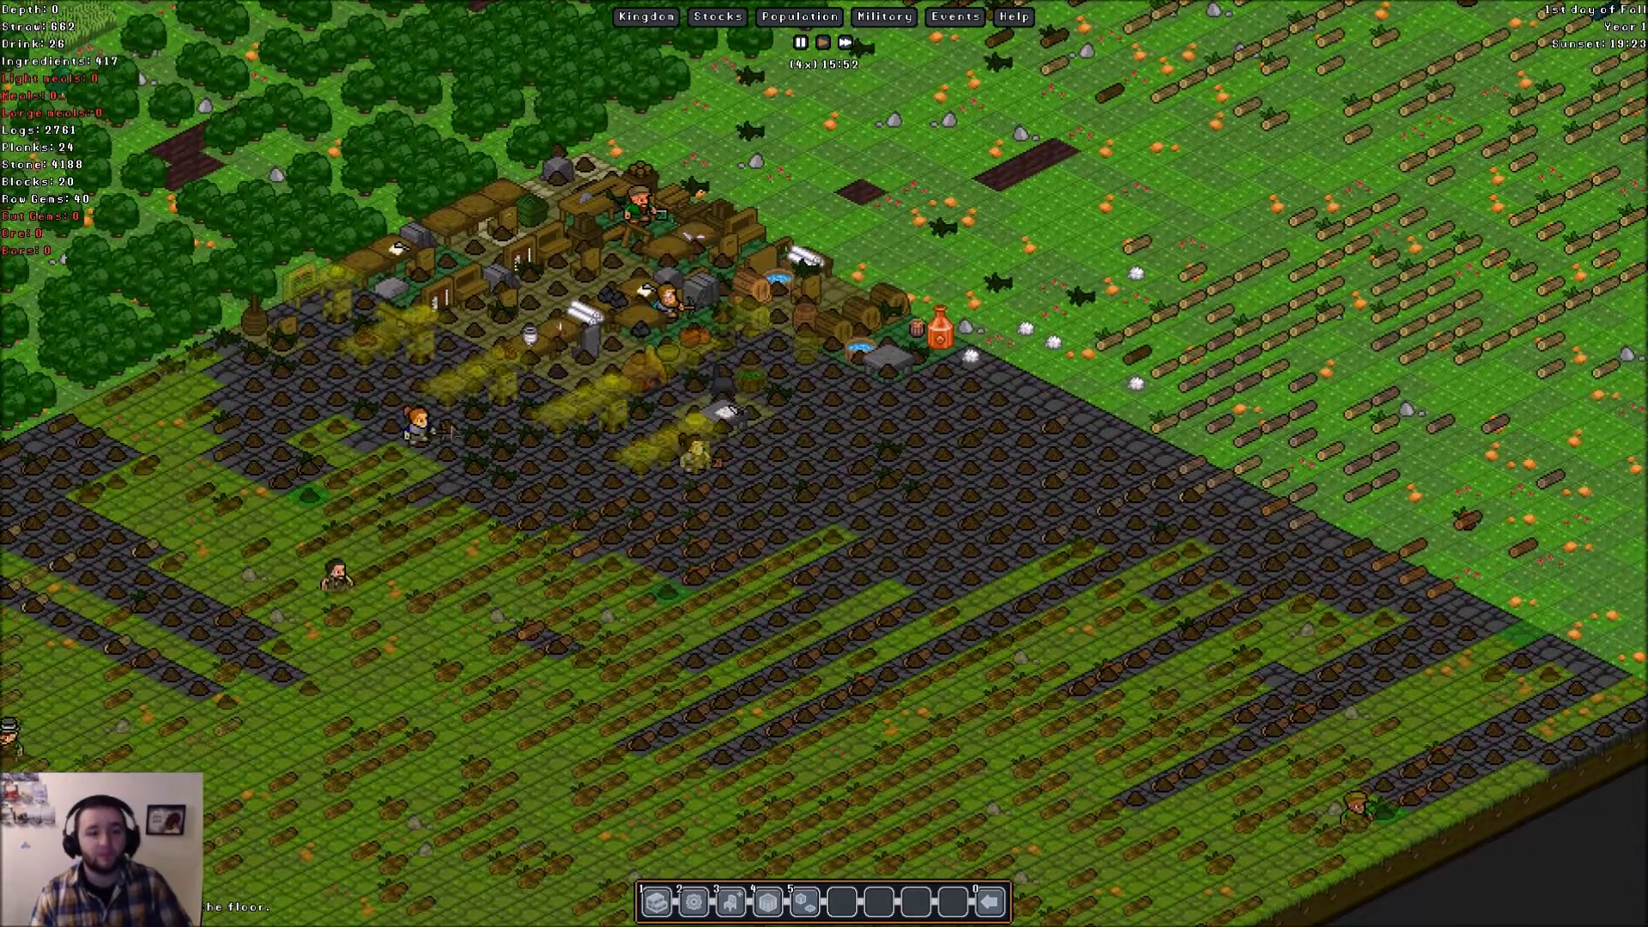
click(956, 16)
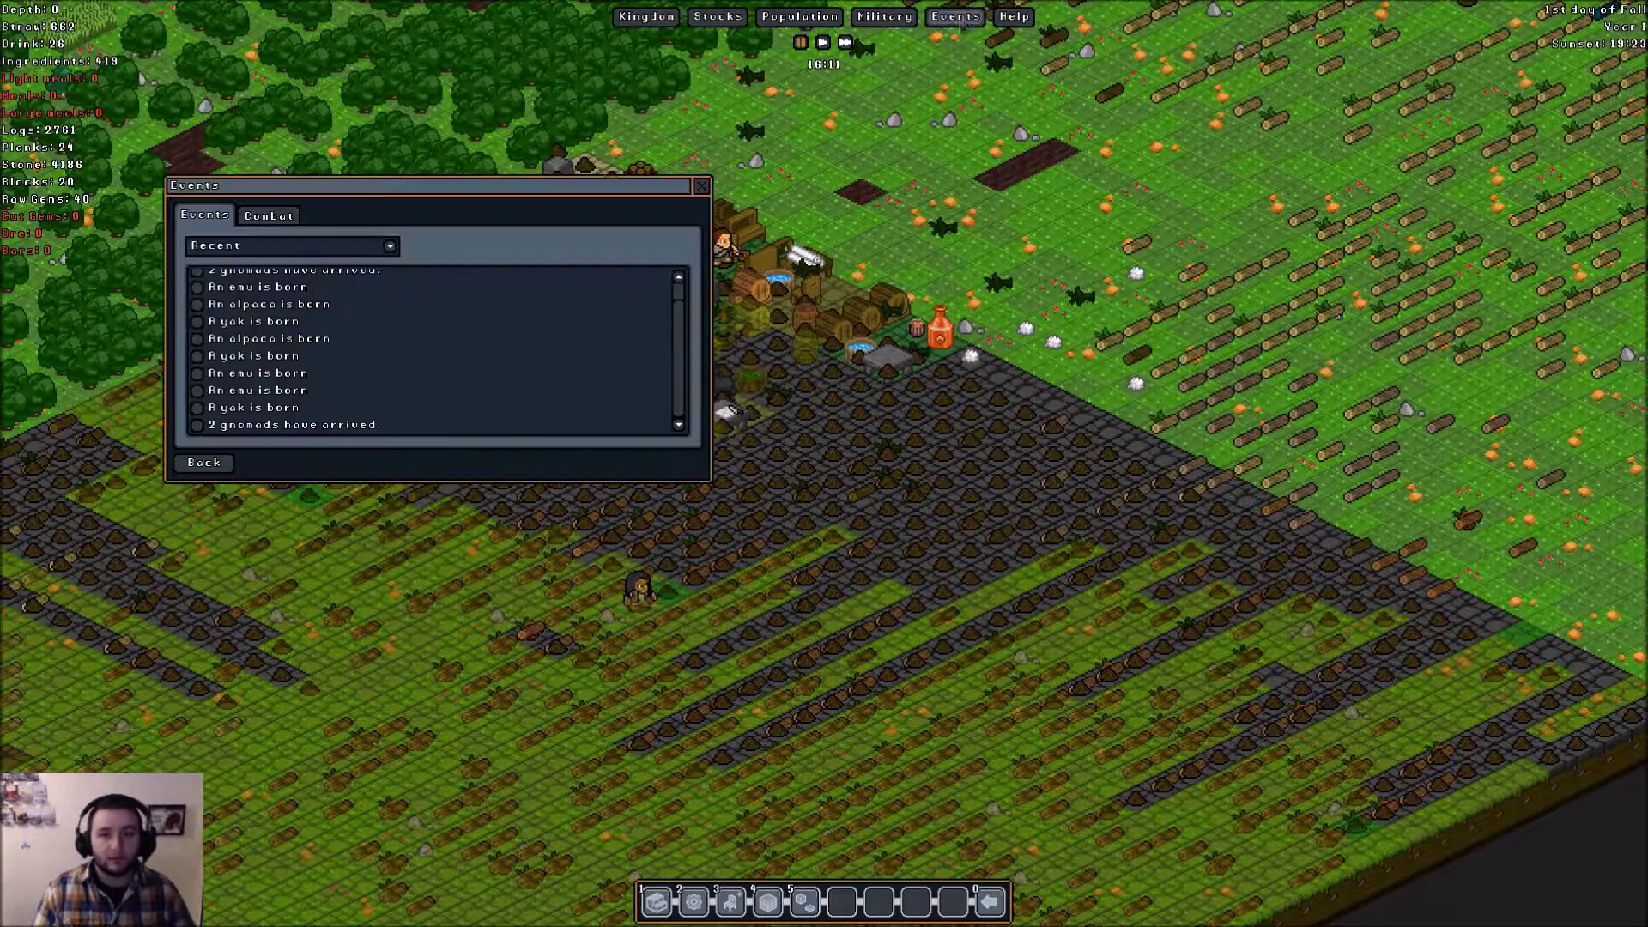
key(Escape)
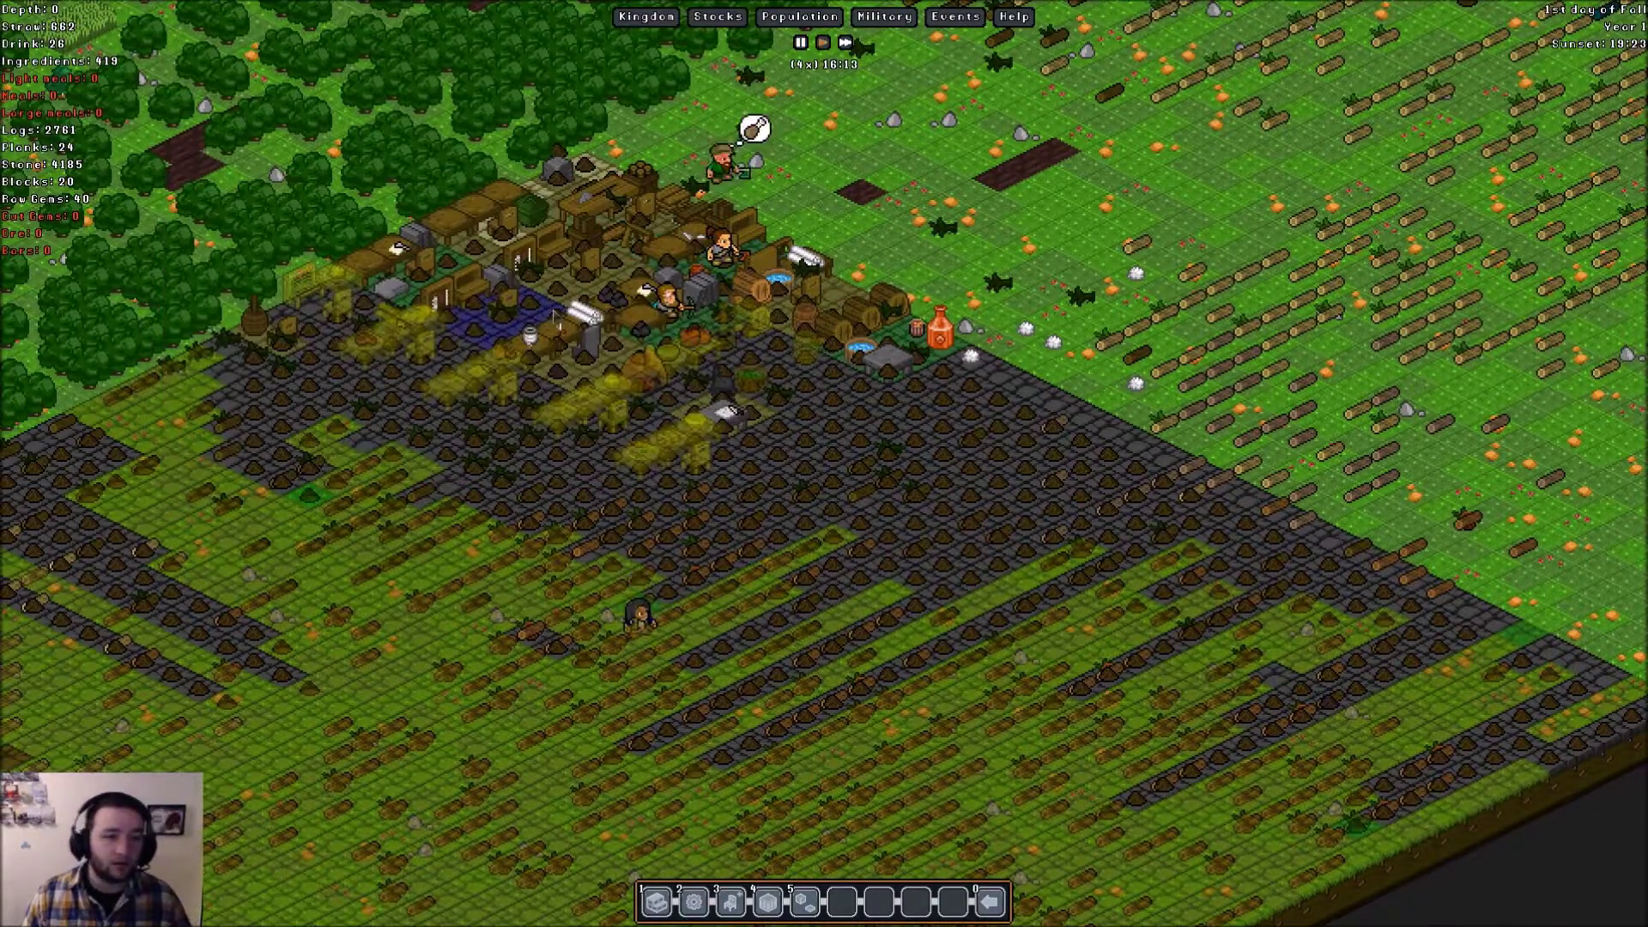
key(Up)
key(Right)
key(Up)
key(Up)
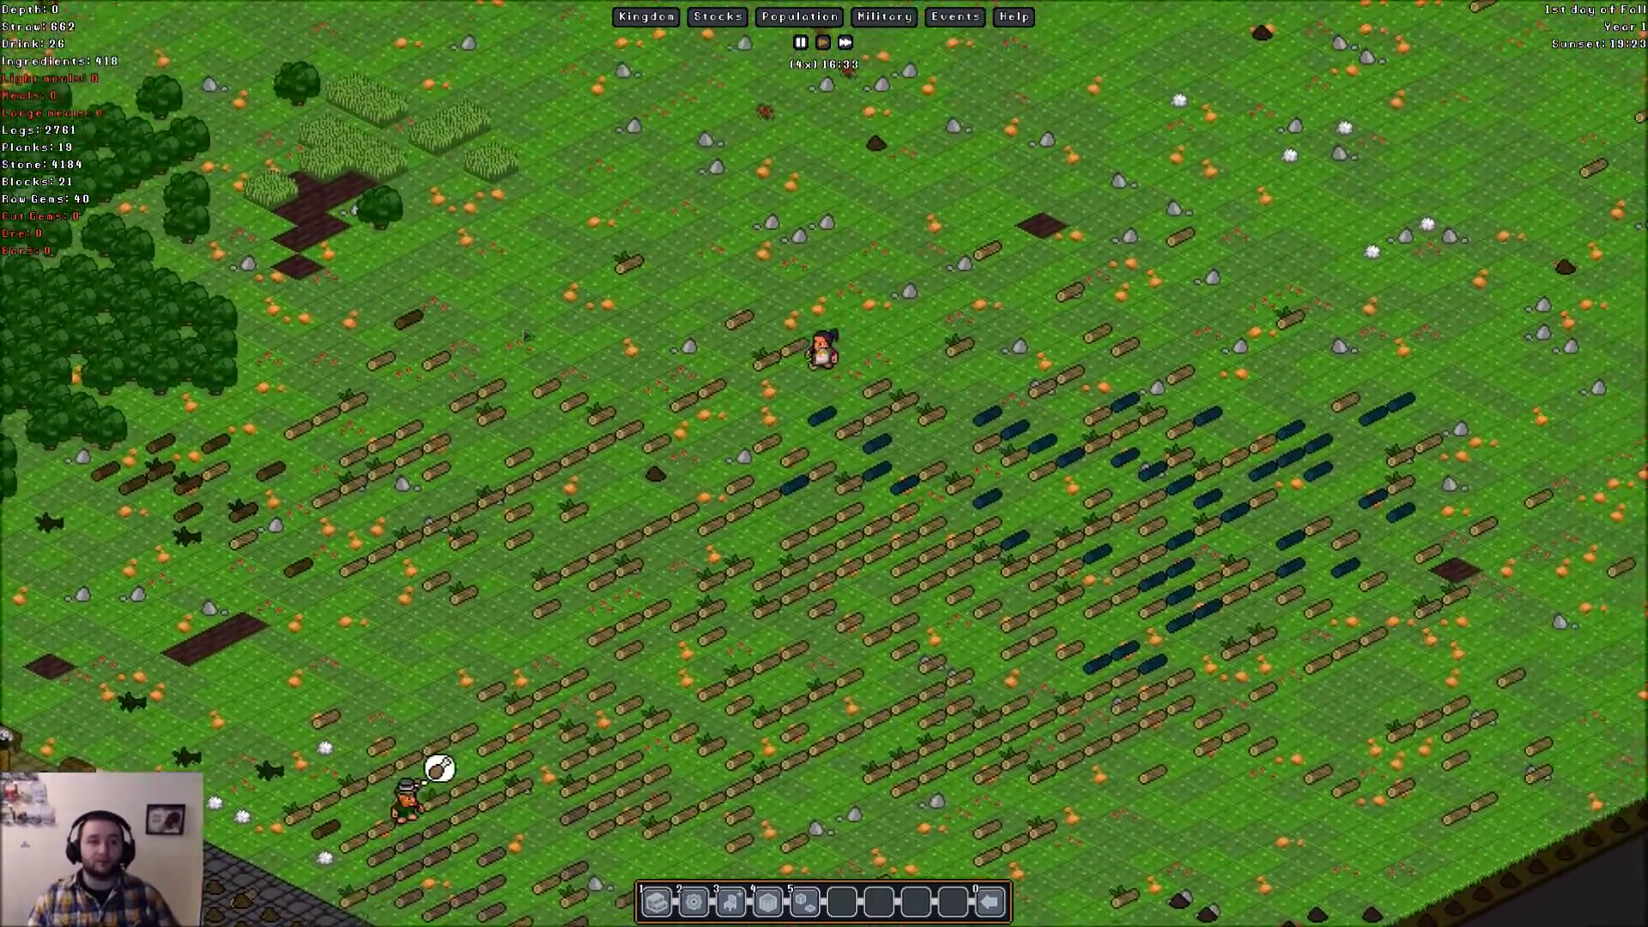
key(Up)
key(Left)
key(Up)
key(Right)
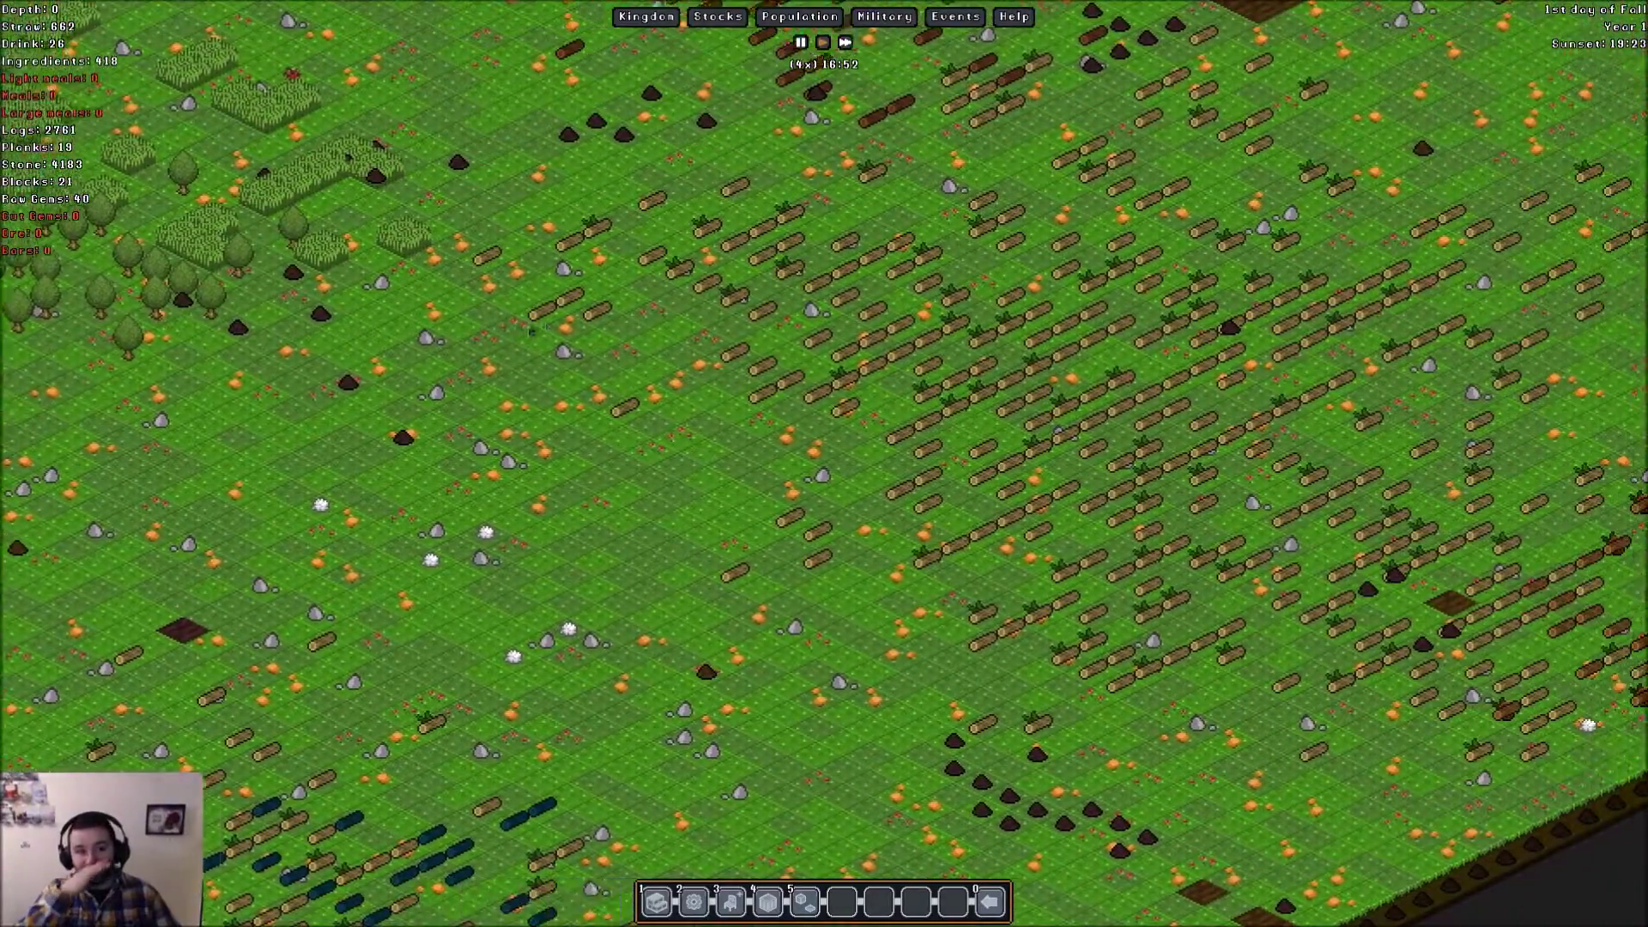
key(Down)
key(Right)
key(Down)
key(Right)
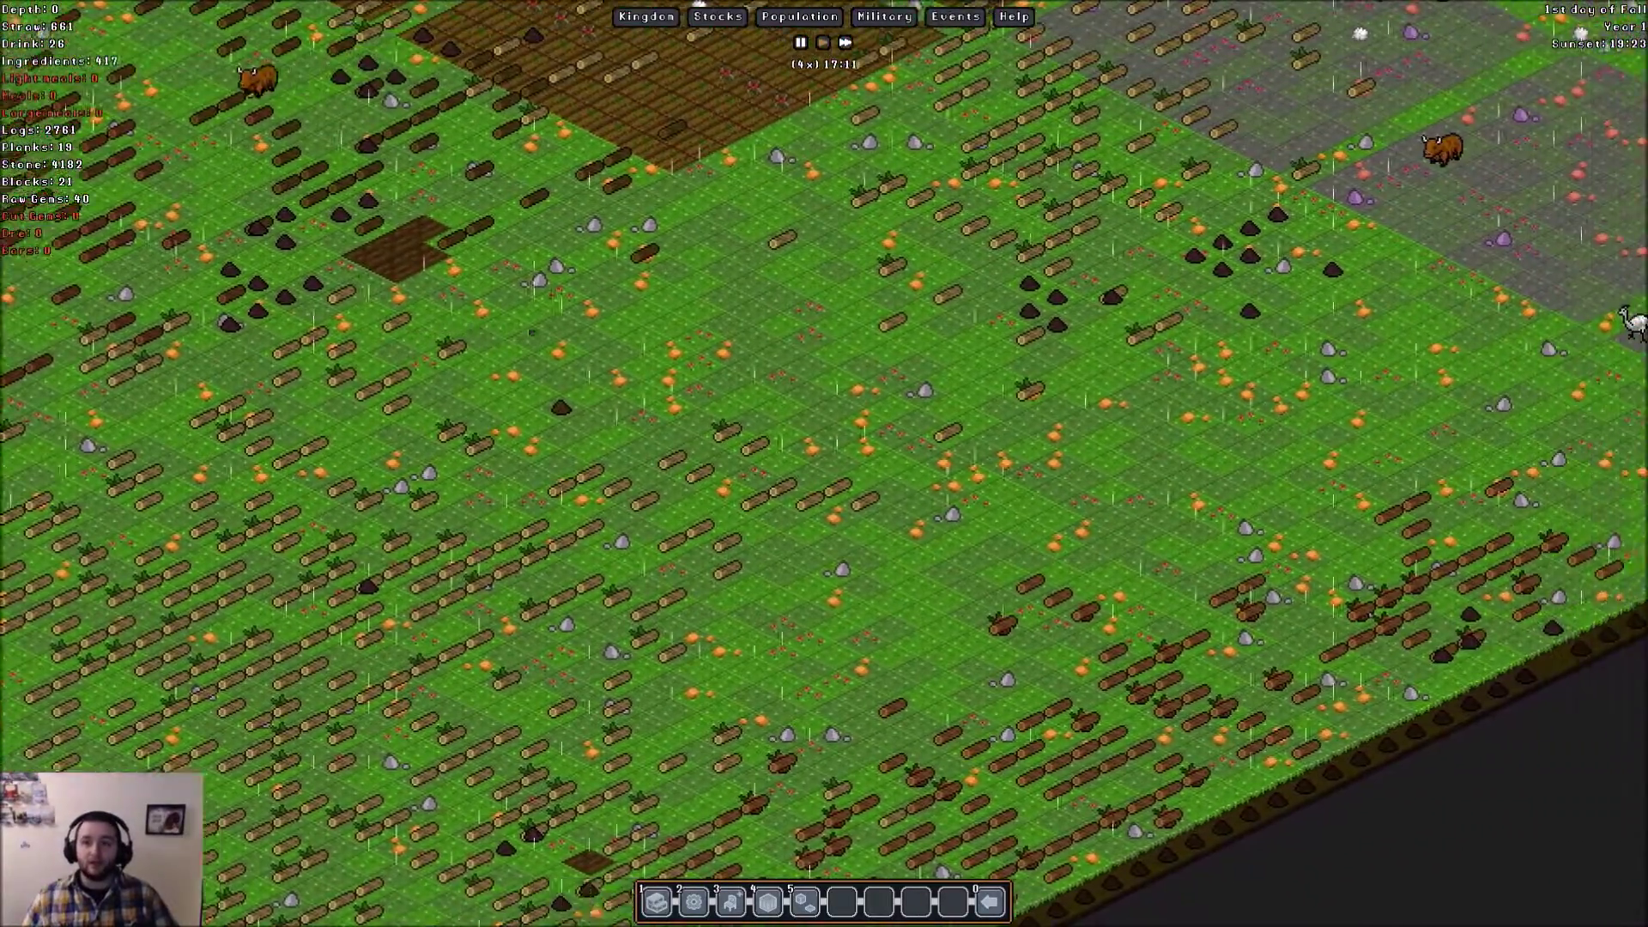
key(Up)
key(Right)
key(Up)
key(Down)
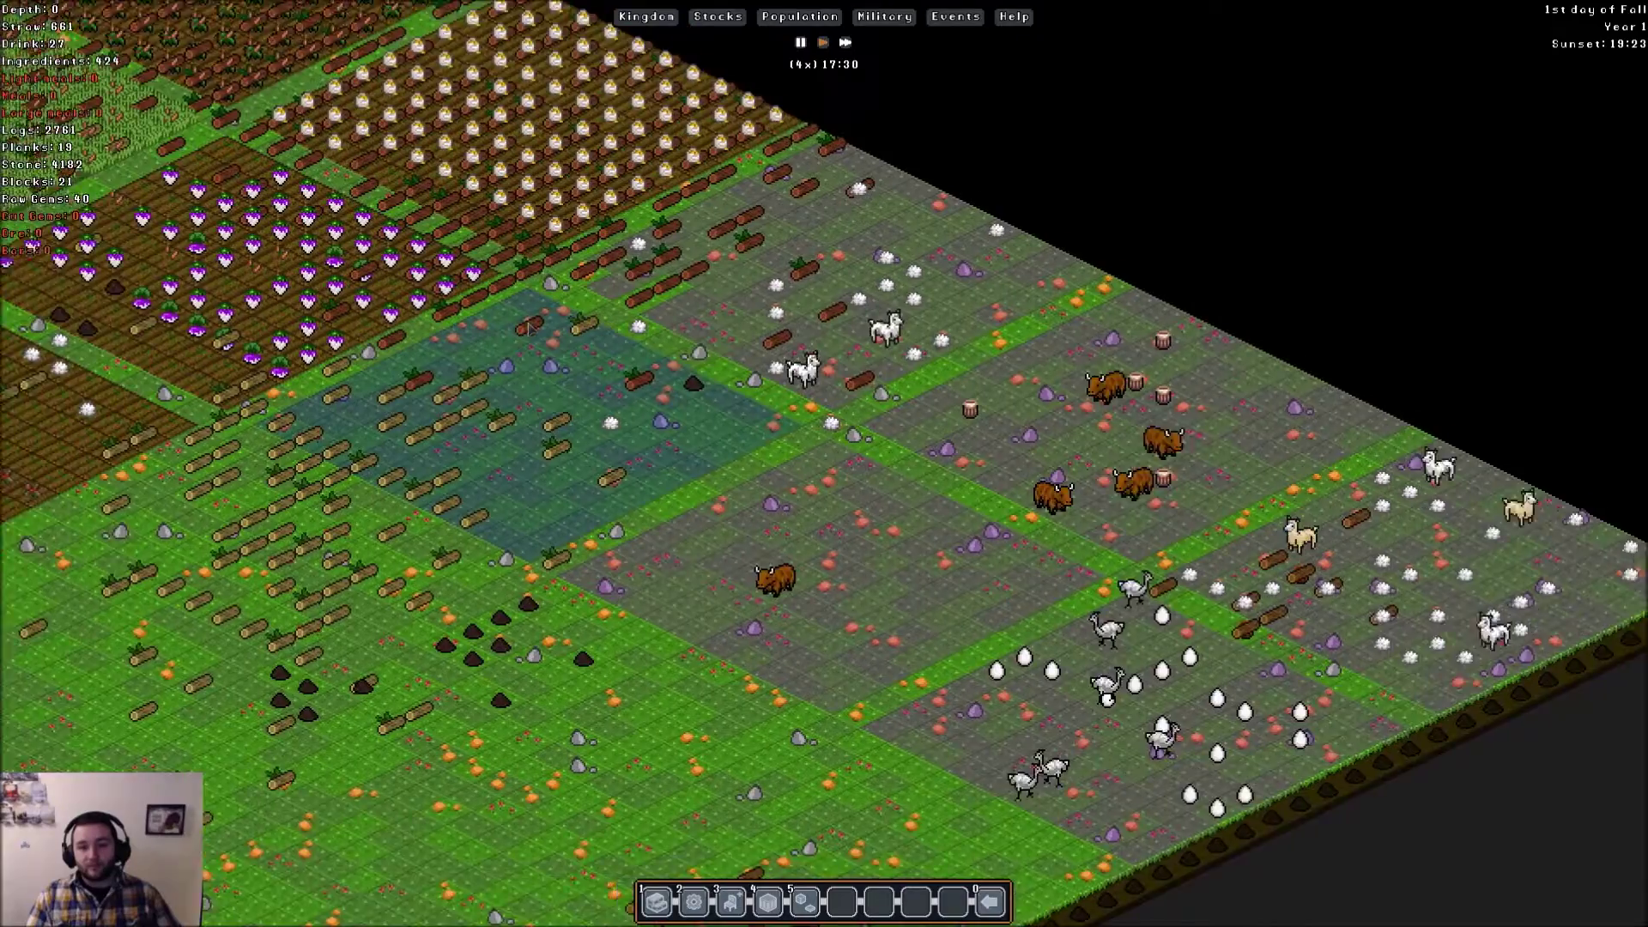
key(Right)
key(Left)
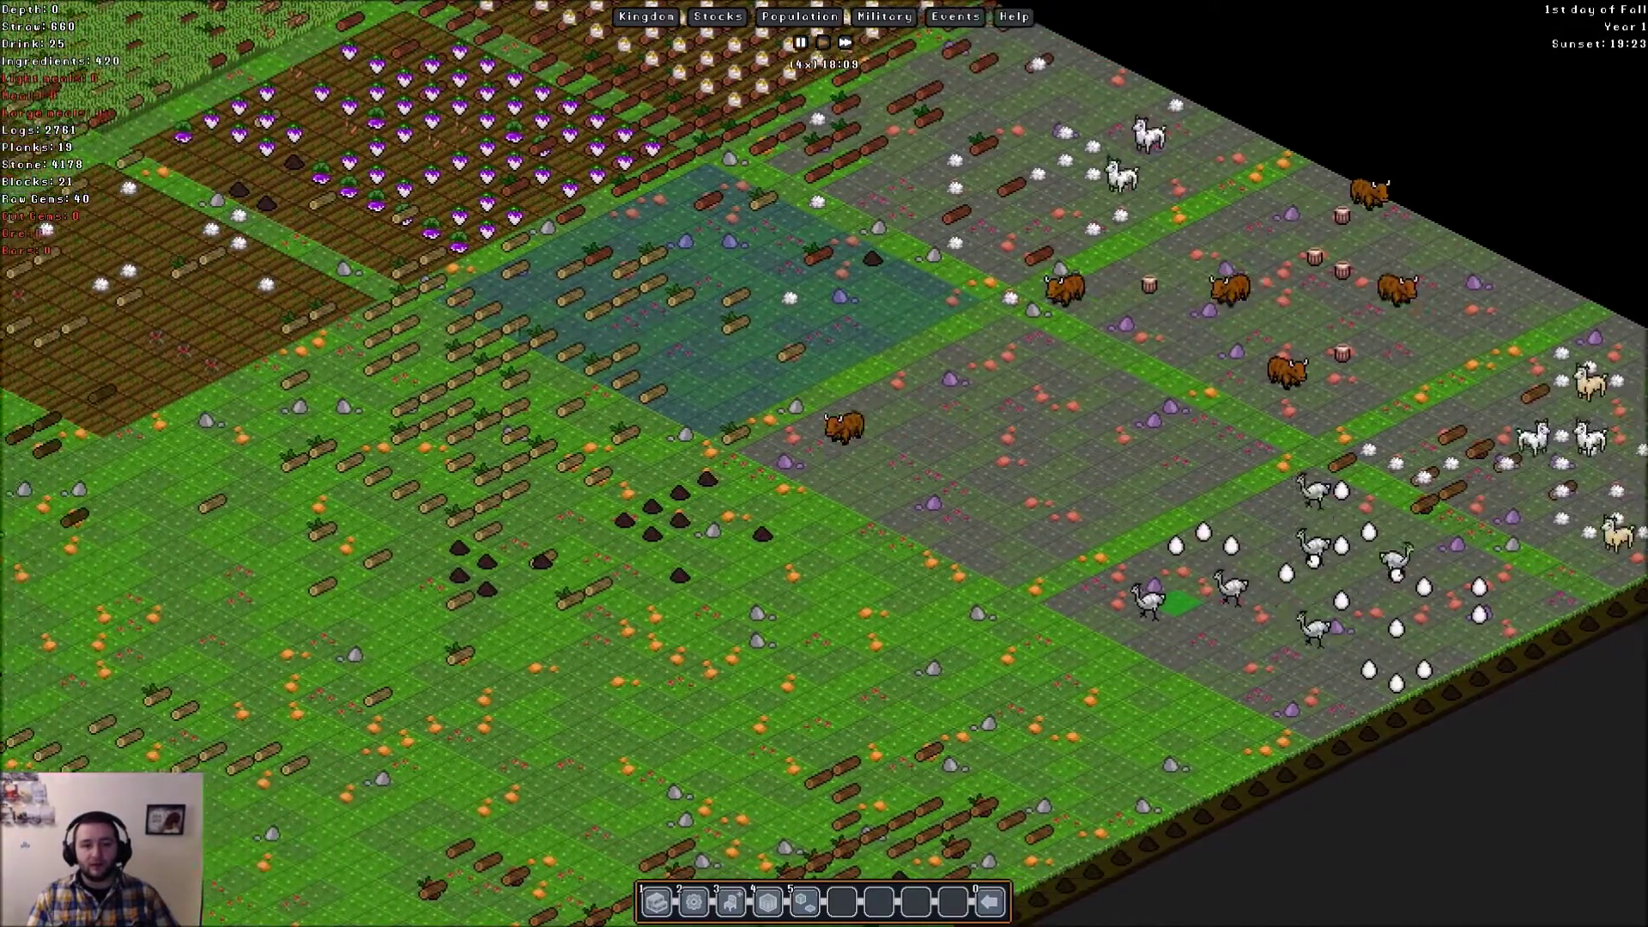
key(Left)
key(Up)
key(Left)
key(Up)
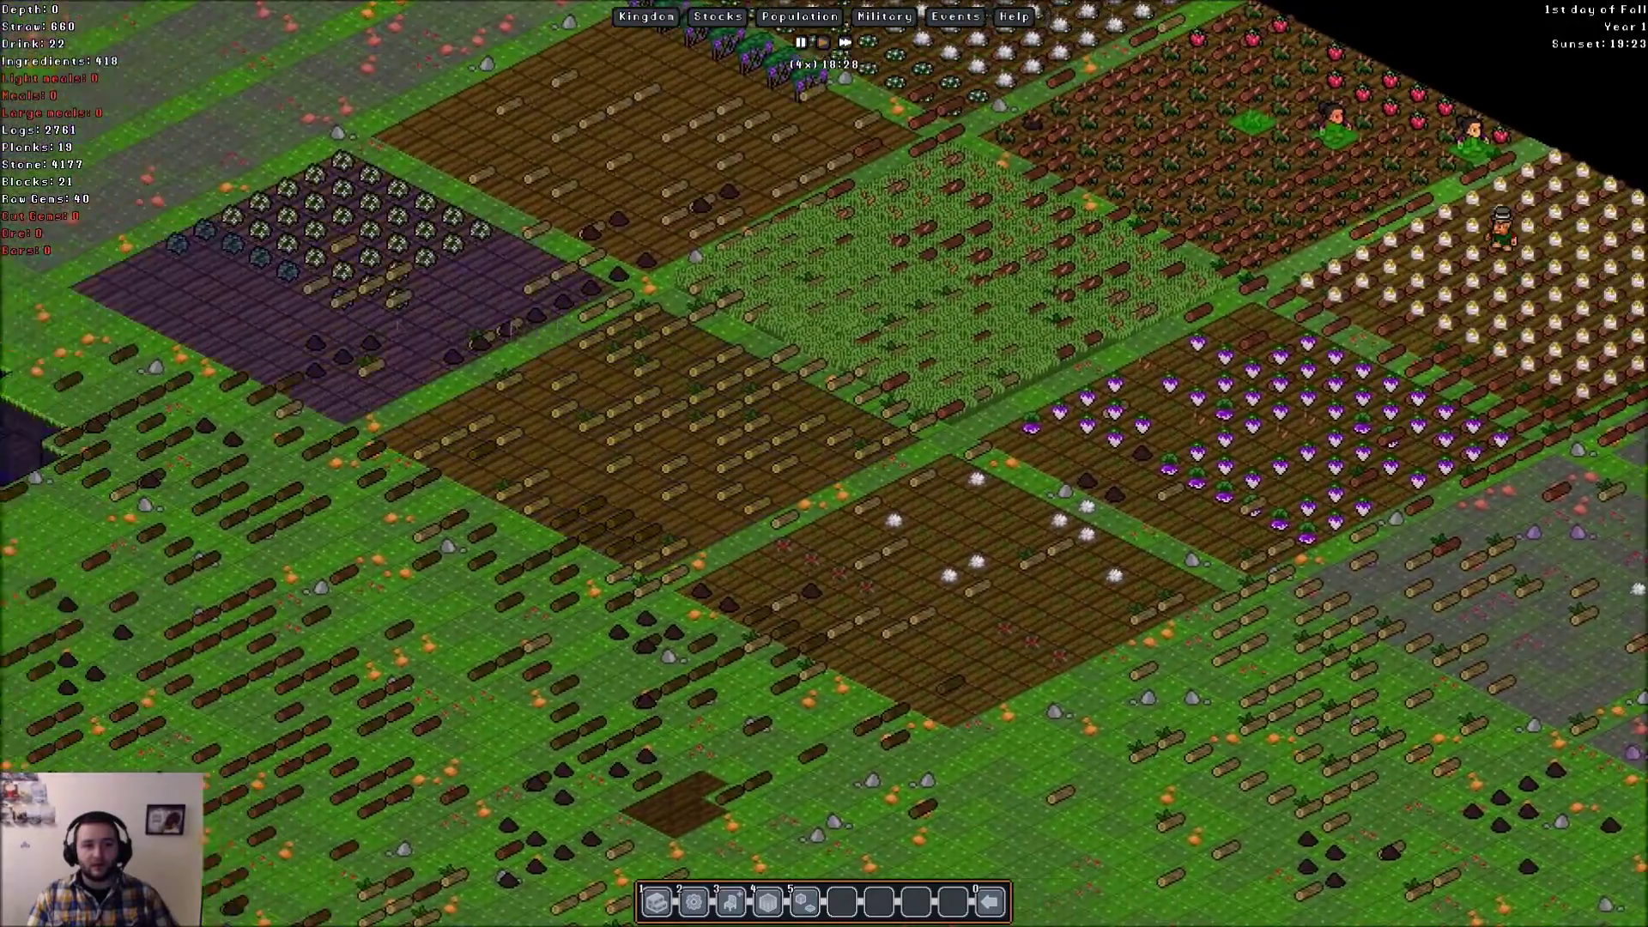
key(Down)
key(Left)
key(Down)
key(Left)
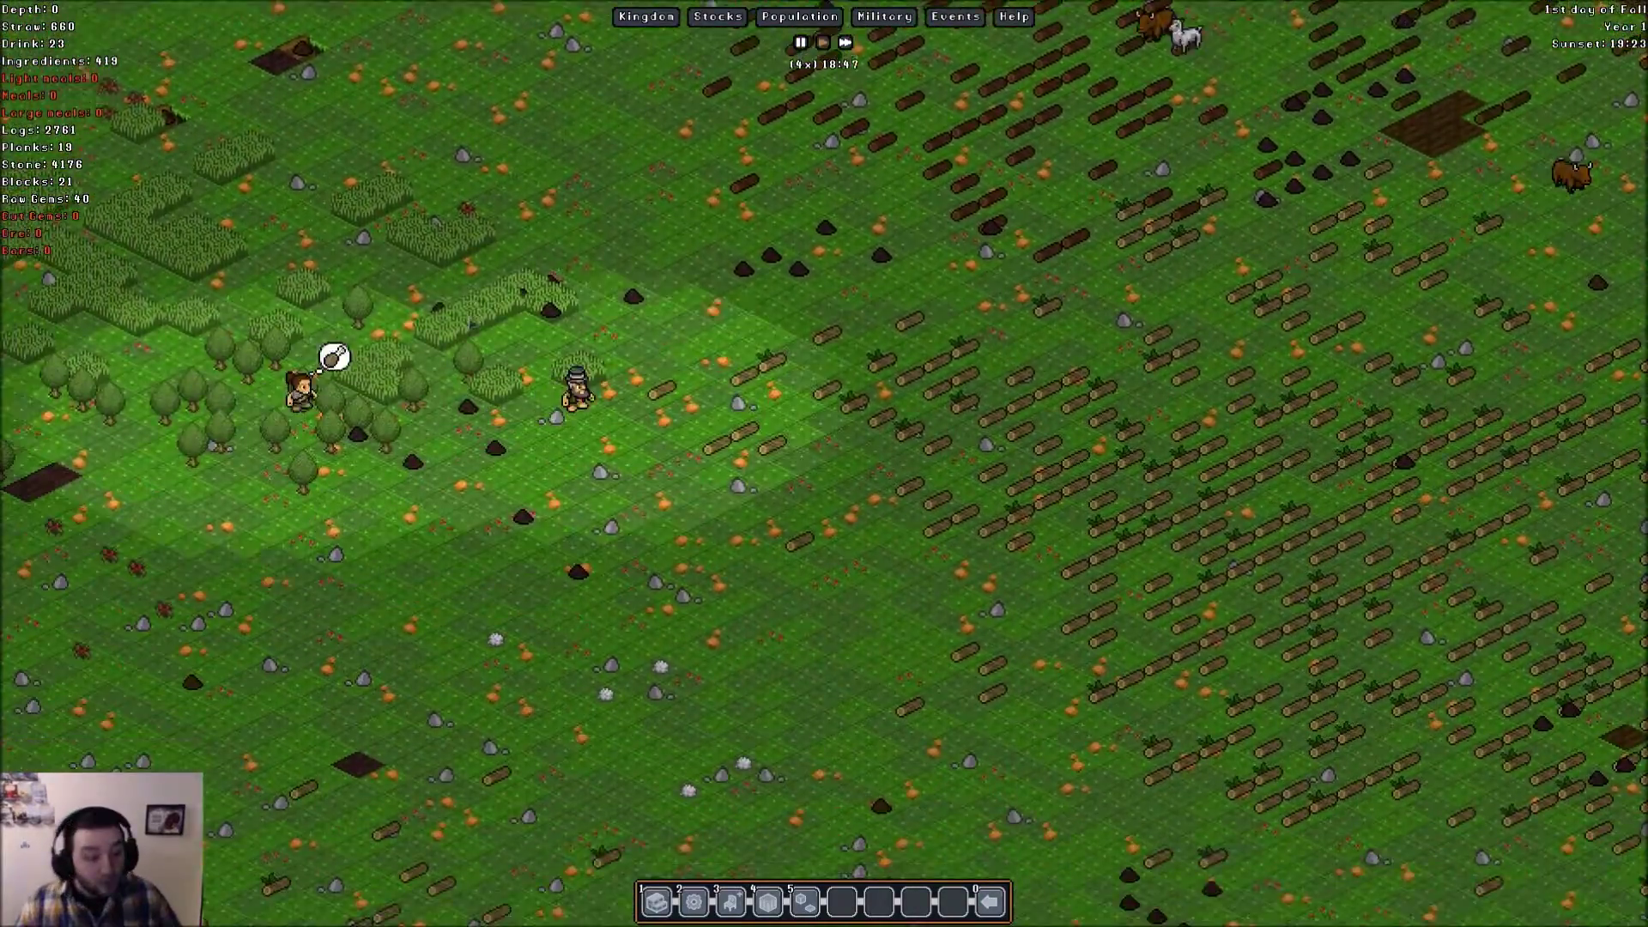
key(Down)
key(Right)
key(Down)
key(Right)
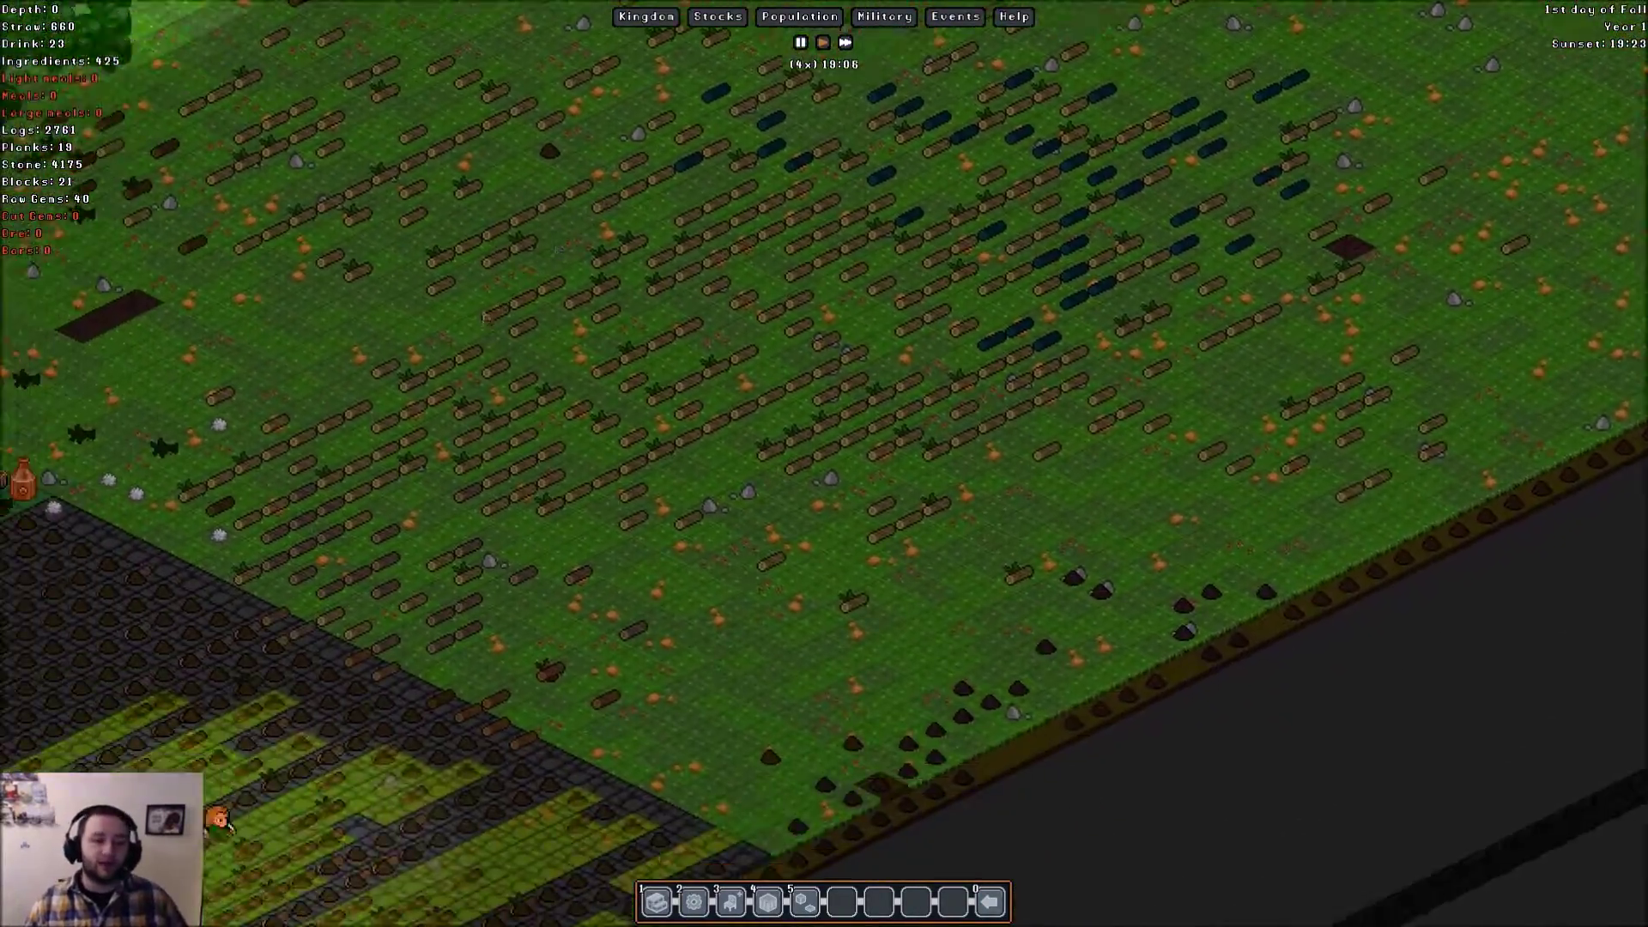
key(Down)
key(Left)
key(Down)
key(Left)
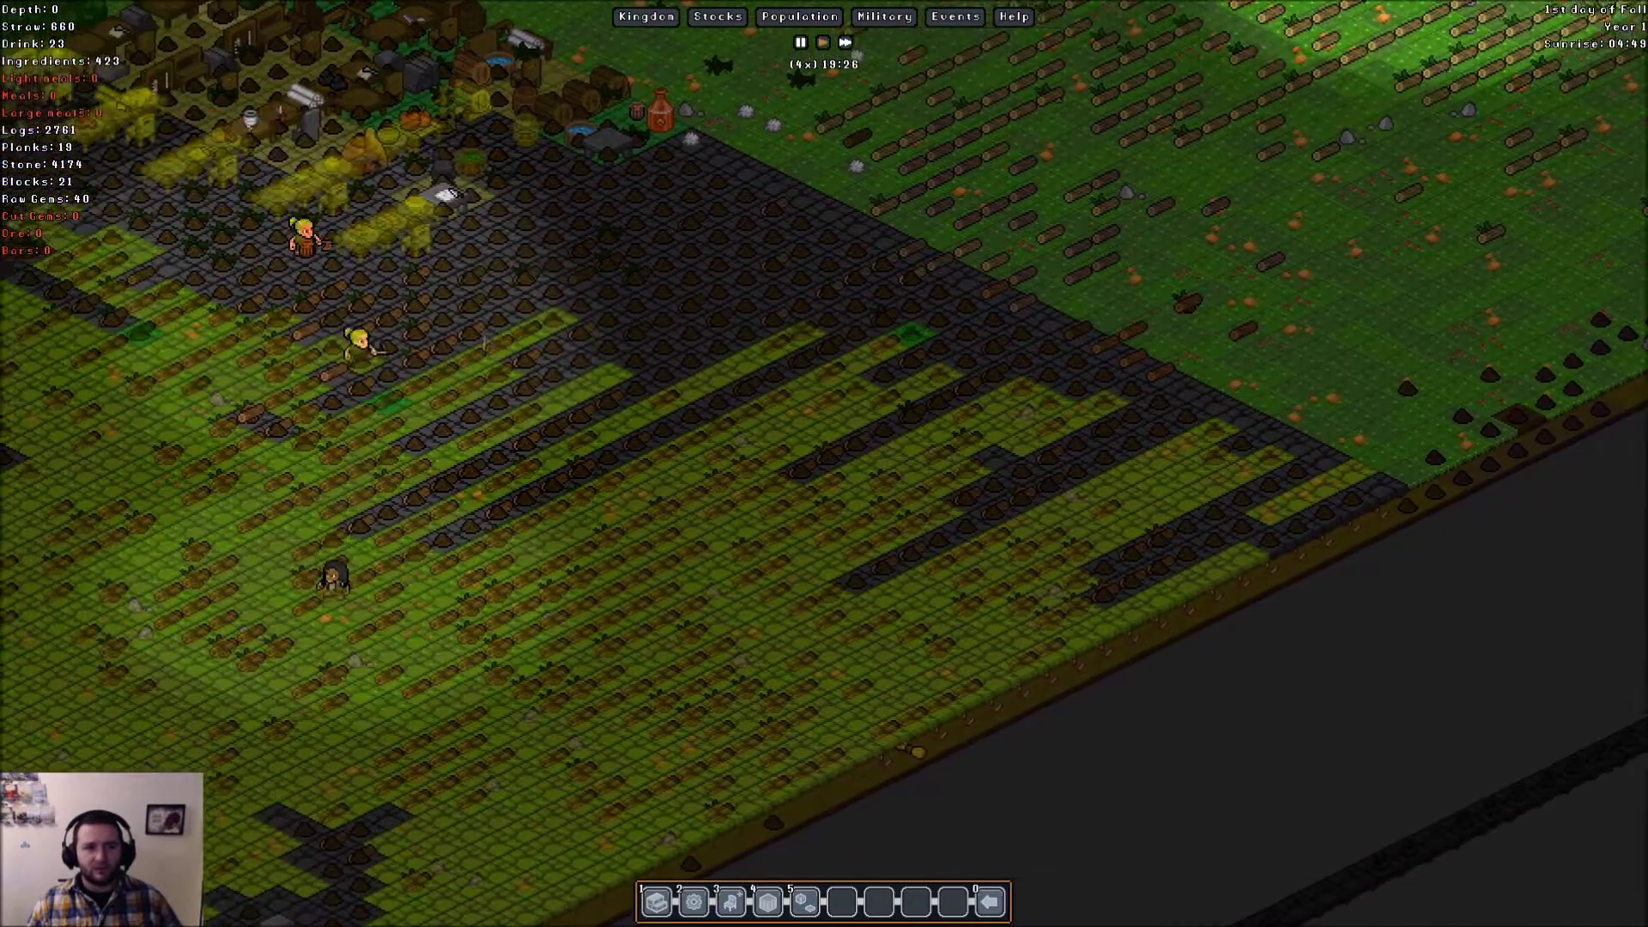
scroll(825, 464, down, 2)
key(Up)
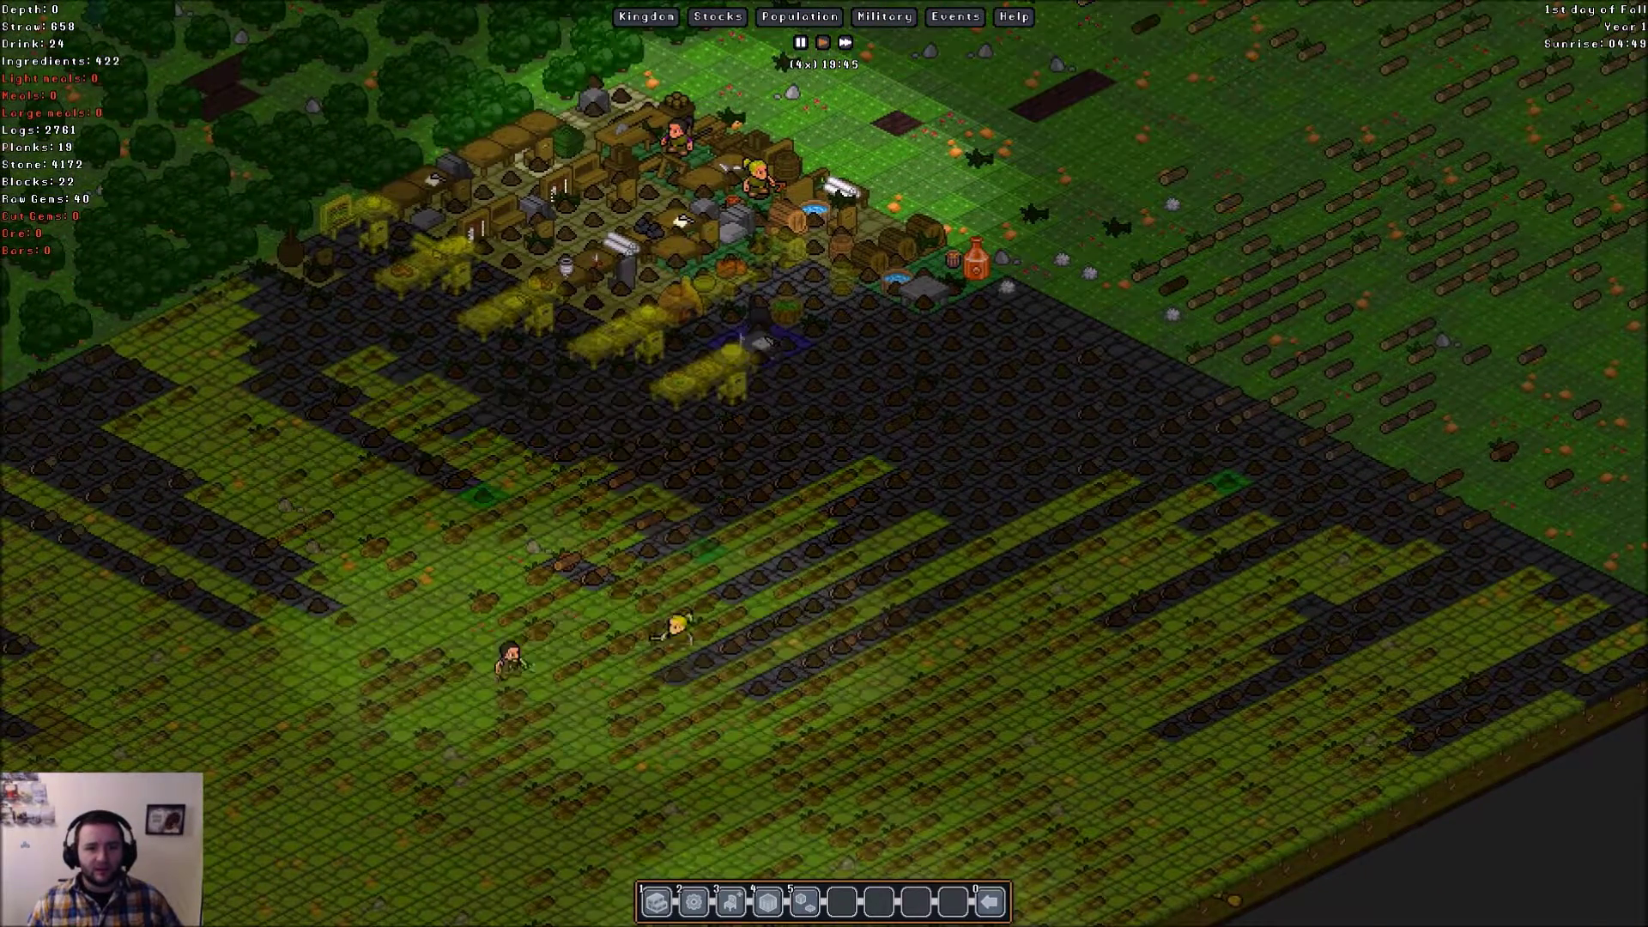
click(762, 346)
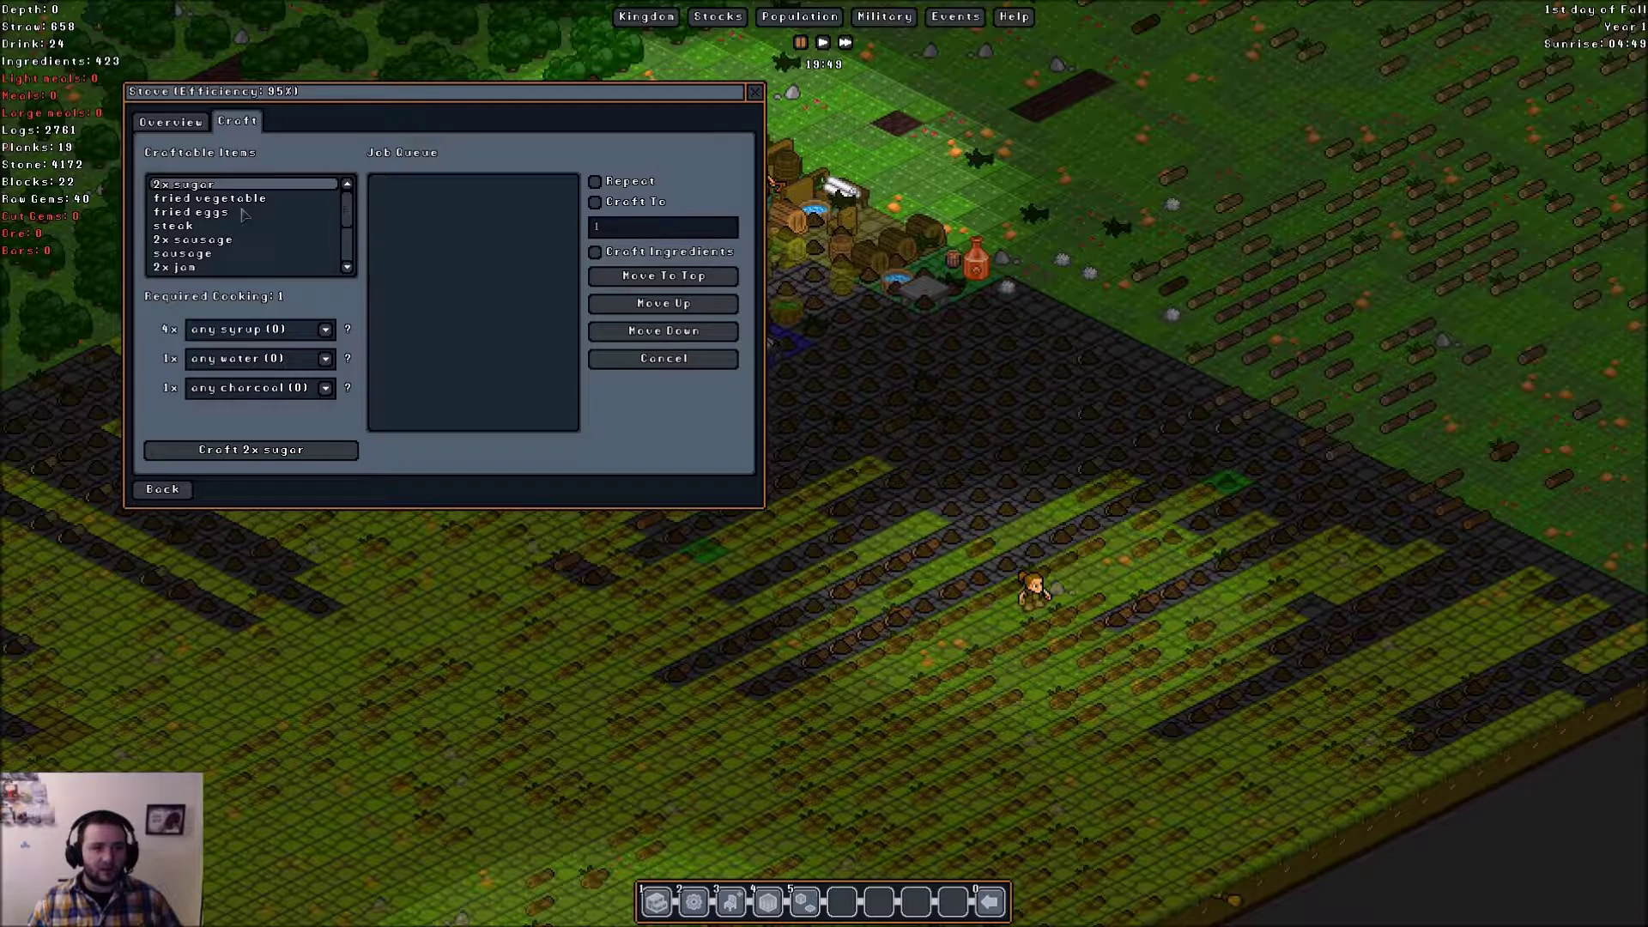
- Compare the fried vegetable and fried eggs ingredient options, then queue a batch of fried eggs
click(212, 198)
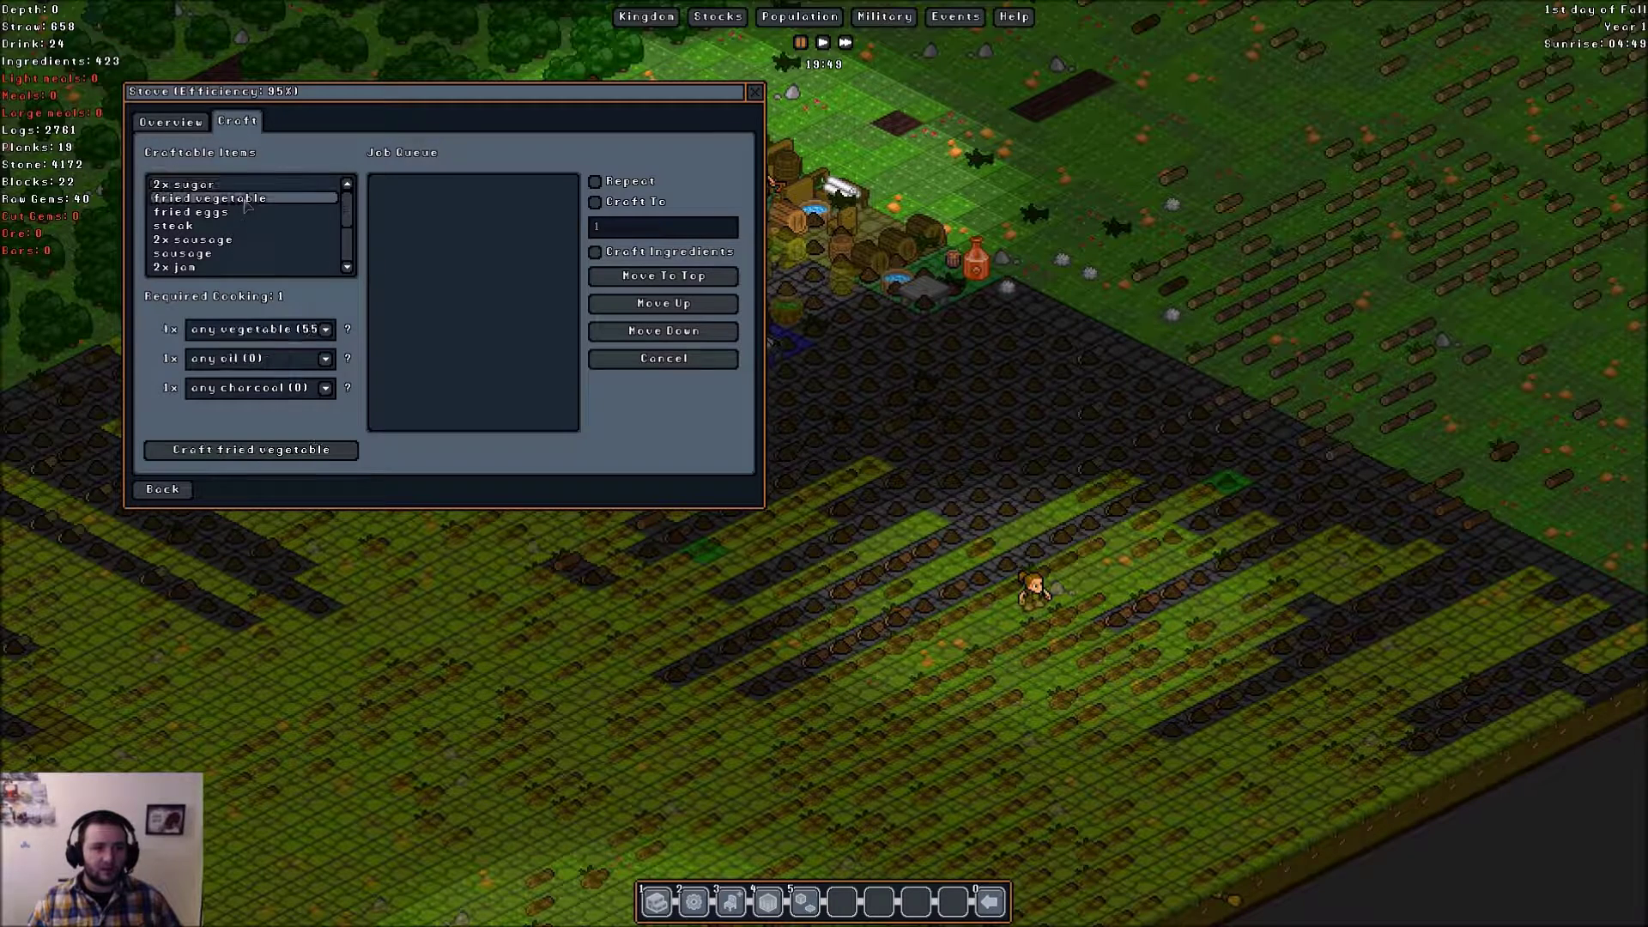
click(294, 330)
click(233, 214)
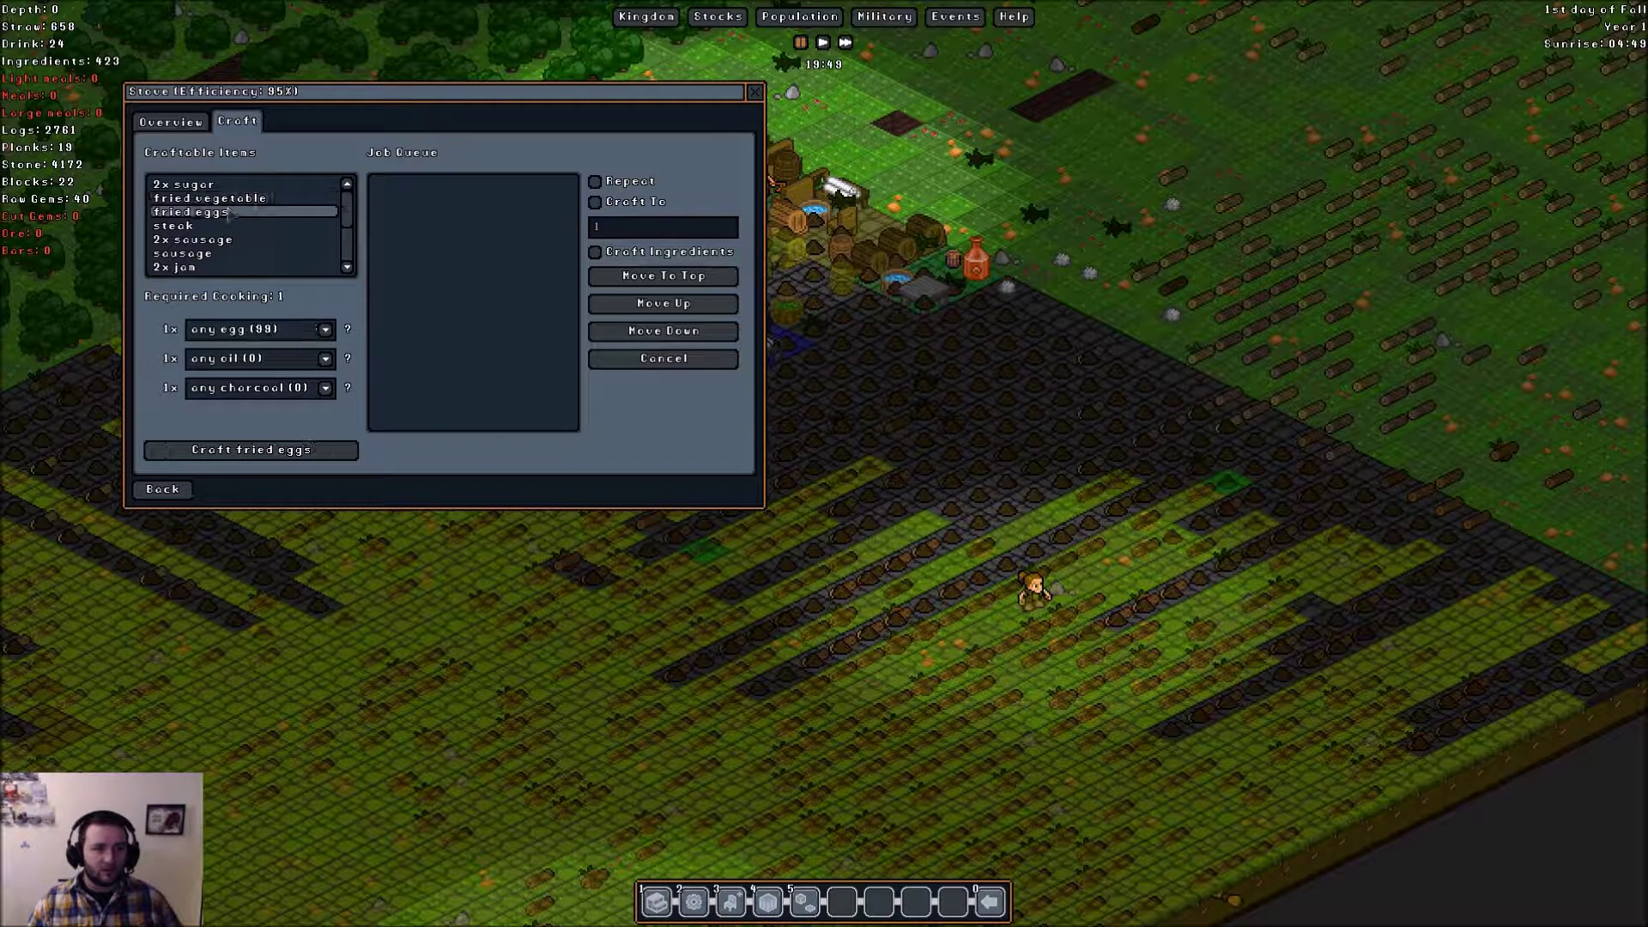
click(270, 331)
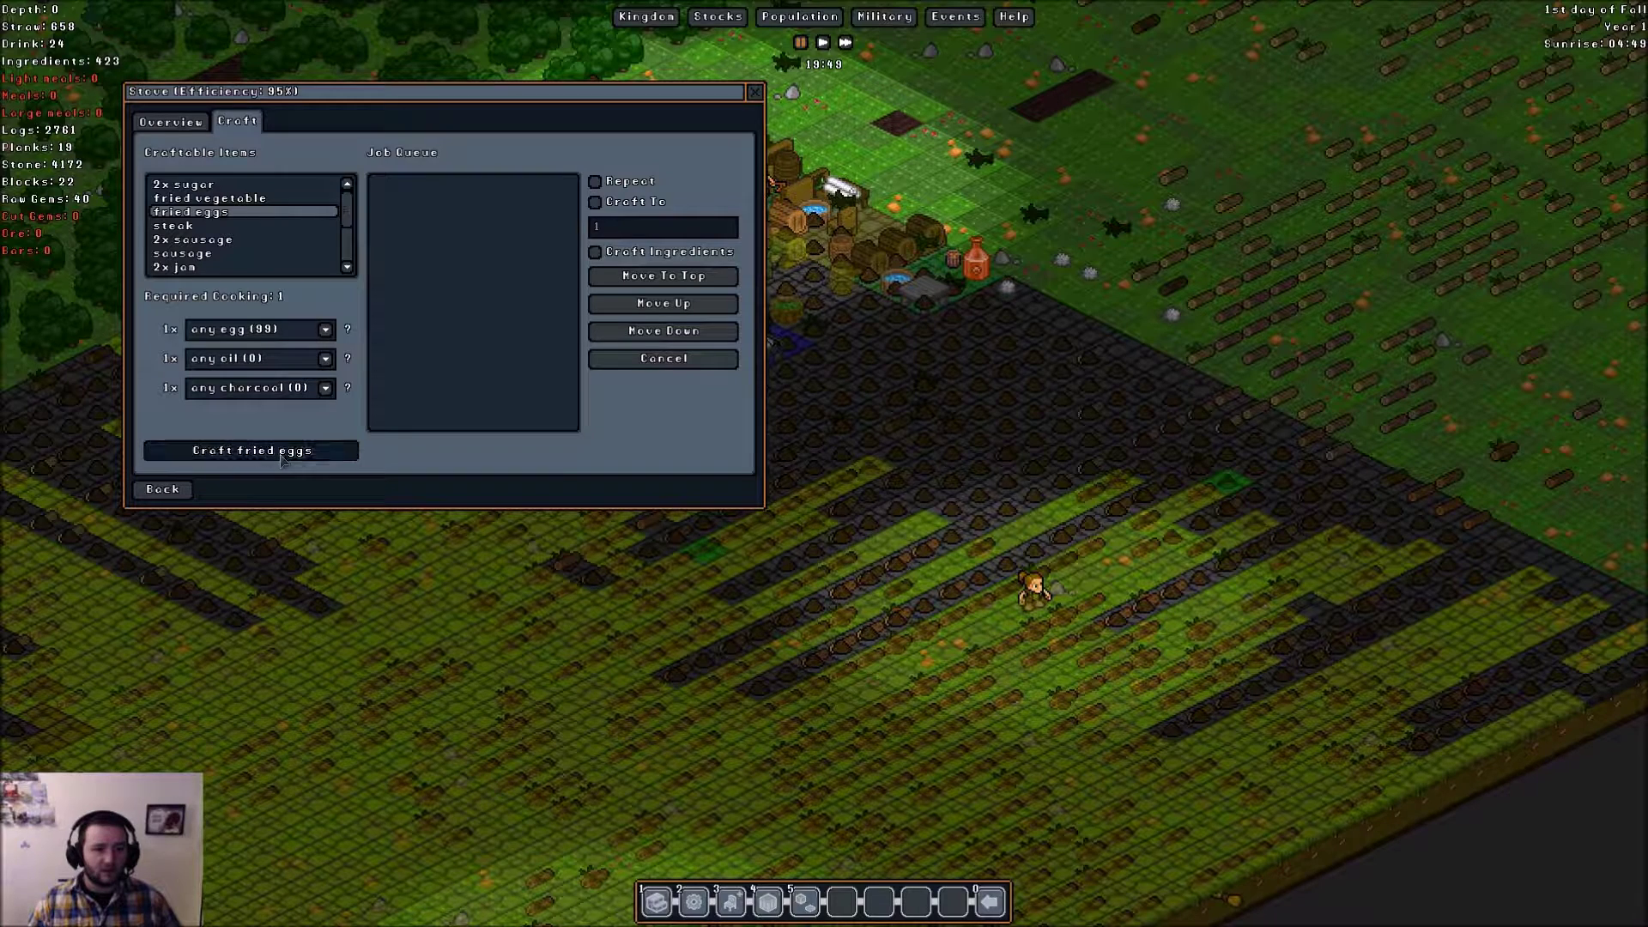
click(251, 450)
text(0)
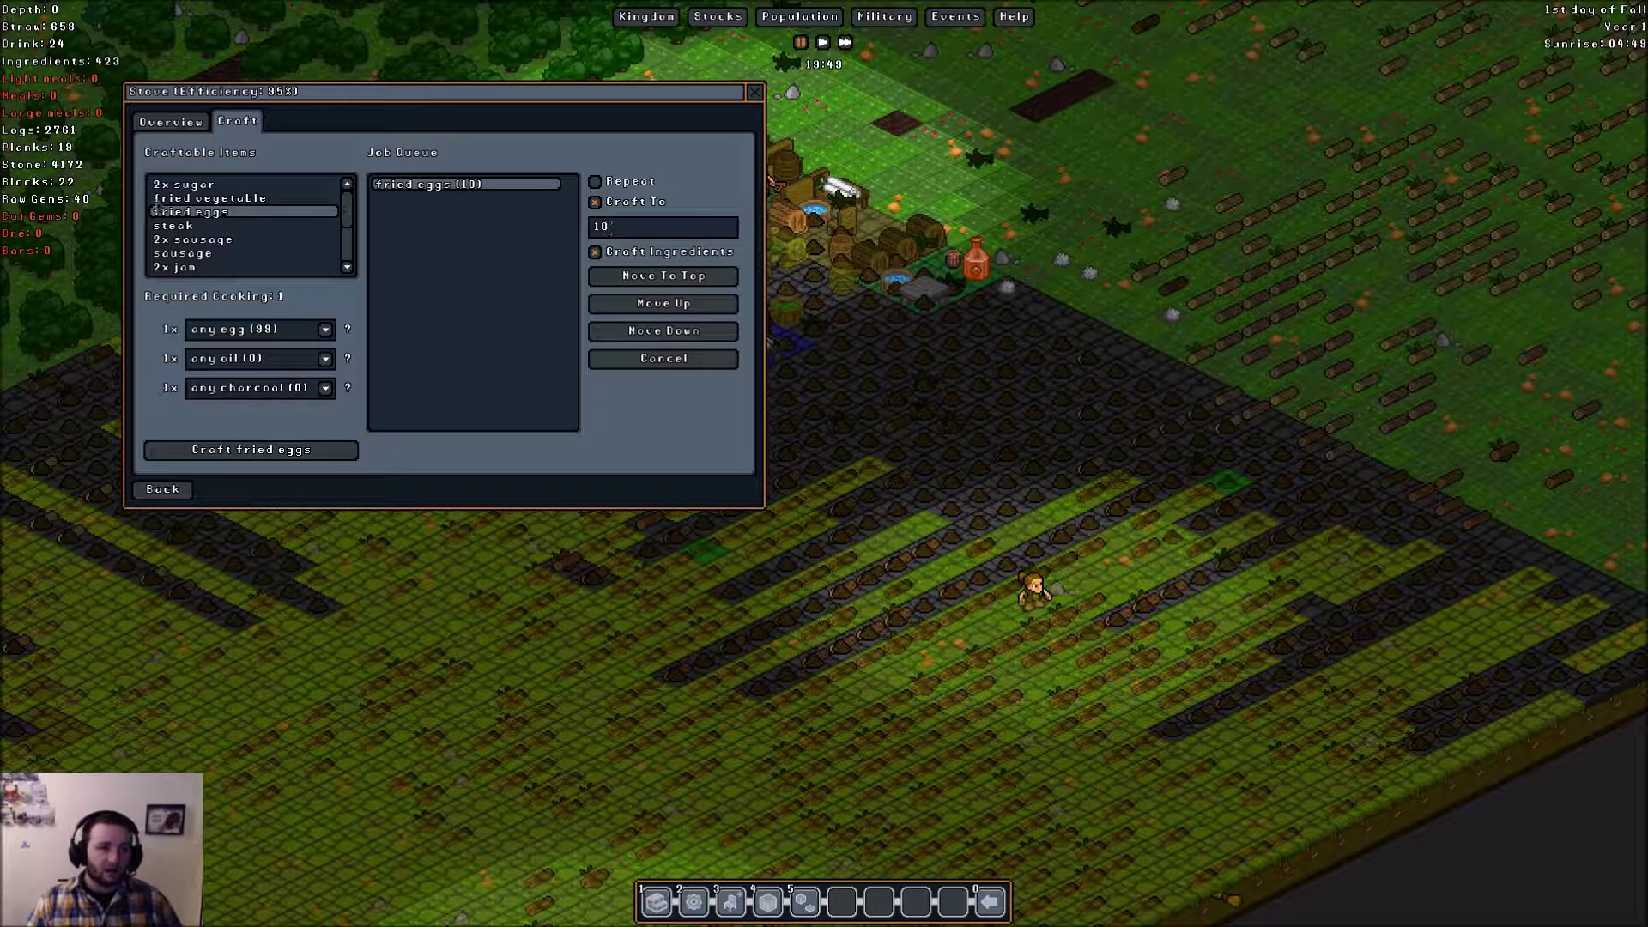
- Review steak, sausage, jam, buttered toast, stew and cheese omelette ingredients, then close the stove
click(188, 226)
click(210, 240)
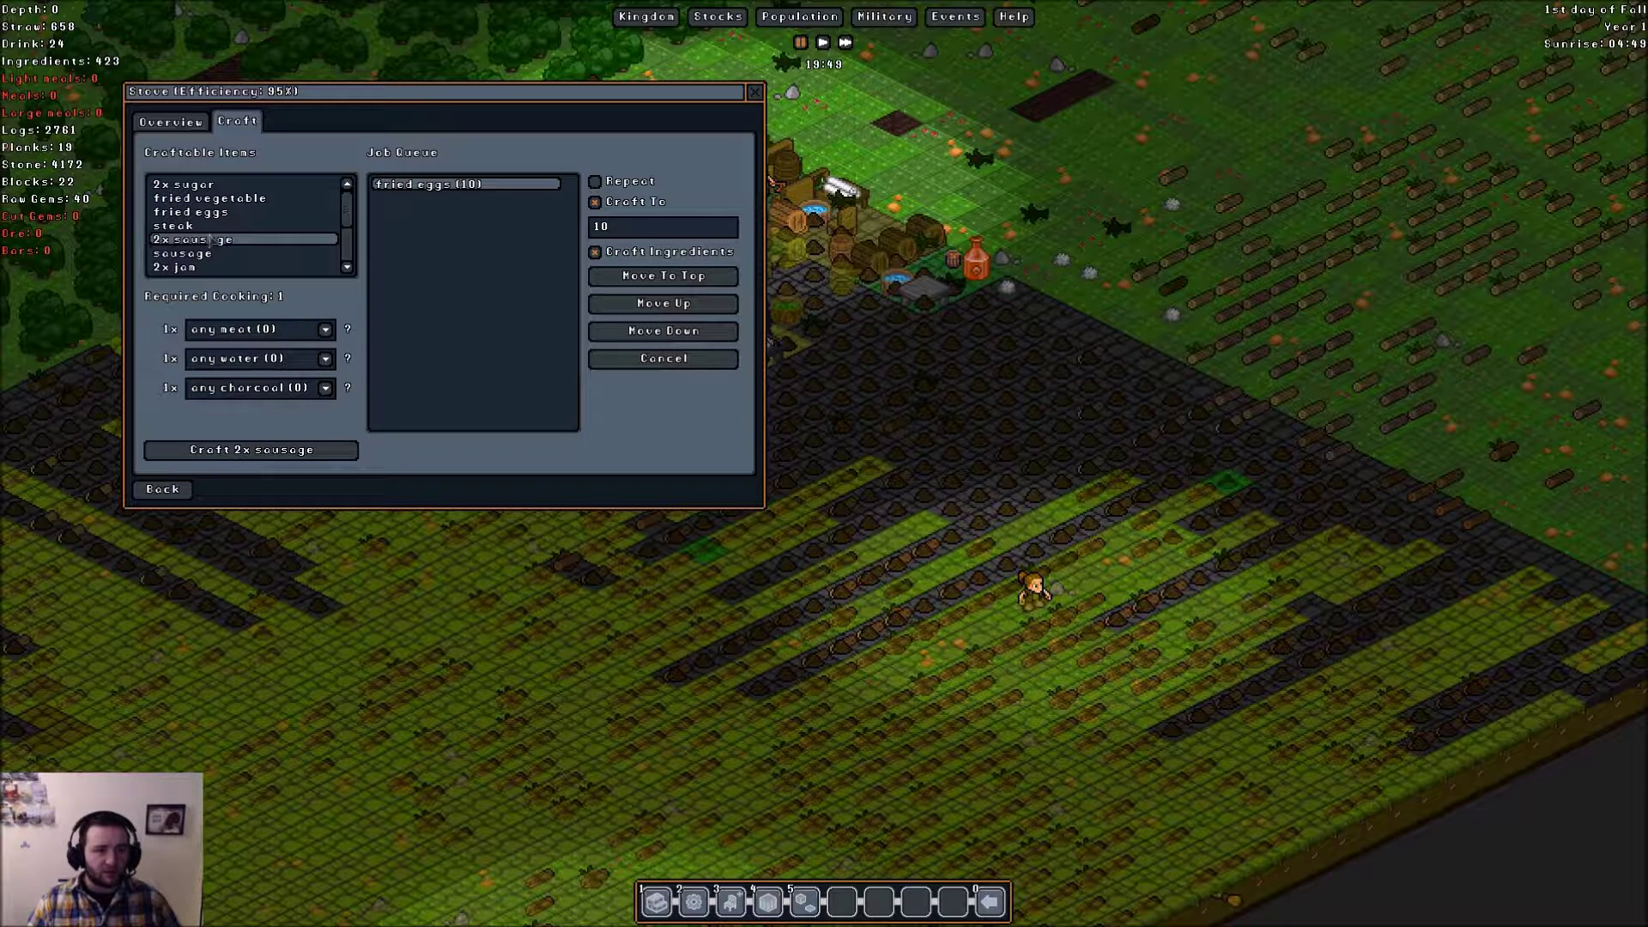
click(194, 254)
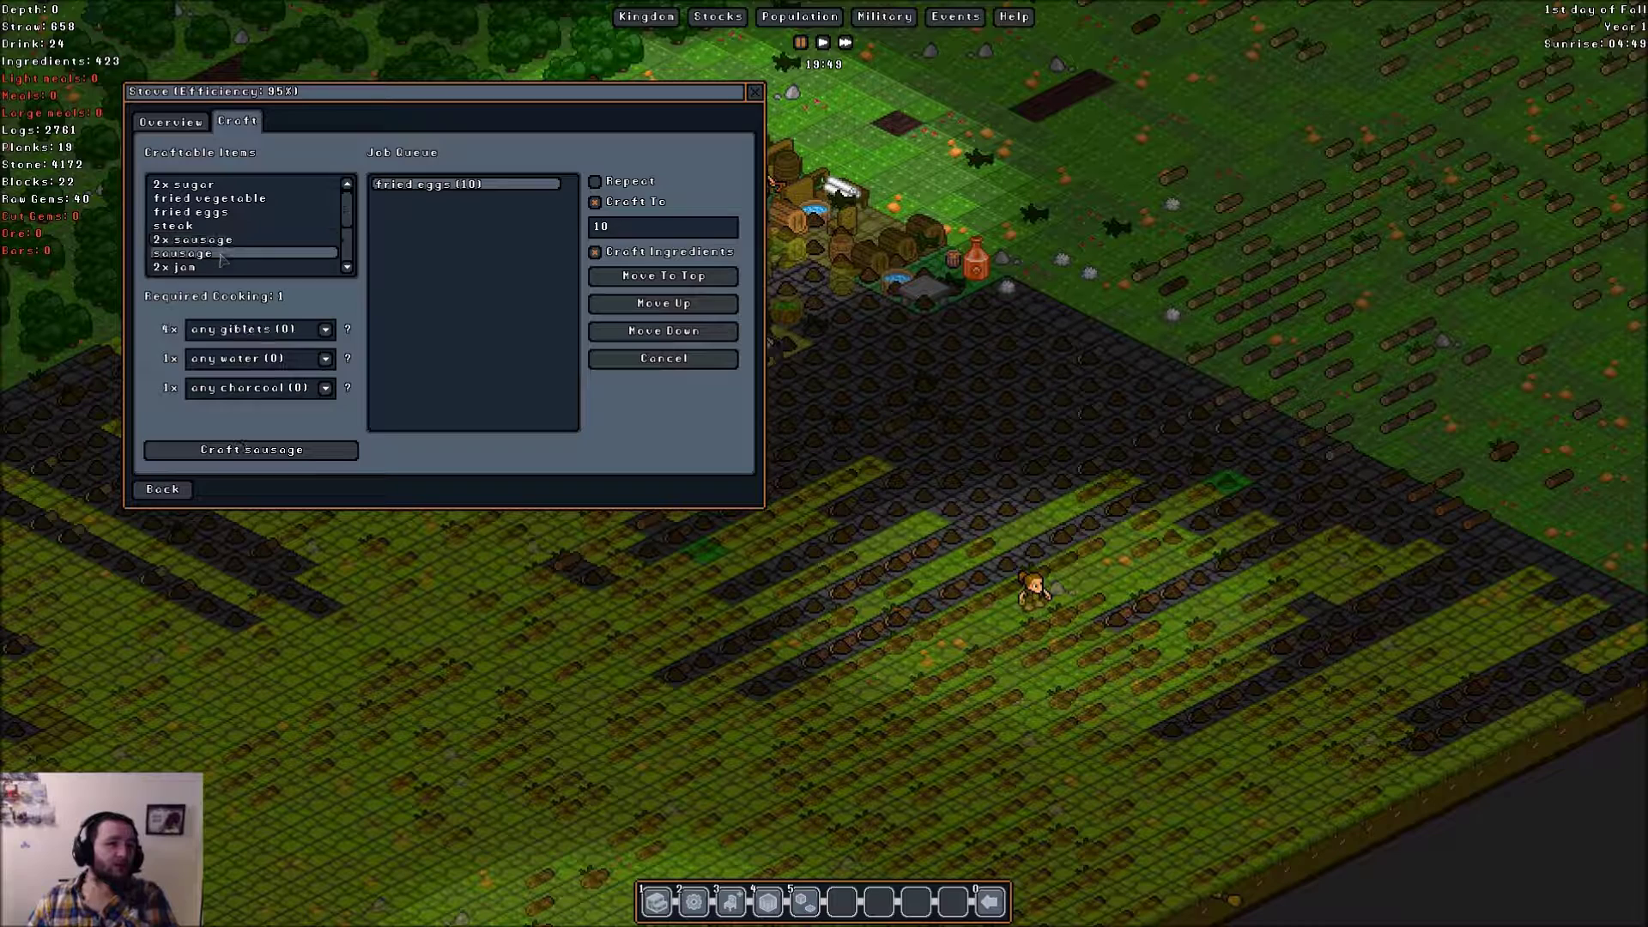
click(217, 269)
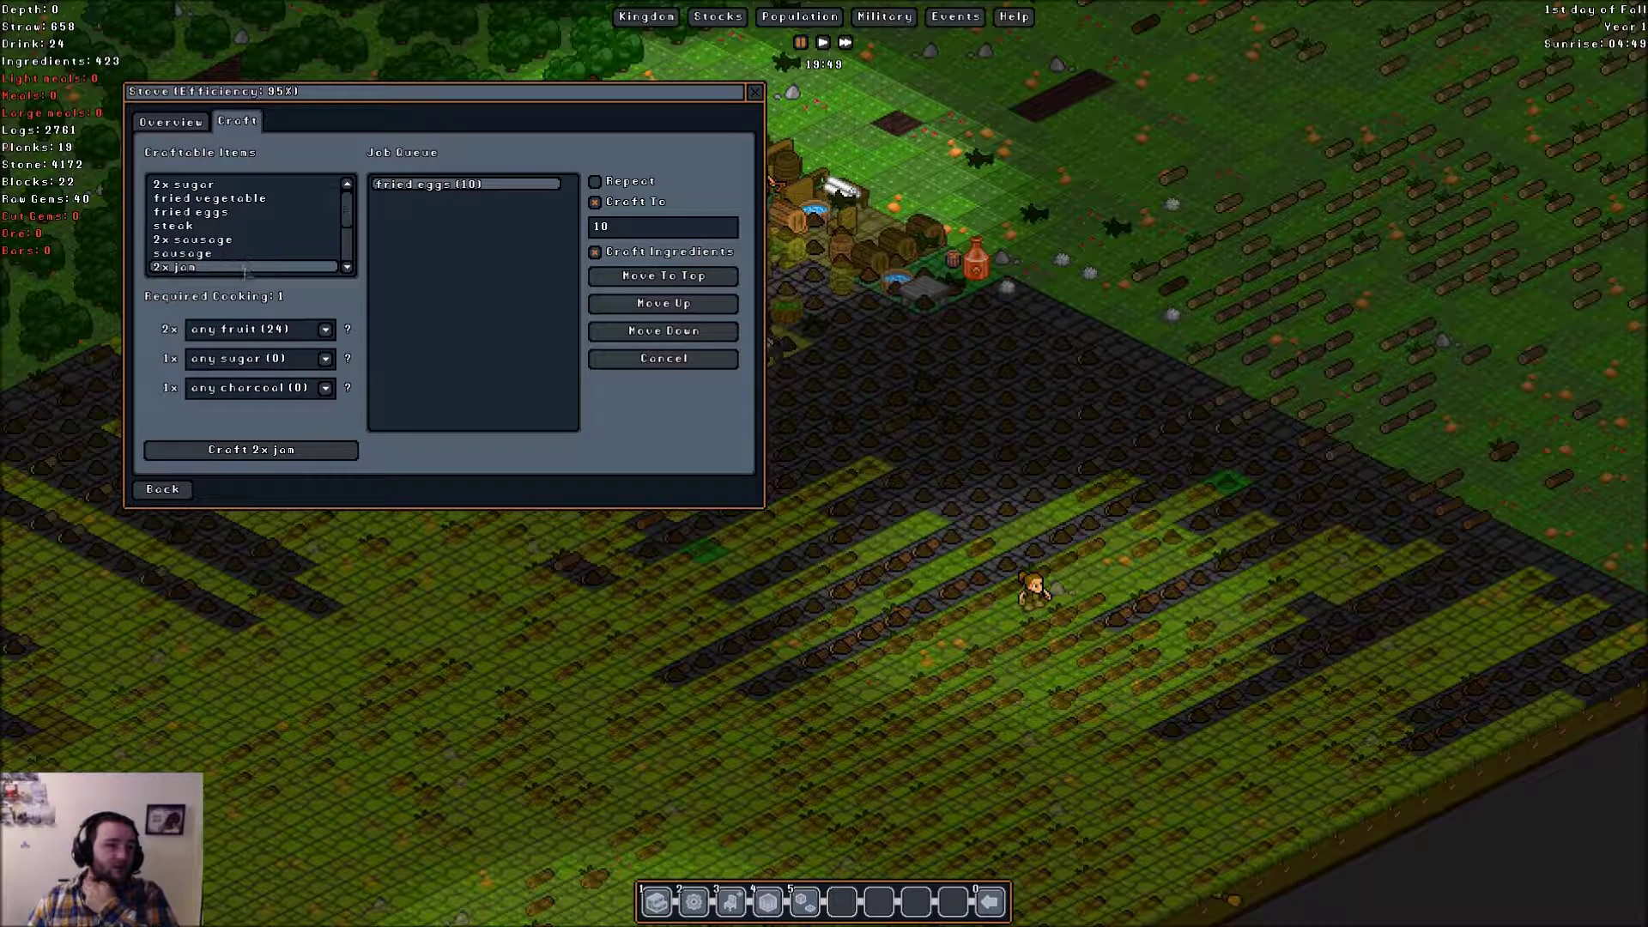
scroll(245, 274, down, 4)
click(232, 228)
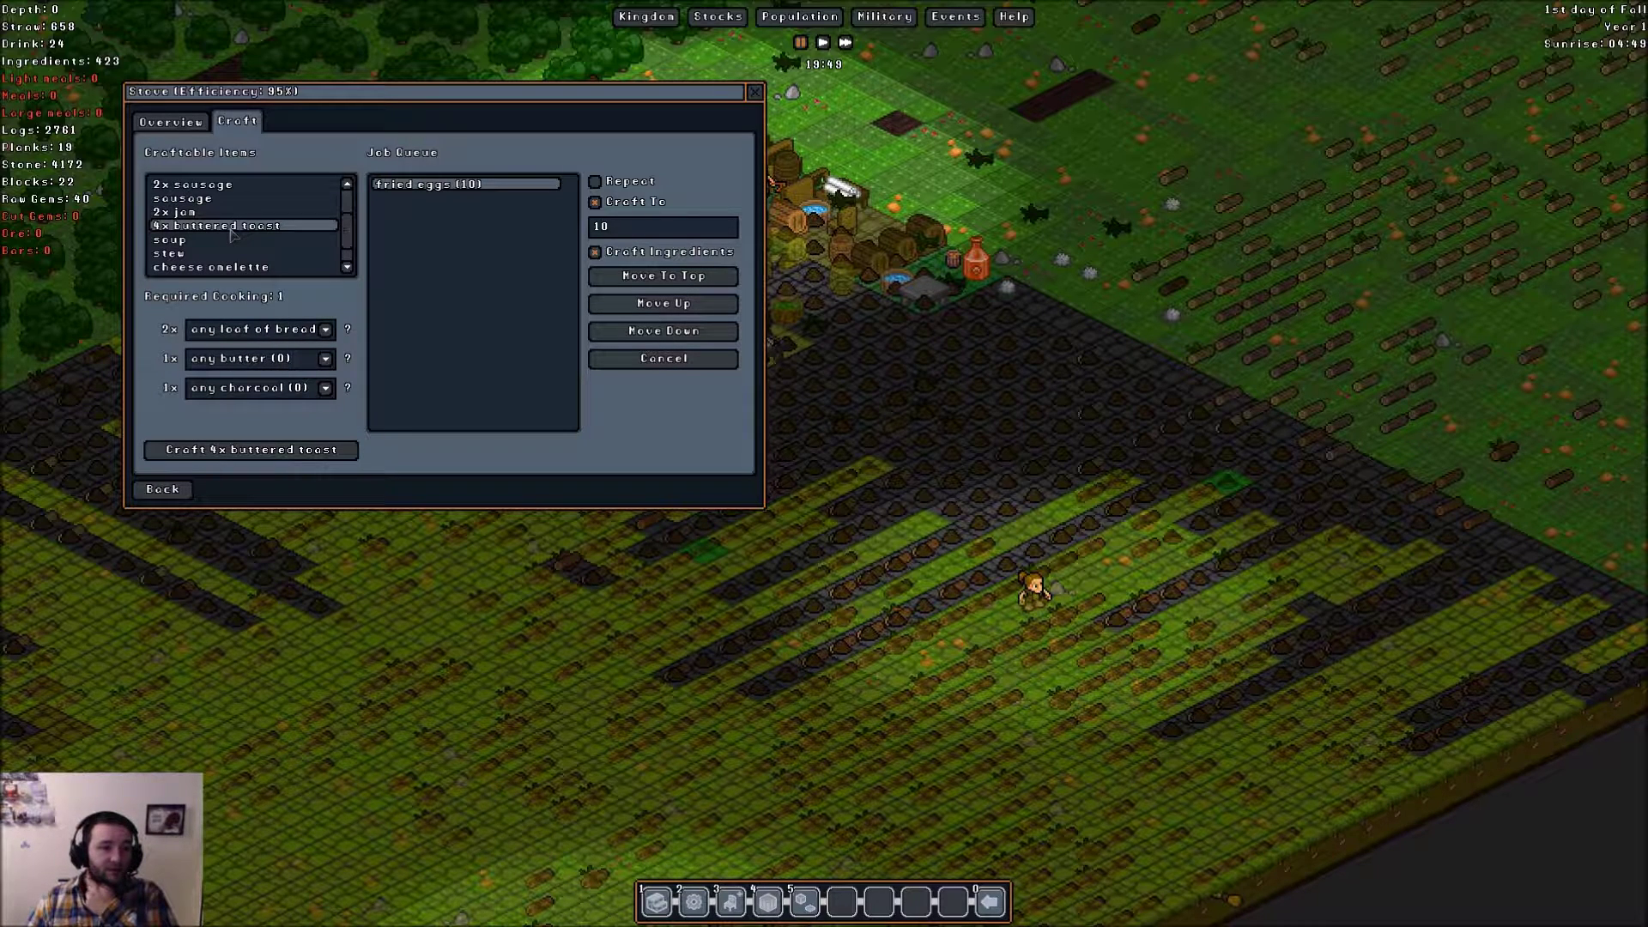
click(198, 239)
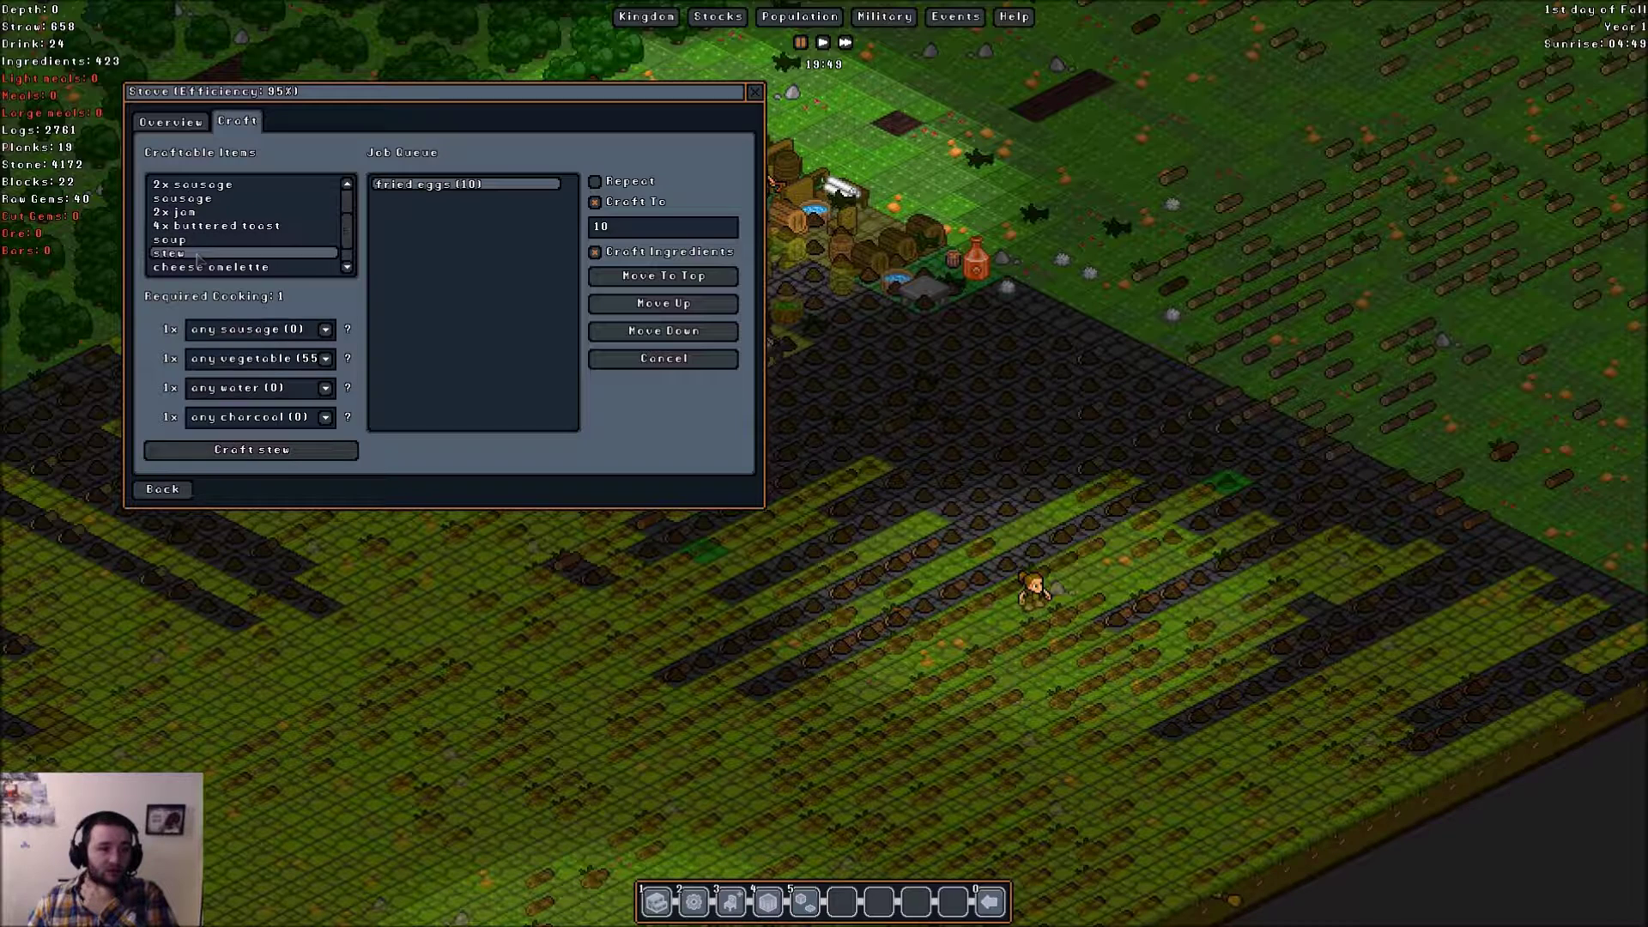
click(205, 267)
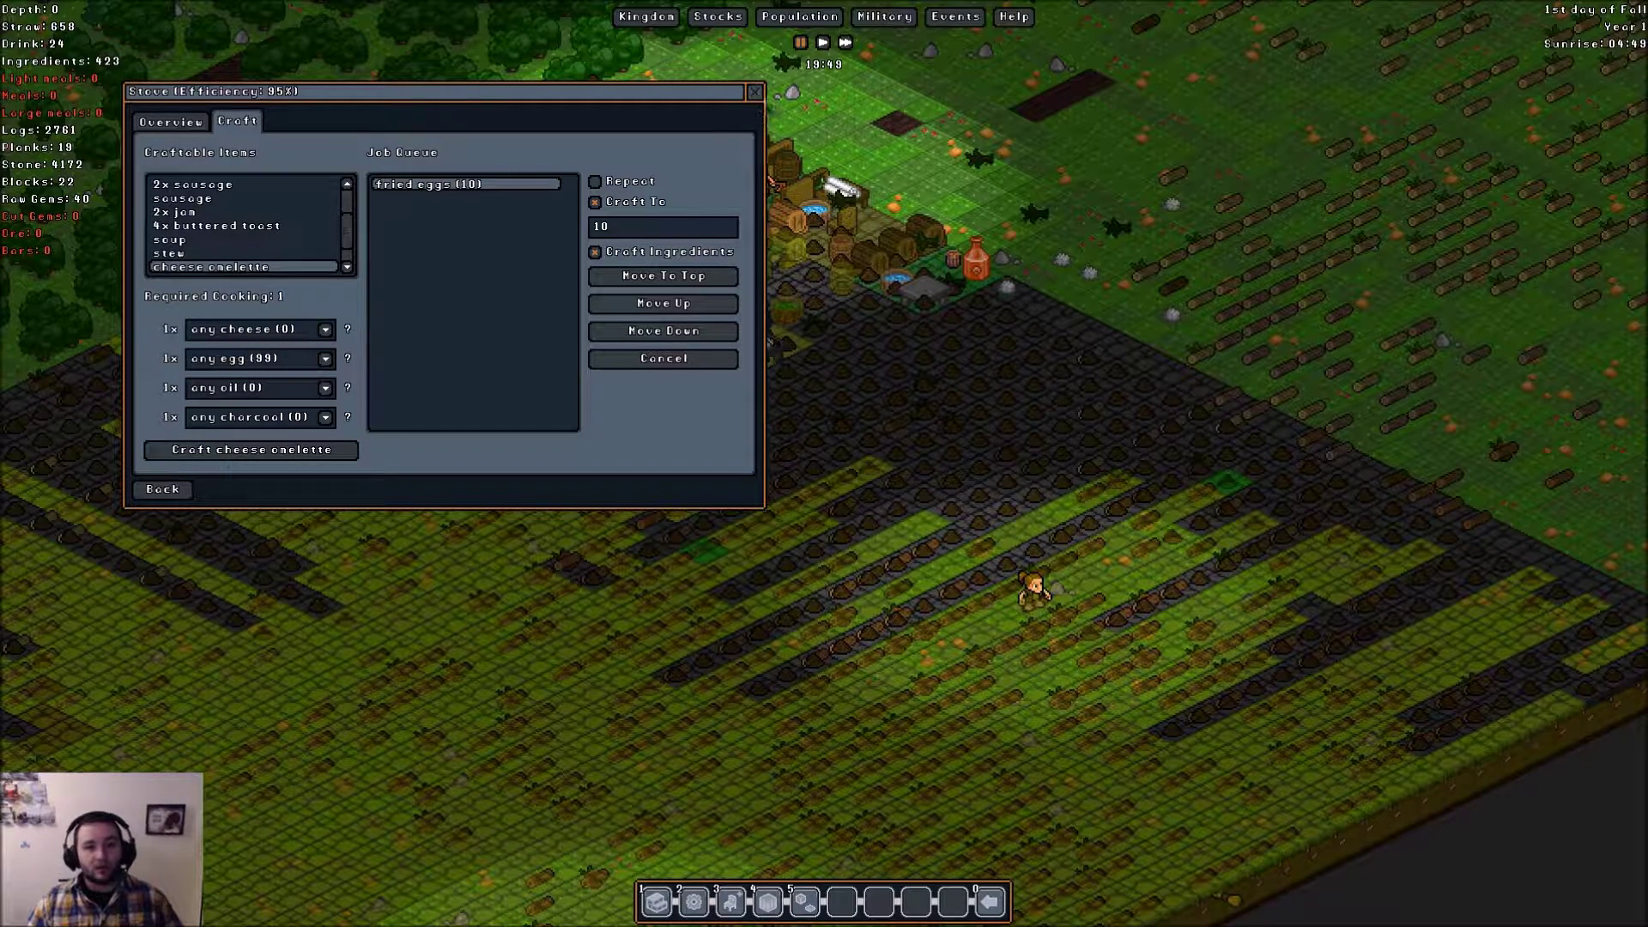
key(Escape)
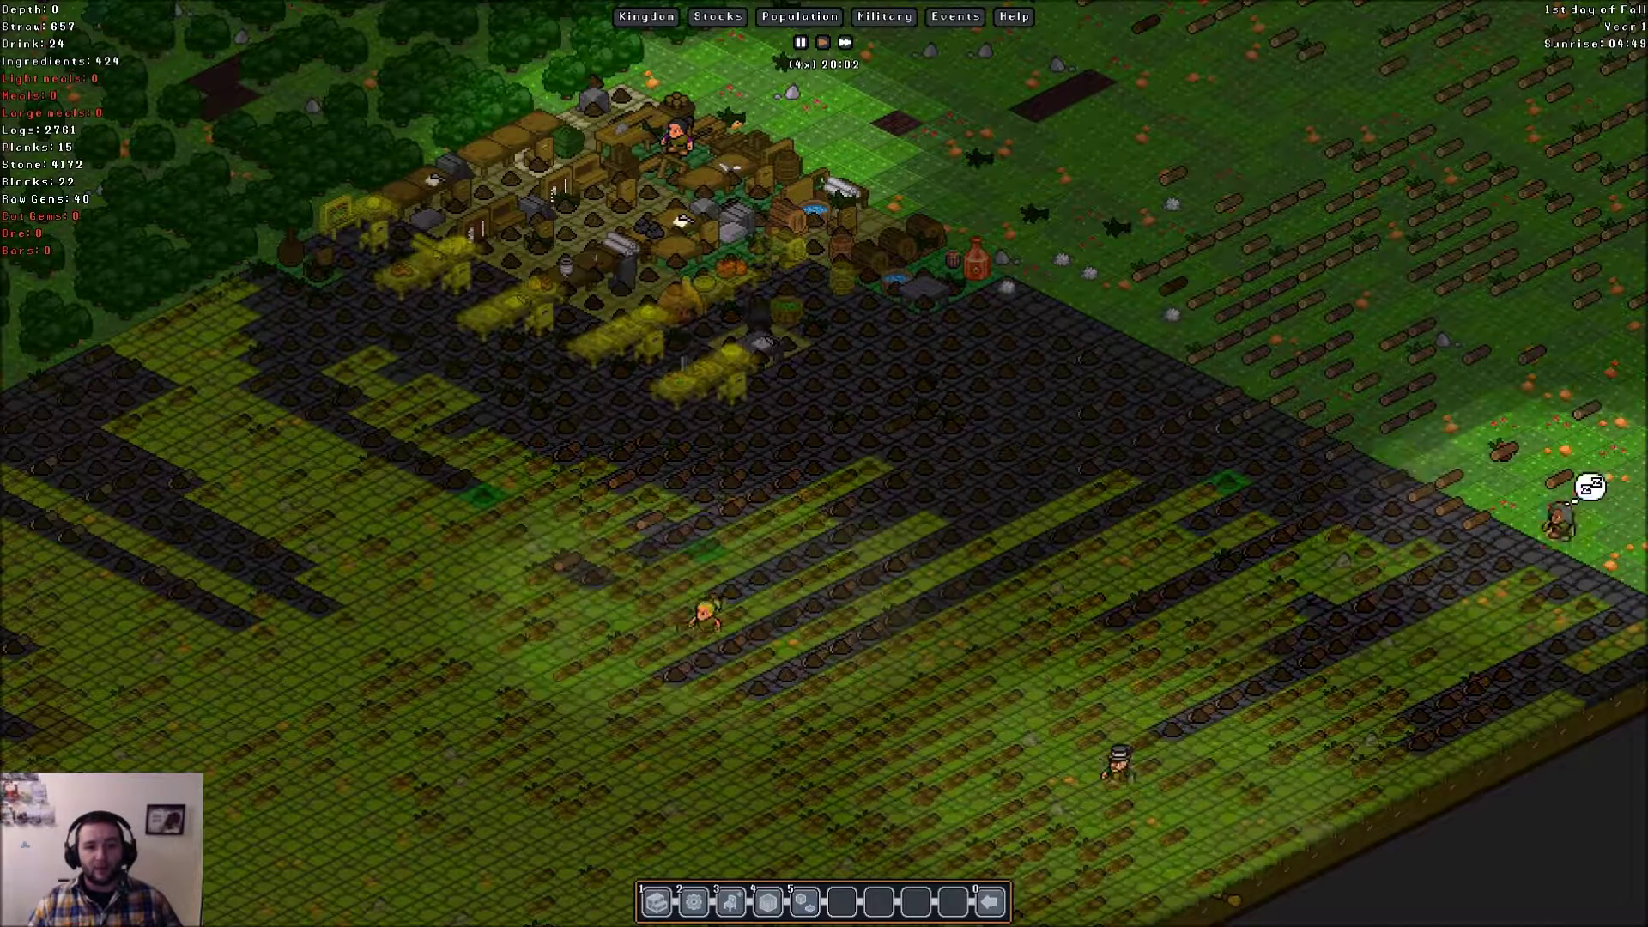
click(721, 258)
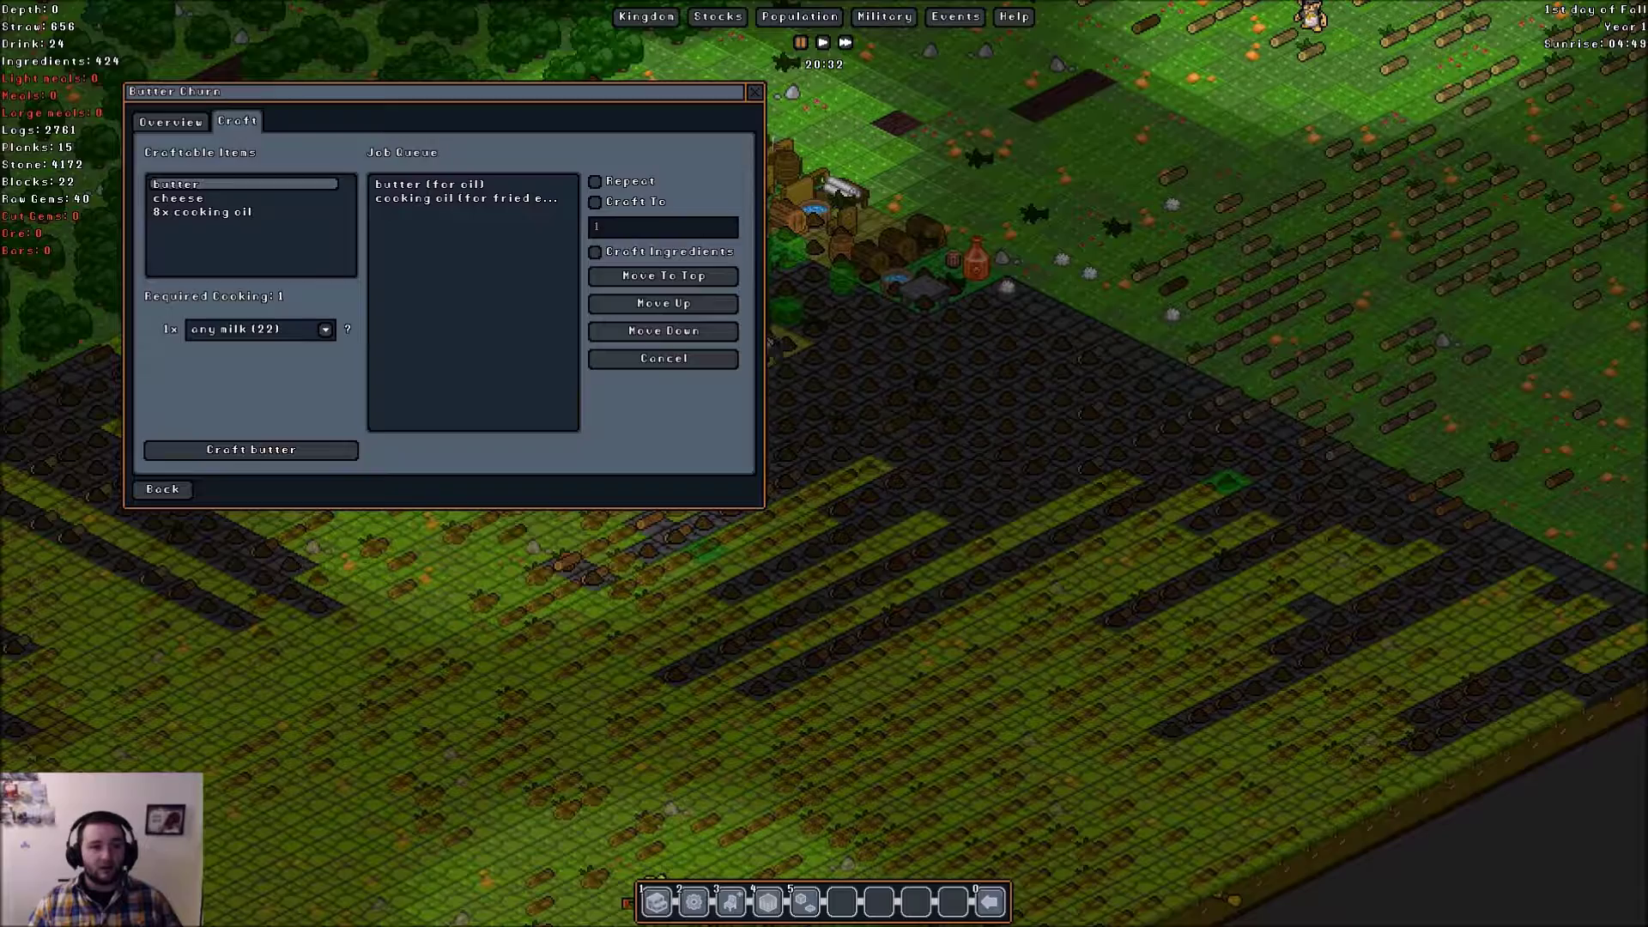
key(Escape)
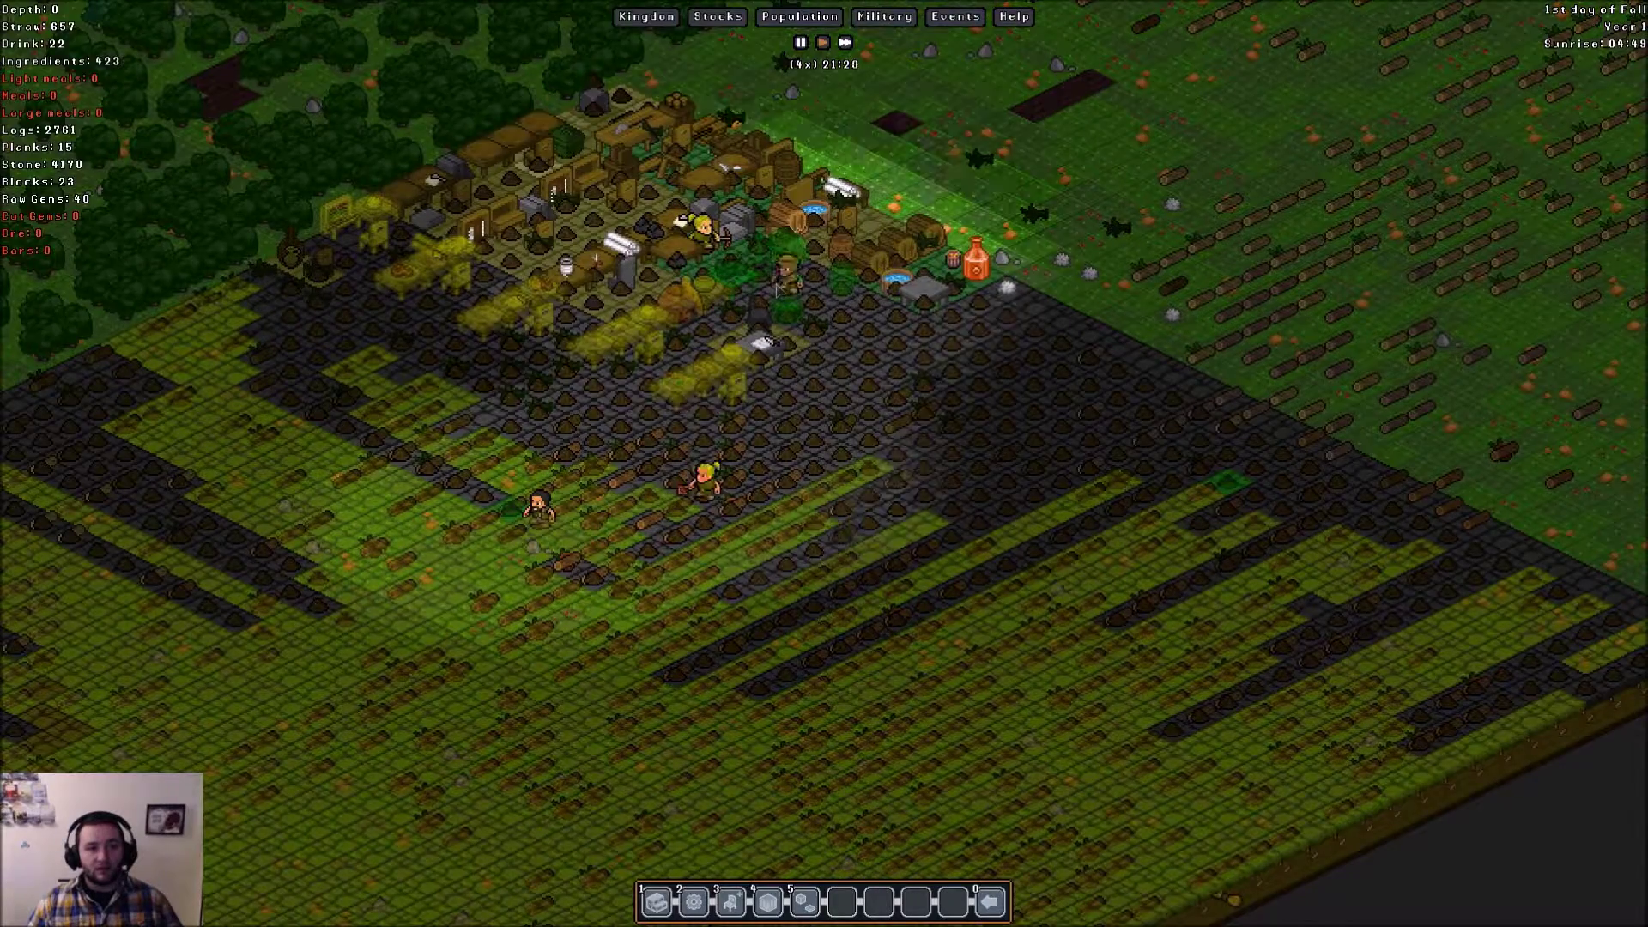
key(Up)
key(Left)
key(Down)
key(Down)
key(Down)
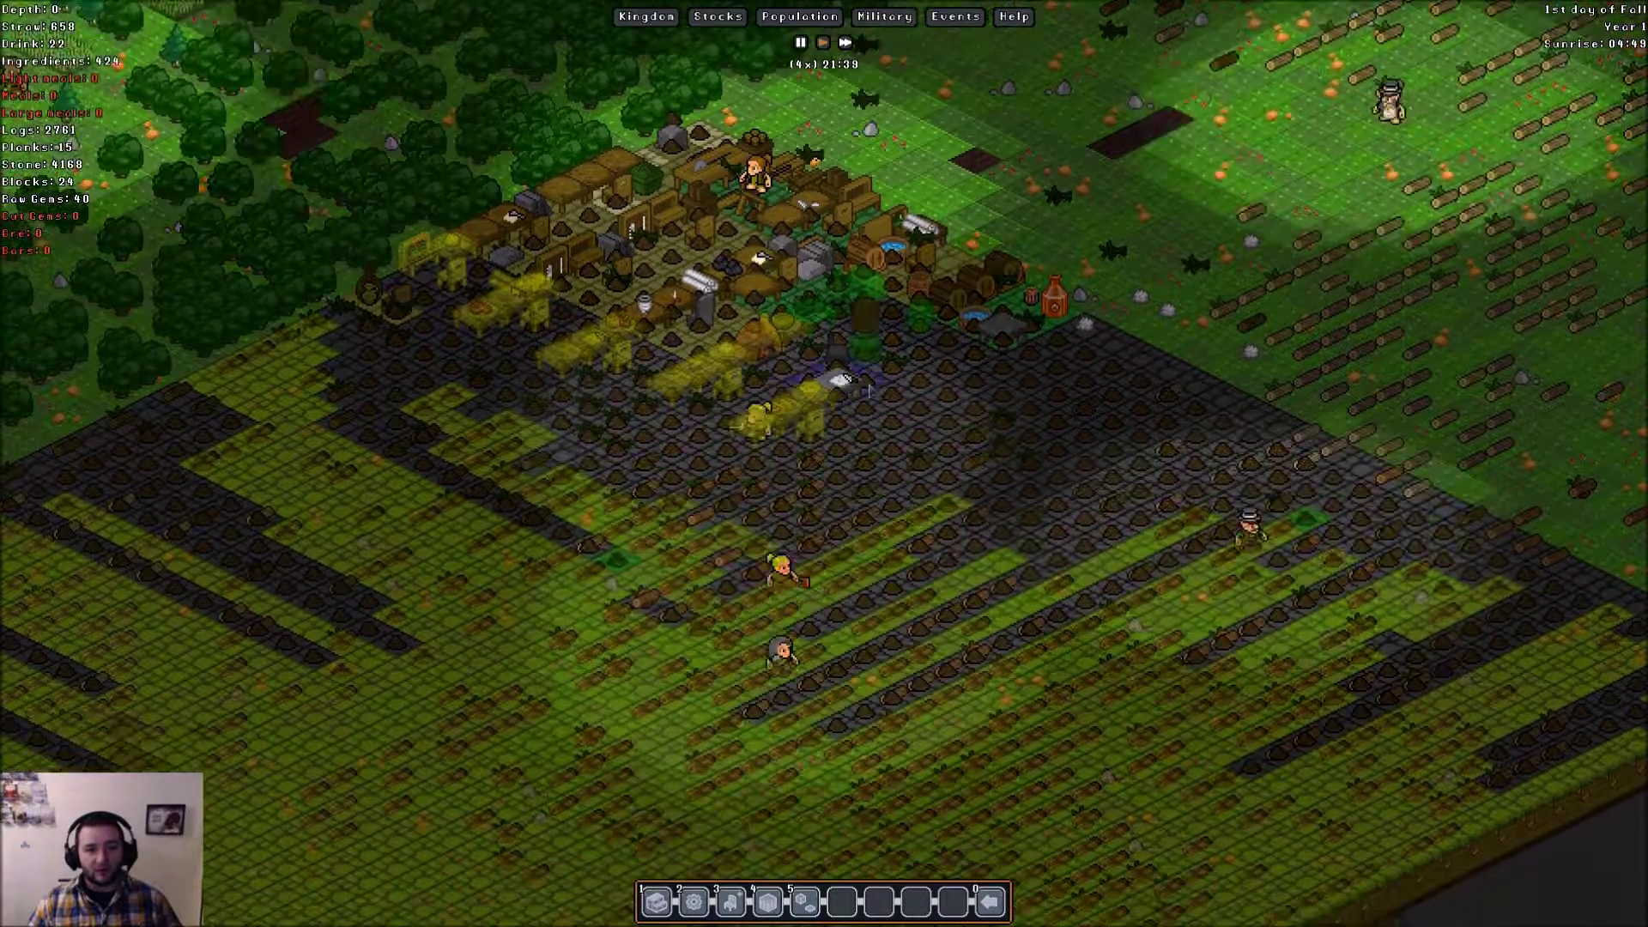
scroll(860, 487, down, 1)
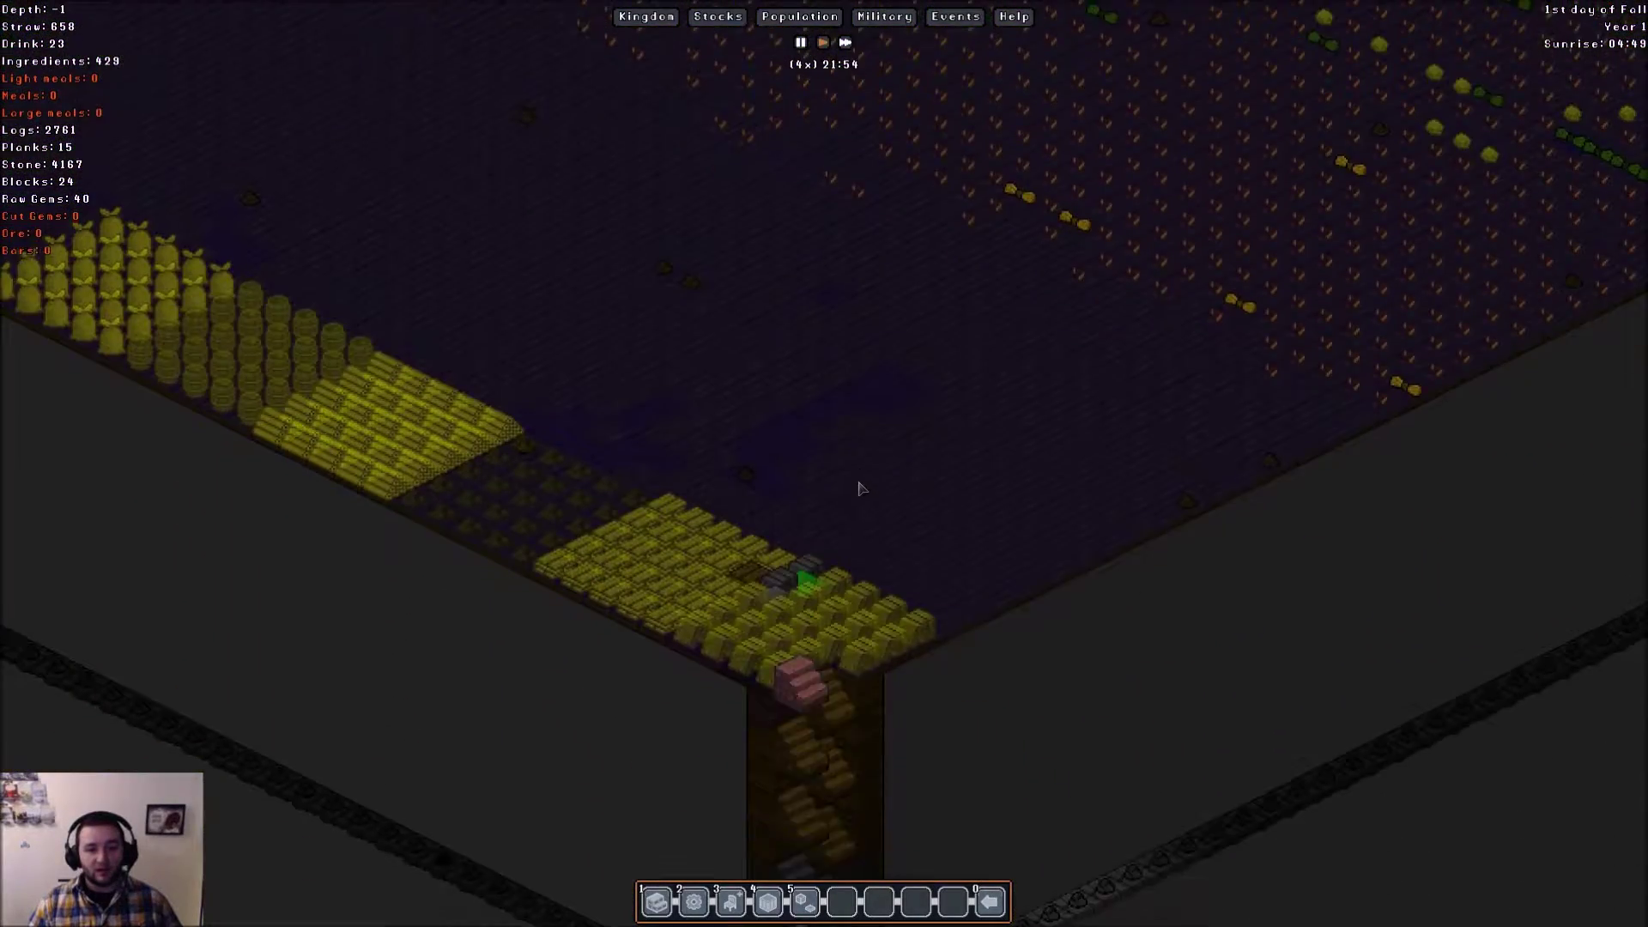
key(Left)
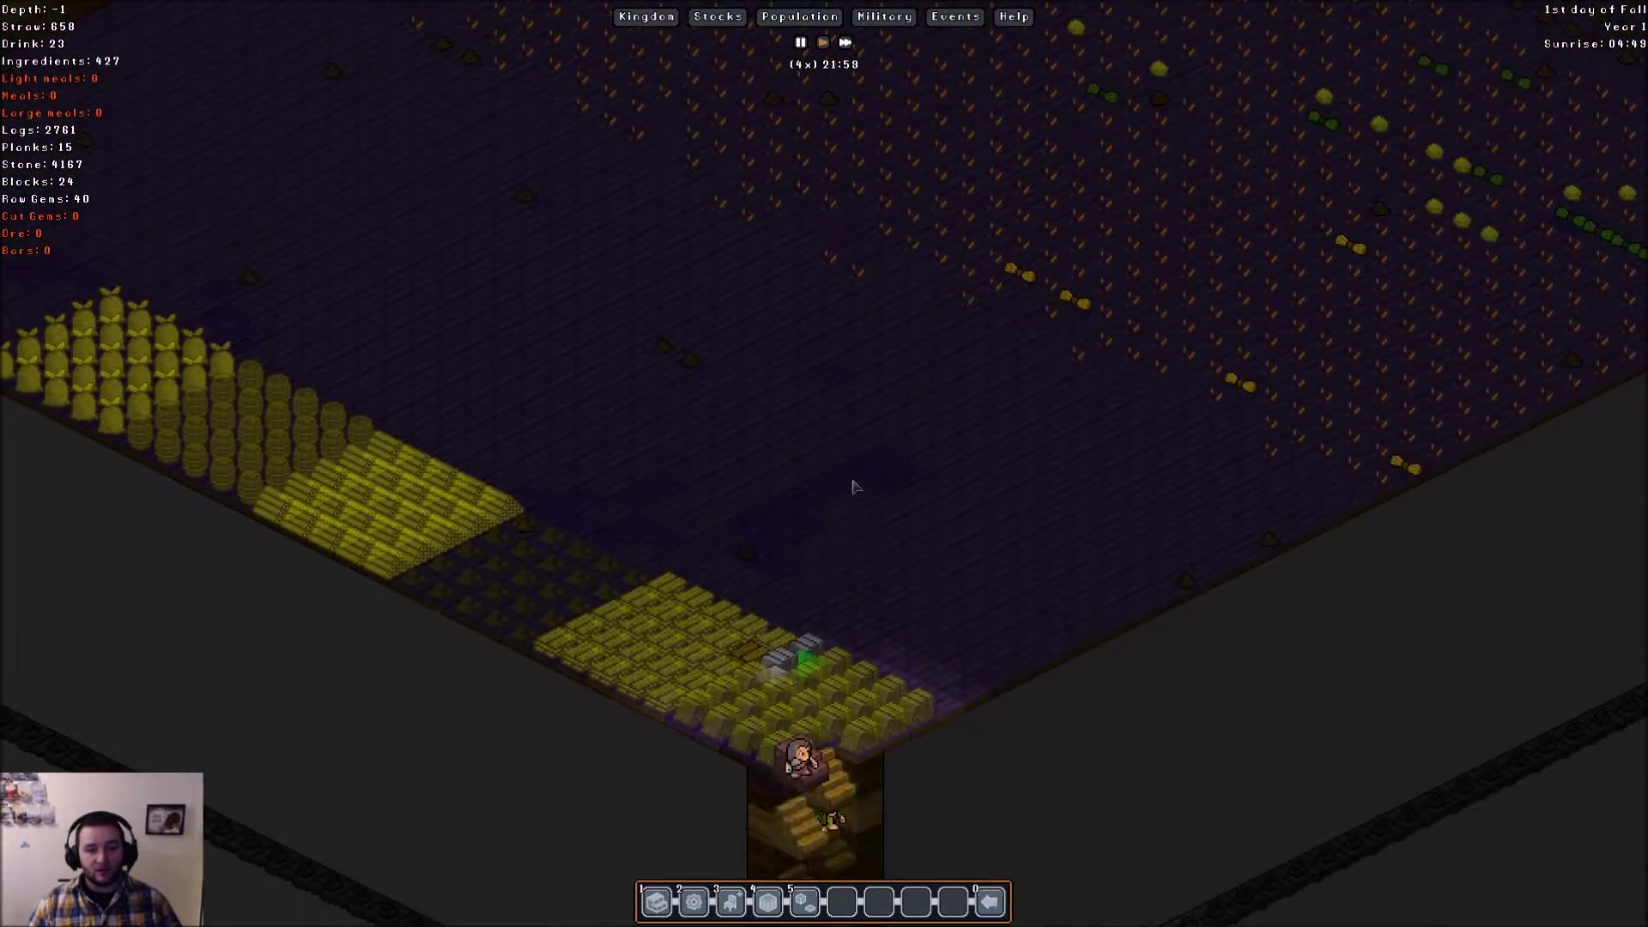
key(Left)
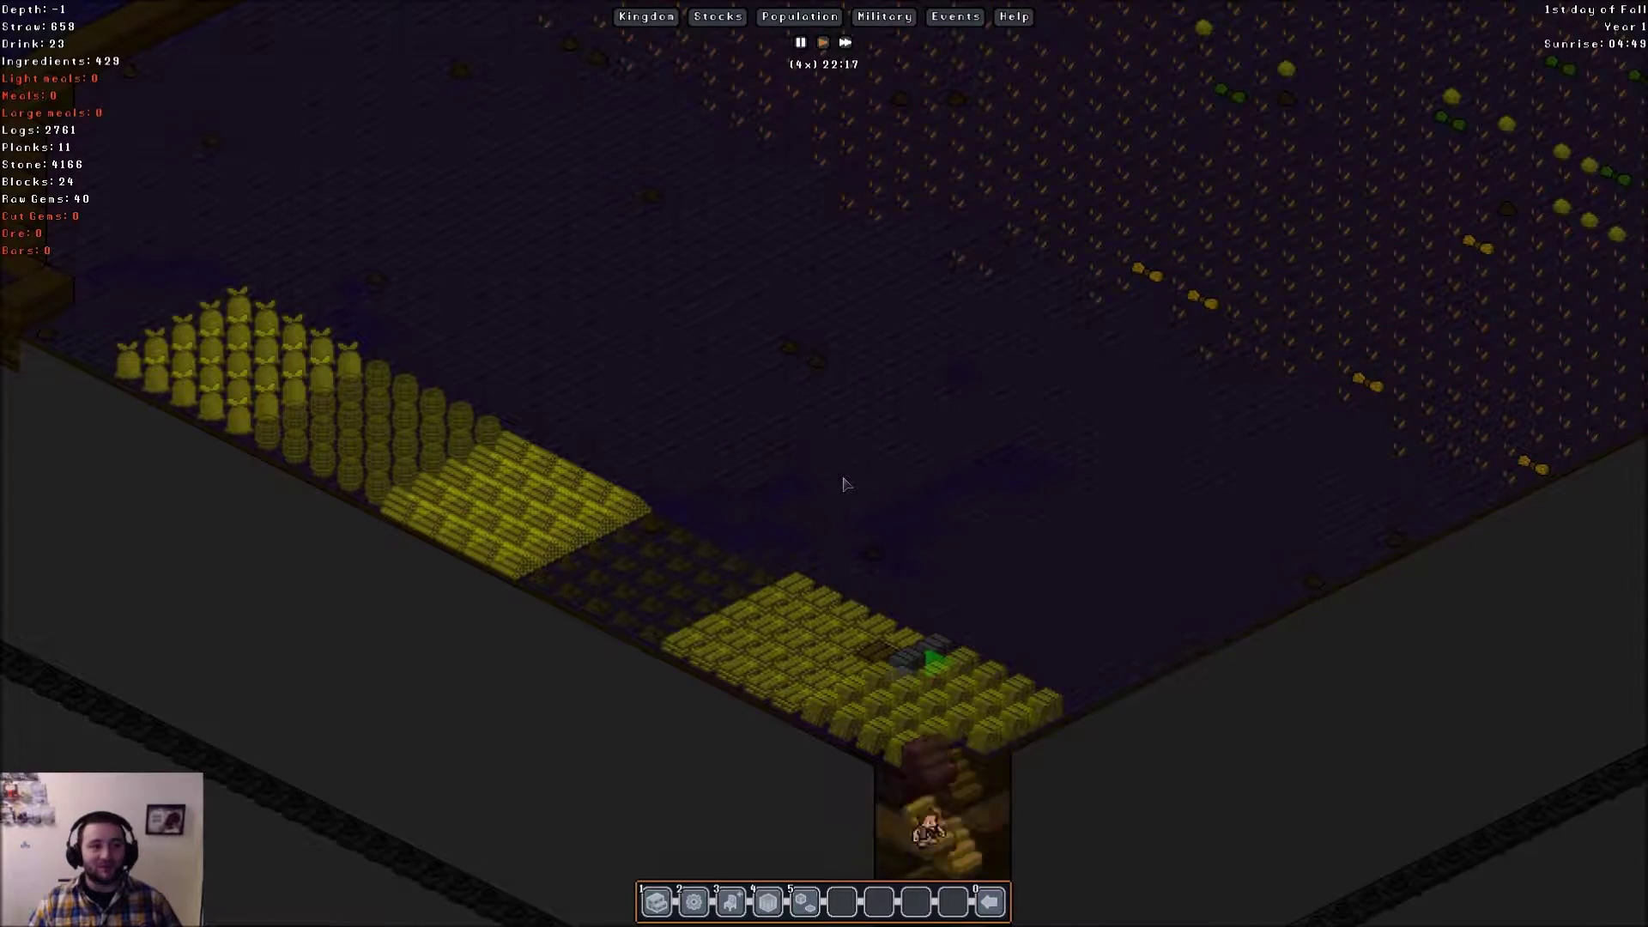
scroll(844, 483, up, 1)
key(Up)
key(Up)
key(Up)
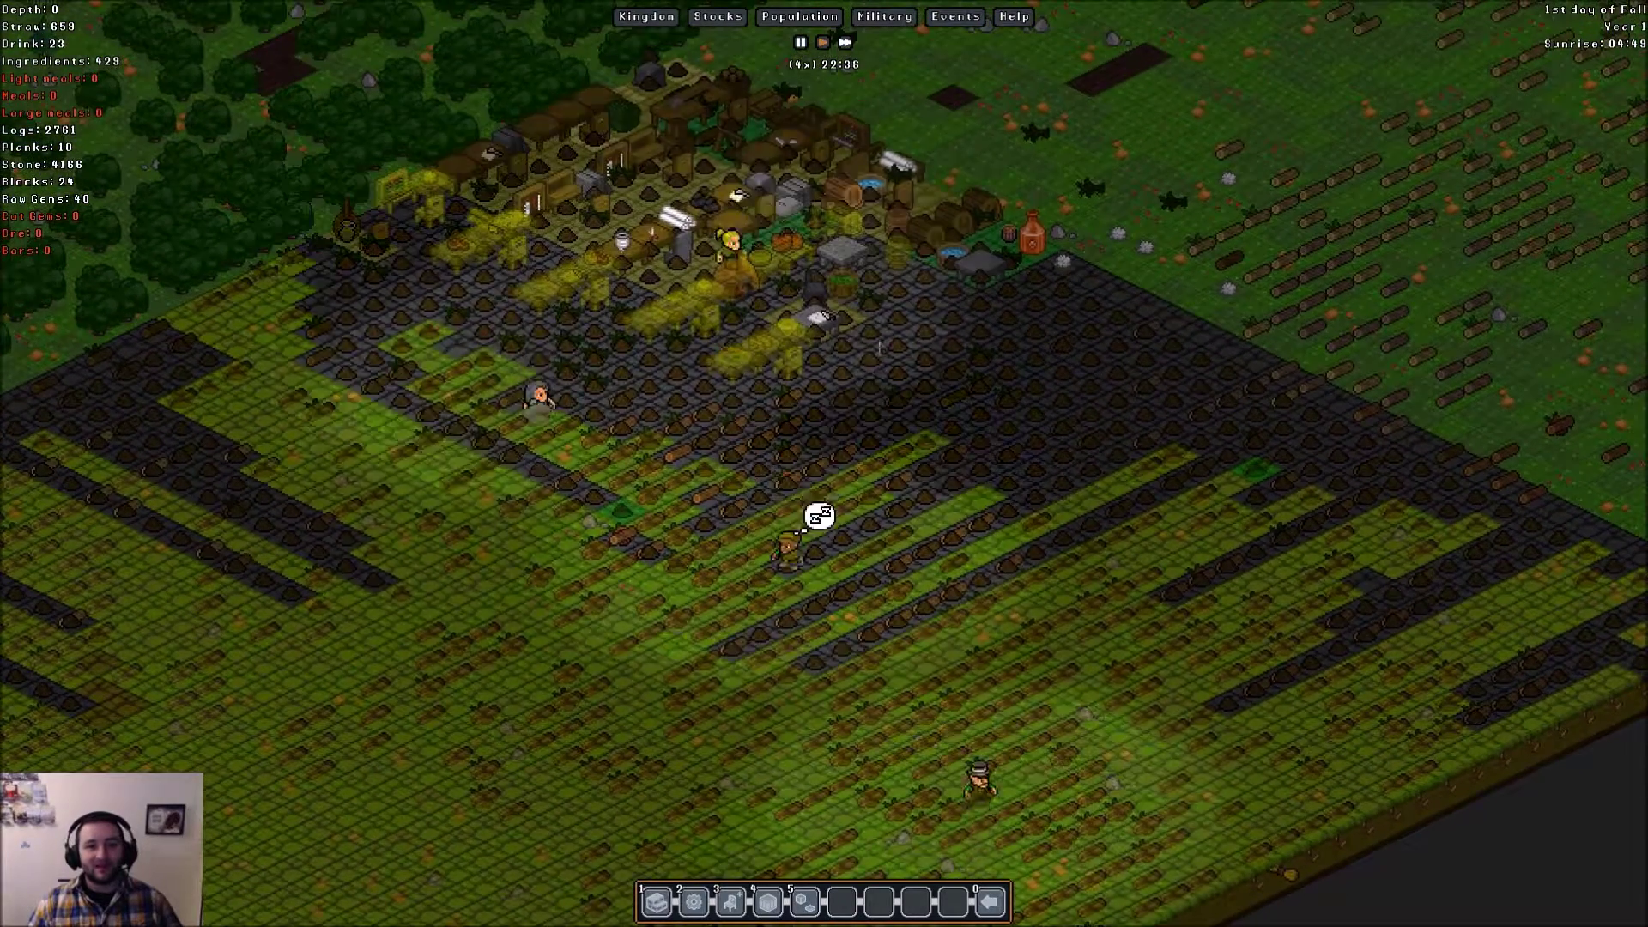
key(Up)
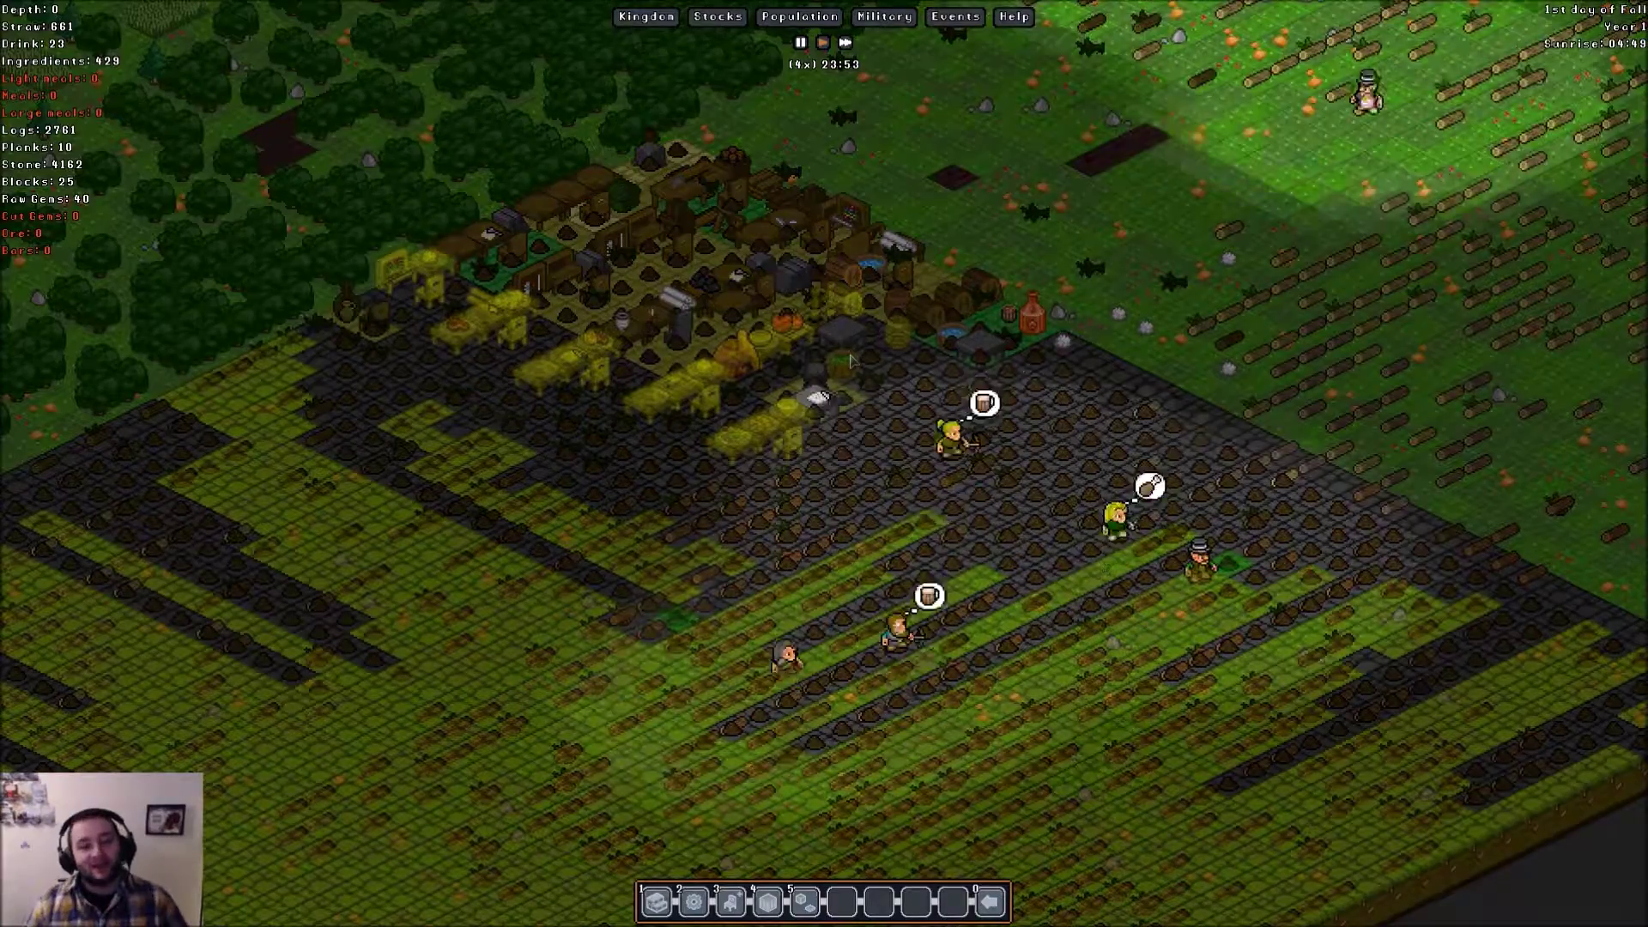
key(Up)
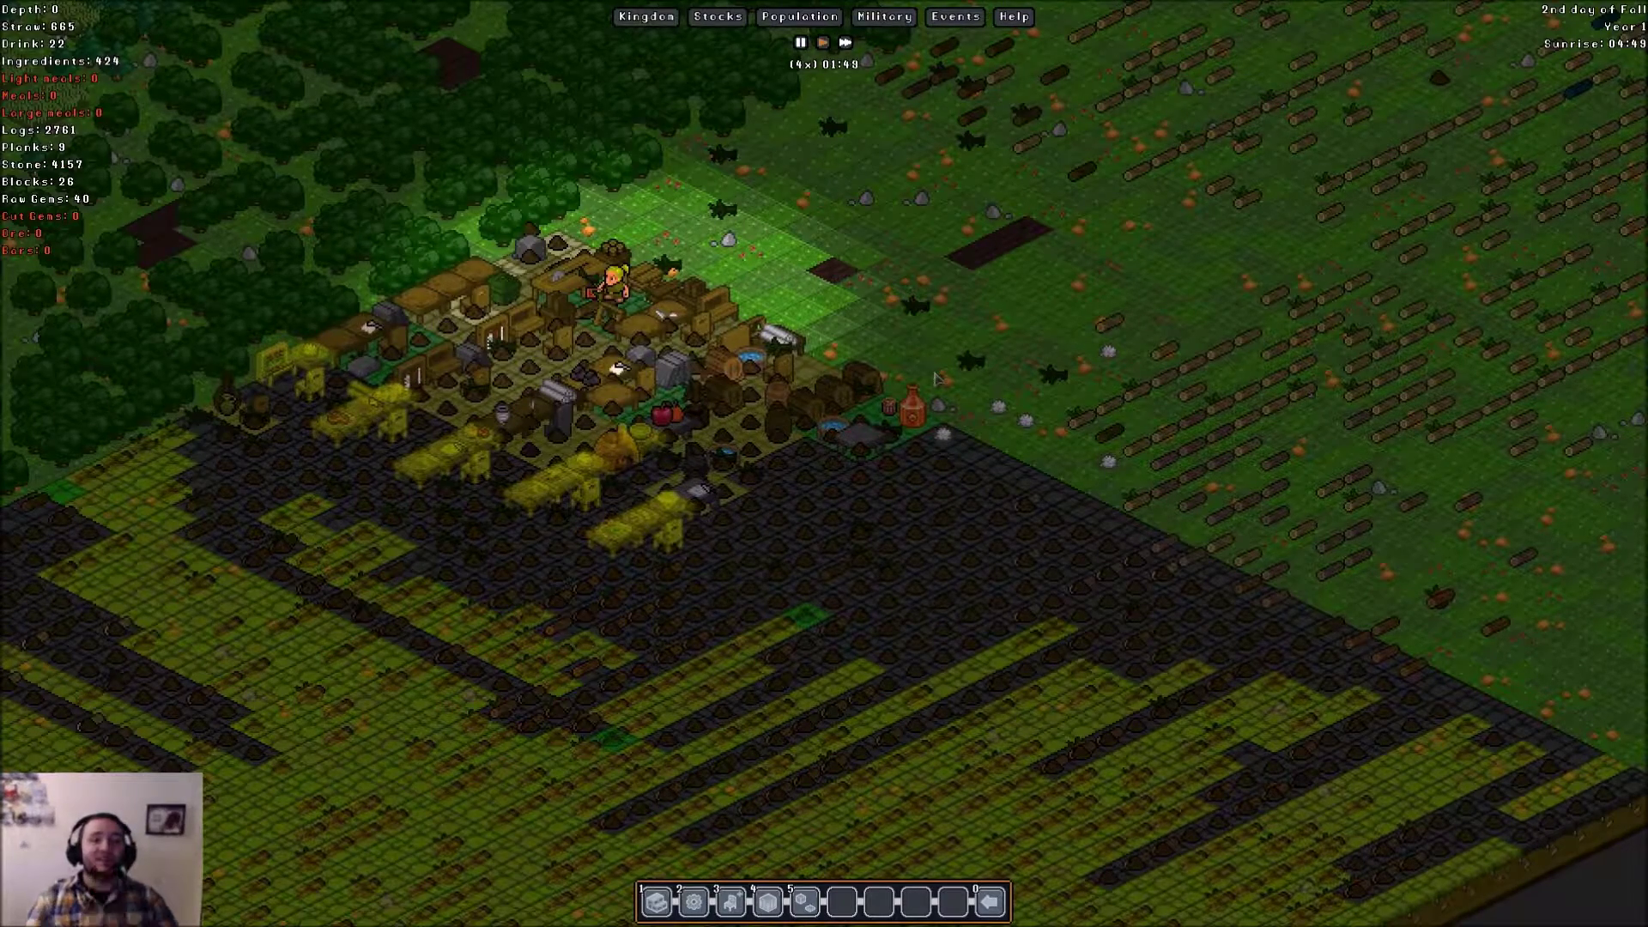
click(730, 427)
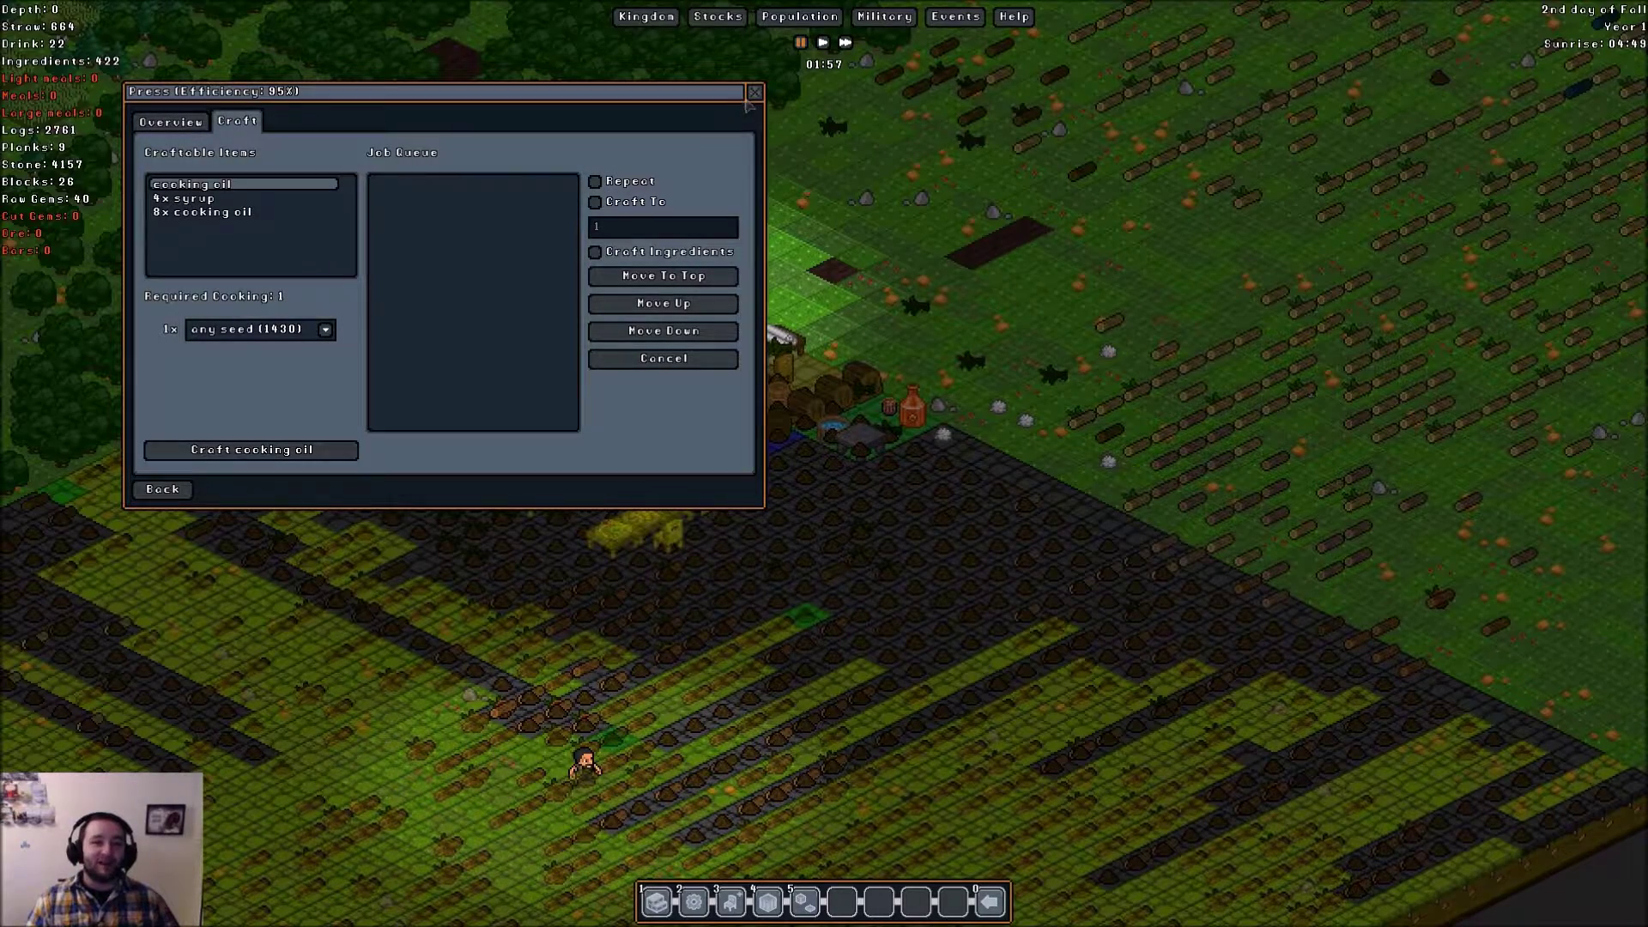
key(Escape)
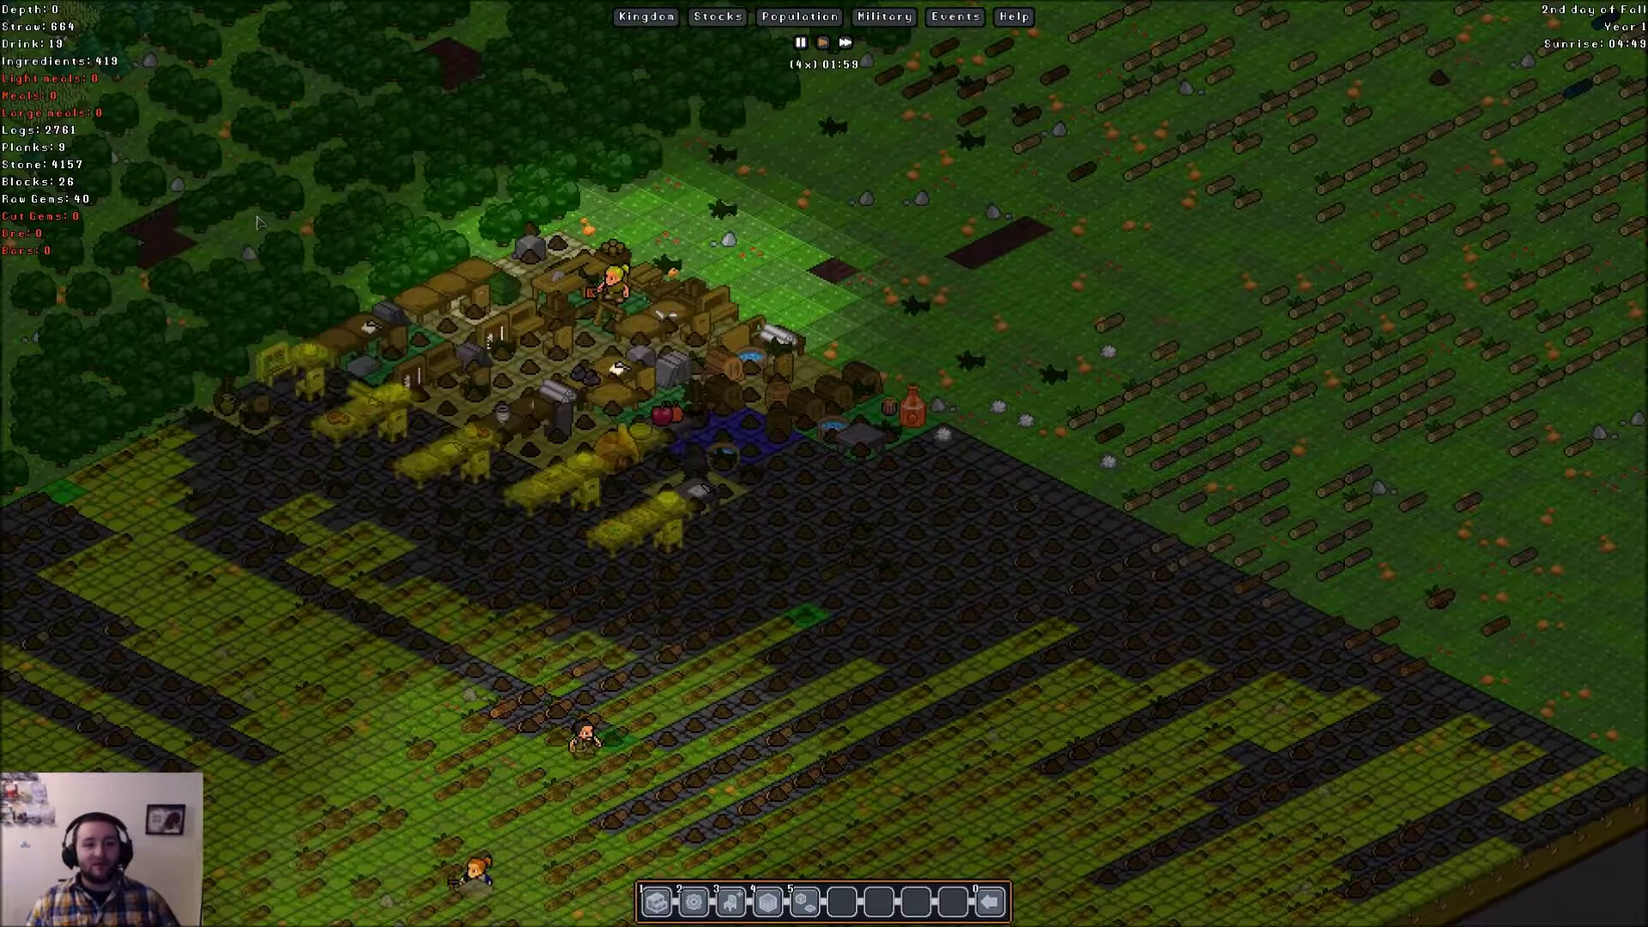
scroll(825, 464, down, 2)
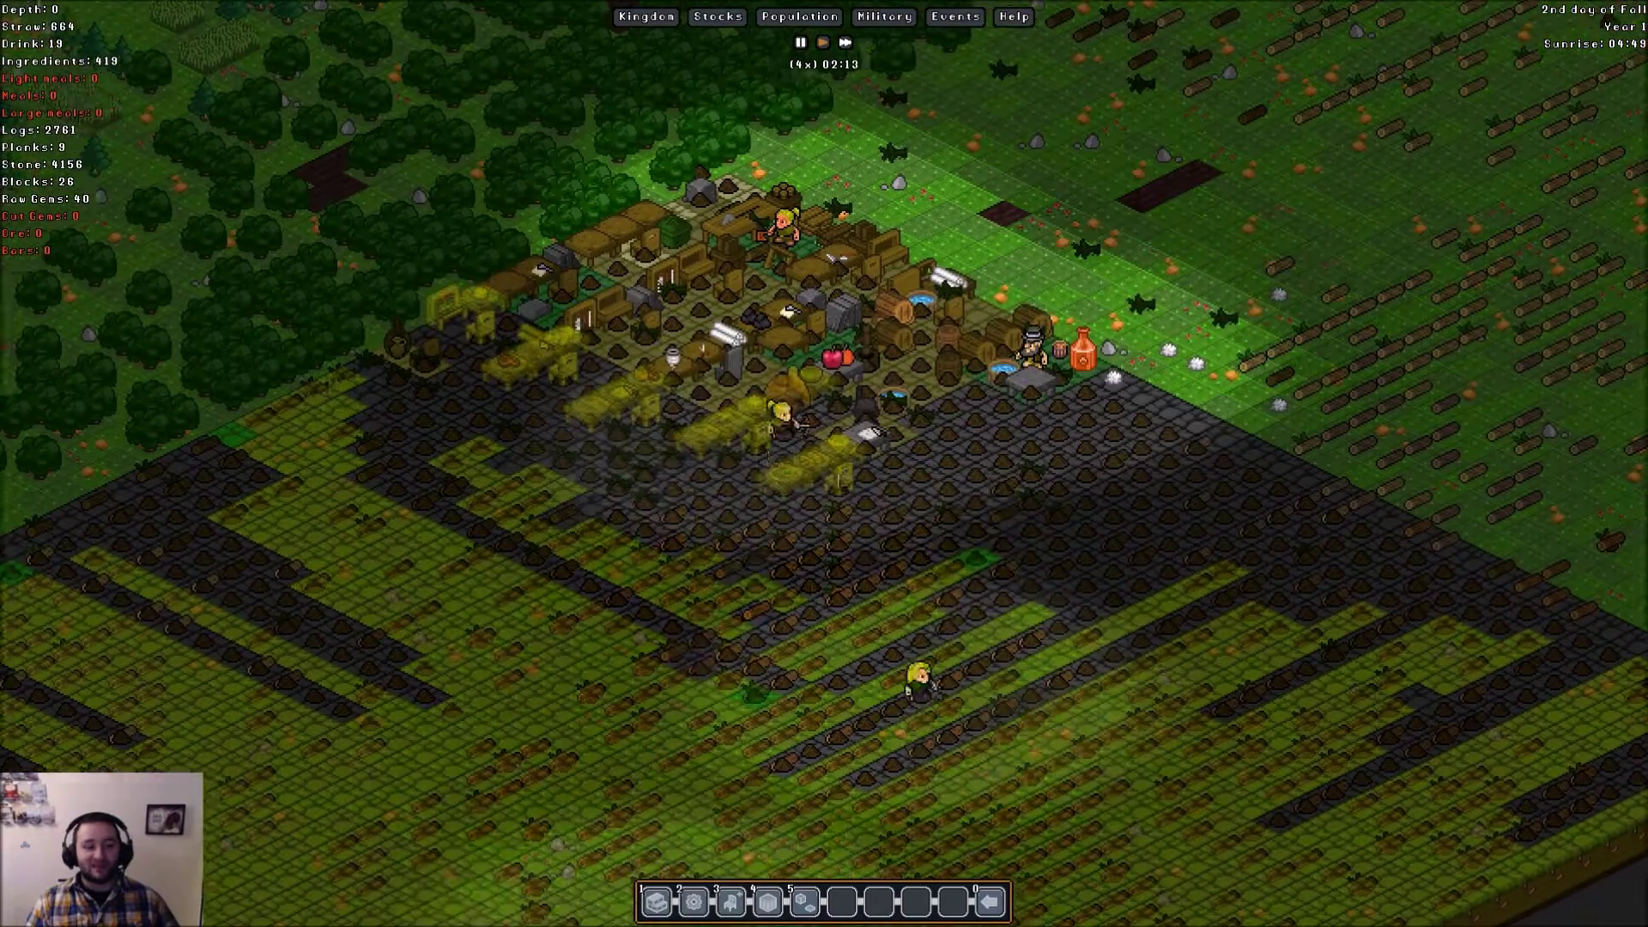
key(w)
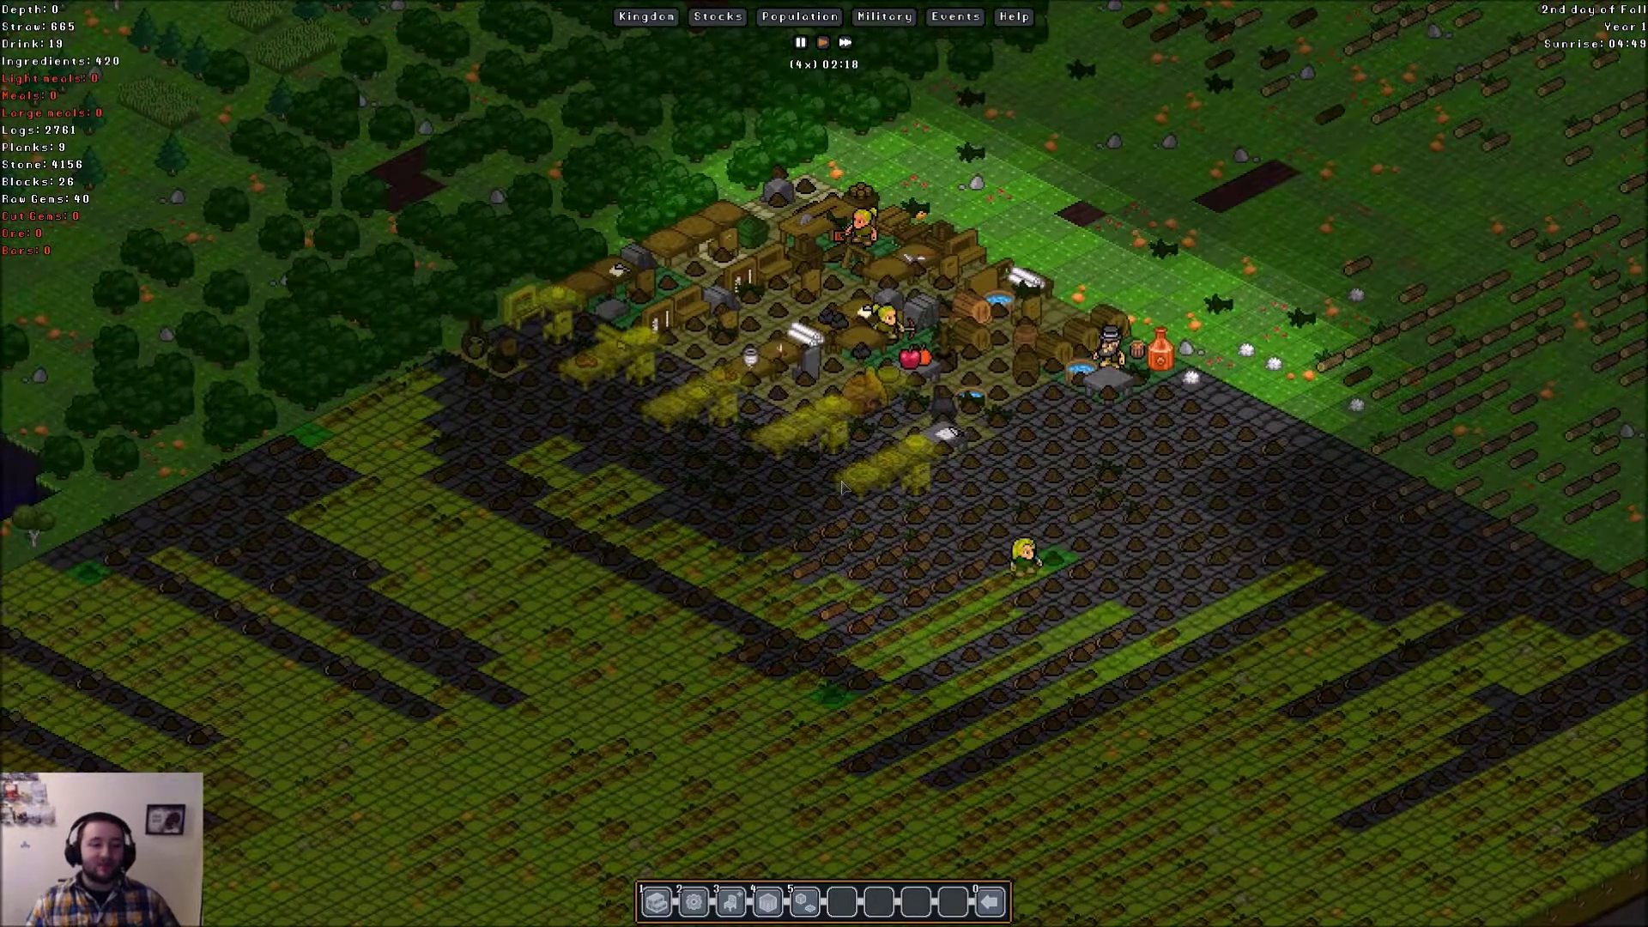
key(s)
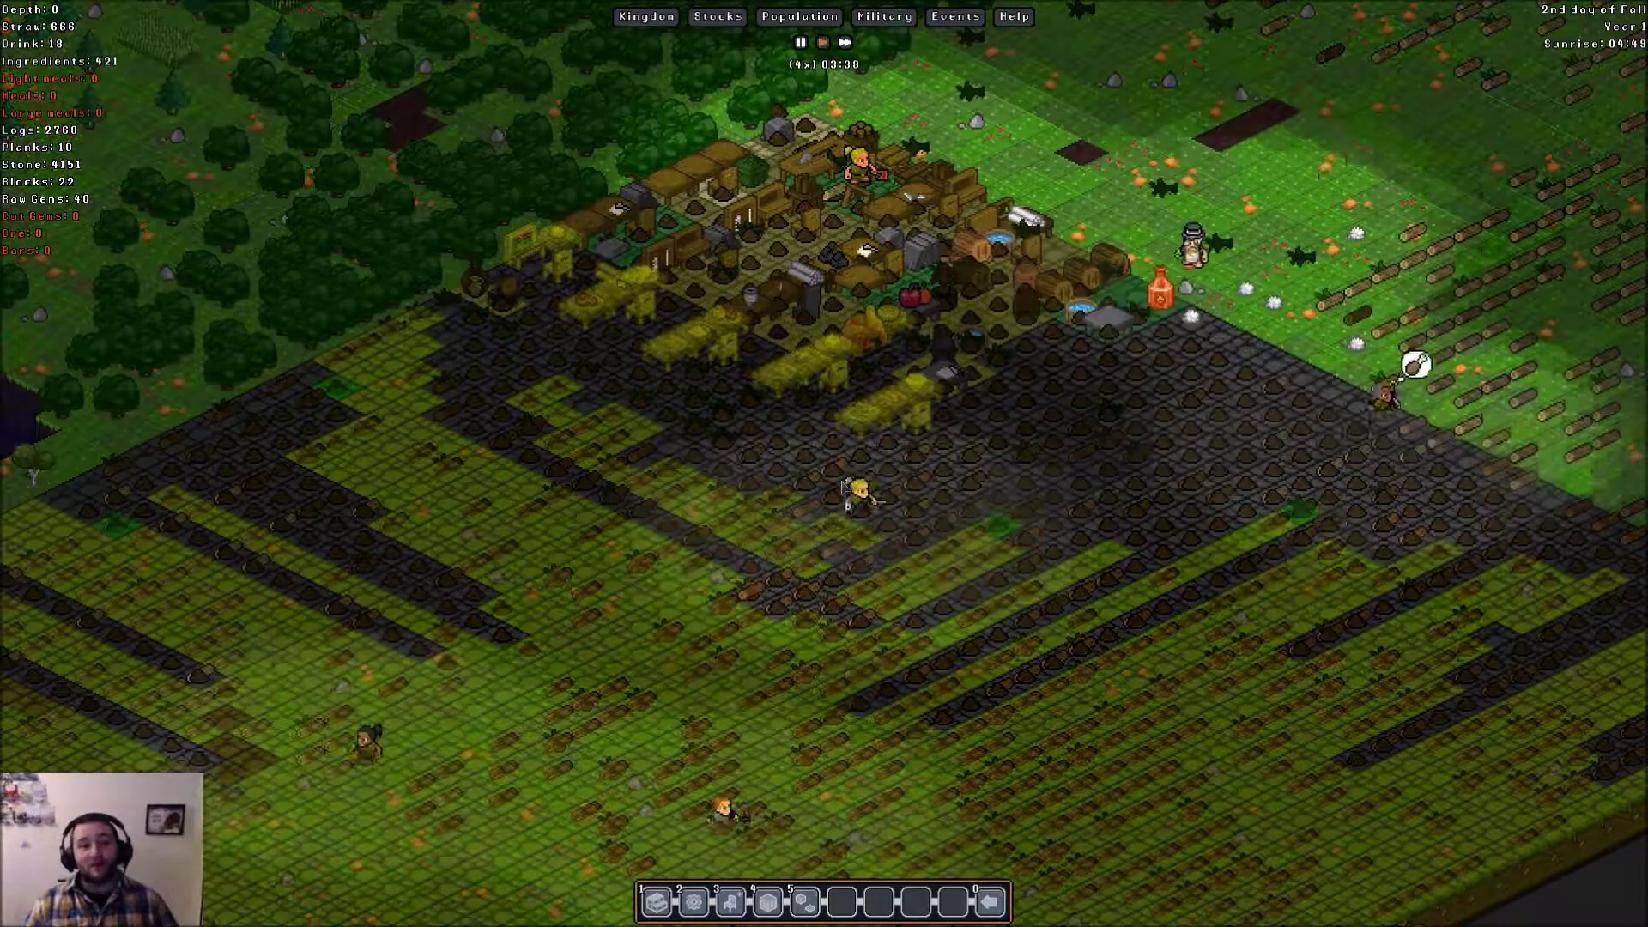
key(w)
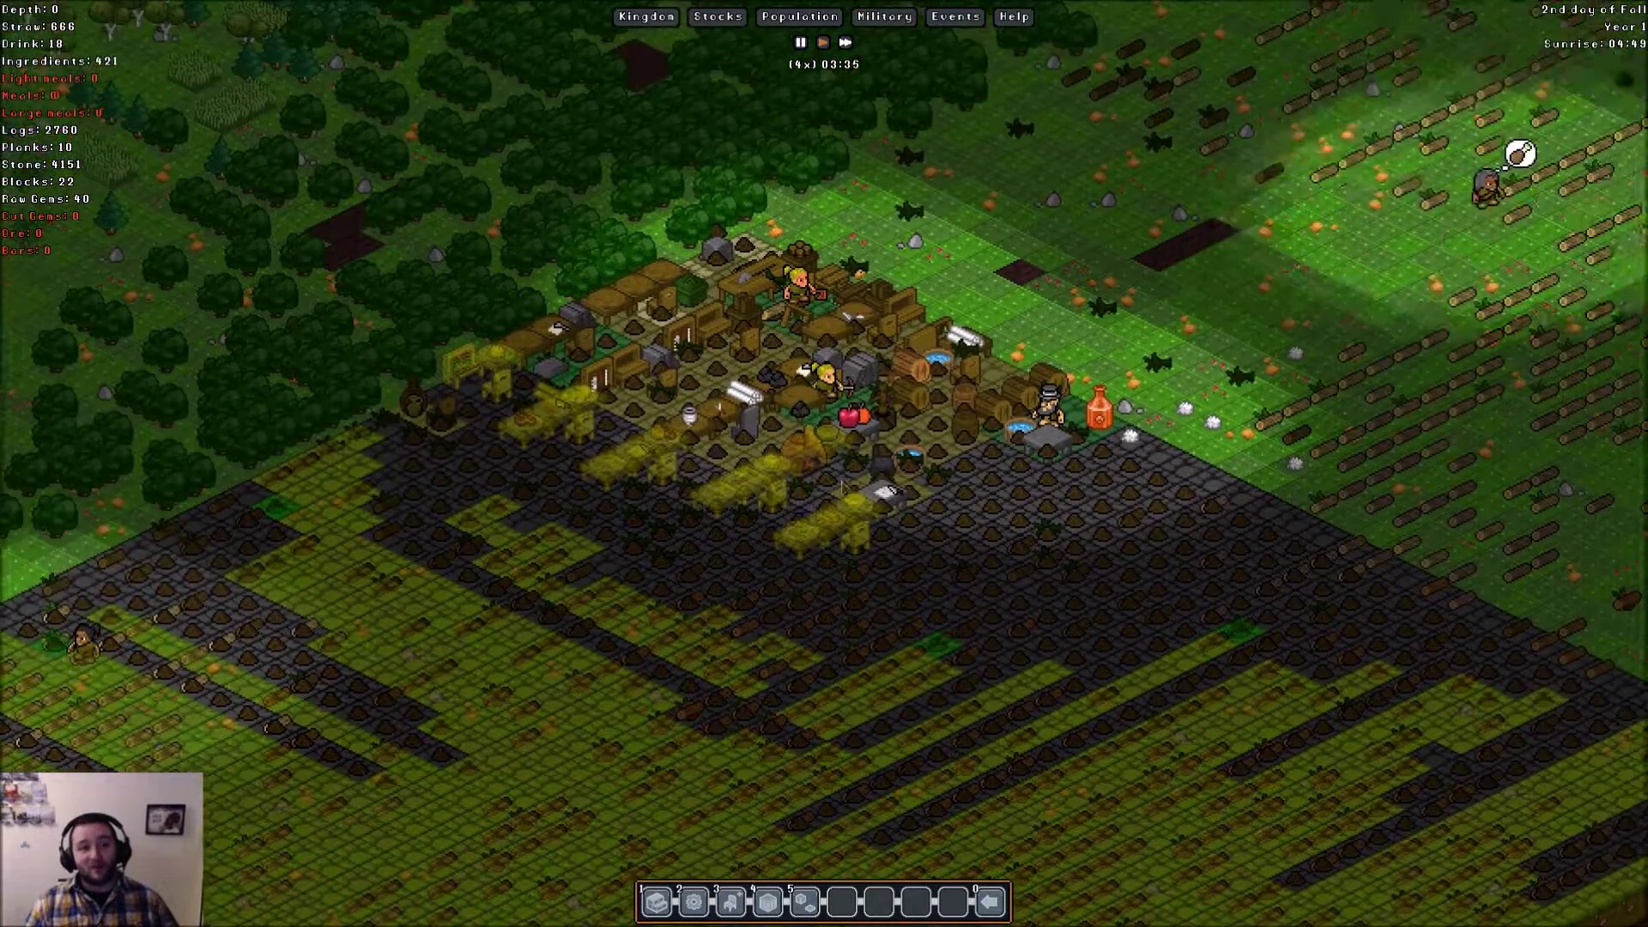
scroll(825, 464, down, 2)
scroll(824, 464, up, 2)
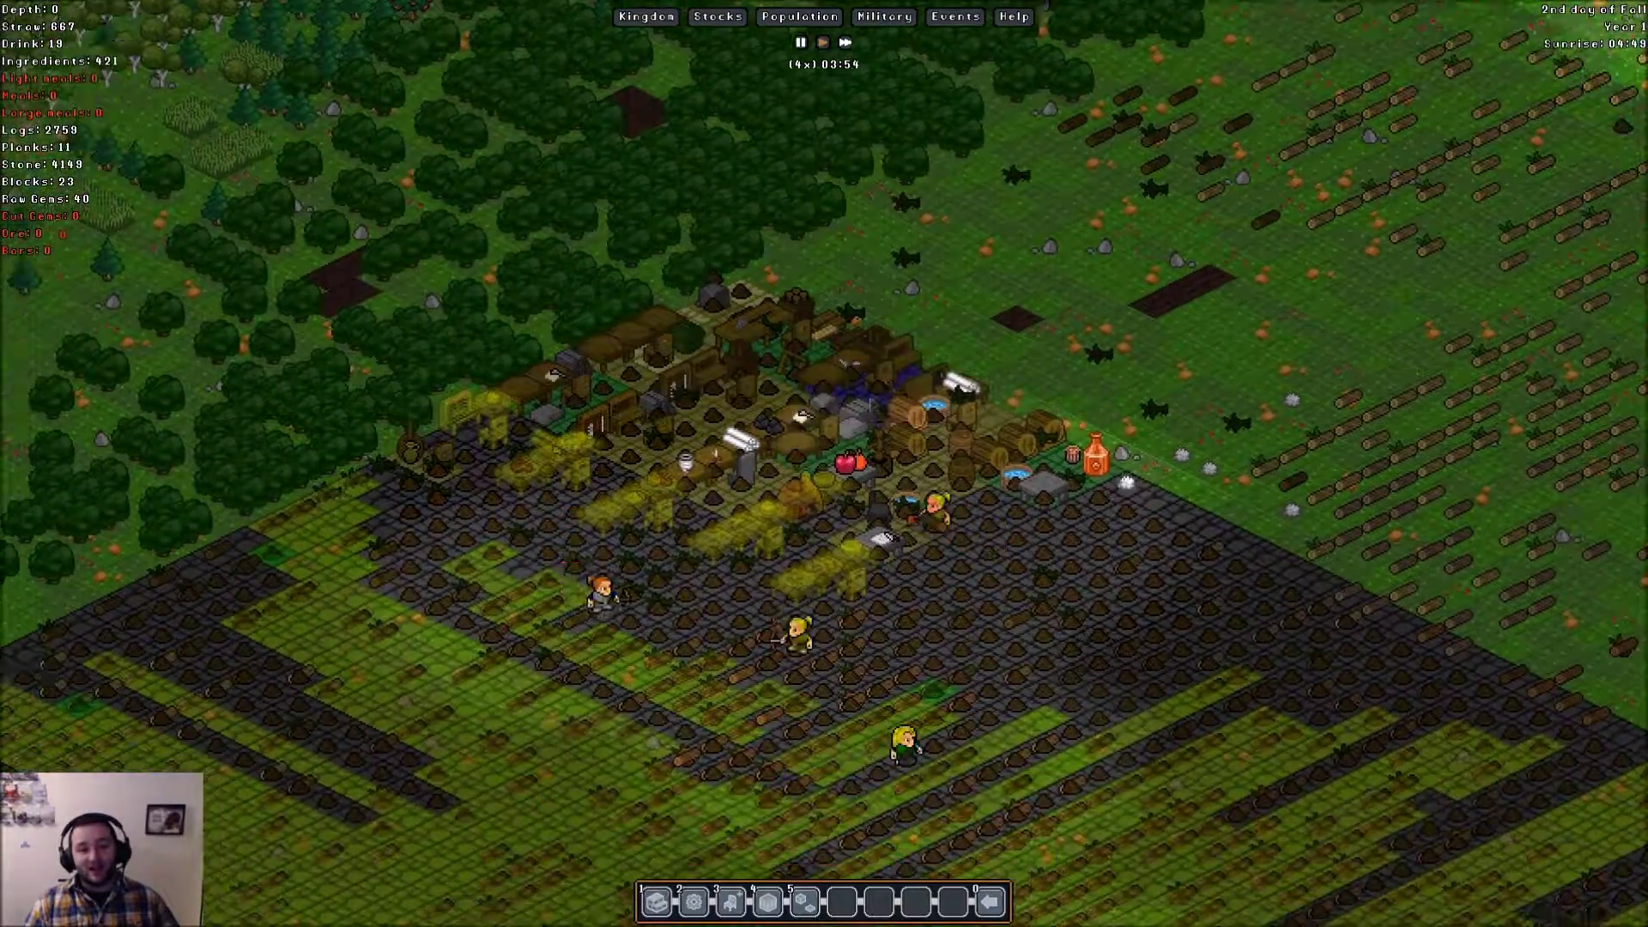
scroll(881, 538, down, 2)
scroll(870, 402, up, 2)
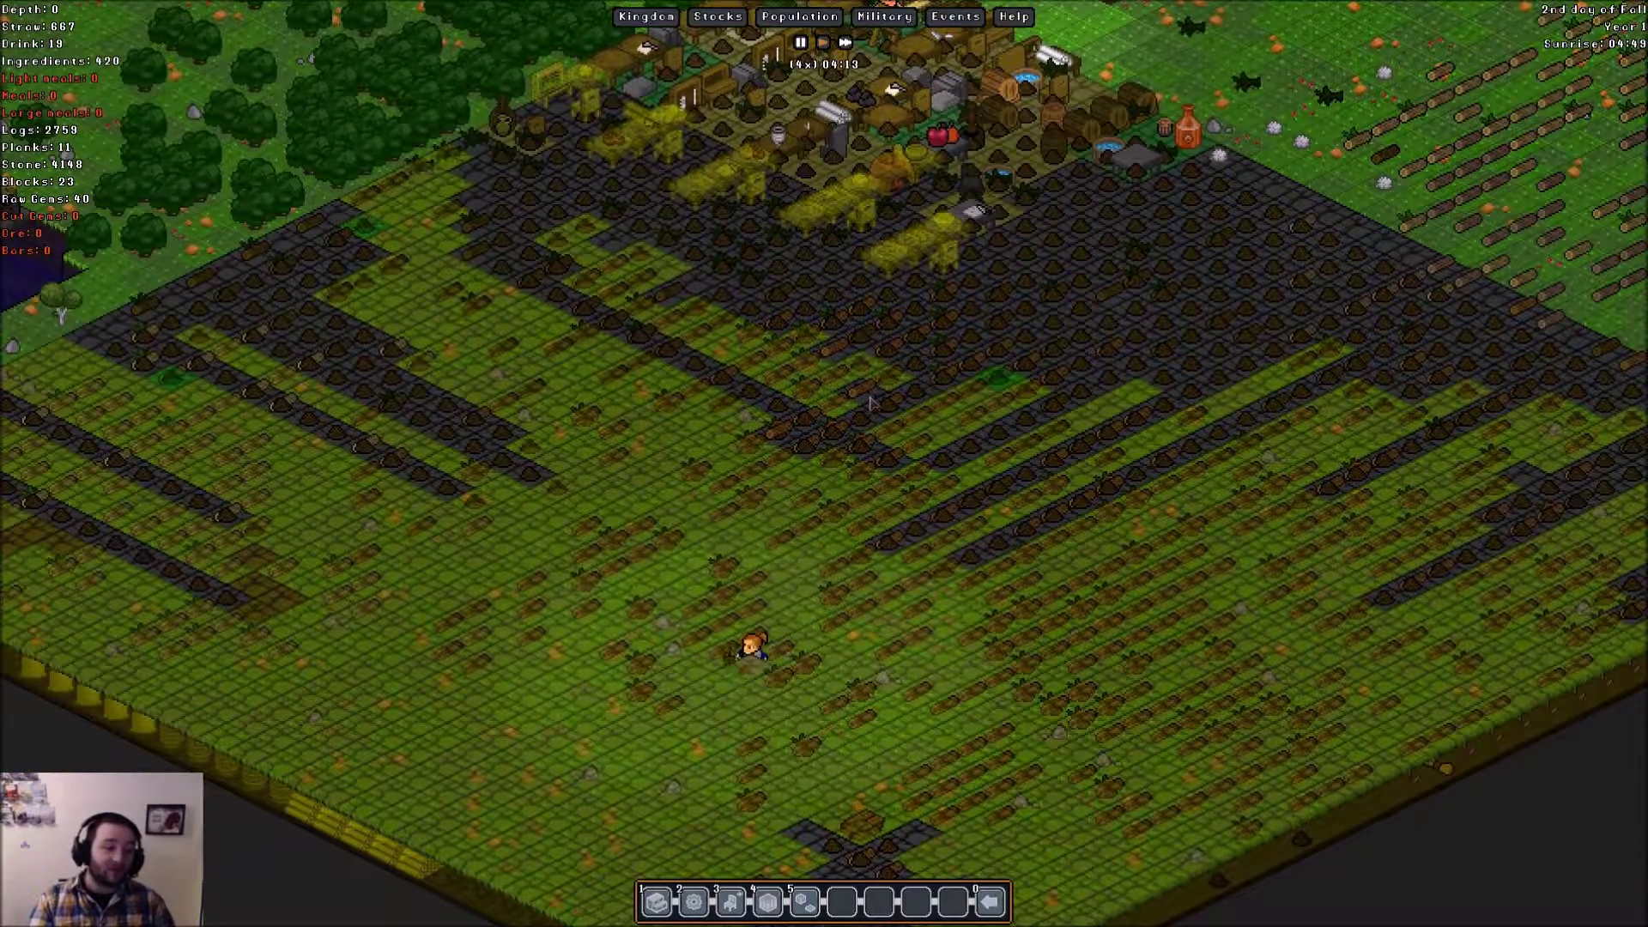